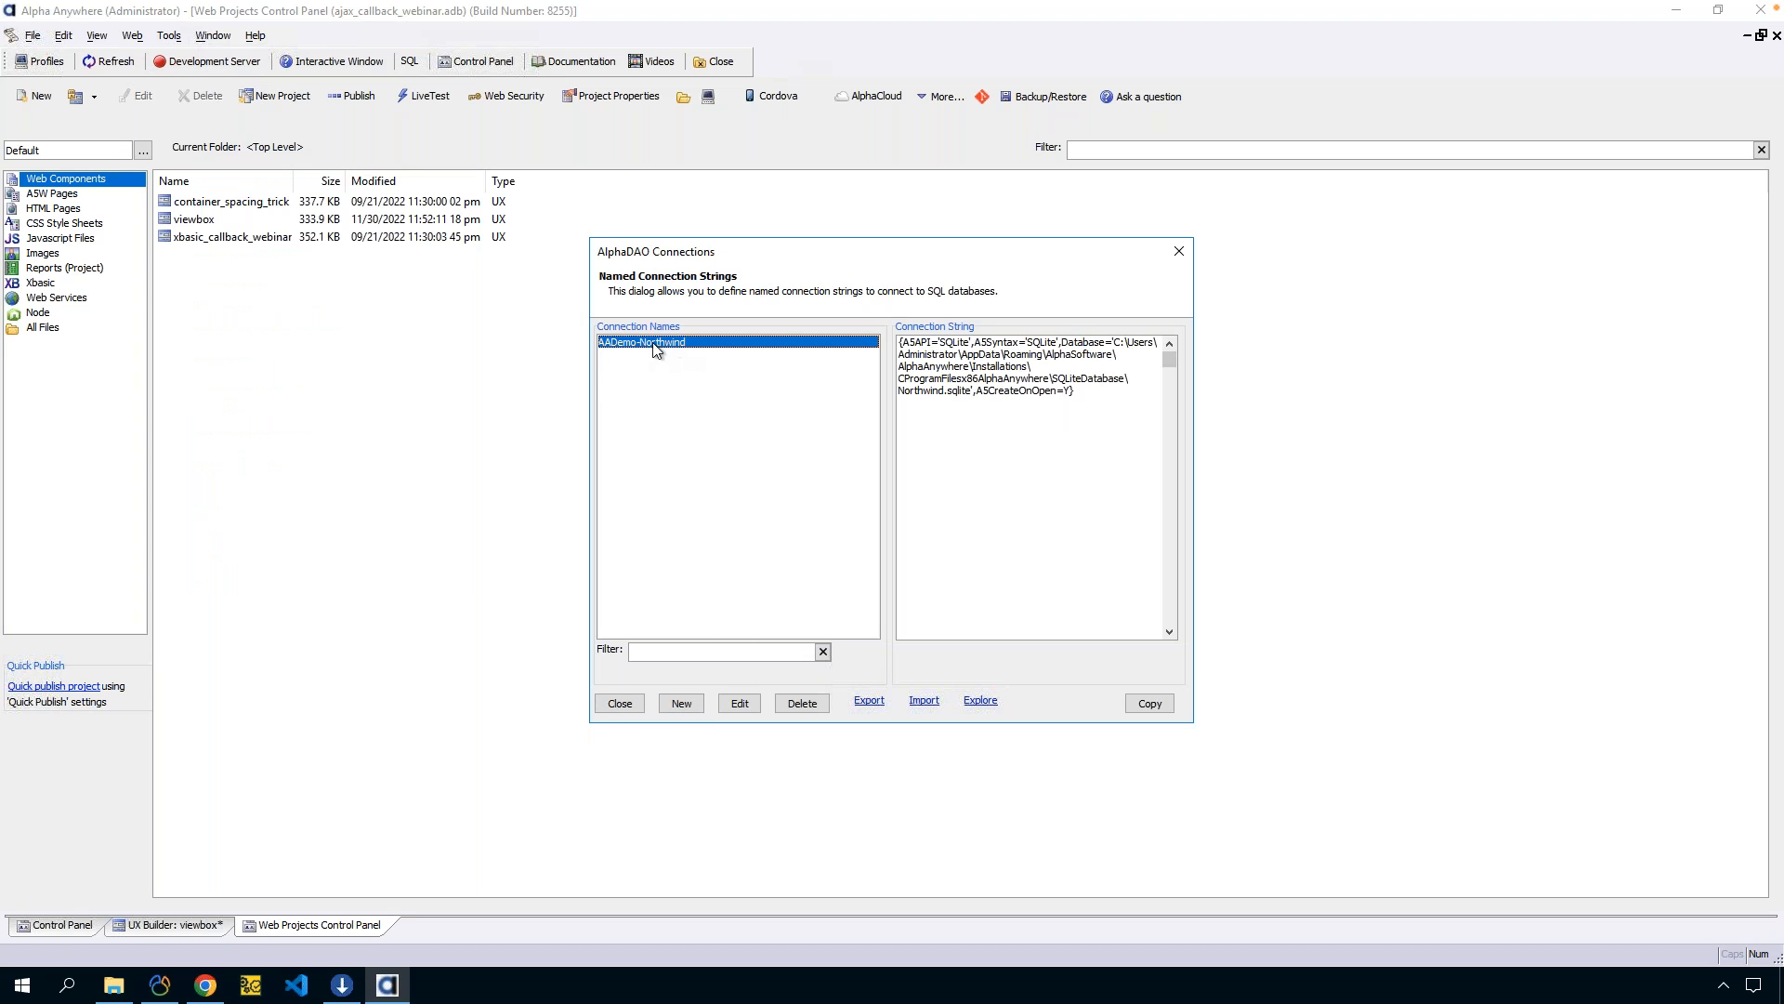
# Delete the AADemo-Northwind connection string and recreate it as the SQLite demo connection with a clean copy of the database.
pyautogui.click(801, 703)
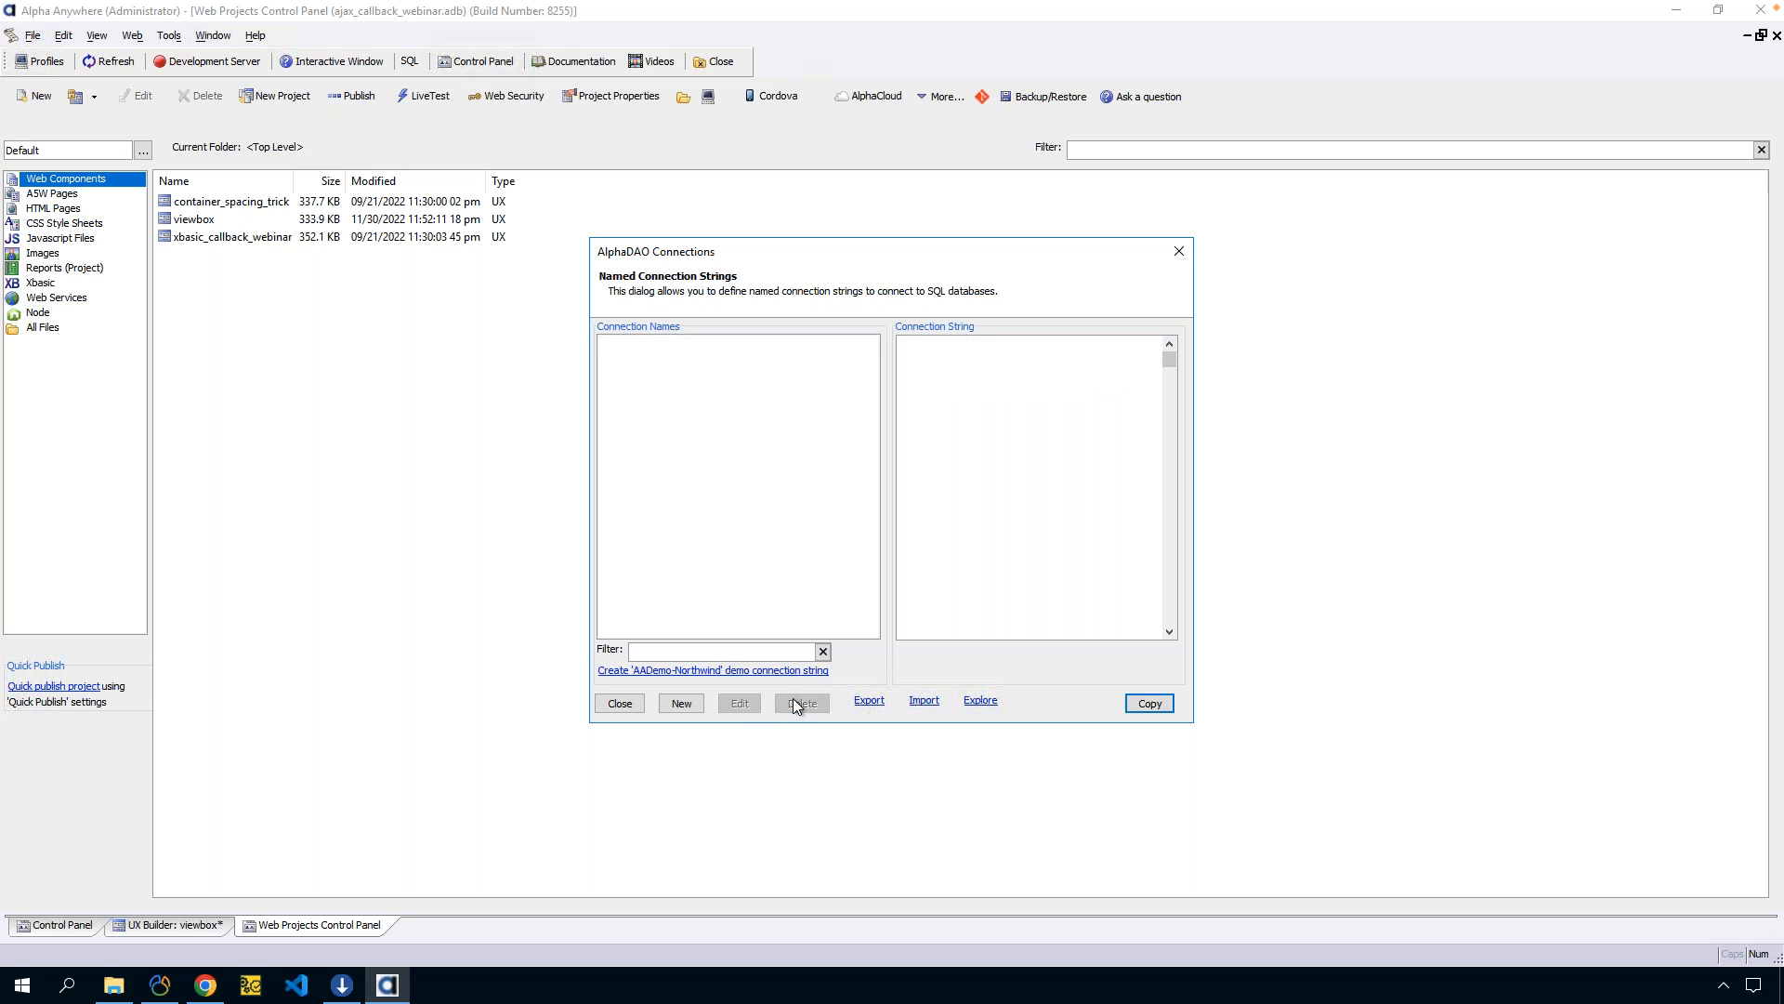
pyautogui.click(677, 671)
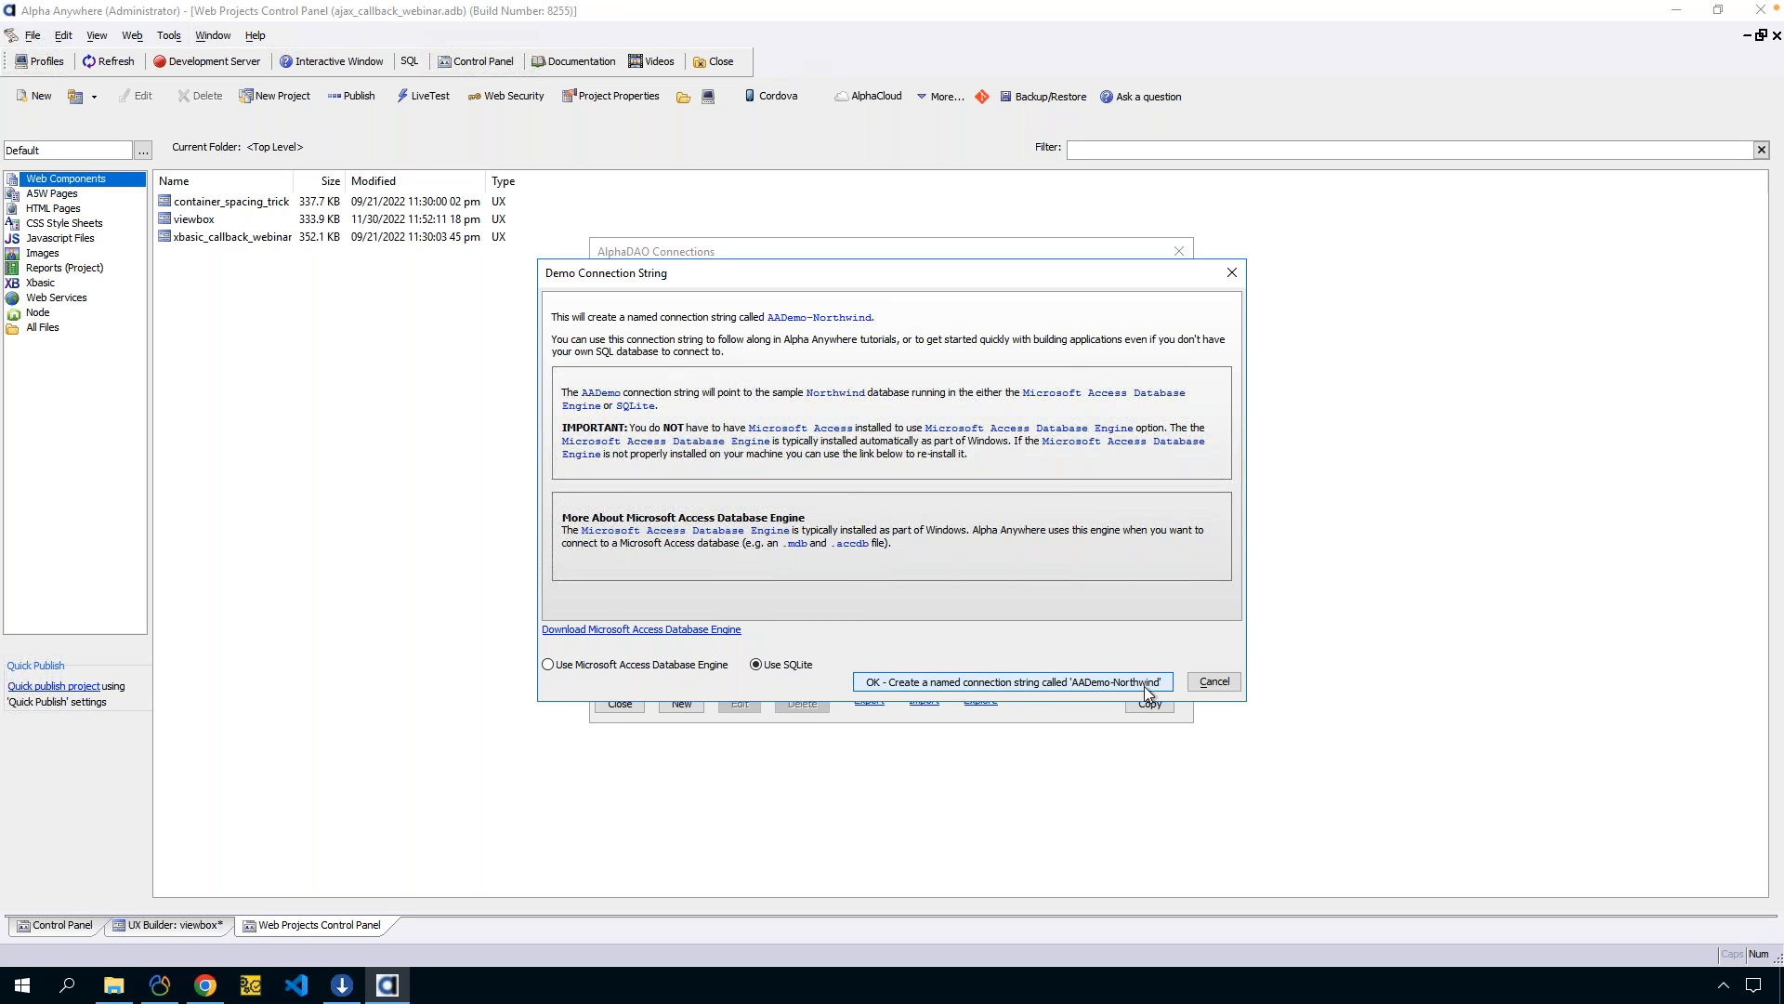
pyautogui.click(1019, 689)
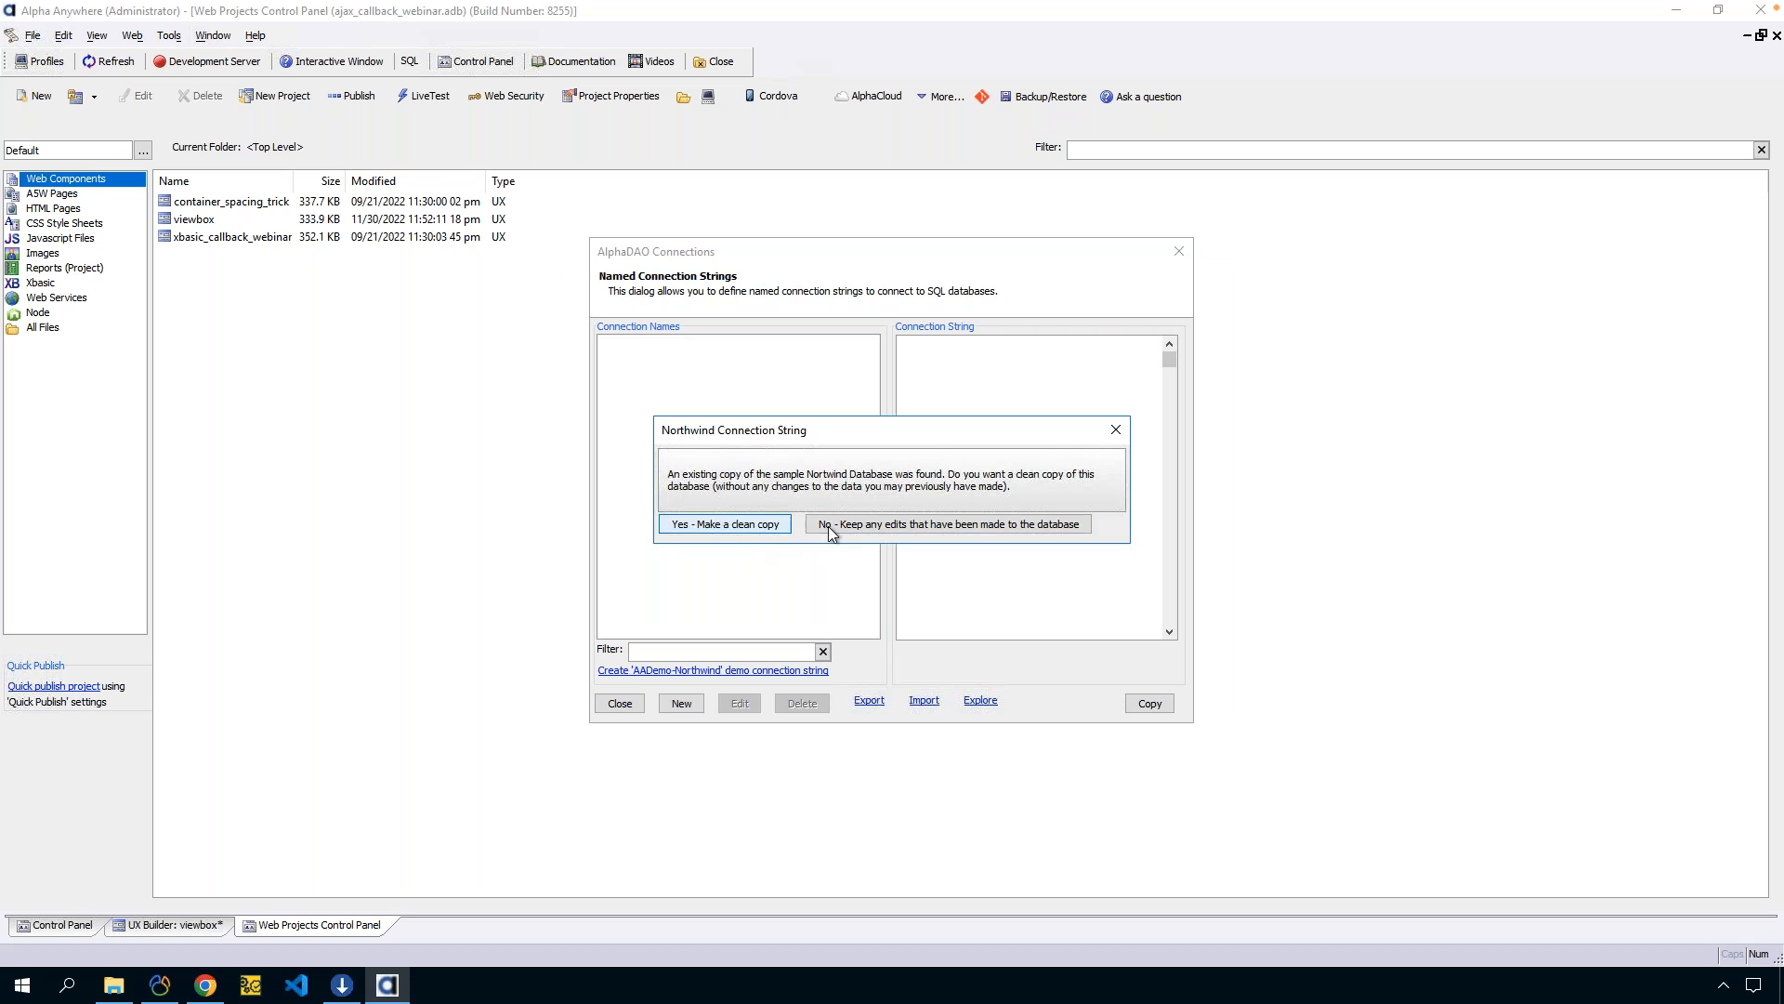
pyautogui.click(742, 525)
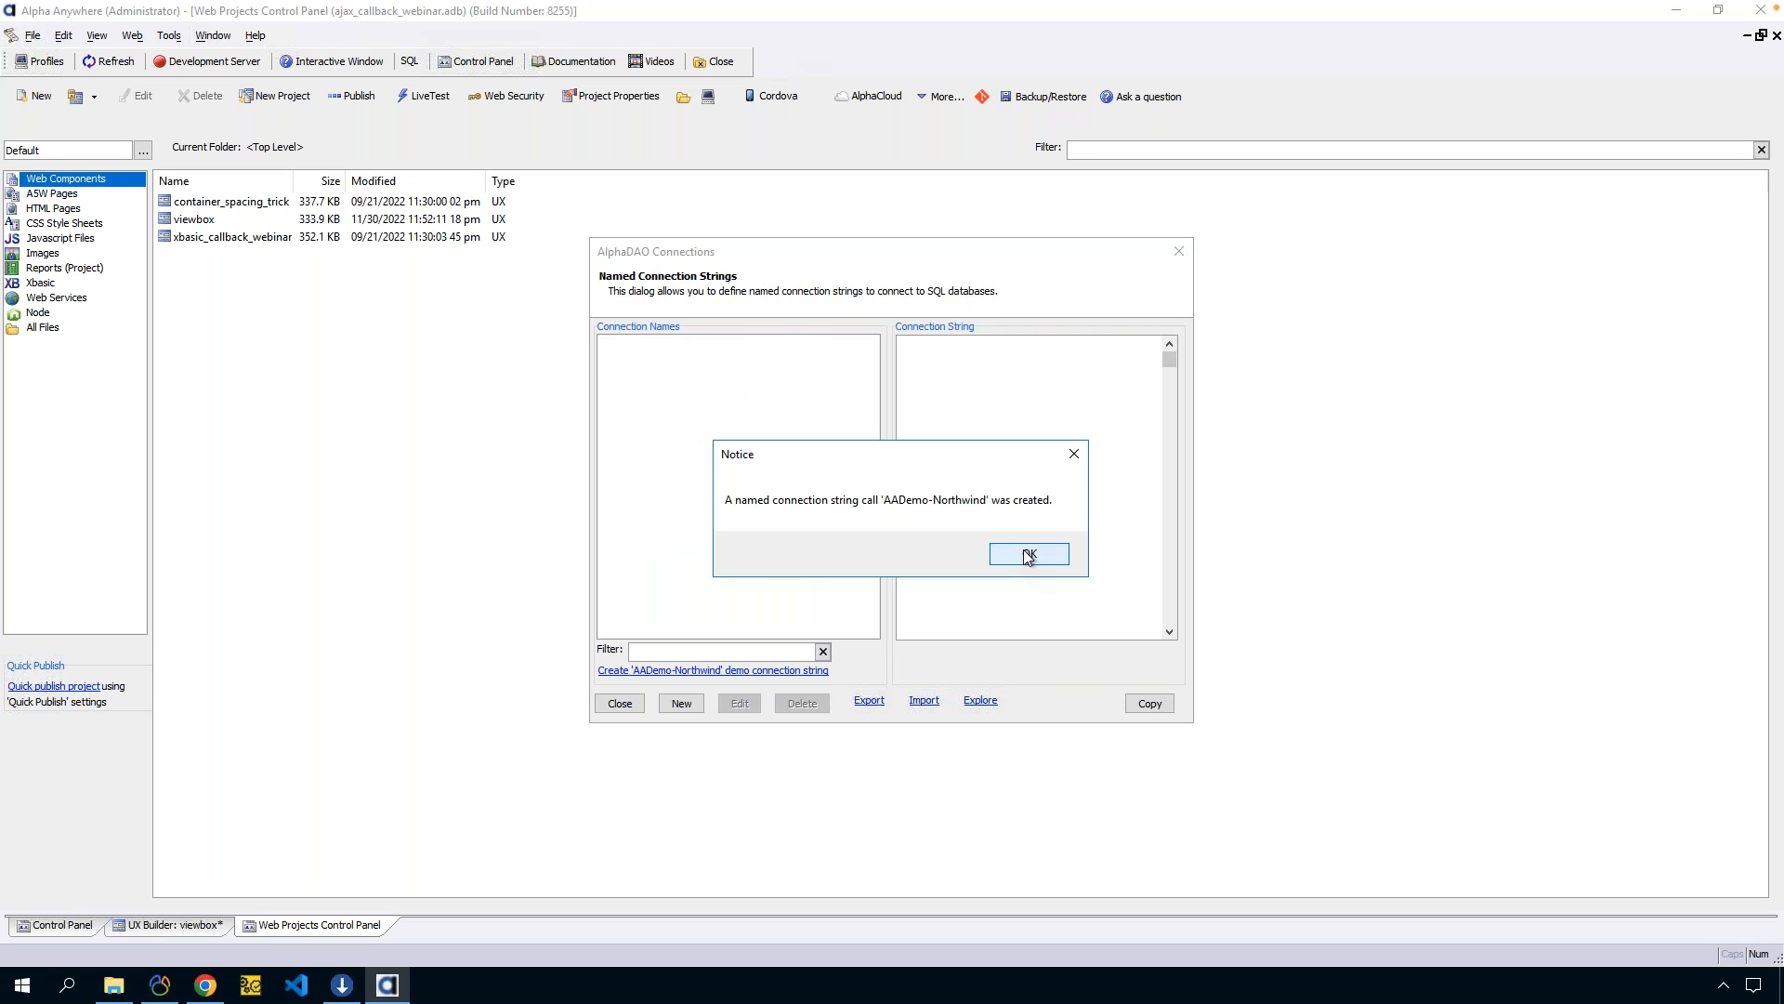
pyautogui.click(1028, 555)
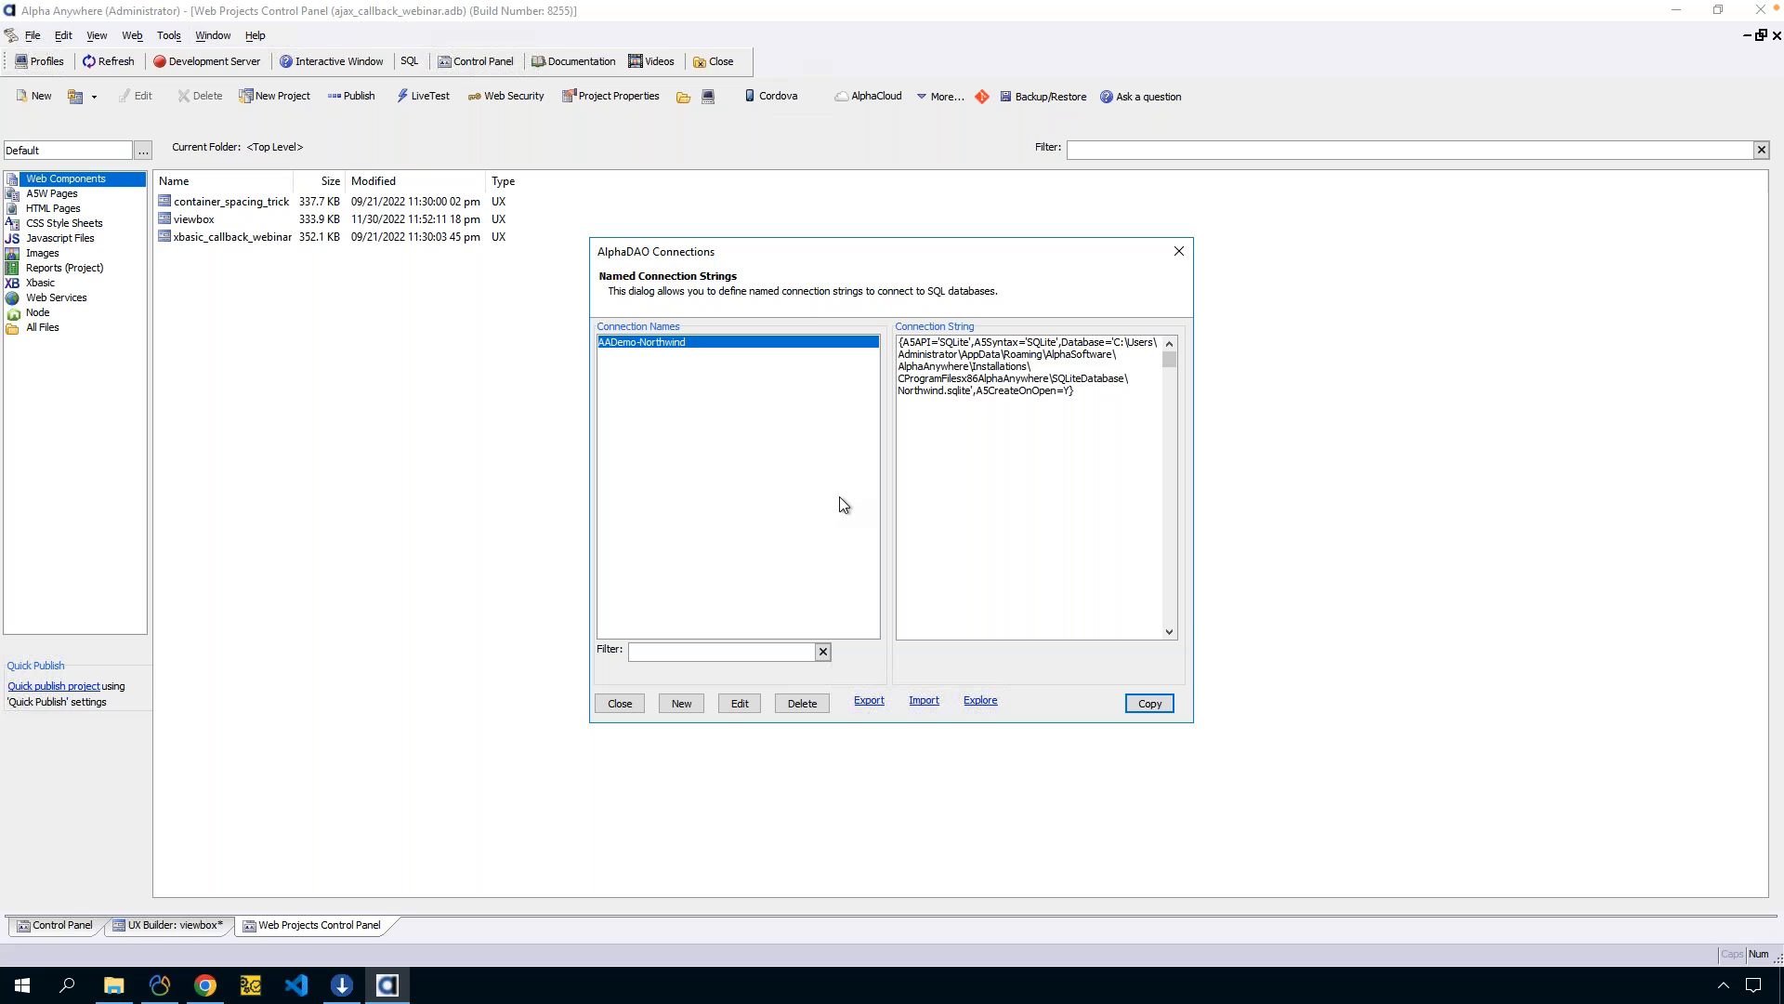
pyautogui.click(632, 704)
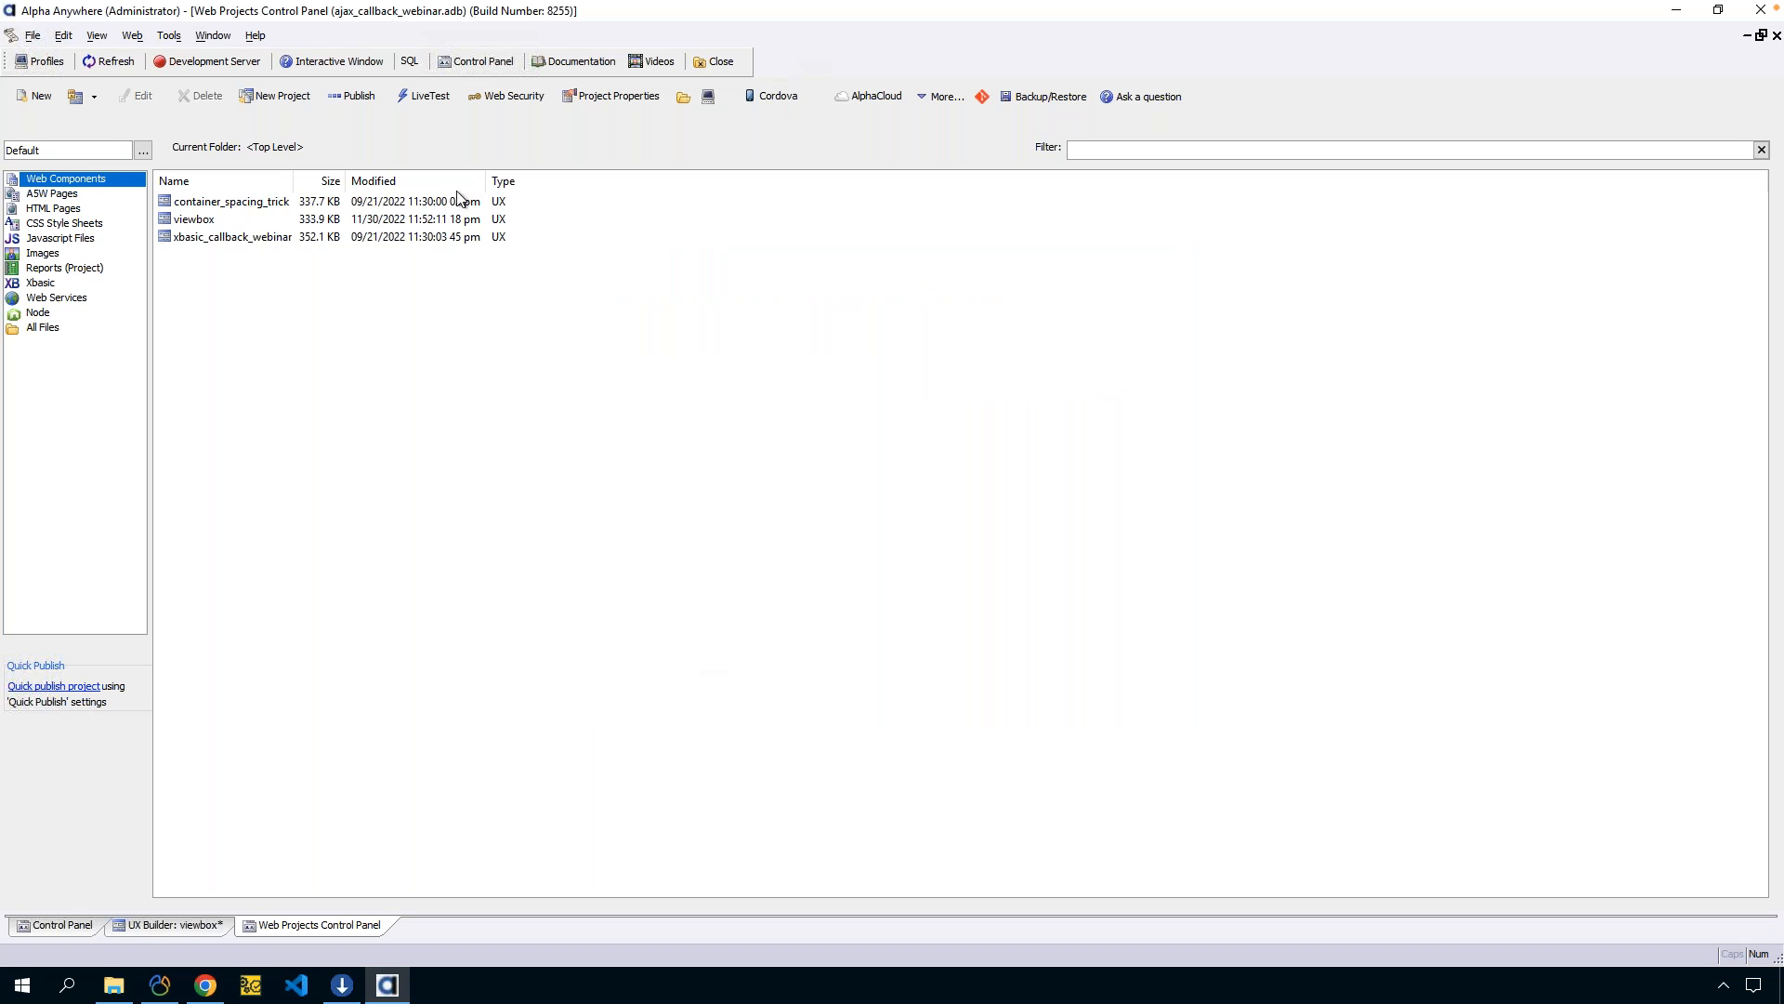
pyautogui.click(411, 65)
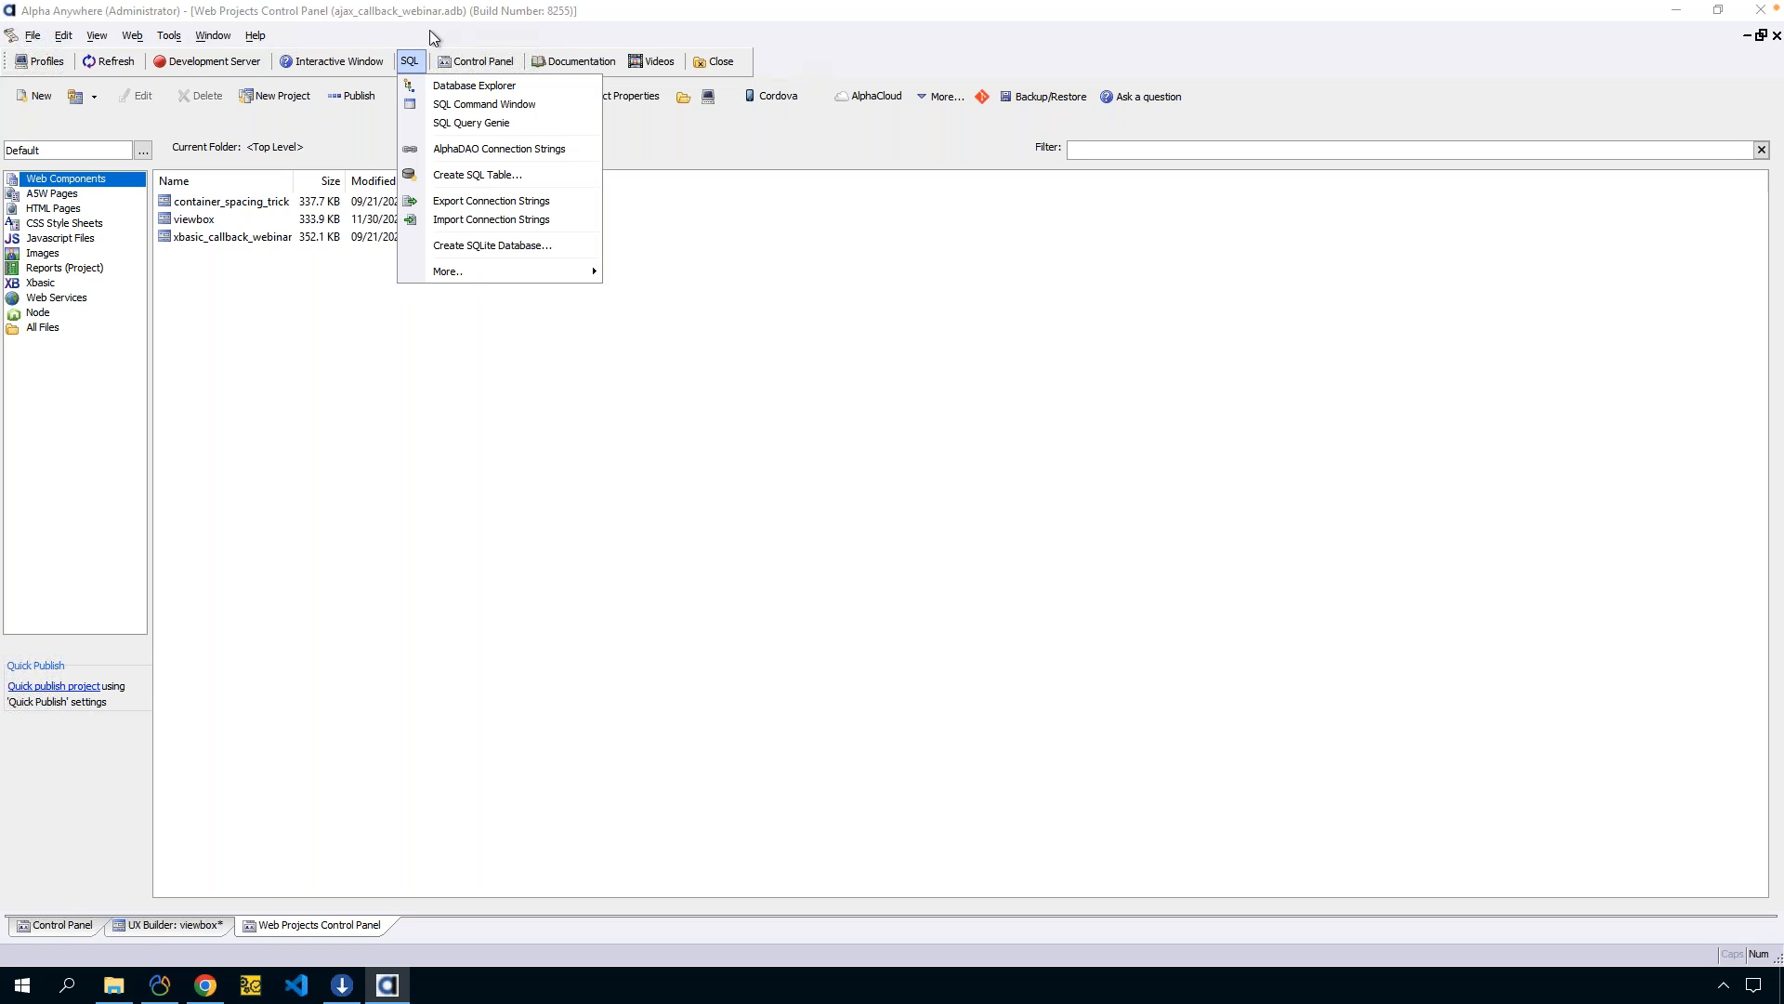
pyautogui.click(335, 371)
pyautogui.click(169, 35)
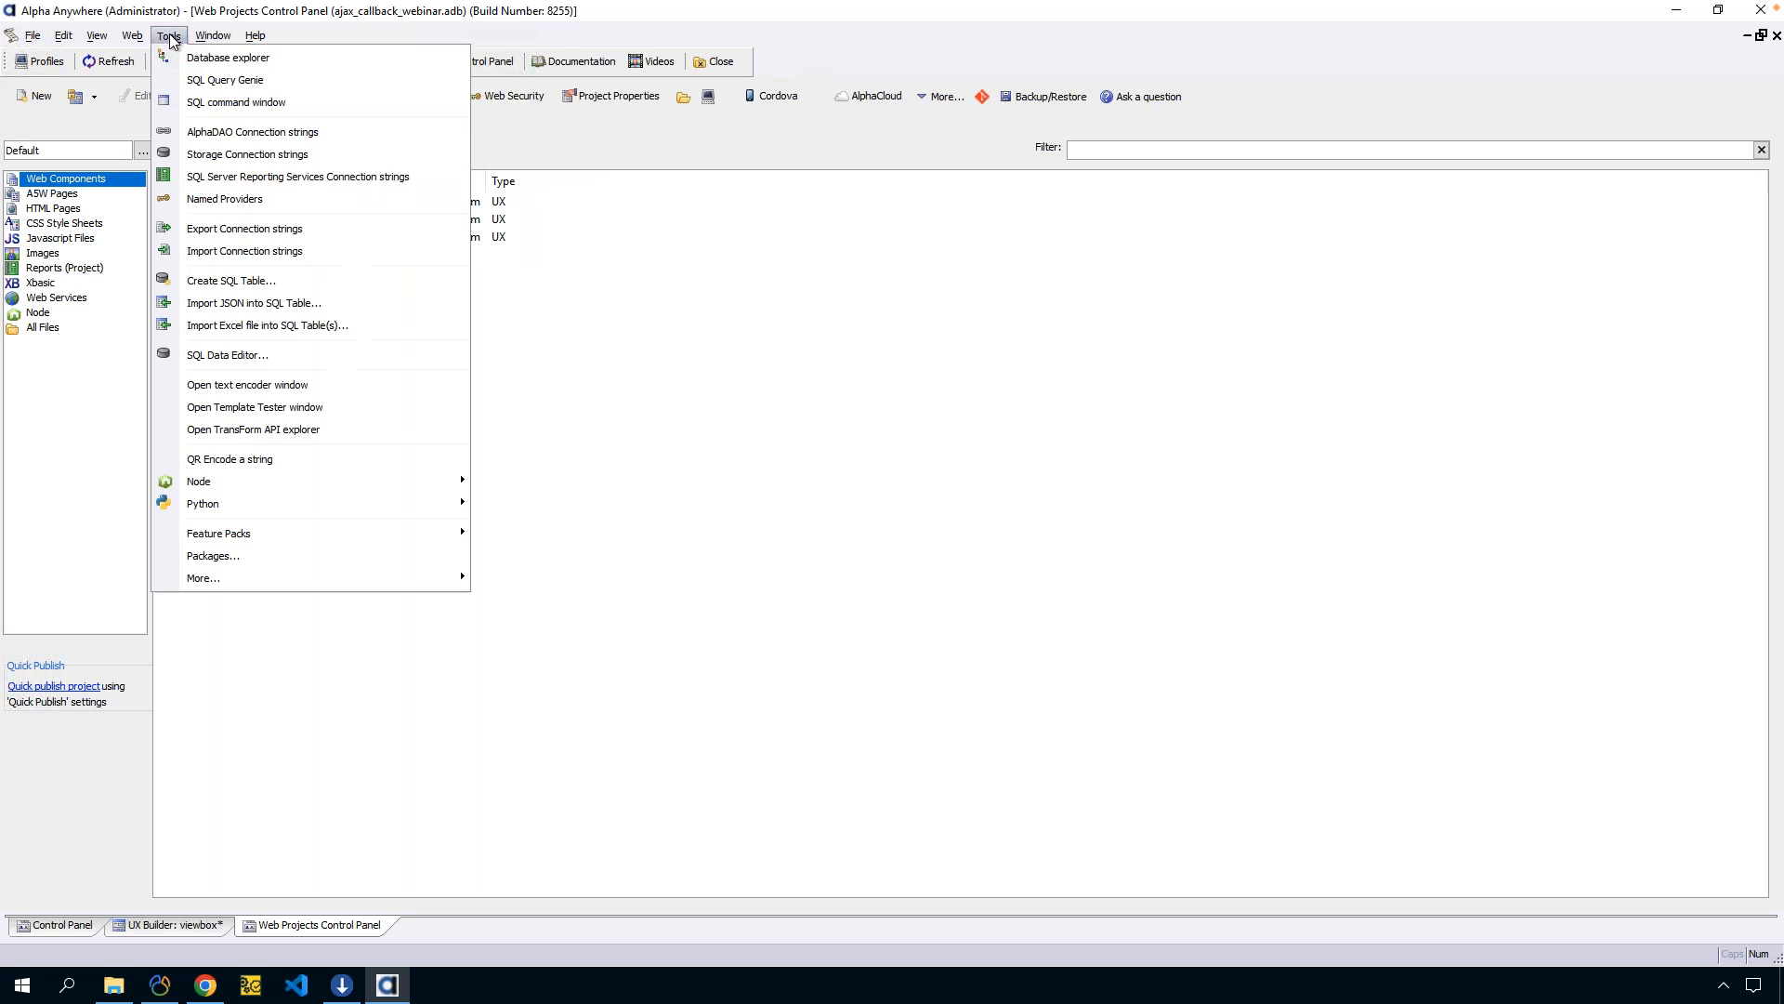
pyautogui.moveTo(198, 544)
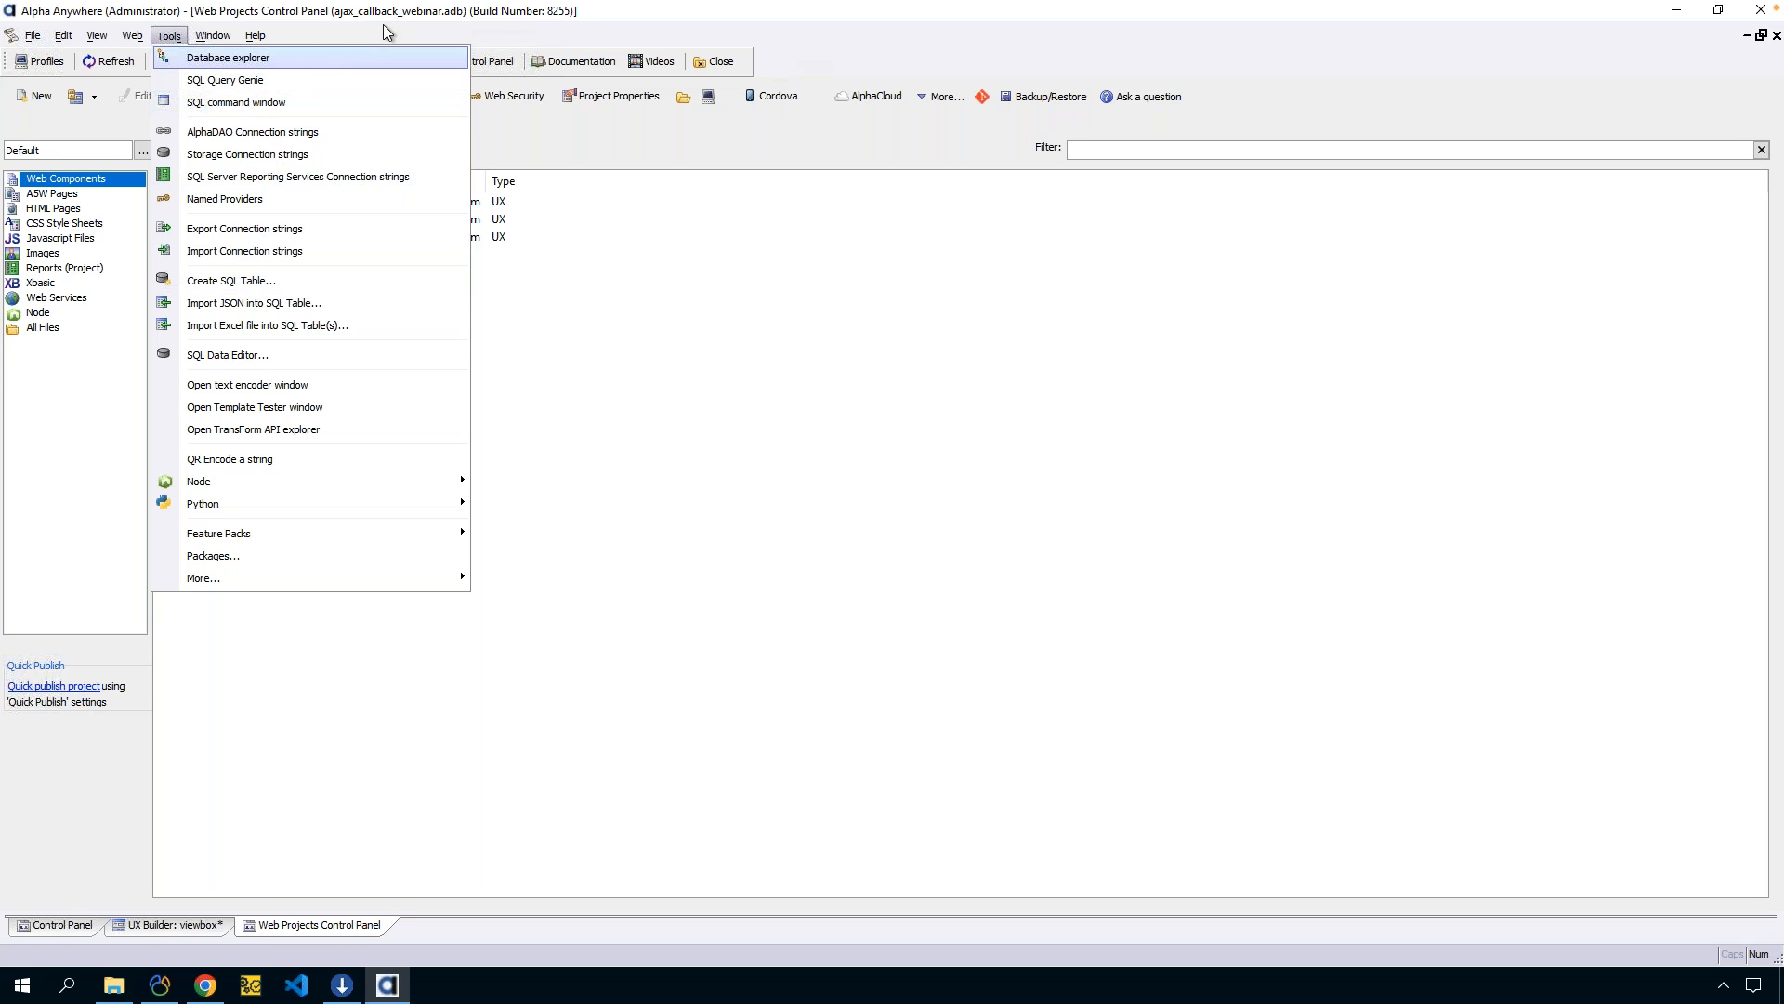
pyautogui.press('Escape')
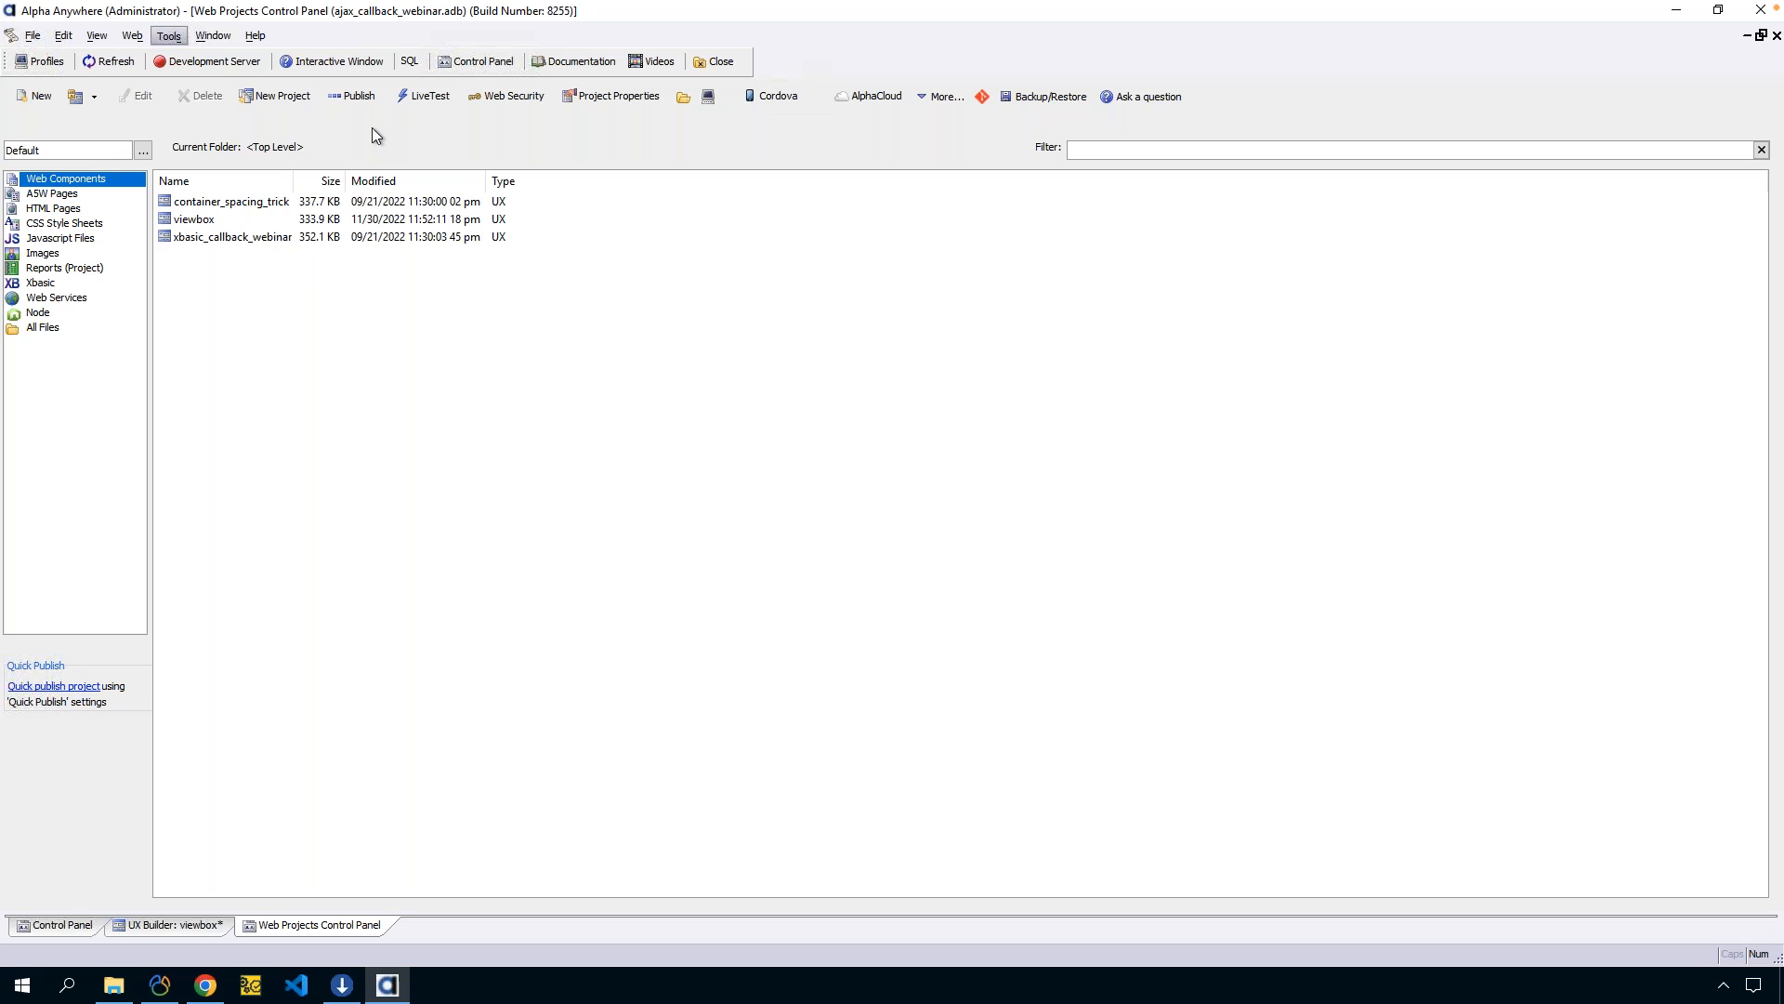
pyautogui.click(409, 71)
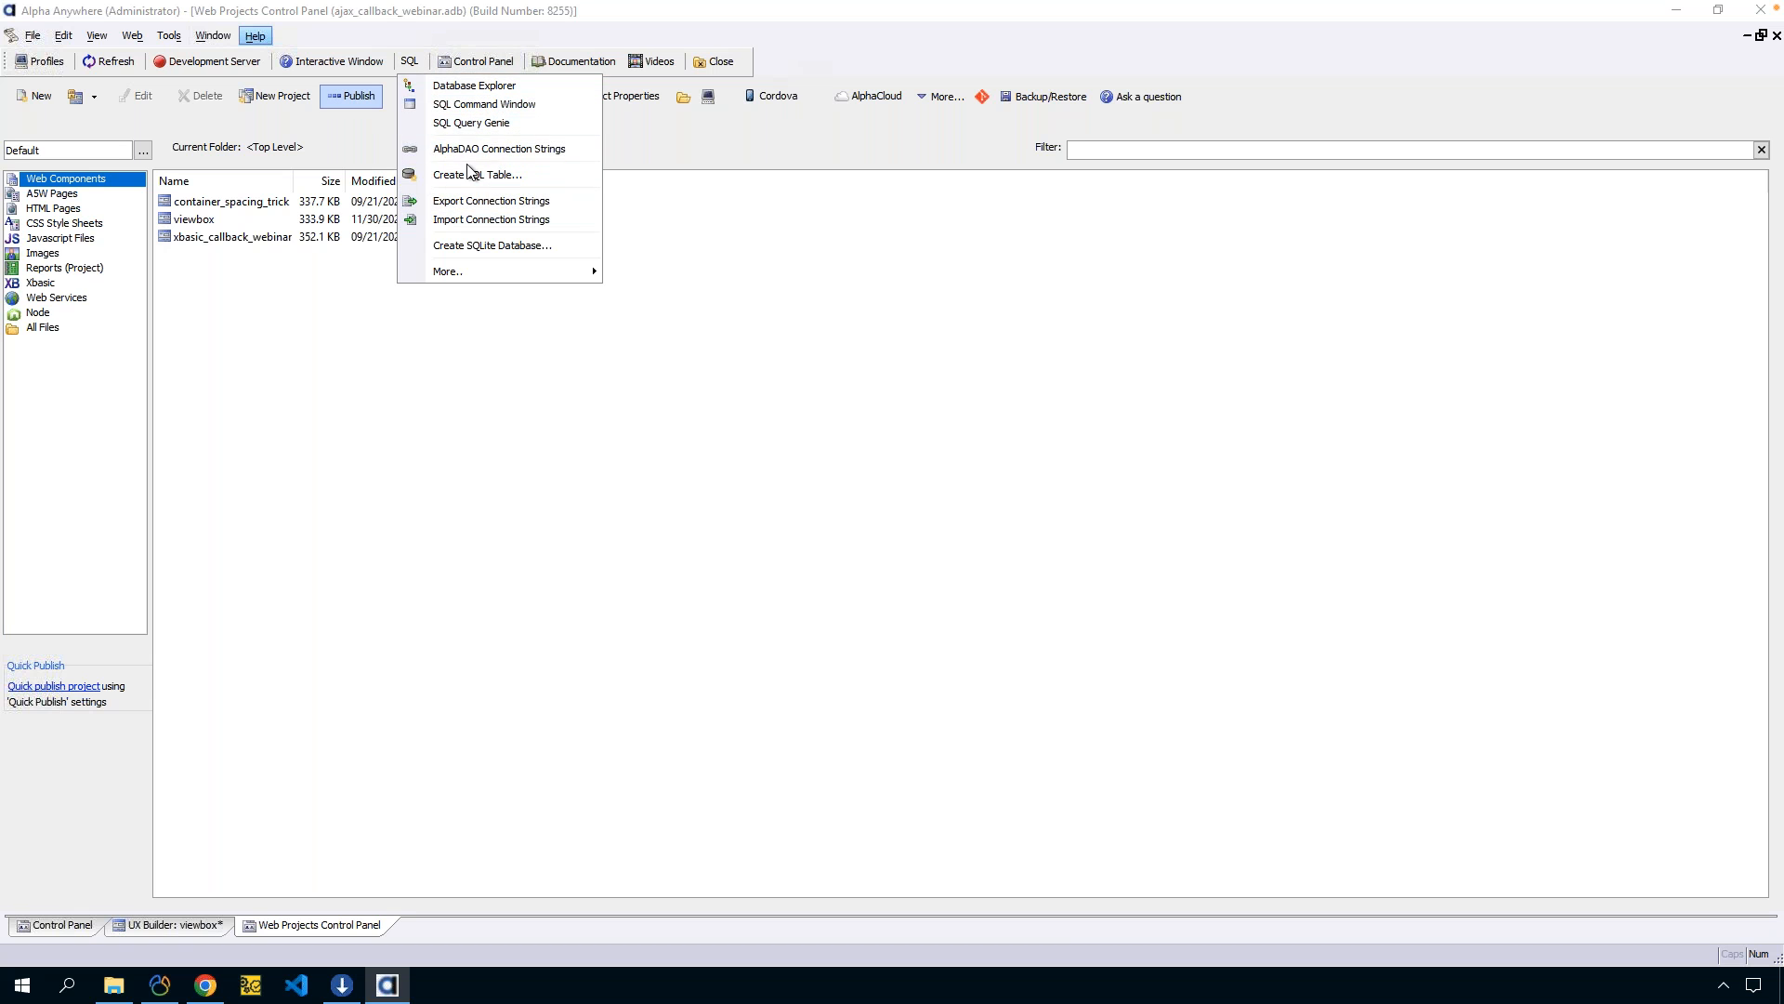
pyautogui.click(304, 144)
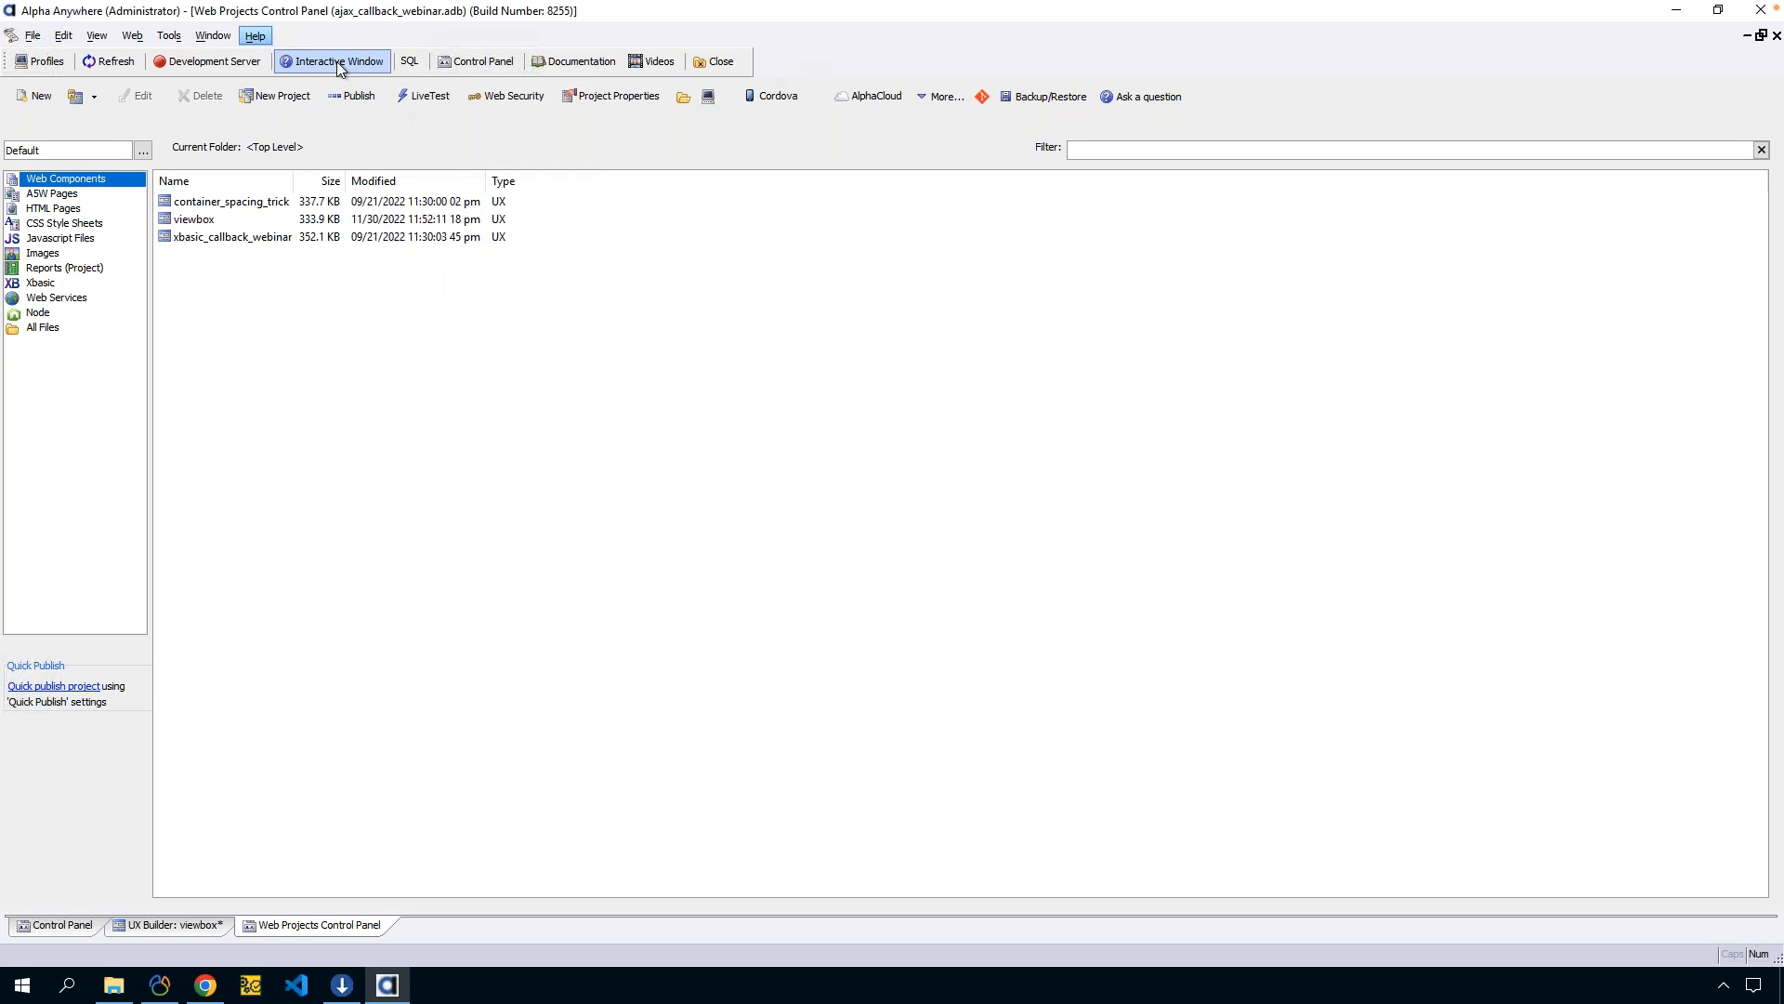
pyautogui.click(177, 38)
pyautogui.click(180, 38)
pyautogui.click(182, 35)
pyautogui.click(477, 124)
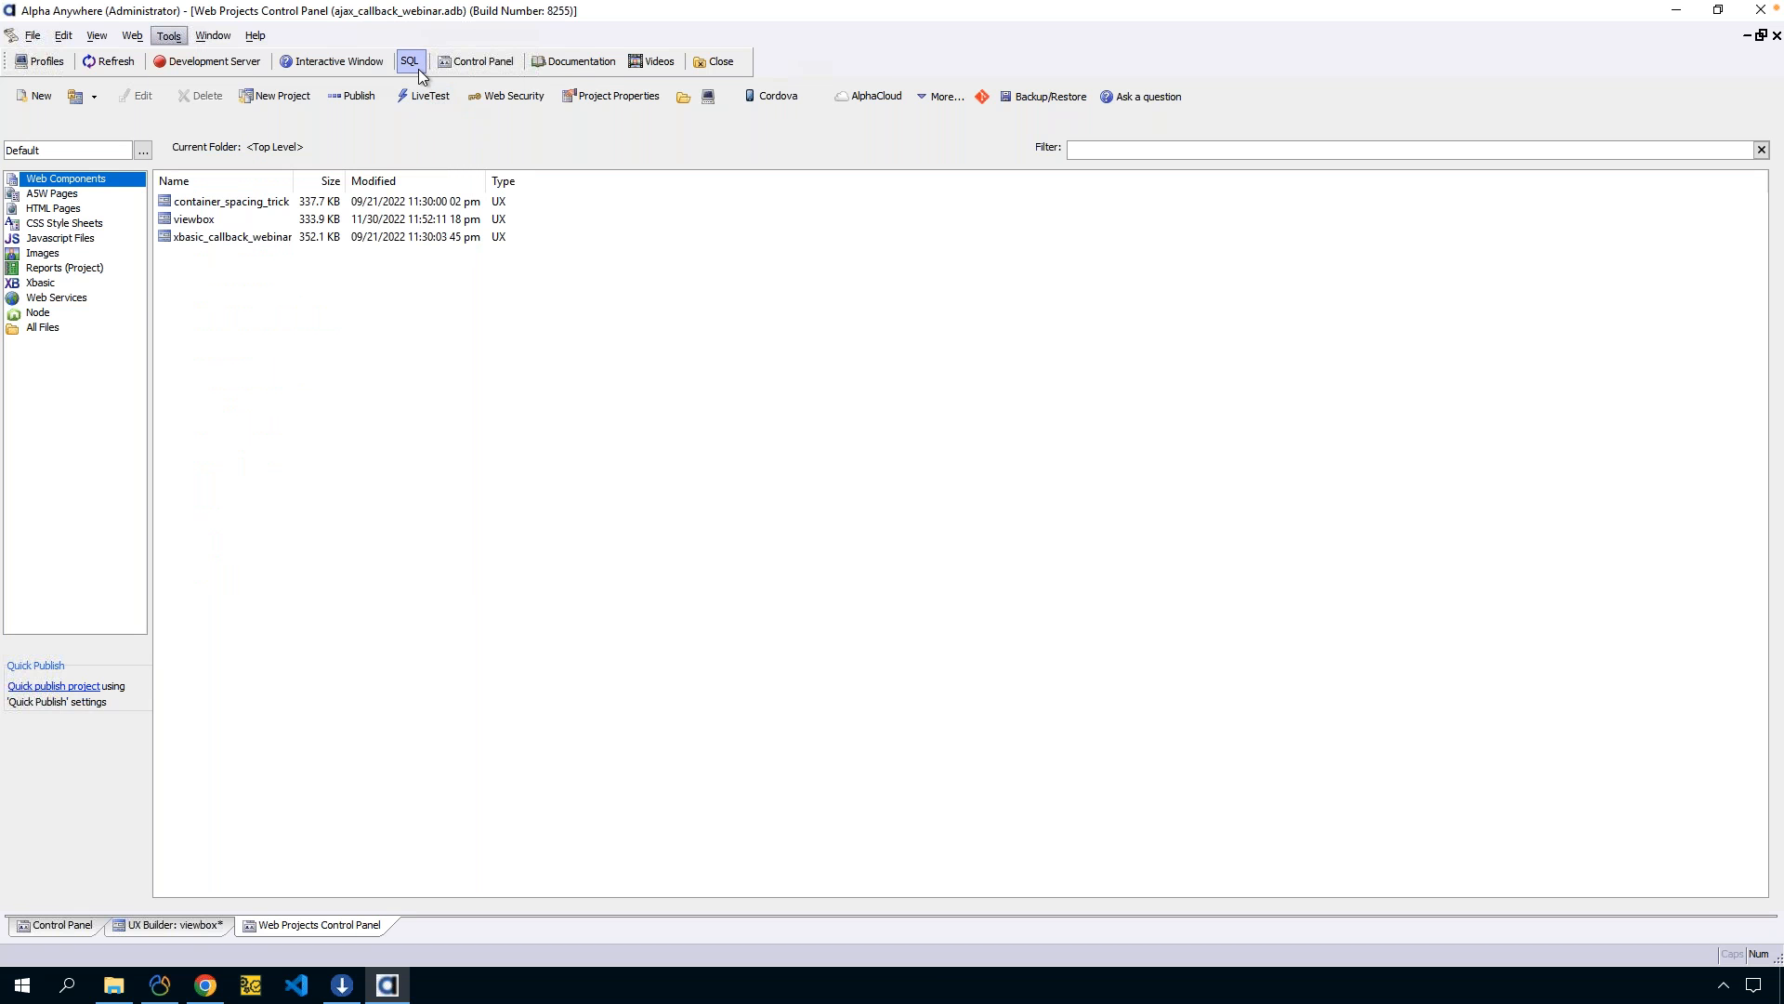
# Open the Database Explorer and examine the Tables and Sets folders under the local tables.
pyautogui.click(410, 61)
pyautogui.click(465, 87)
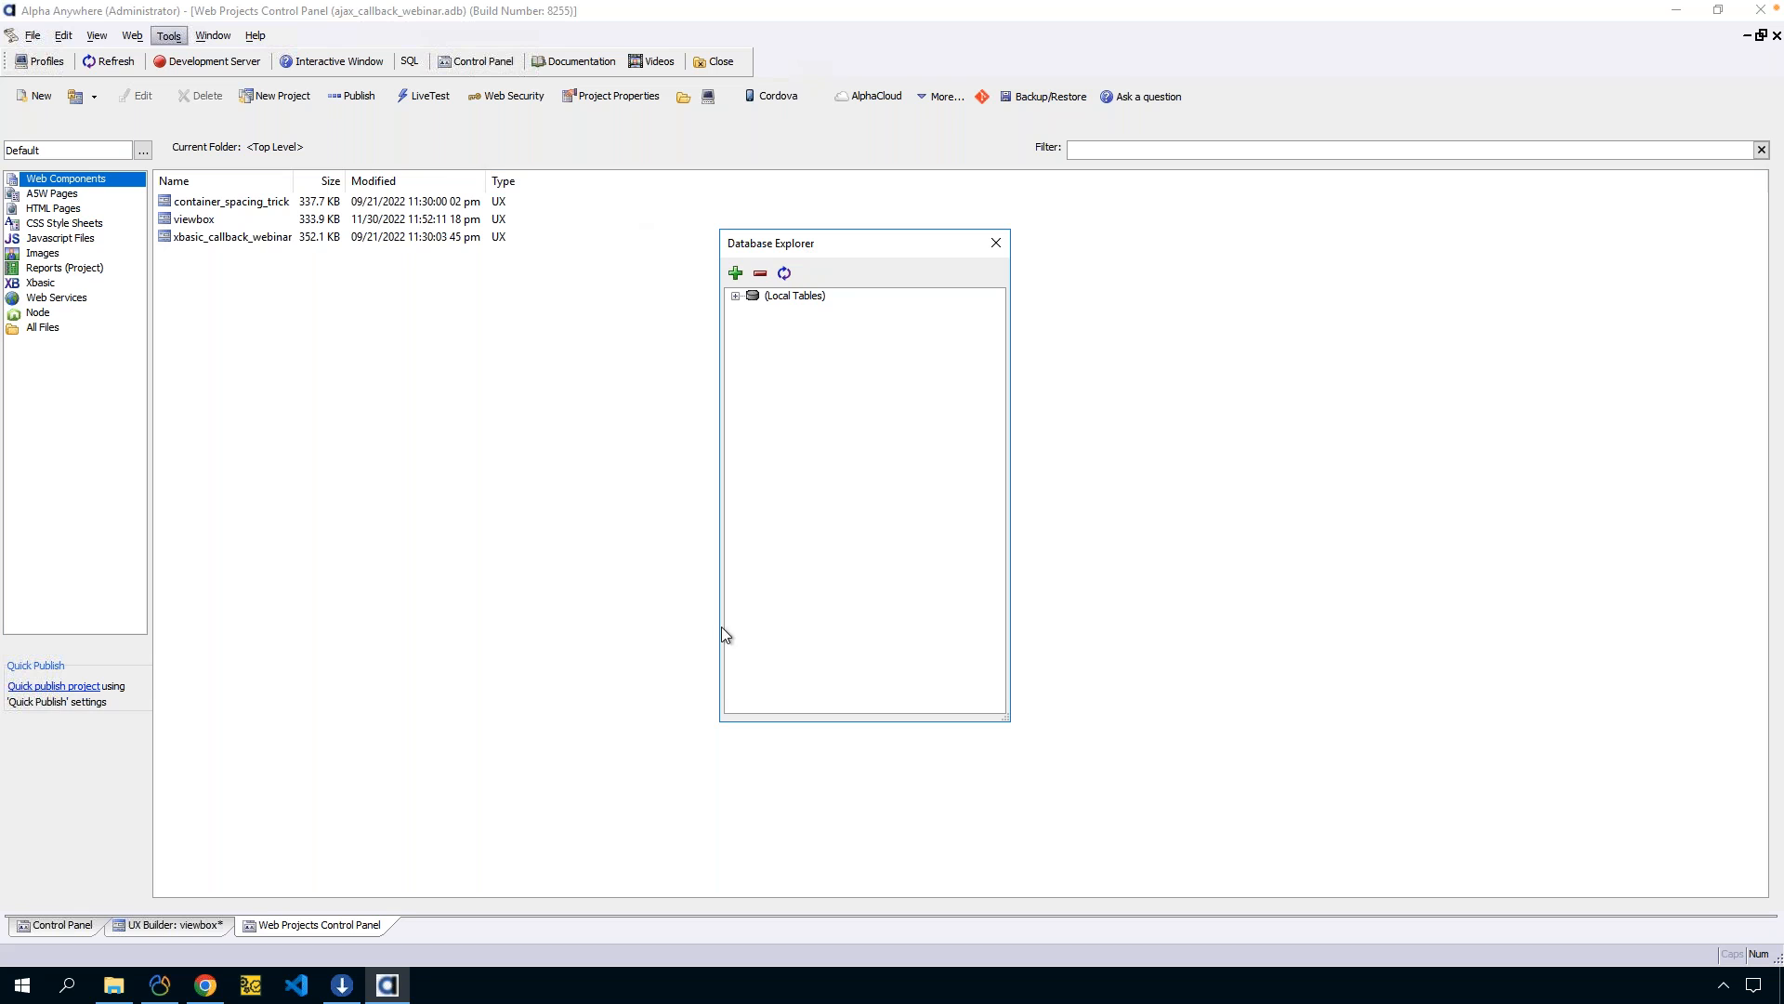
pyautogui.click(738, 298)
pyautogui.click(753, 312)
pyautogui.click(753, 313)
pyautogui.click(753, 326)
pyautogui.click(756, 310)
pyautogui.click(754, 311)
pyautogui.click(753, 311)
pyautogui.click(754, 312)
pyautogui.click(753, 326)
# Add the existing AADemo-Northwind named connection to the Database Explorer.
pyautogui.click(168, 35)
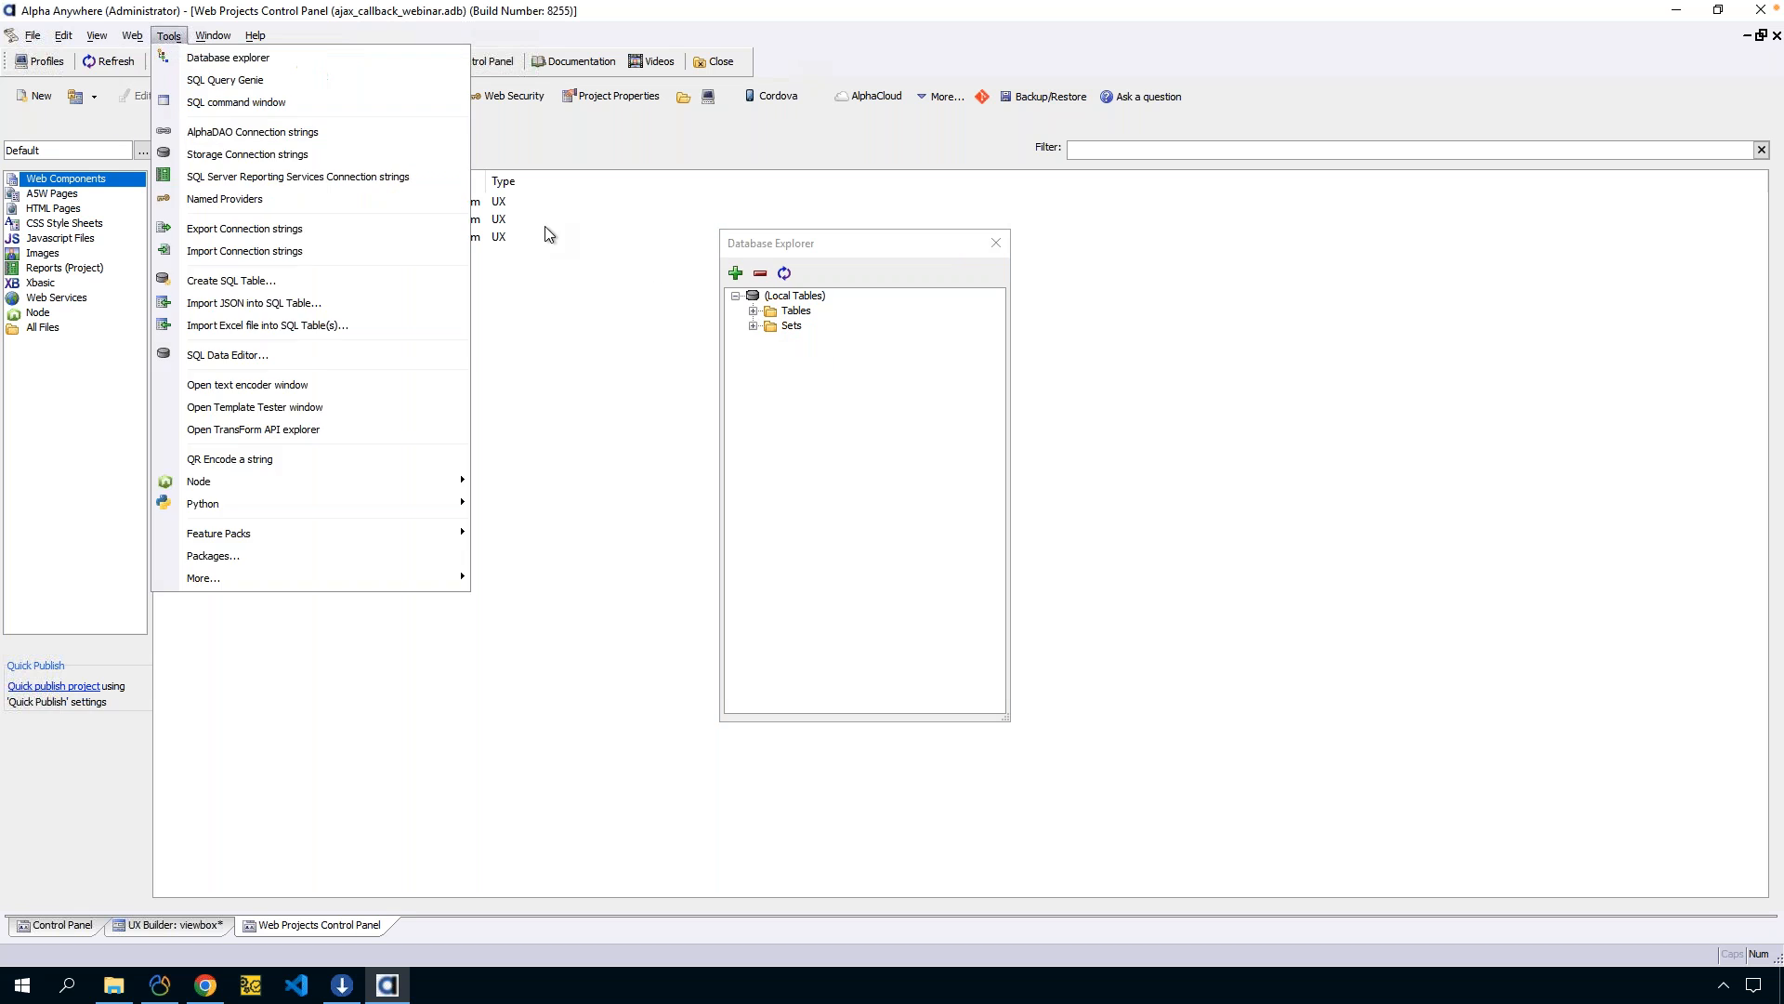
pyautogui.click(739, 275)
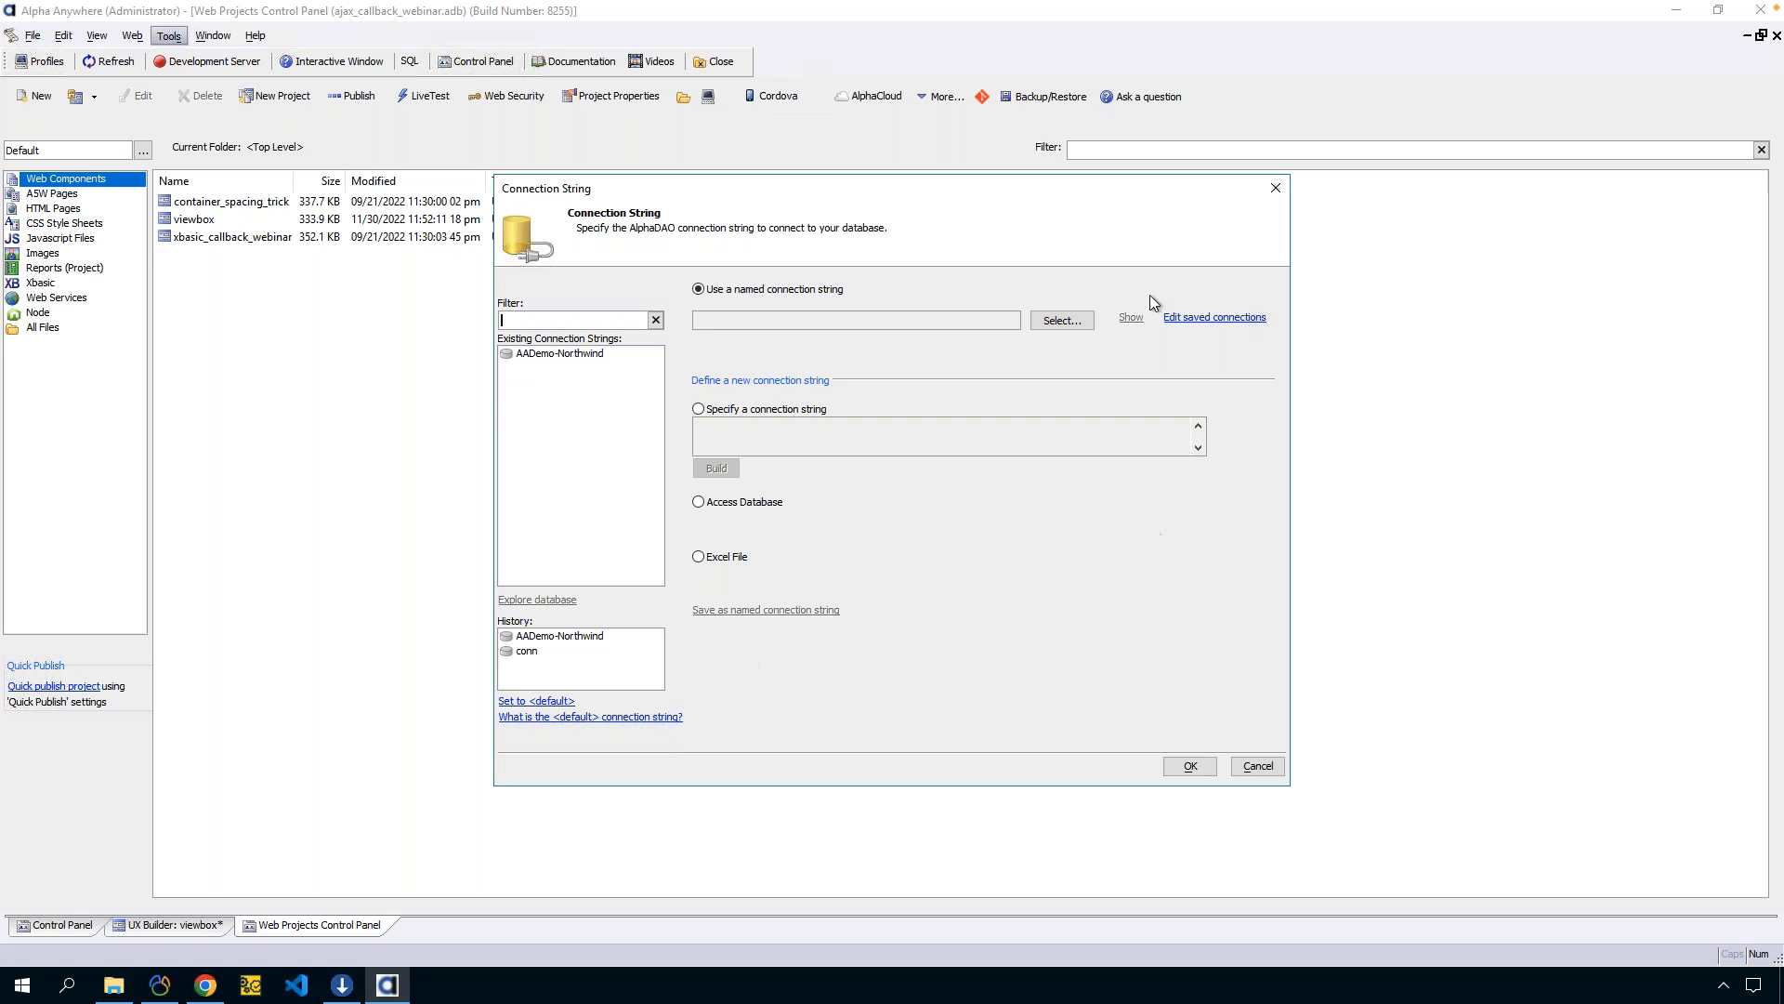
pyautogui.click(556, 355)
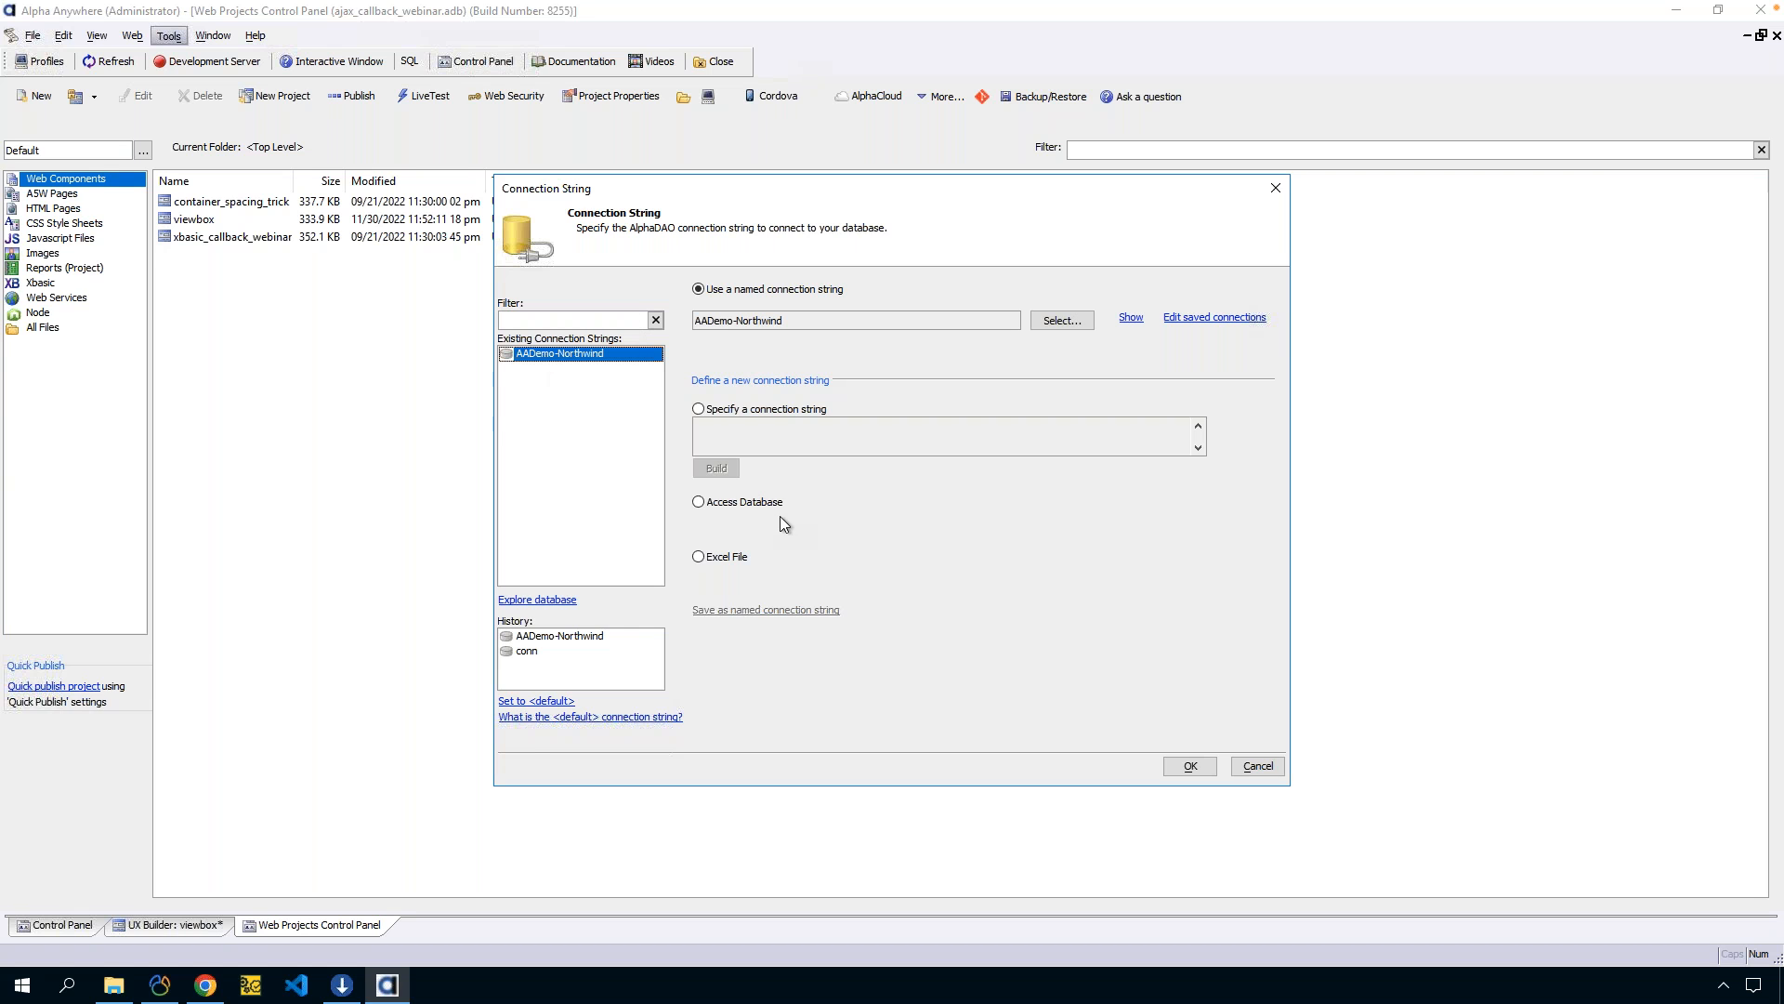
pyautogui.click(1180, 764)
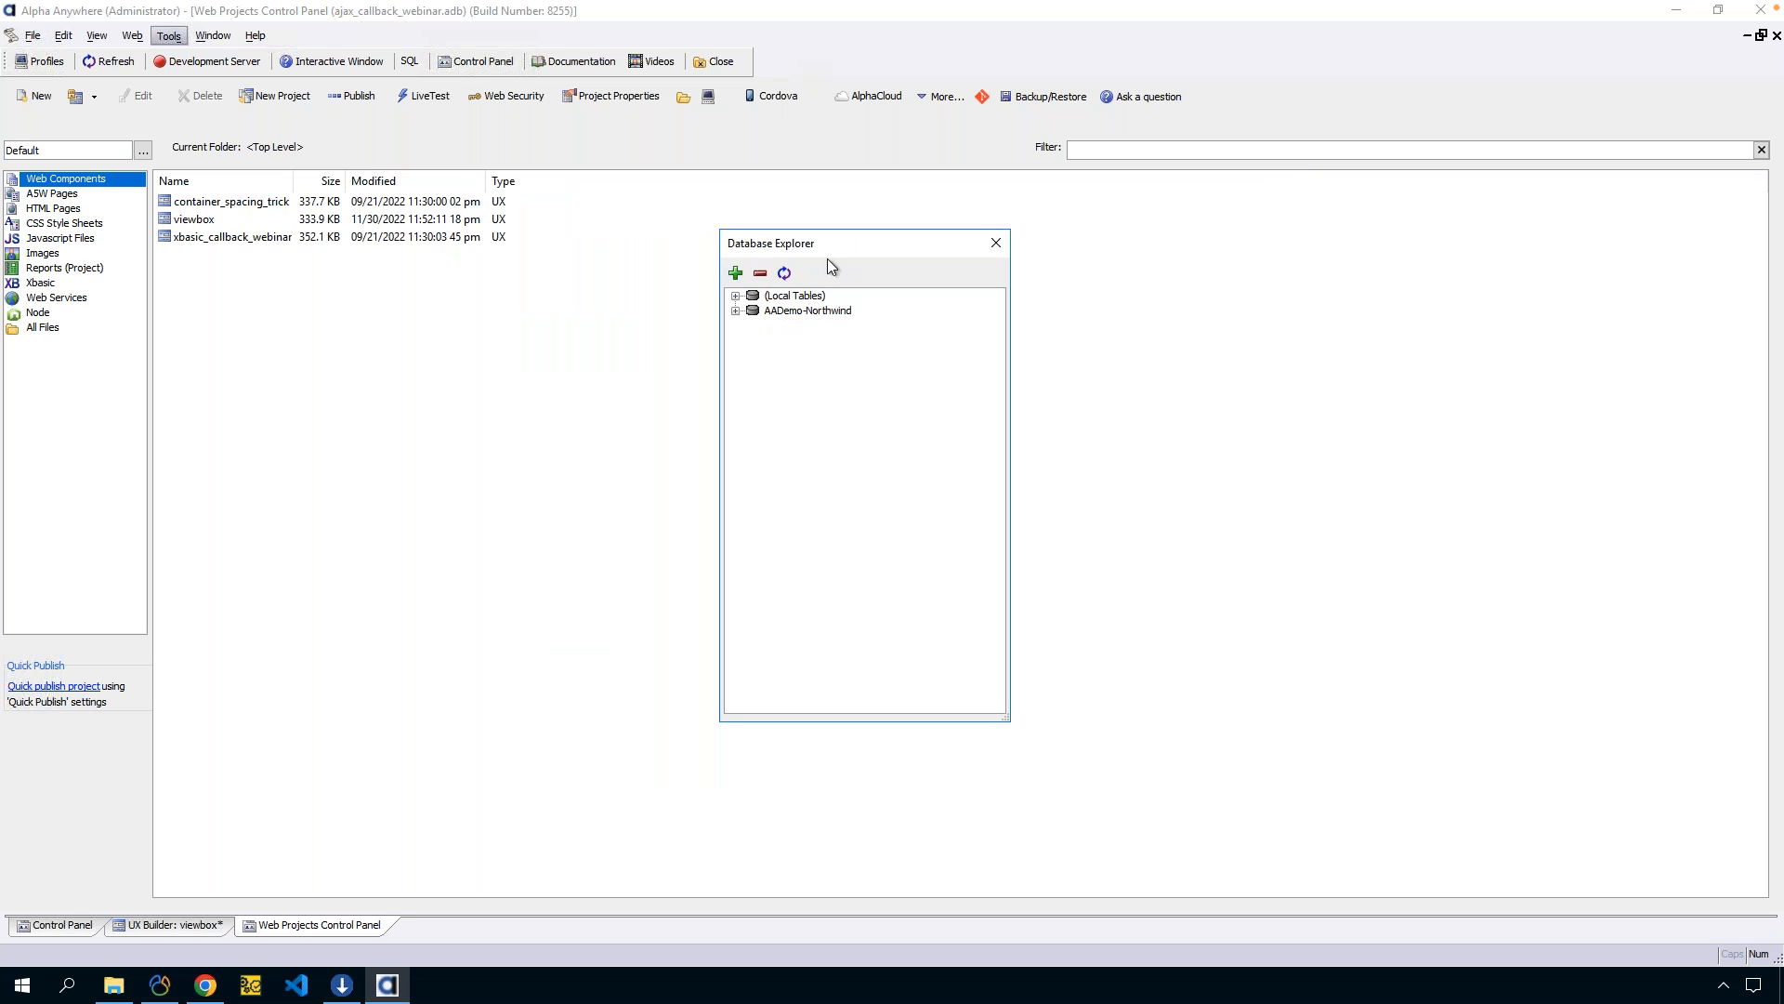
# Reopen the Database Explorer and examine the fields of the Customers table in AADemo-Northwind.
pyautogui.click(996, 245)
pyautogui.click(409, 60)
pyautogui.click(456, 85)
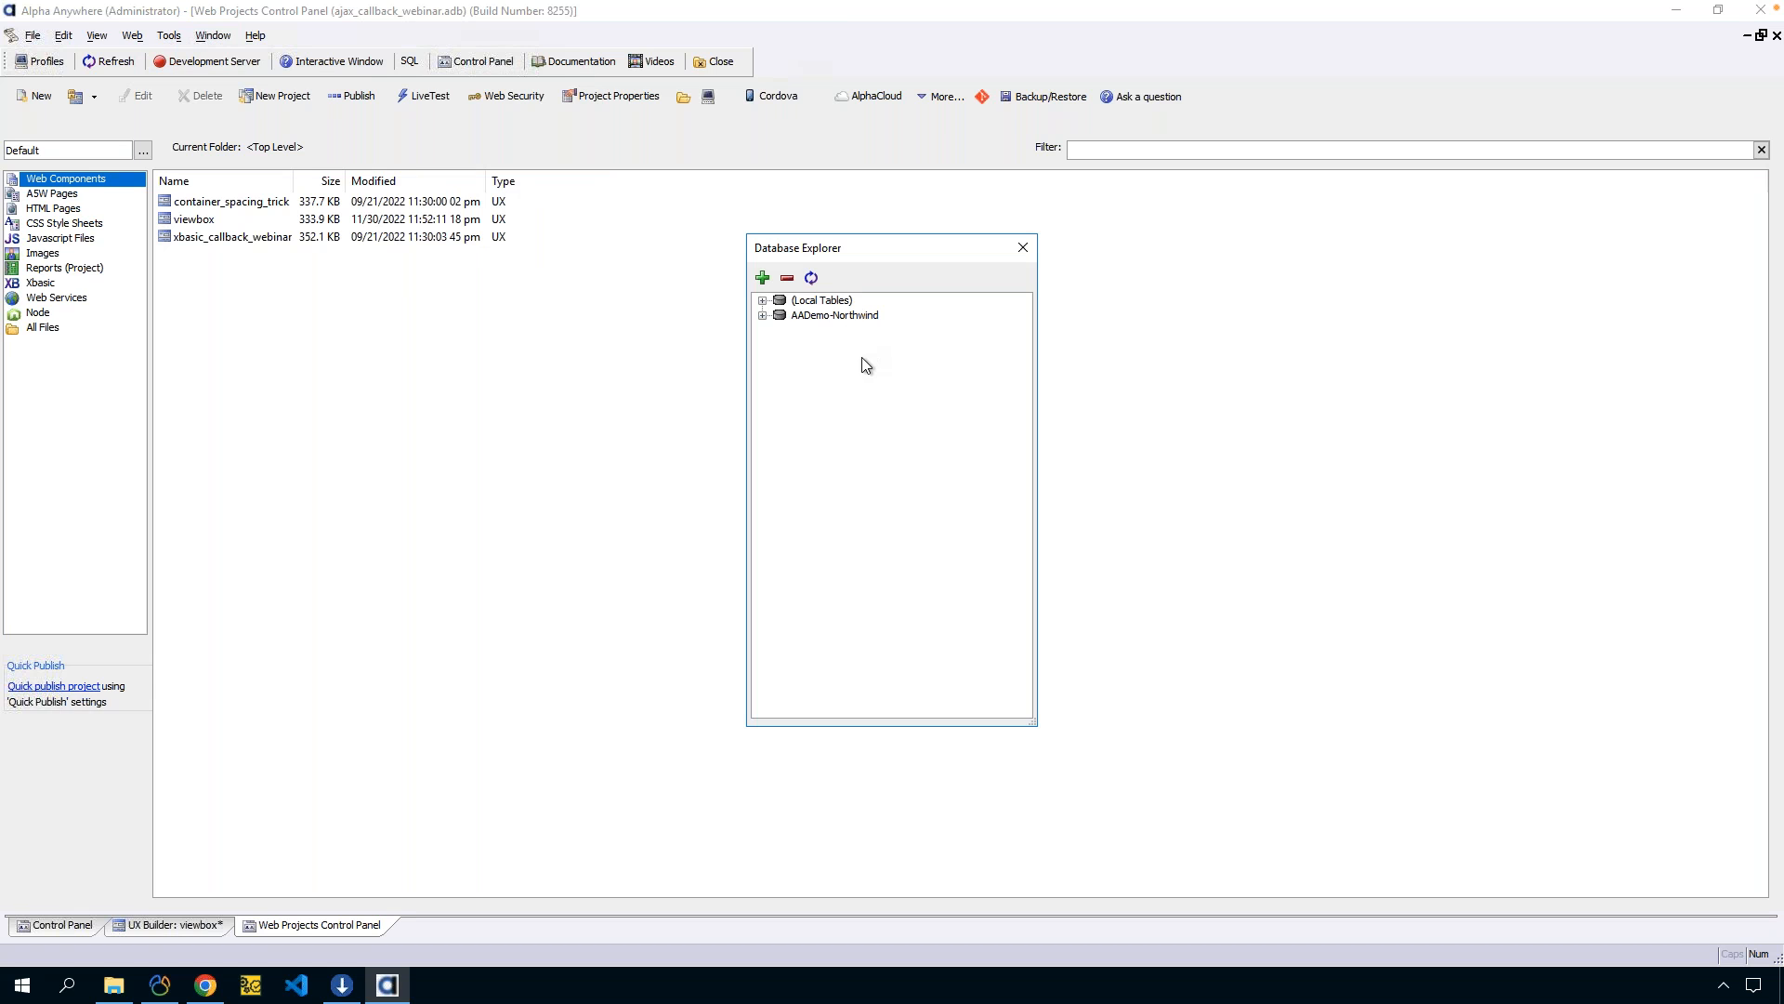
pyautogui.click(763, 316)
pyautogui.click(780, 330)
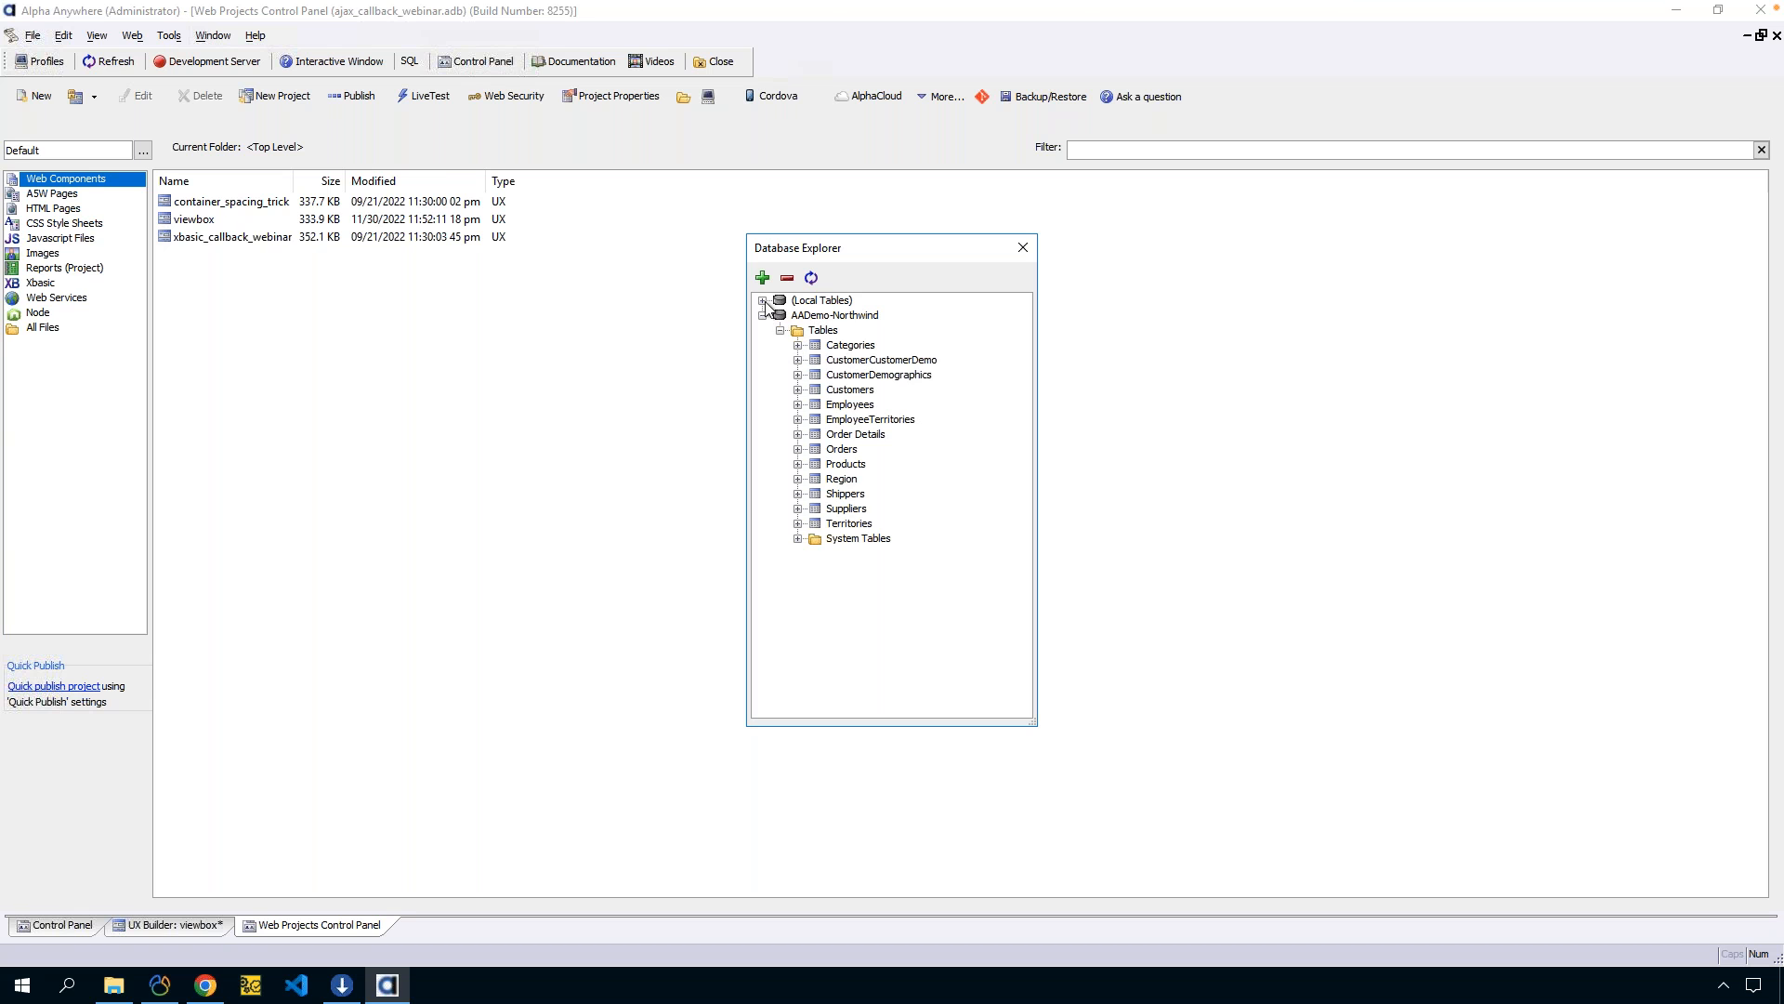
pyautogui.click(797, 390)
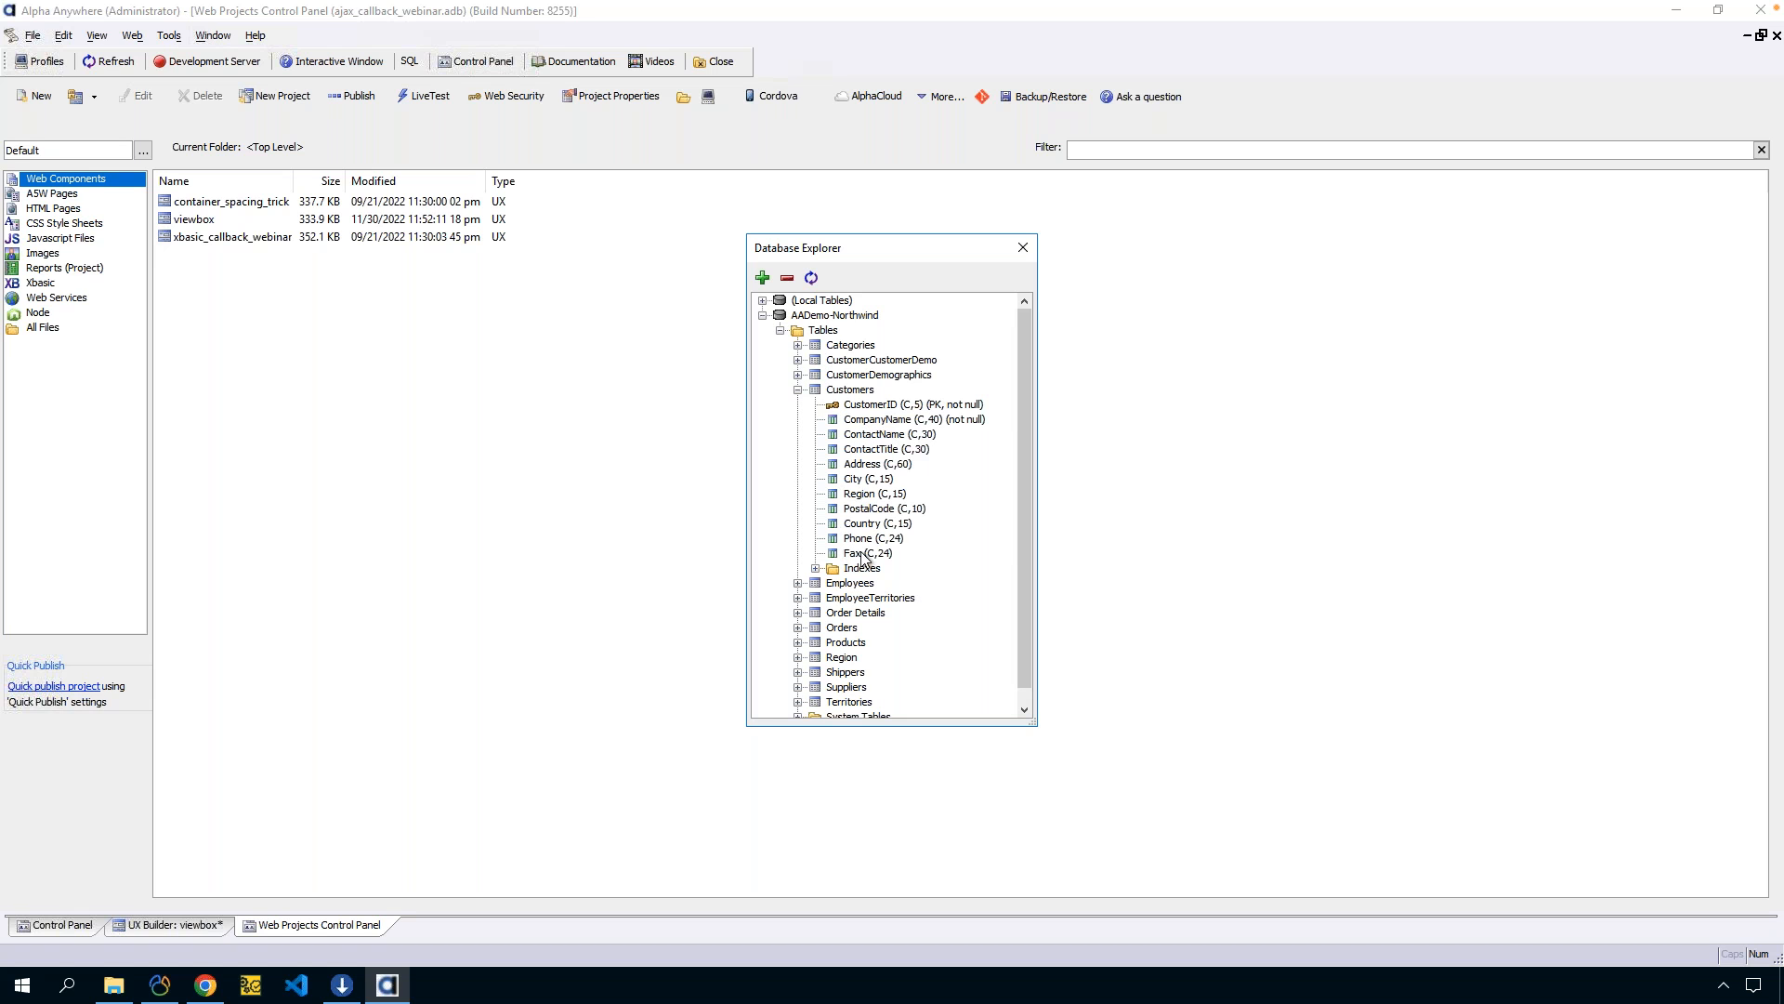
pyautogui.click(878, 450)
# Move the Database Explorer window aside, and collapse and re-expand the AADemo-Northwind tables folder.
pyautogui.moveTo(947, 250); pyautogui.dragTo(1427, 117)
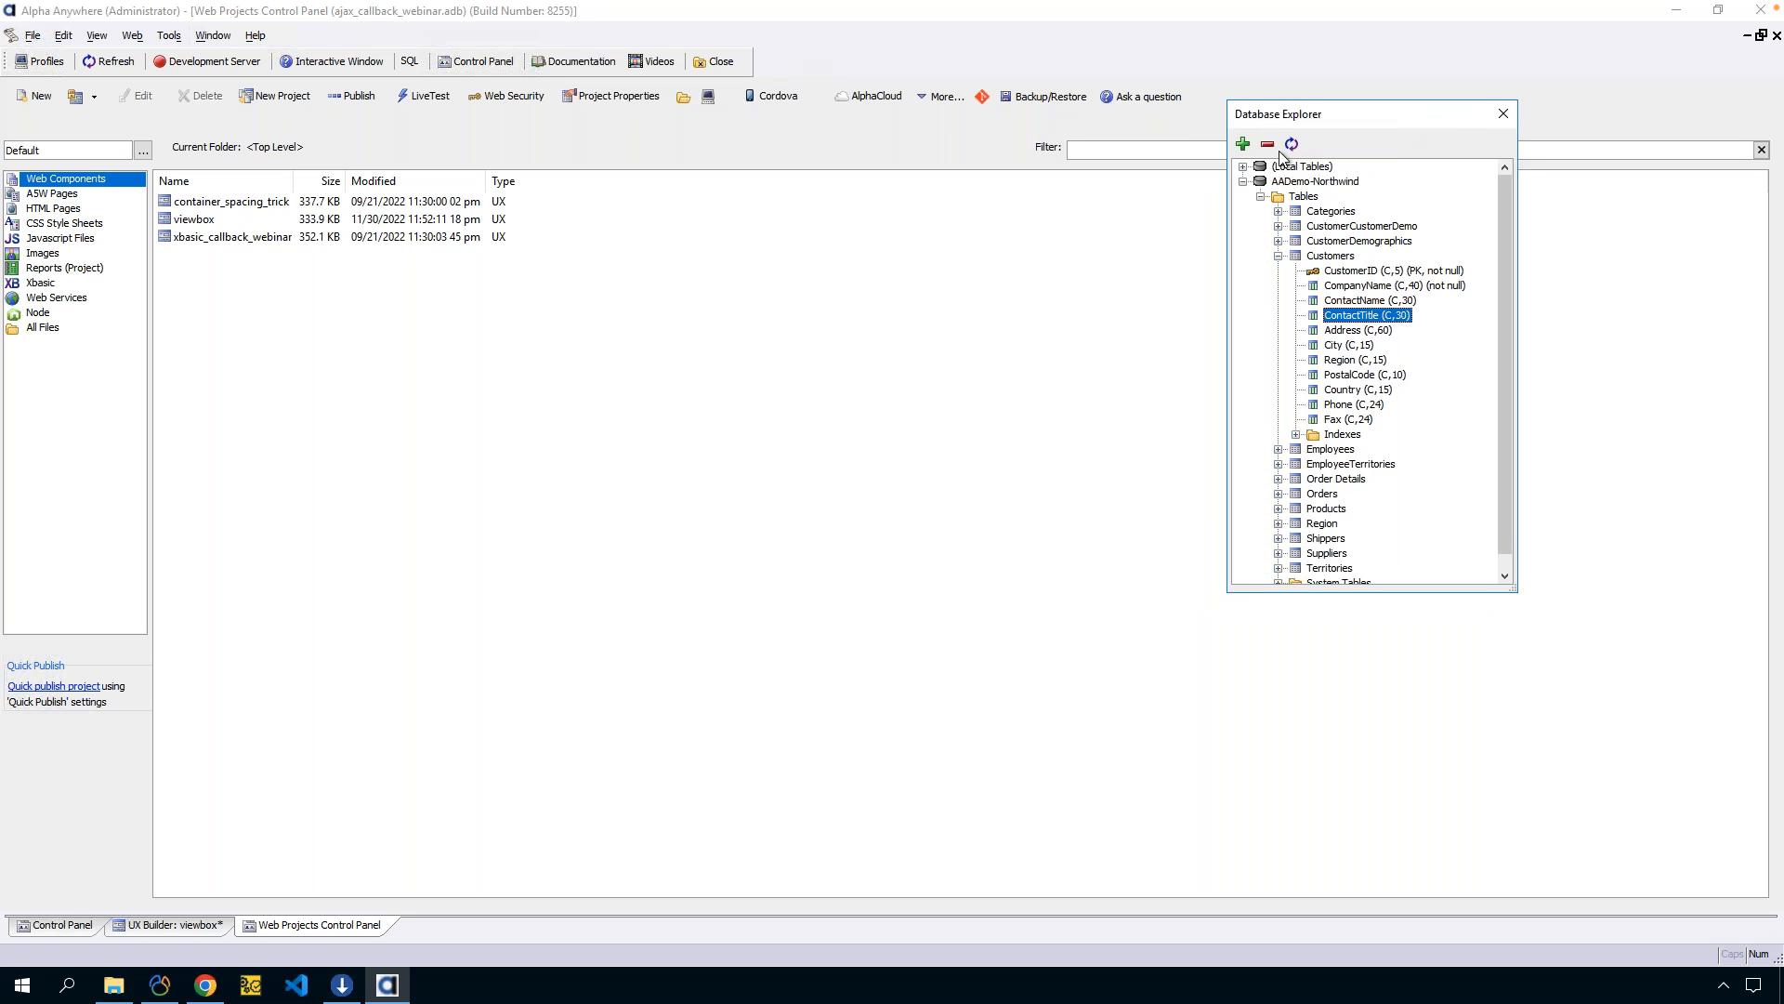
pyautogui.click(303, 271)
pyautogui.click(1323, 110)
pyautogui.scroll(-1, 1439, 559)
pyautogui.scroll(1, 1334, 332)
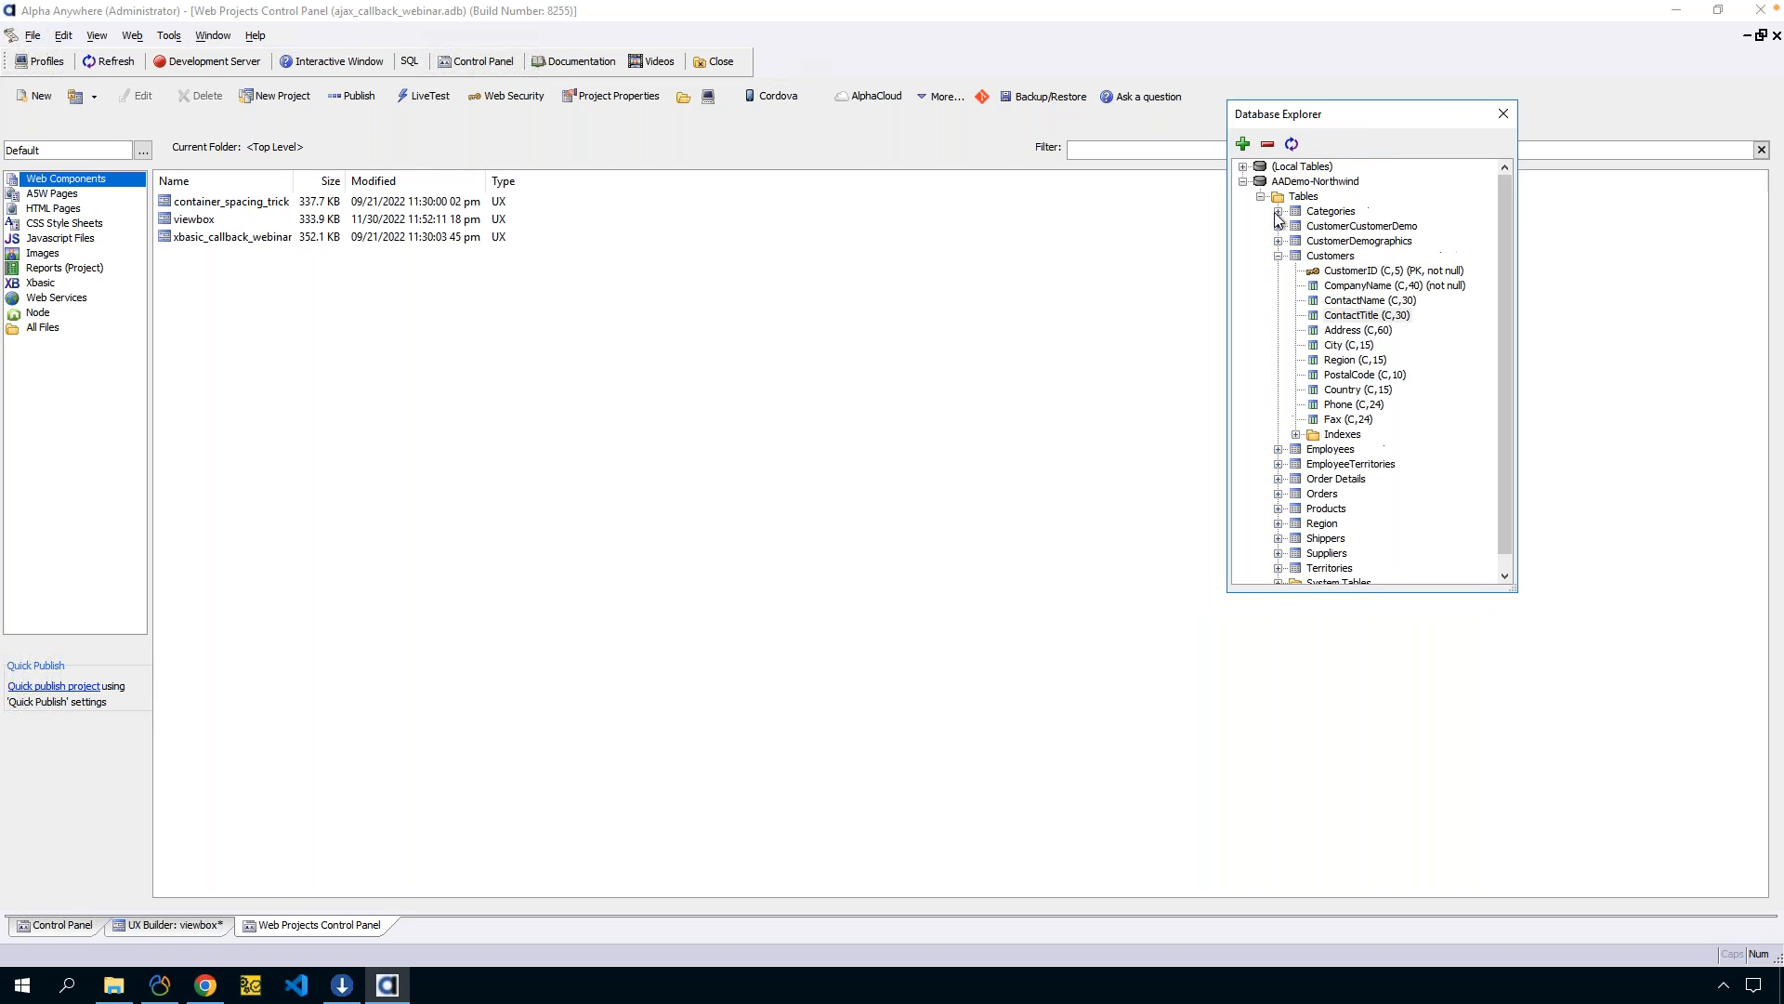
pyautogui.click(1260, 197)
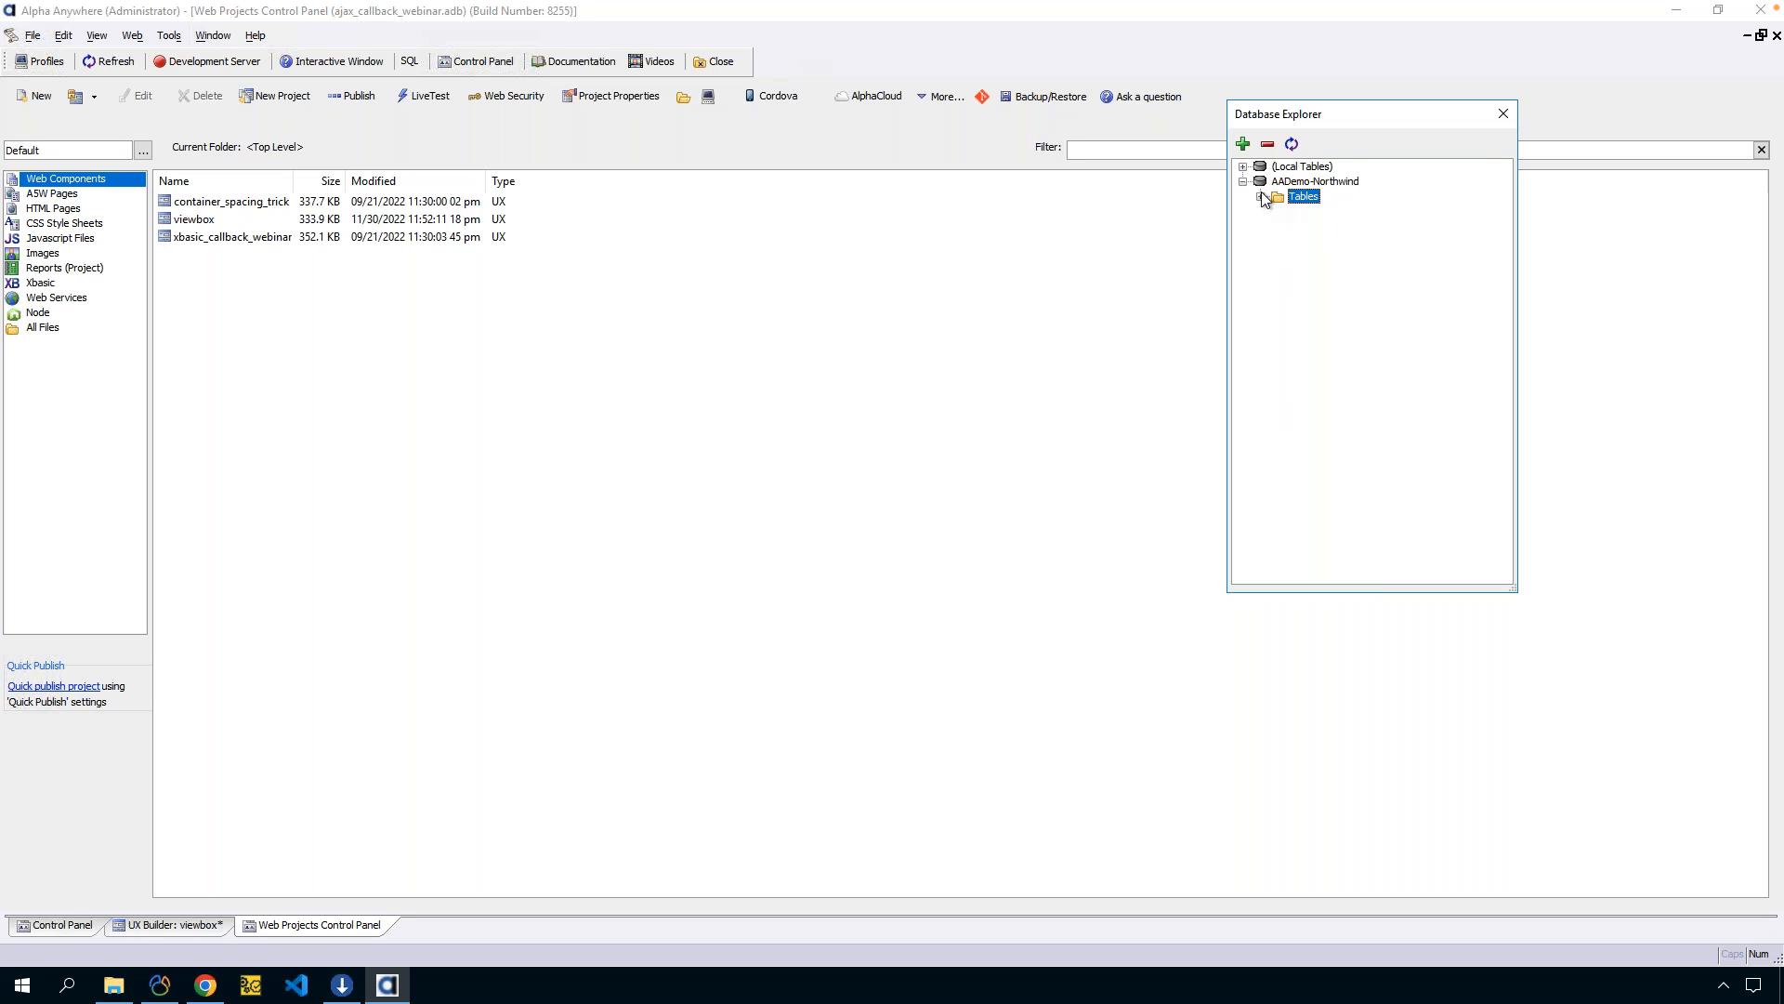
pyautogui.click(1260, 197)
pyautogui.scroll(1, 1283, 245)
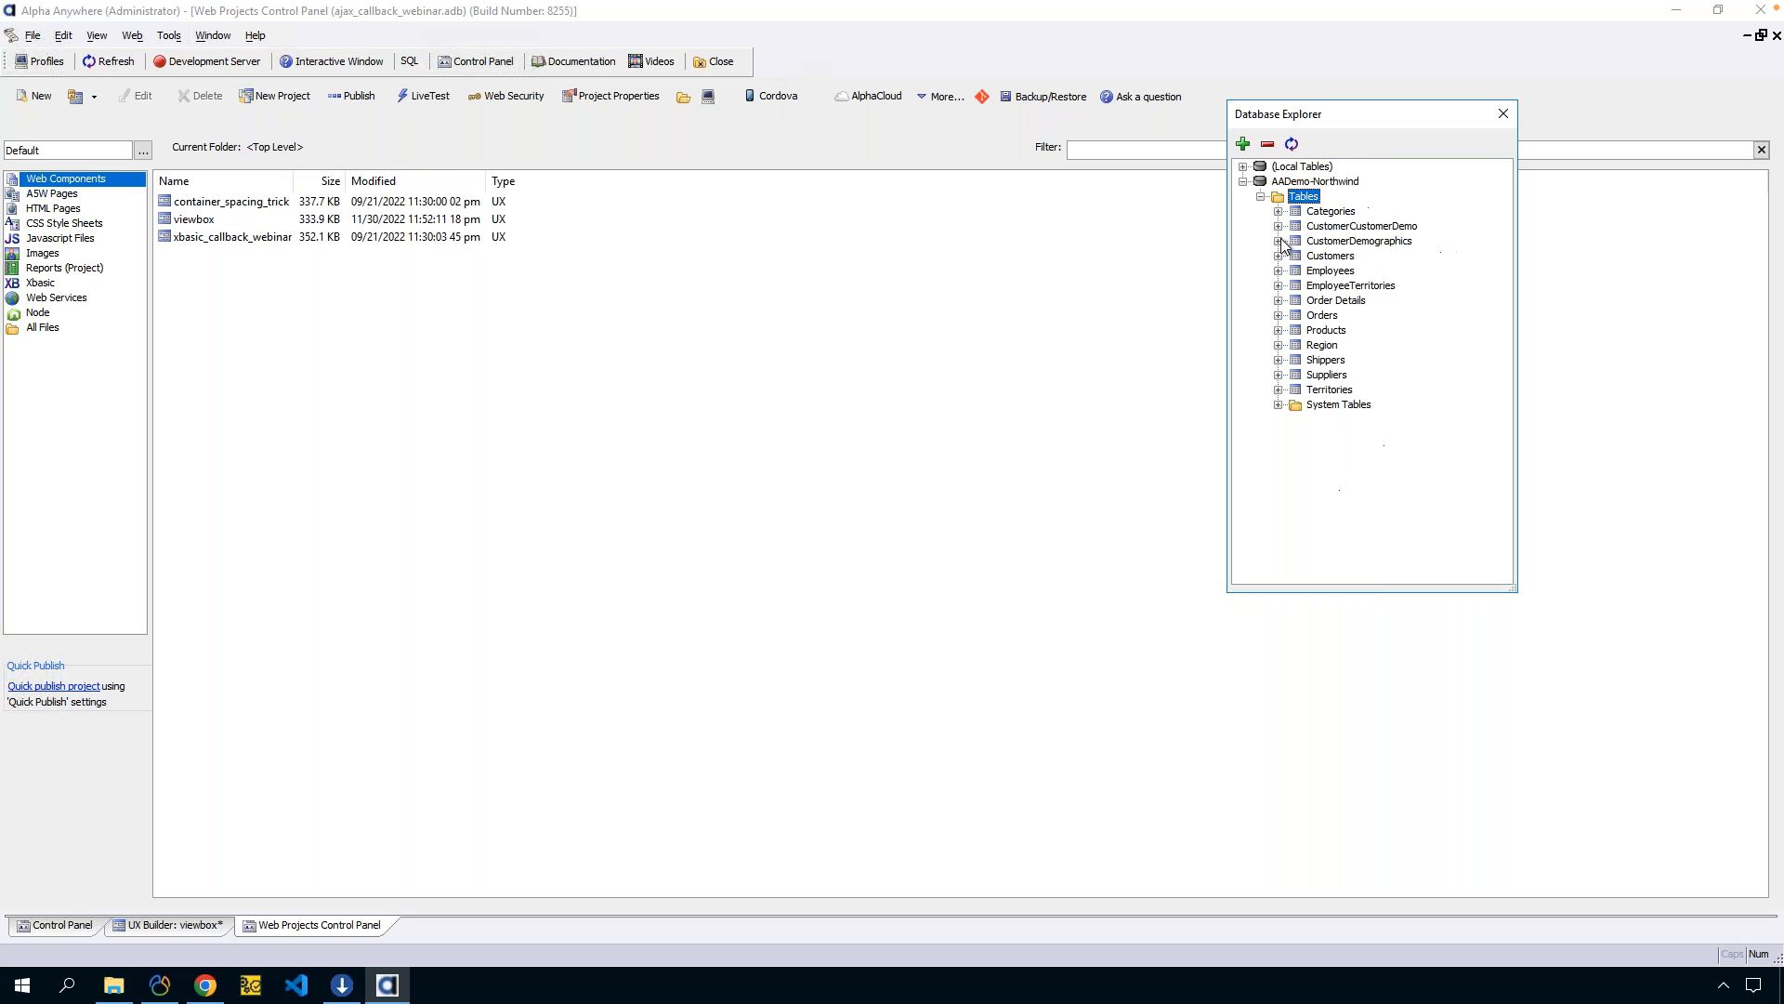
# Show the data in the Customers table, look through its rows and close the listing.
pyautogui.rightClick(1305, 257)
pyautogui.click(1334, 252)
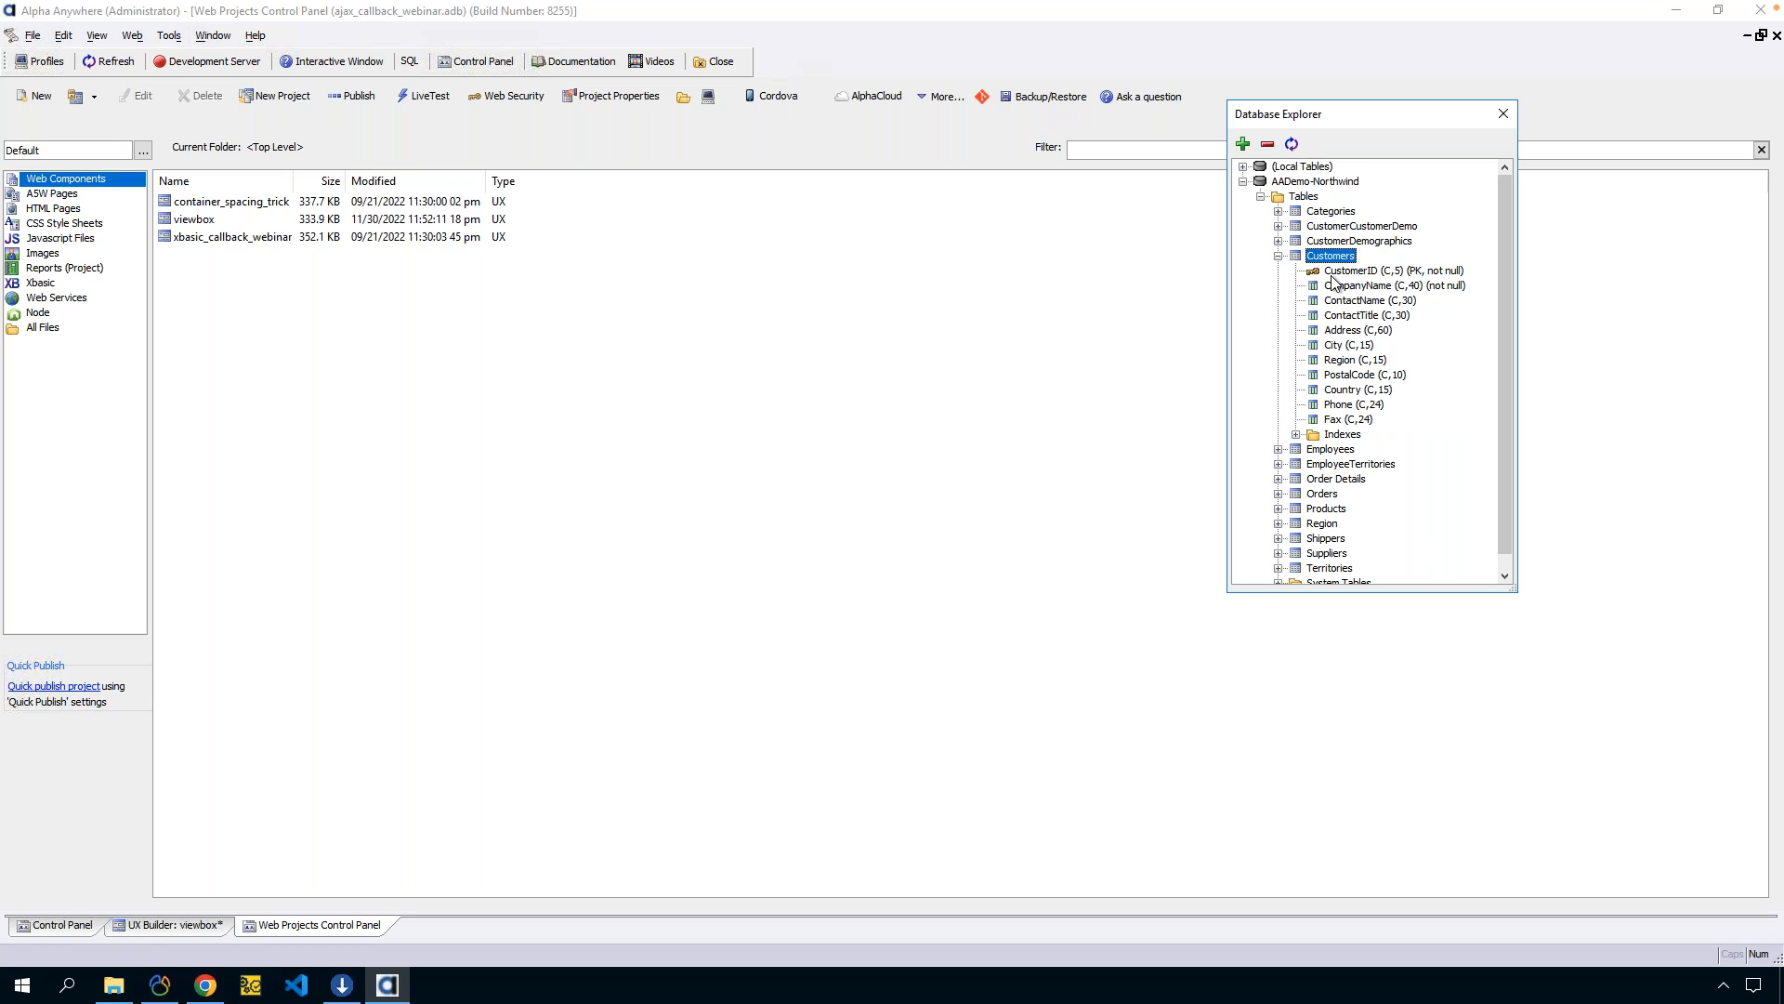
pyautogui.rightClick(1341, 262)
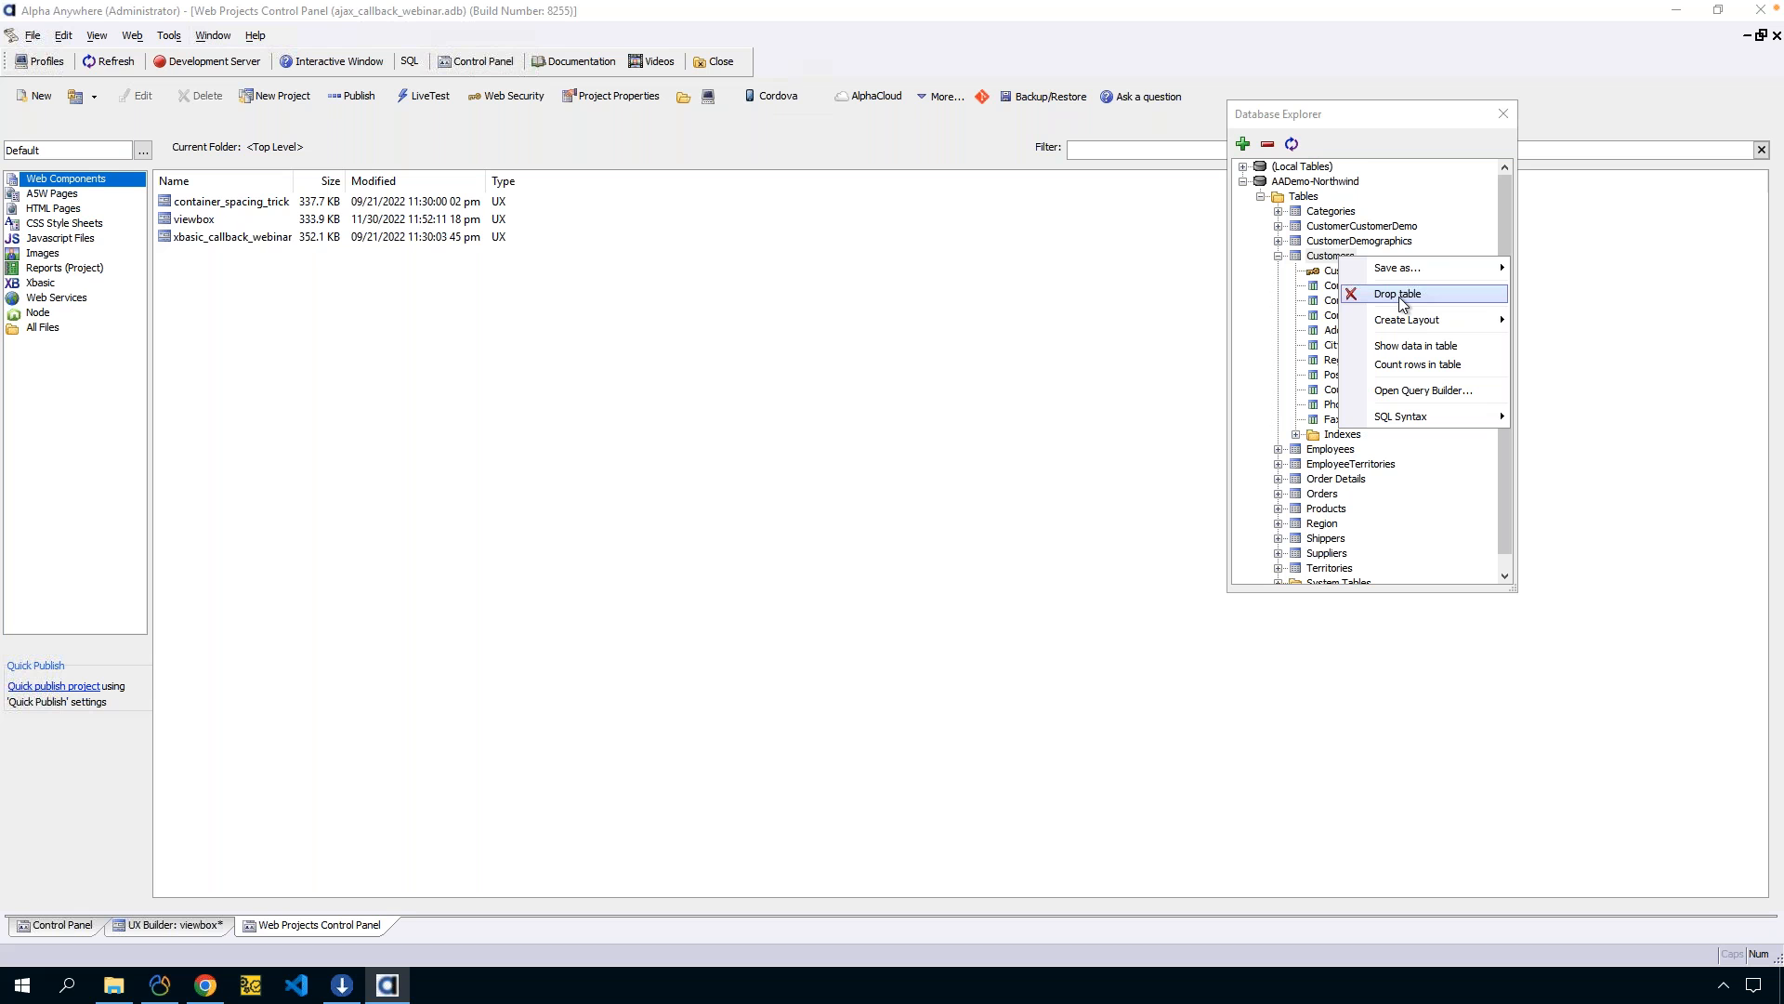
pyautogui.click(1464, 356)
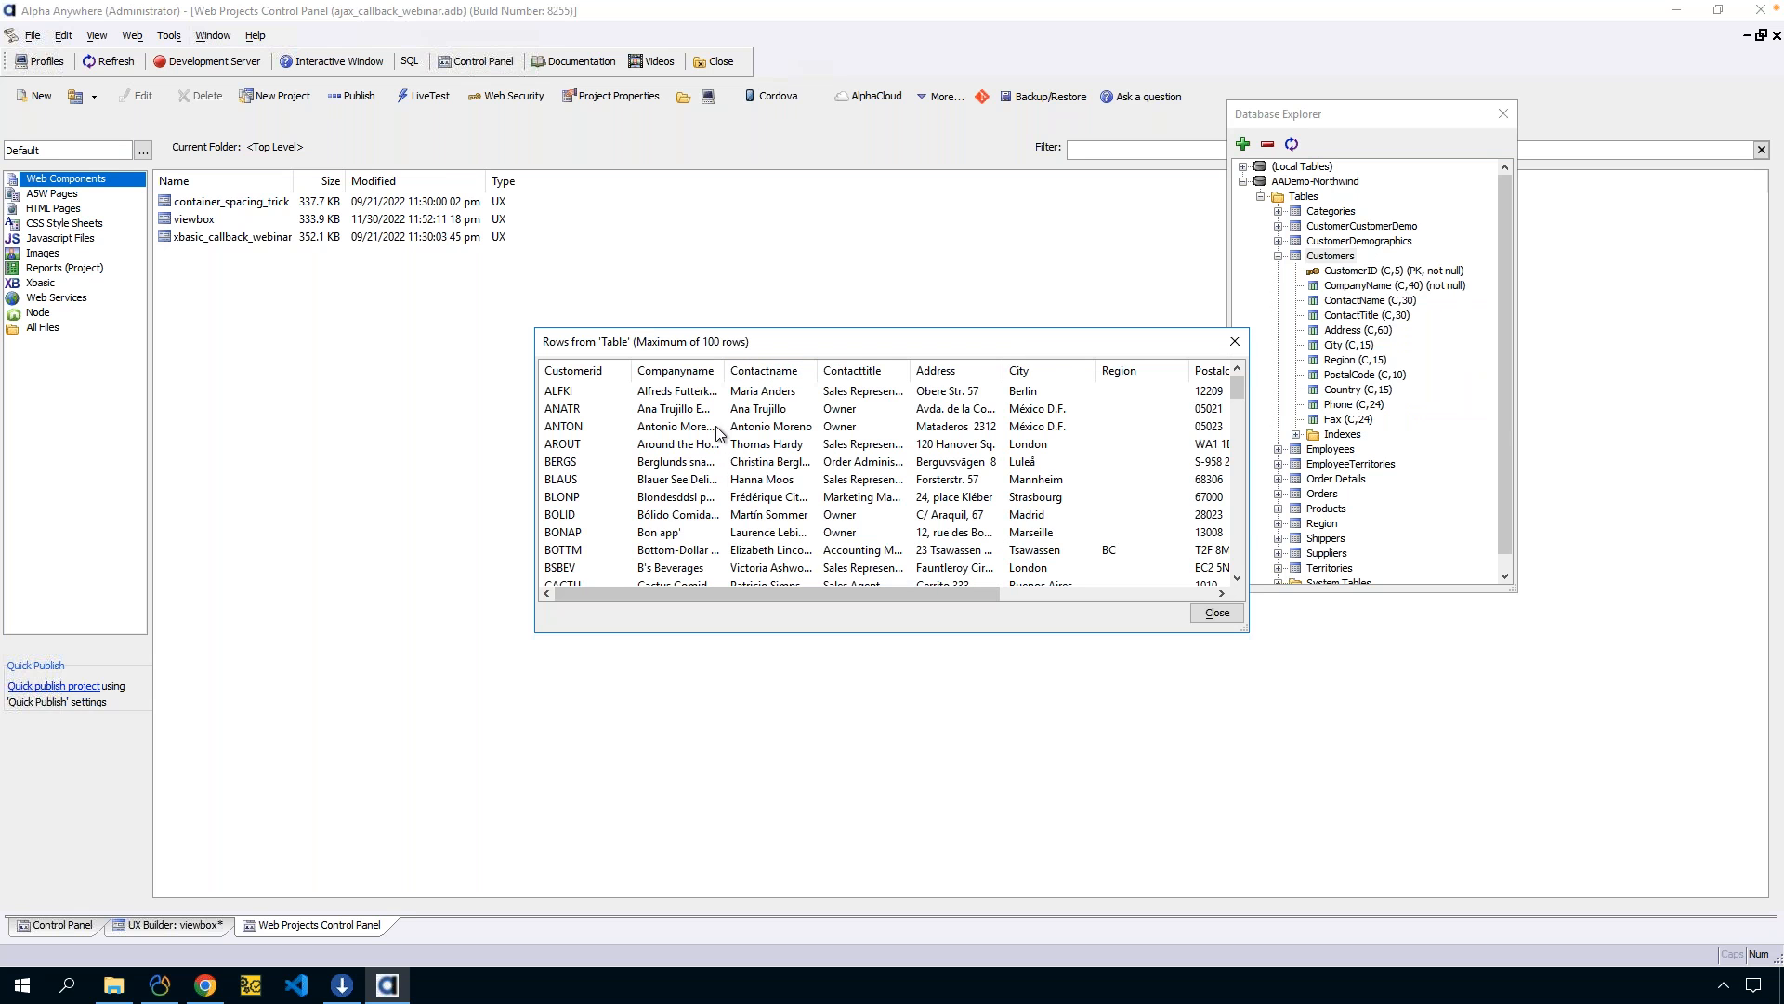
pyautogui.scroll(-9, 1244, 418)
pyautogui.scroll(9, 1260, 376)
pyautogui.click(1216, 613)
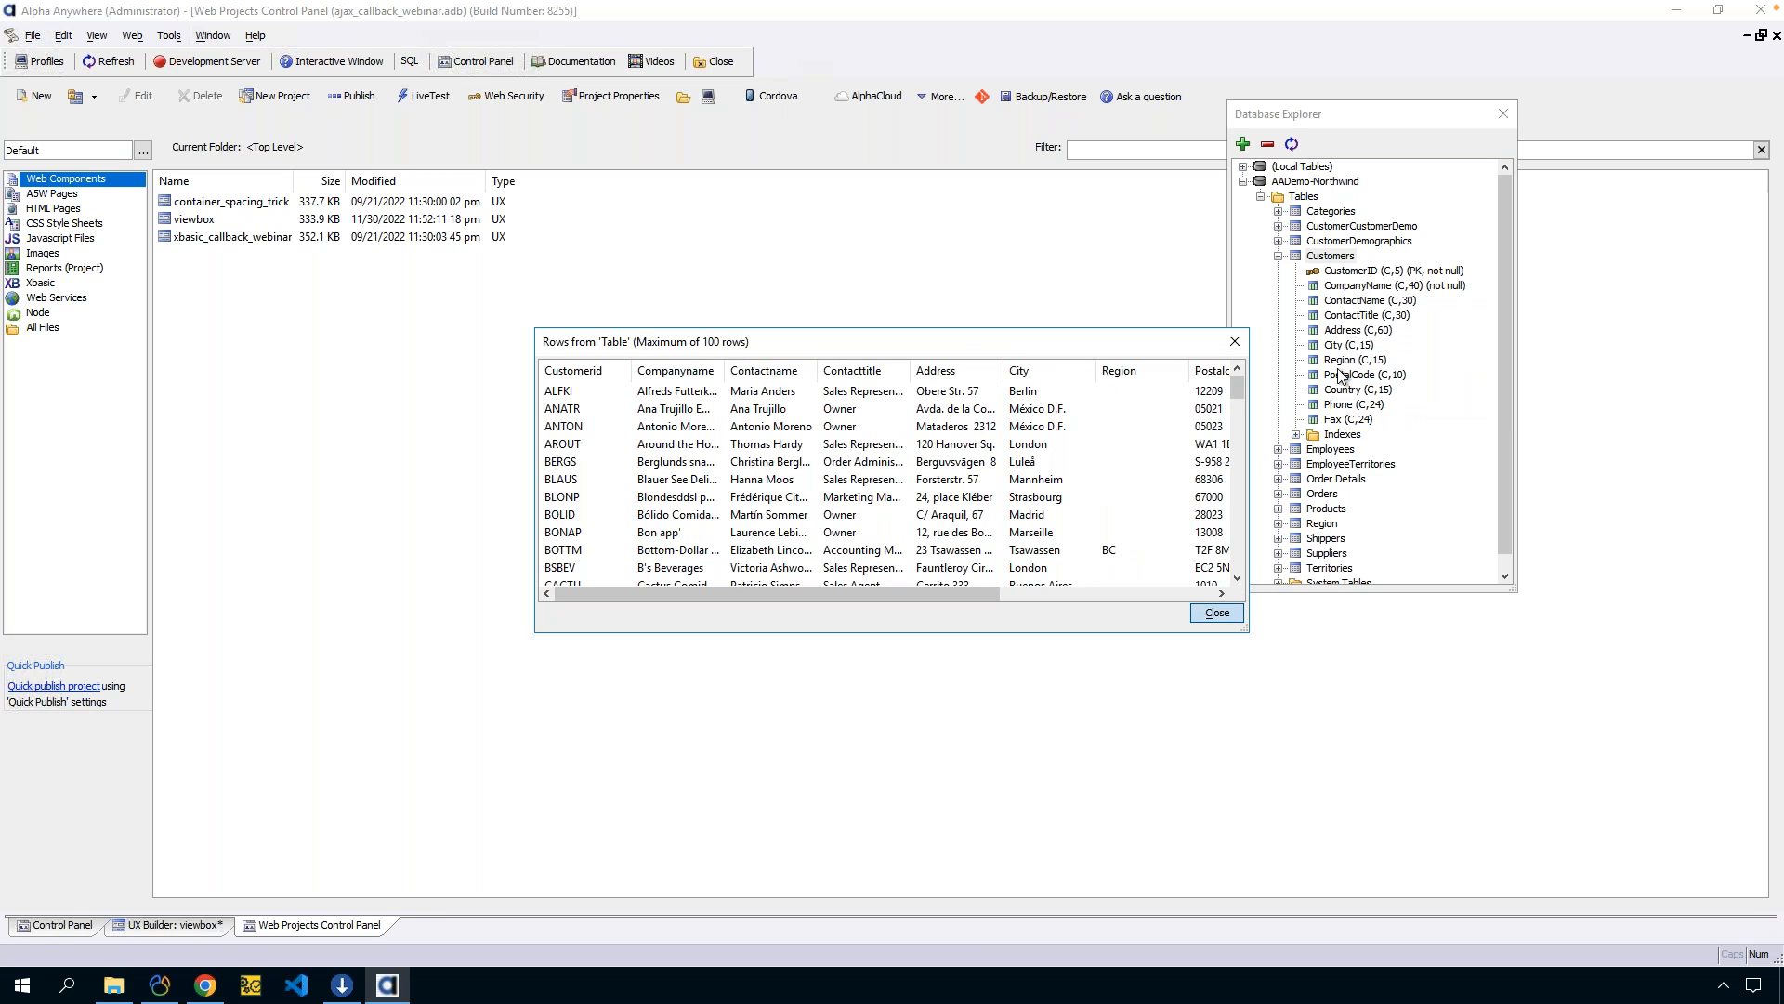
# Count the rows in the Customers table.
pyautogui.rightClick(1337, 261)
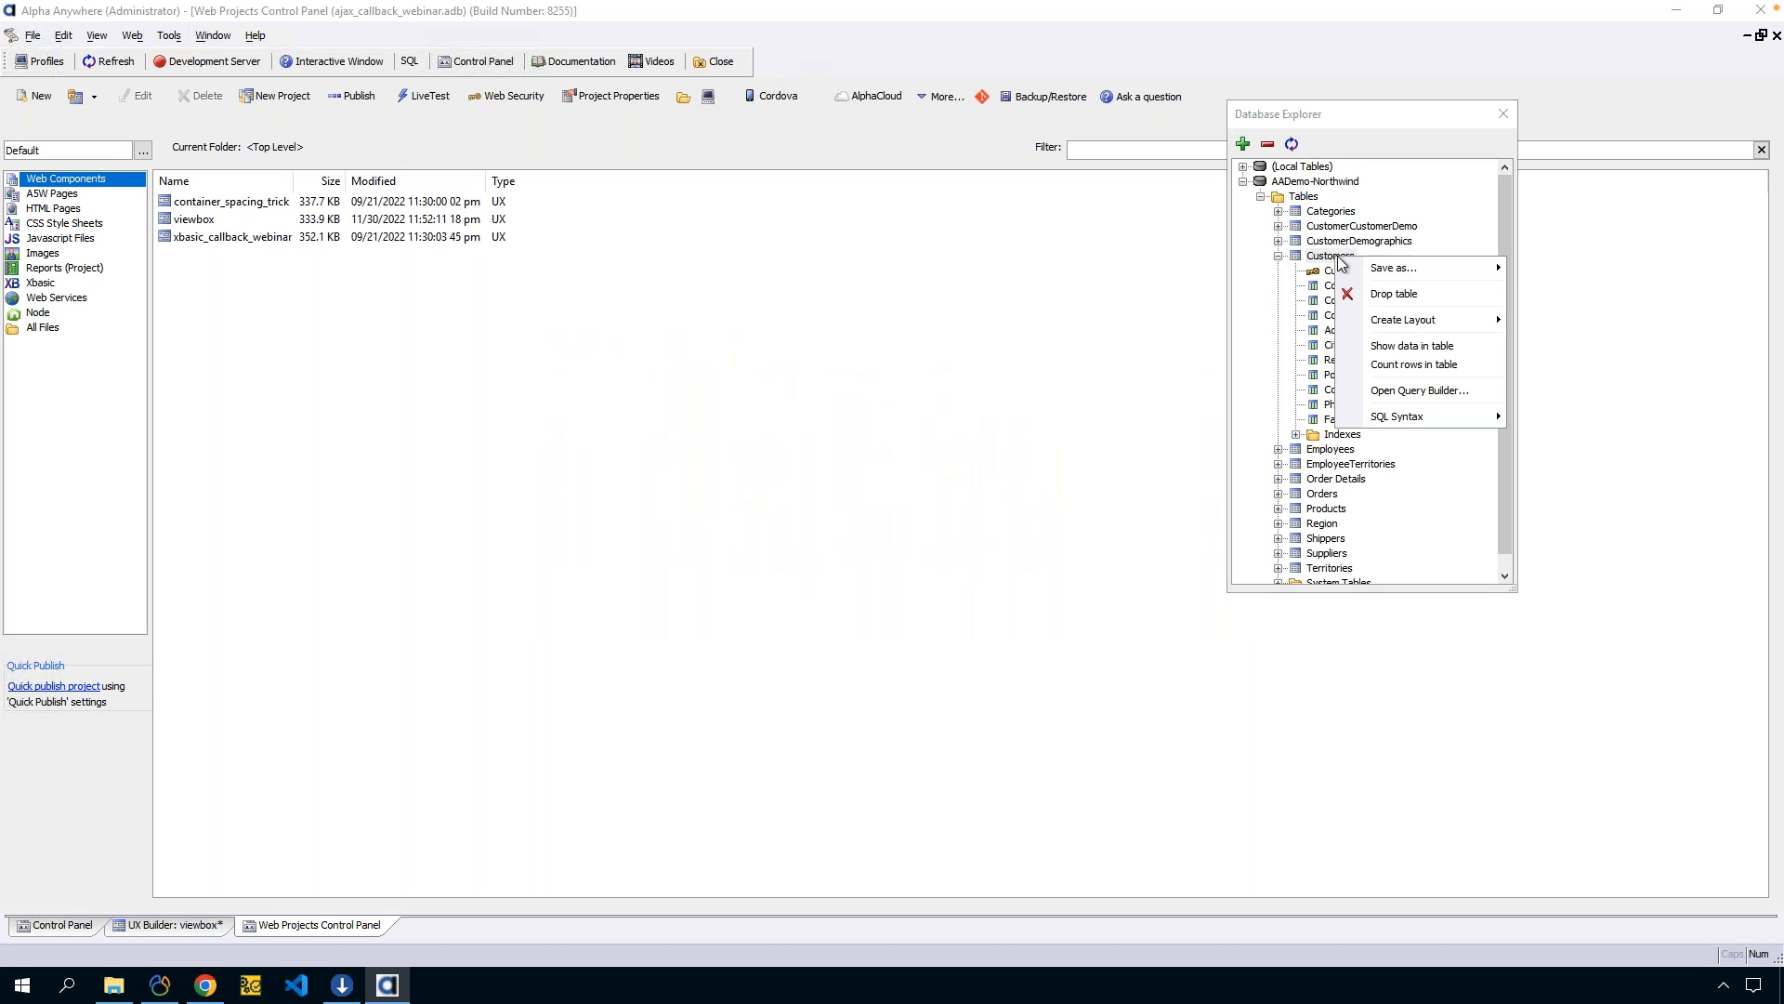
pyautogui.click(1401, 367)
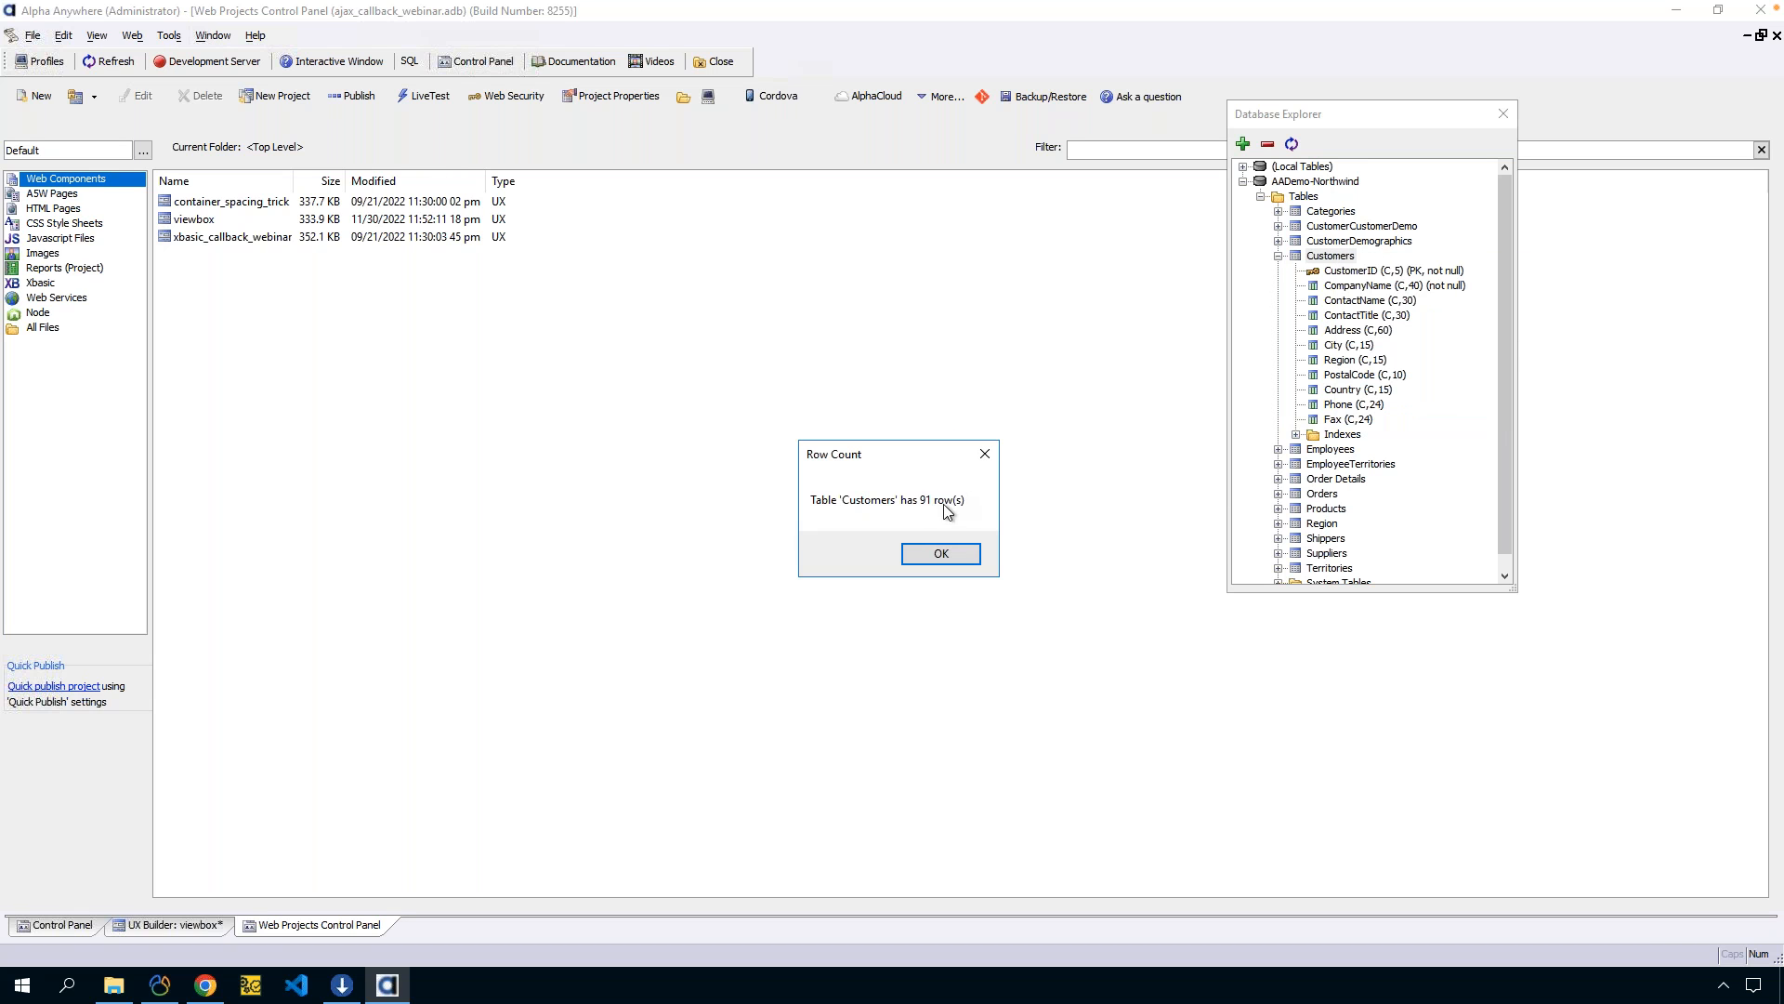
pyautogui.click(941, 555)
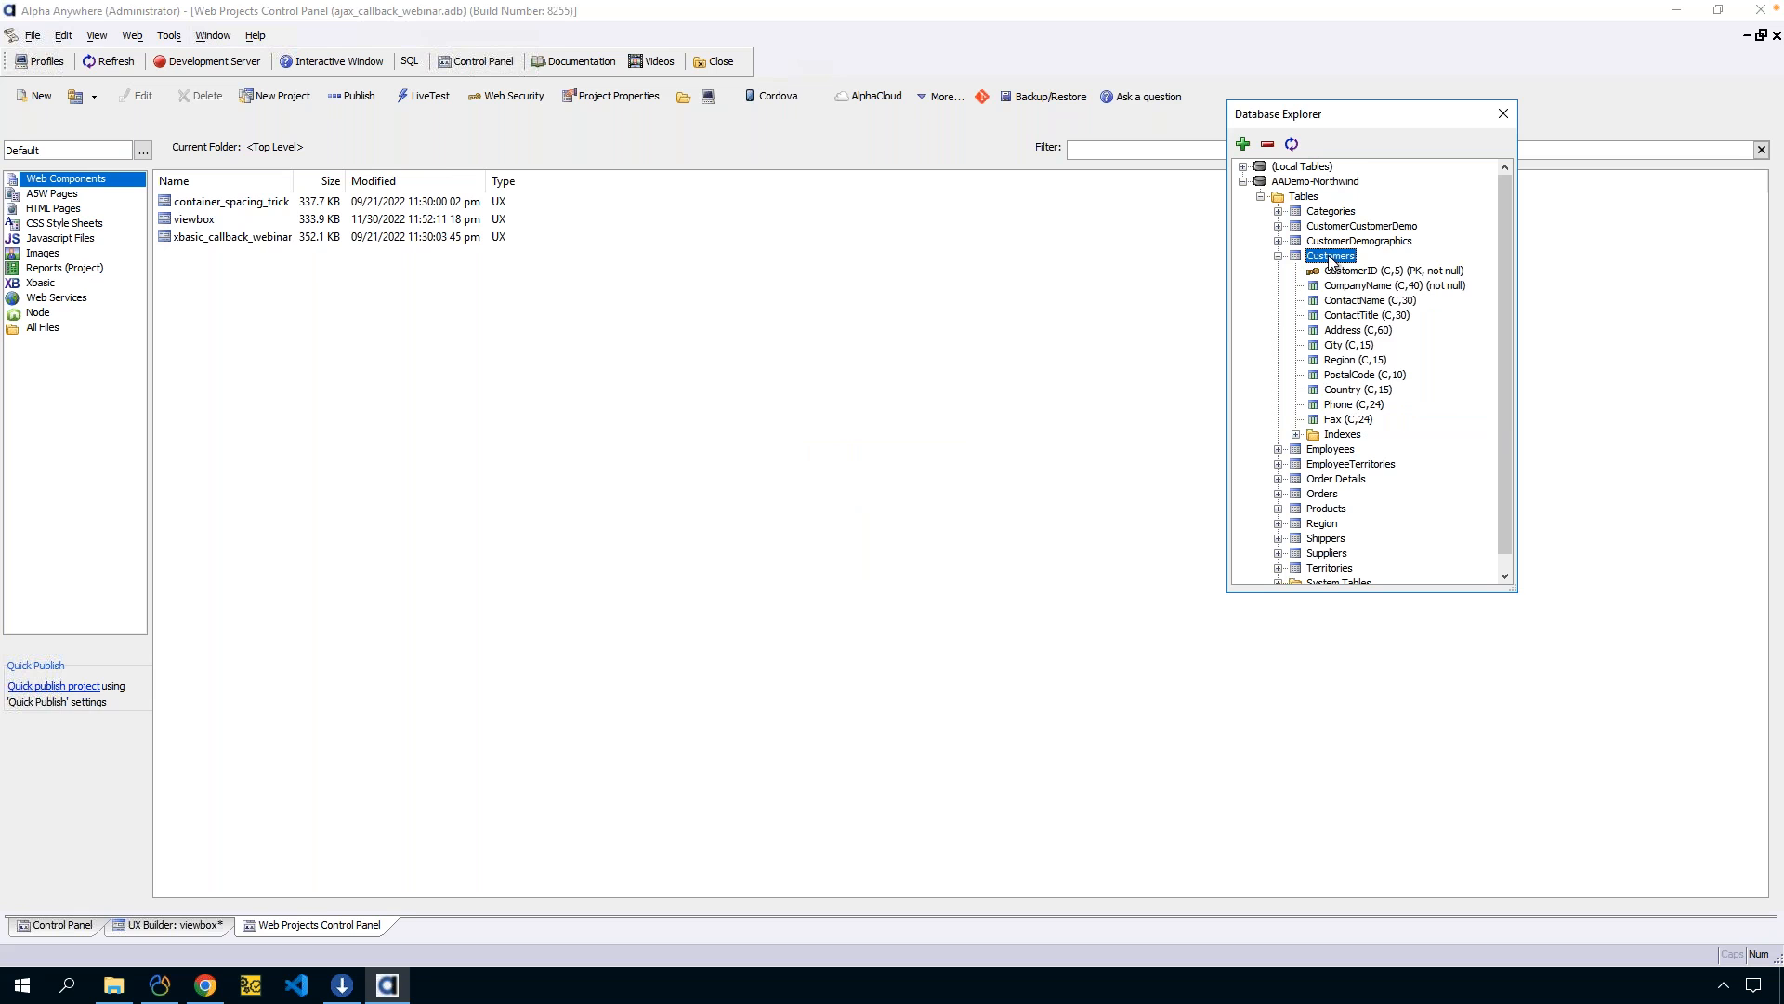
# Examine the layout, save-as and SQL syntax options offered for the Customers table, and dismiss them.
pyautogui.rightClick(1335, 260)
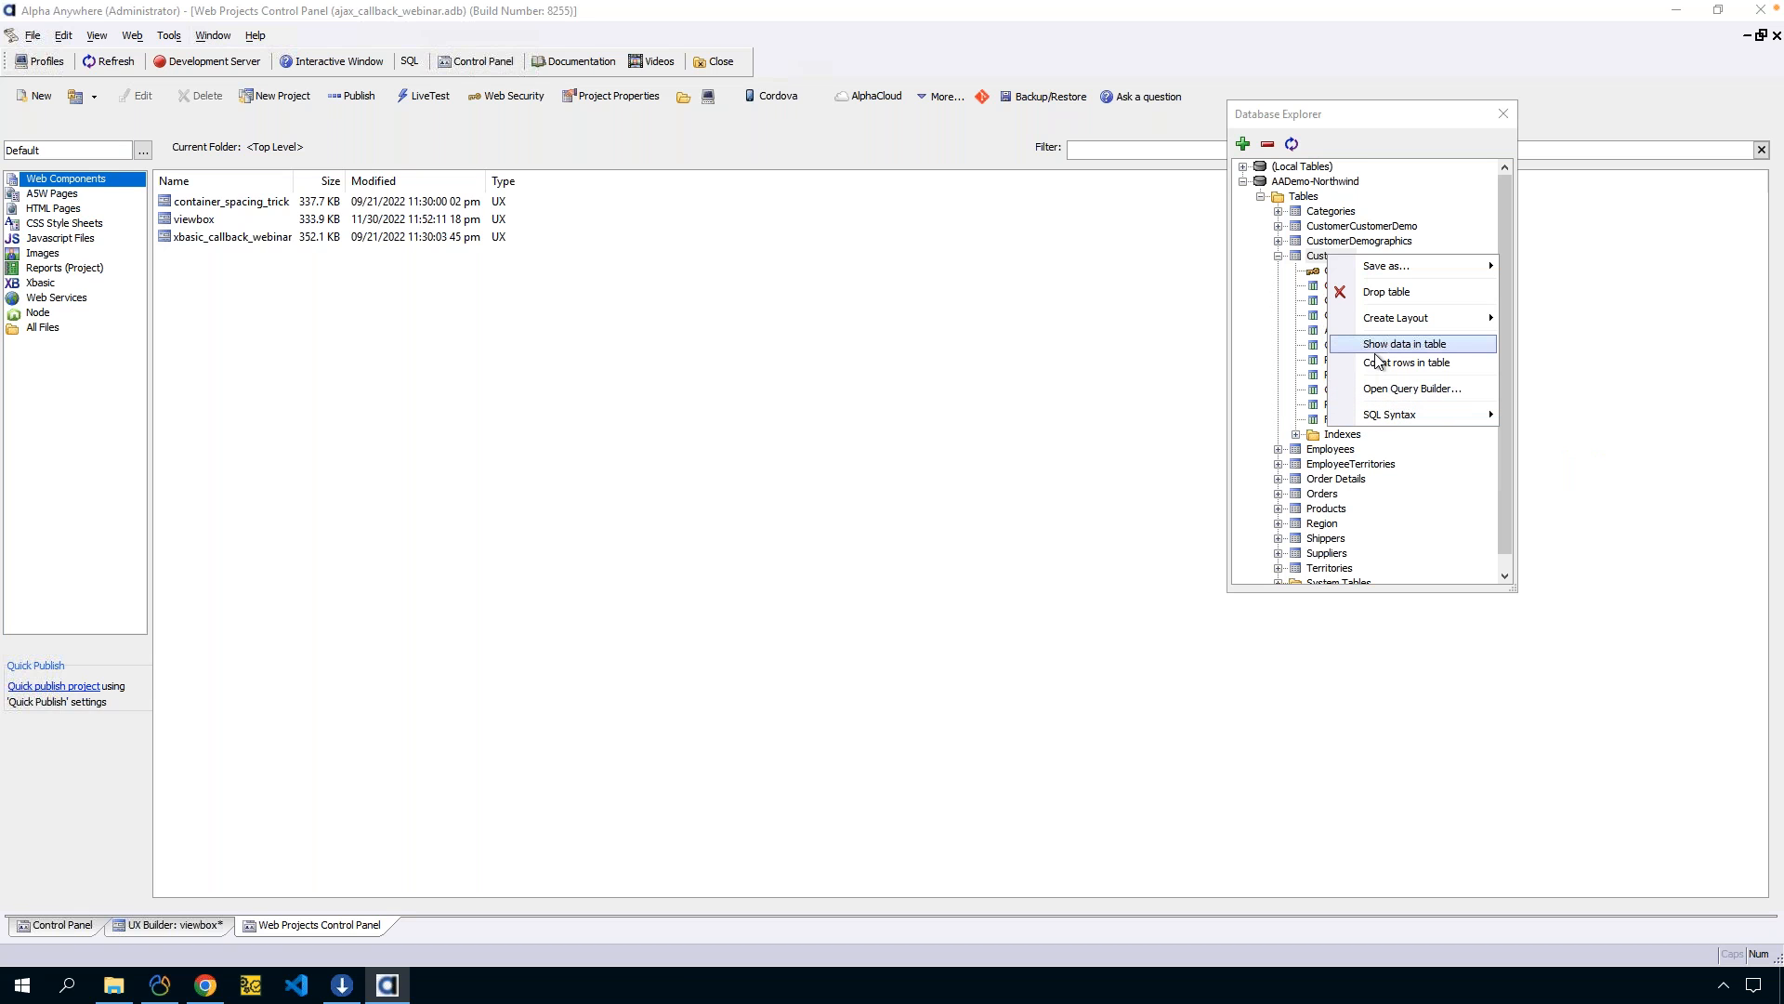
pyautogui.moveTo(1395, 325)
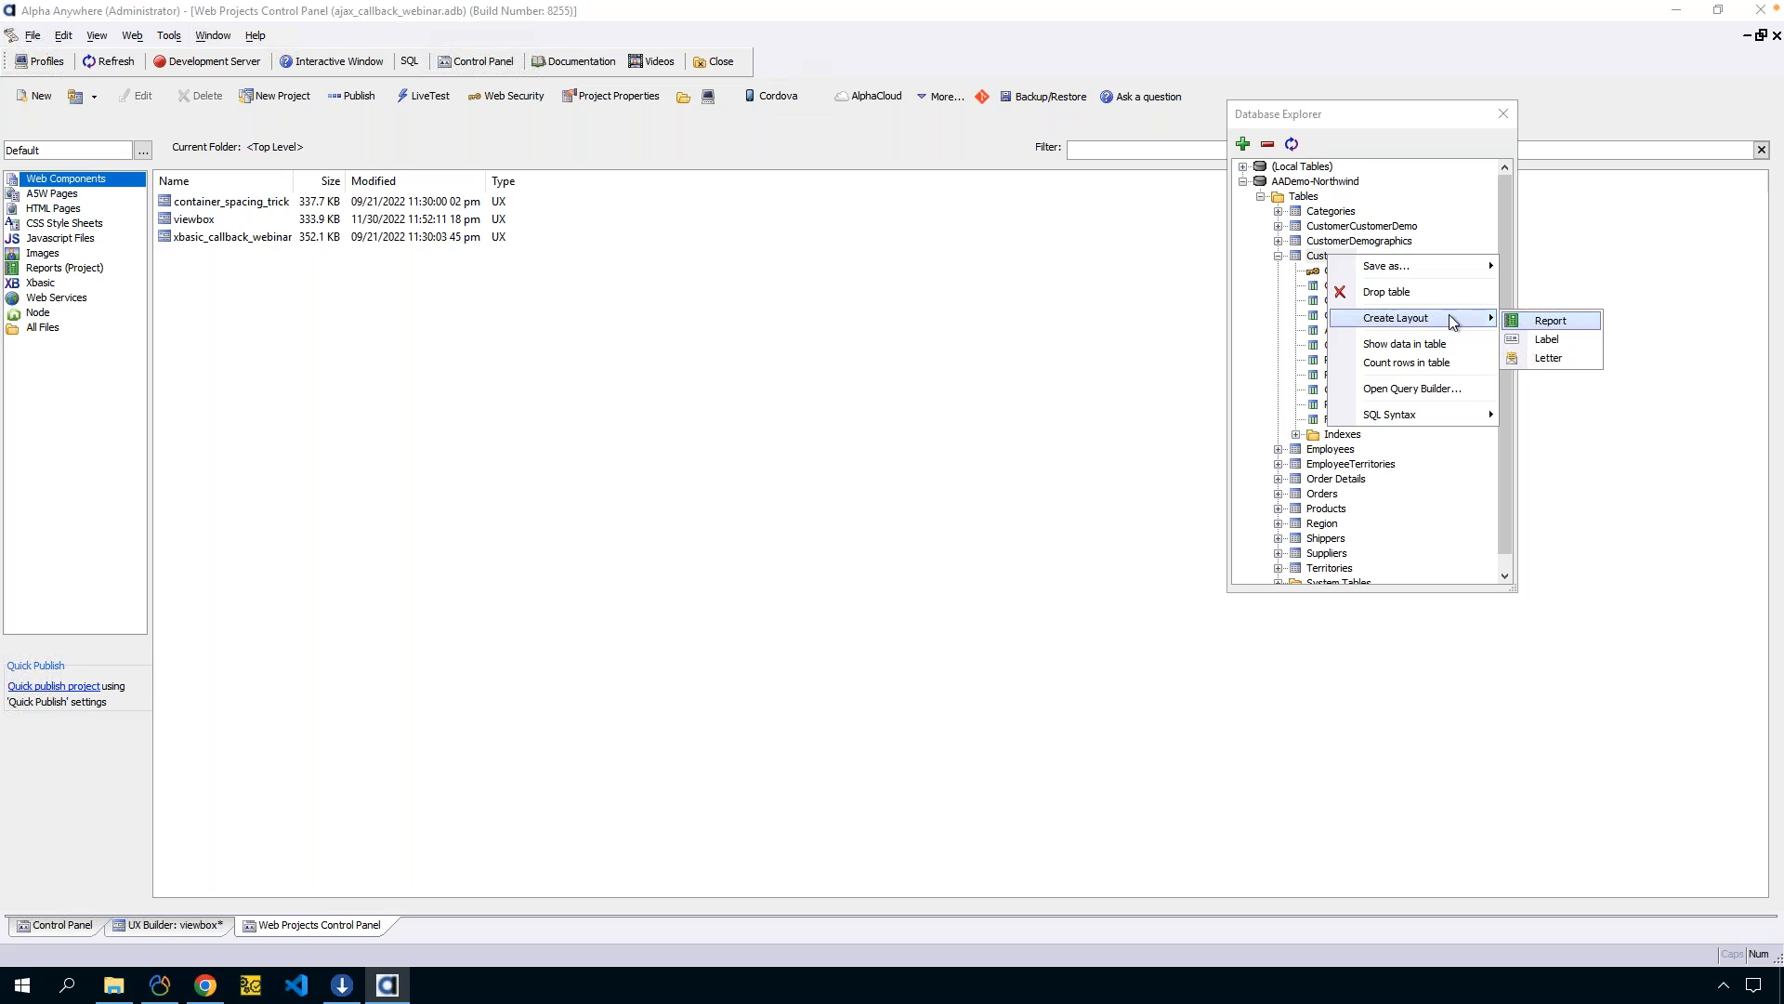
pyautogui.moveTo(1413, 326)
pyautogui.moveTo(1429, 263)
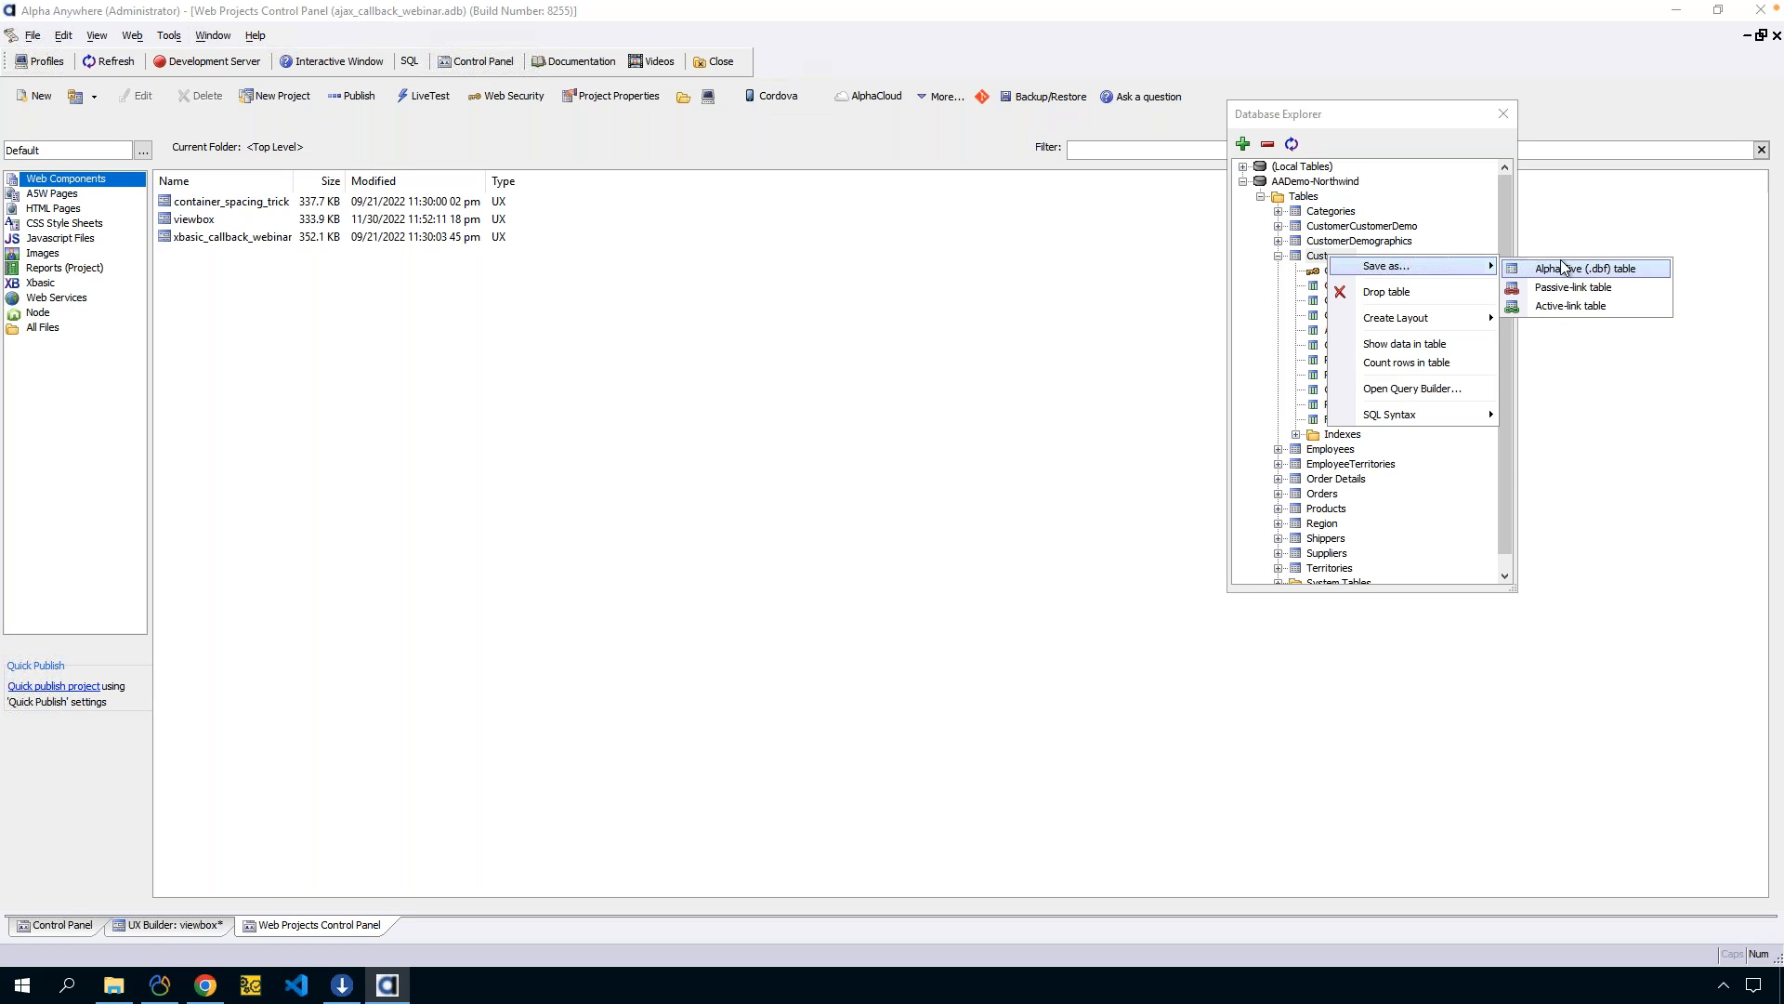
pyautogui.moveTo(1455, 419)
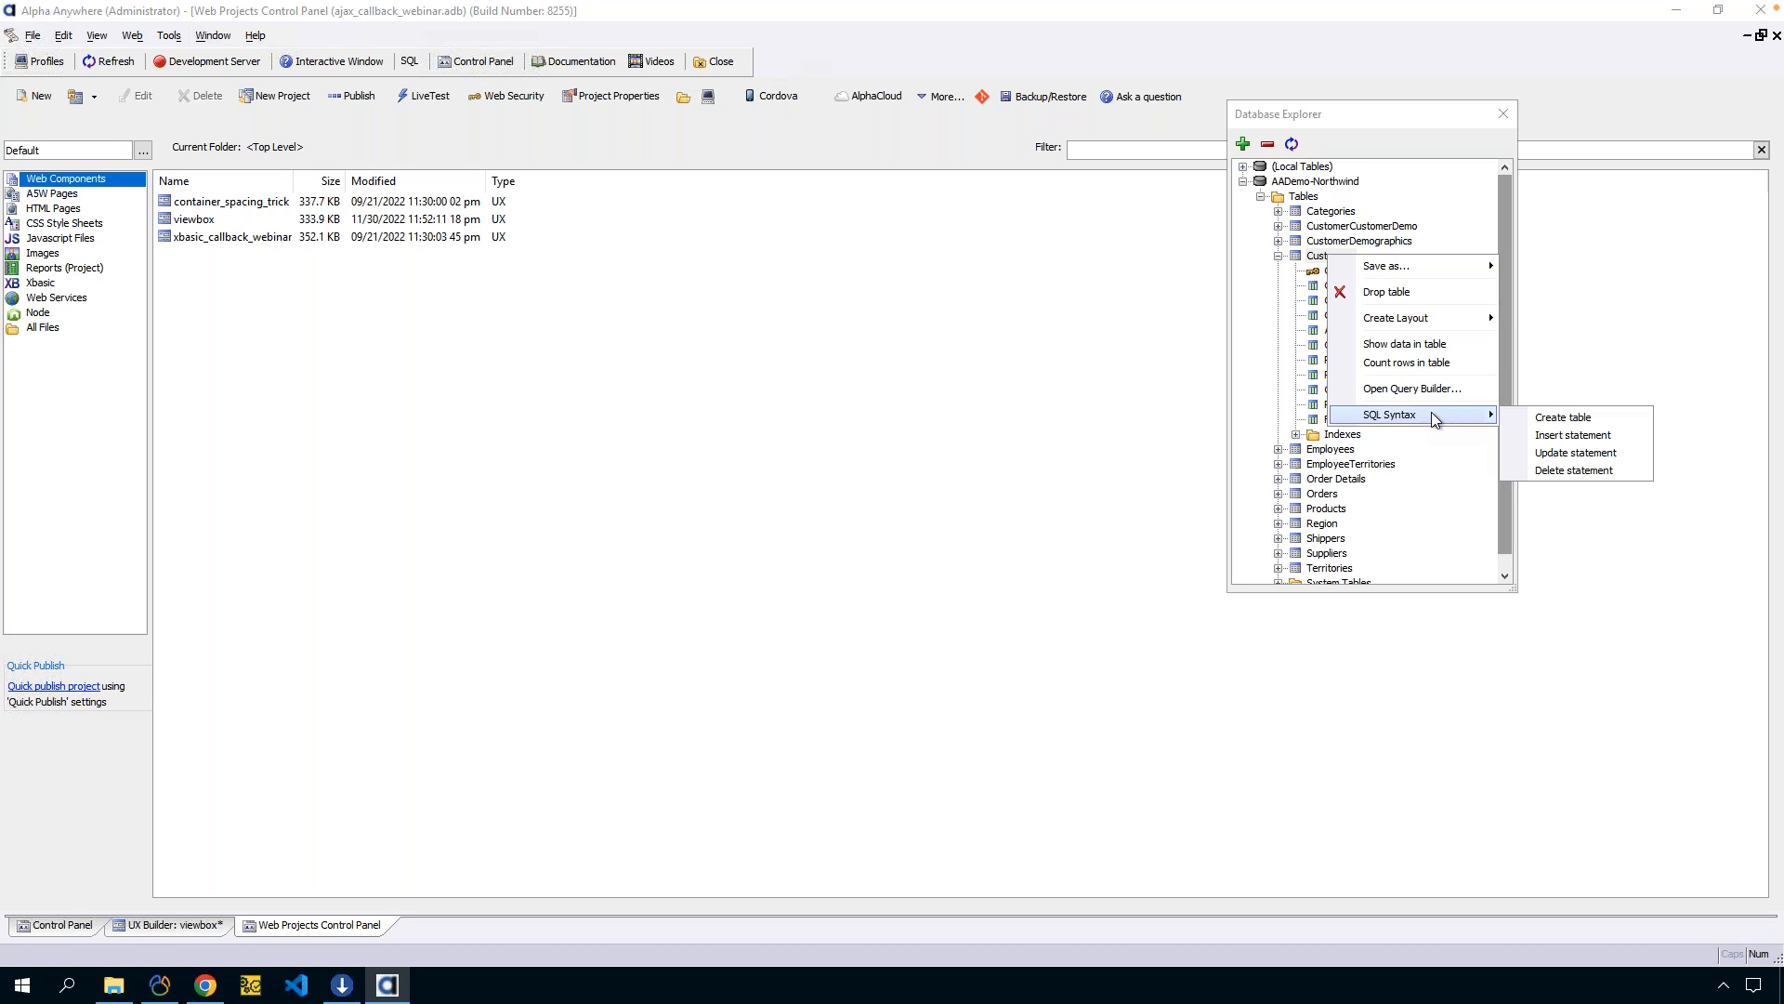
pyautogui.click(1426, 136)
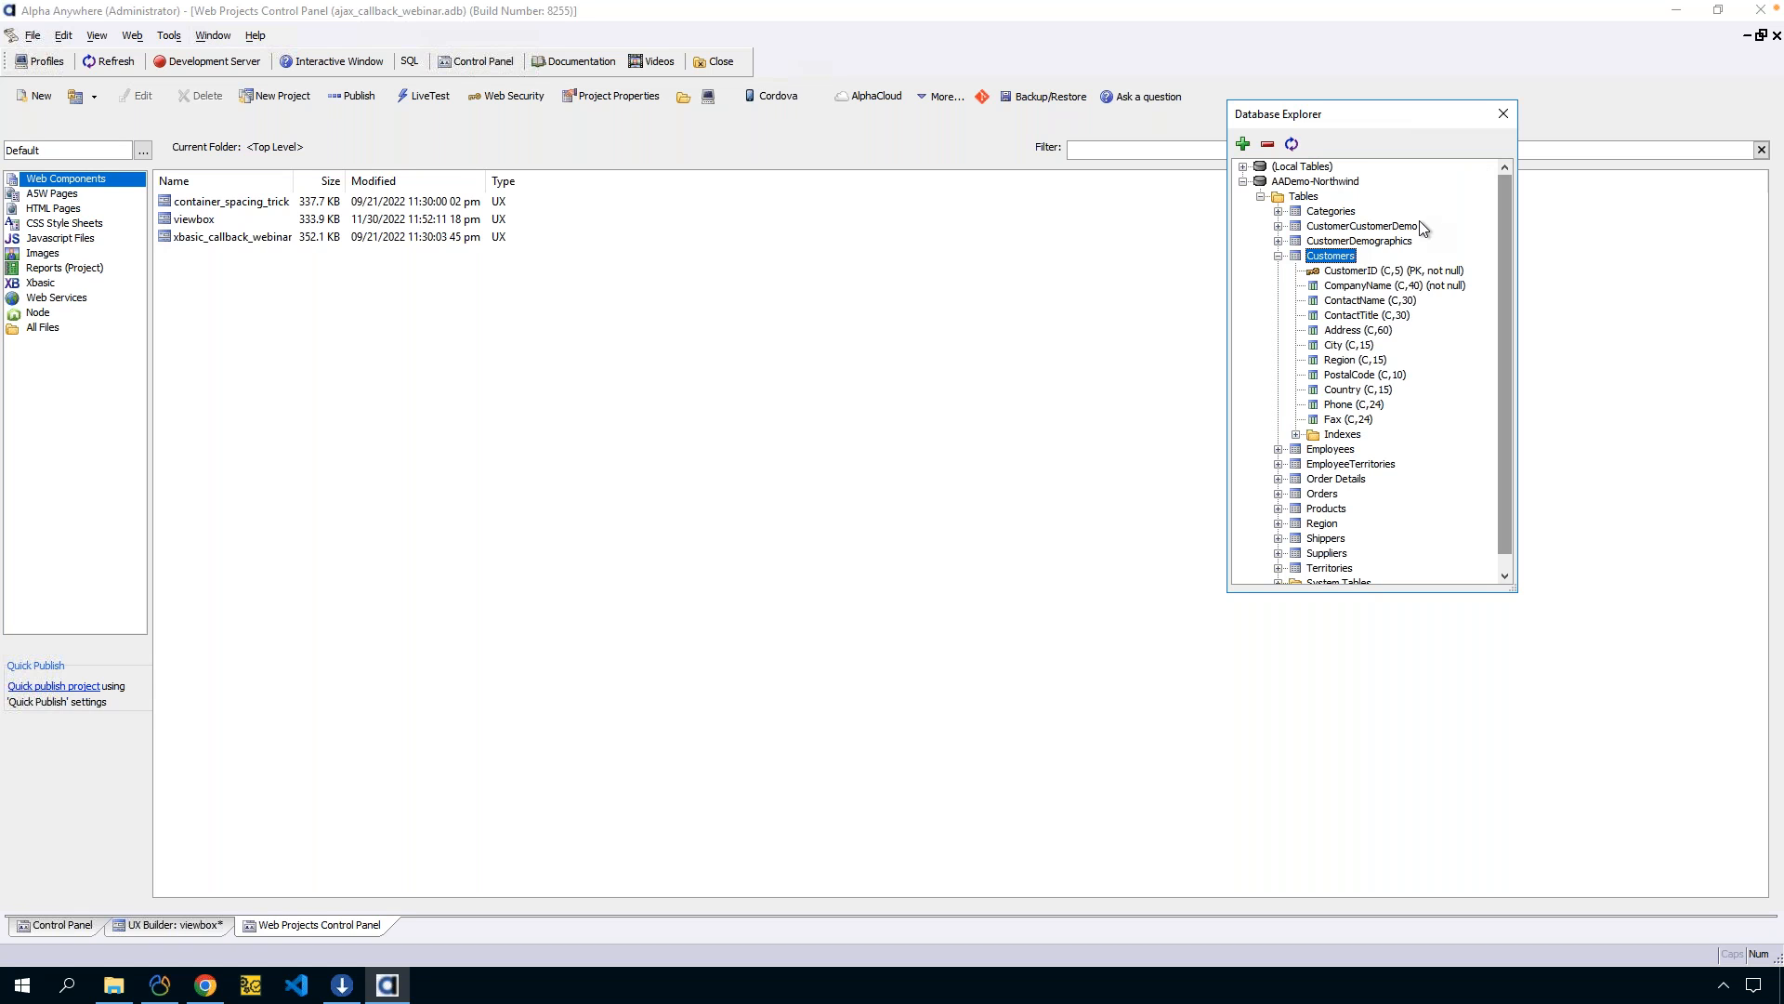
# Generate the SQL Update statement for the Customers table, read through it and close it.
pyautogui.rightClick(1342, 261)
pyautogui.moveTo(1408, 416)
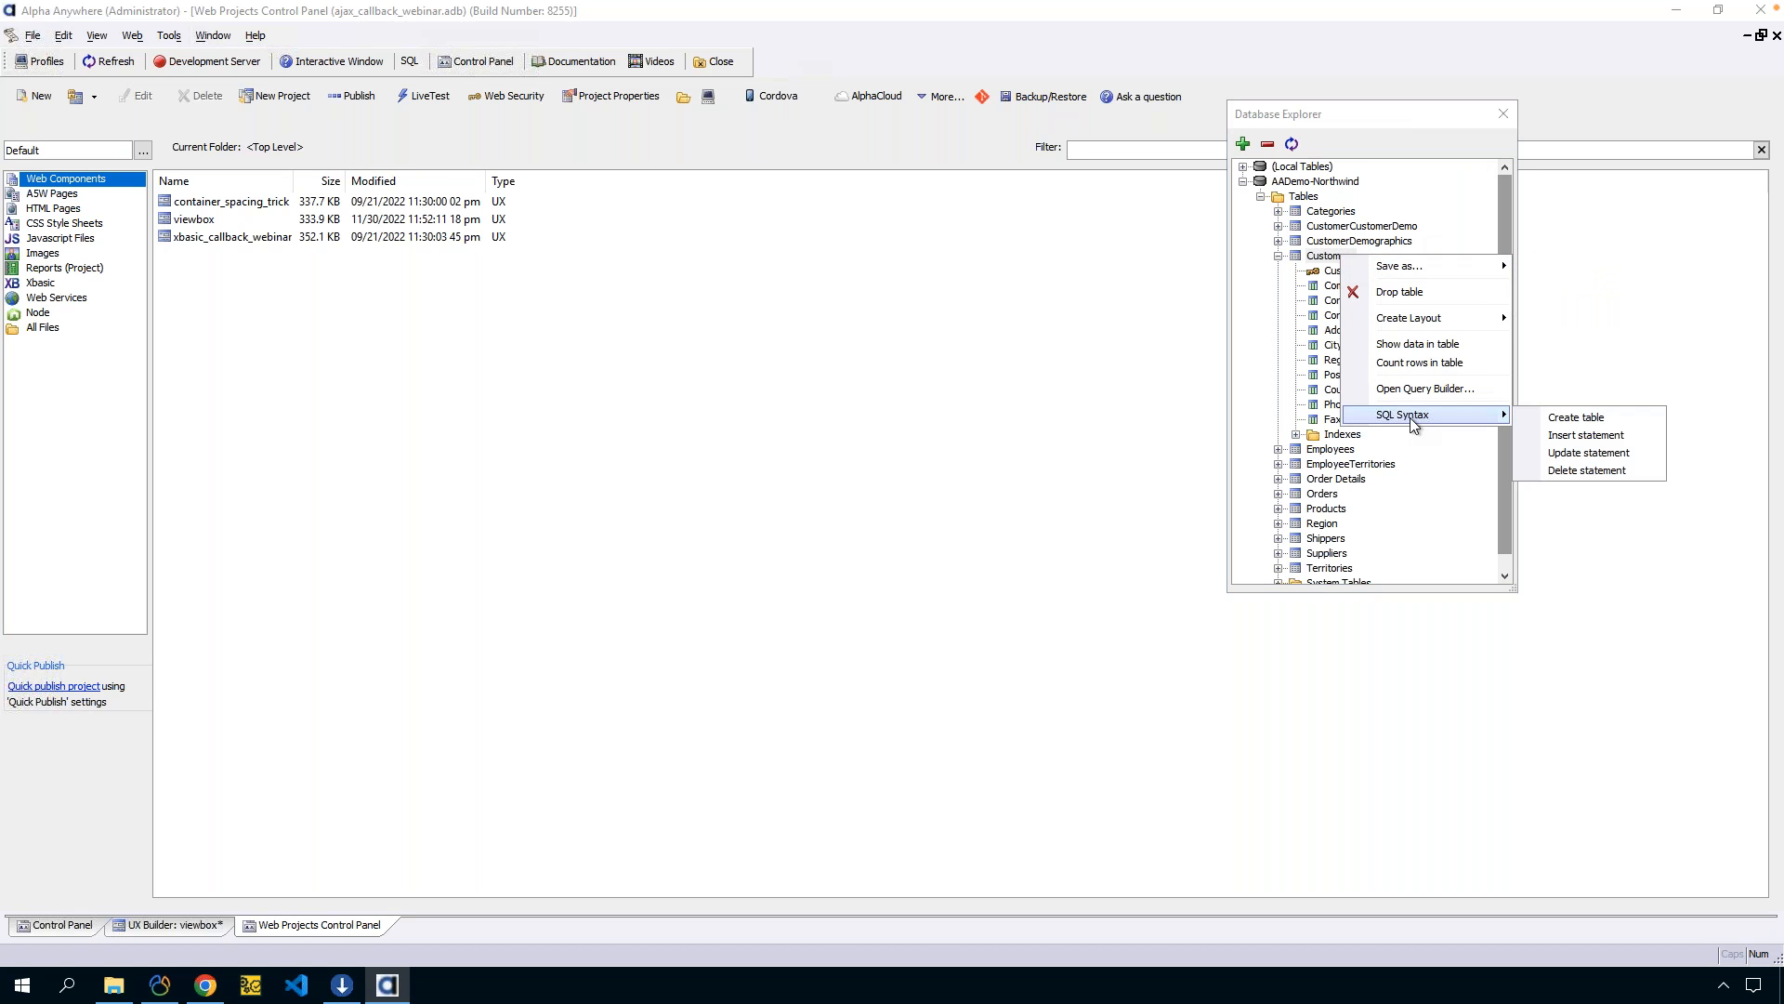
pyautogui.click(1588, 456)
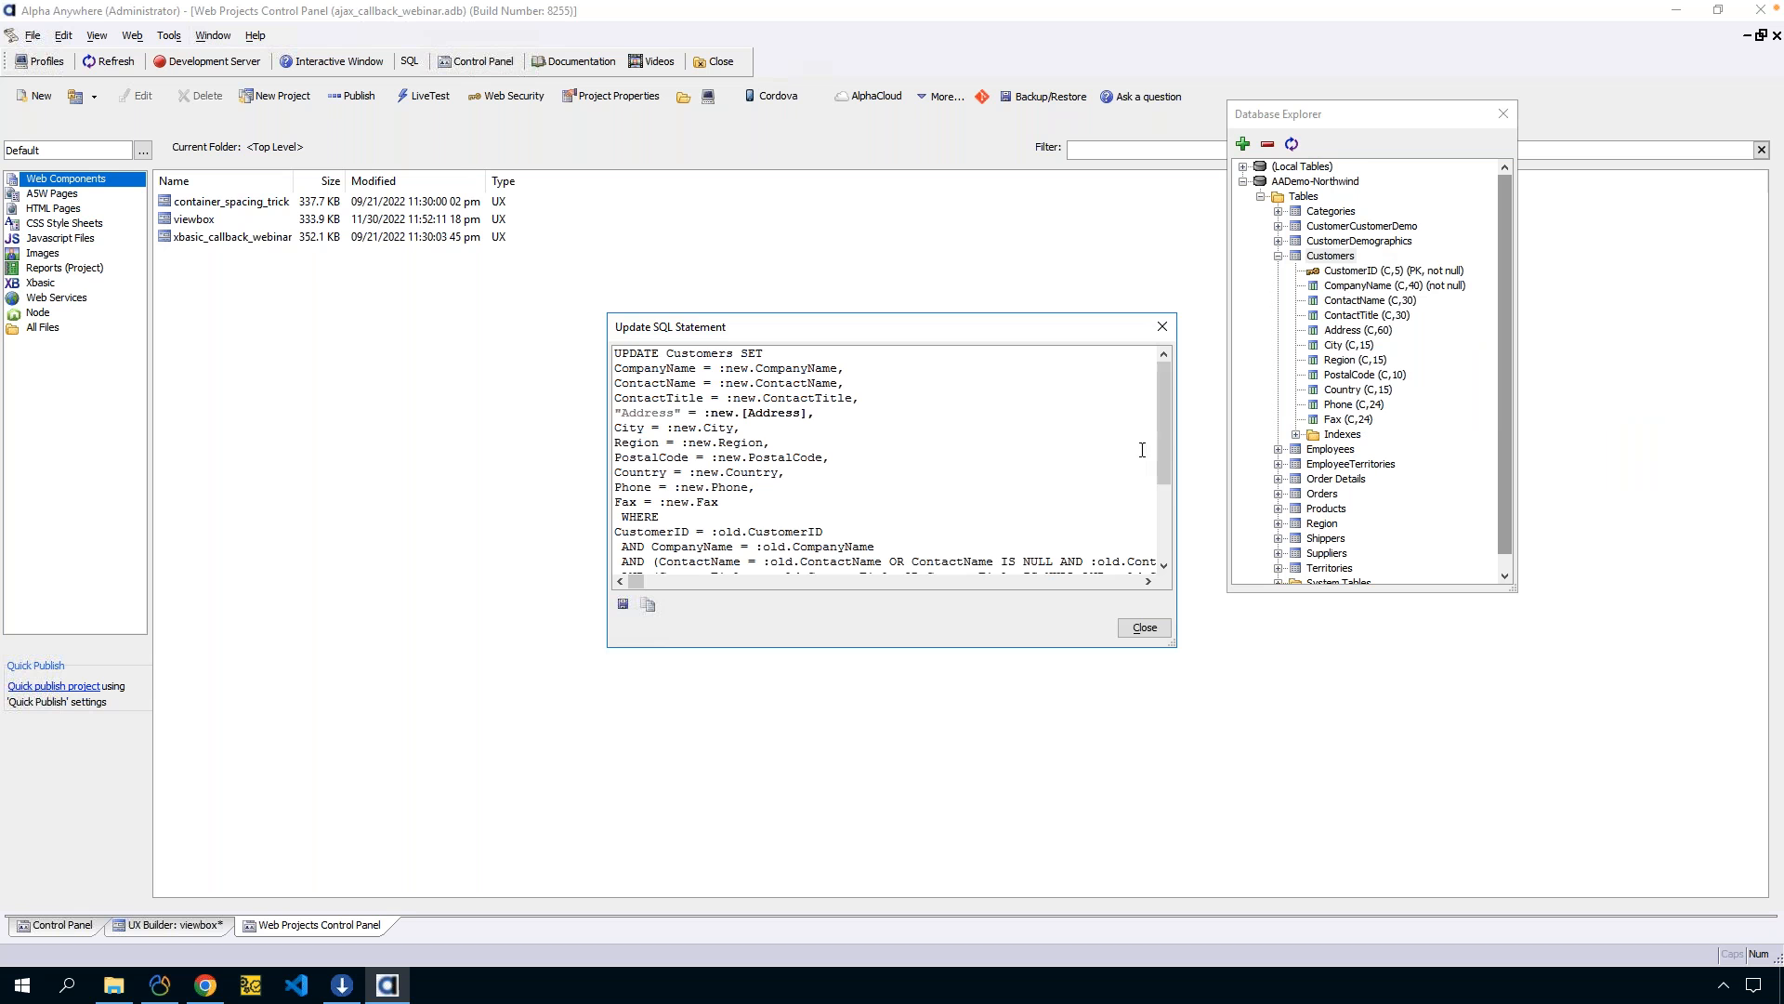
pyautogui.moveTo(1168, 462); pyautogui.dragTo(1083, 371)
pyautogui.scroll(-2, 901, 497)
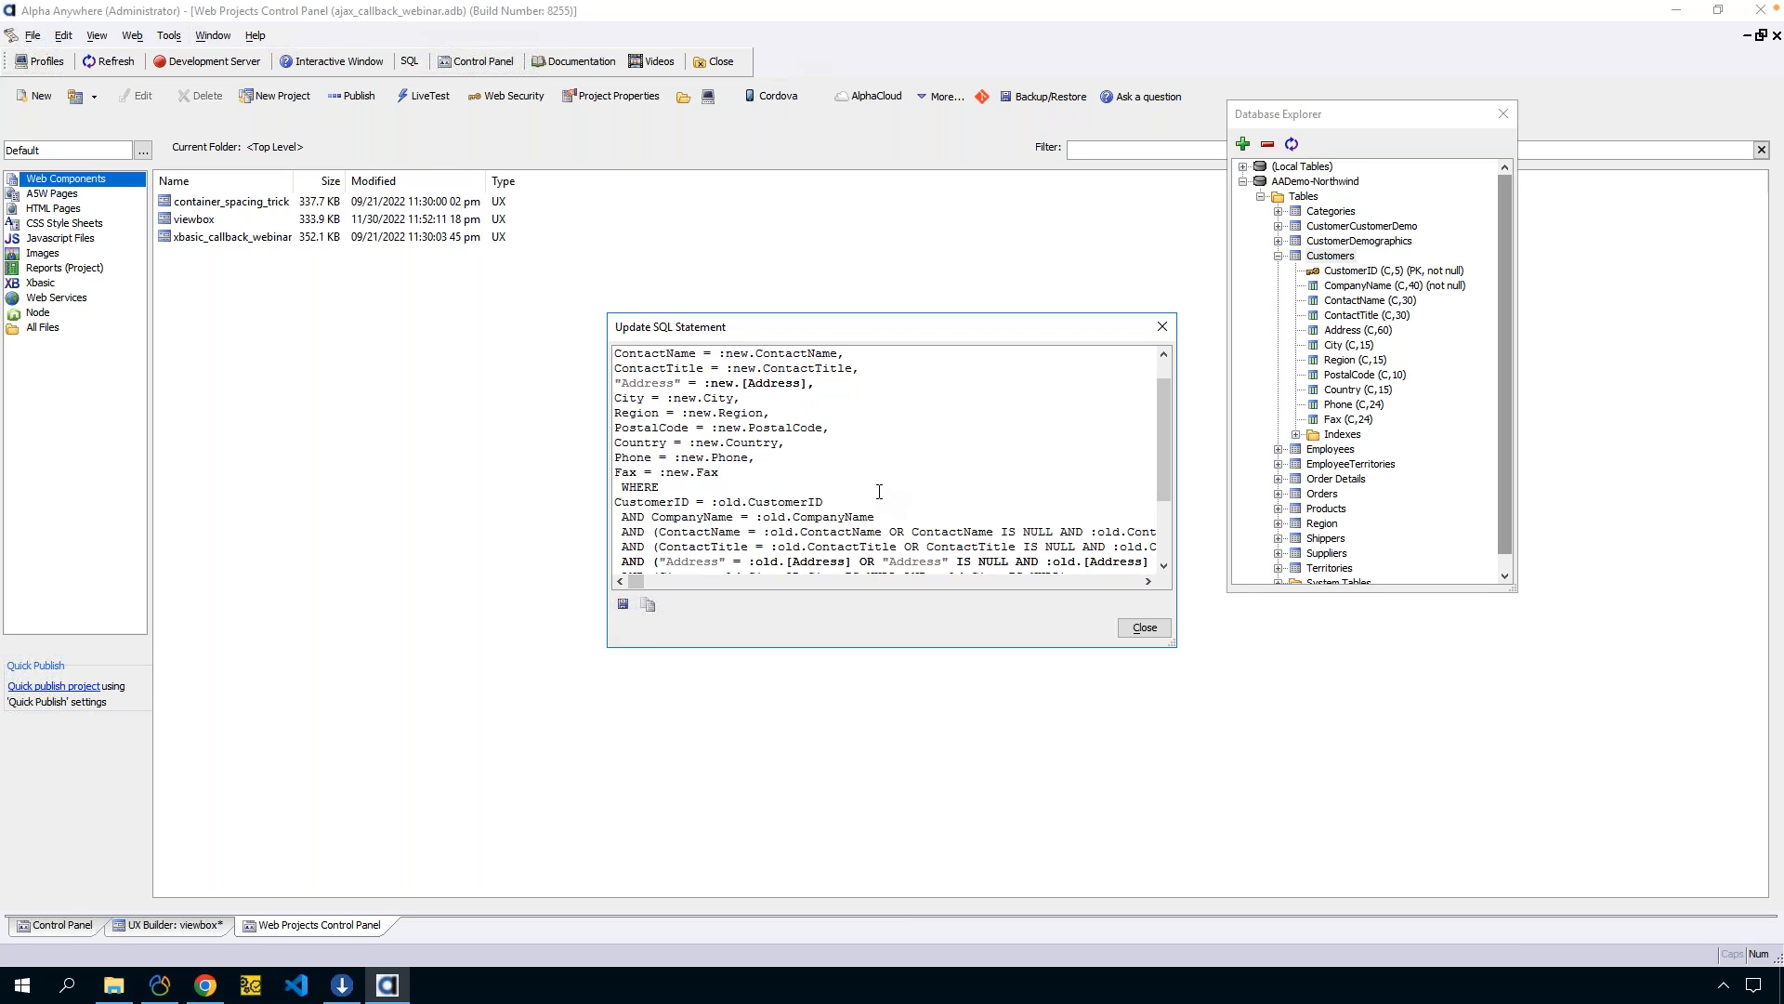
pyautogui.scroll(1, 881, 485)
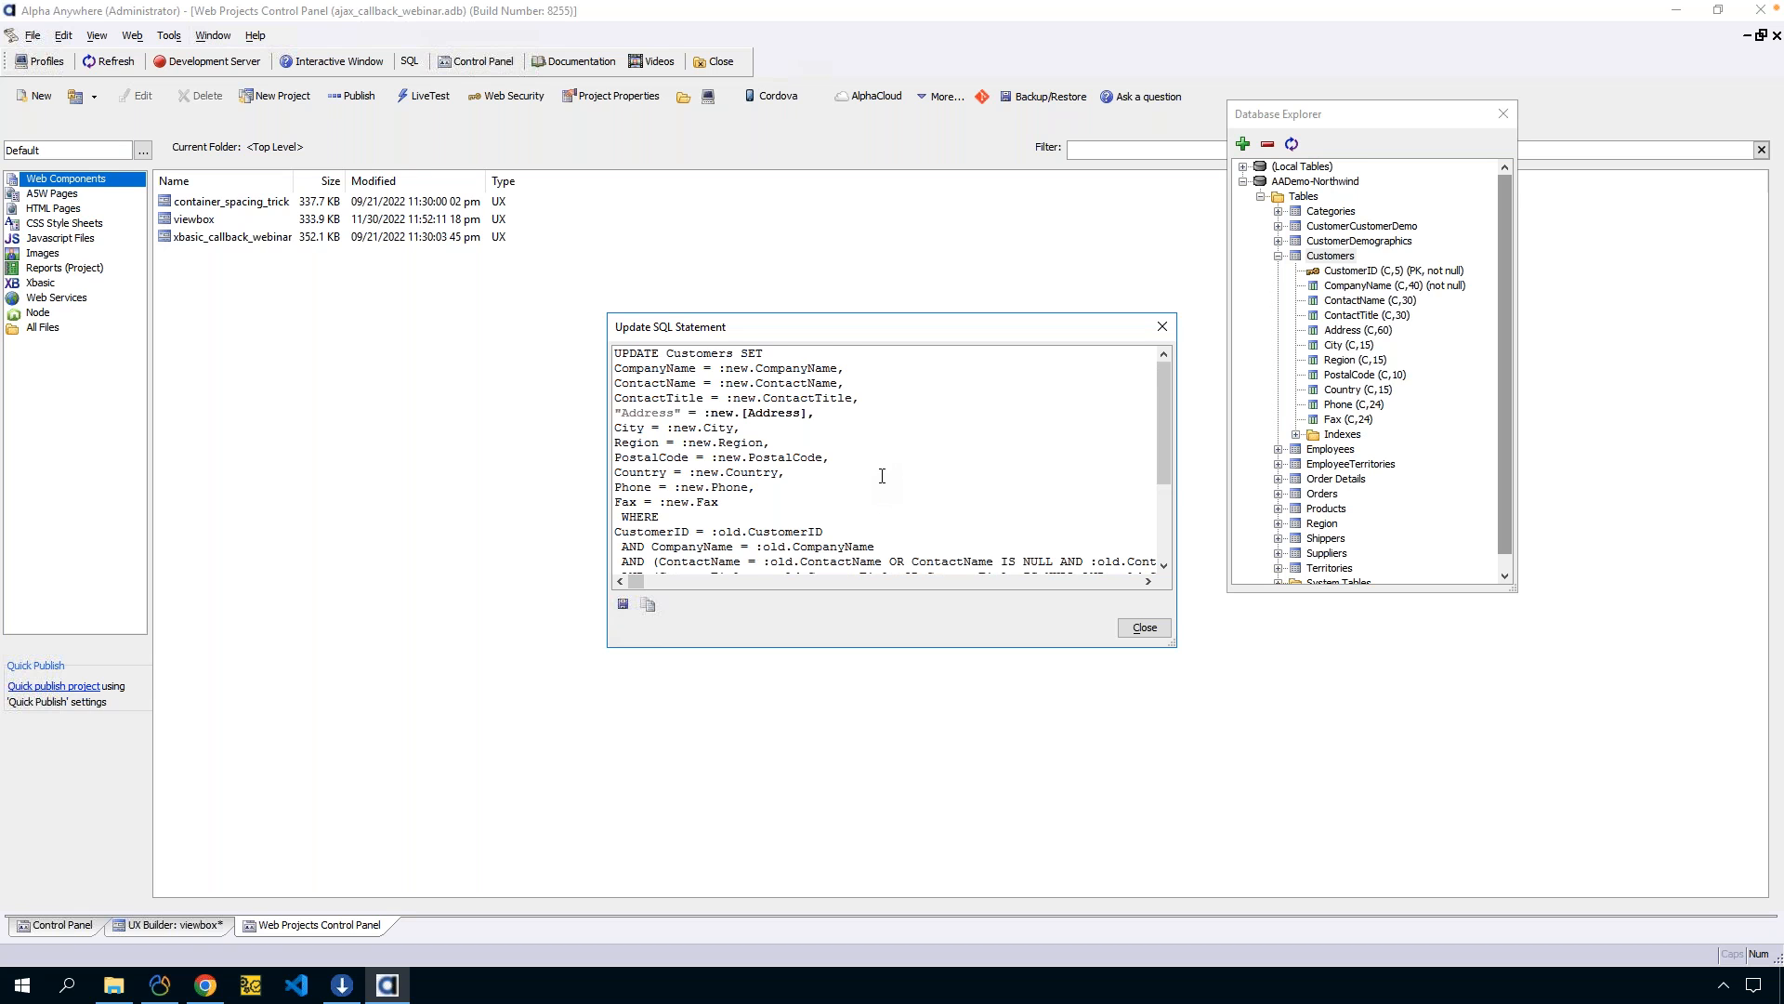
pyautogui.scroll(-1, 929, 502)
pyautogui.scroll(2, 855, 482)
pyautogui.click(1144, 627)
# Generate the SQL Create Table statement for the Customers table, review its field definitions and close it.
pyautogui.rightClick(1333, 260)
pyautogui.moveTo(1436, 414)
pyautogui.click(1613, 418)
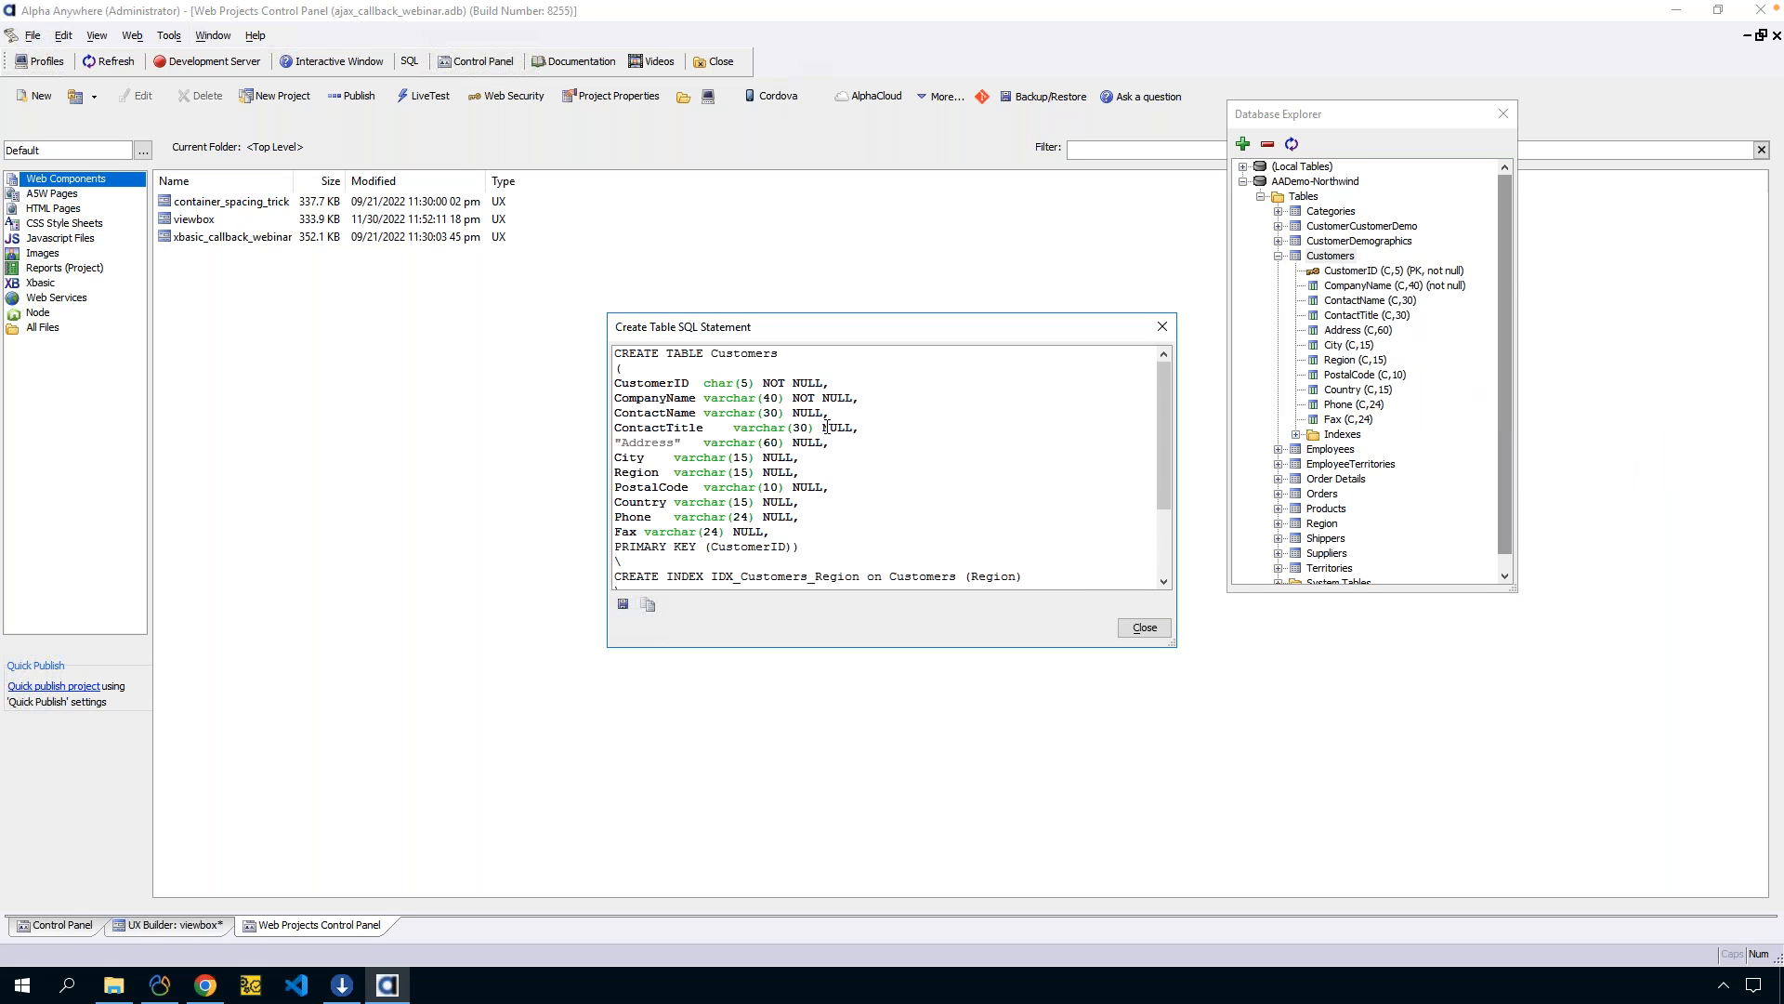
pyautogui.scroll(-1, 826, 428)
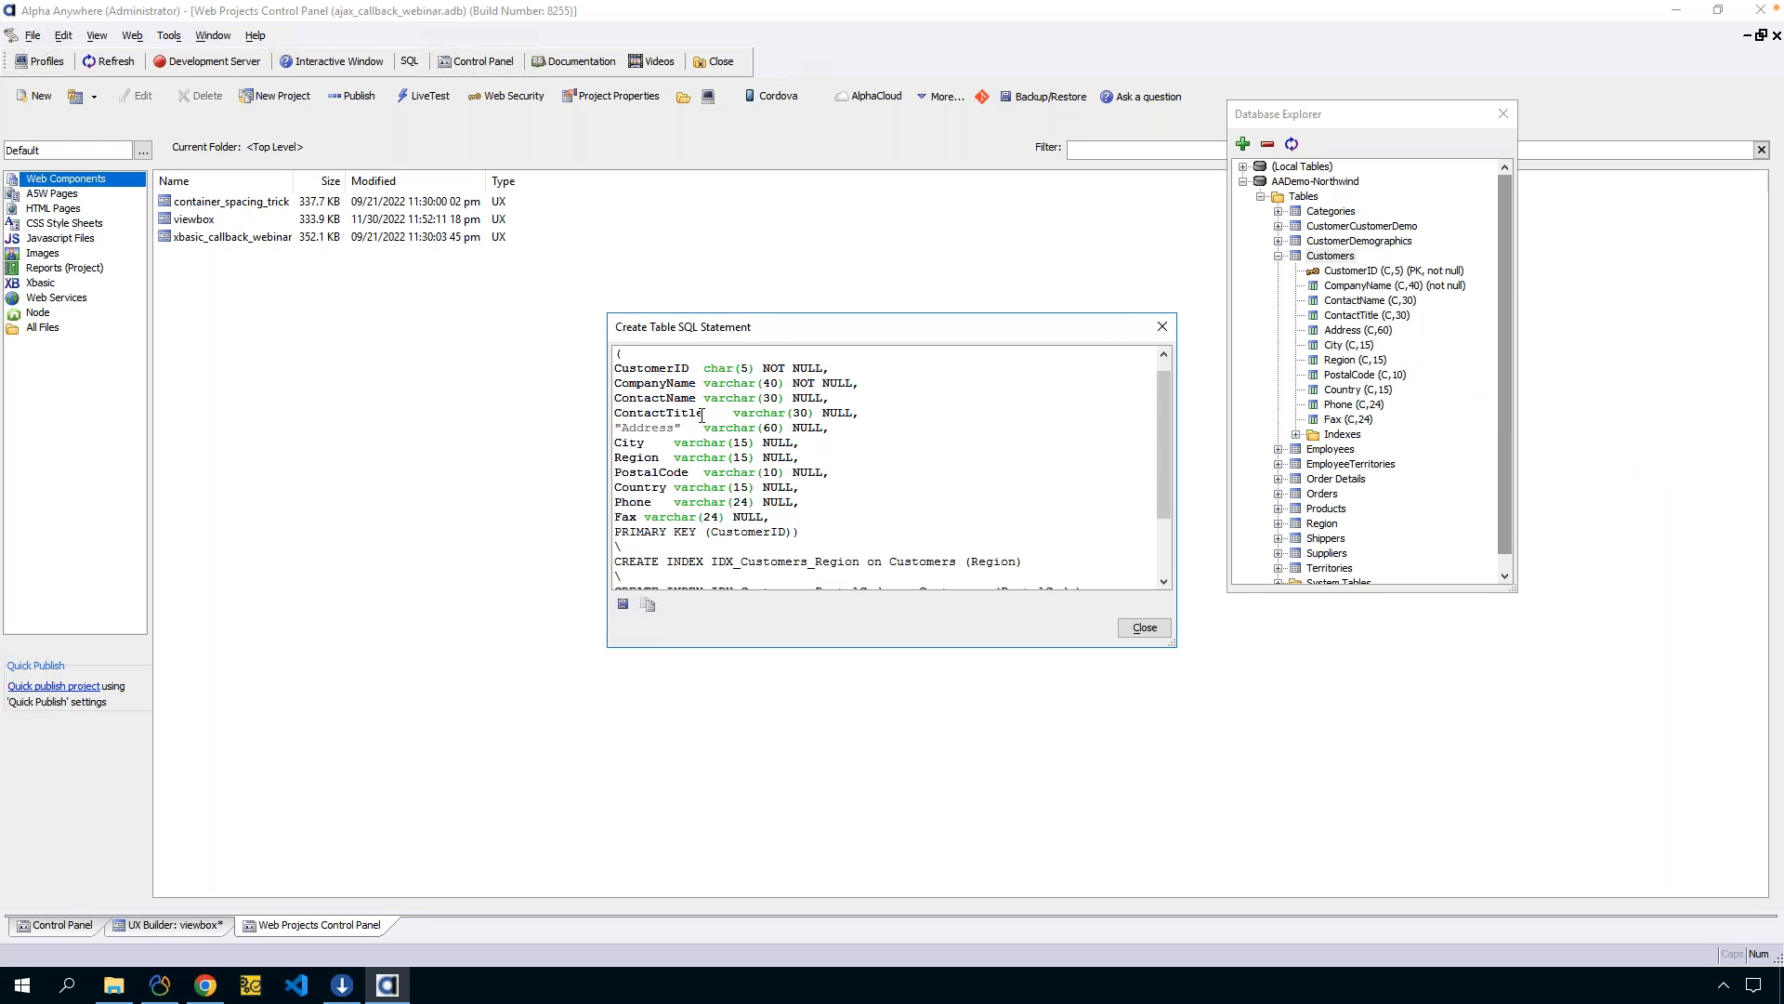
pyautogui.scroll(1, 701, 415)
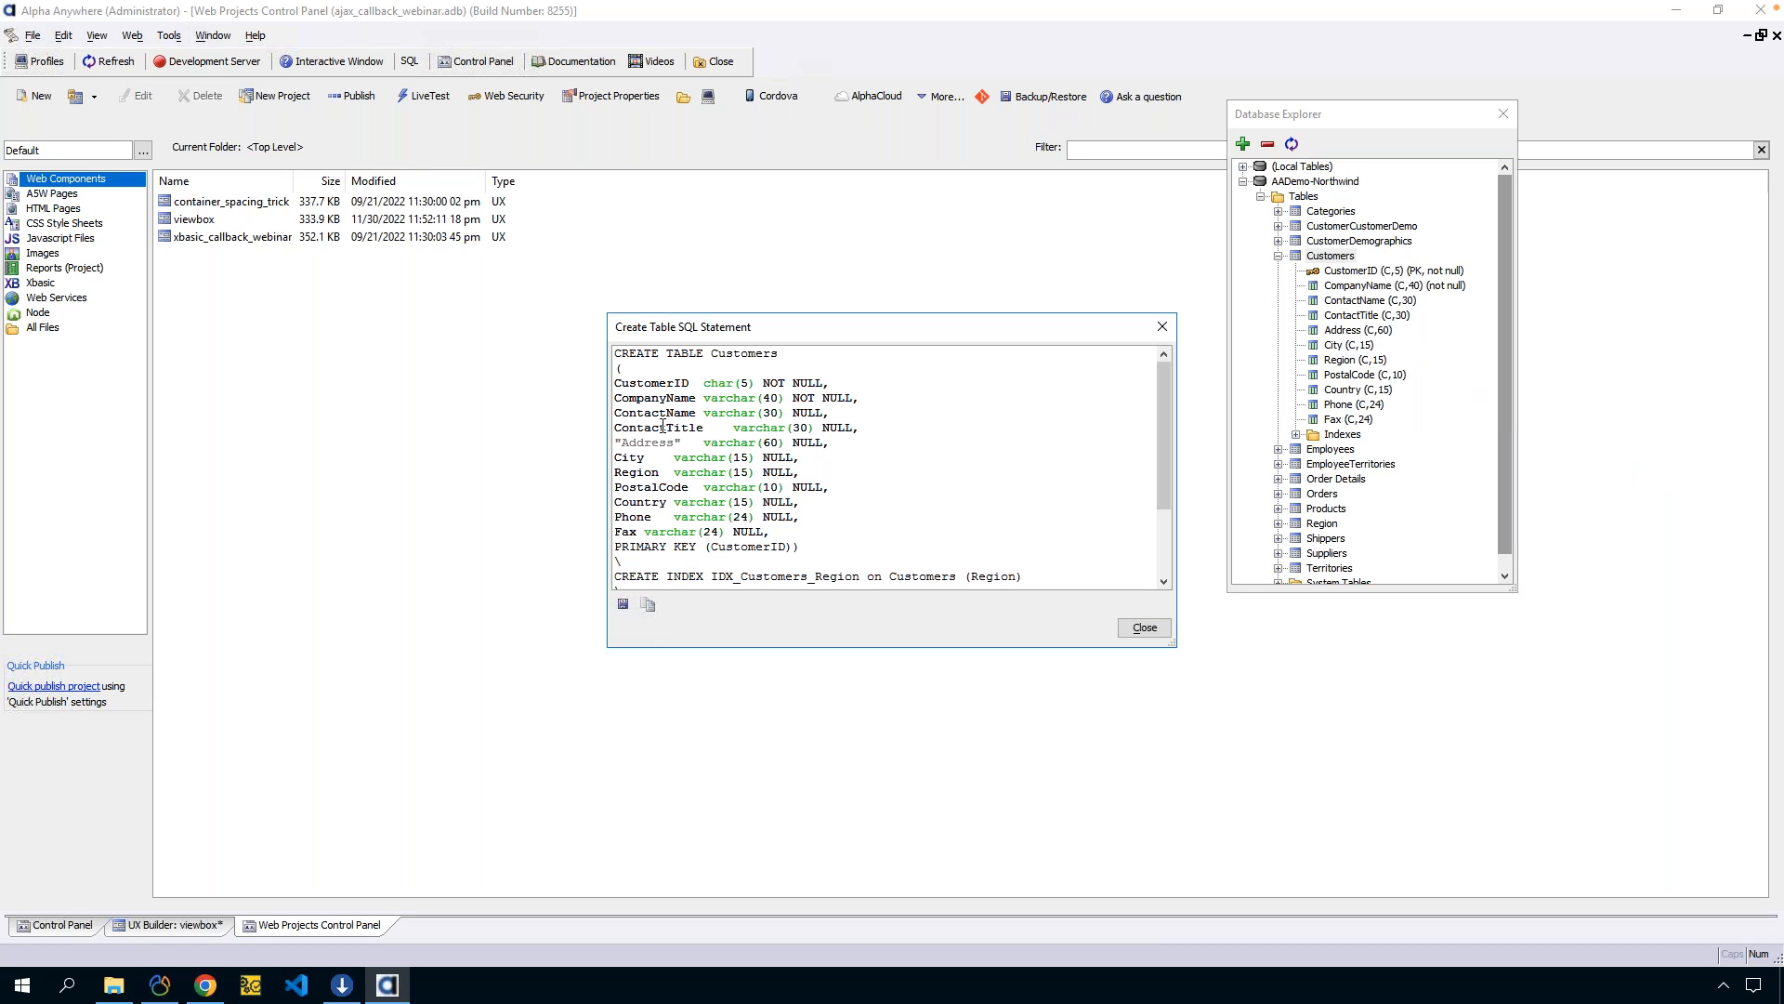
pyautogui.click(1138, 629)
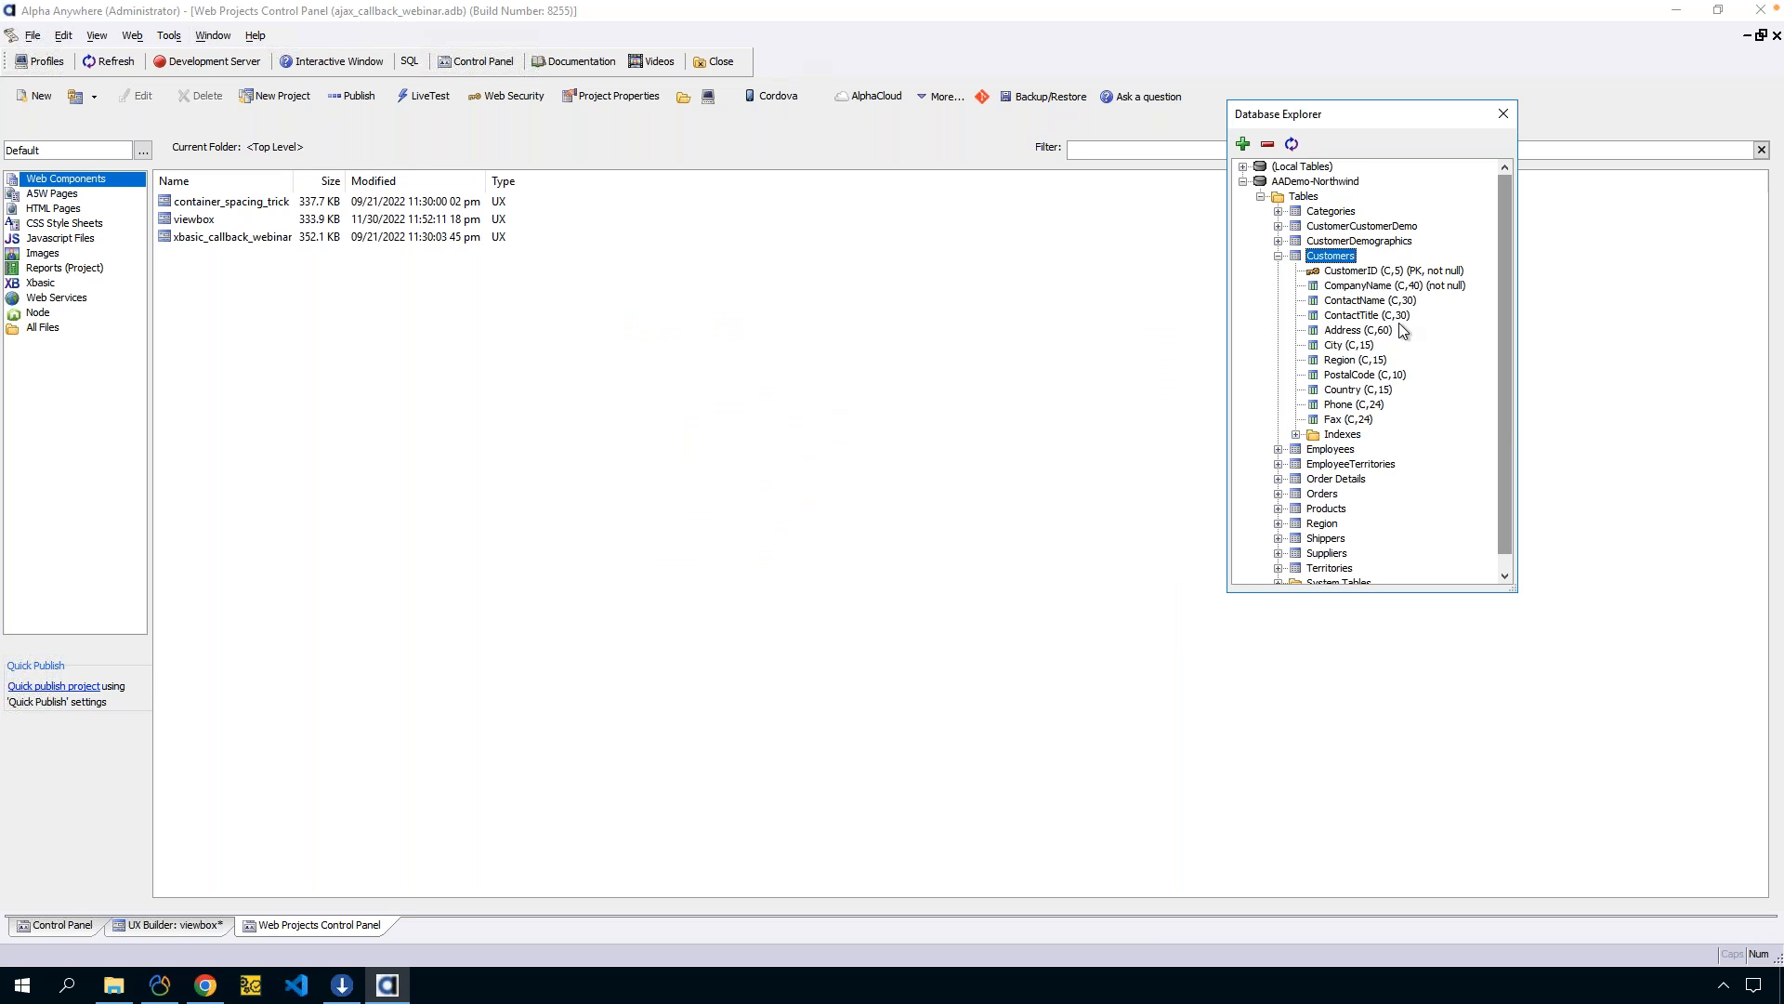
# Generate the SQL Insert statement for the Customers table, examine its field list and colon-prefixed arguments, and close it.
pyautogui.rightClick(1332, 255)
pyautogui.moveTo(1450, 415)
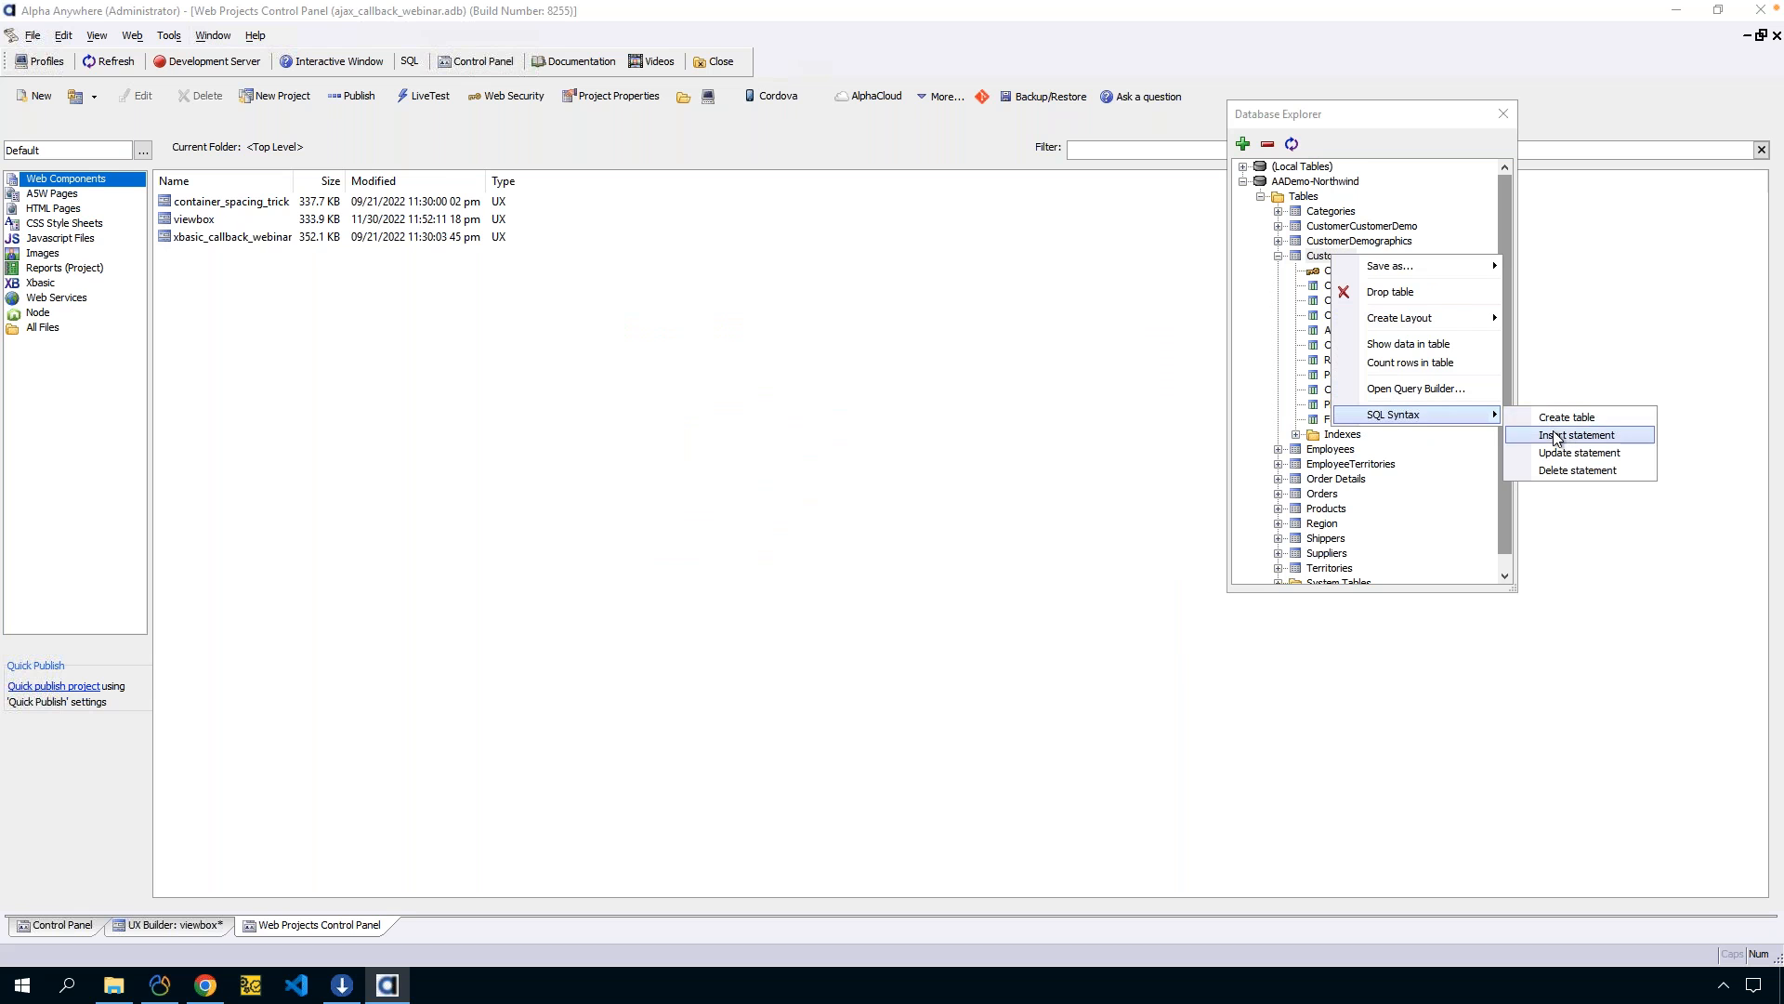
pyautogui.click(1557, 437)
pyautogui.moveTo(1164, 415); pyautogui.dragTo(1171, 334)
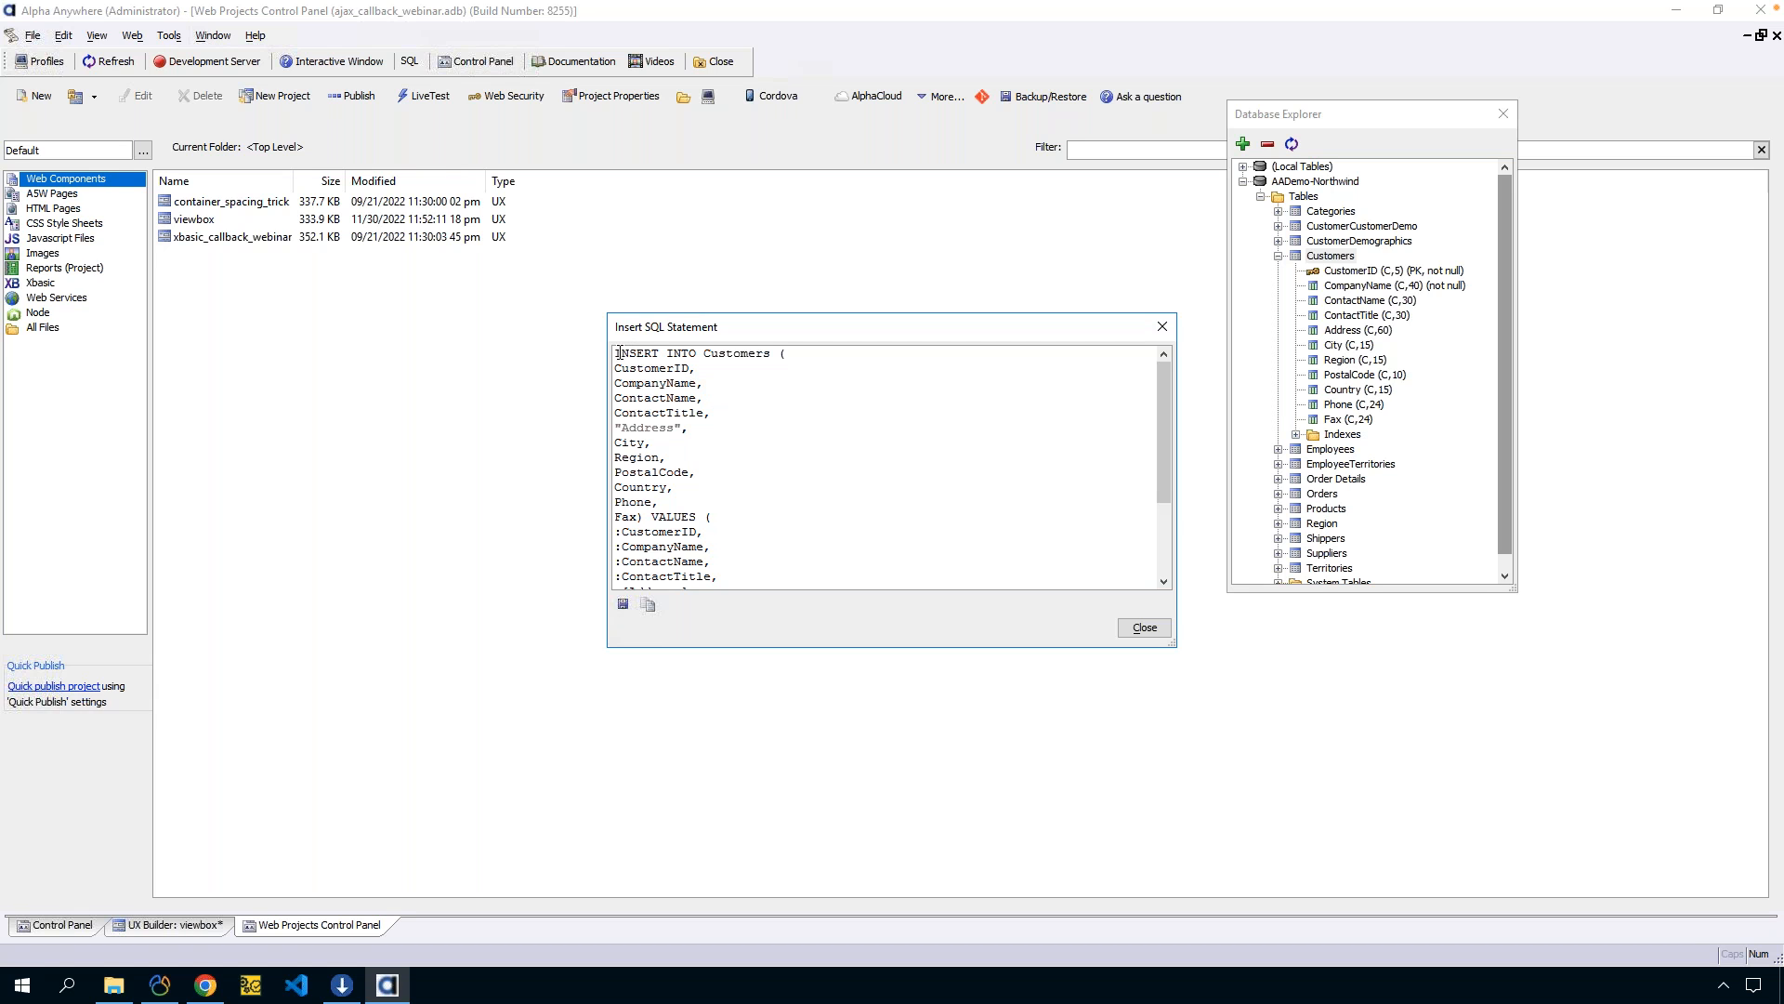
pyautogui.moveTo(616, 352); pyautogui.dragTo(682, 472)
pyautogui.click(682, 369)
pyautogui.scroll(-1, 706, 493)
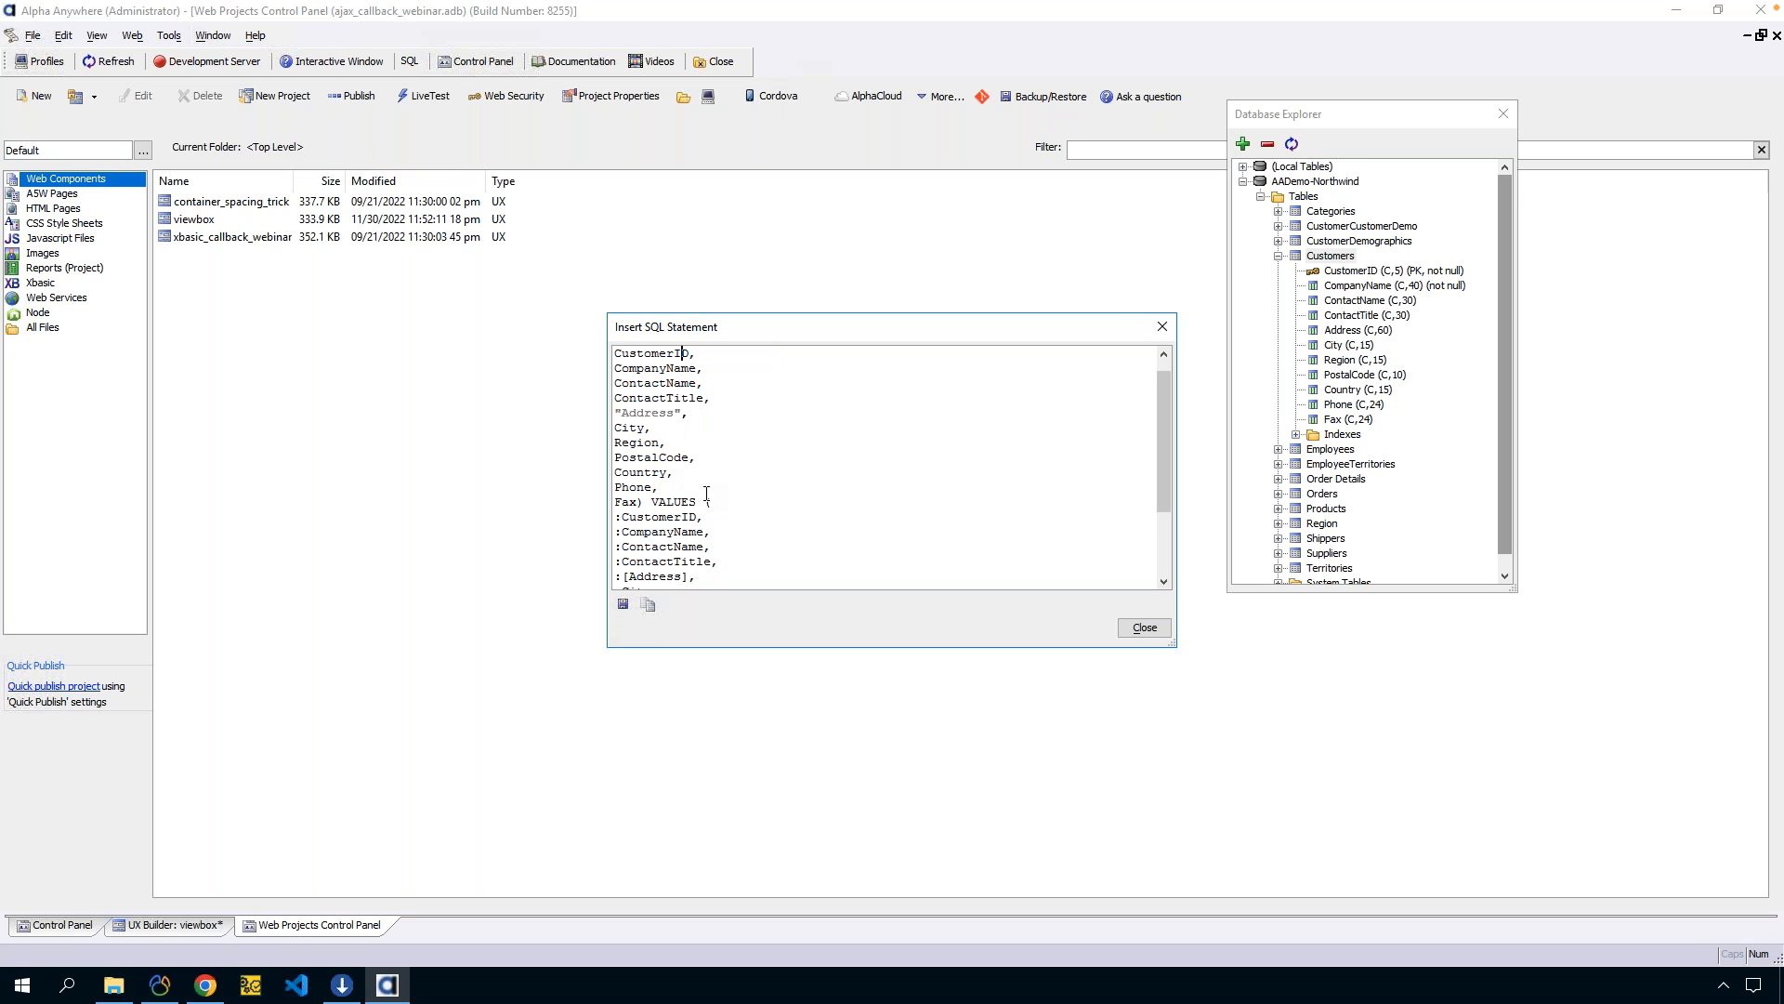
pyautogui.moveTo(704, 517); pyautogui.dragTo(615, 517)
pyautogui.scroll(-1, 623, 552)
pyautogui.moveTo(622, 550); pyautogui.dragTo(615, 549)
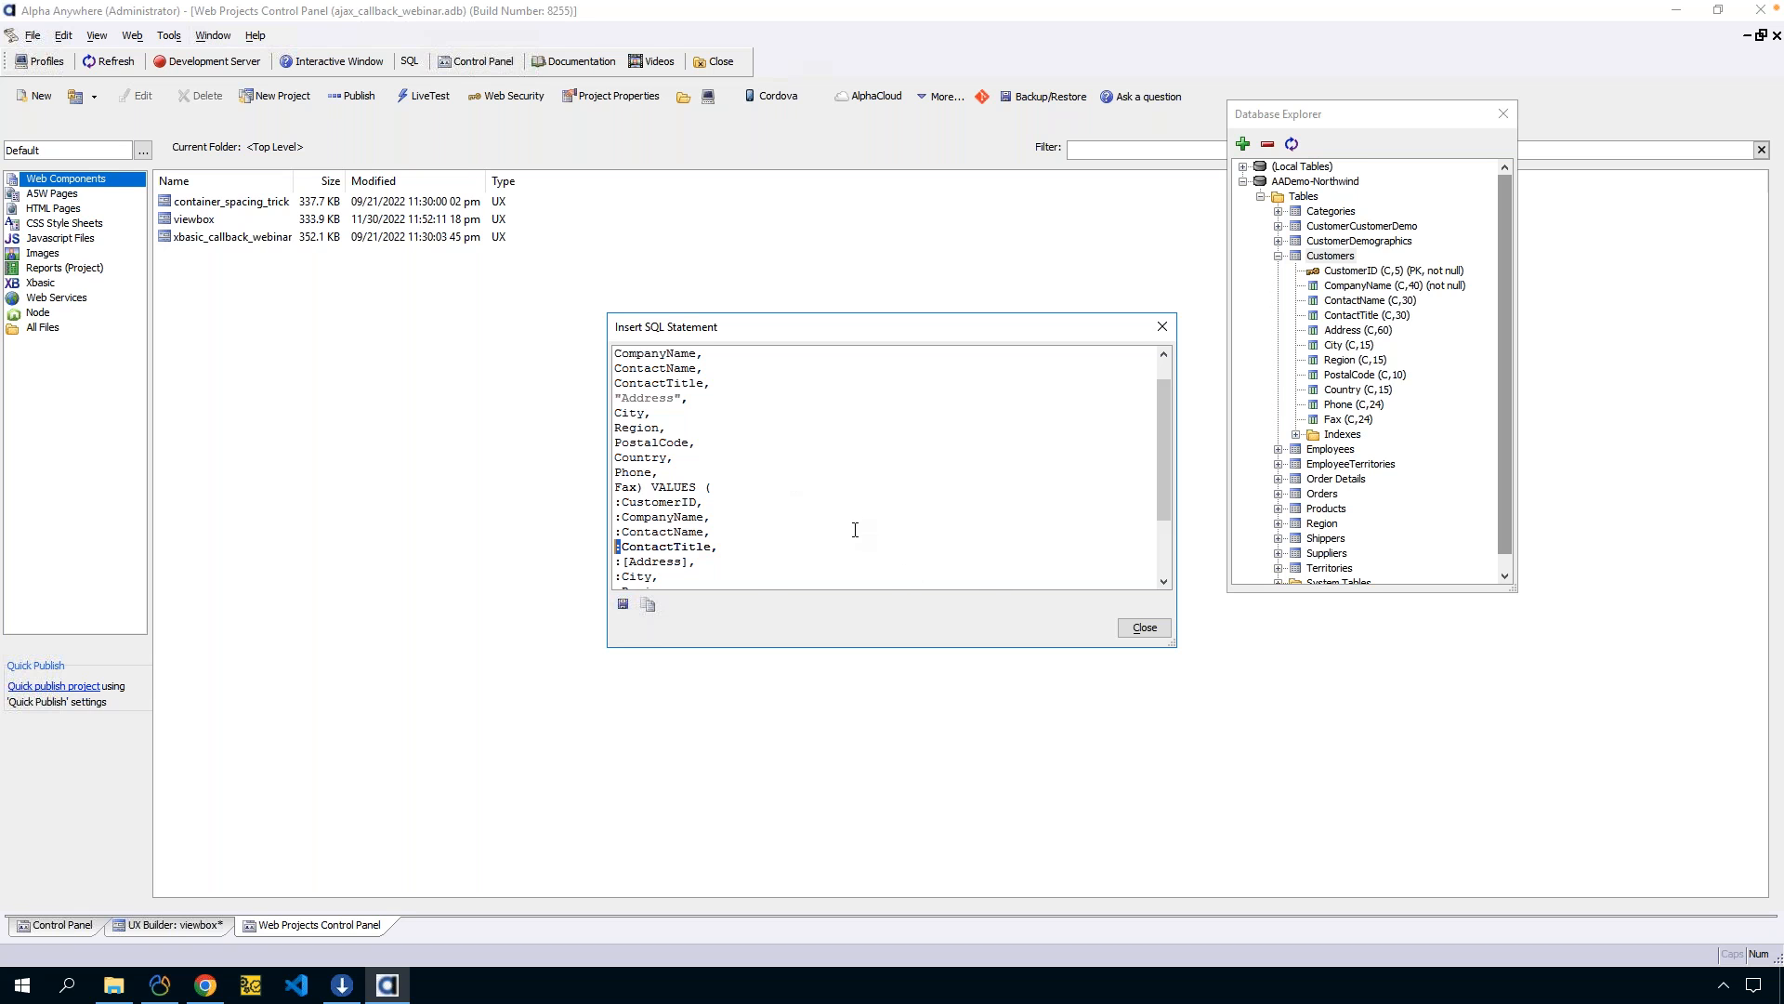
pyautogui.click(1132, 634)
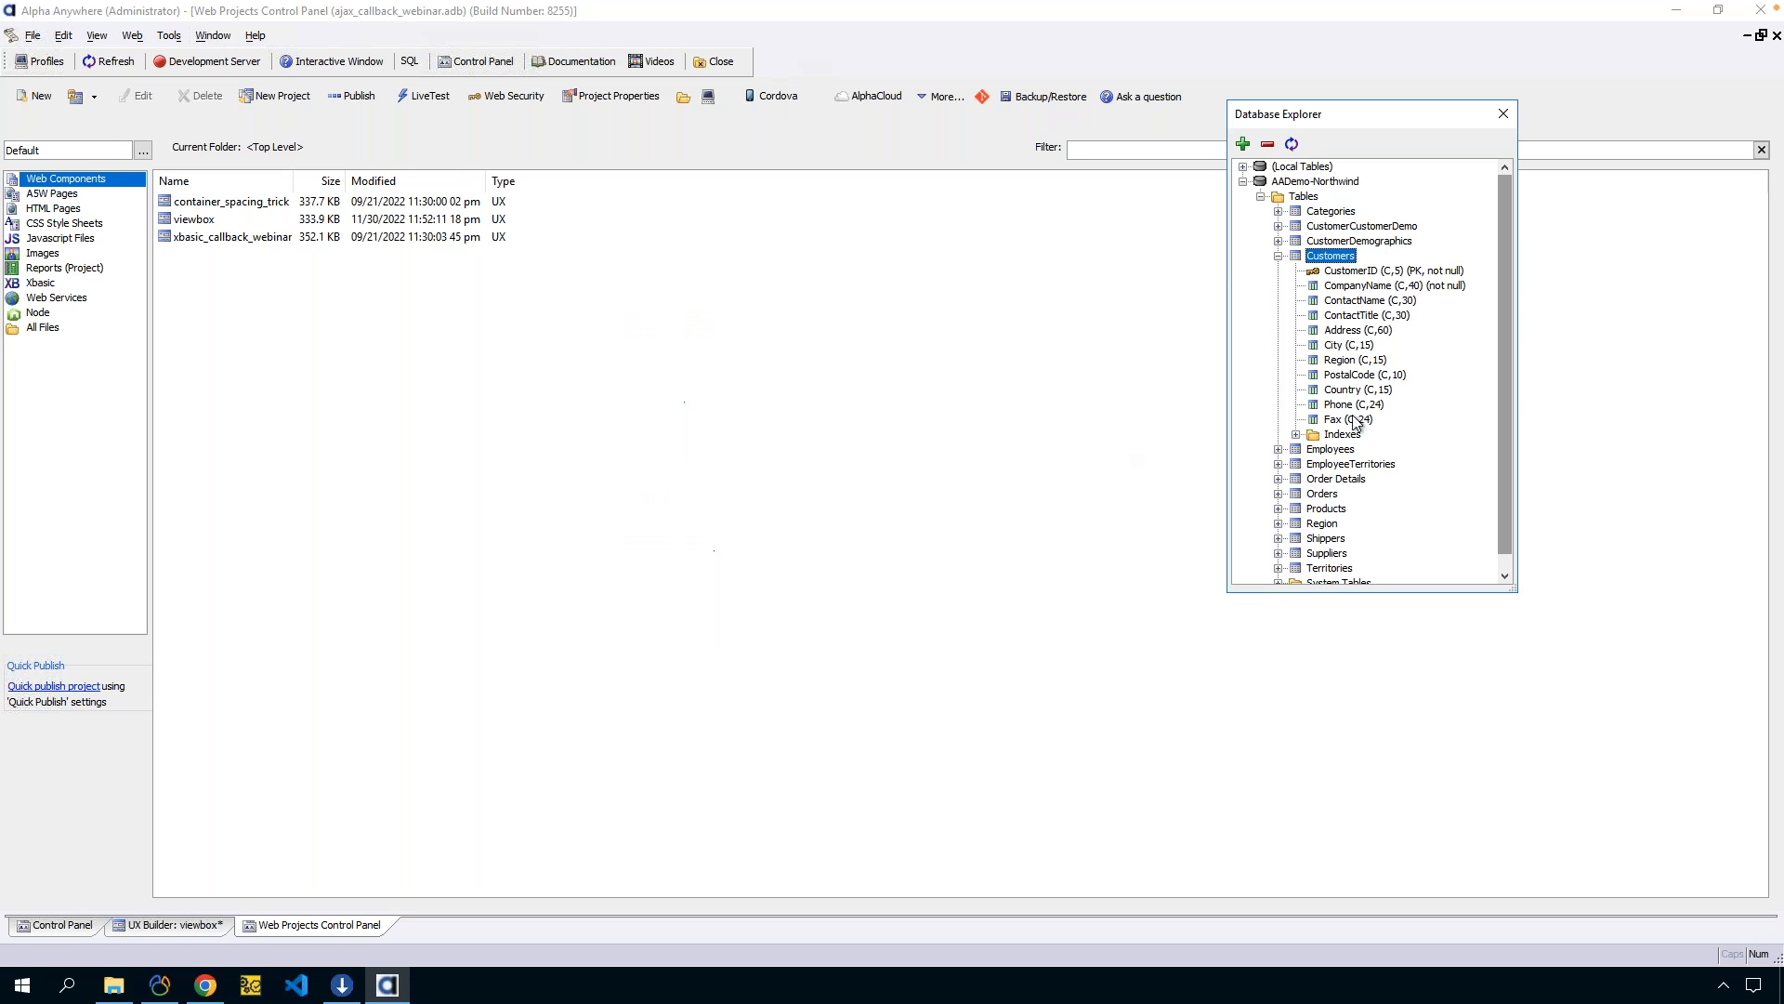
# Refresh the Database Explorer, view the dialog for adding a connection without adding one, and close the explorer.
pyautogui.rightClick(1347, 254)
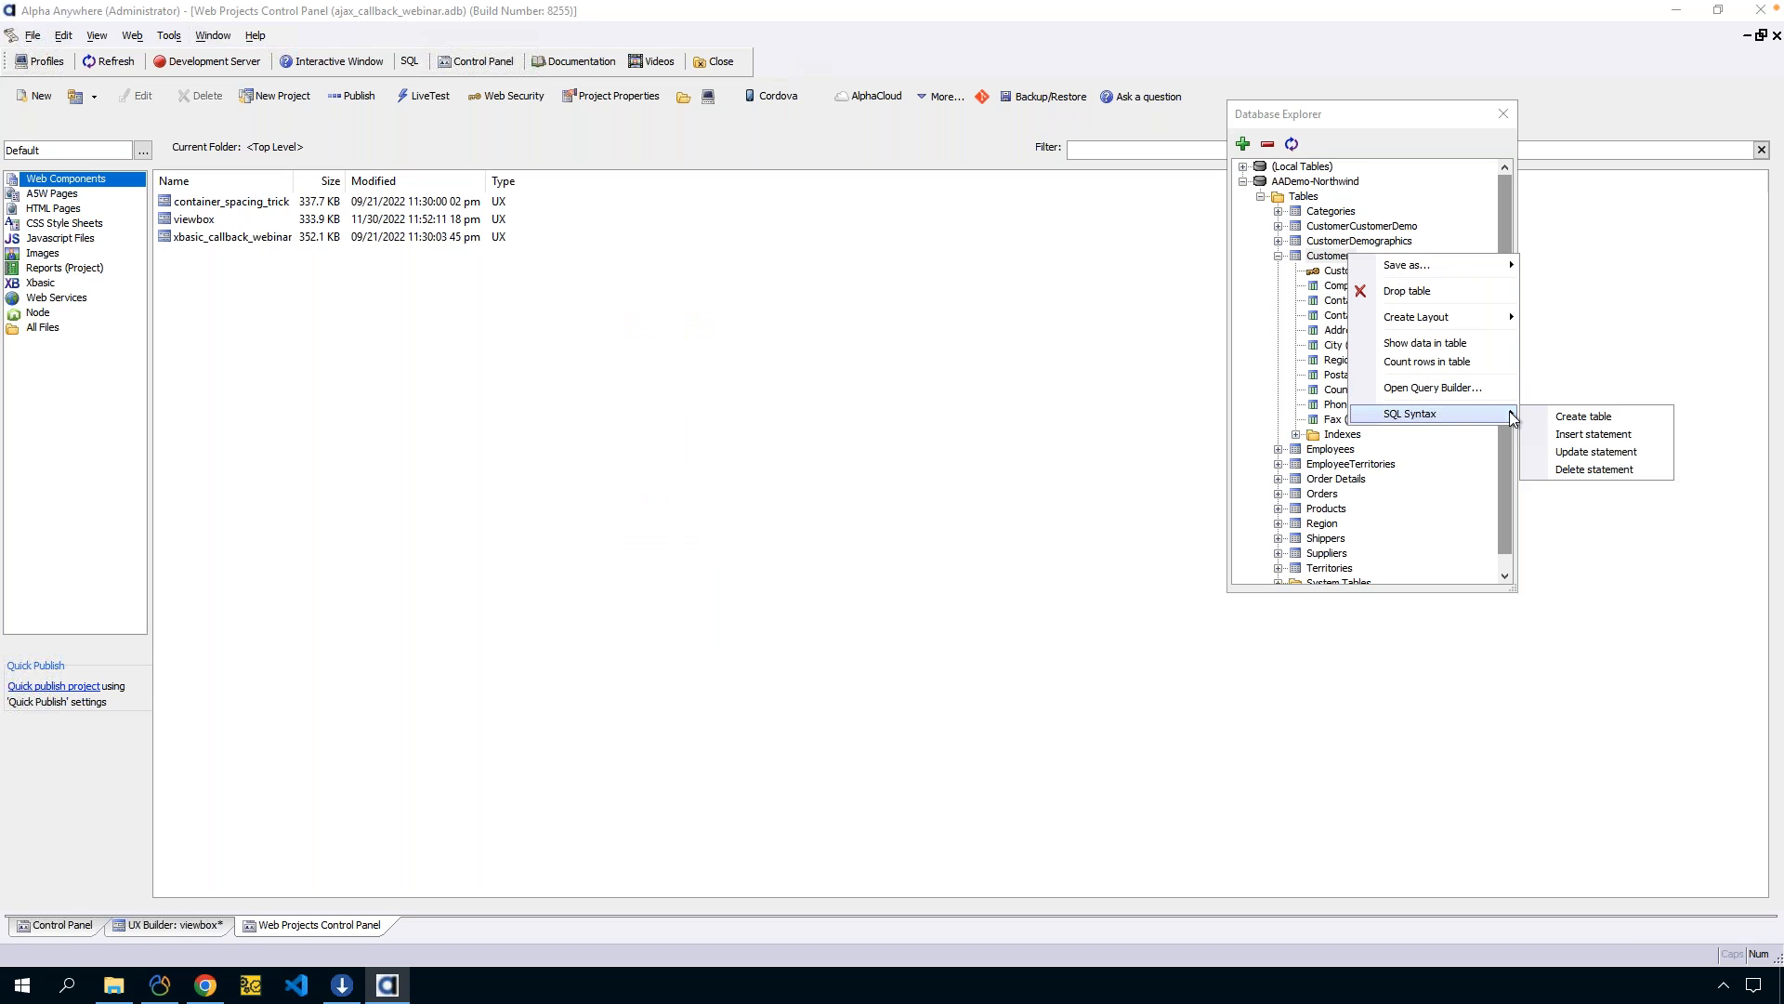
pyautogui.click(1327, 120)
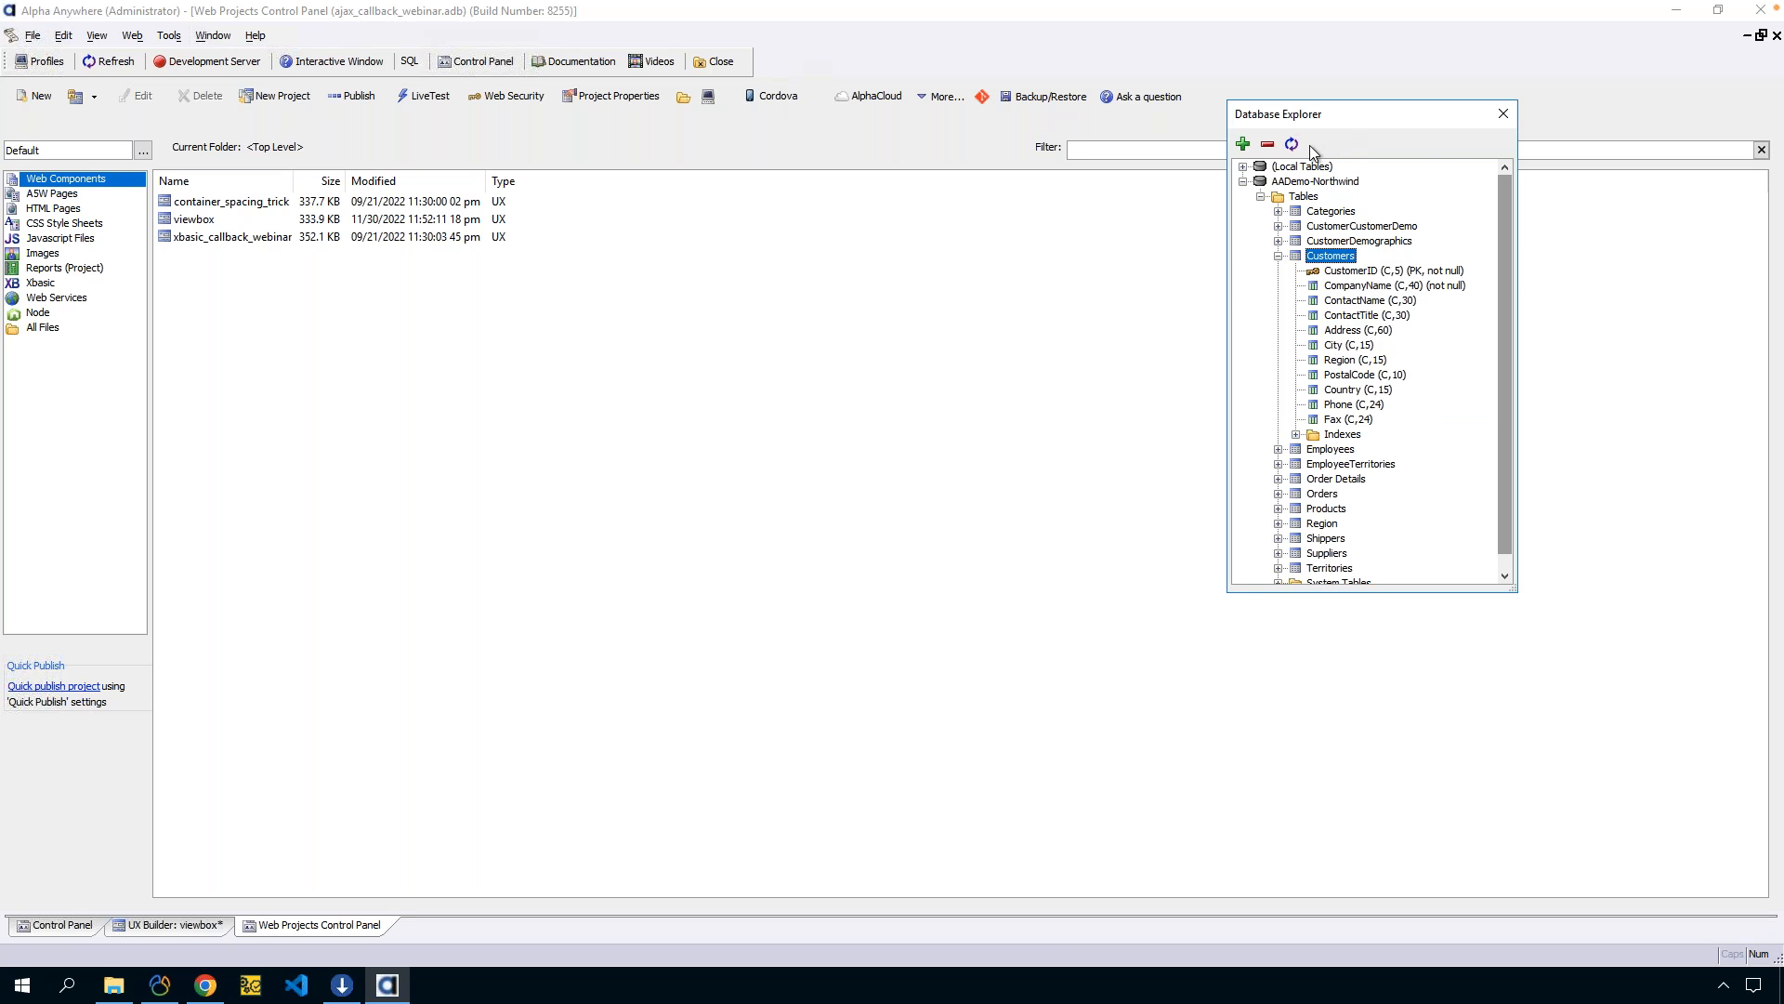
pyautogui.click(1291, 145)
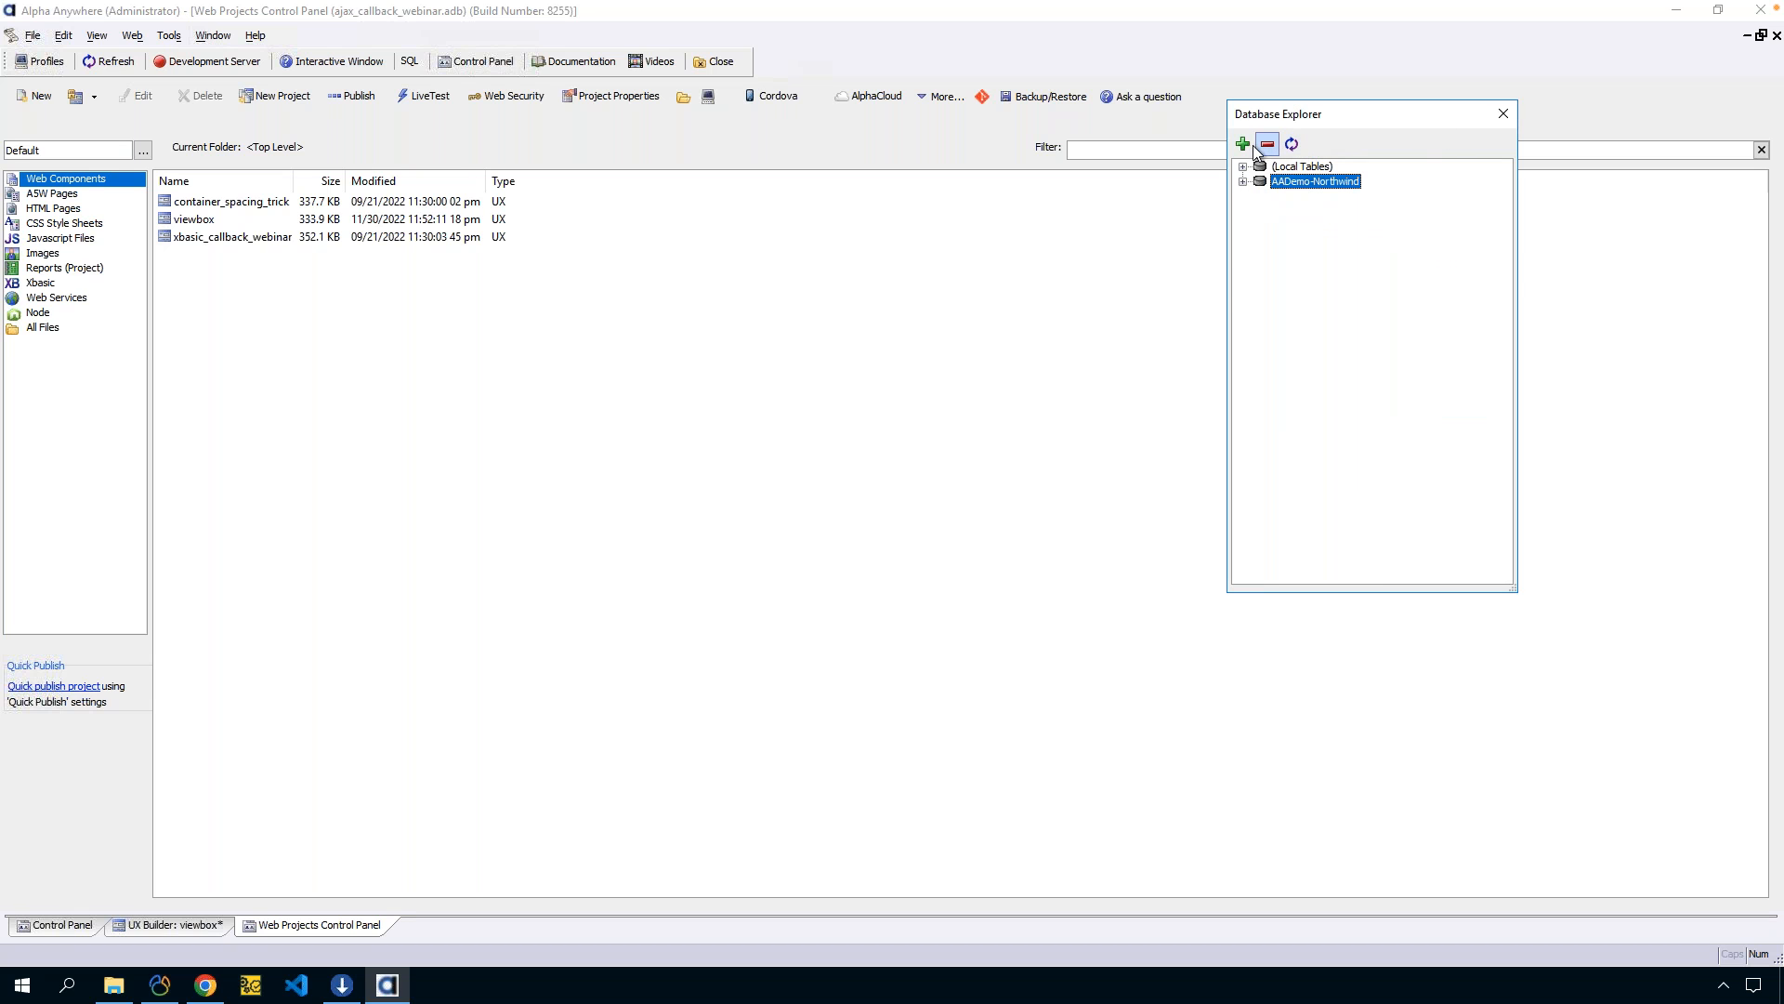
pyautogui.click(1244, 145)
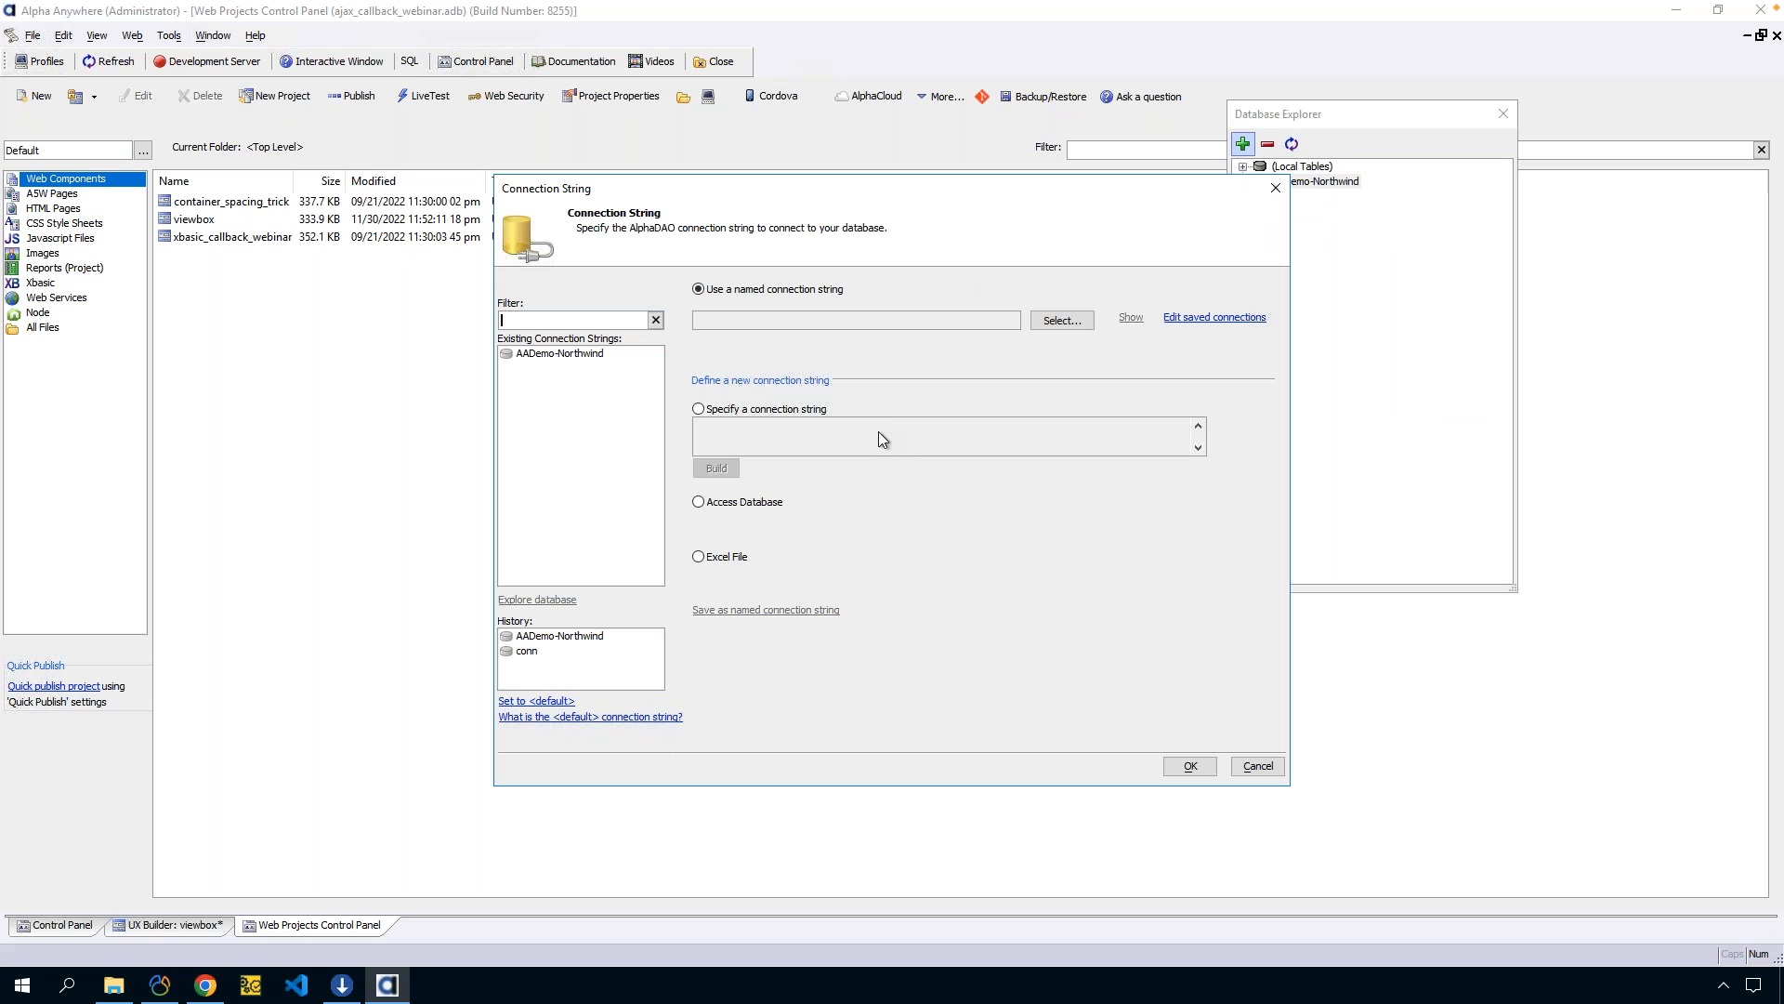
pyautogui.click(1276, 771)
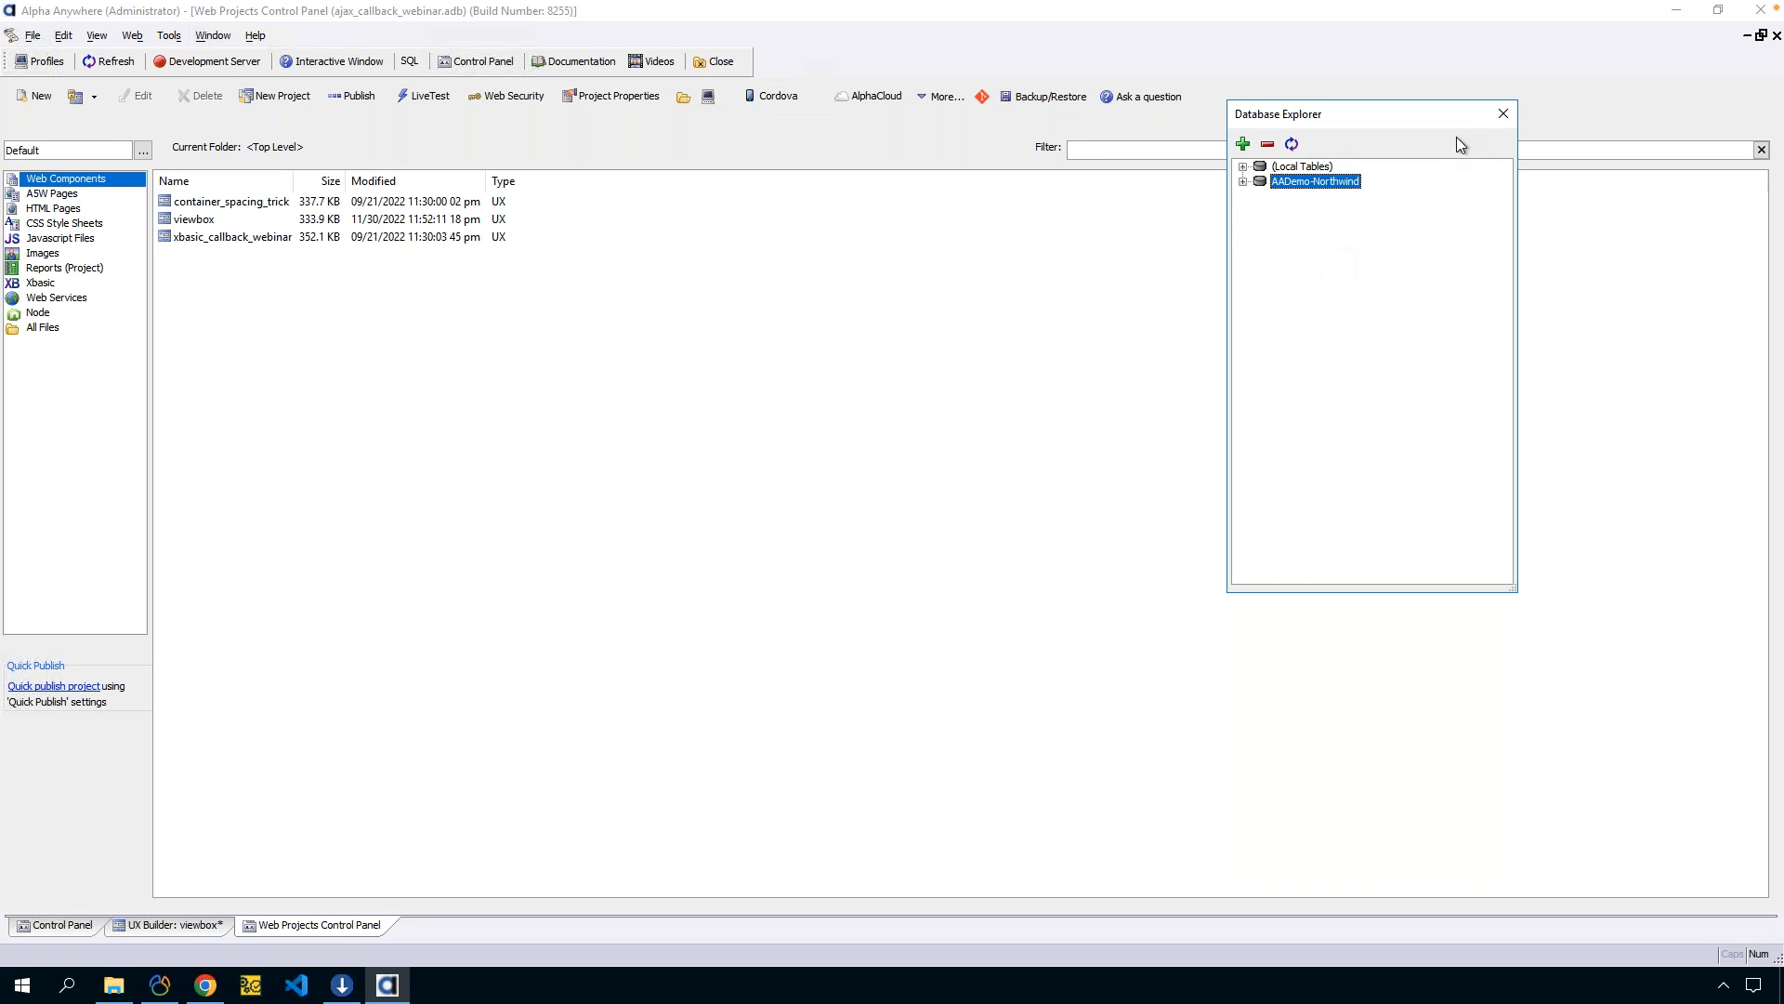
pyautogui.click(1502, 115)
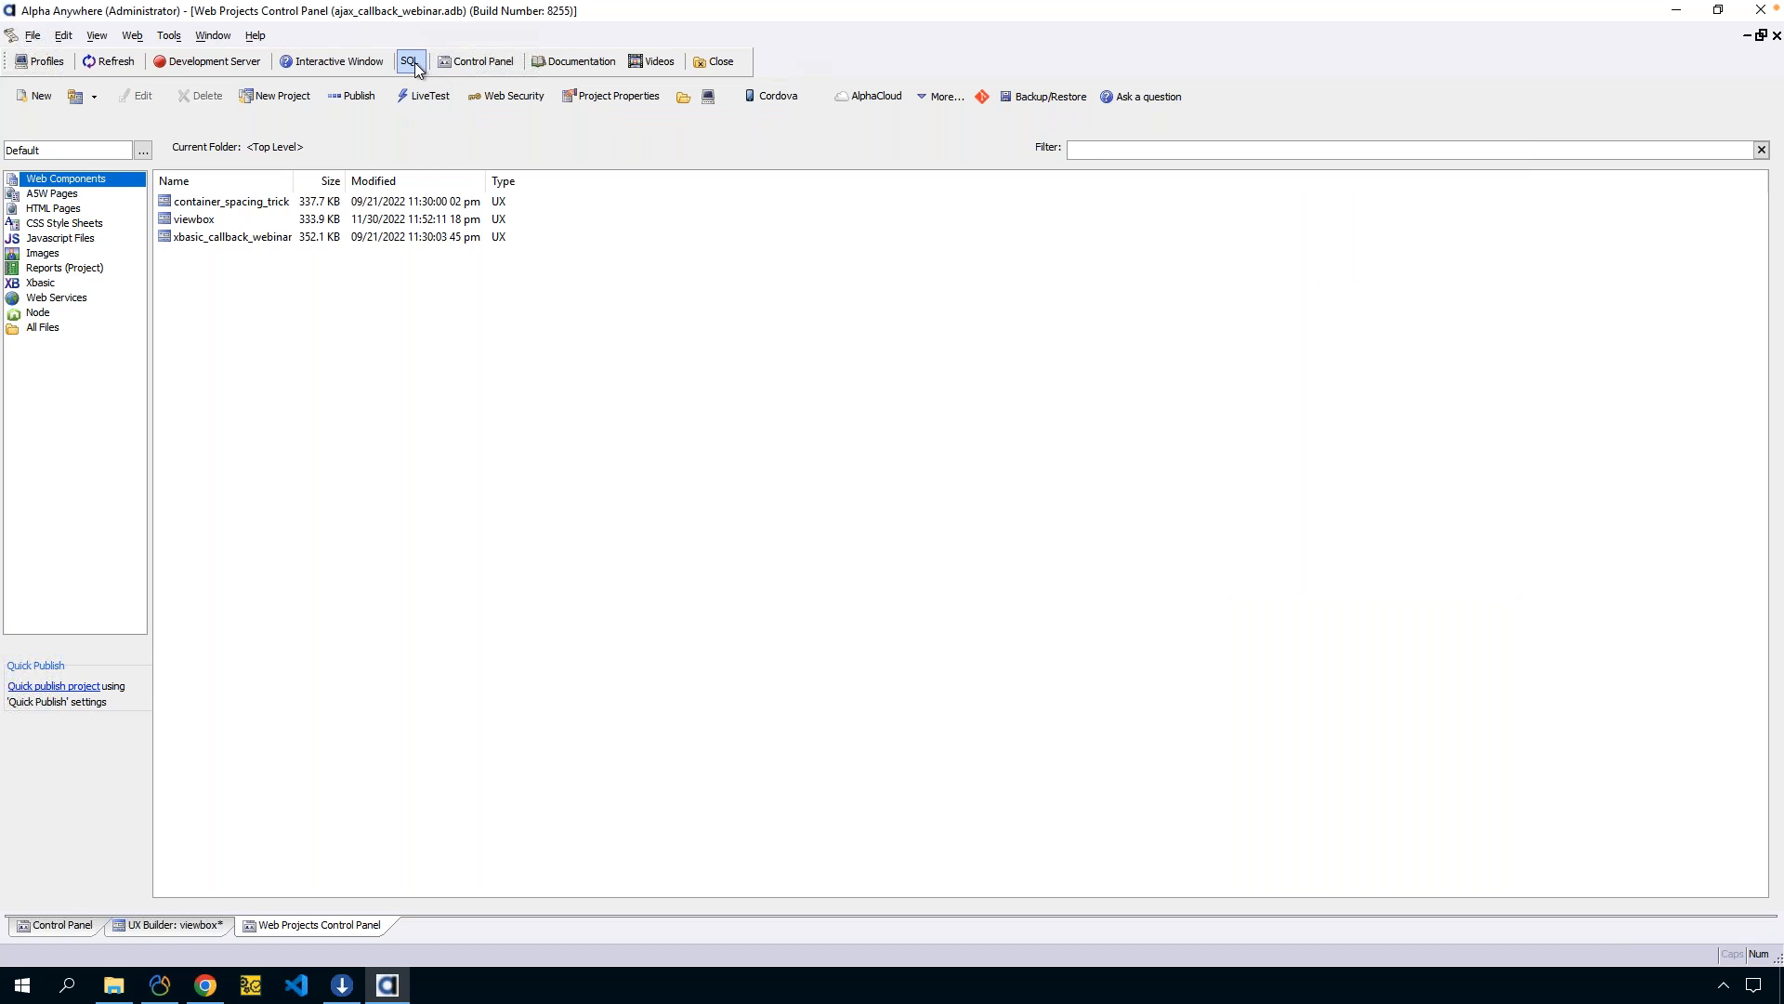
# Open the SQL Command Window and check its connection list, keeping AADemo-Northwind.
pyautogui.click(410, 61)
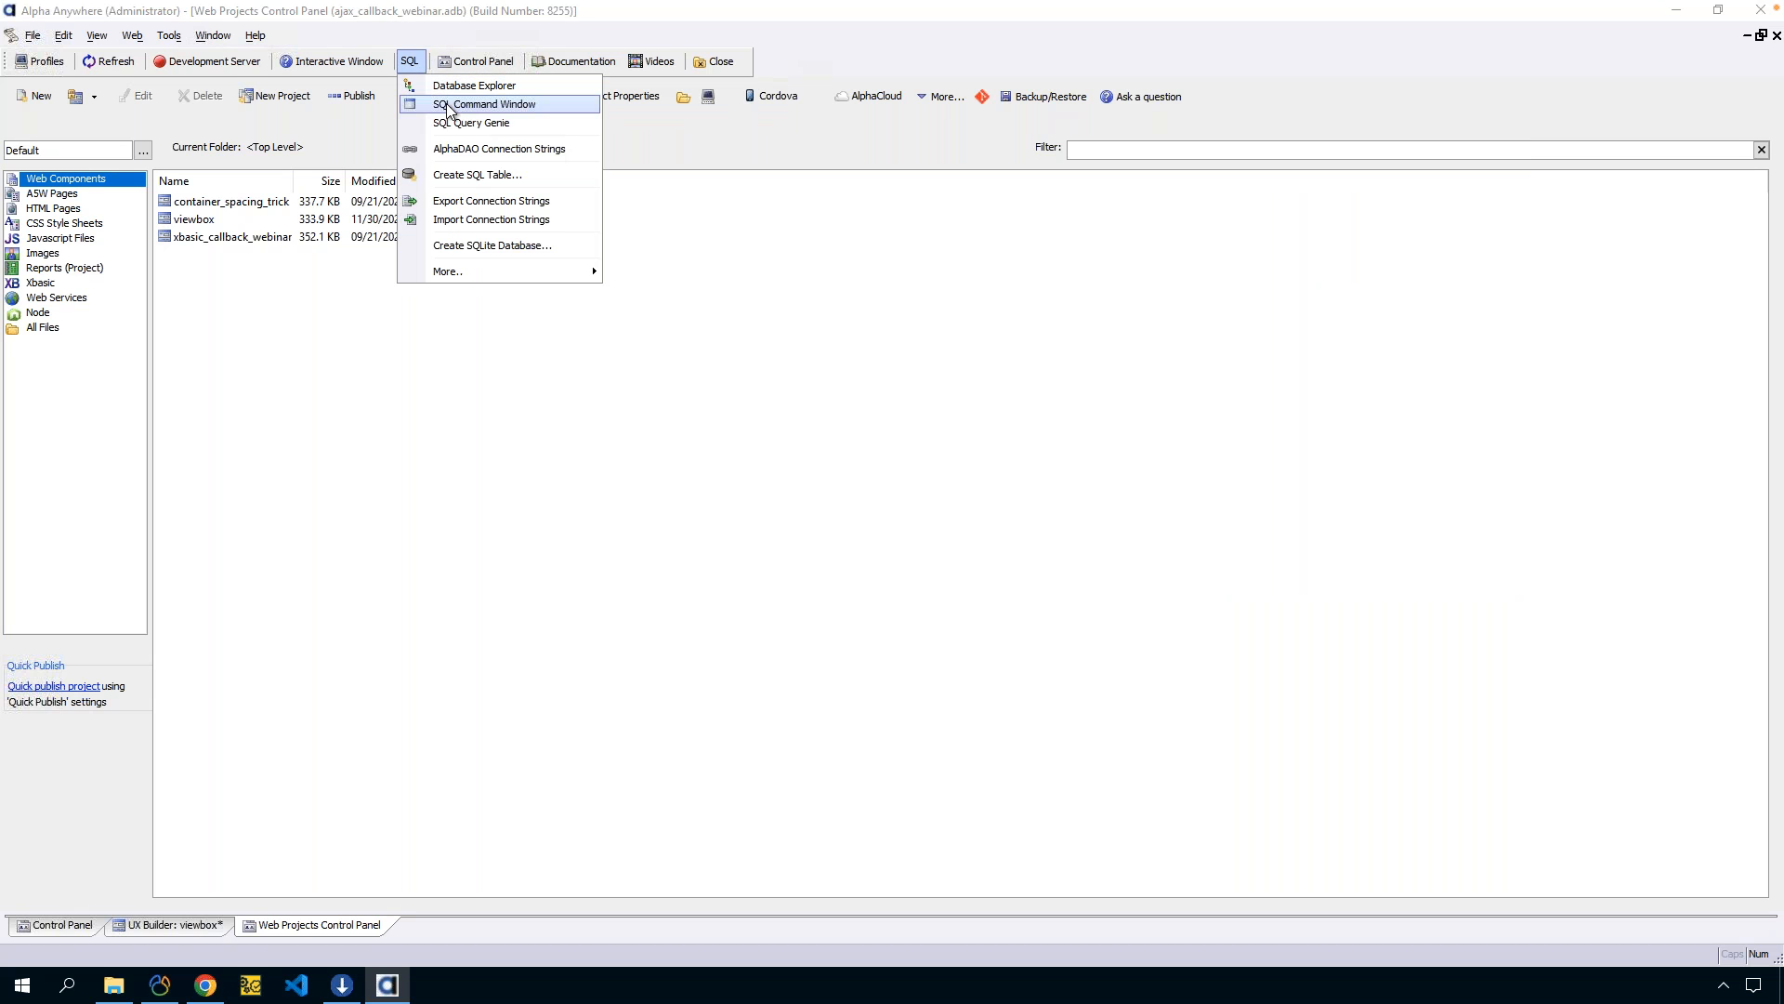
pyautogui.click(456, 105)
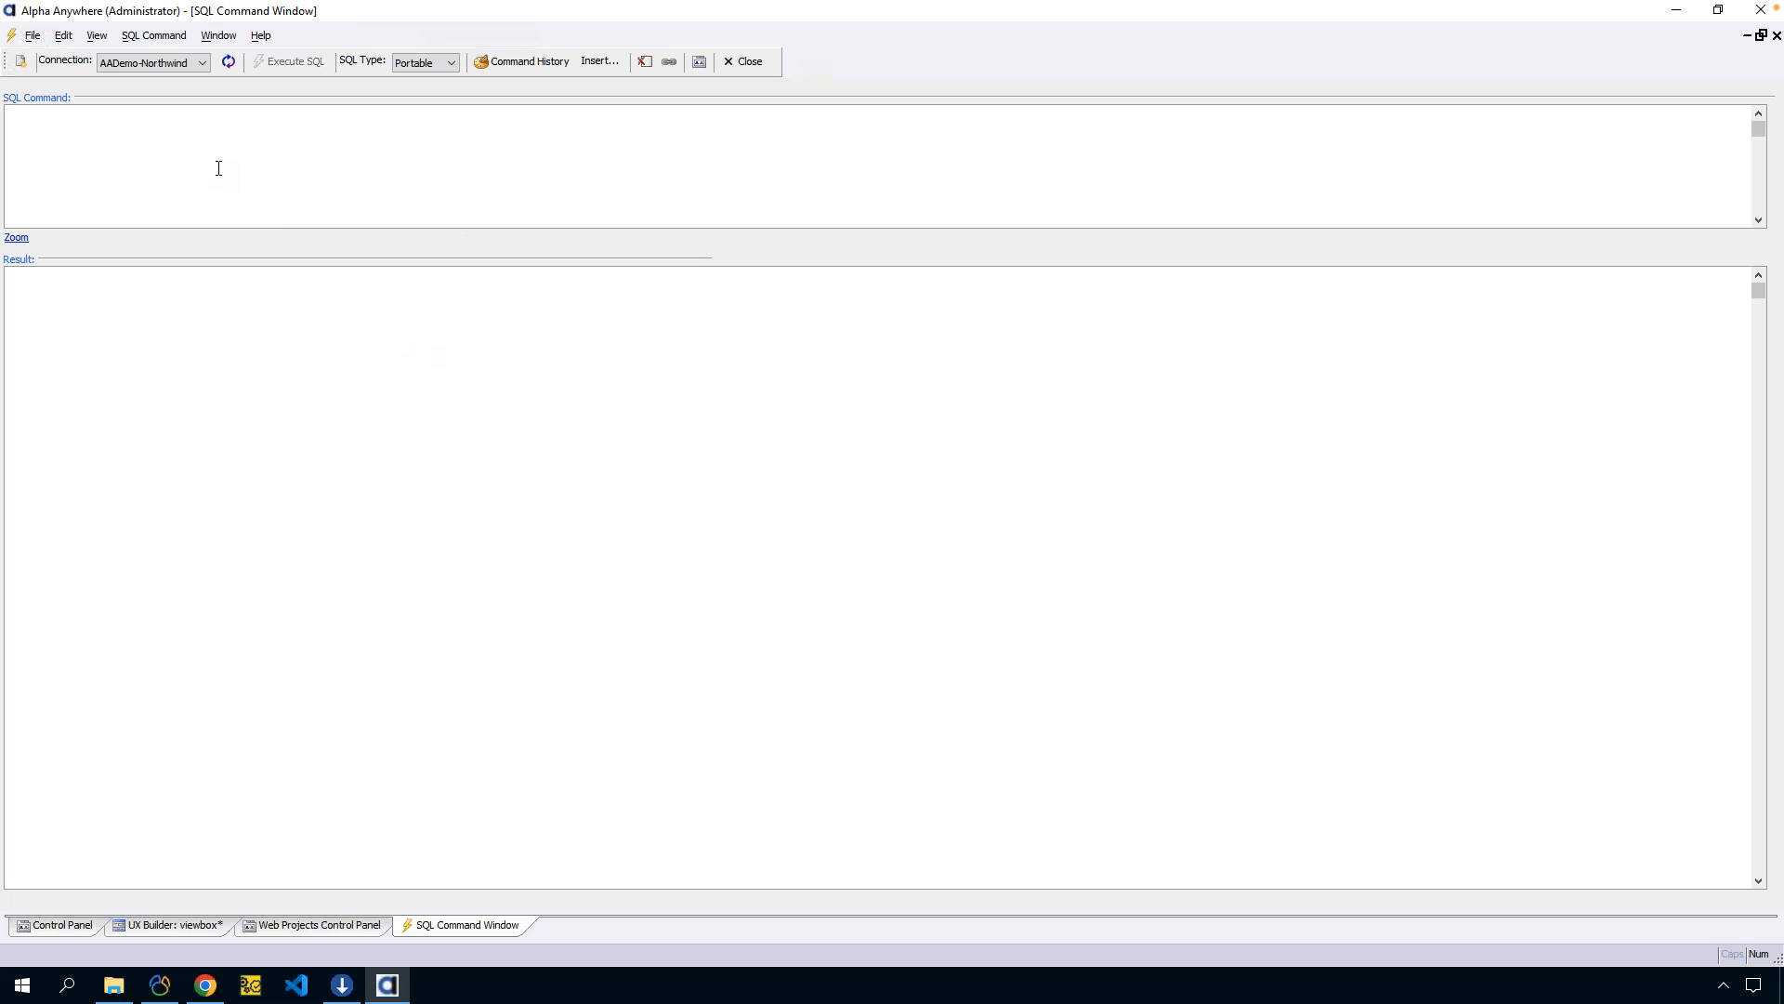
pyautogui.click(176, 61)
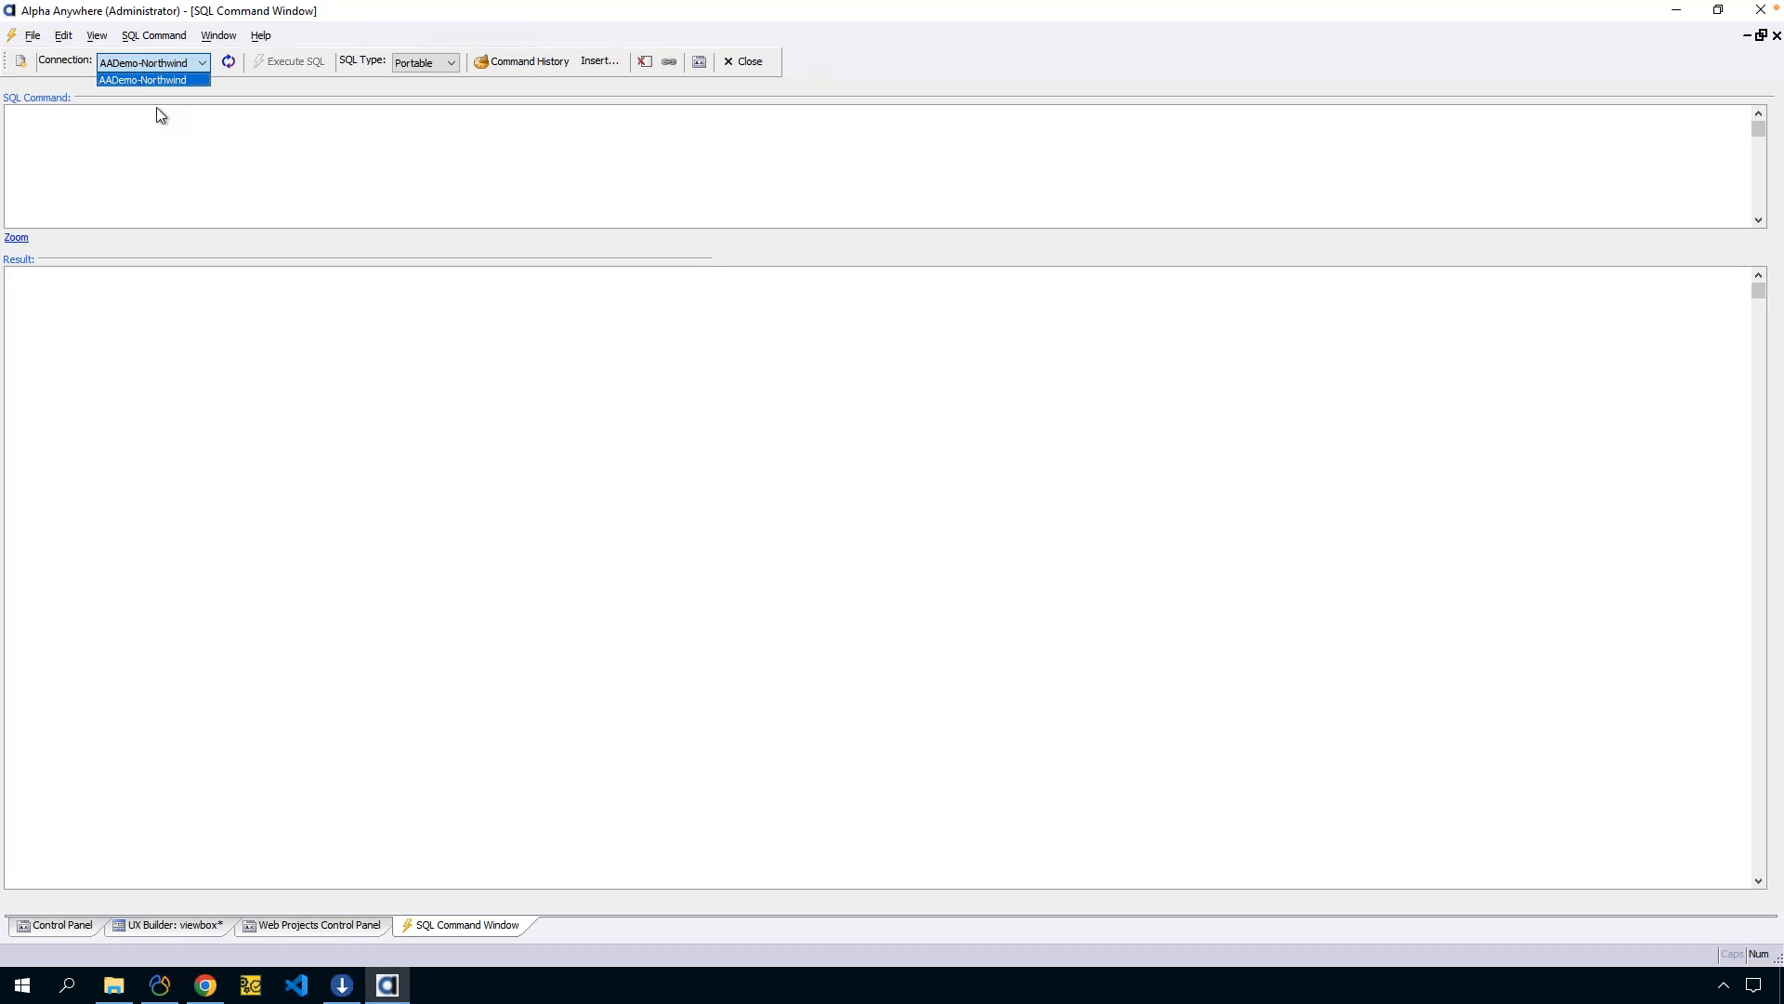
pyautogui.click(224, 61)
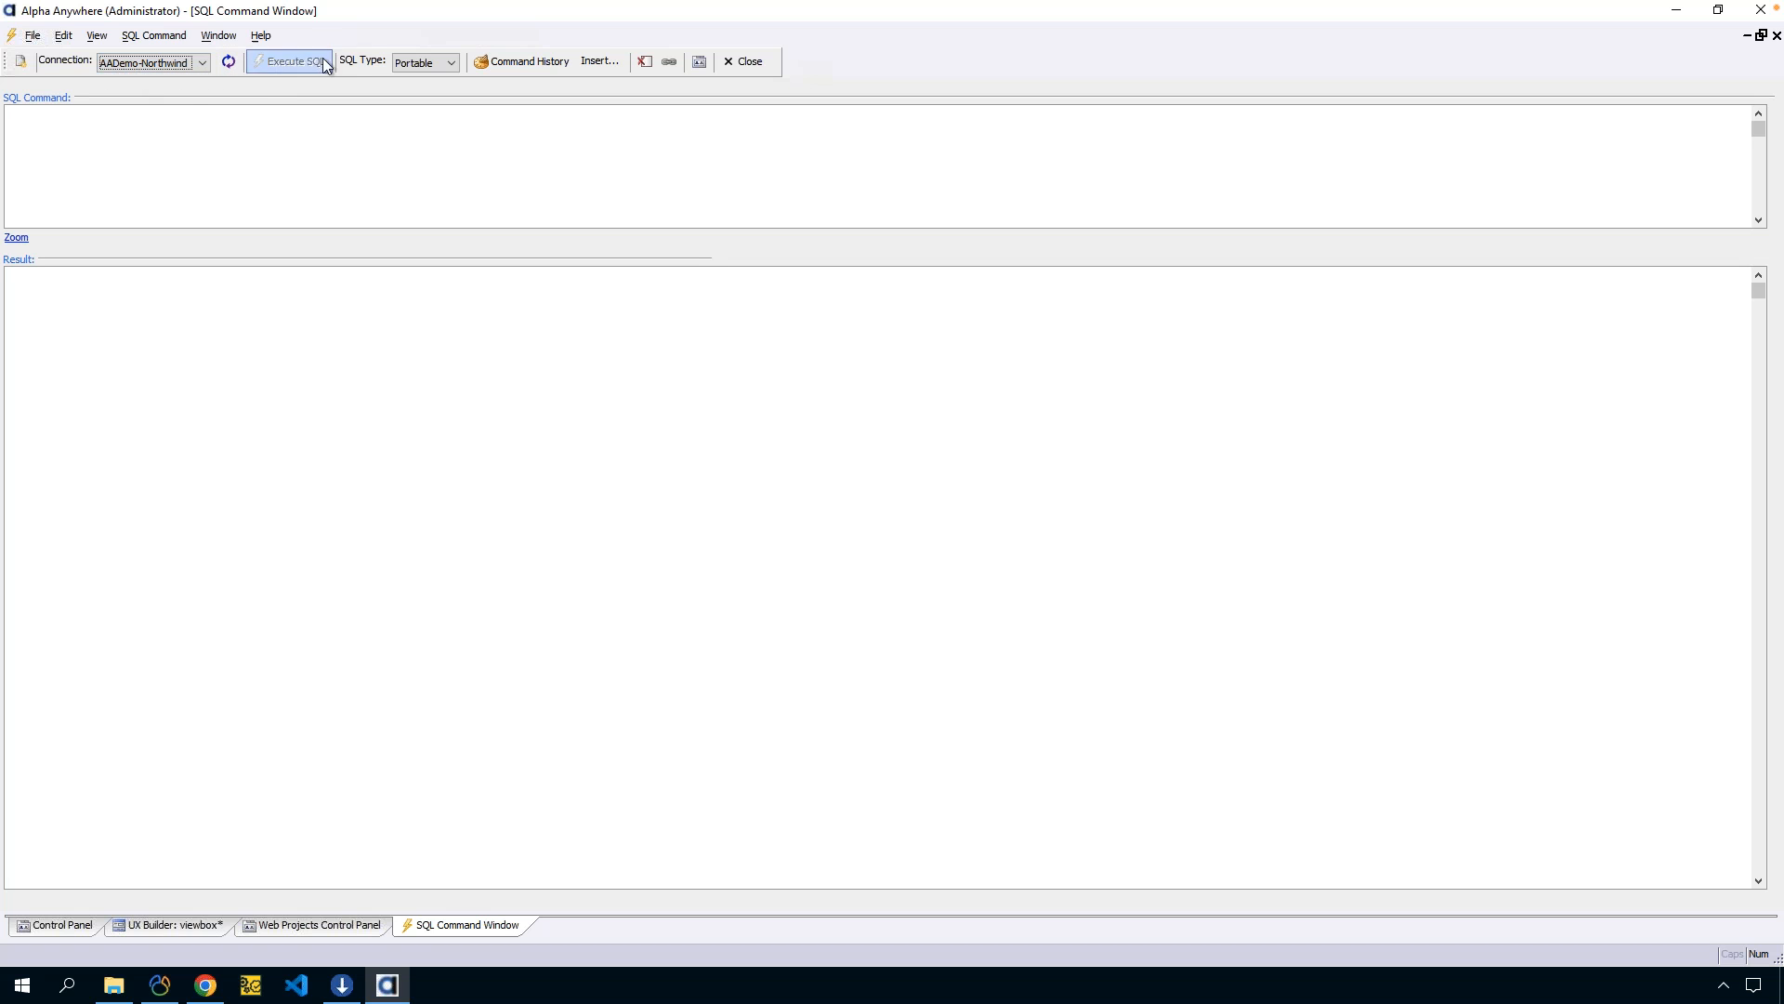
# Execute "select * from customers", and rerun it with a where clause matching Customerid to the first listed customer's ID.
pyautogui.click(228, 138)
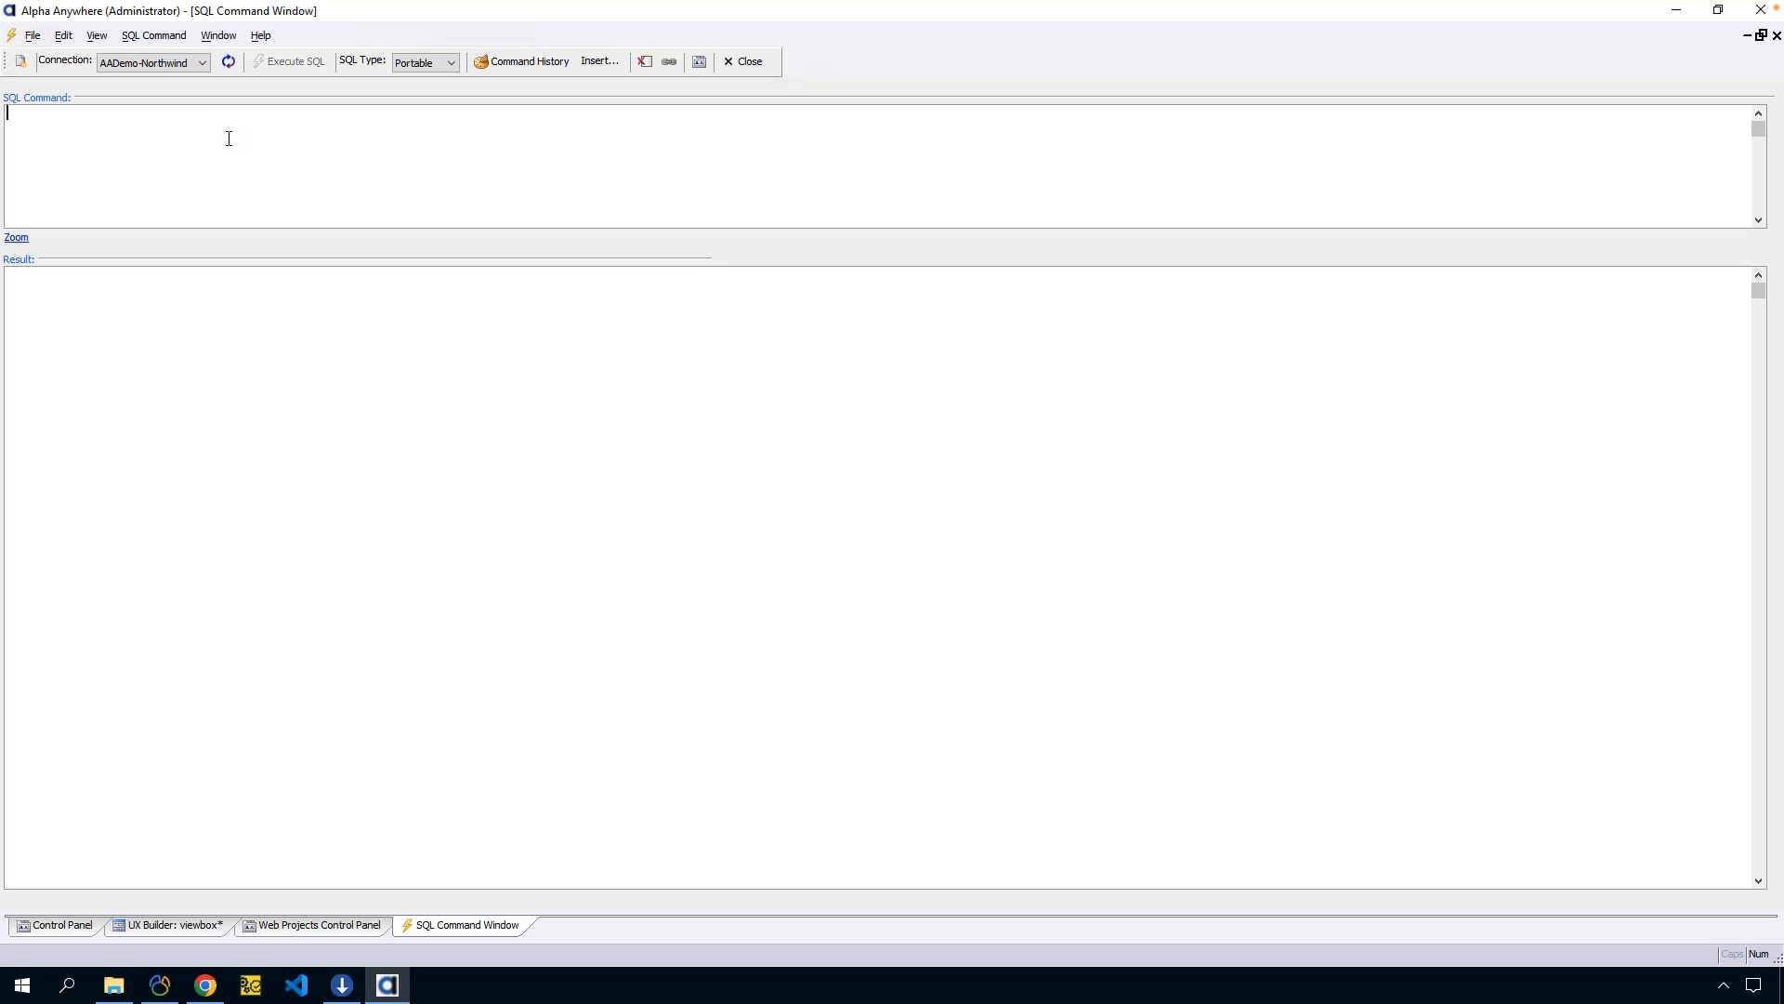
pyautogui.write('select * from customers')
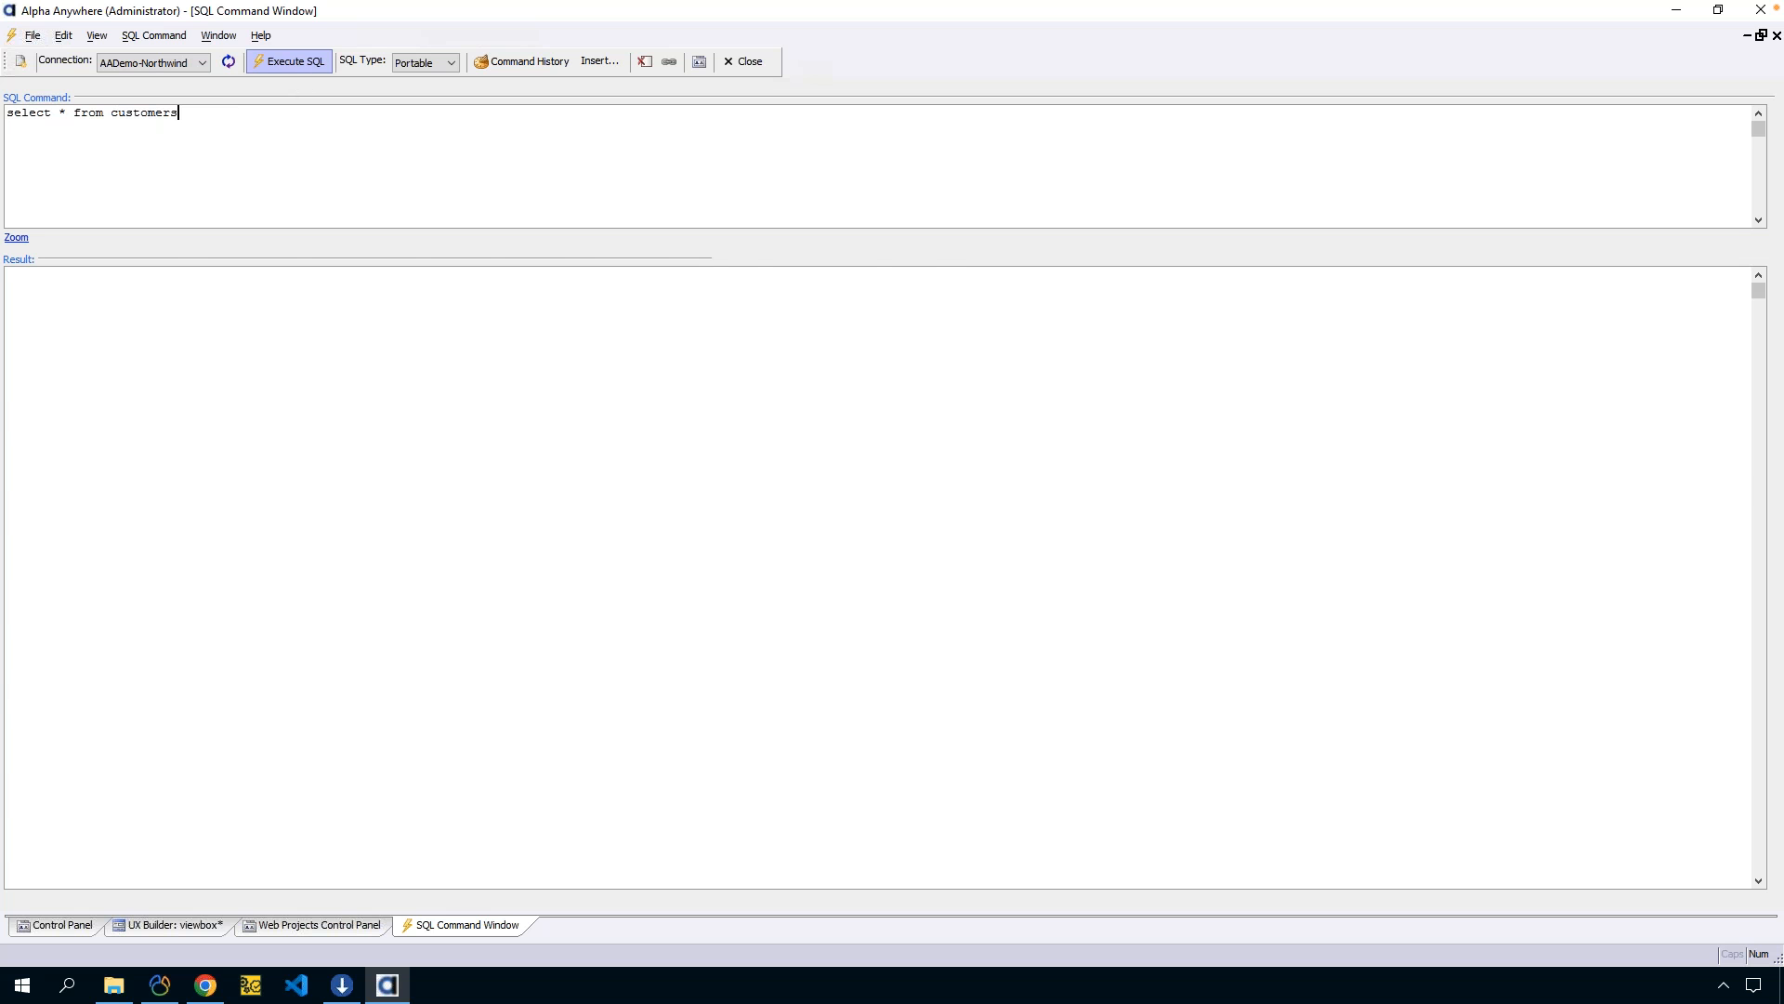
pyautogui.click(289, 62)
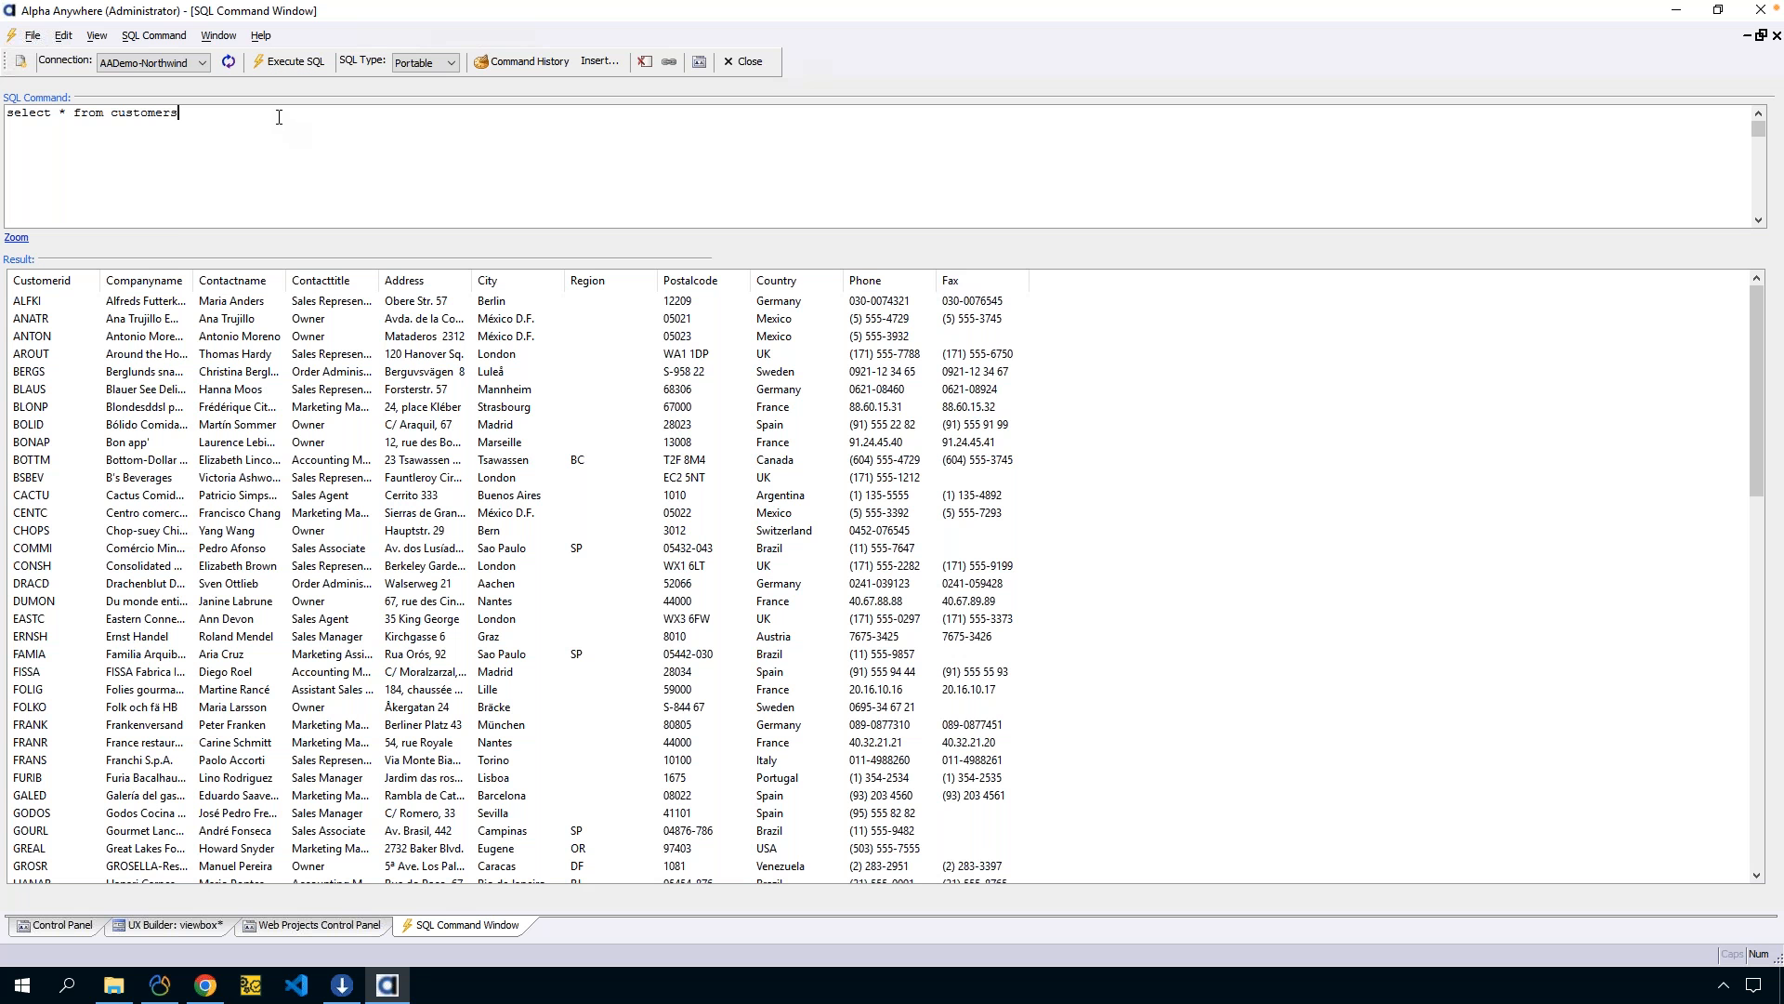
pyautogui.write("where Customerid = 'ALFKI'")
pyautogui.click(290, 62)
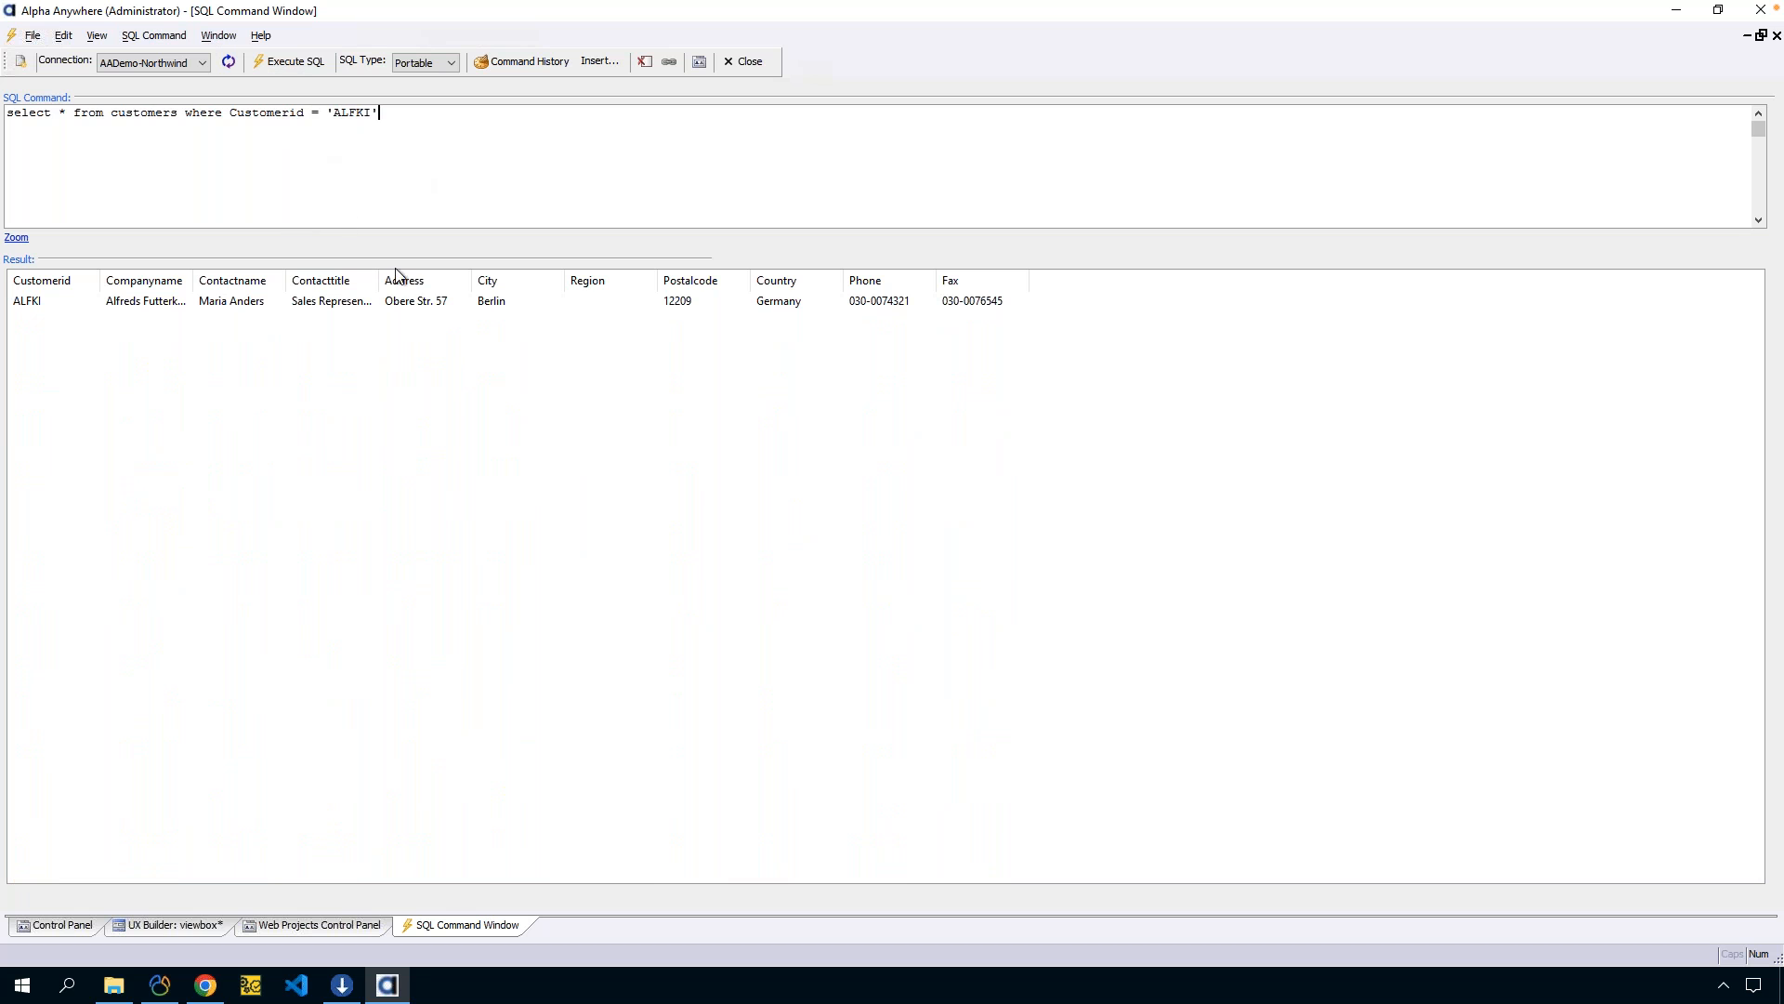
# Select the whole query text, view the SQL command history and close it without choosing a statement.
pyautogui.moveTo(381, 112); pyautogui.dragTo(3, 109)
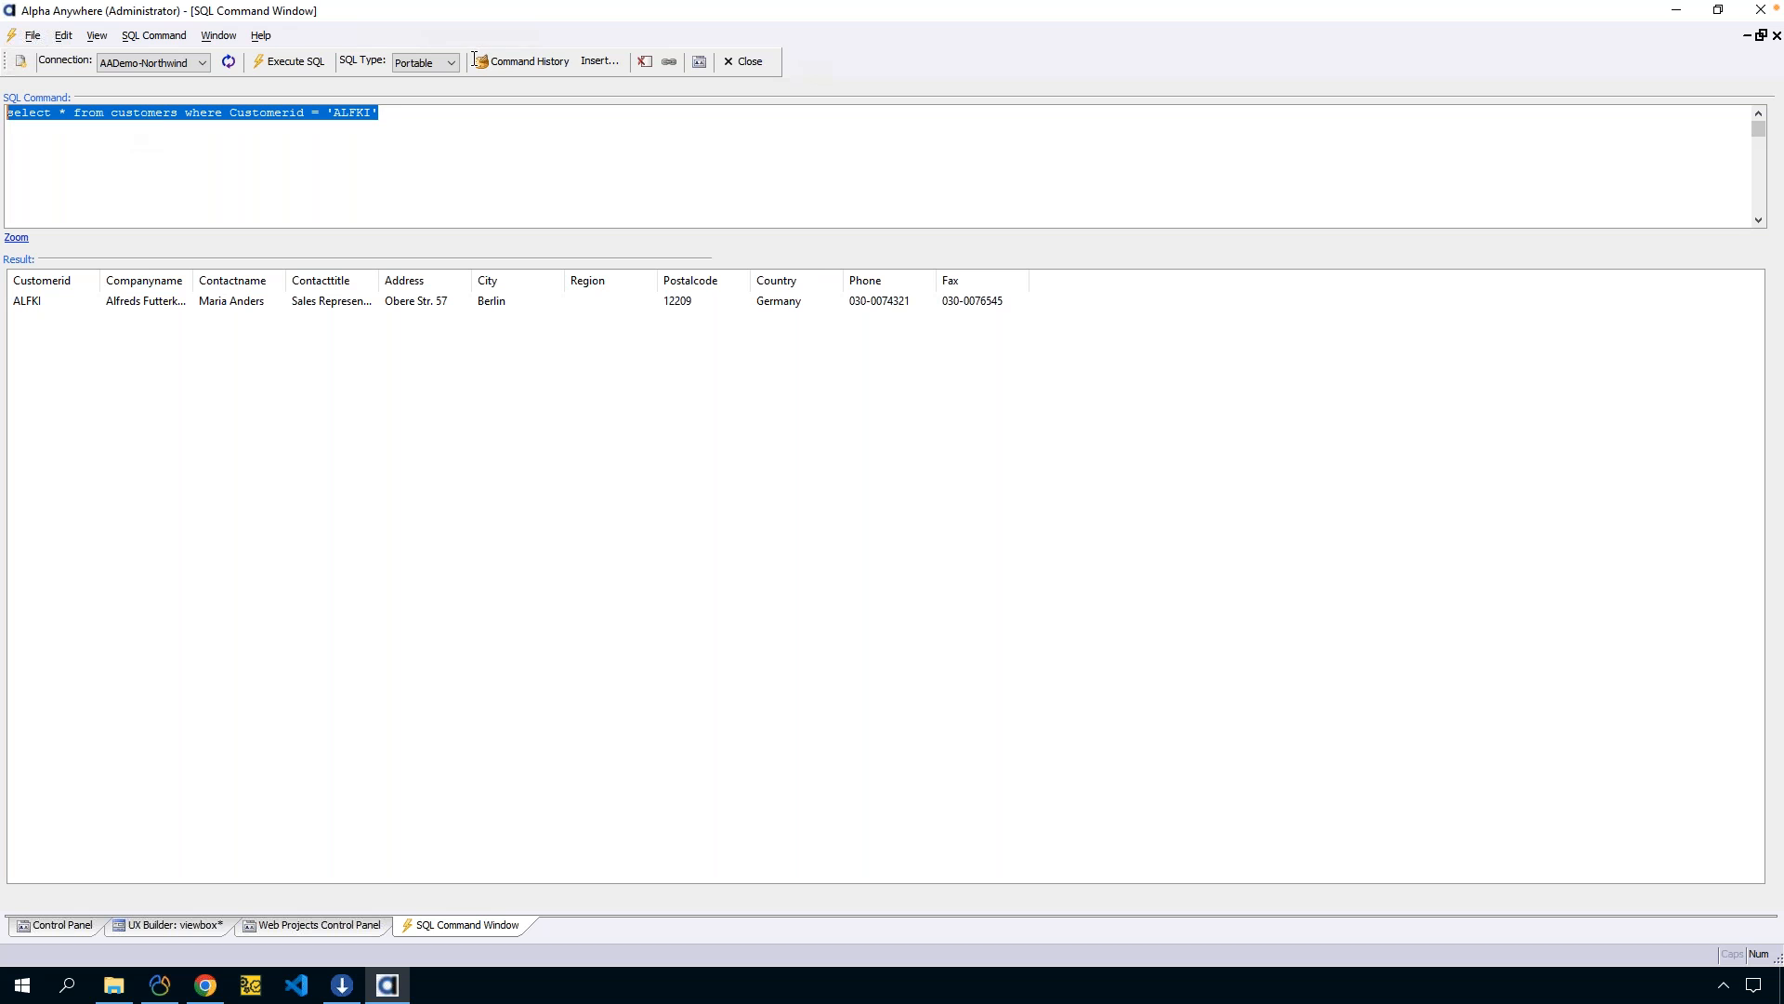
pyautogui.click(504, 58)
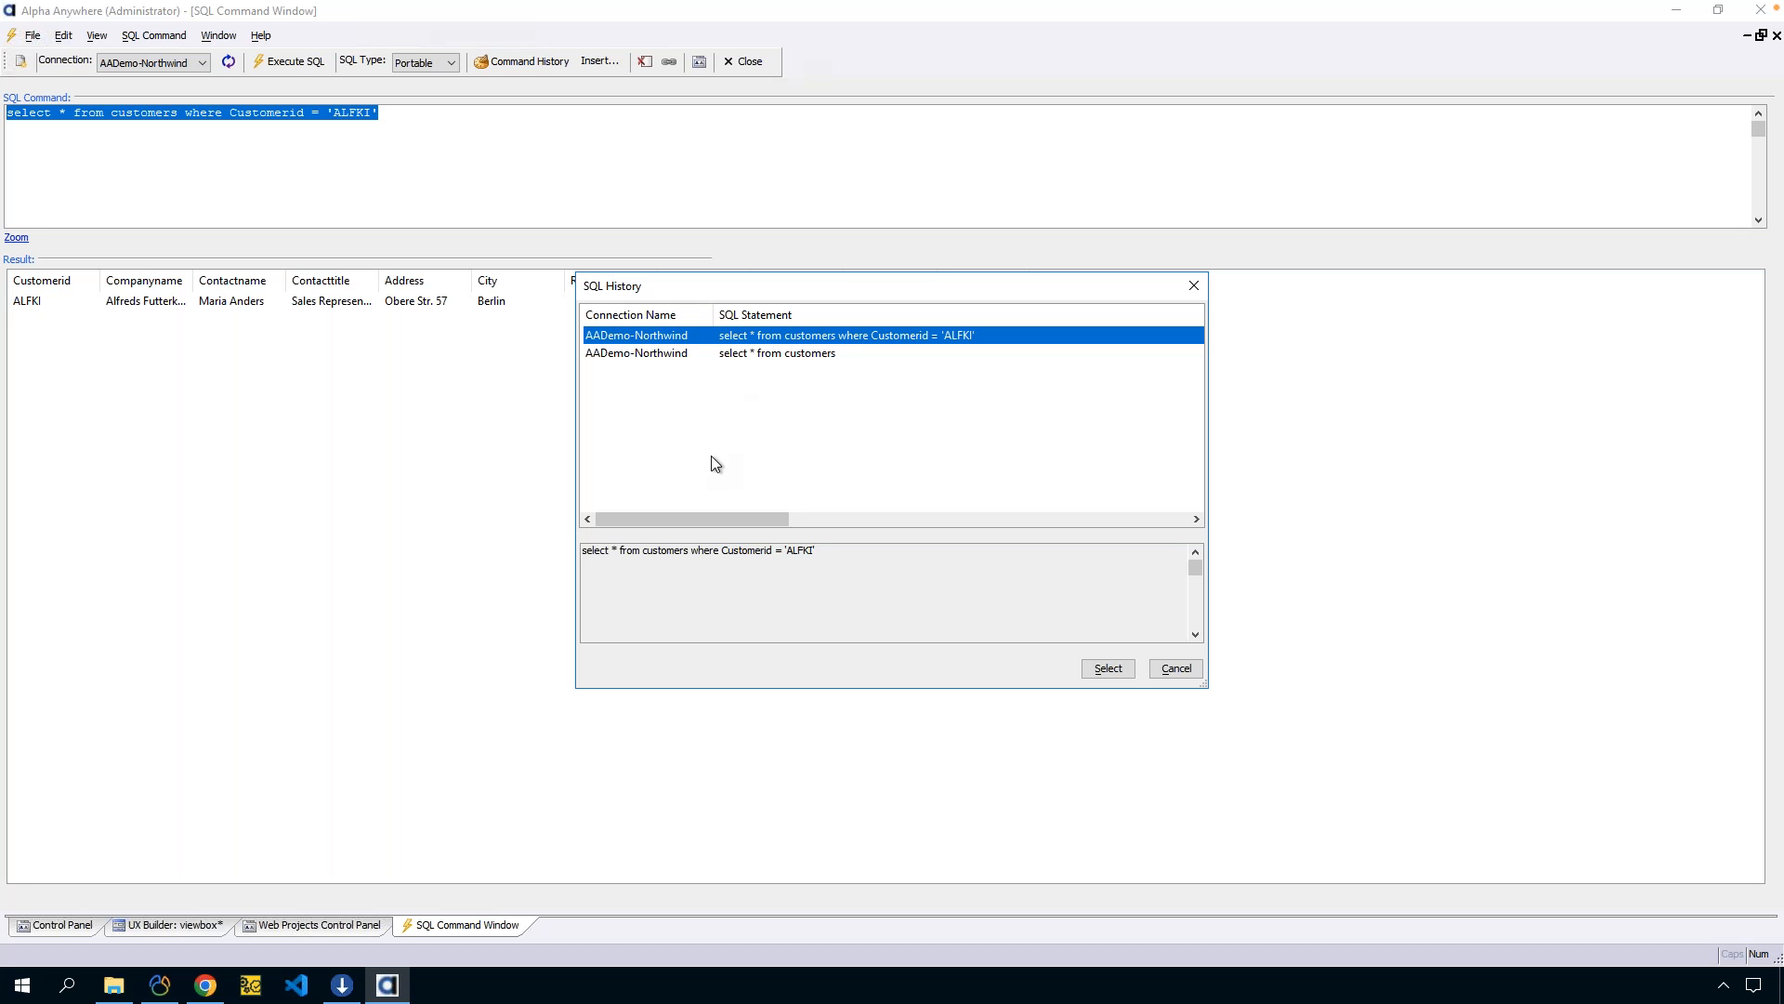
pyautogui.click(1179, 673)
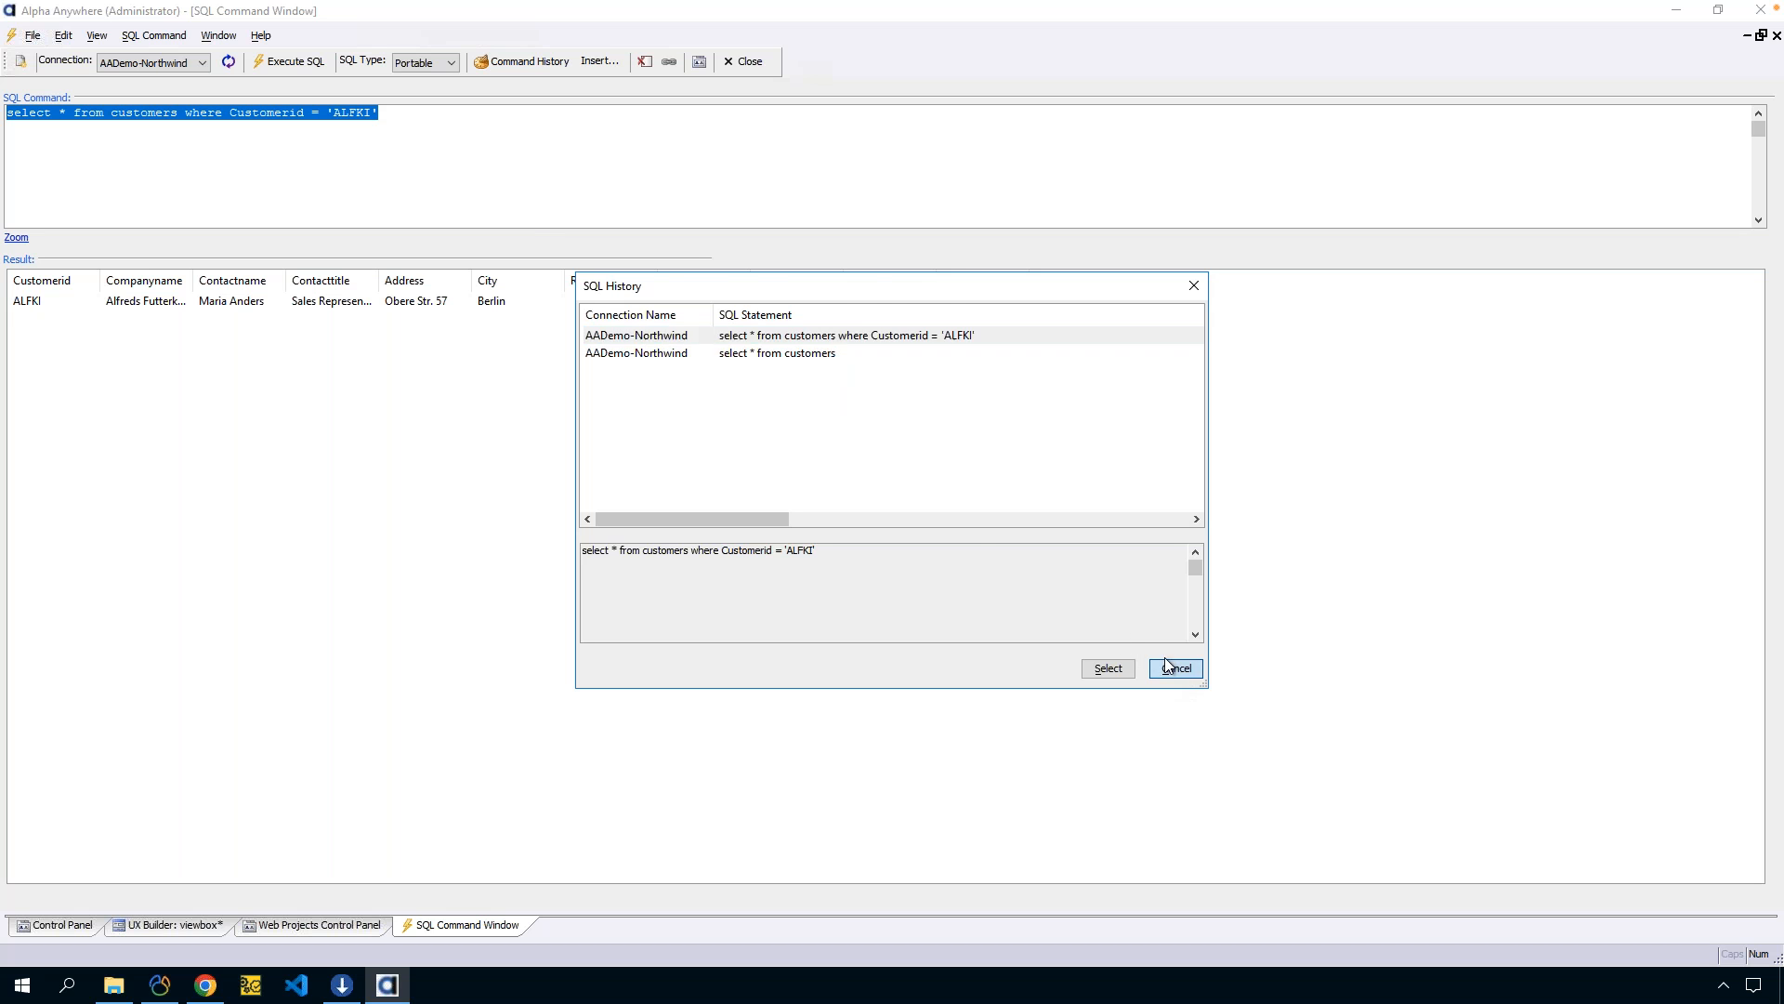
# Replace Customerid in the where clause with the CustomerID field inserted from AADemo-Northwind's Customers table, and close the SQL Command Window.
pyautogui.click(599, 63)
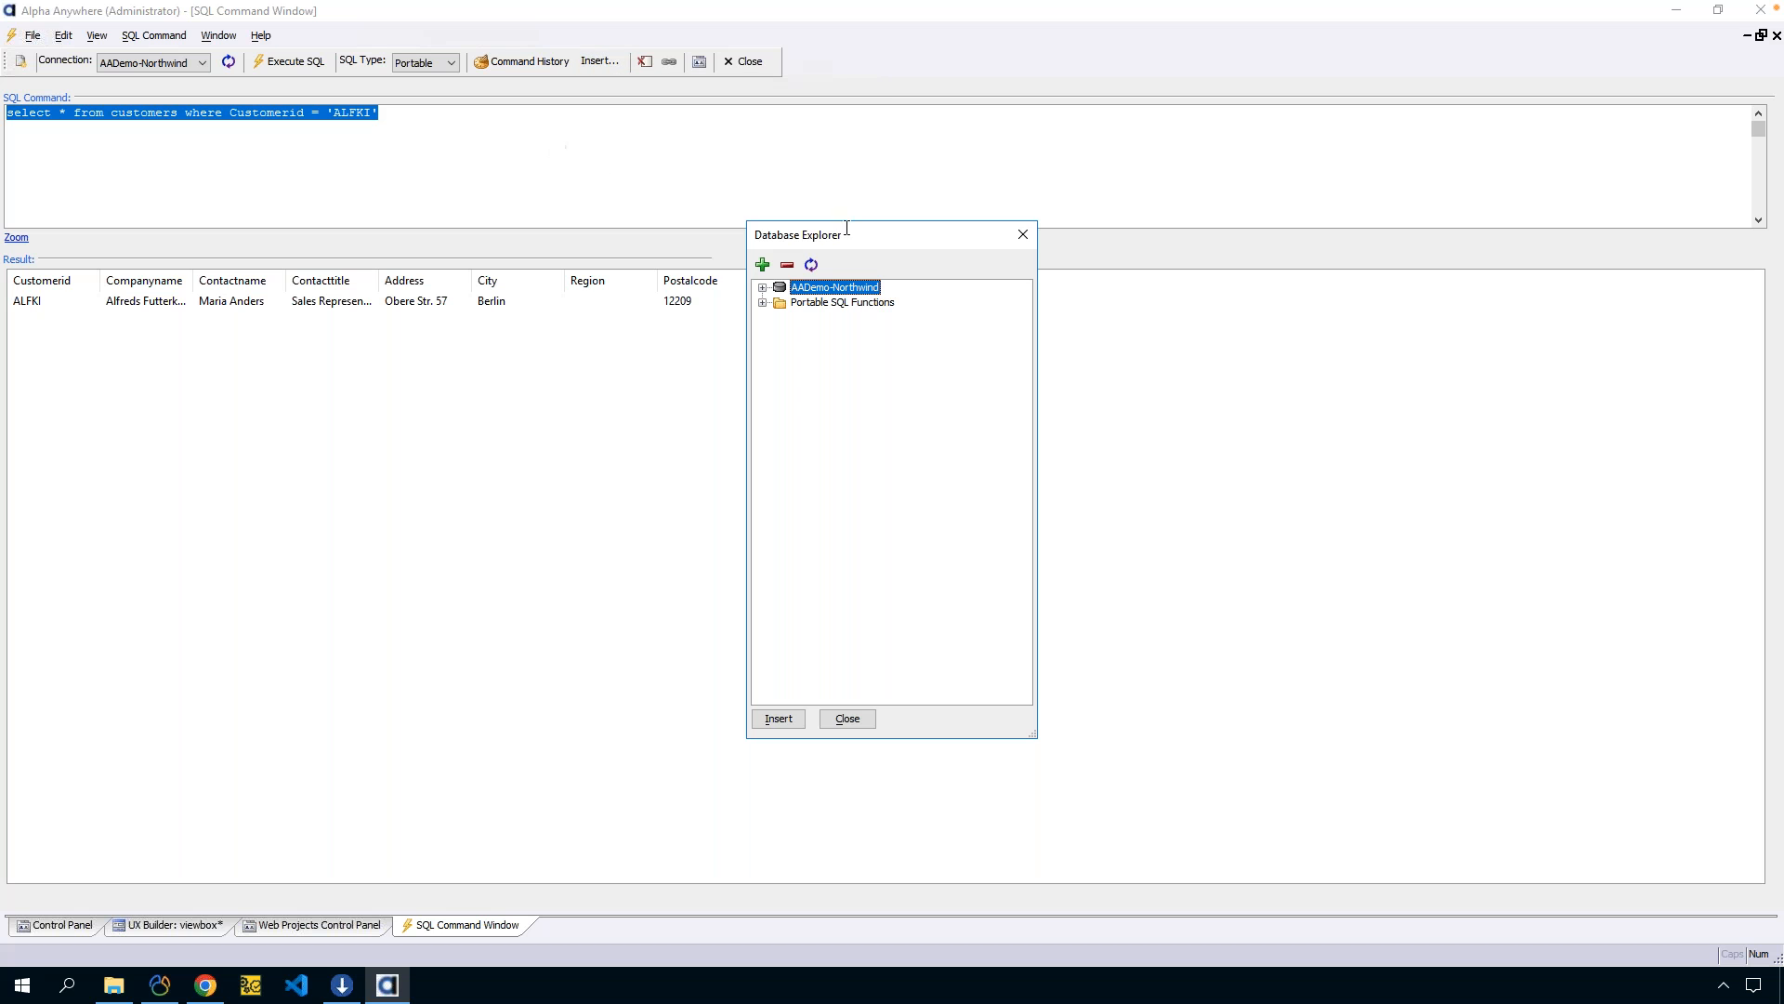
pyautogui.click(1023, 237)
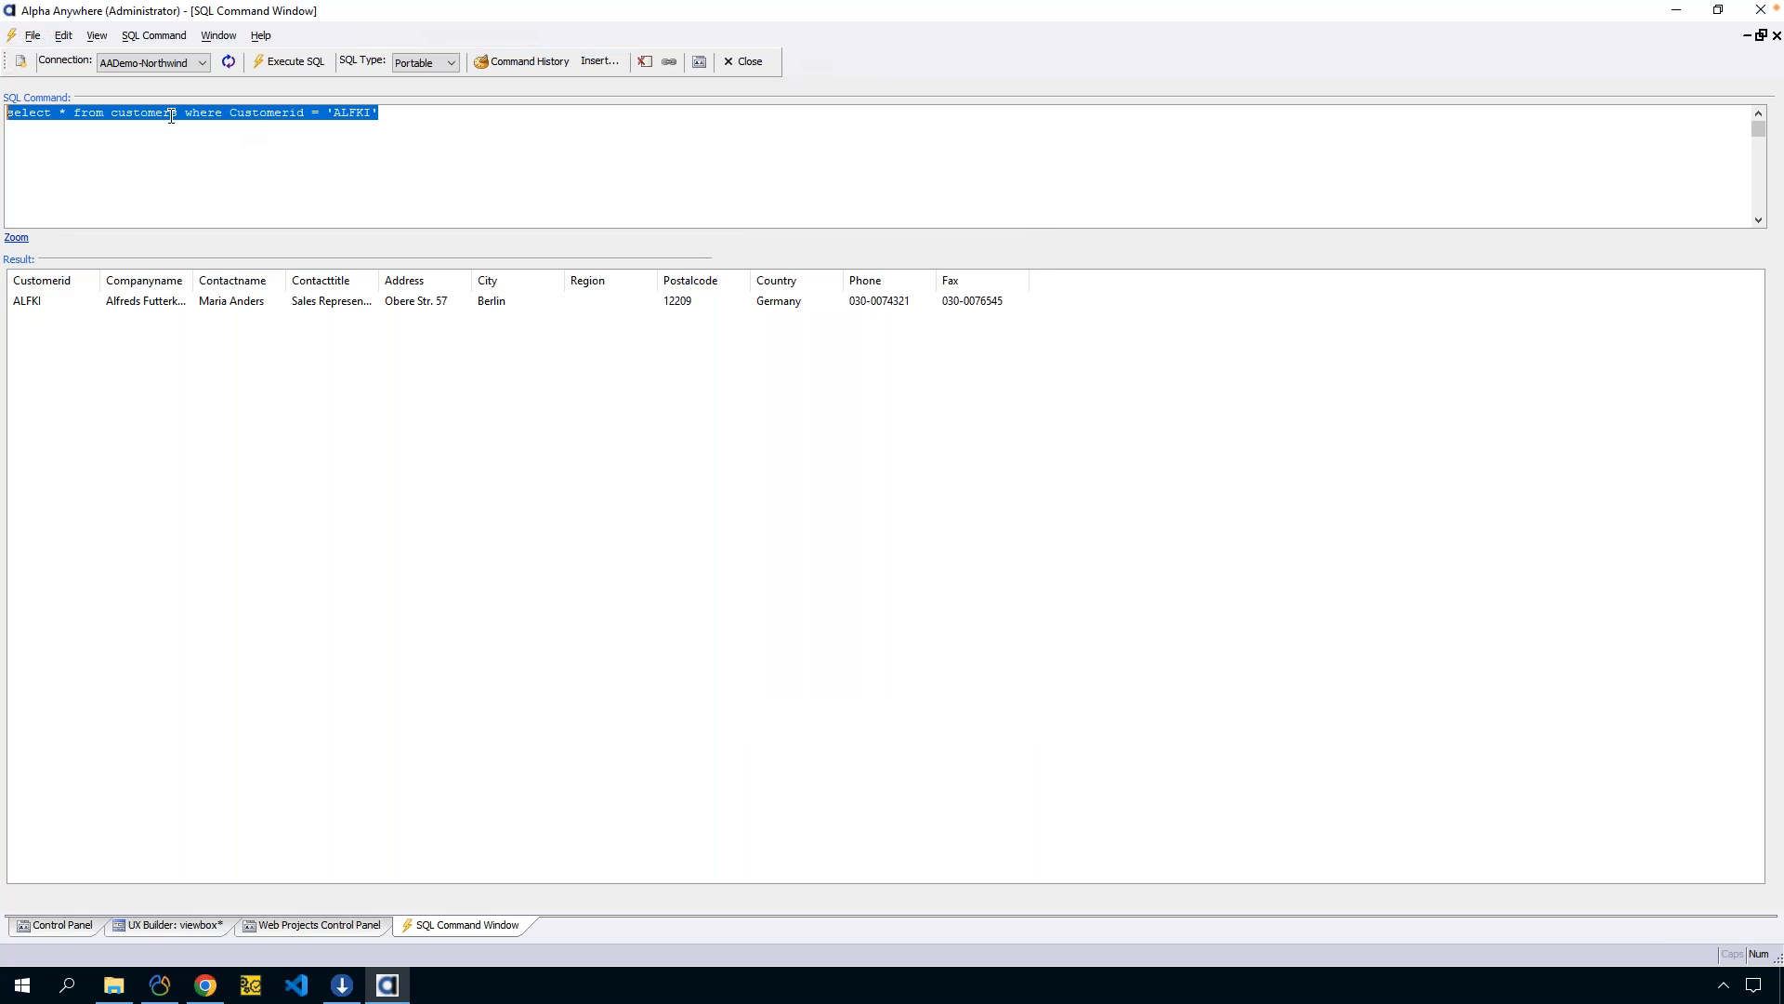
pyautogui.doubleClick(242, 113)
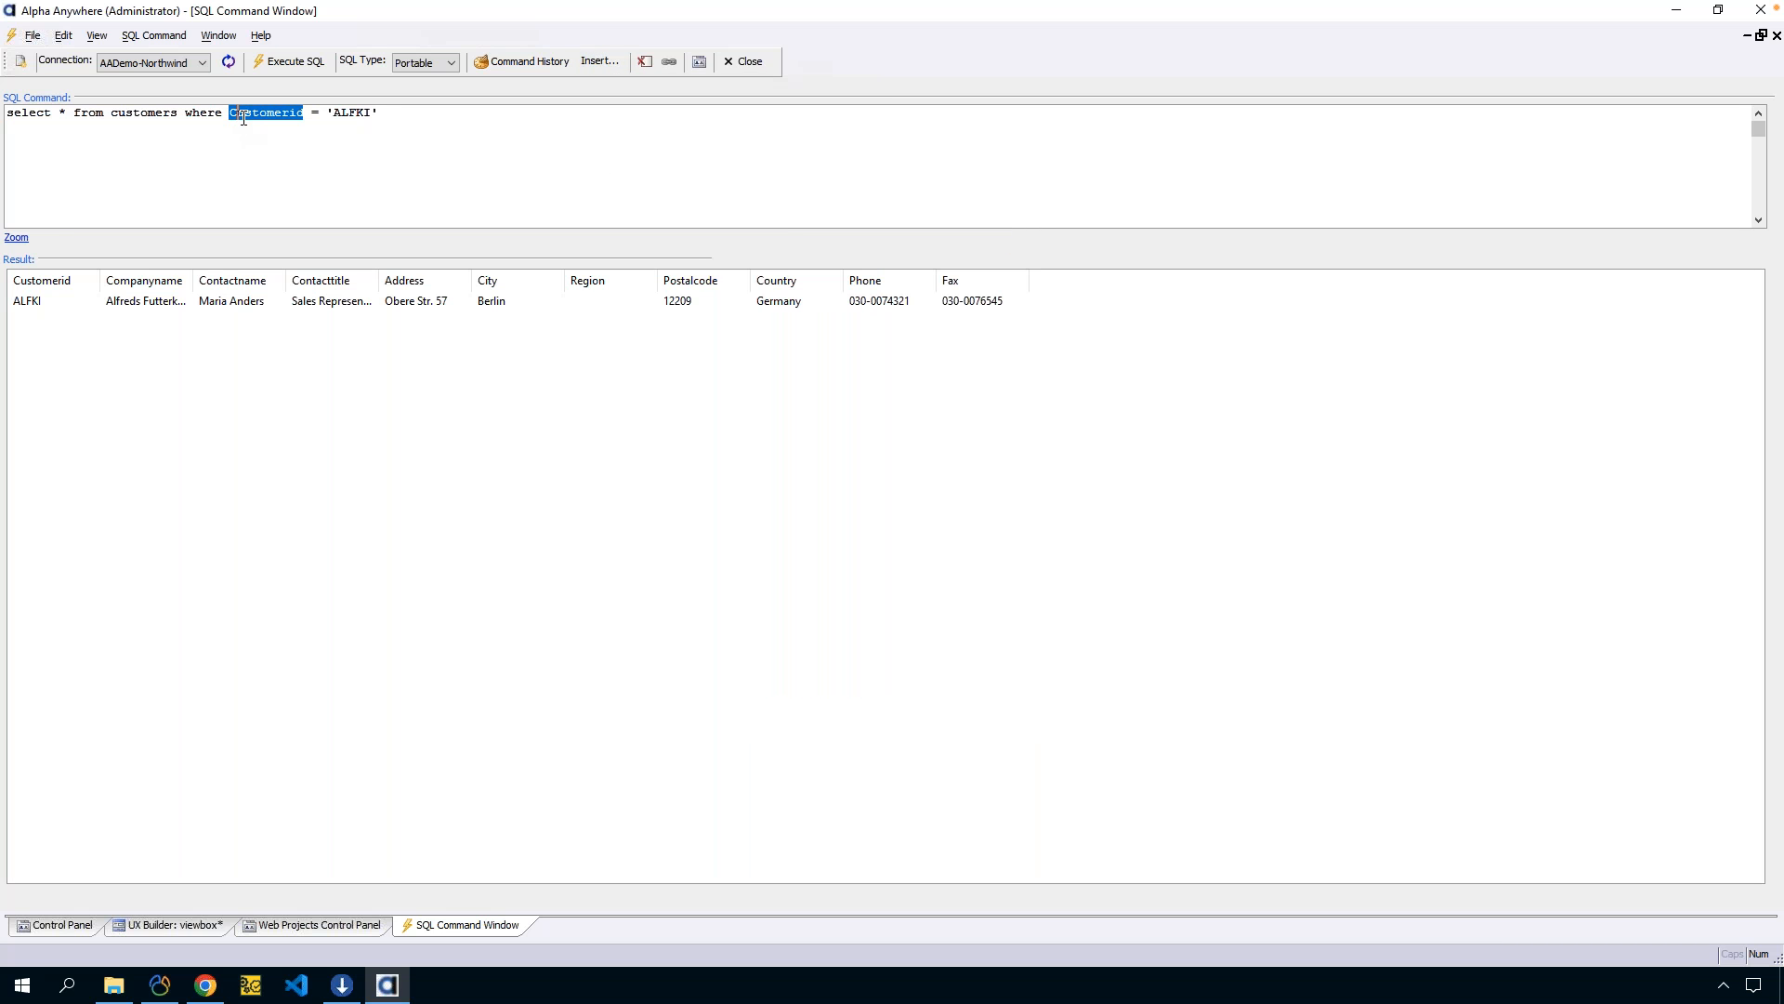
pyautogui.press('Delete')
pyautogui.click(591, 63)
pyautogui.click(763, 287)
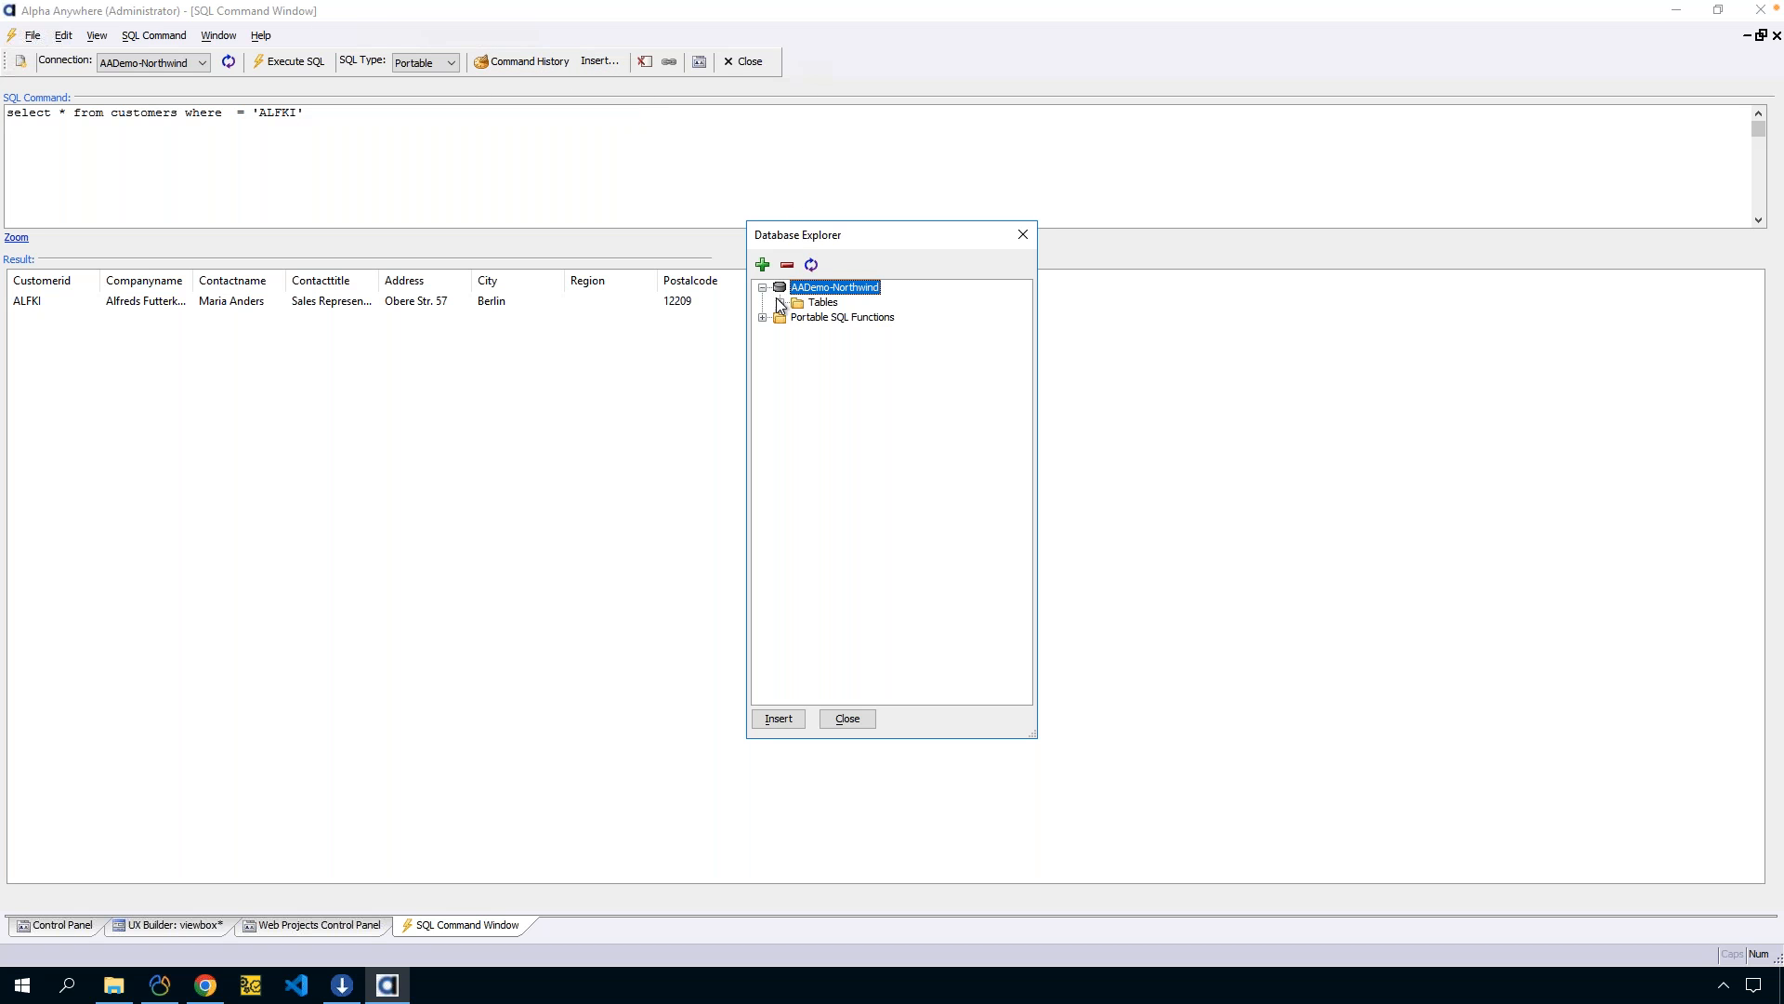
pyautogui.click(780, 302)
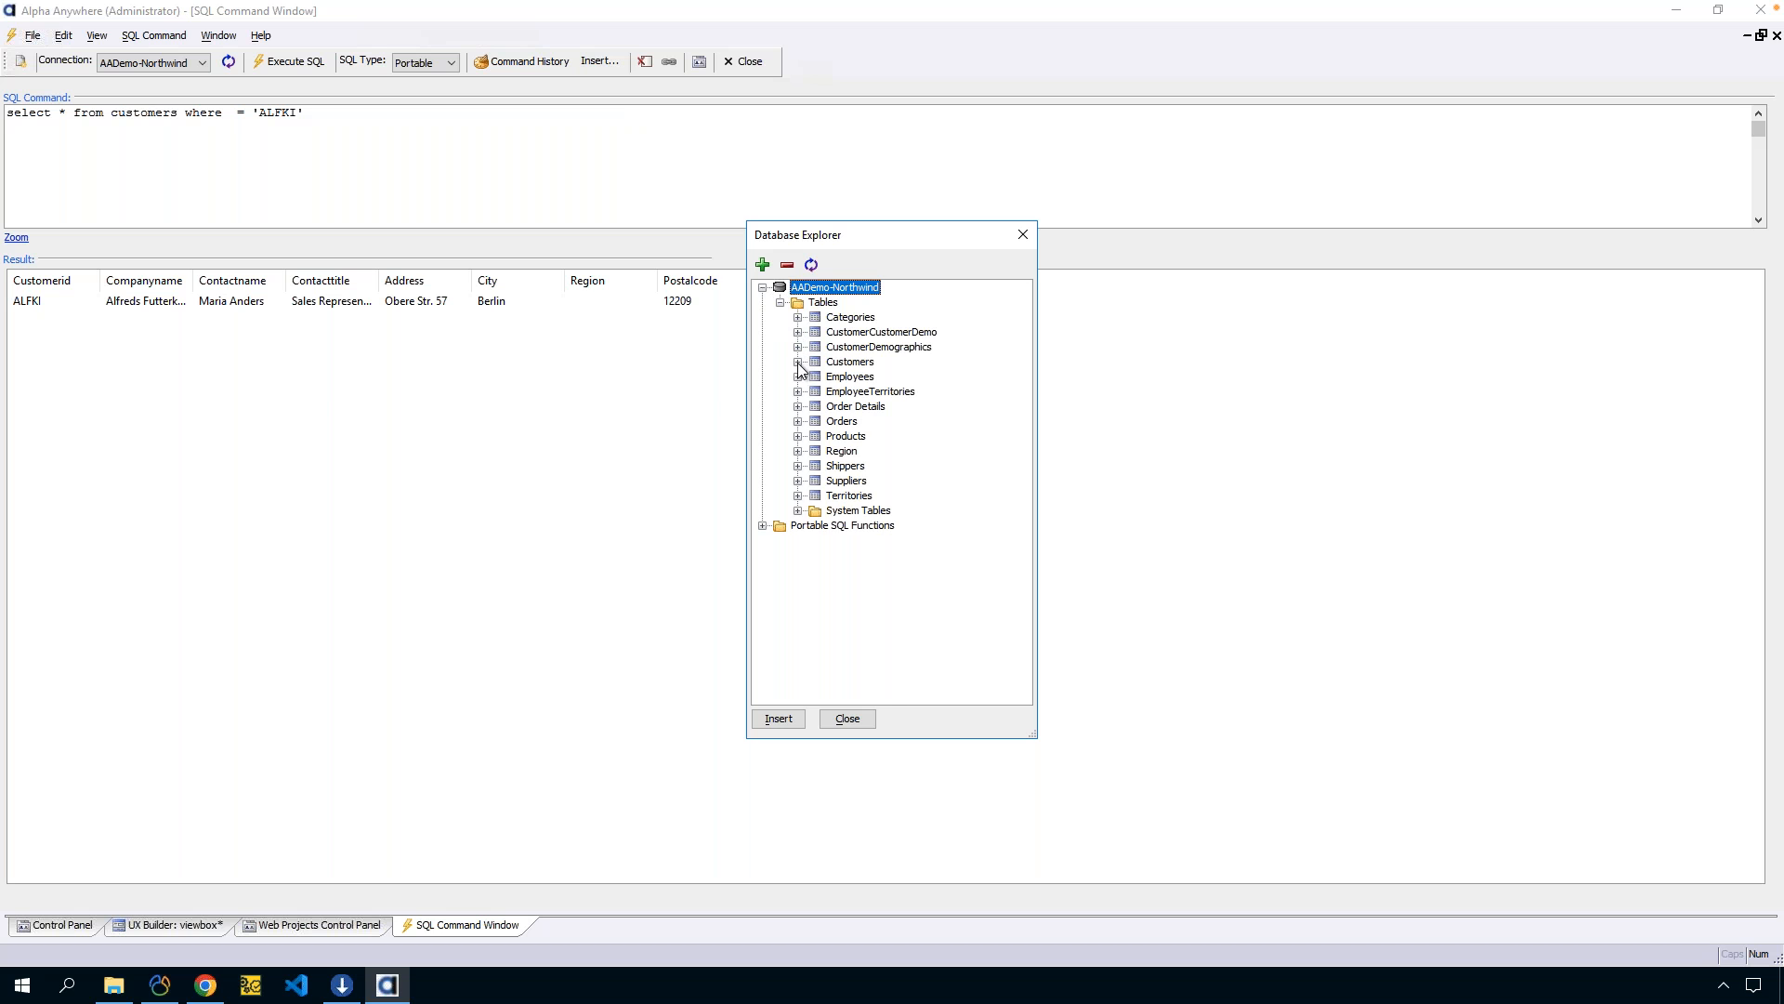
pyautogui.click(797, 361)
pyautogui.click(859, 377)
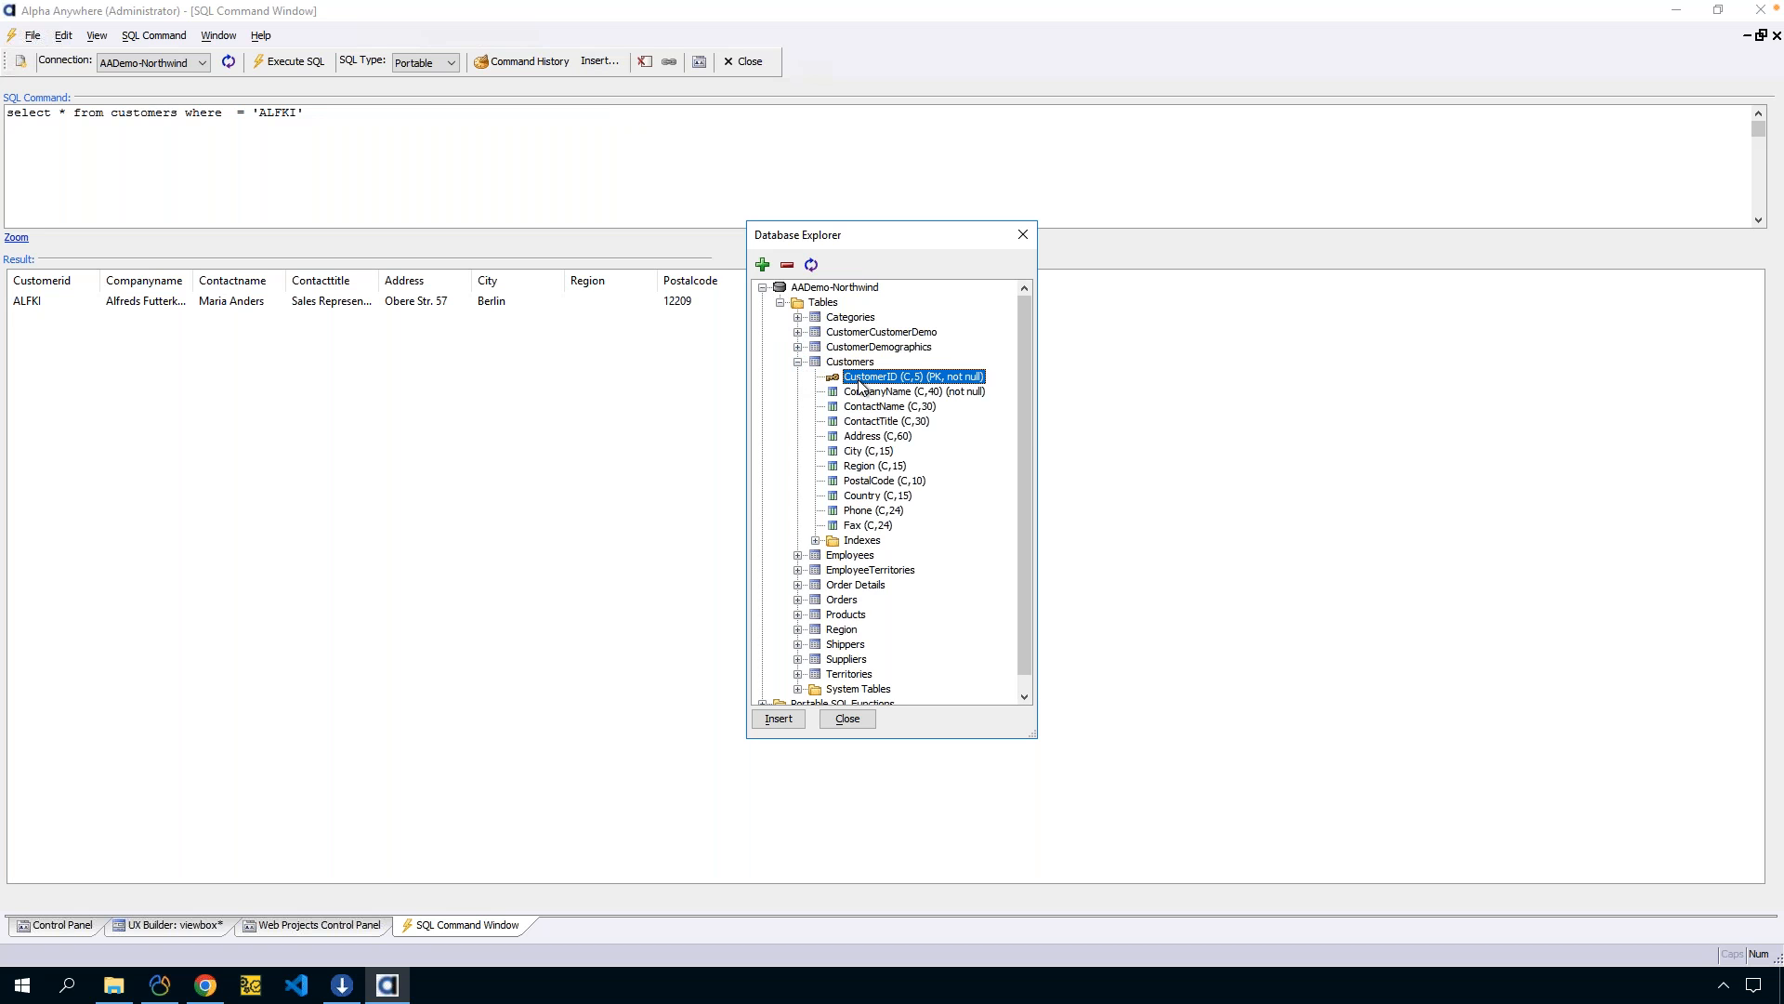
pyautogui.click(773, 719)
pyautogui.click(1022, 233)
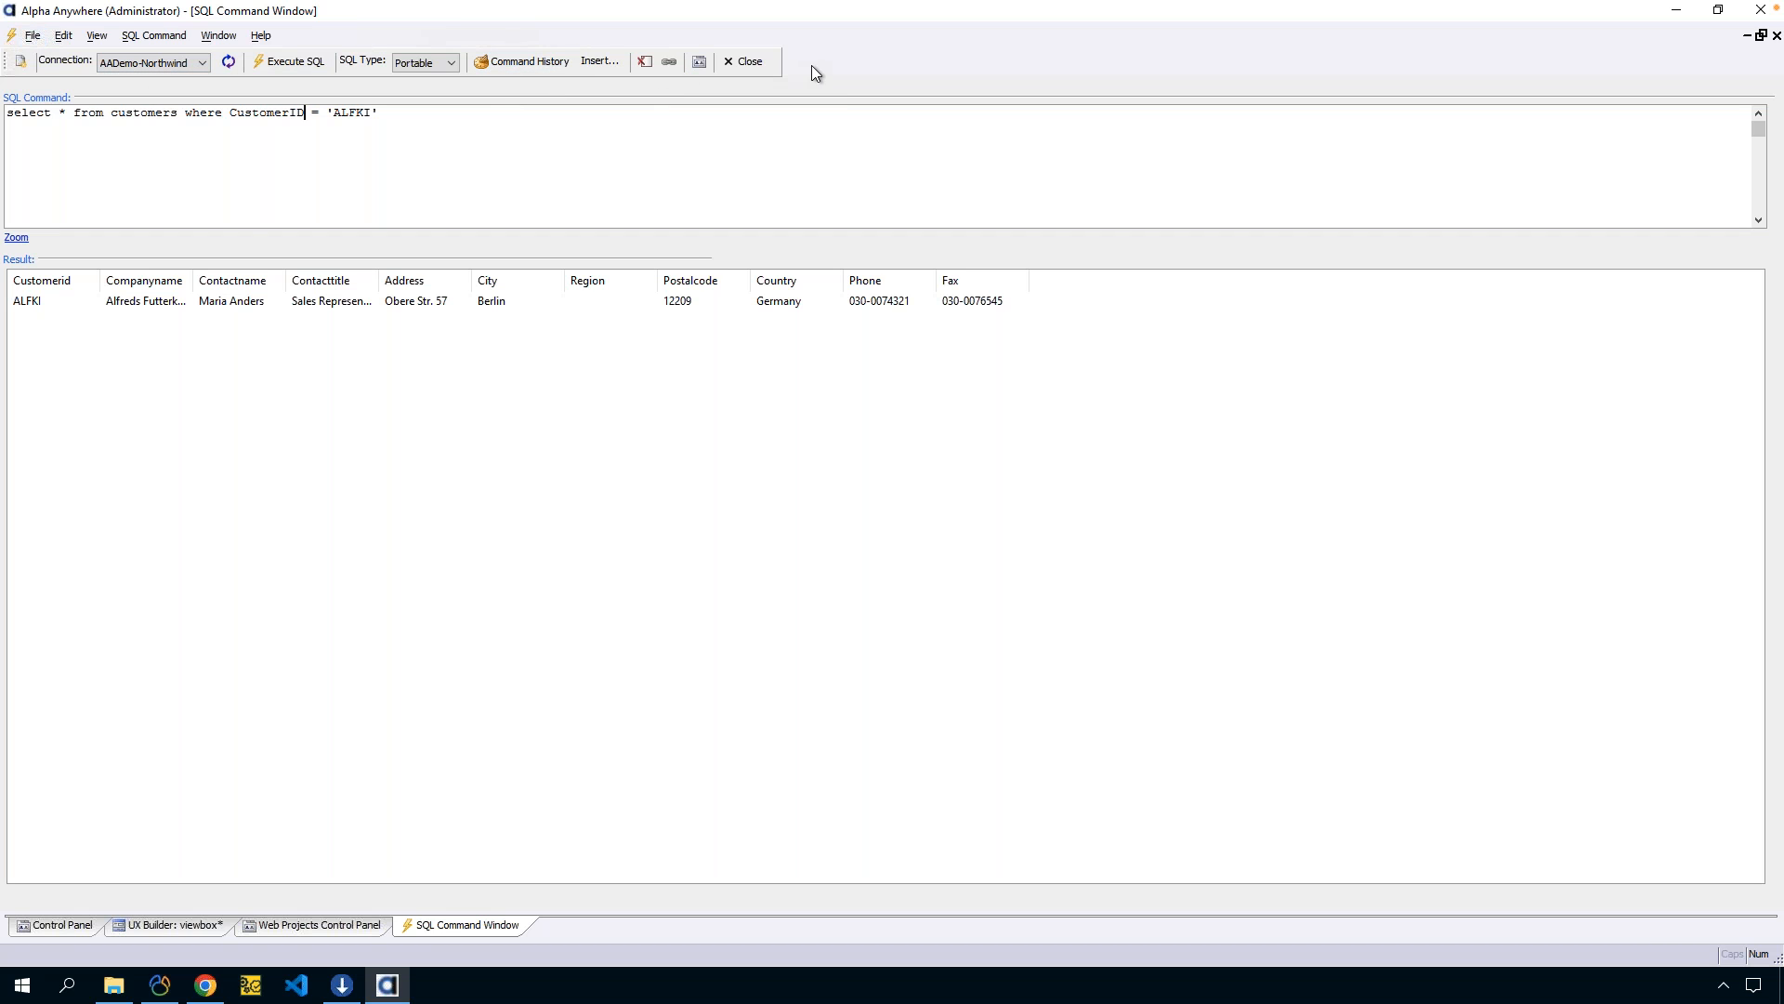
pyautogui.click(742, 61)
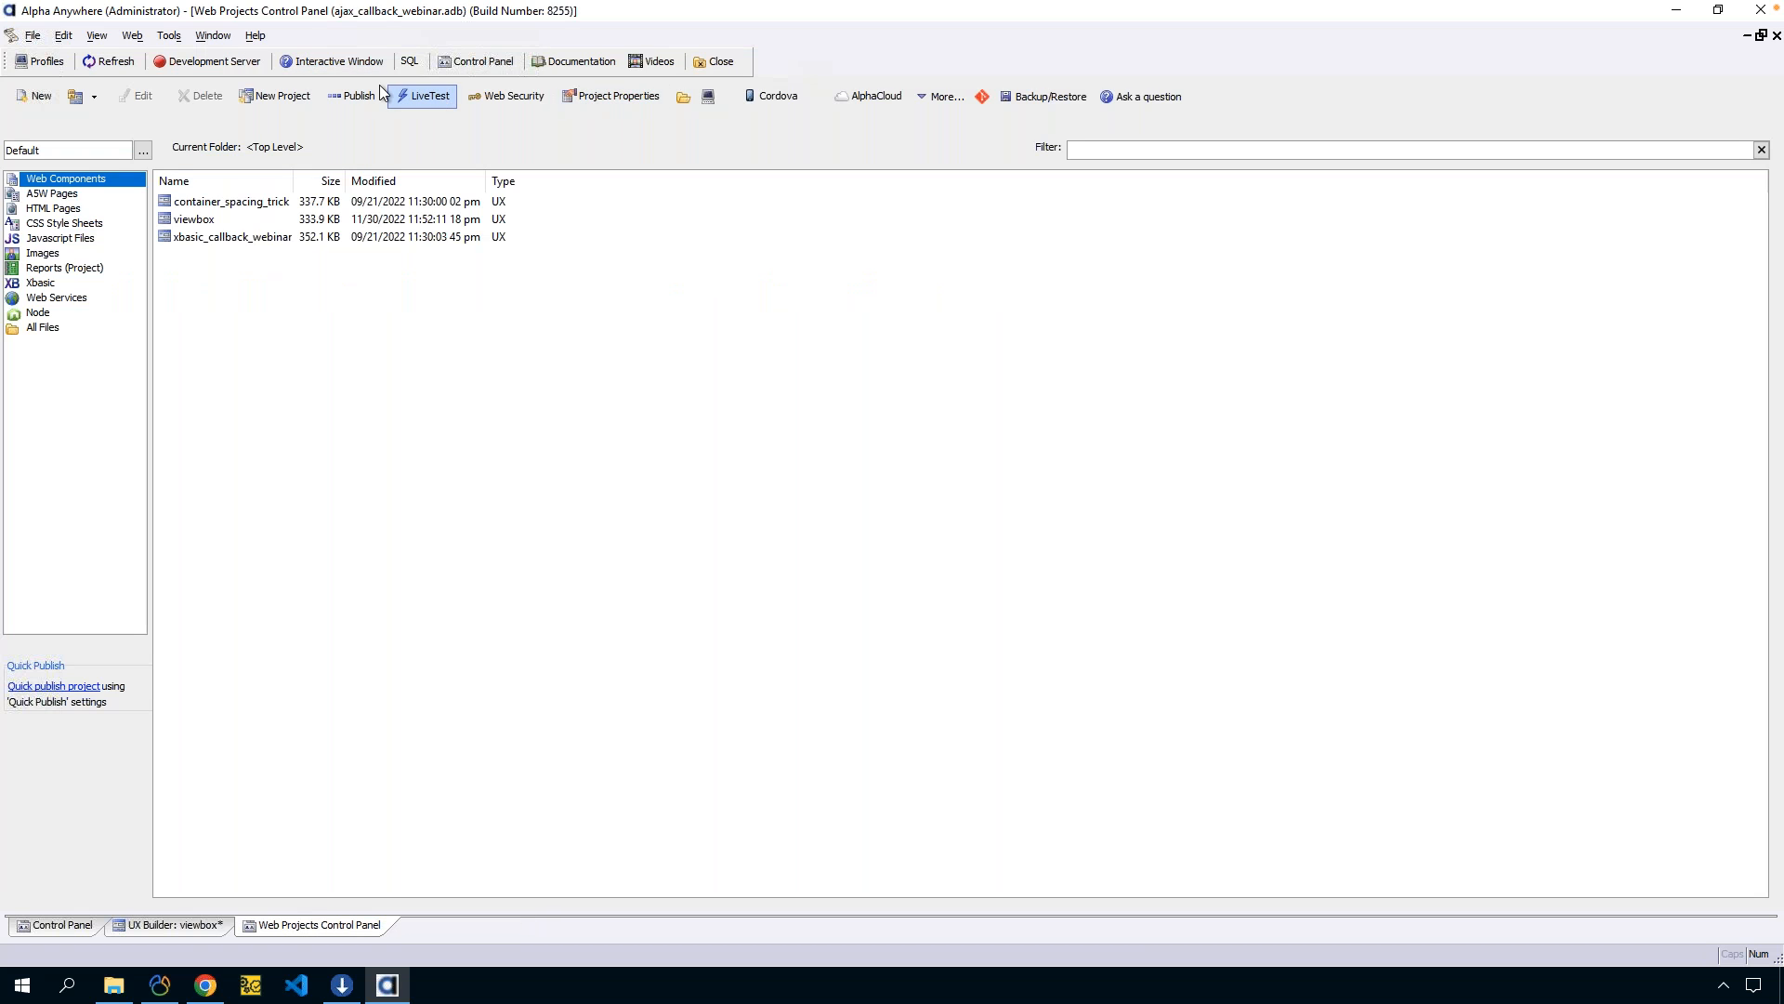
# Open the SQL Query Genie and check its connection list, keeping AADemo-Northwind.
pyautogui.click(409, 62)
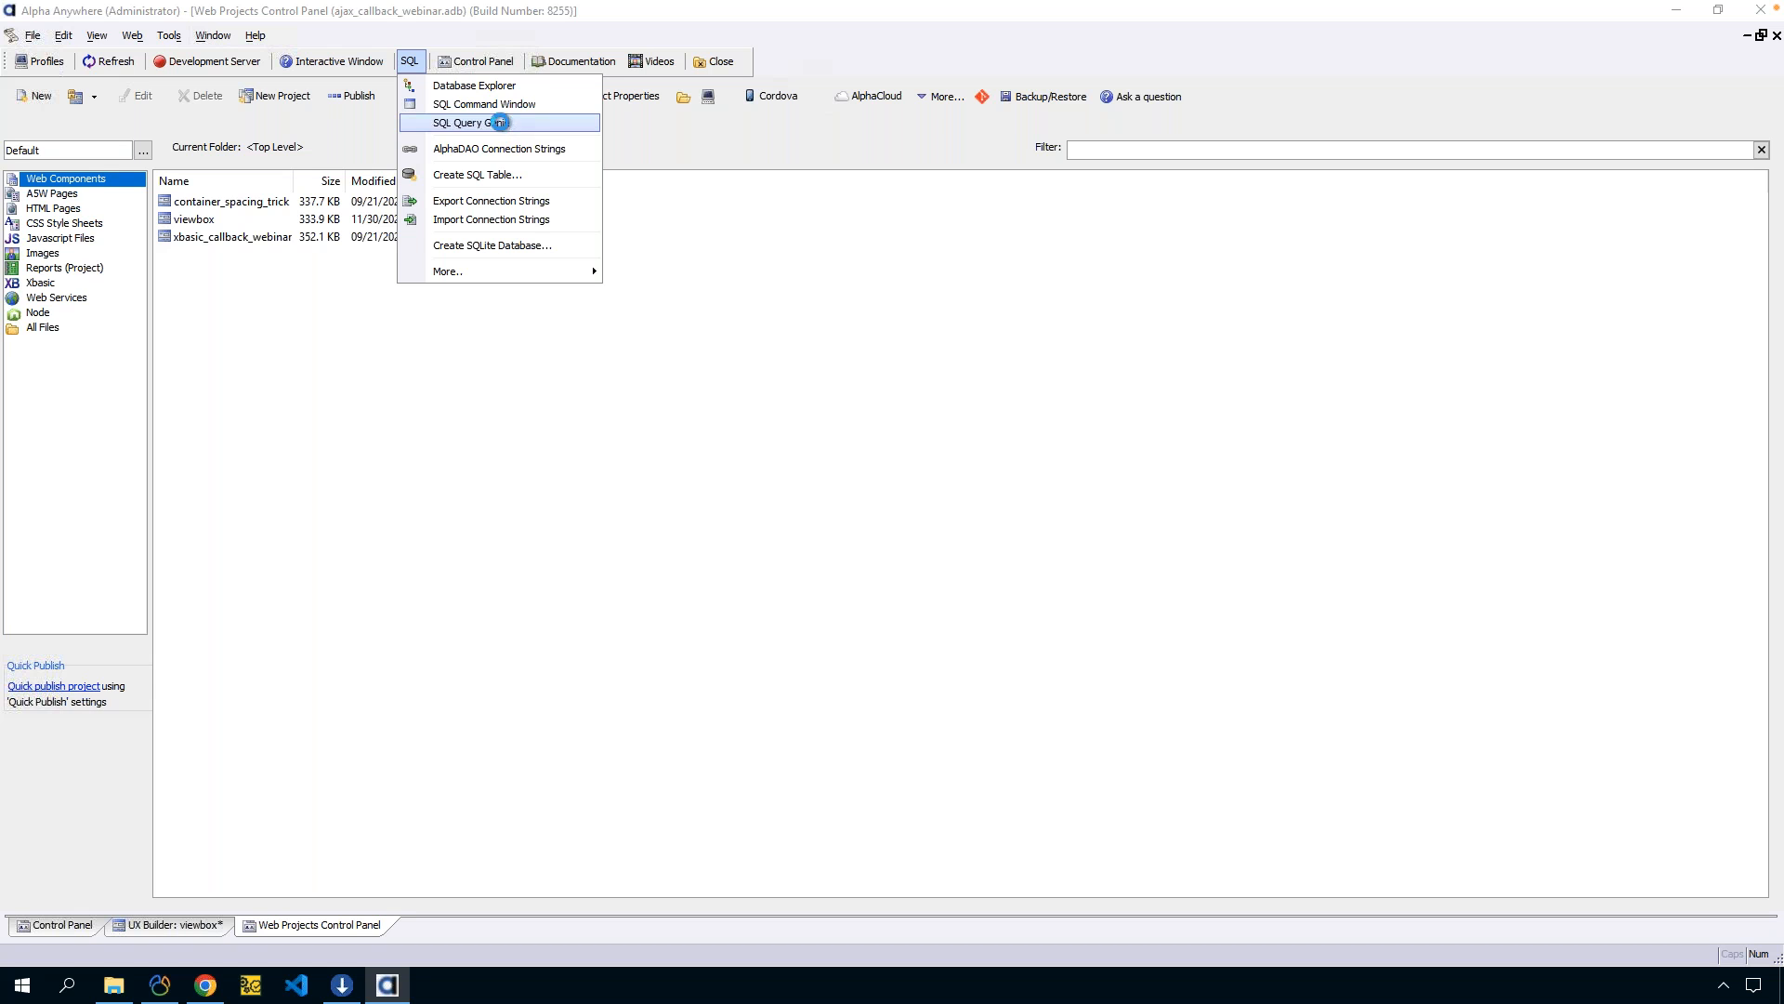
pyautogui.click(501, 122)
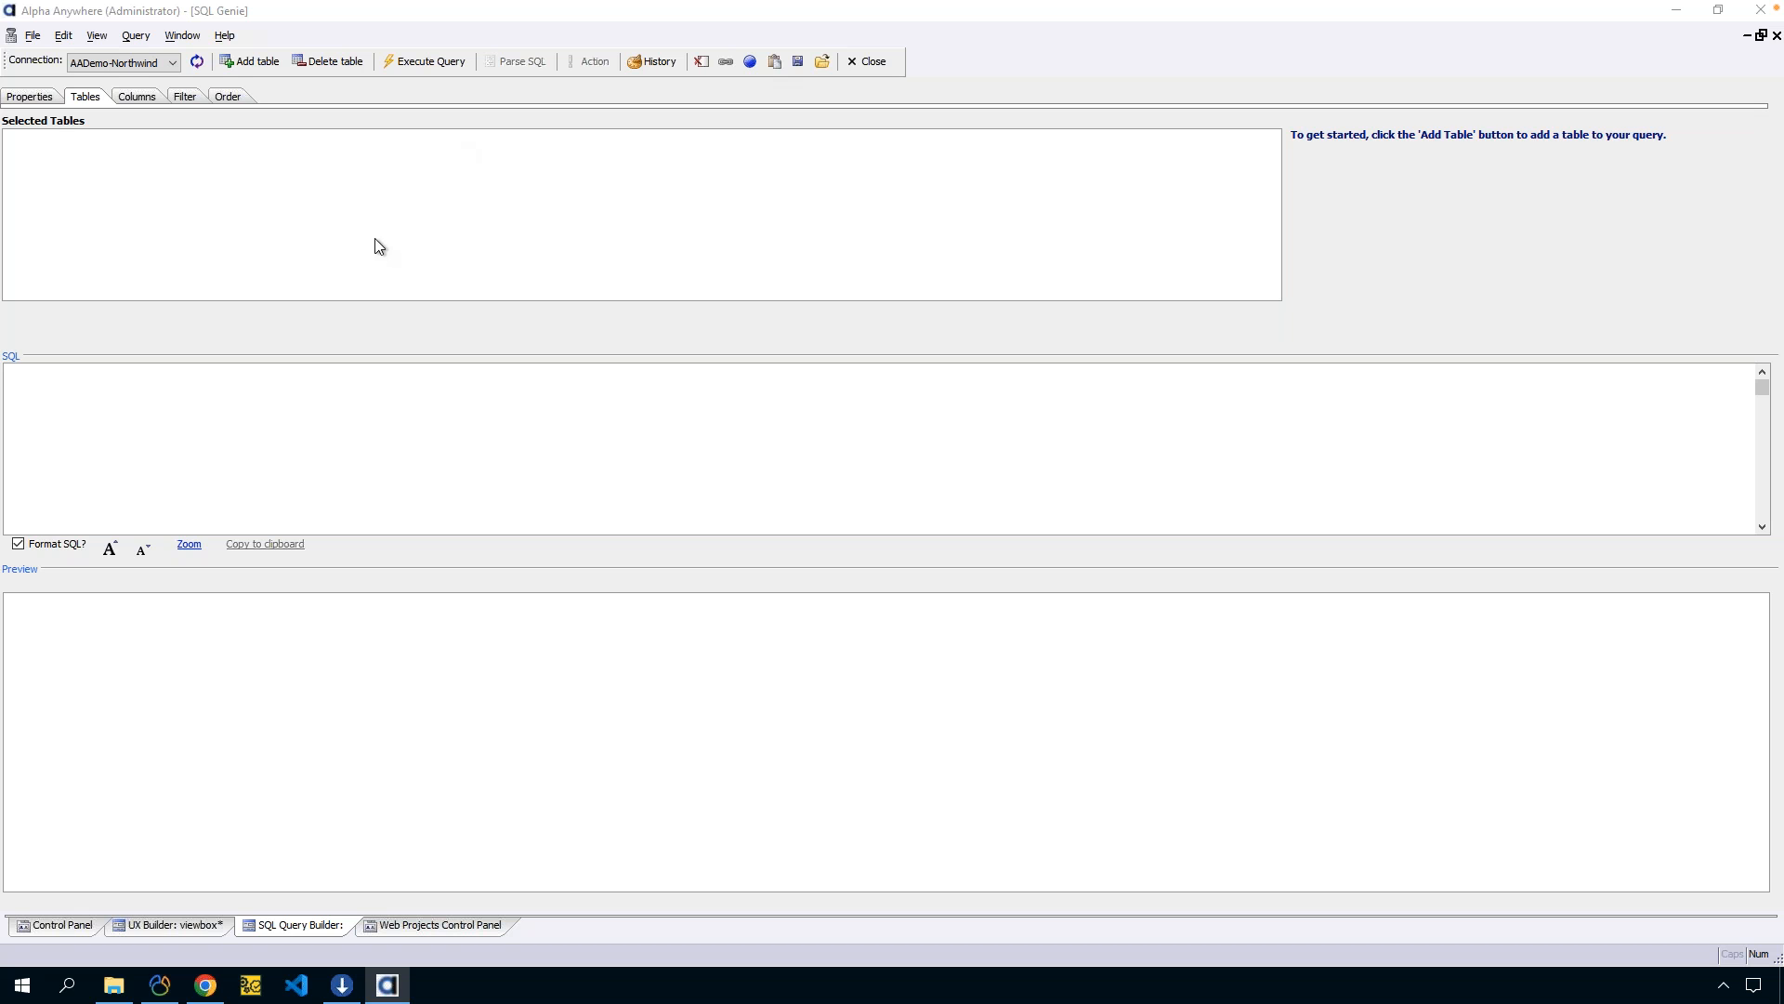
pyautogui.click(164, 63)
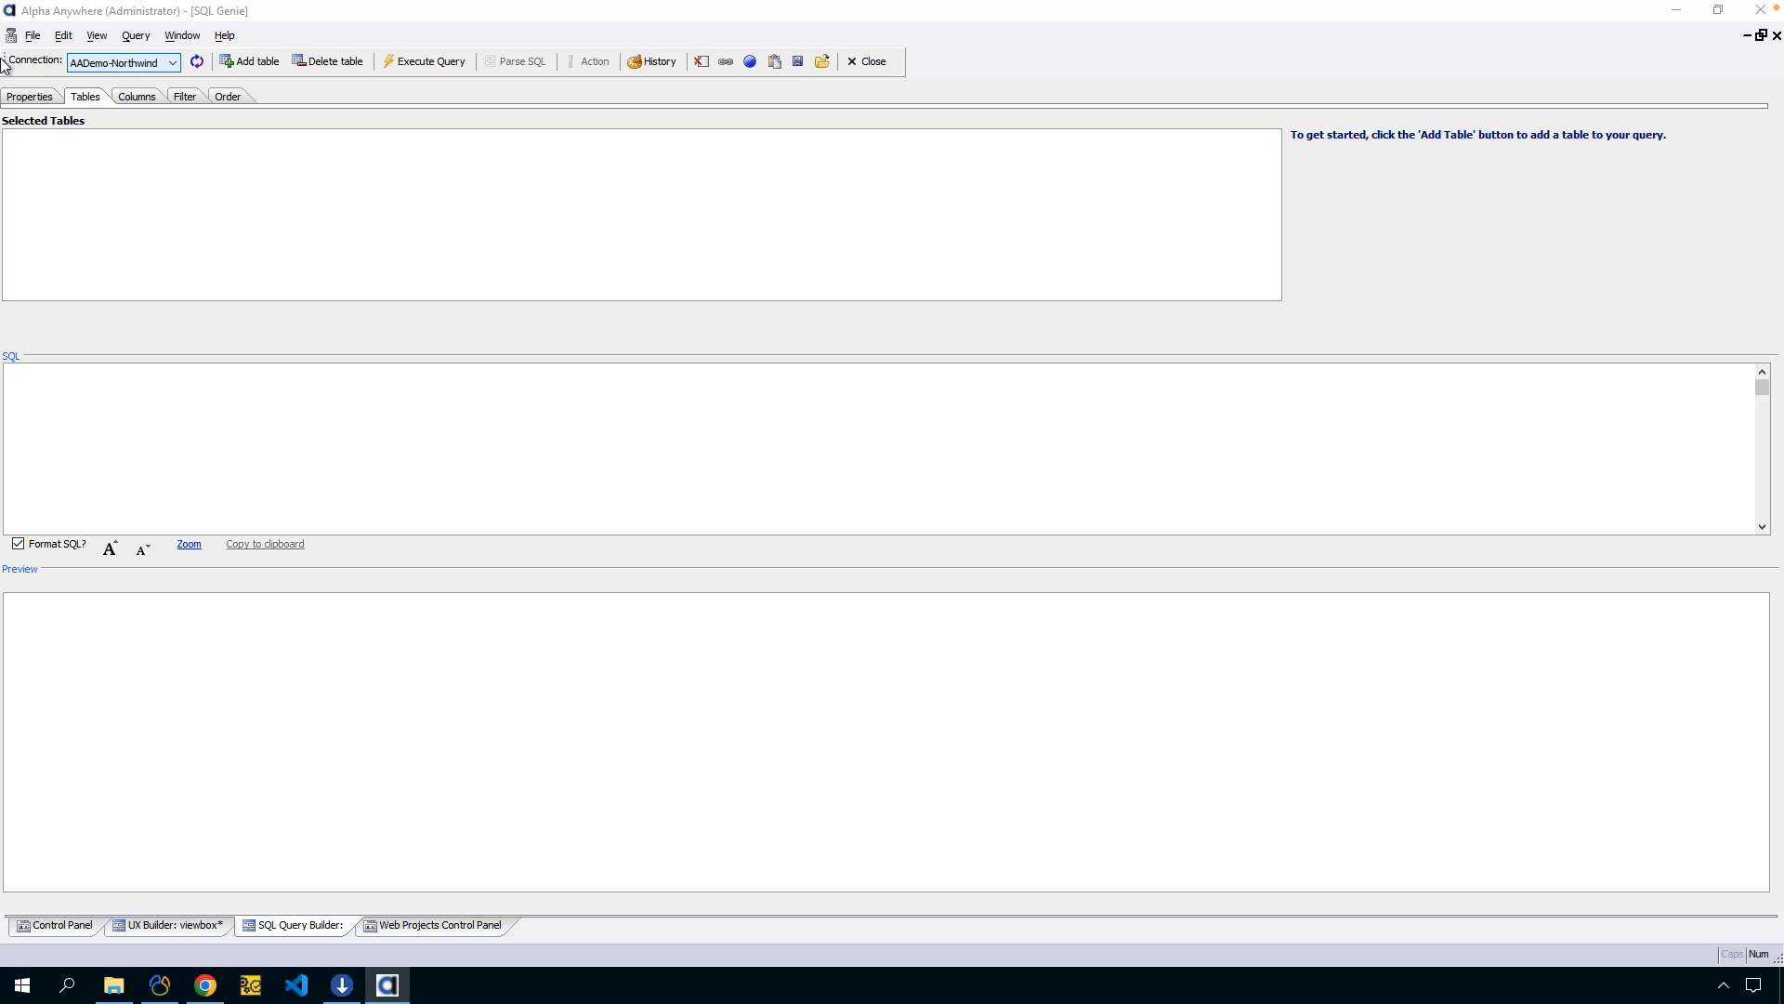
pyautogui.click(141, 63)
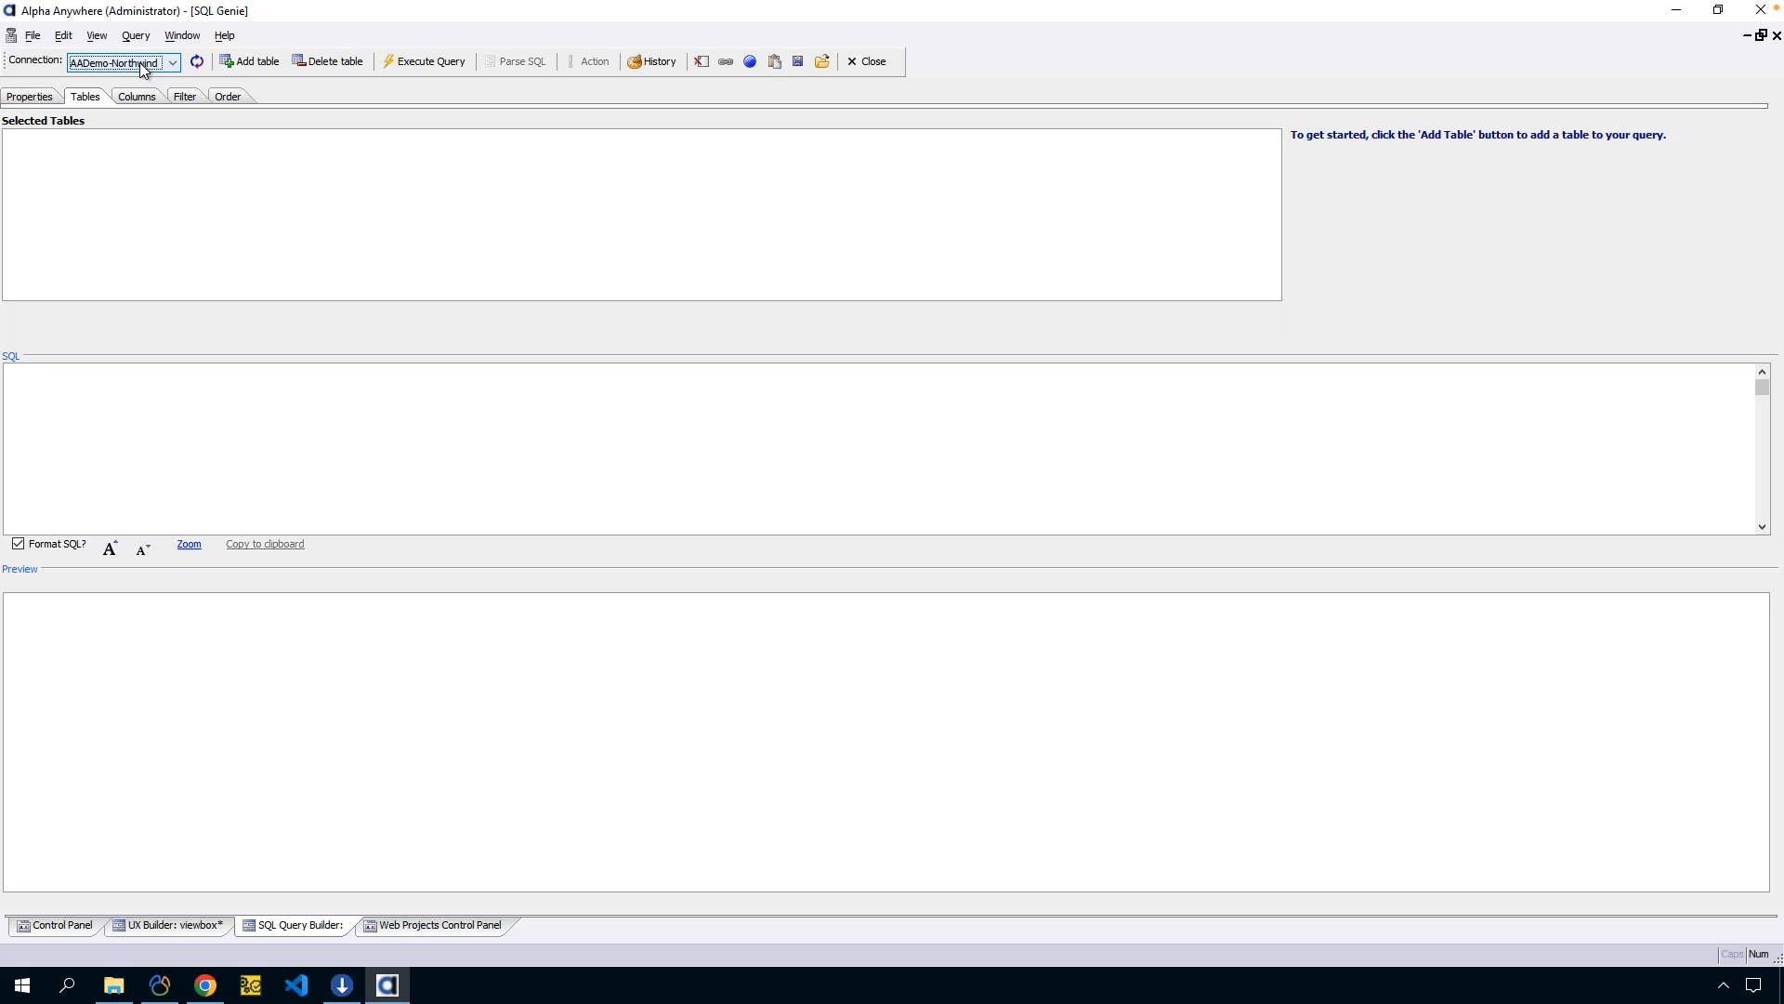
# Add the Customers table to the query with the alias Customers and execute the query.
pyautogui.click(266, 62)
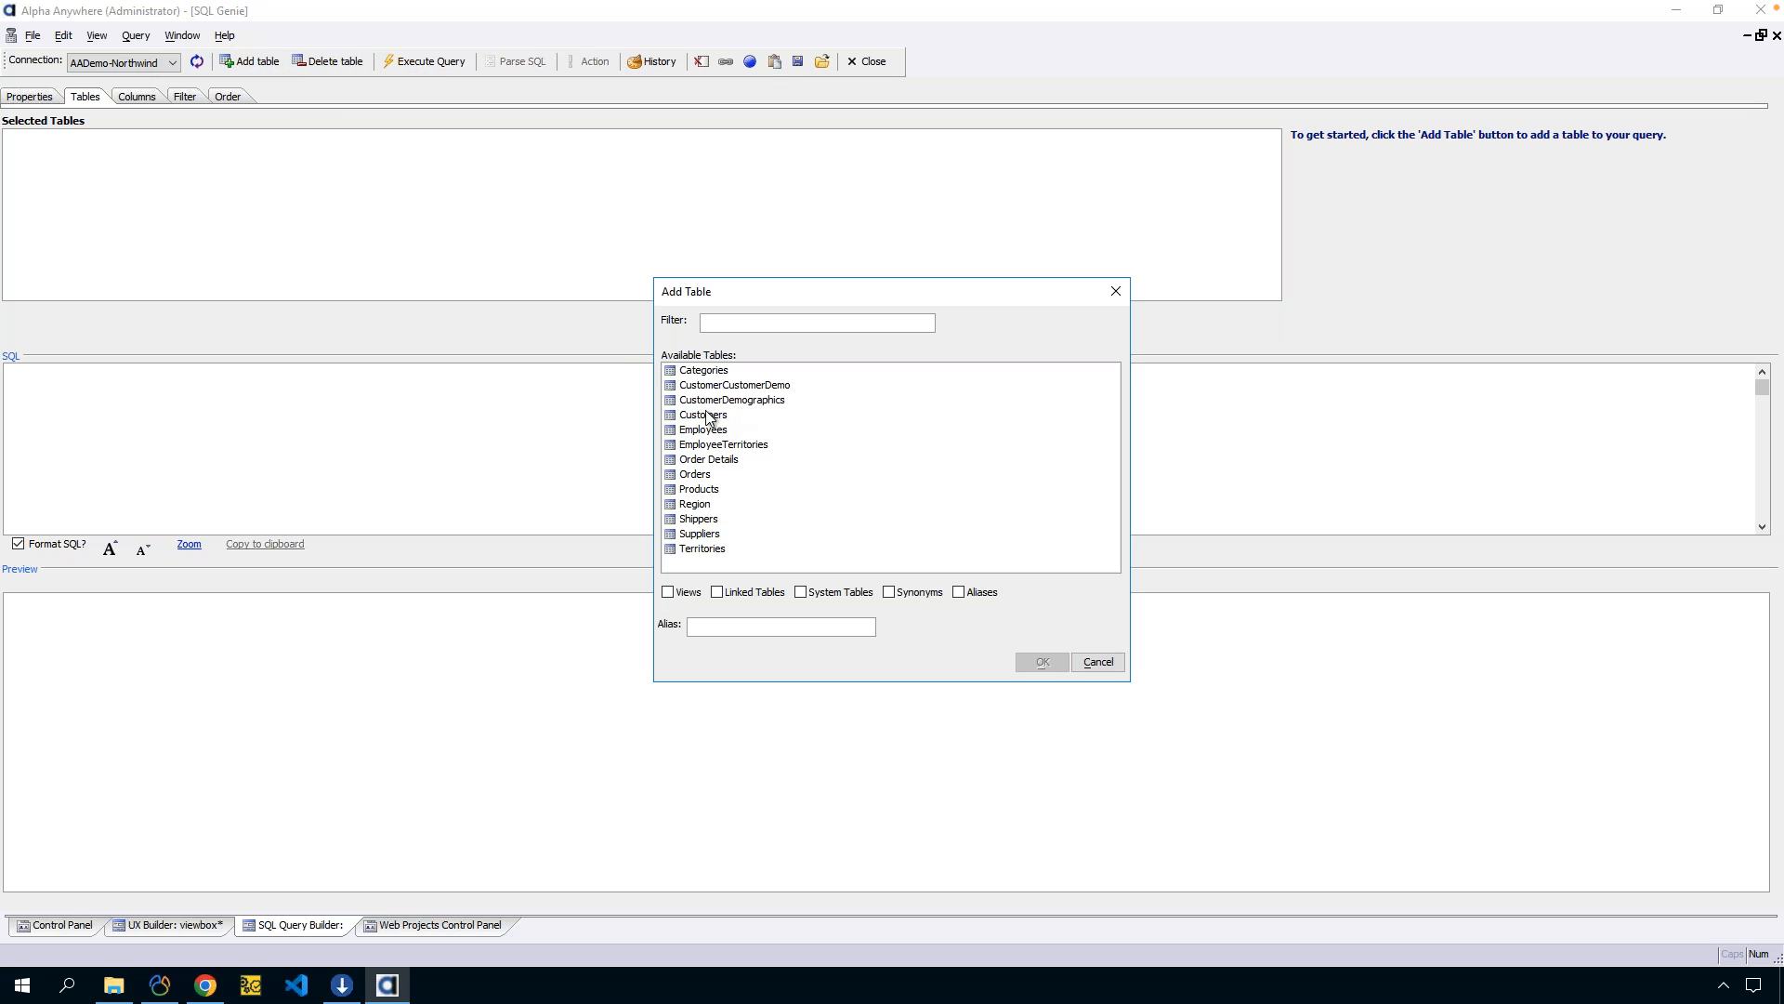
pyautogui.click(709, 416)
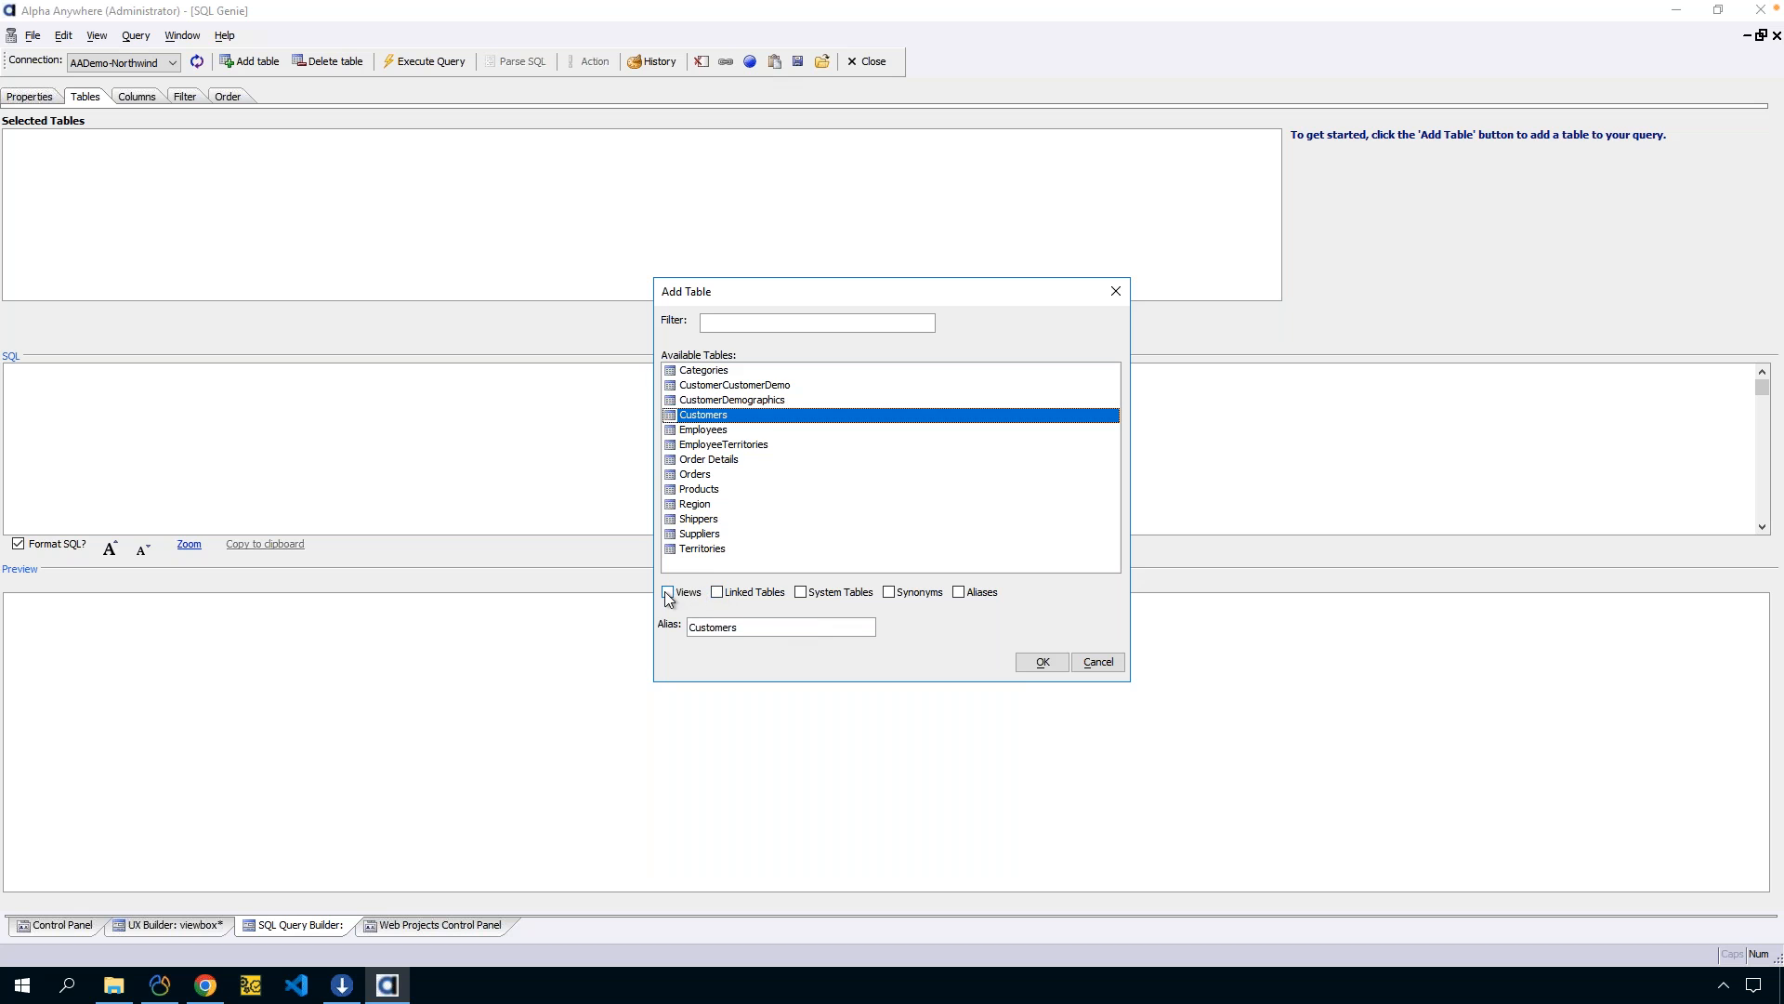
pyautogui.click(1041, 662)
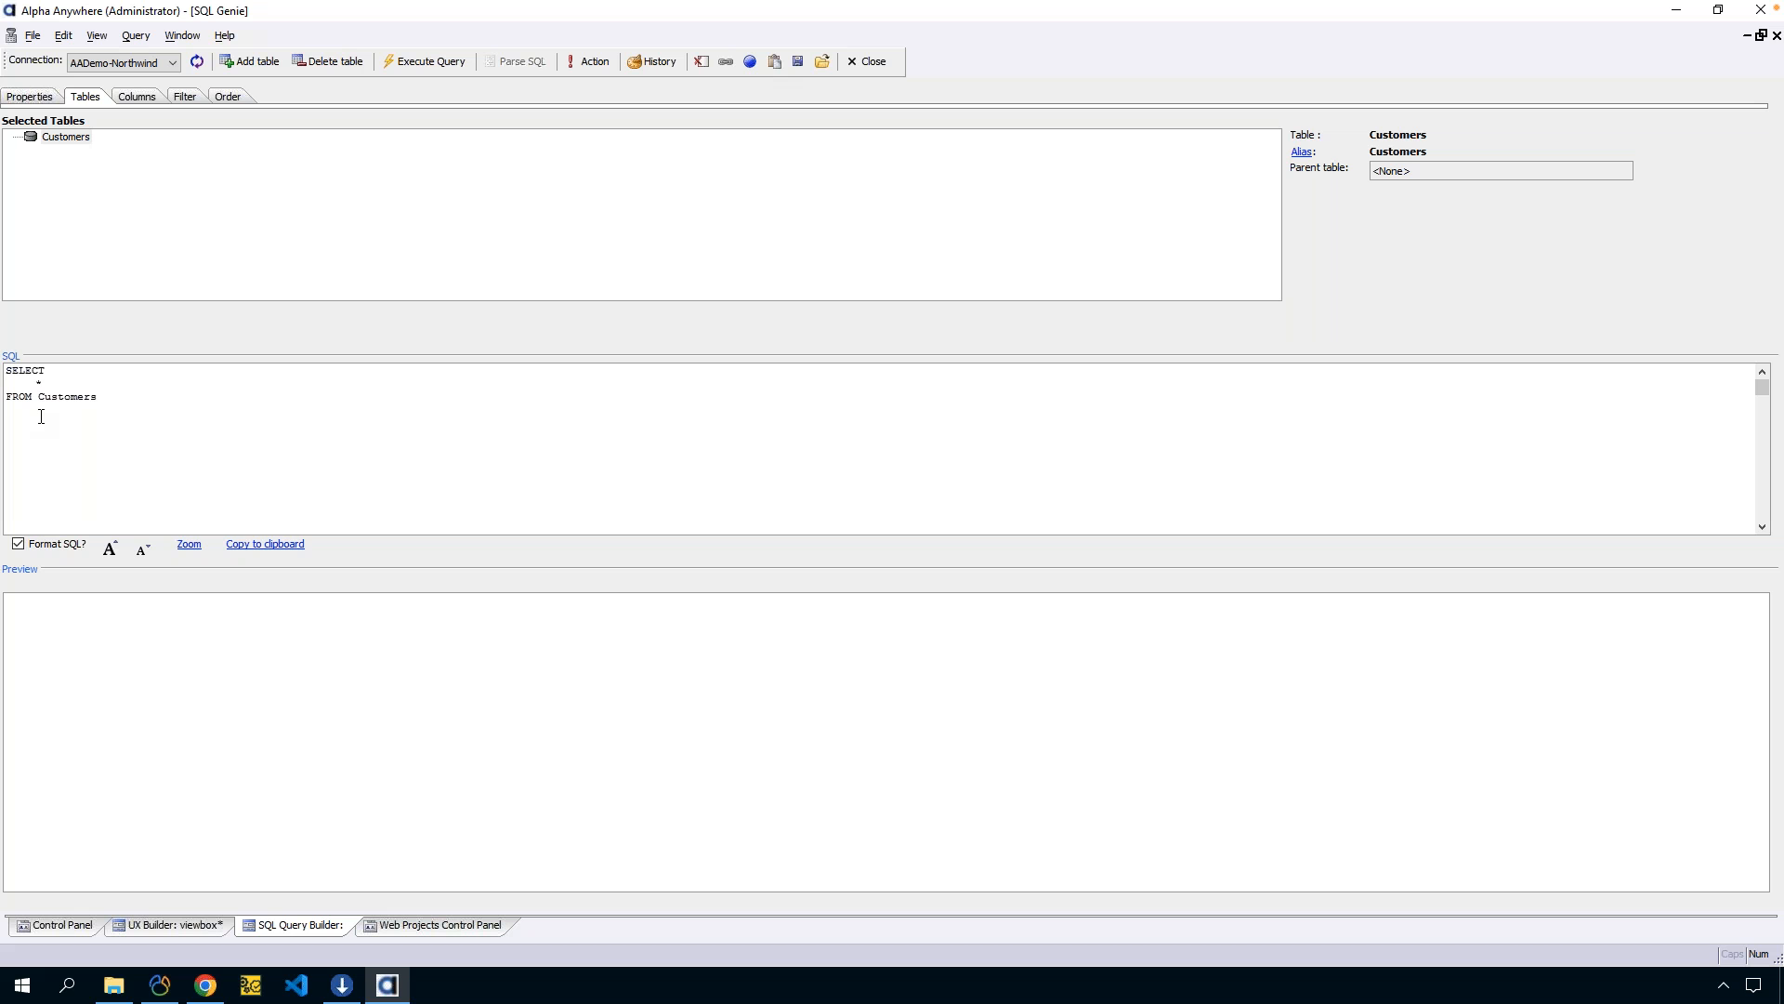
pyautogui.click(438, 63)
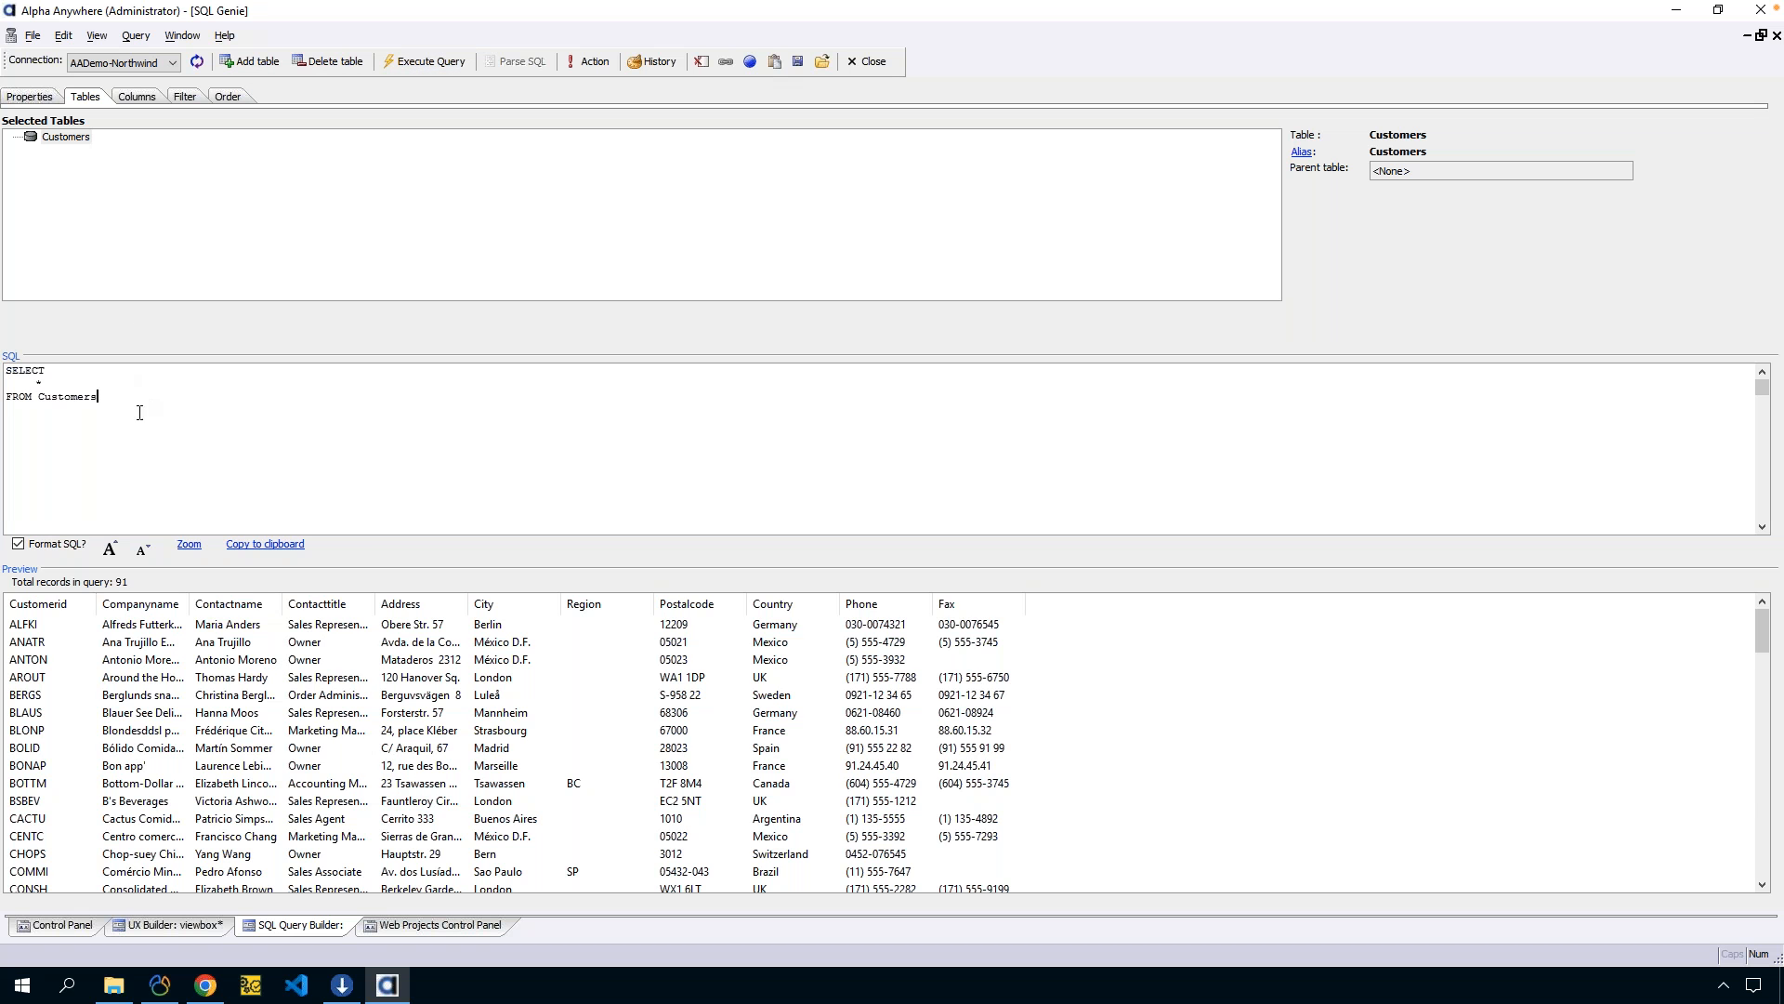
# Replace the all-columns selection with CustomerID, CompanyName and ContactName, execute the query and highlight its SQL text.
pyautogui.click(138, 158)
pyautogui.click(131, 98)
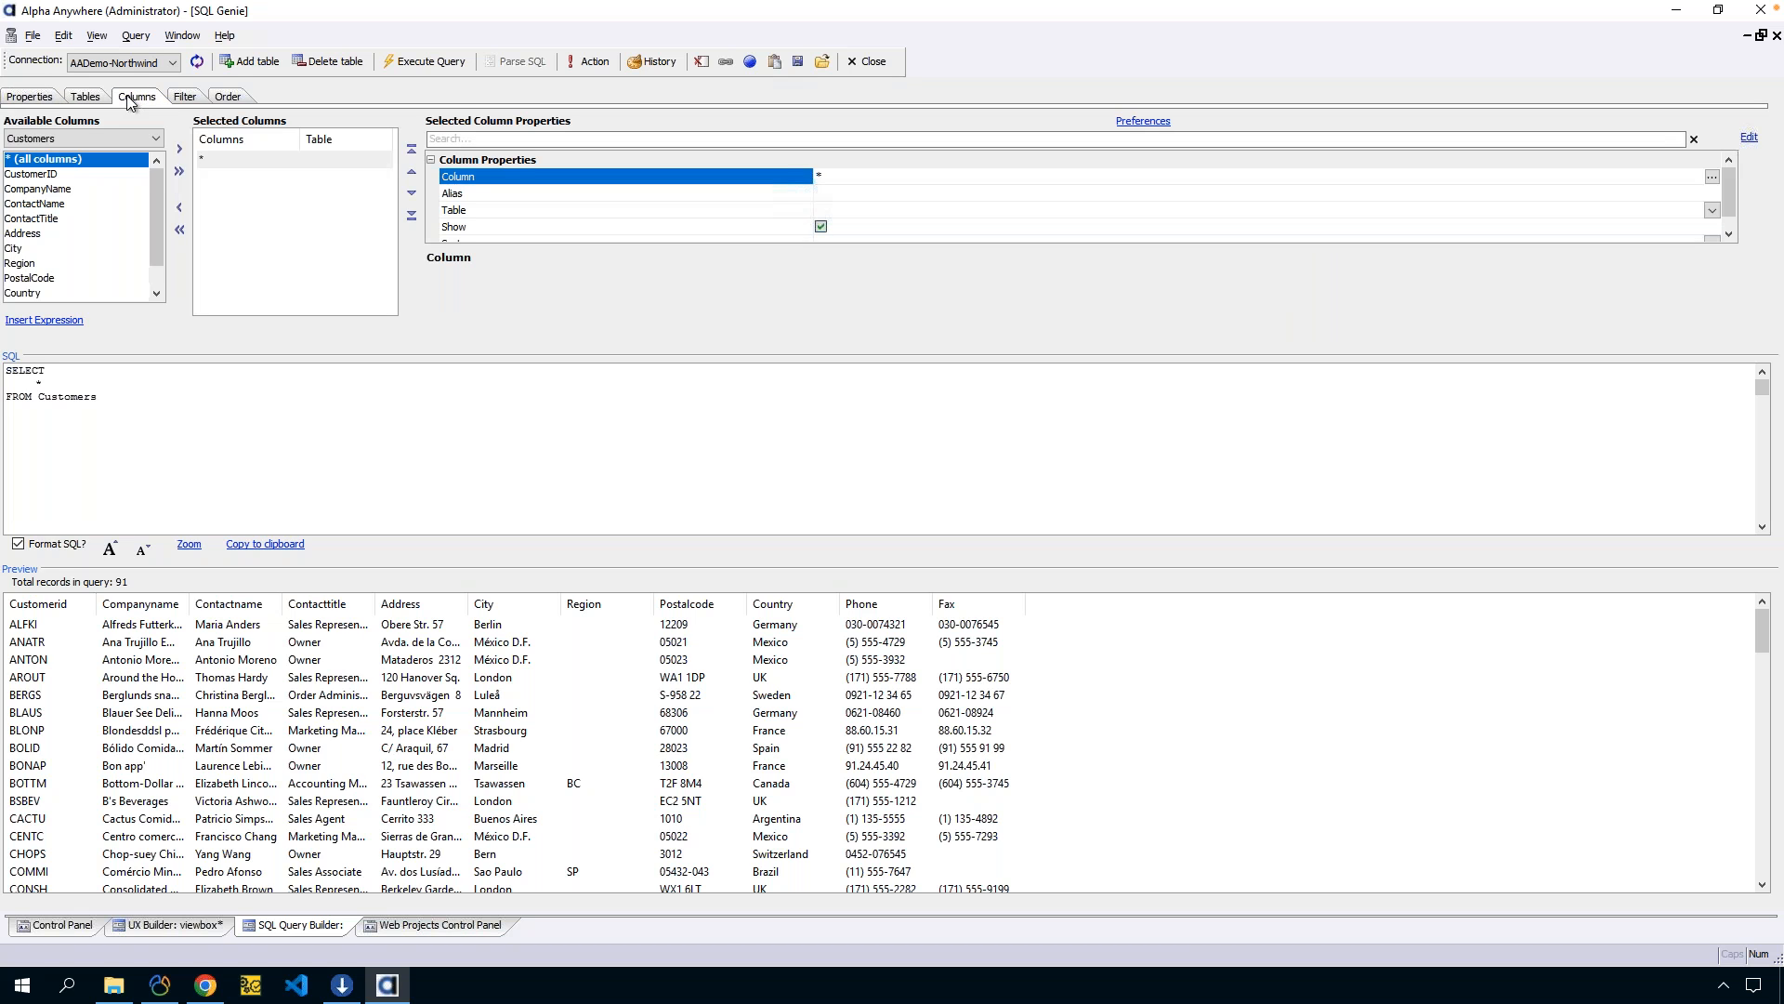
pyautogui.click(225, 160)
pyautogui.click(179, 230)
pyautogui.doubleClick(68, 176)
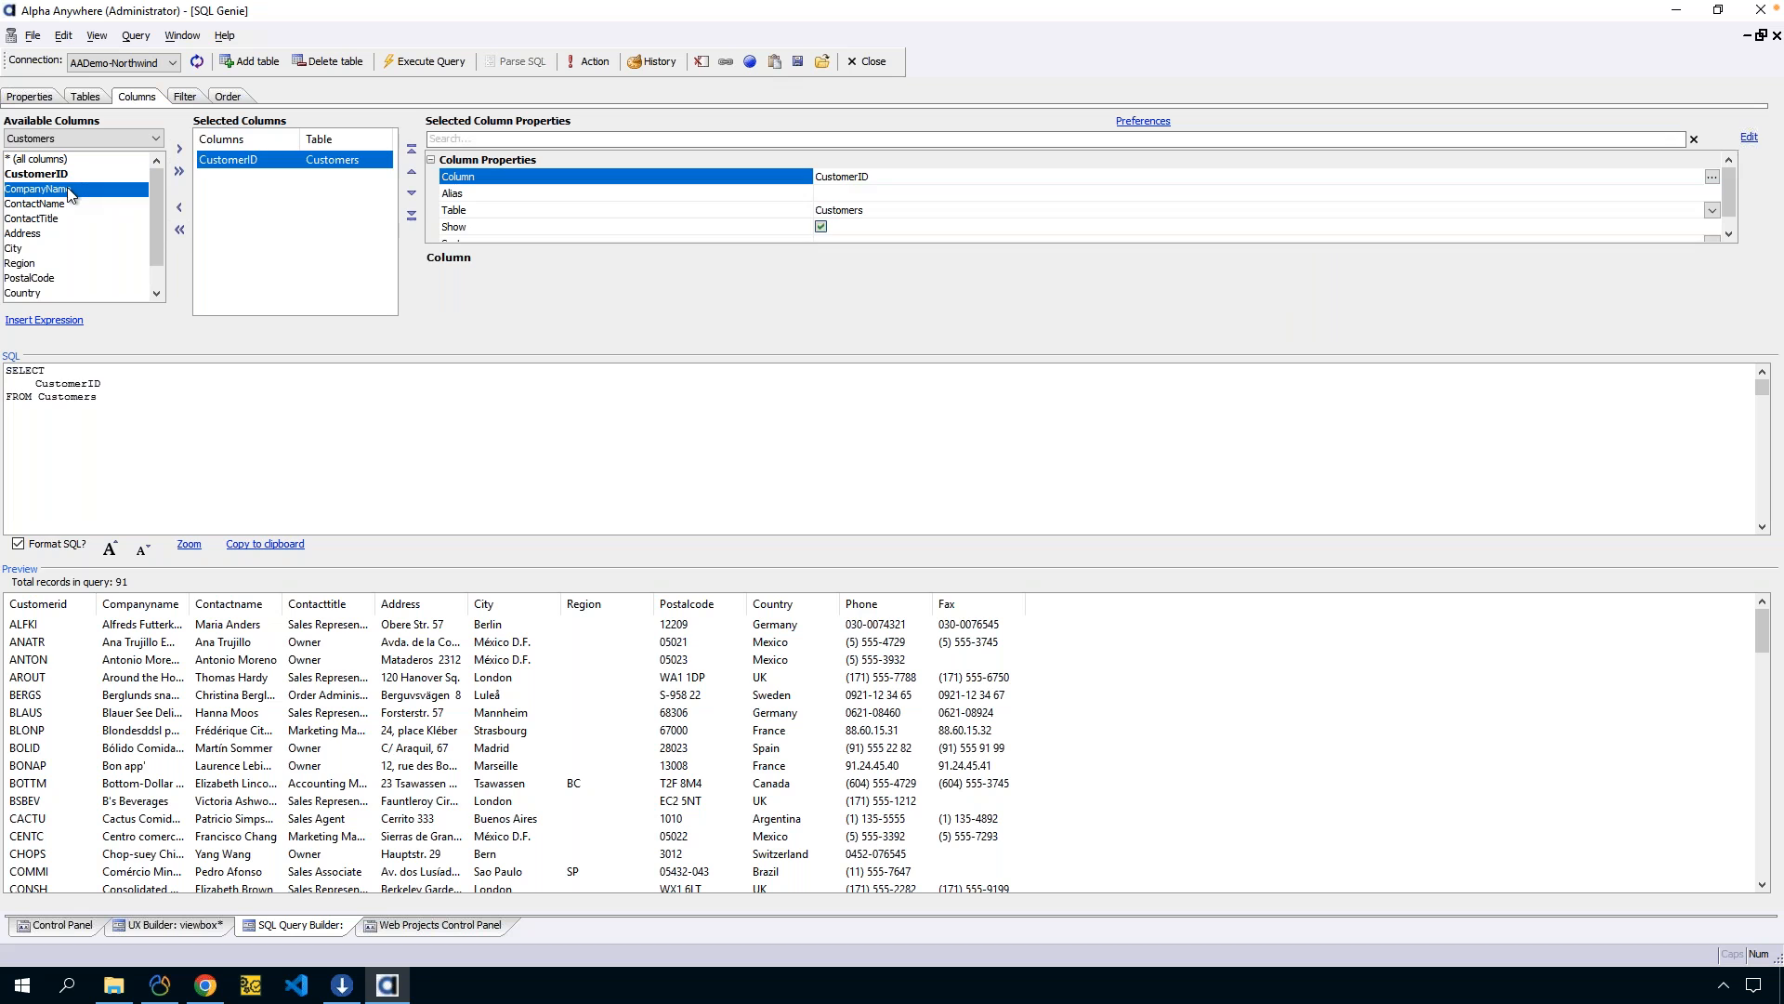
pyautogui.doubleClick(68, 190)
pyautogui.doubleClick(65, 206)
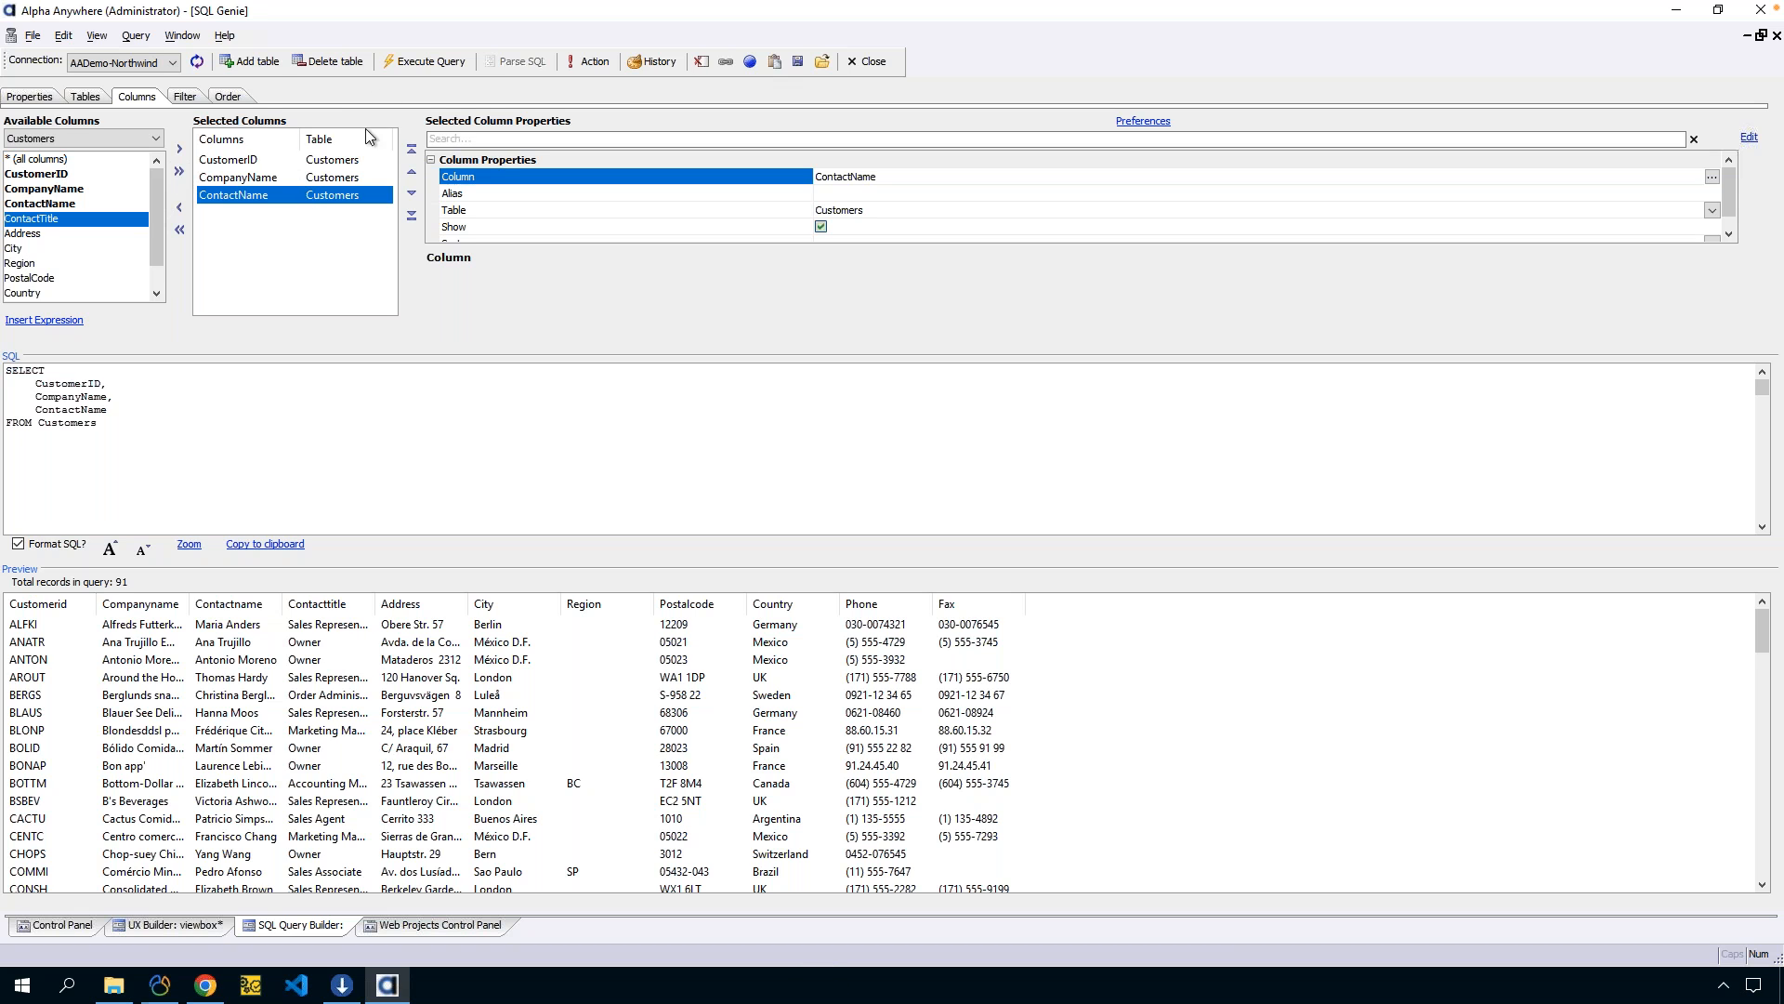
pyautogui.click(415, 58)
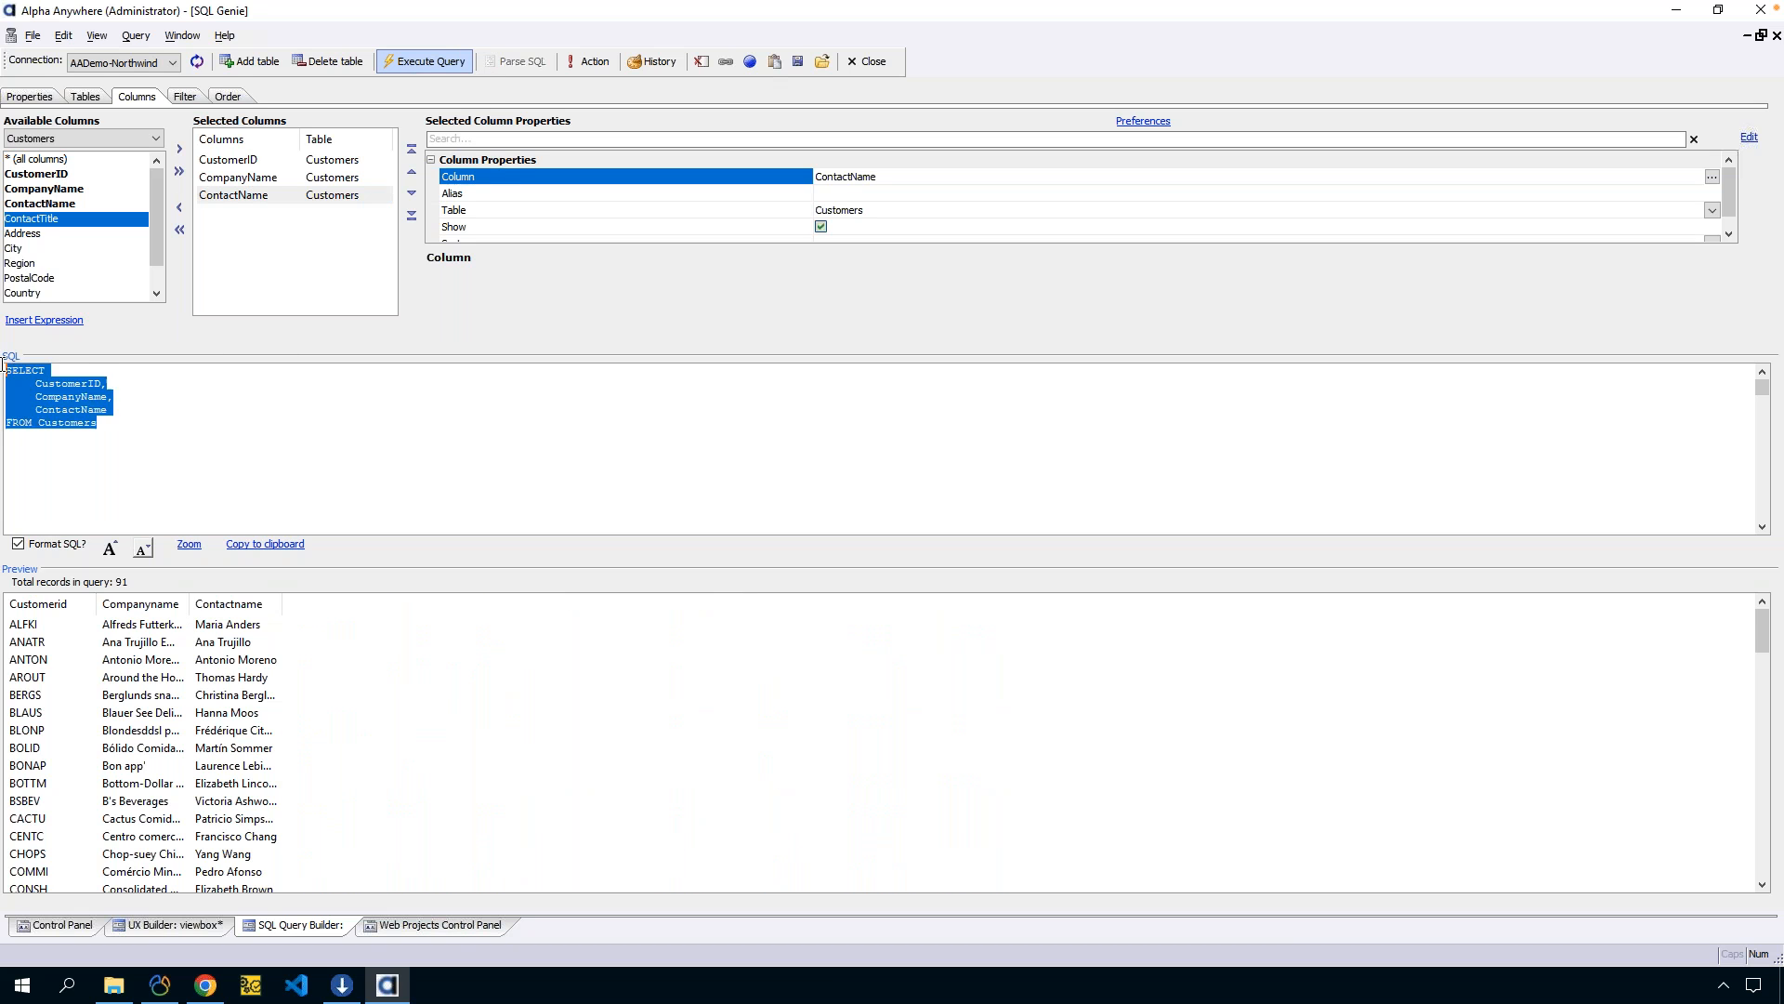
pyautogui.moveTo(6, 370); pyautogui.dragTo(154, 424)
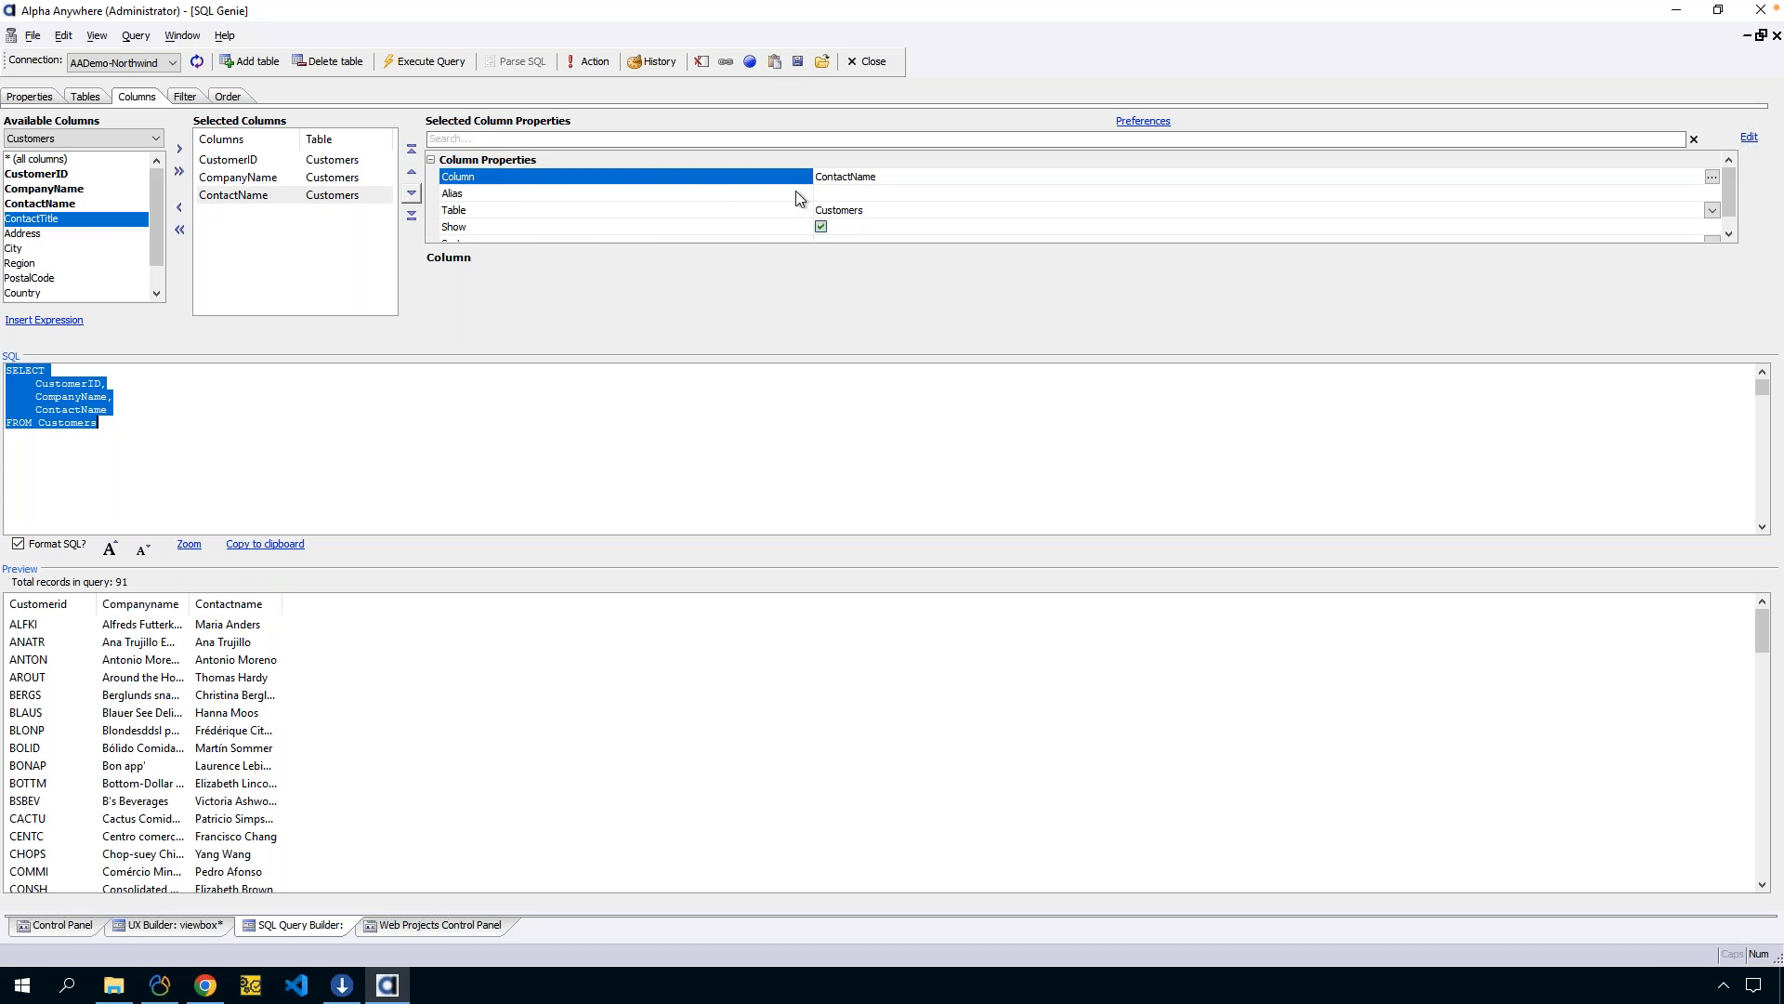
# Set the ContactName column's sort to 1-Ascending, execute the query and widen the Contactname column in the preview.
pyautogui.scroll(-1, 797, 197)
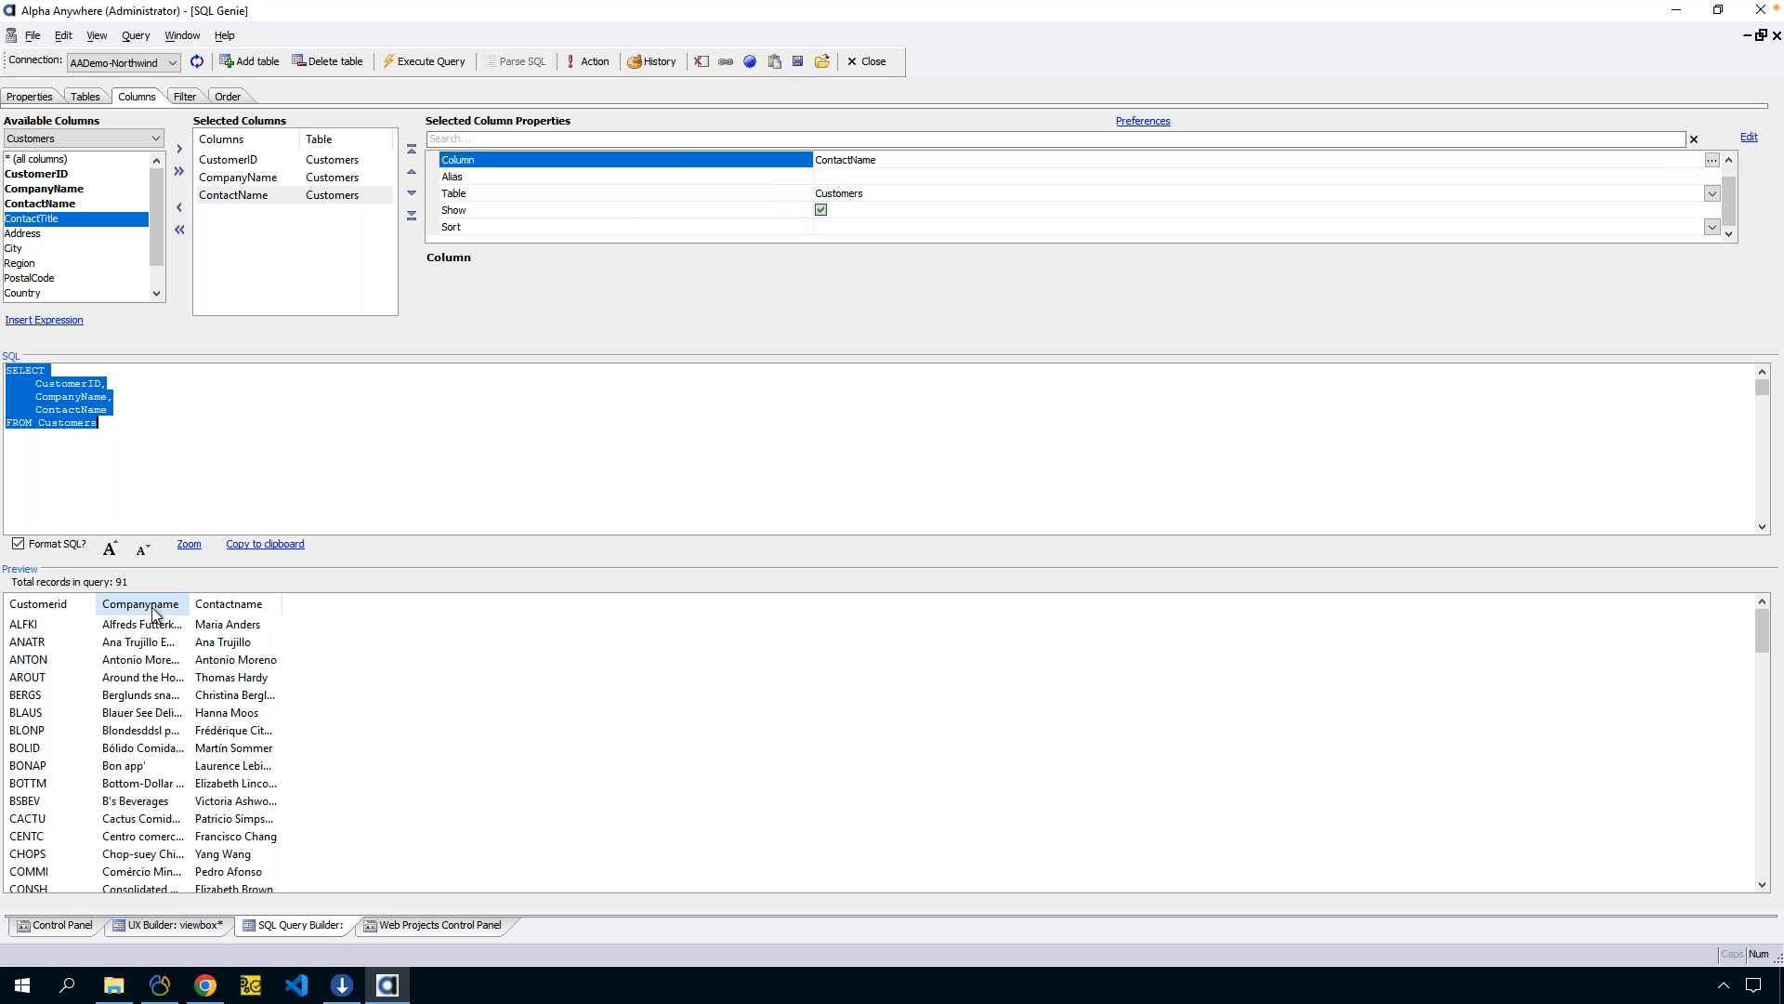
pyautogui.moveTo(93, 605); pyautogui.dragTo(166, 598)
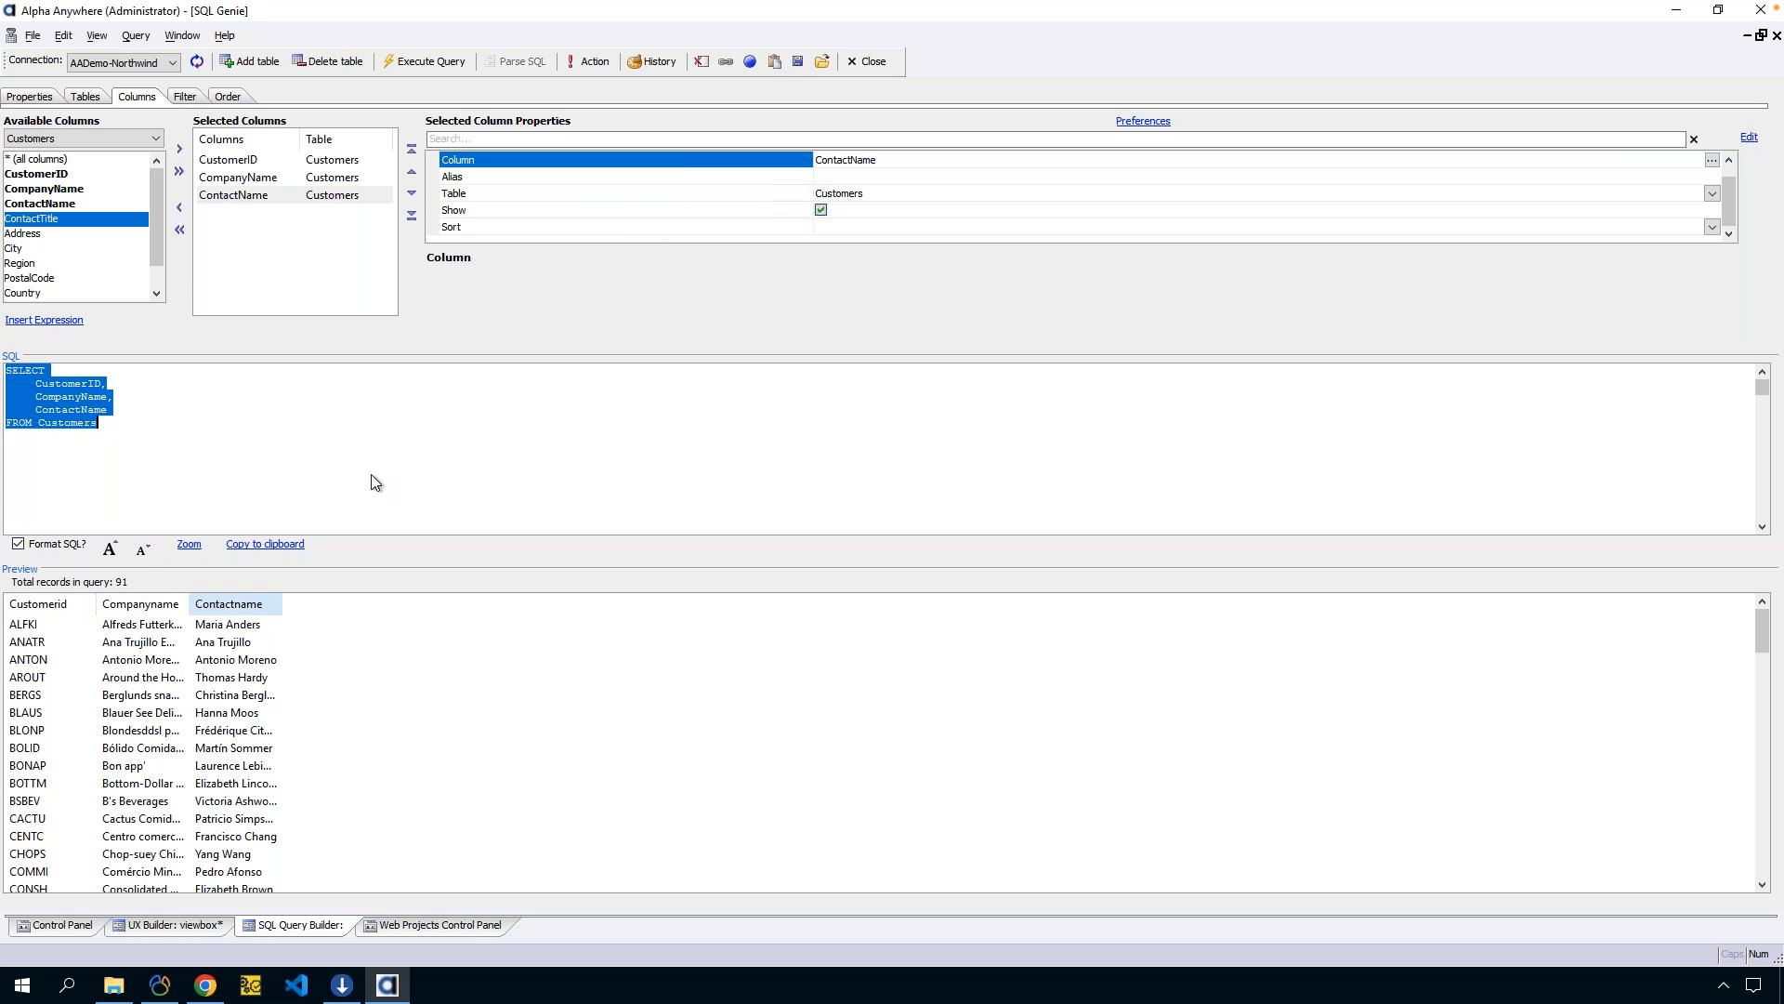
pyautogui.click(840, 223)
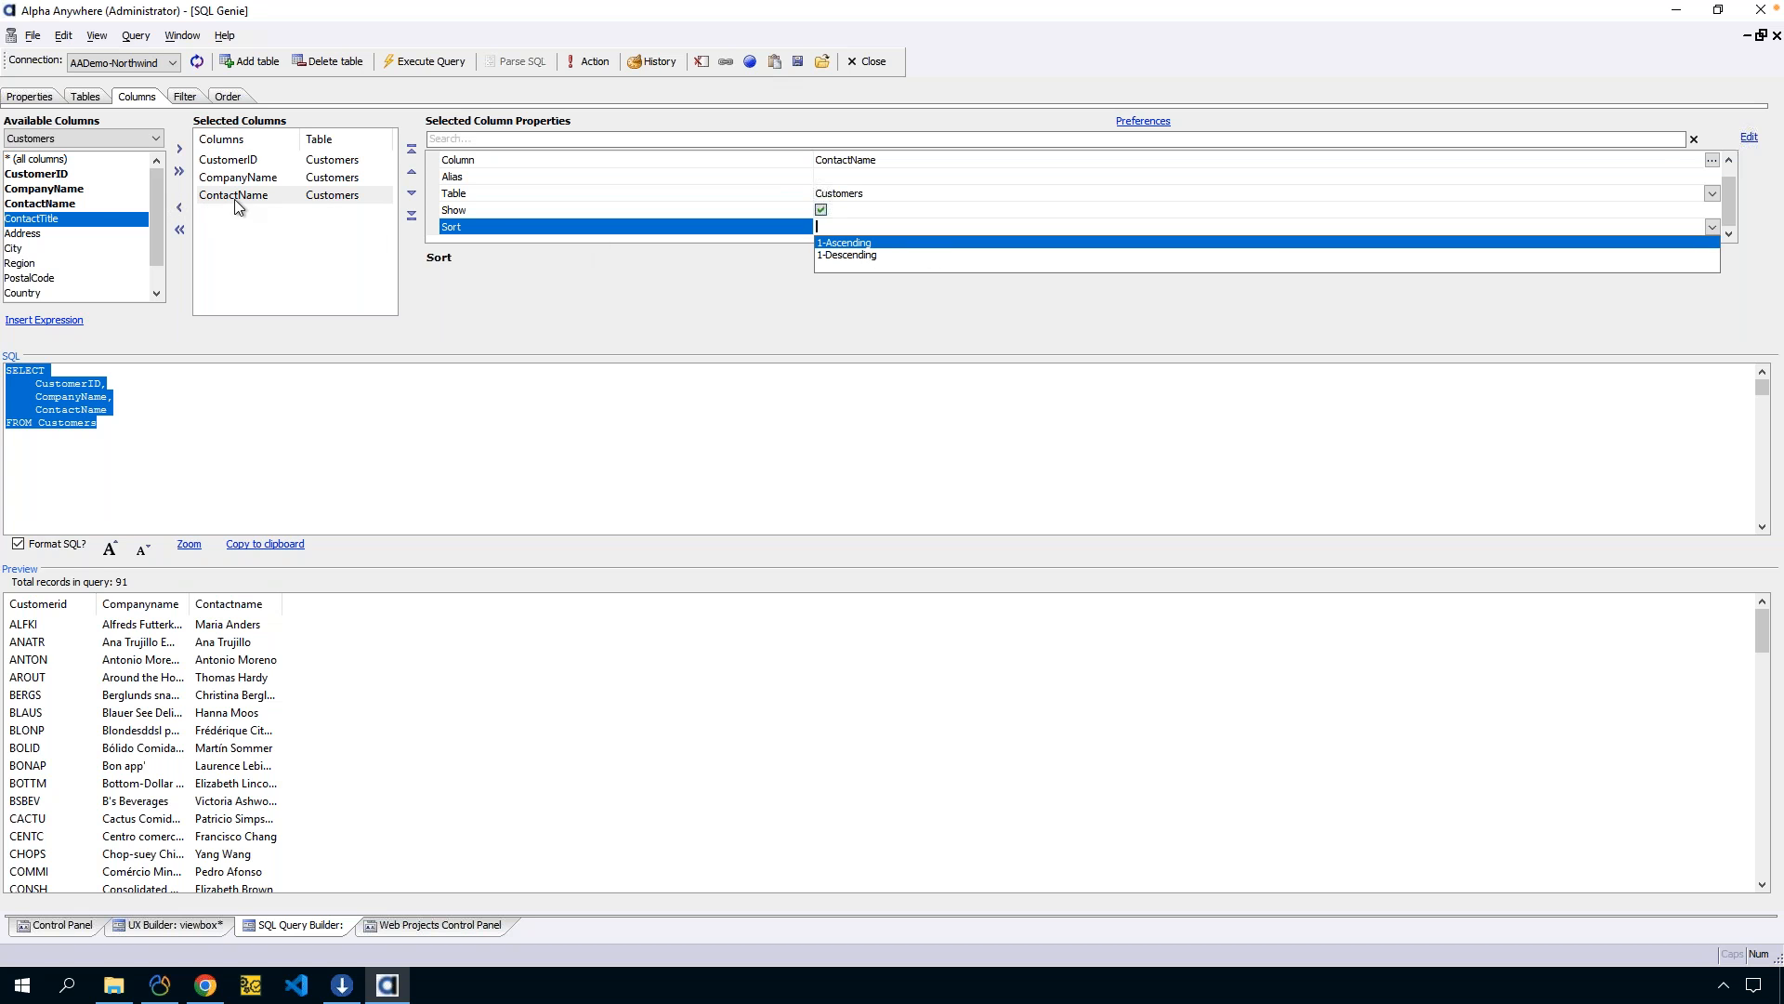
pyautogui.click(888, 244)
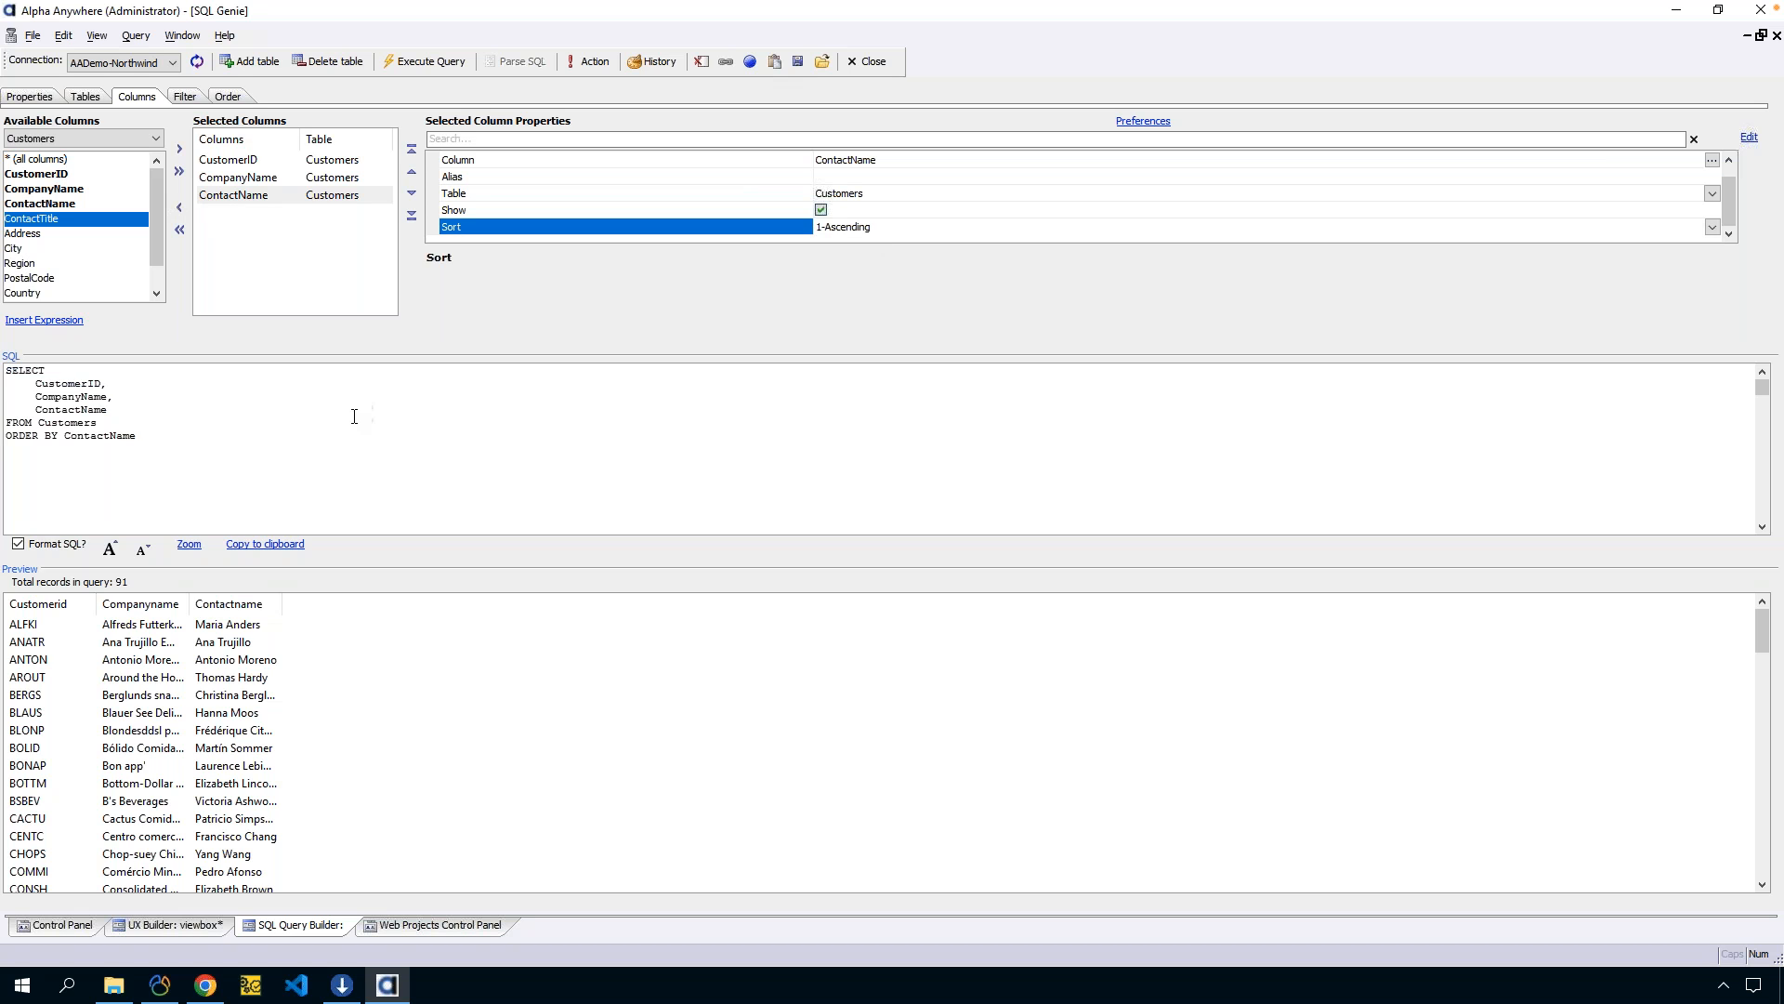
pyautogui.tripleClick(48, 435)
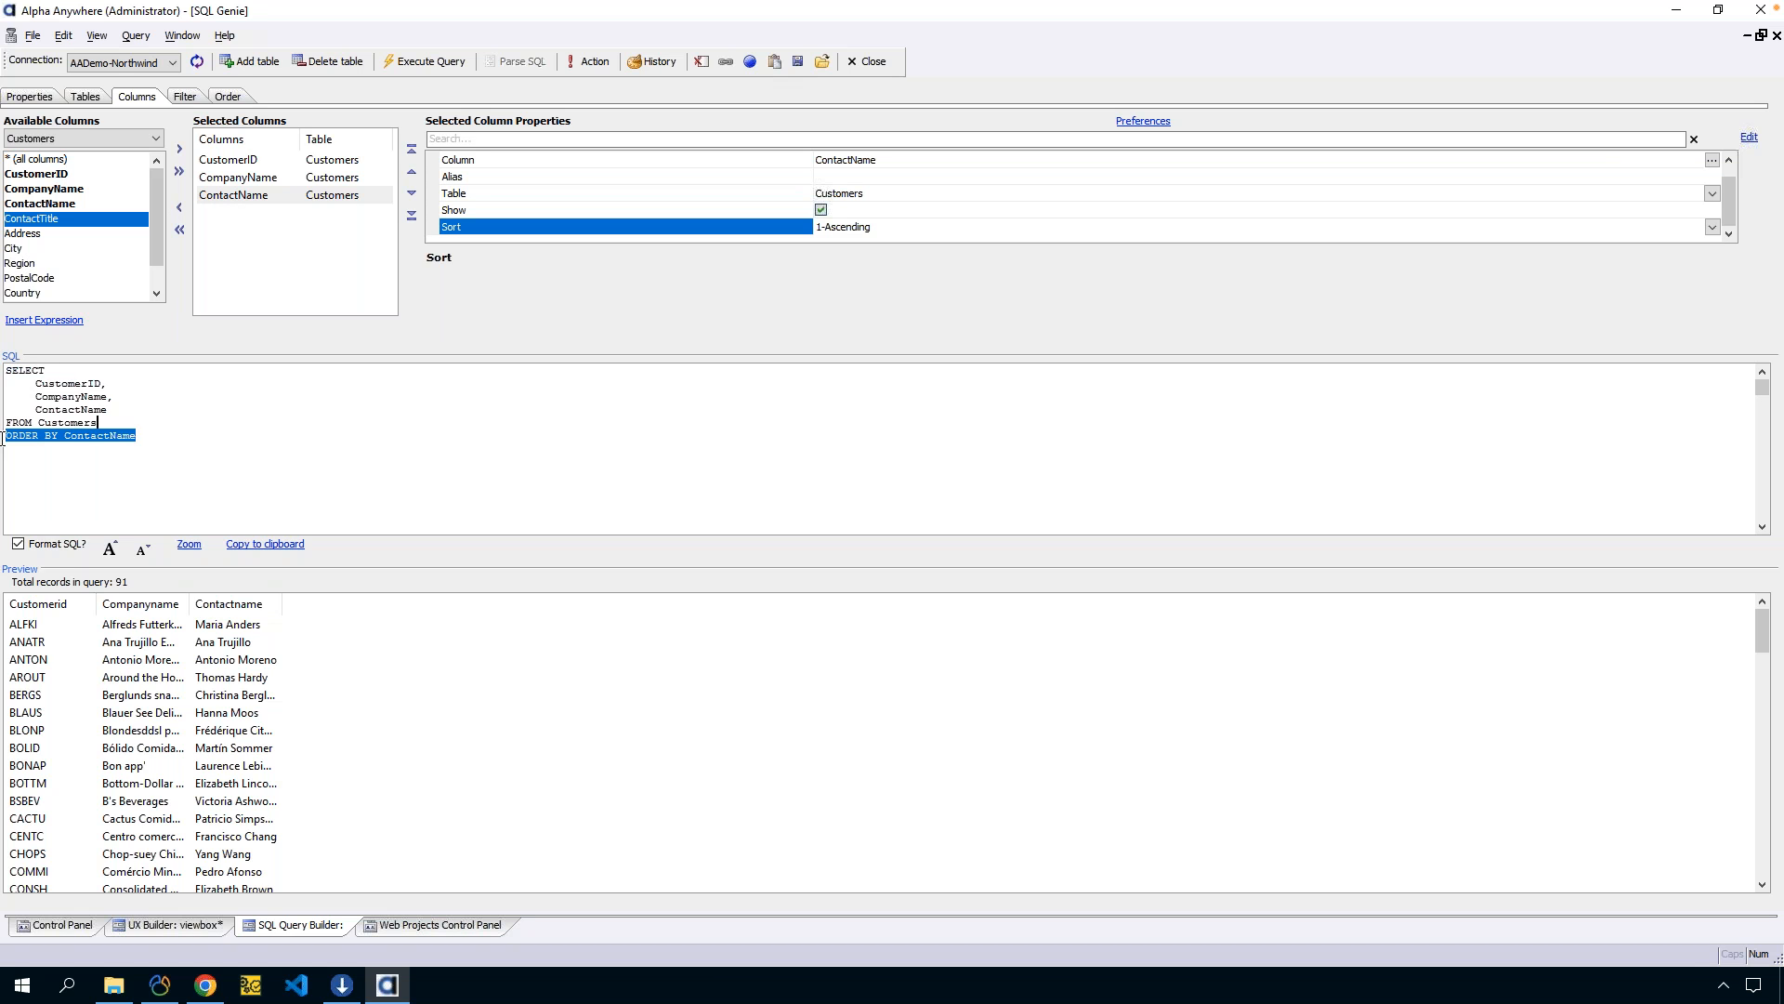
pyautogui.click(146, 435)
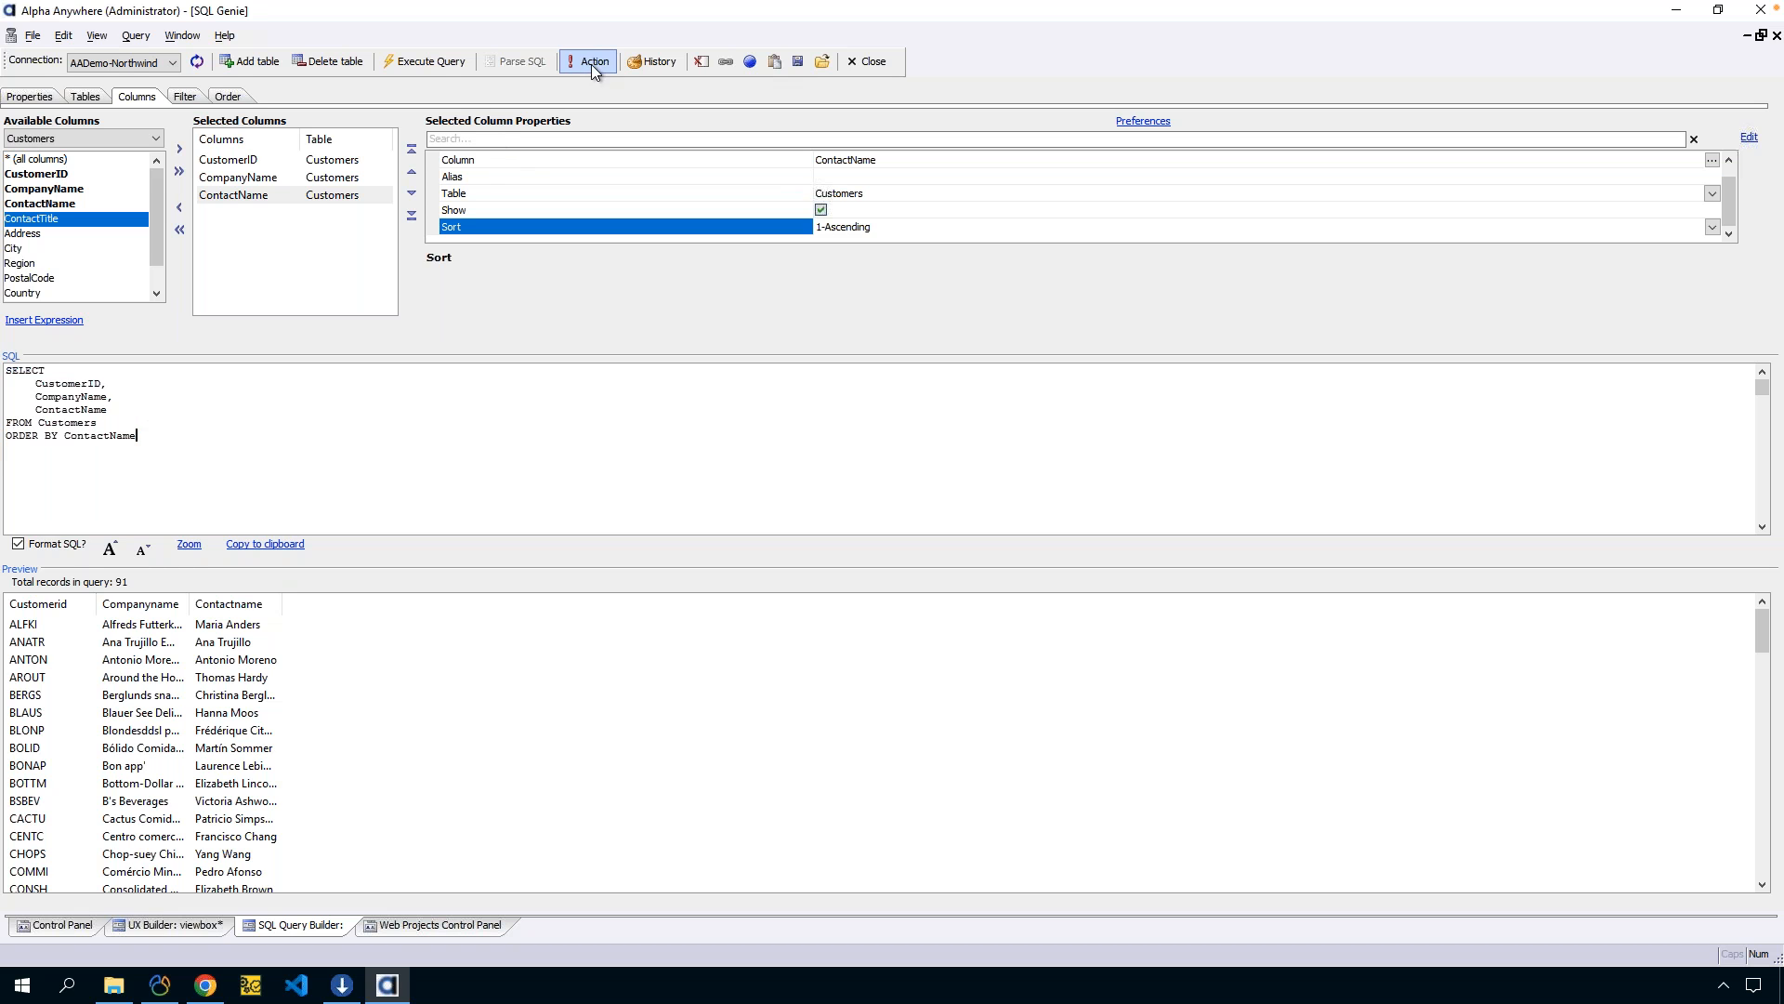
pyautogui.click(424, 63)
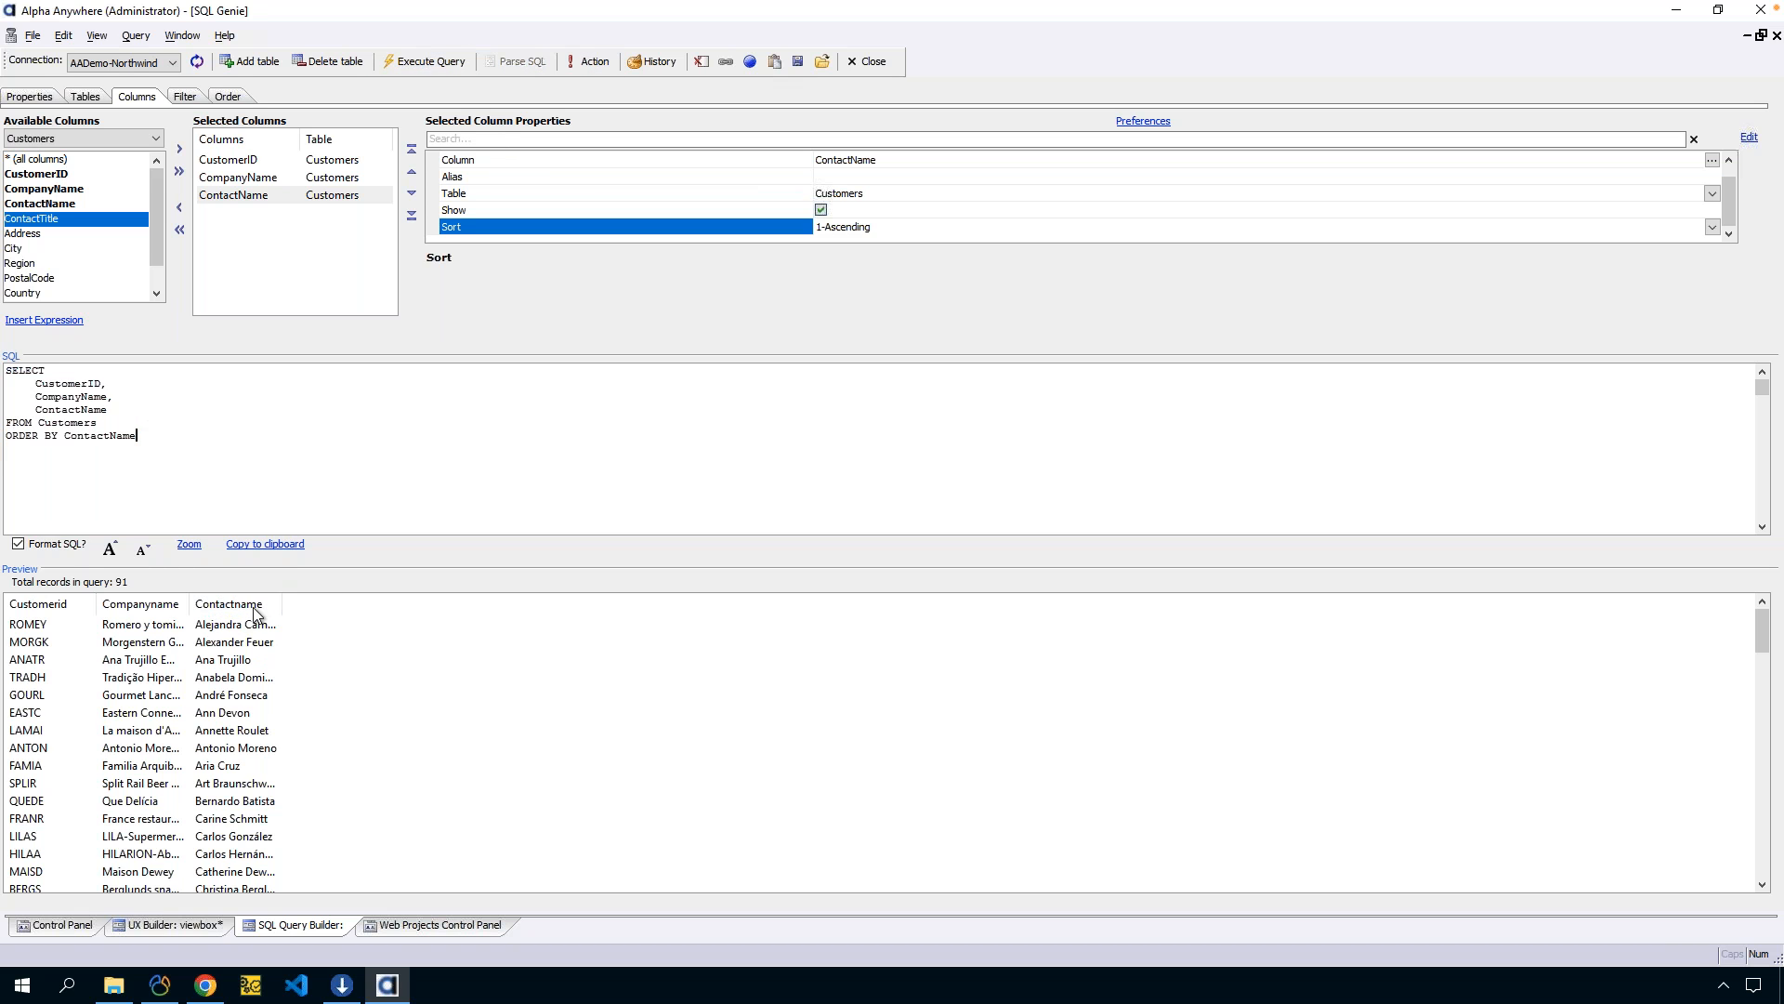
pyautogui.moveTo(285, 603); pyautogui.dragTo(630, 622)
# Change the query's sort columns to CustomerID followed by ContactName, both ascending, and execute the query.
pyautogui.click(223, 96)
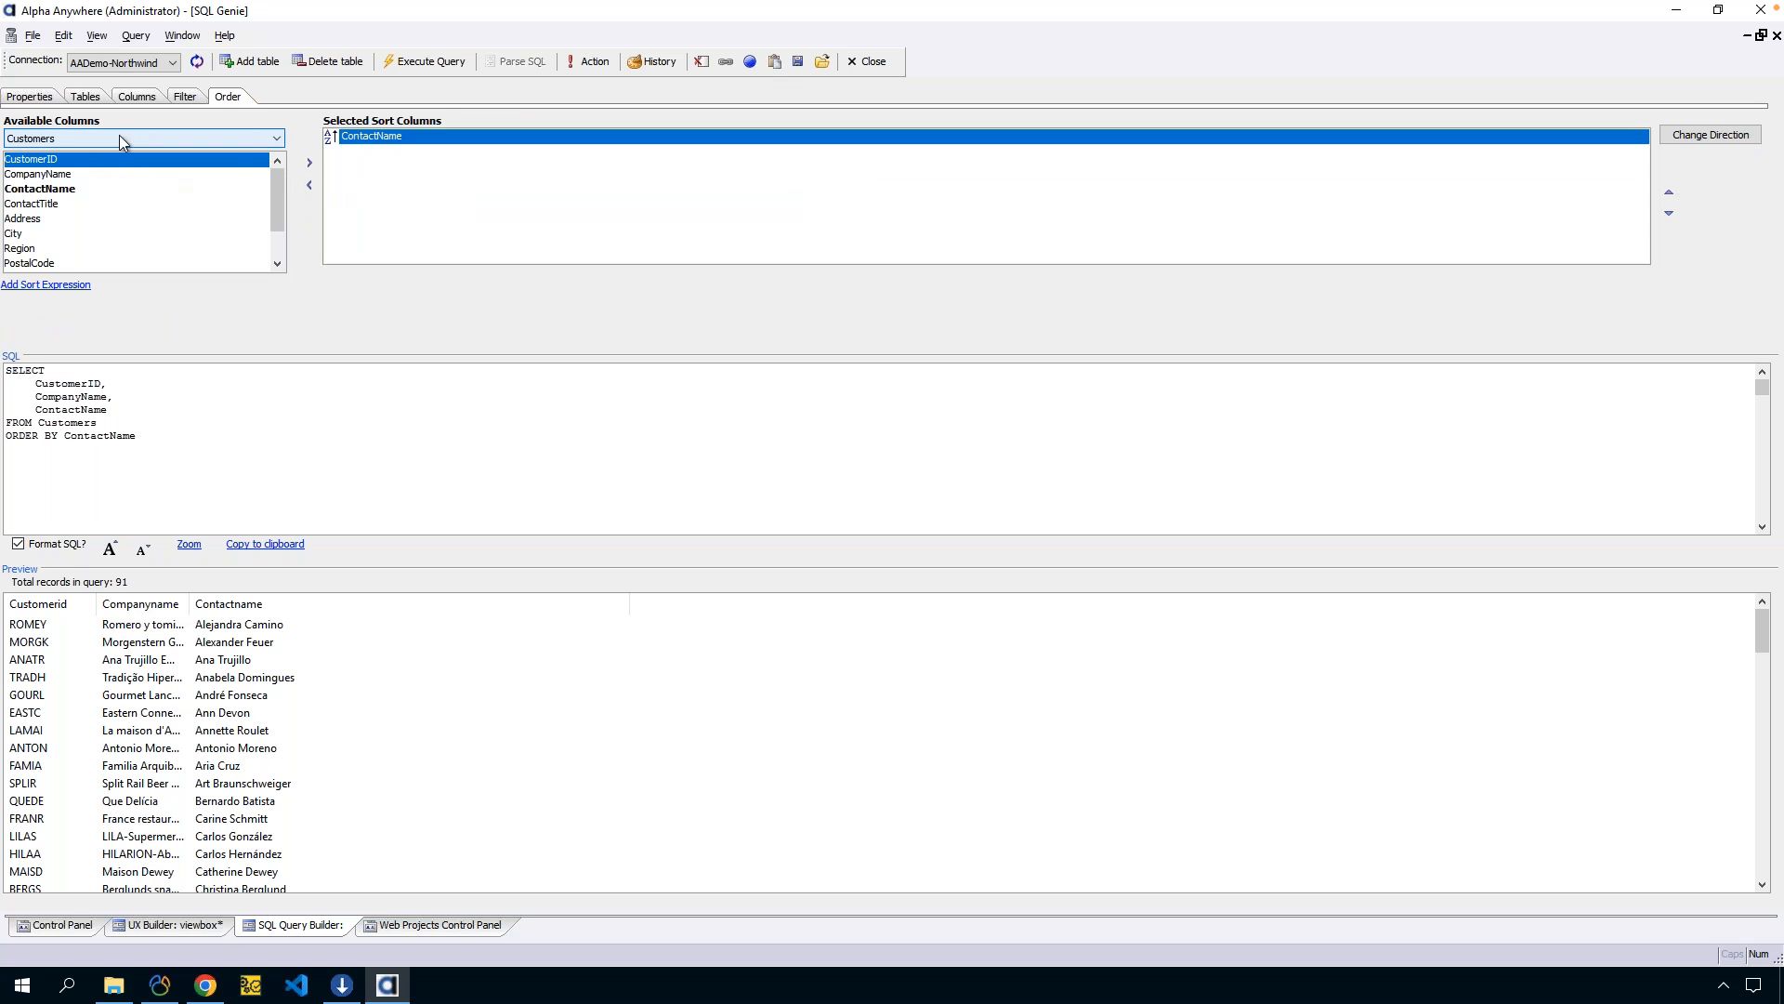
pyautogui.click(314, 186)
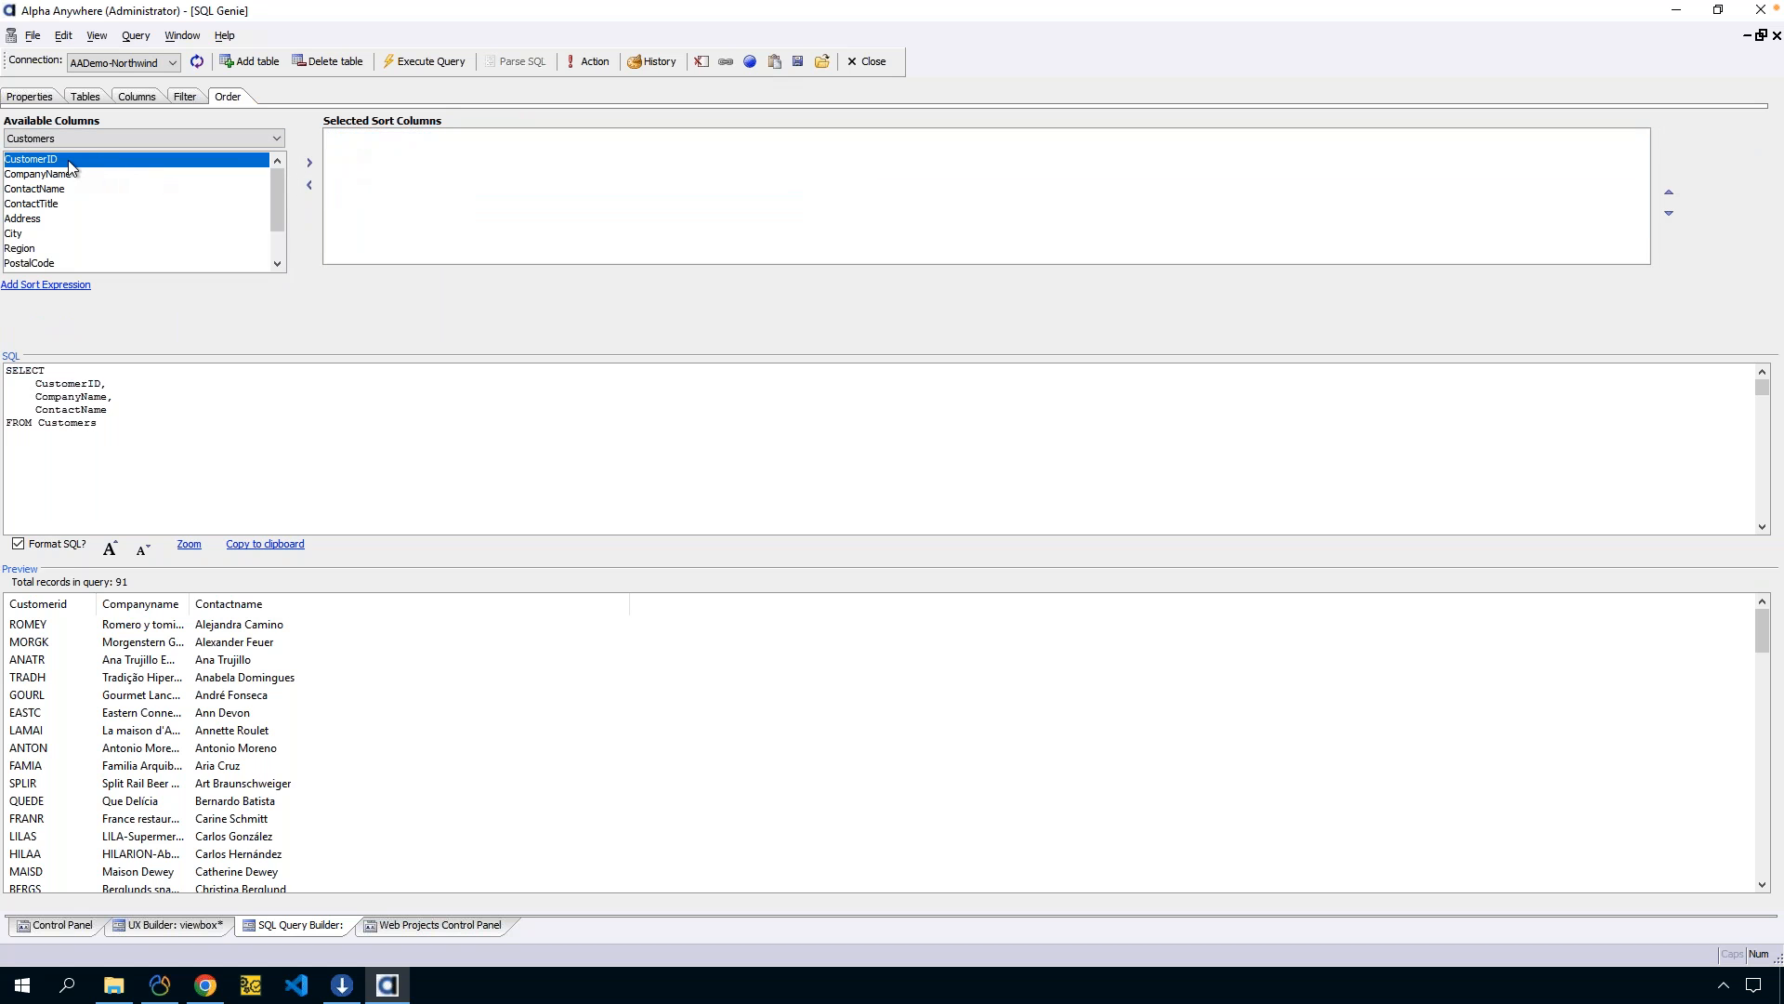
pyautogui.doubleClick(72, 163)
pyautogui.doubleClick(65, 189)
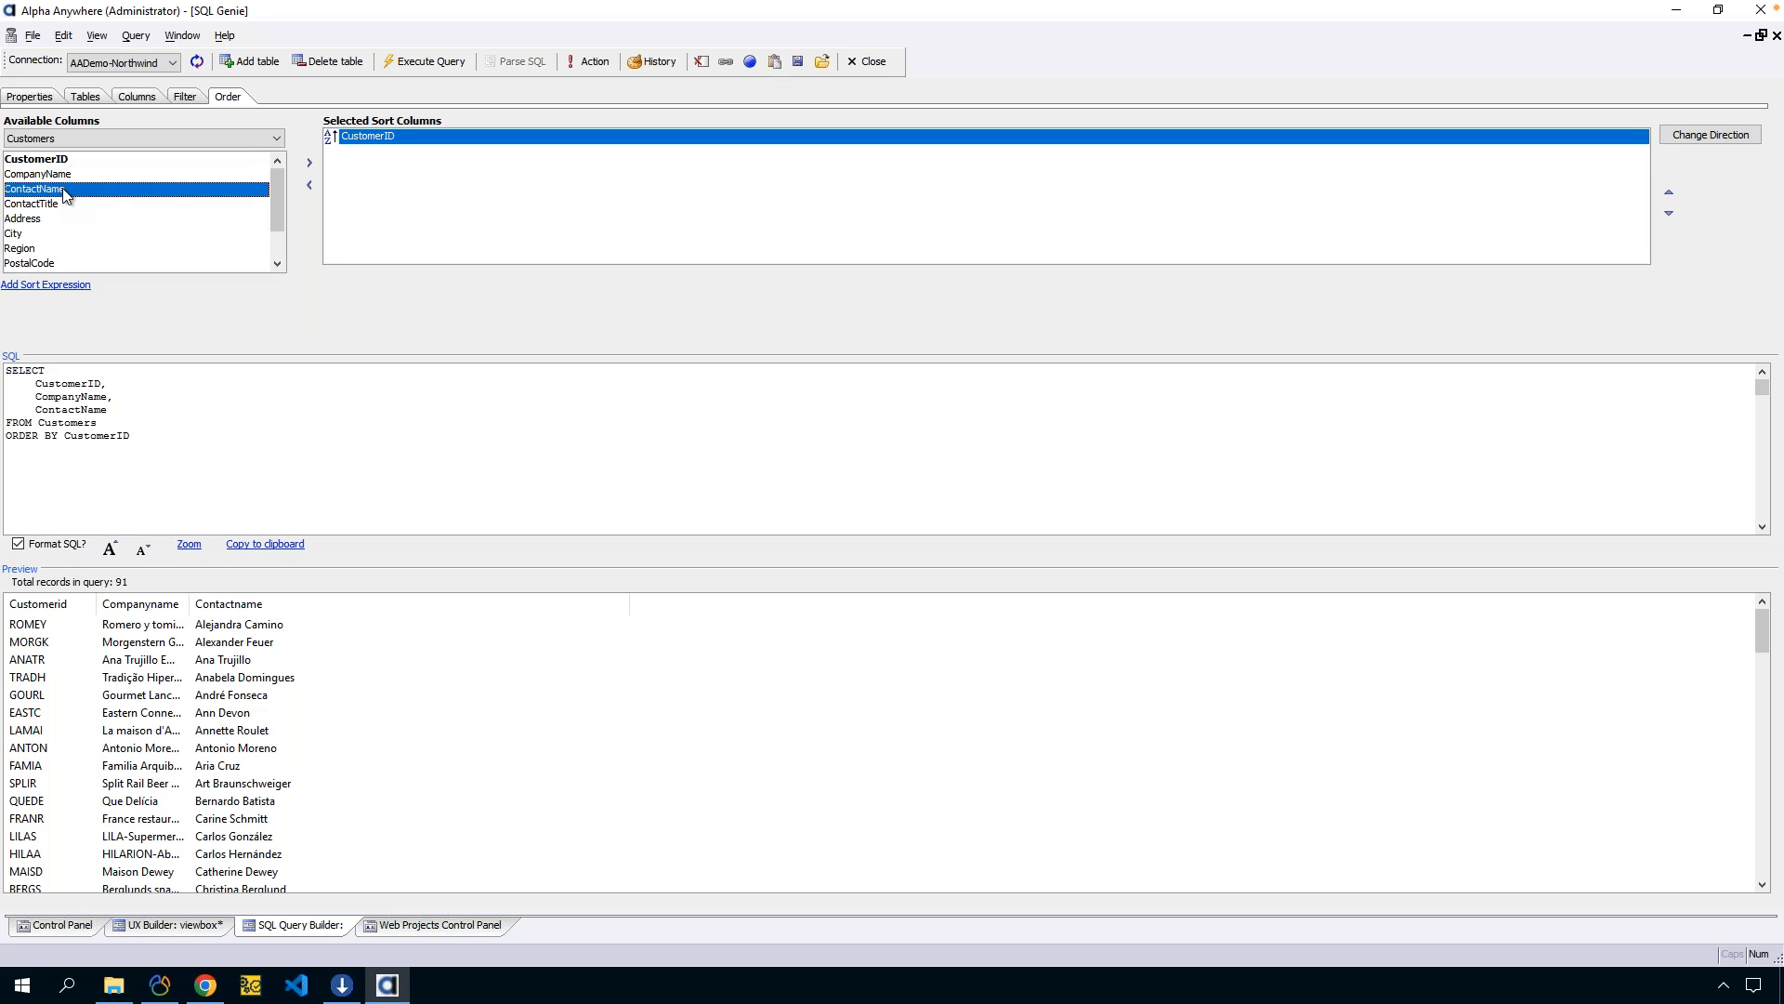
pyautogui.moveTo(25, 436); pyautogui.dragTo(216, 436)
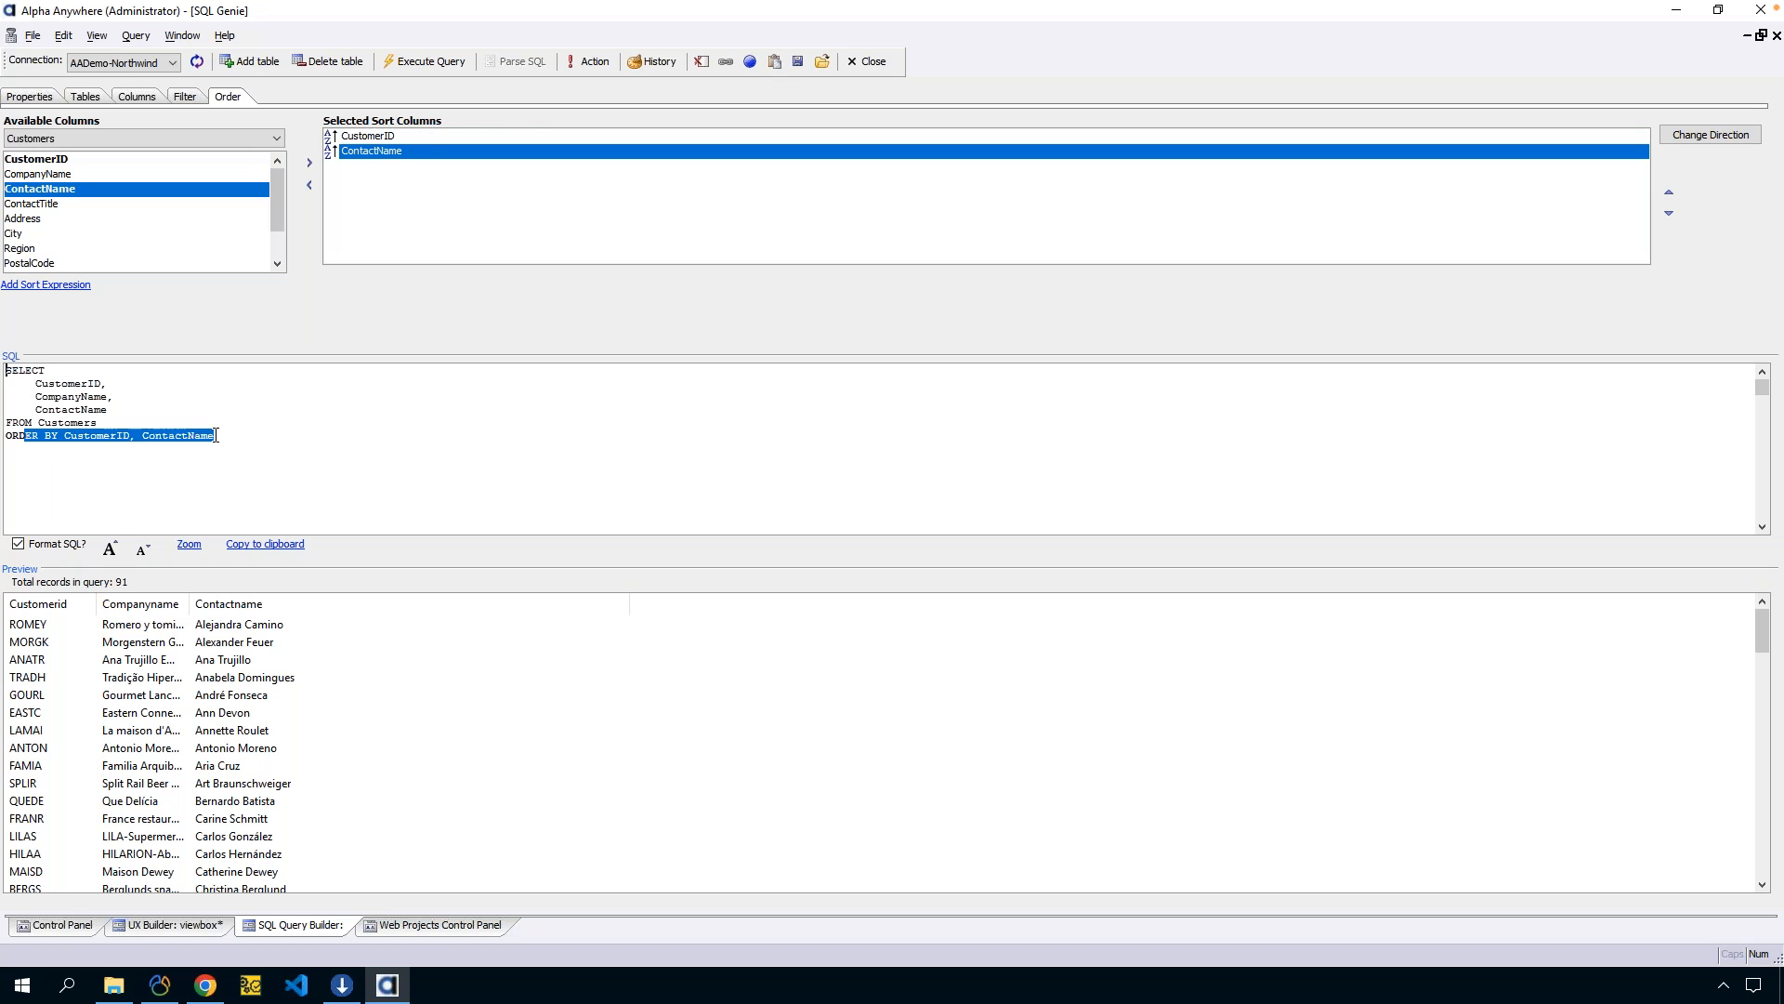
pyautogui.click(430, 65)
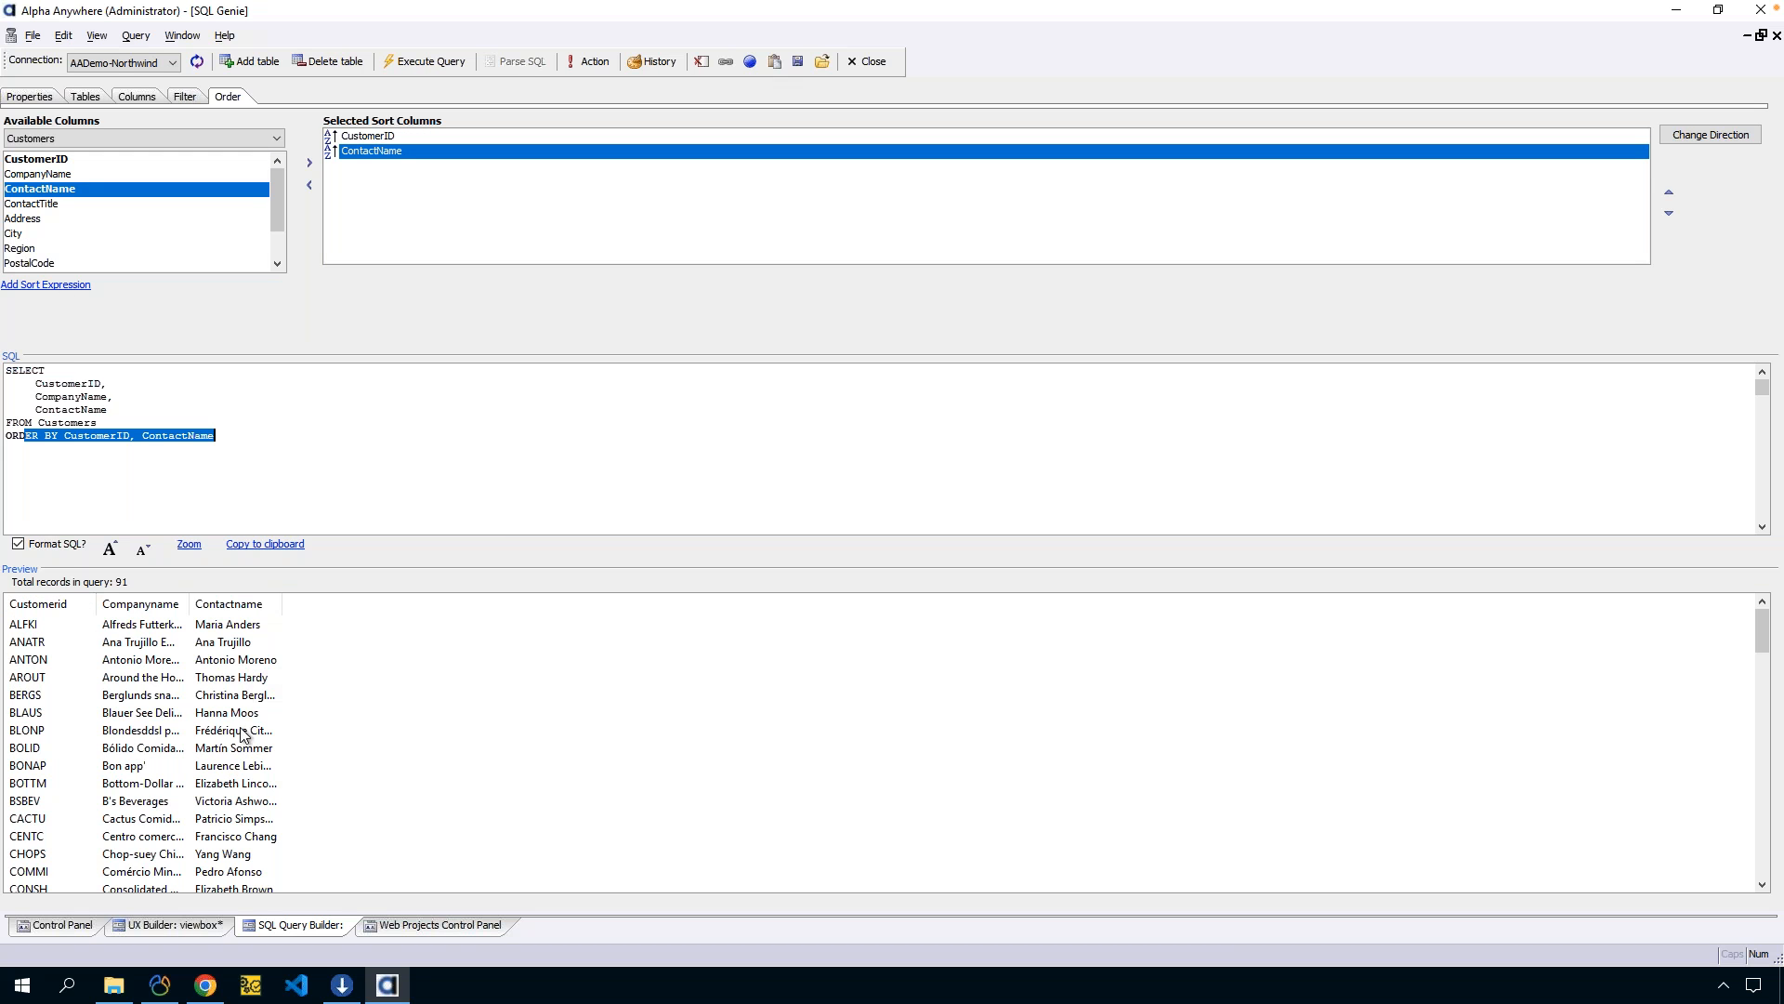
# Filter the query to CustomerID is equal to the first listed customer's ID, entered without quotes, and execute the query.
pyautogui.click(185, 97)
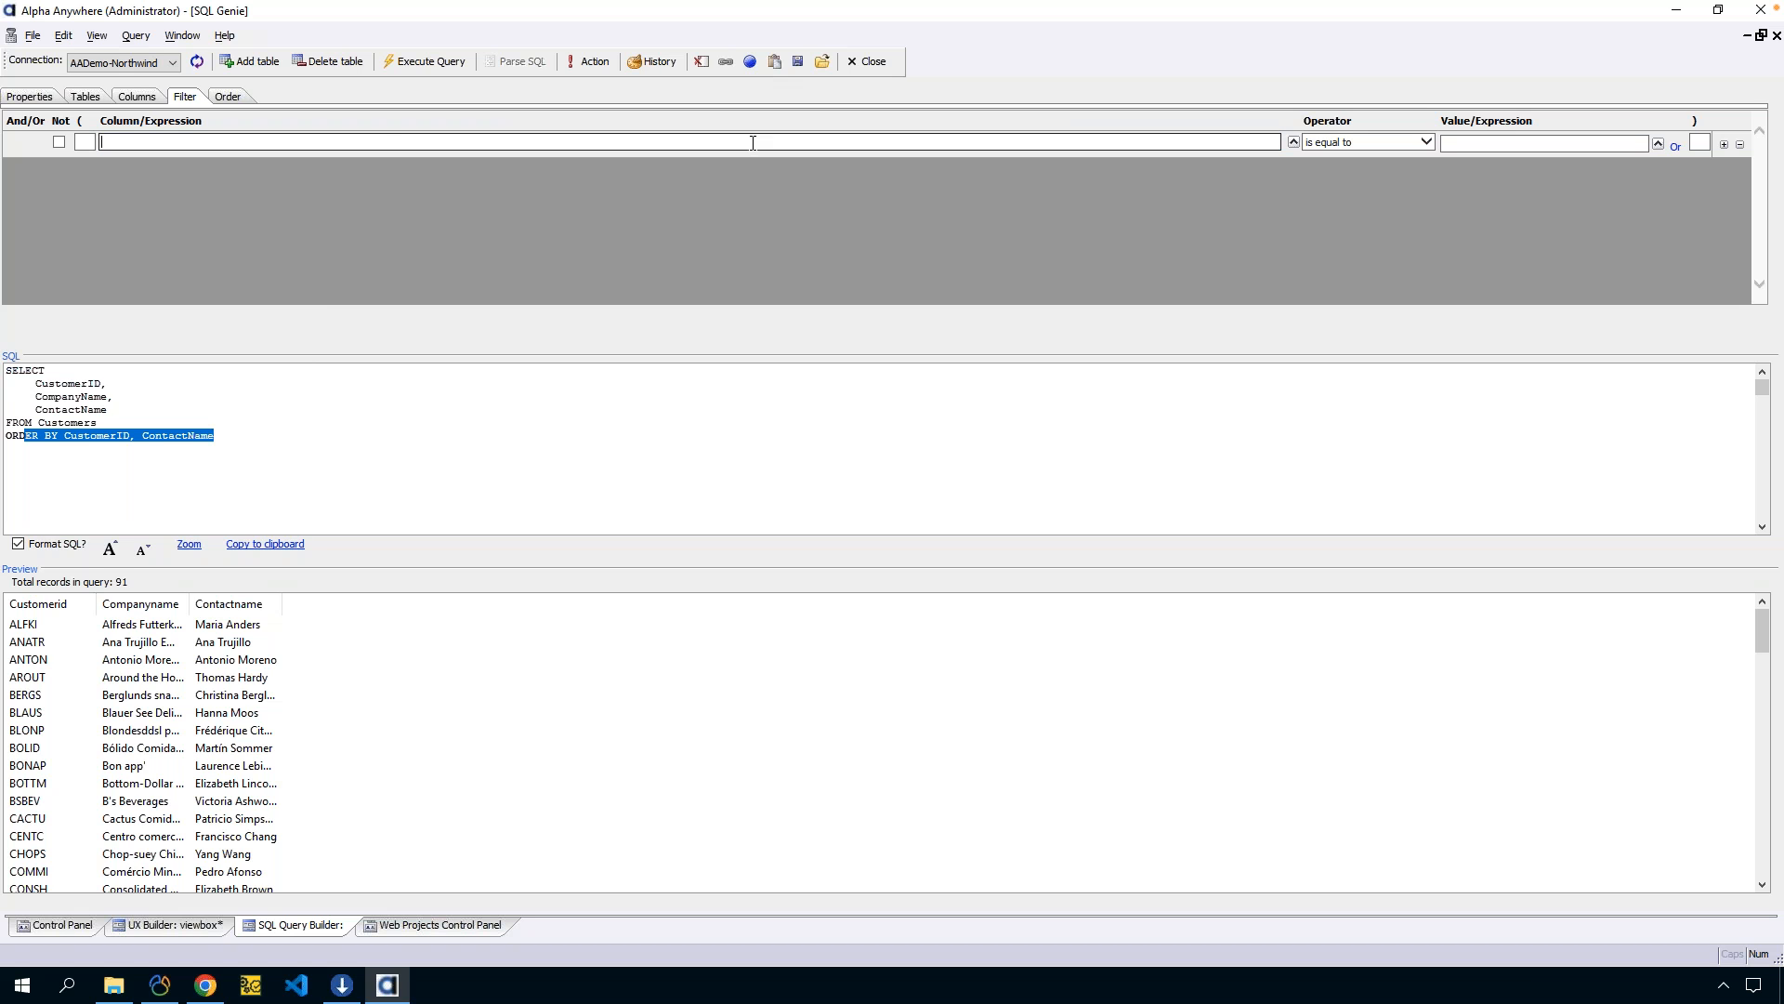
pyautogui.click(1293, 142)
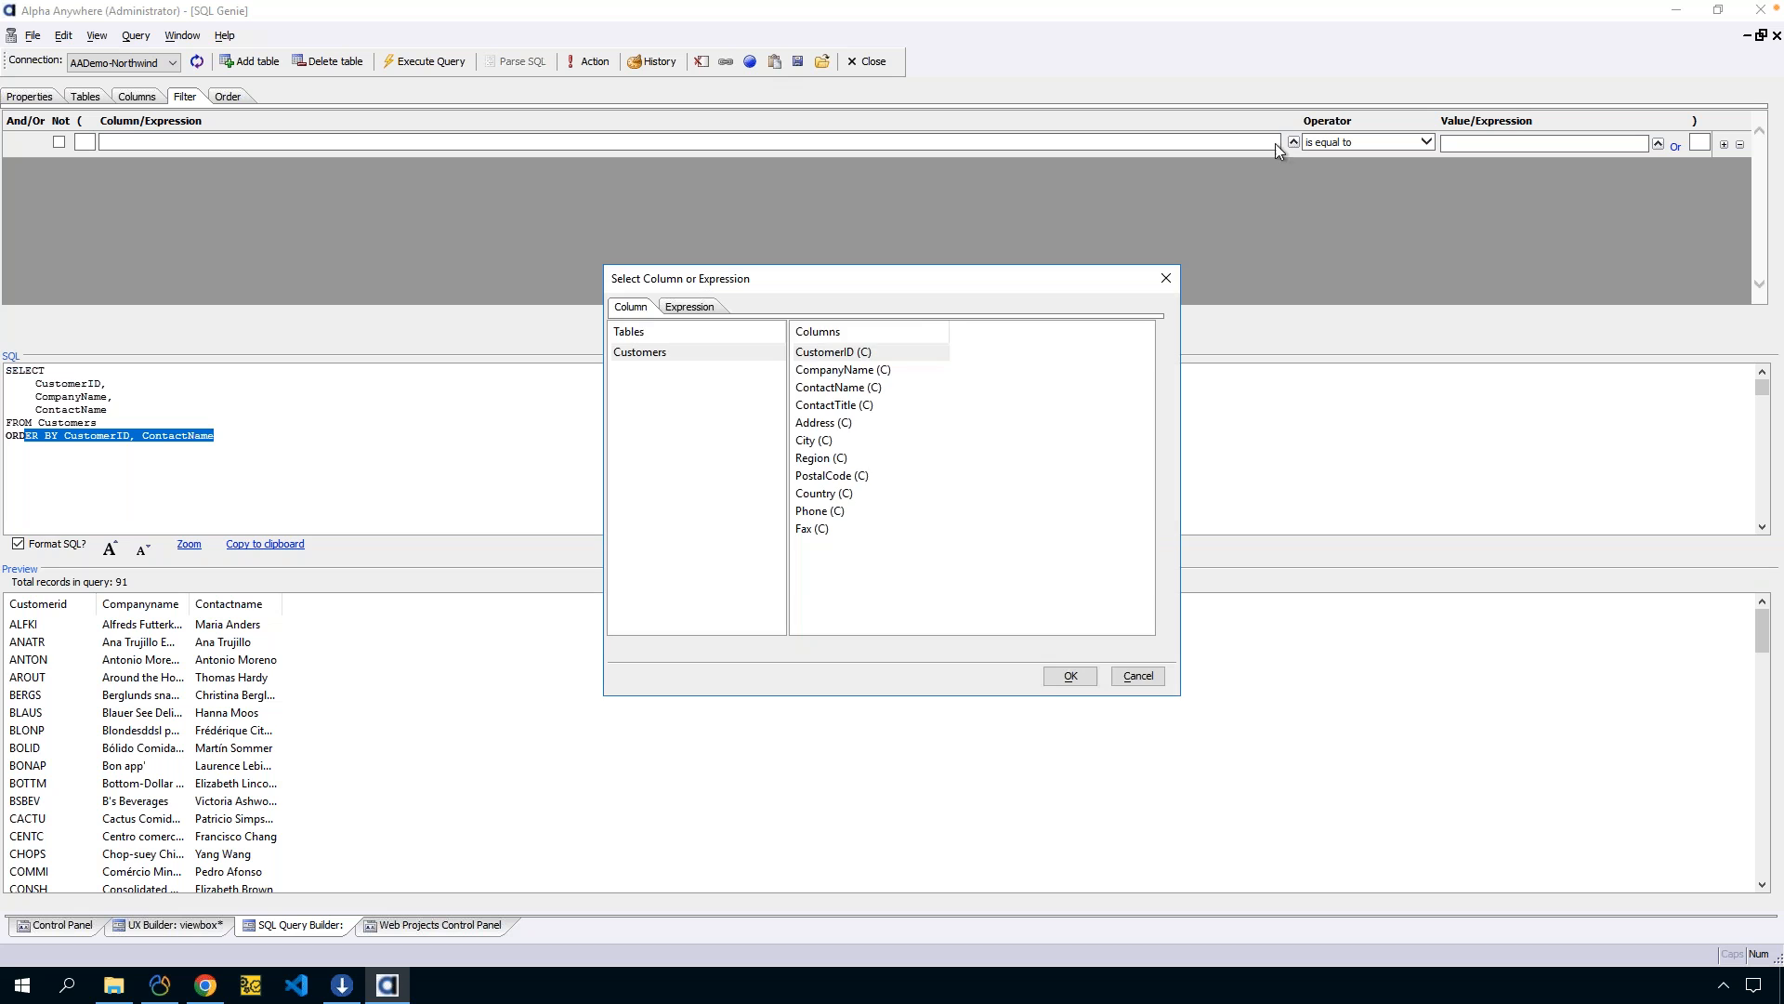
pyautogui.doubleClick(828, 353)
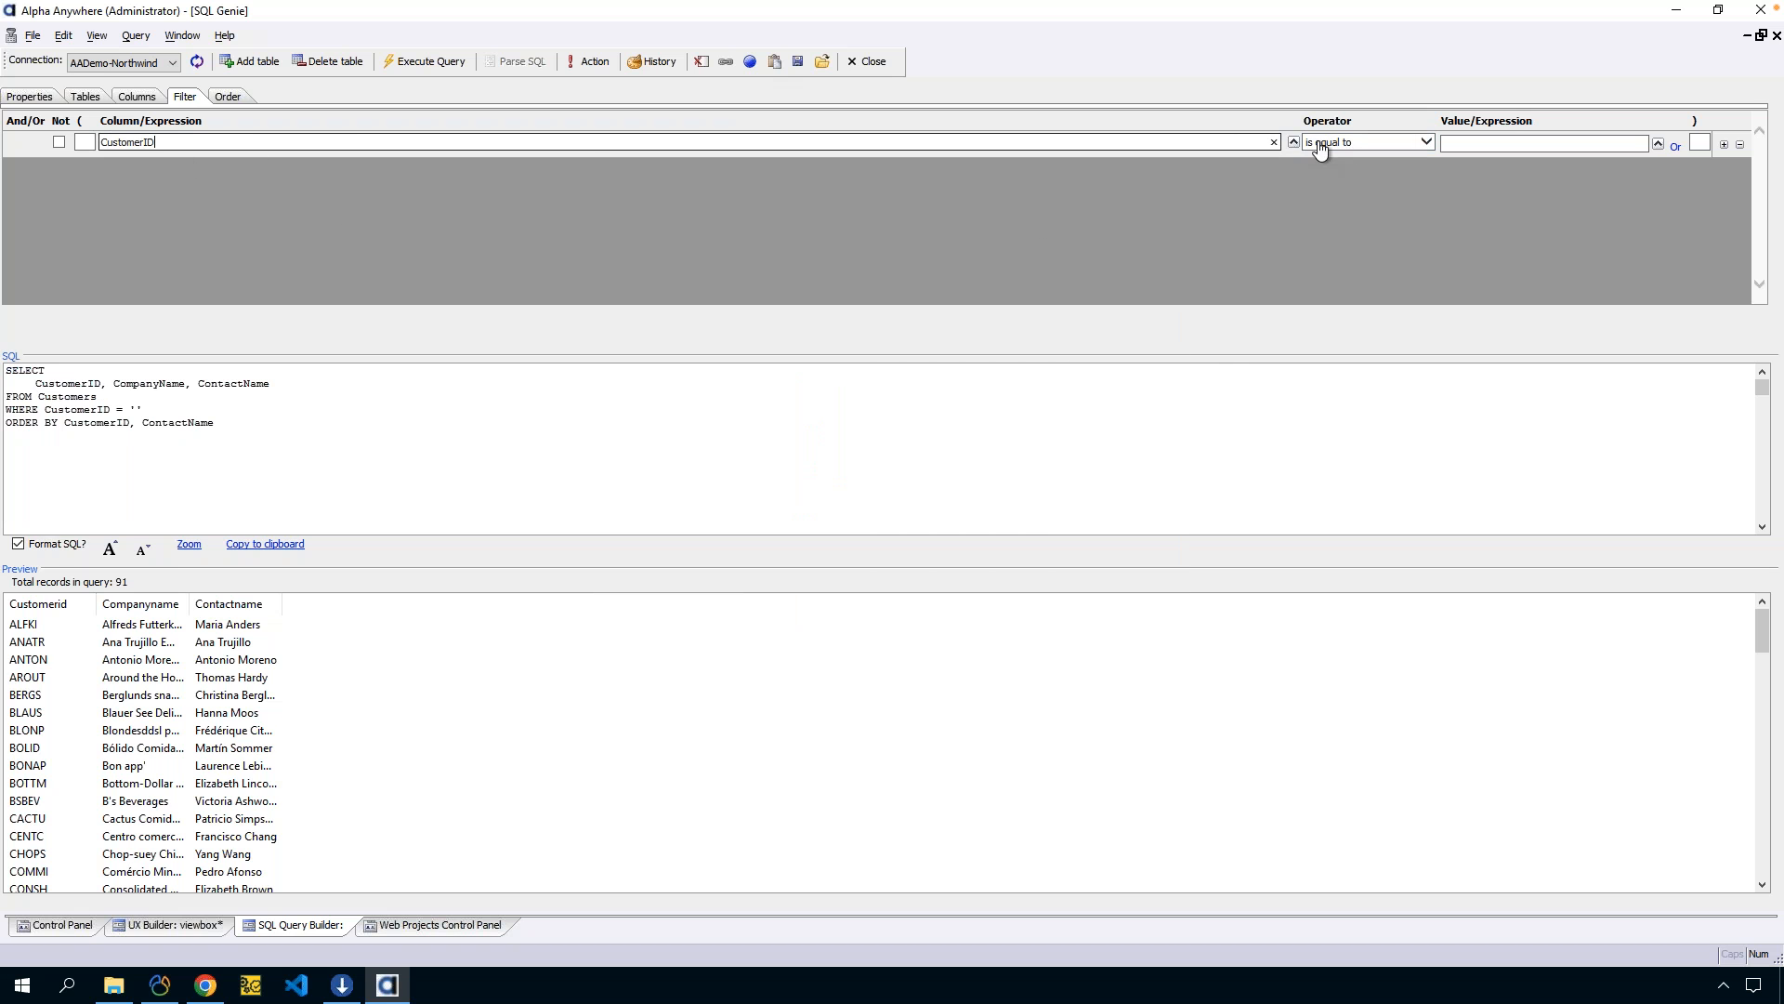
pyautogui.click(1443, 142)
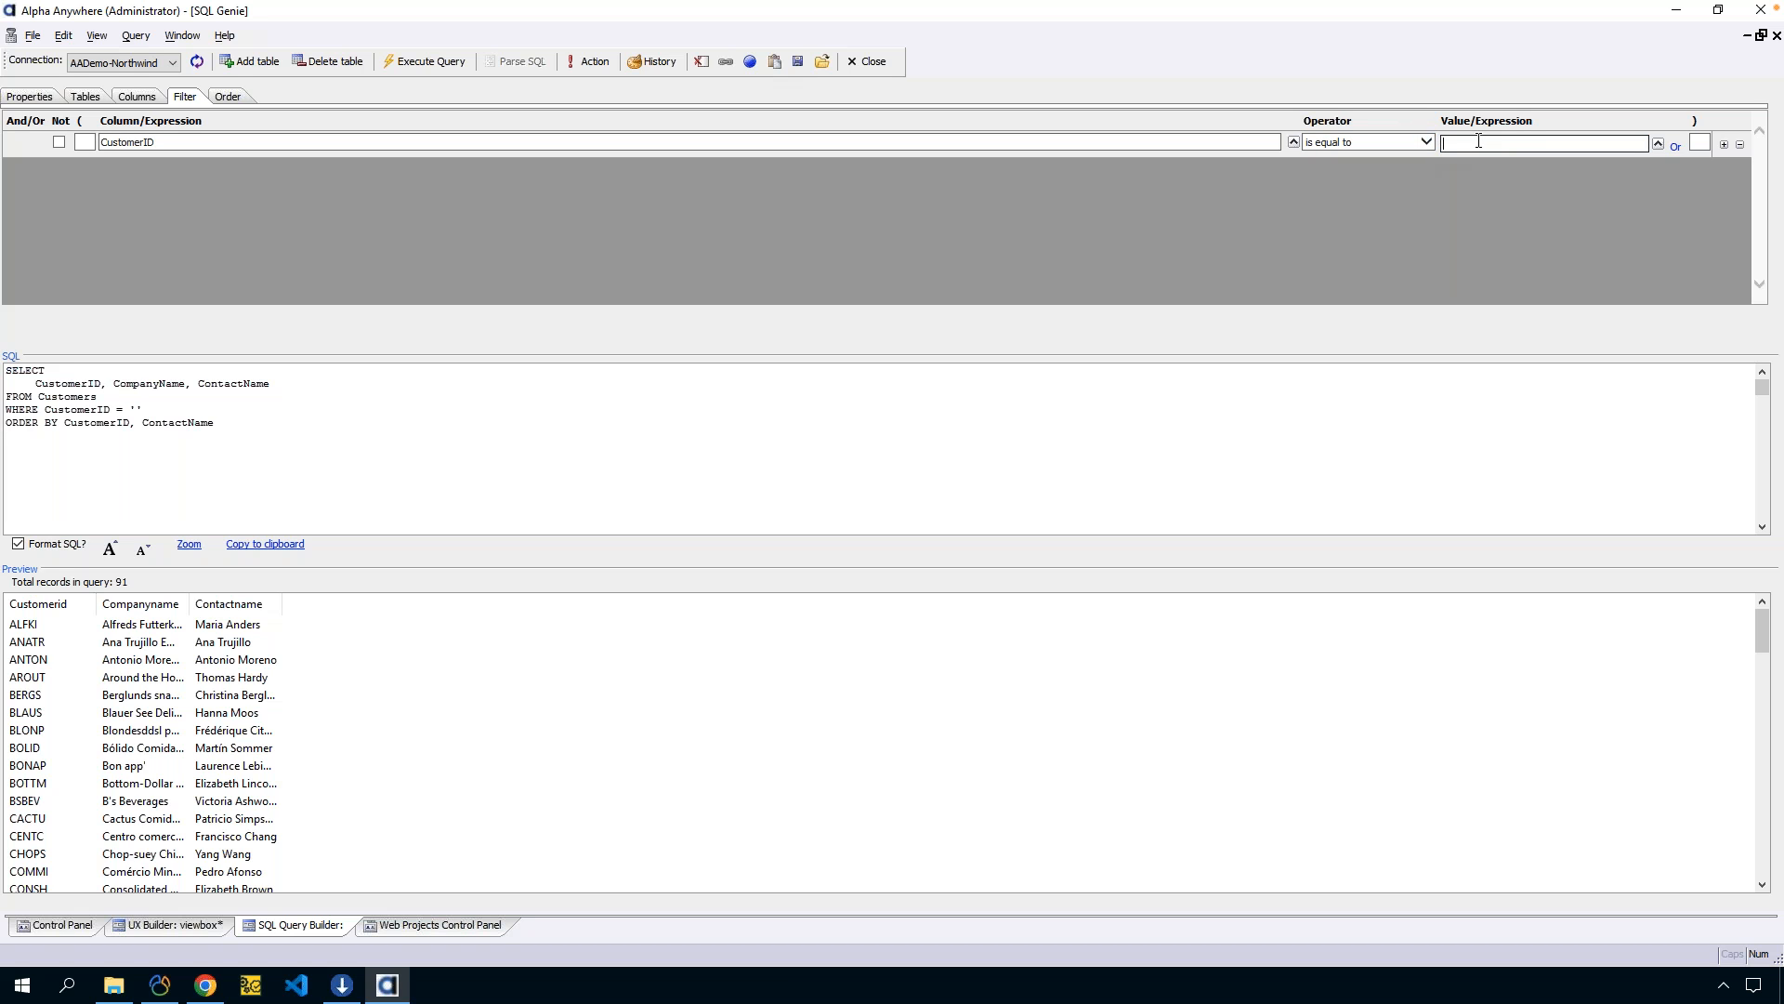
pyautogui.write('ALFKI')
pyautogui.click(1283, 267)
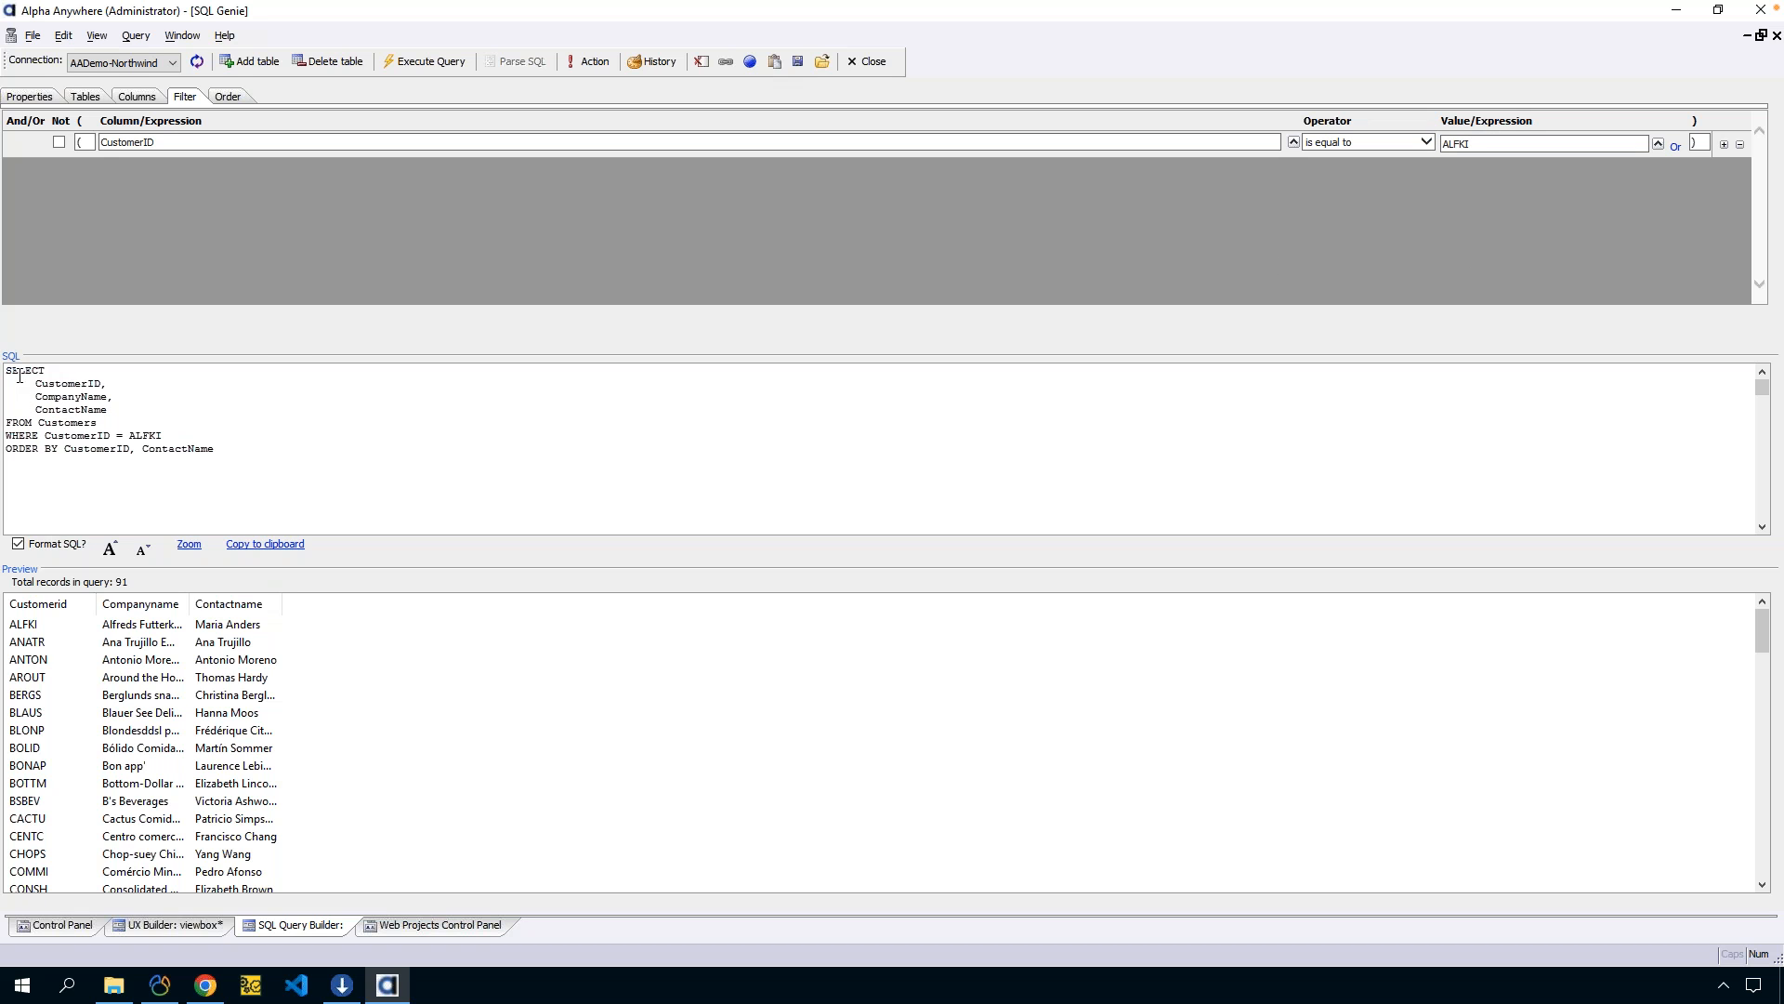
pyautogui.moveTo(8, 434); pyautogui.dragTo(200, 438)
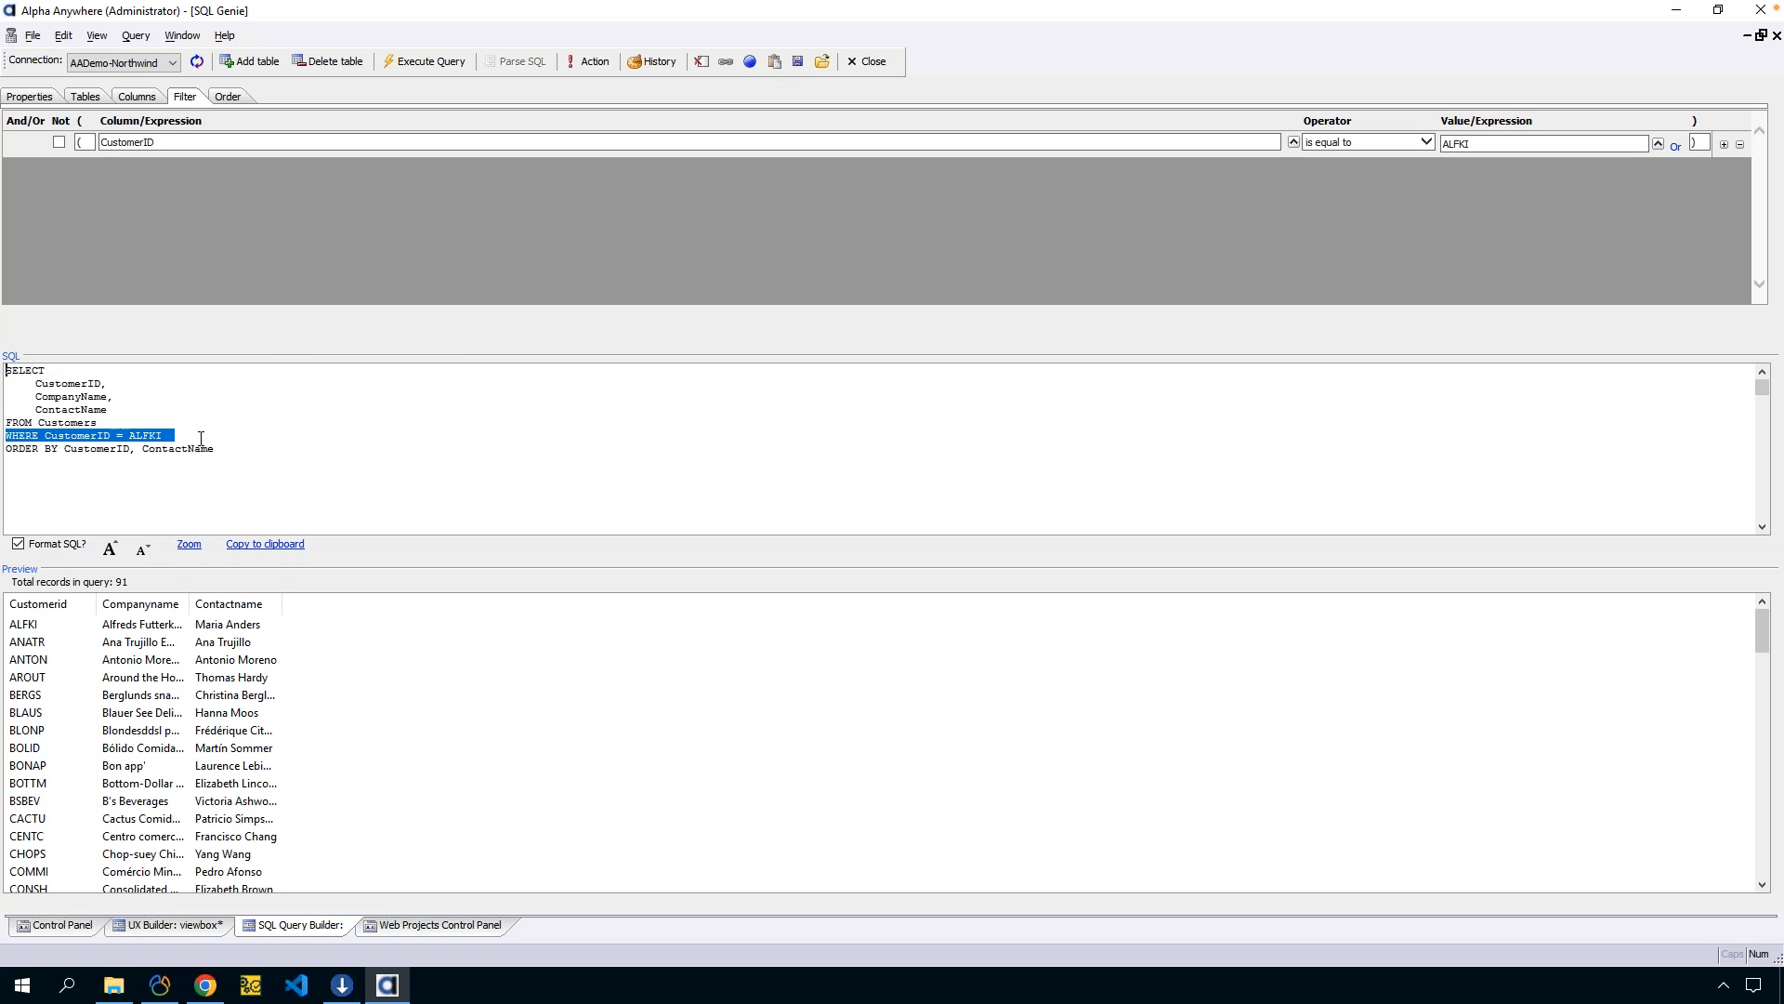
pyautogui.click(426, 61)
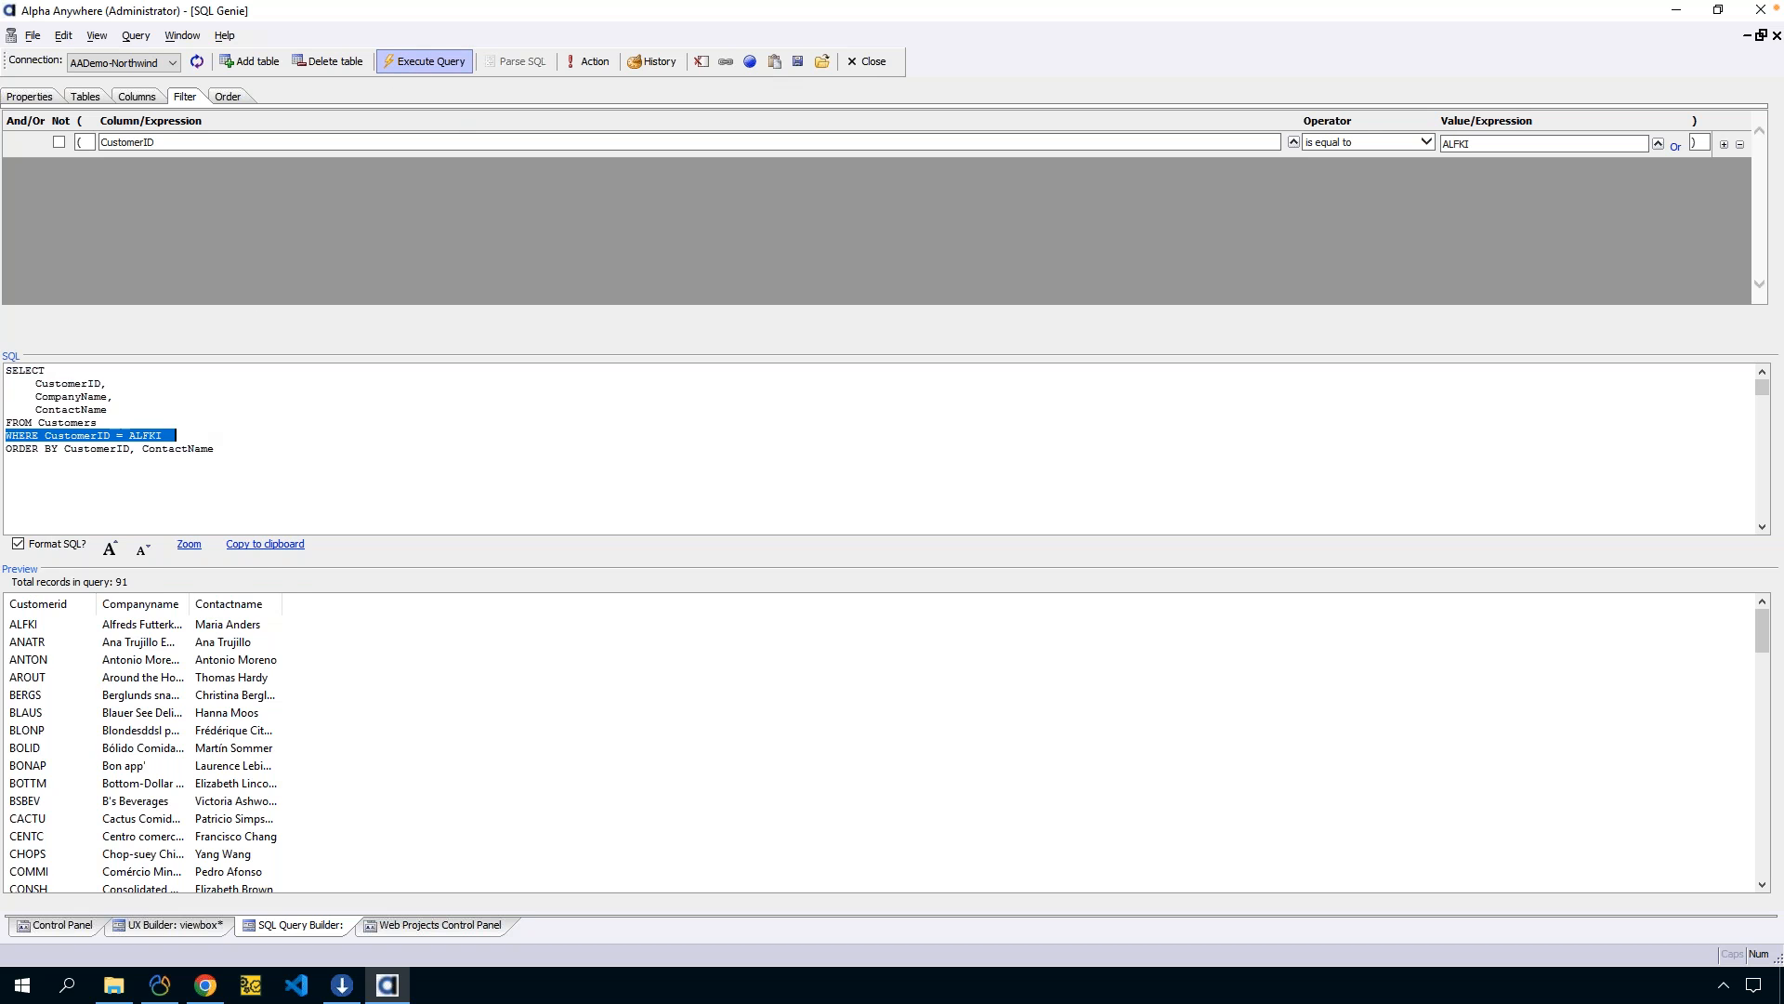
pyautogui.click(158, 435)
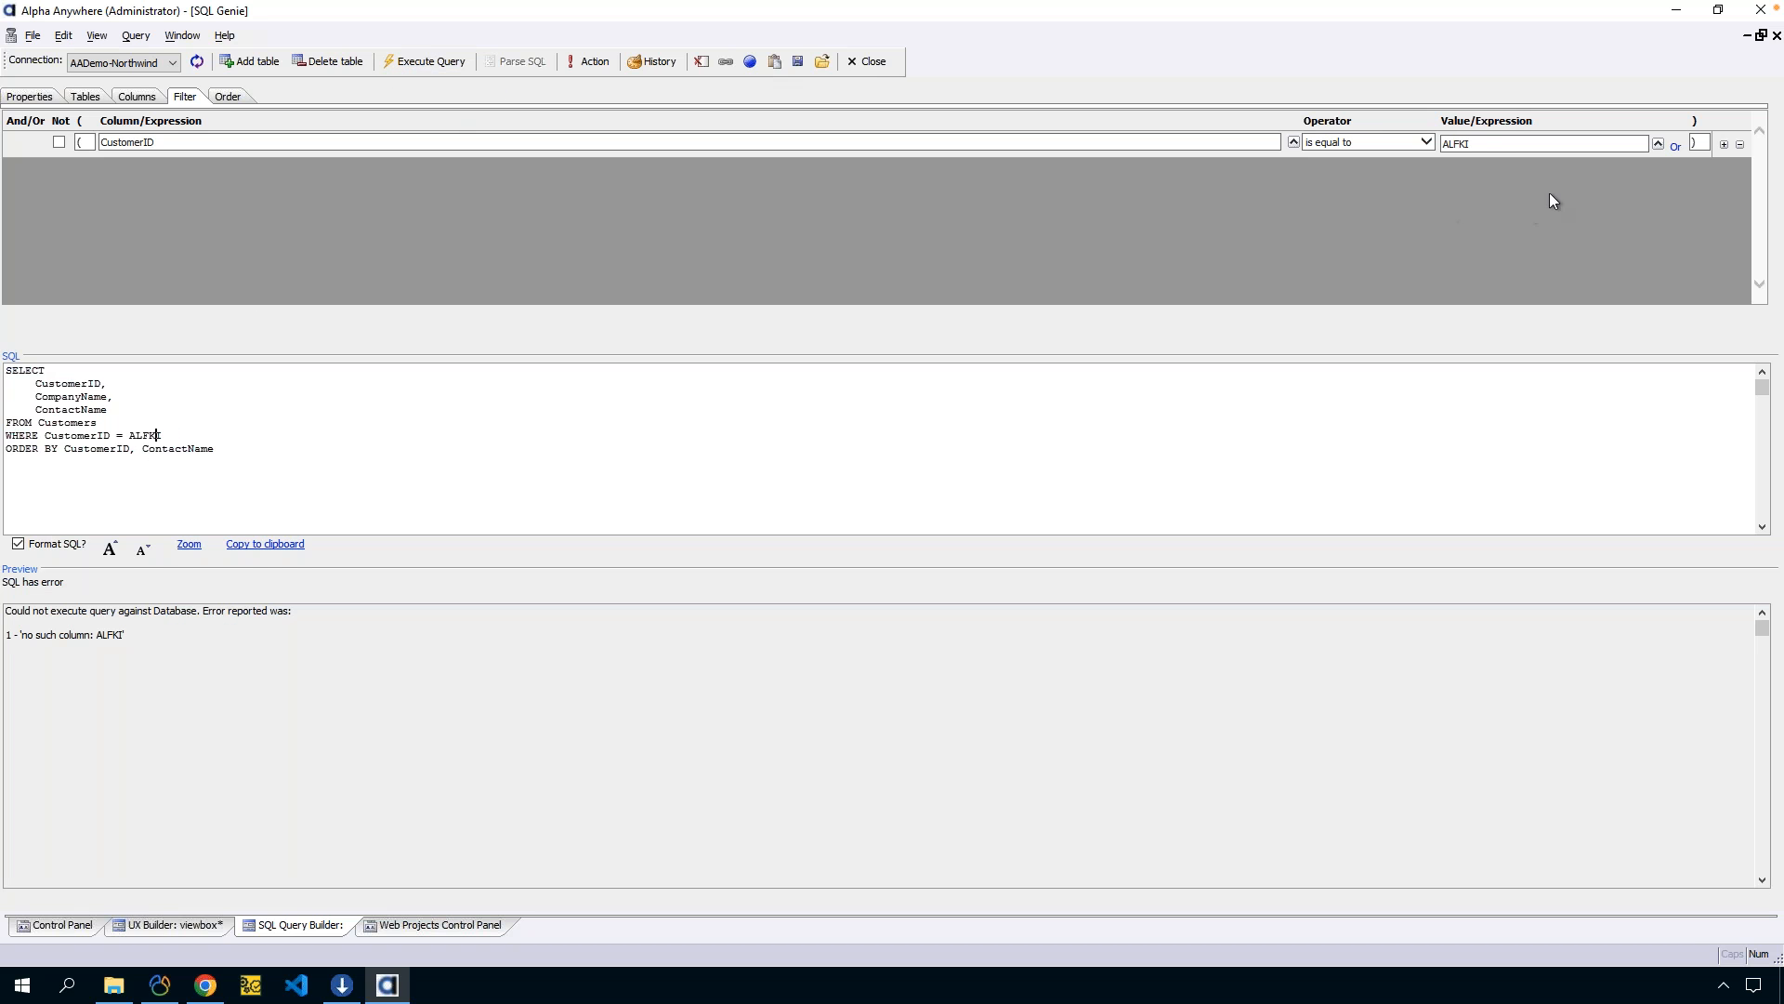
# Enclose the filter's customer ID value in single quotes, execute the query and look over the available comparison operators.
pyautogui.click(1484, 147)
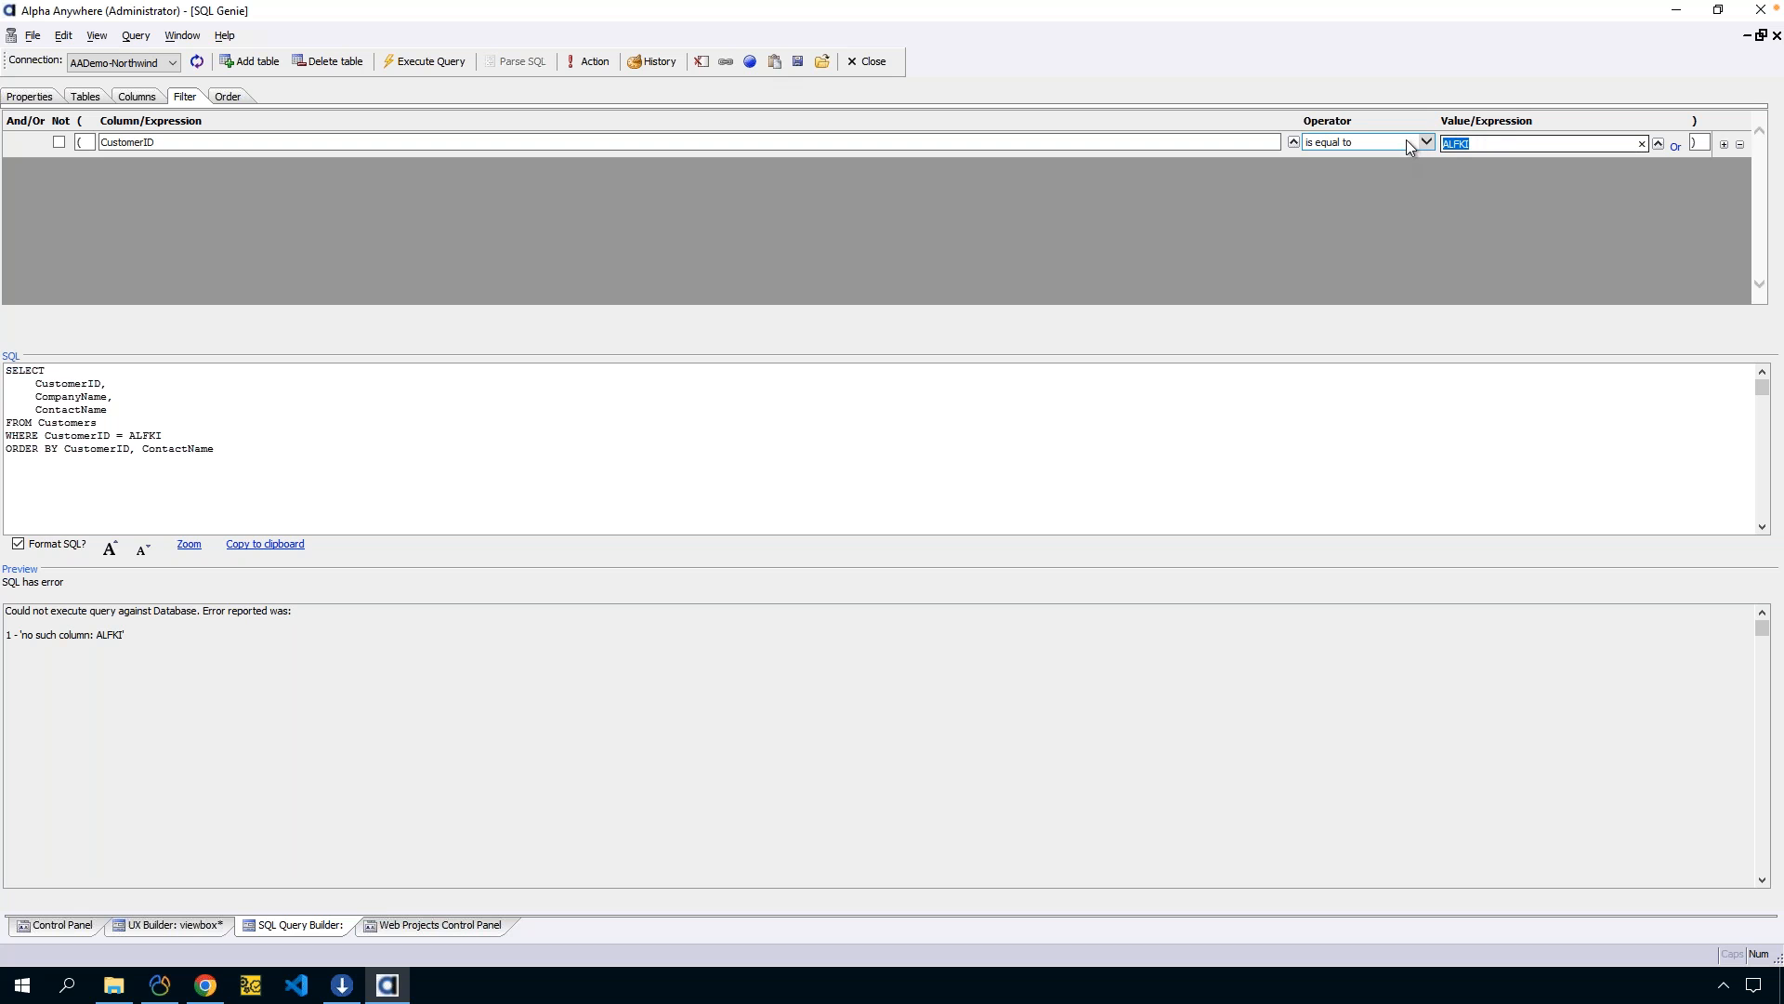
pyautogui.press('Home')
pyautogui.write("'")
pyautogui.press('End')
pyautogui.write("'")
pyautogui.click(416, 62)
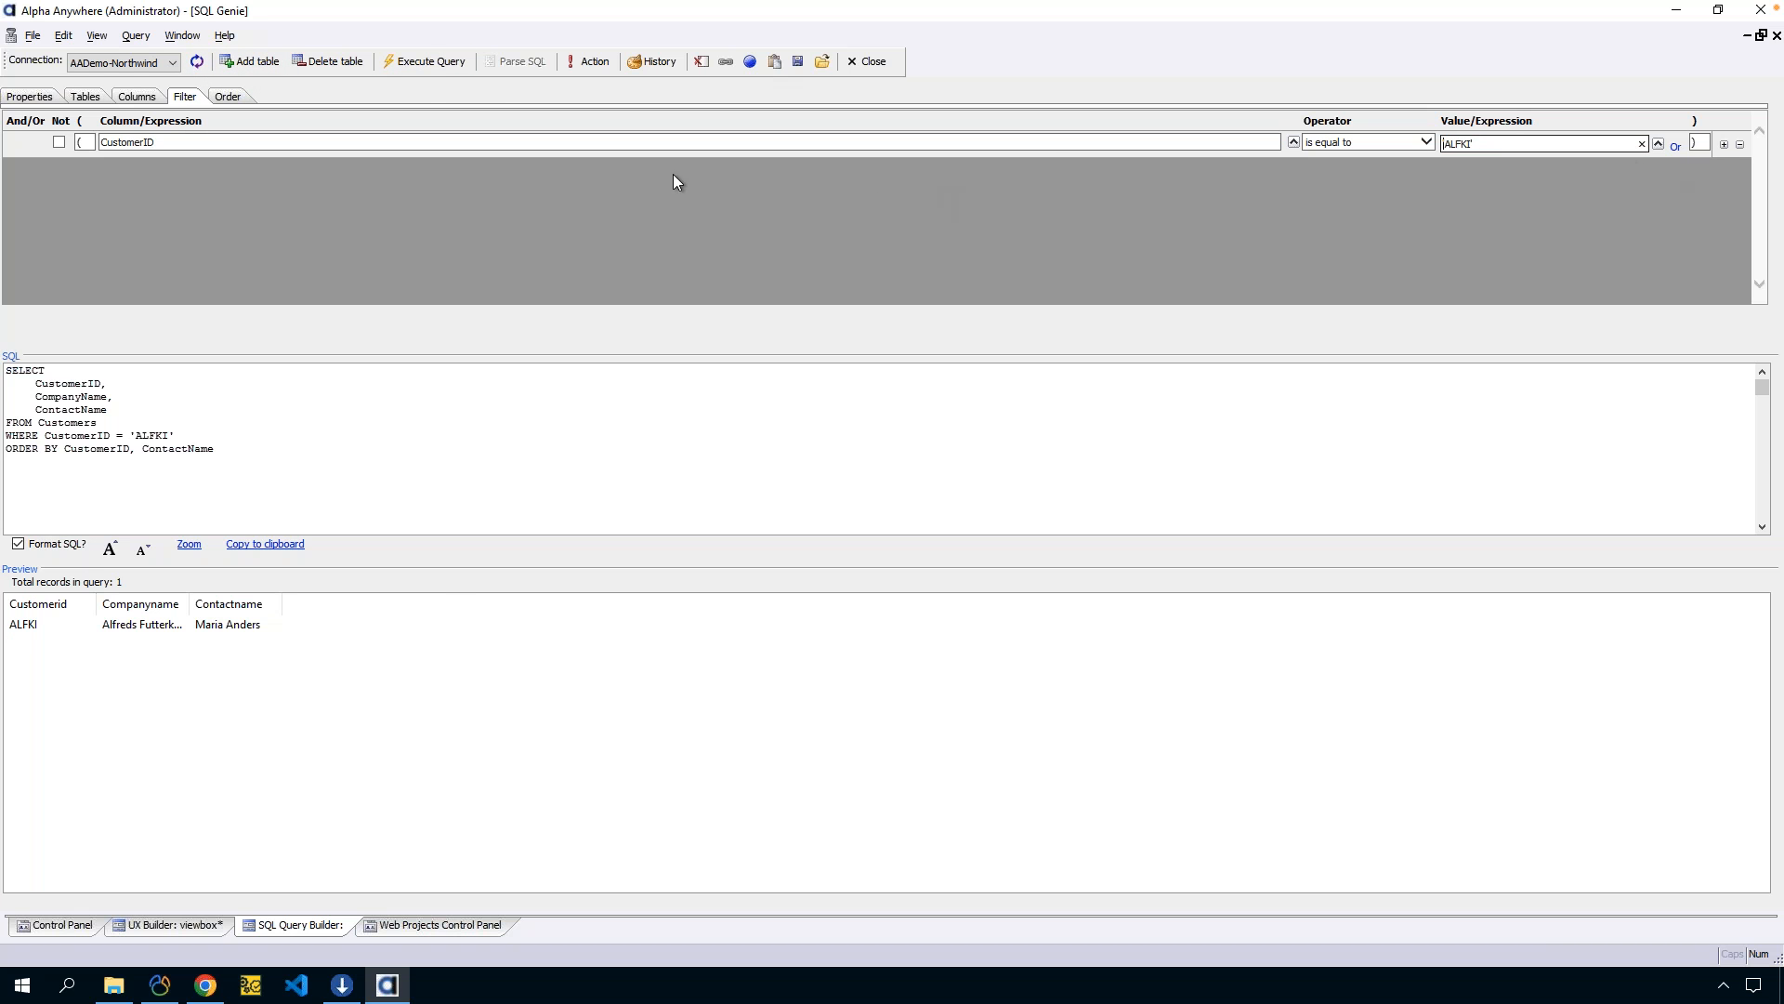
pyautogui.click(1426, 143)
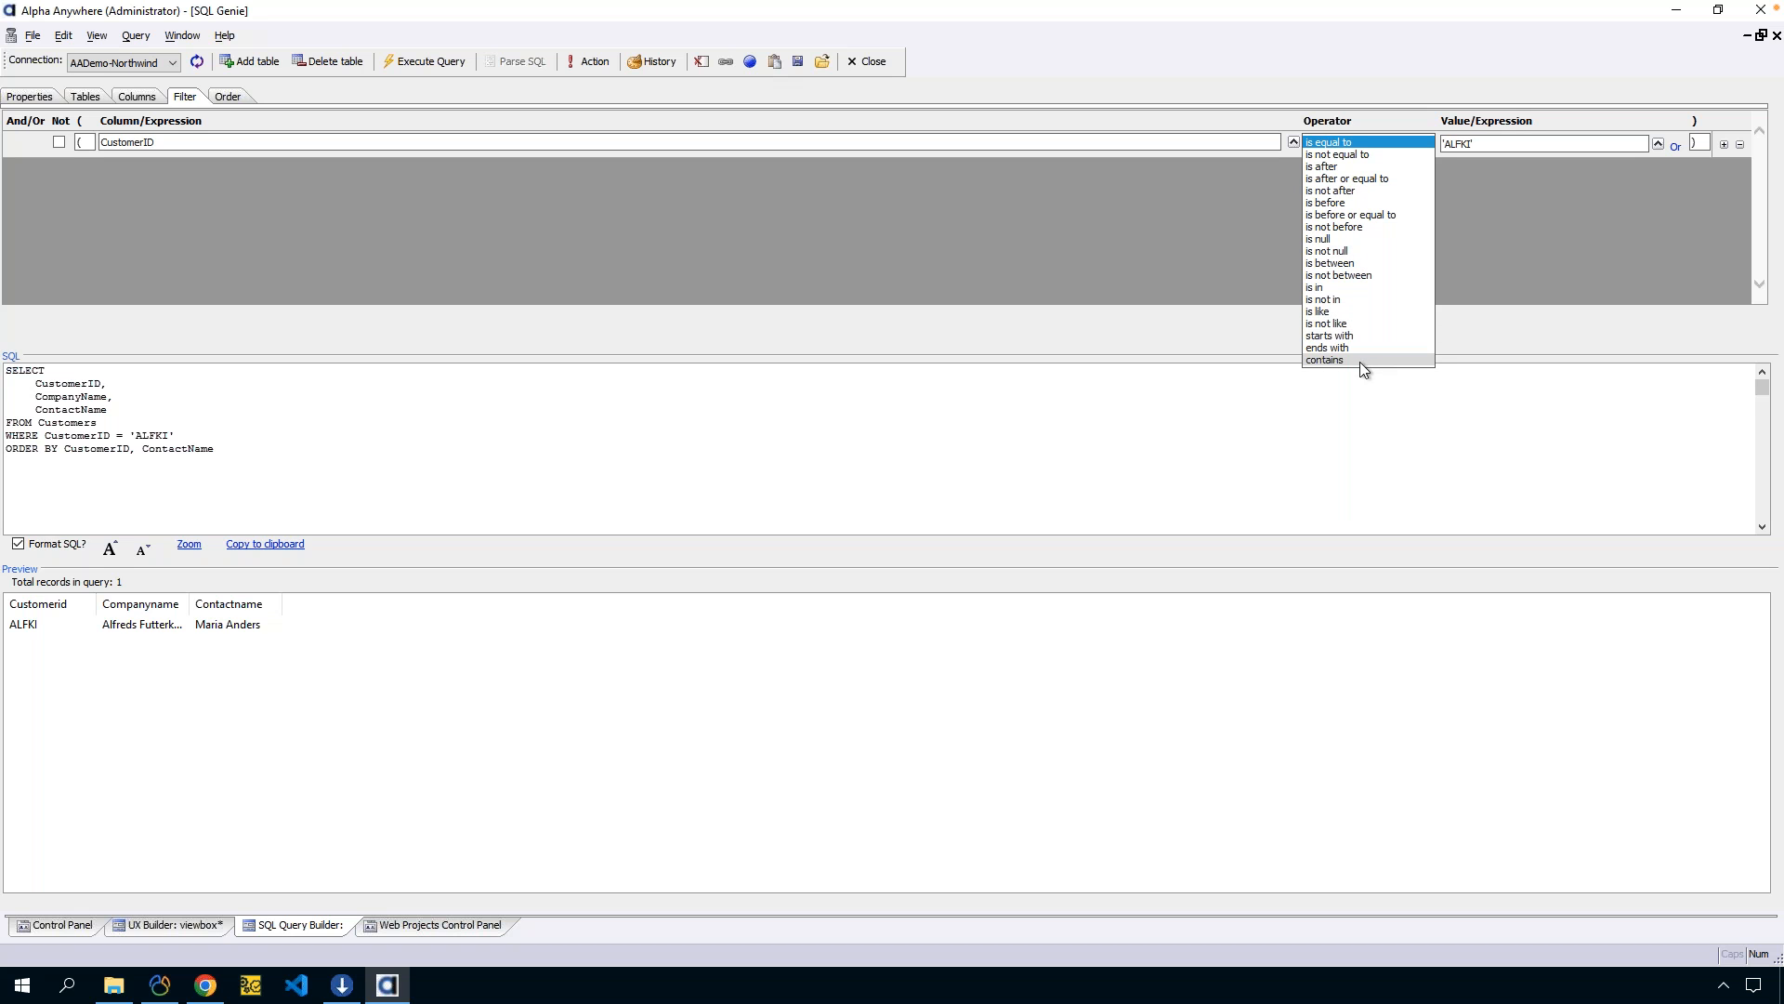
pyautogui.click(1493, 214)
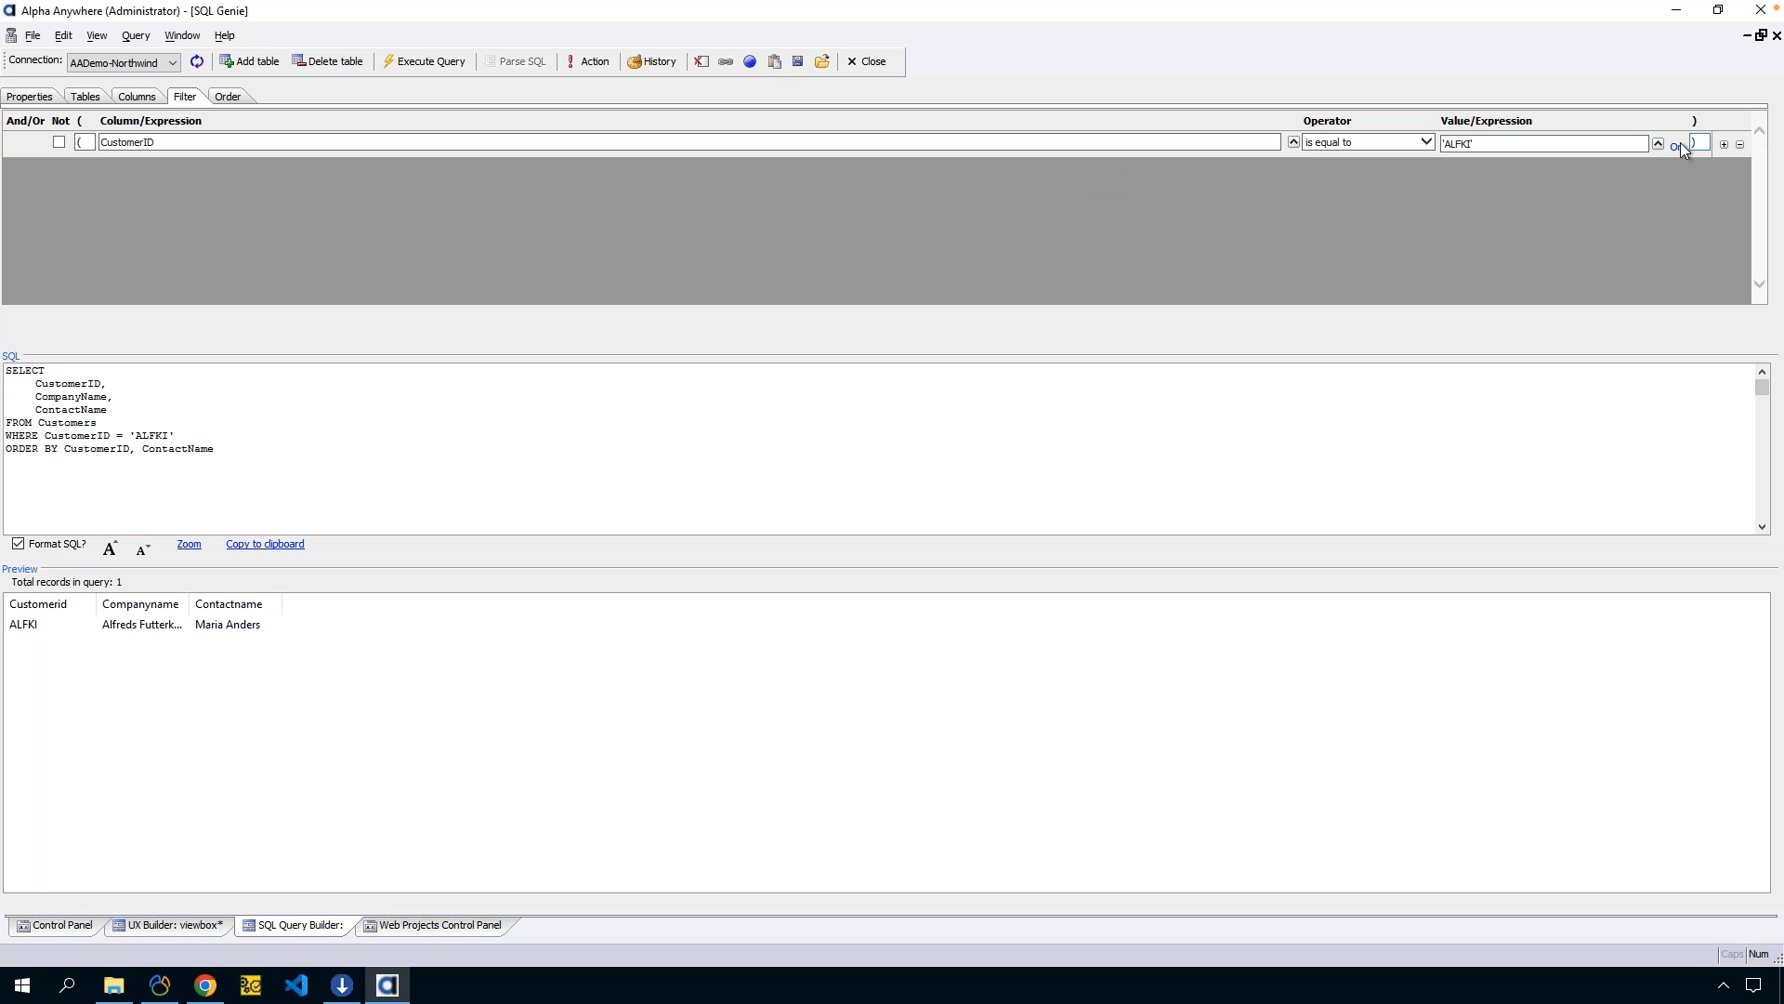
# Add an And condition for CustomerID equal to the Blondesddsl customer's ID in single quotes, execute the query and highlight the WHERE clause.
pyautogui.click(1724, 146)
pyautogui.click(1636, 142)
pyautogui.click(1726, 146)
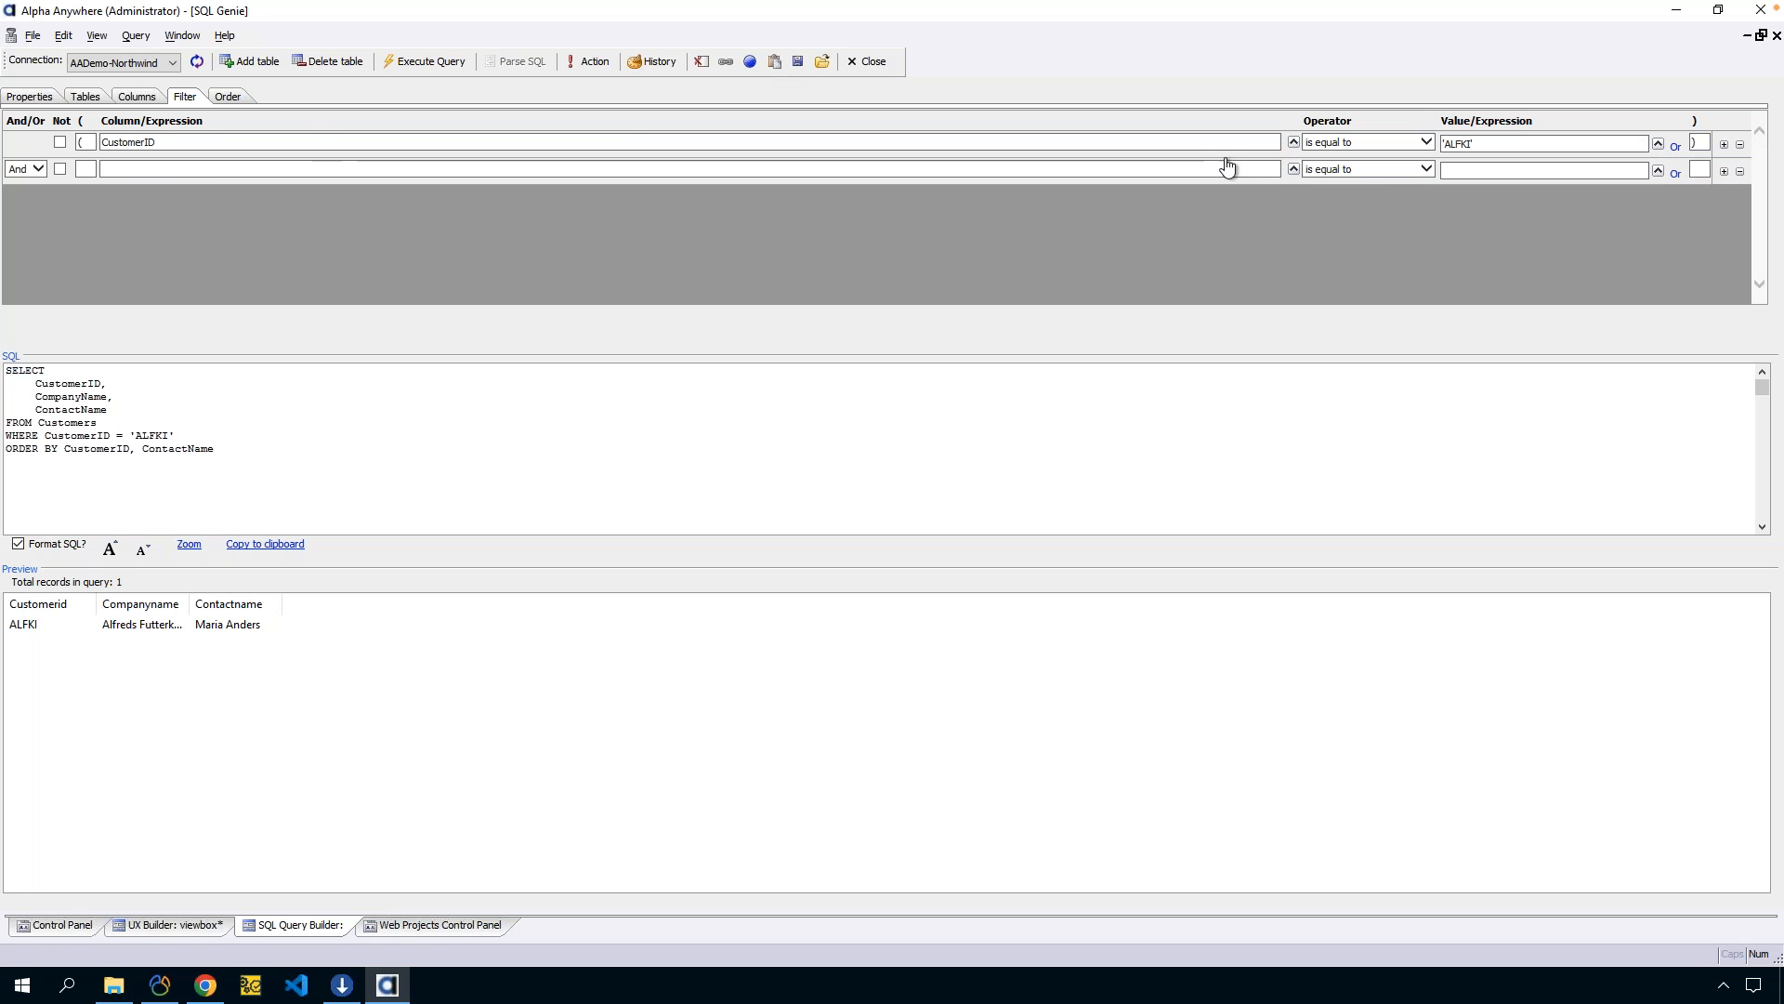
pyautogui.click(217, 163)
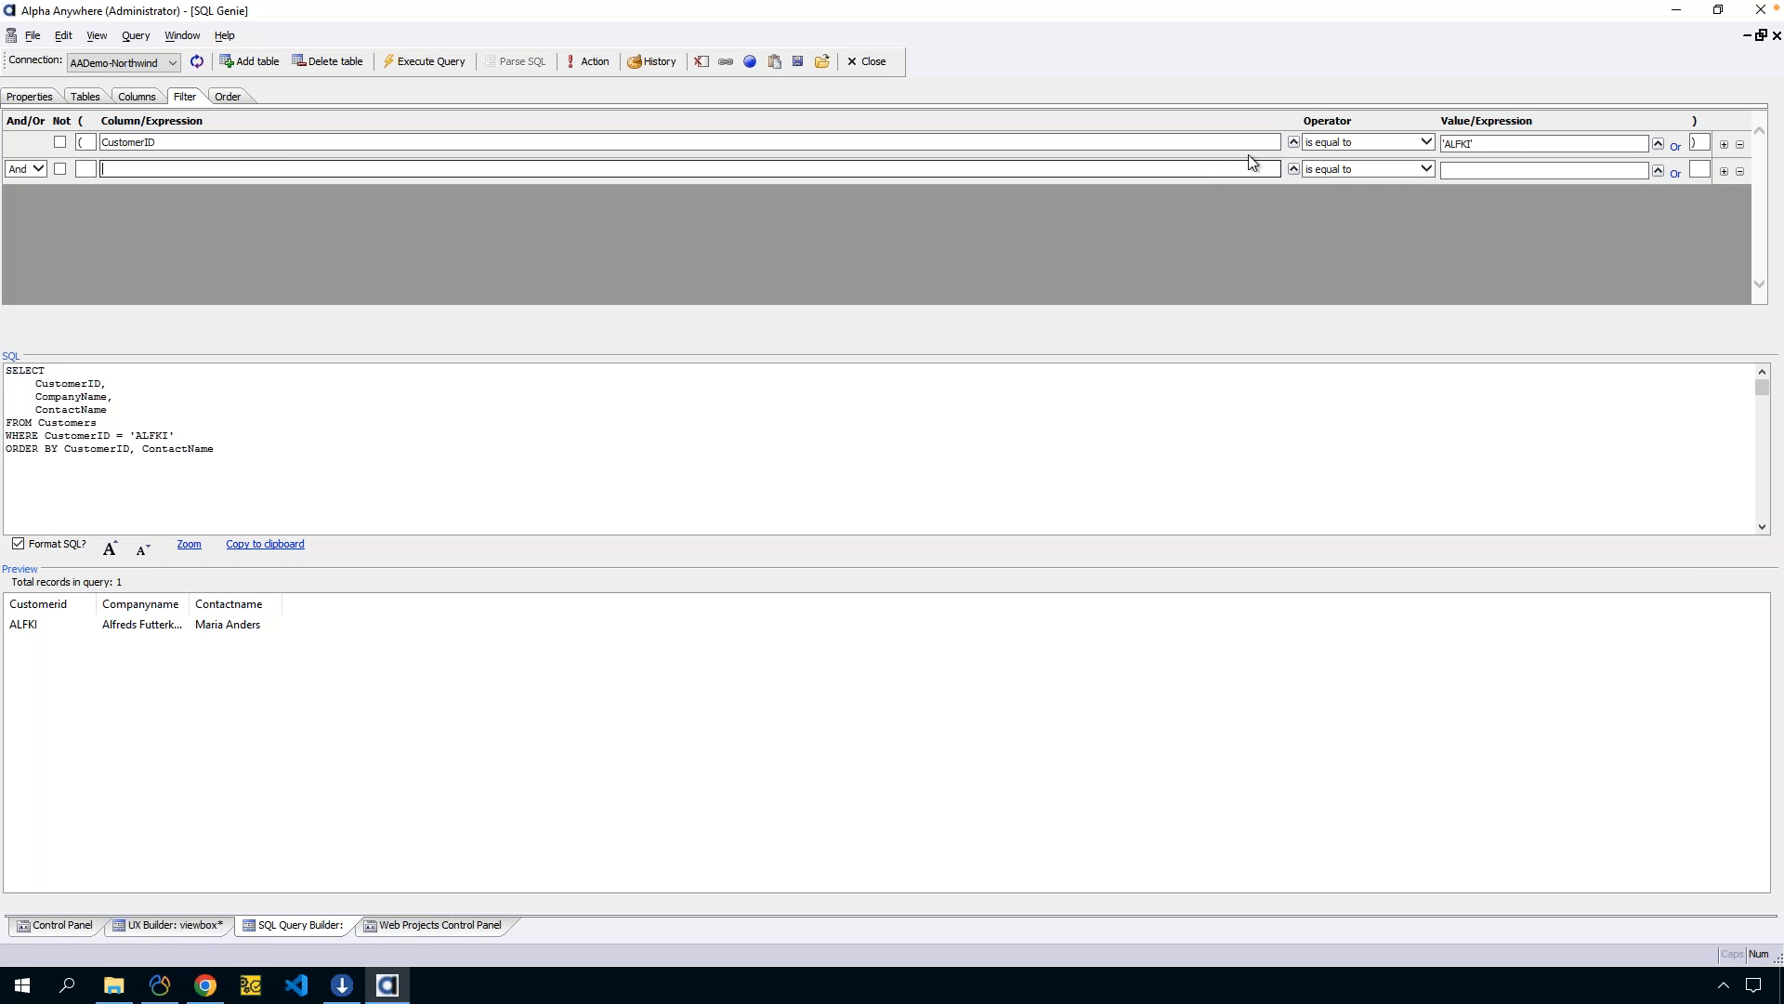
pyautogui.click(1294, 169)
pyautogui.click(736, 352)
pyautogui.click(825, 354)
pyautogui.doubleClick(825, 354)
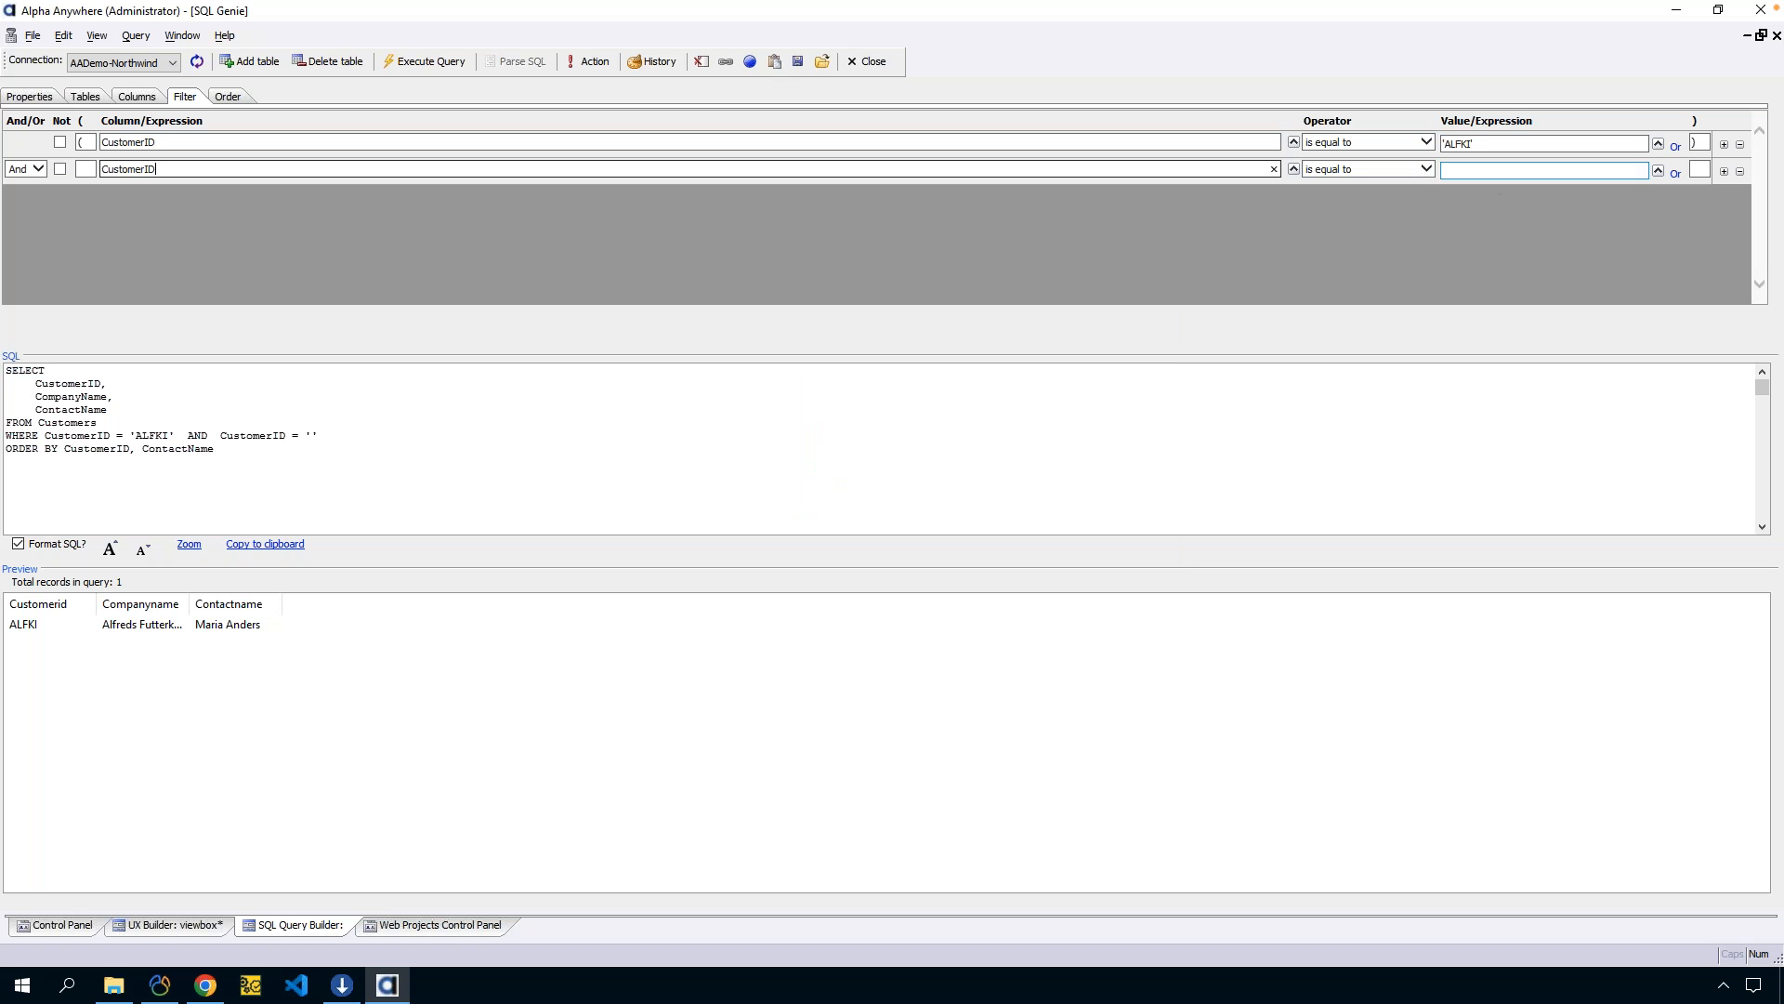
pyautogui.write("'BLONP")
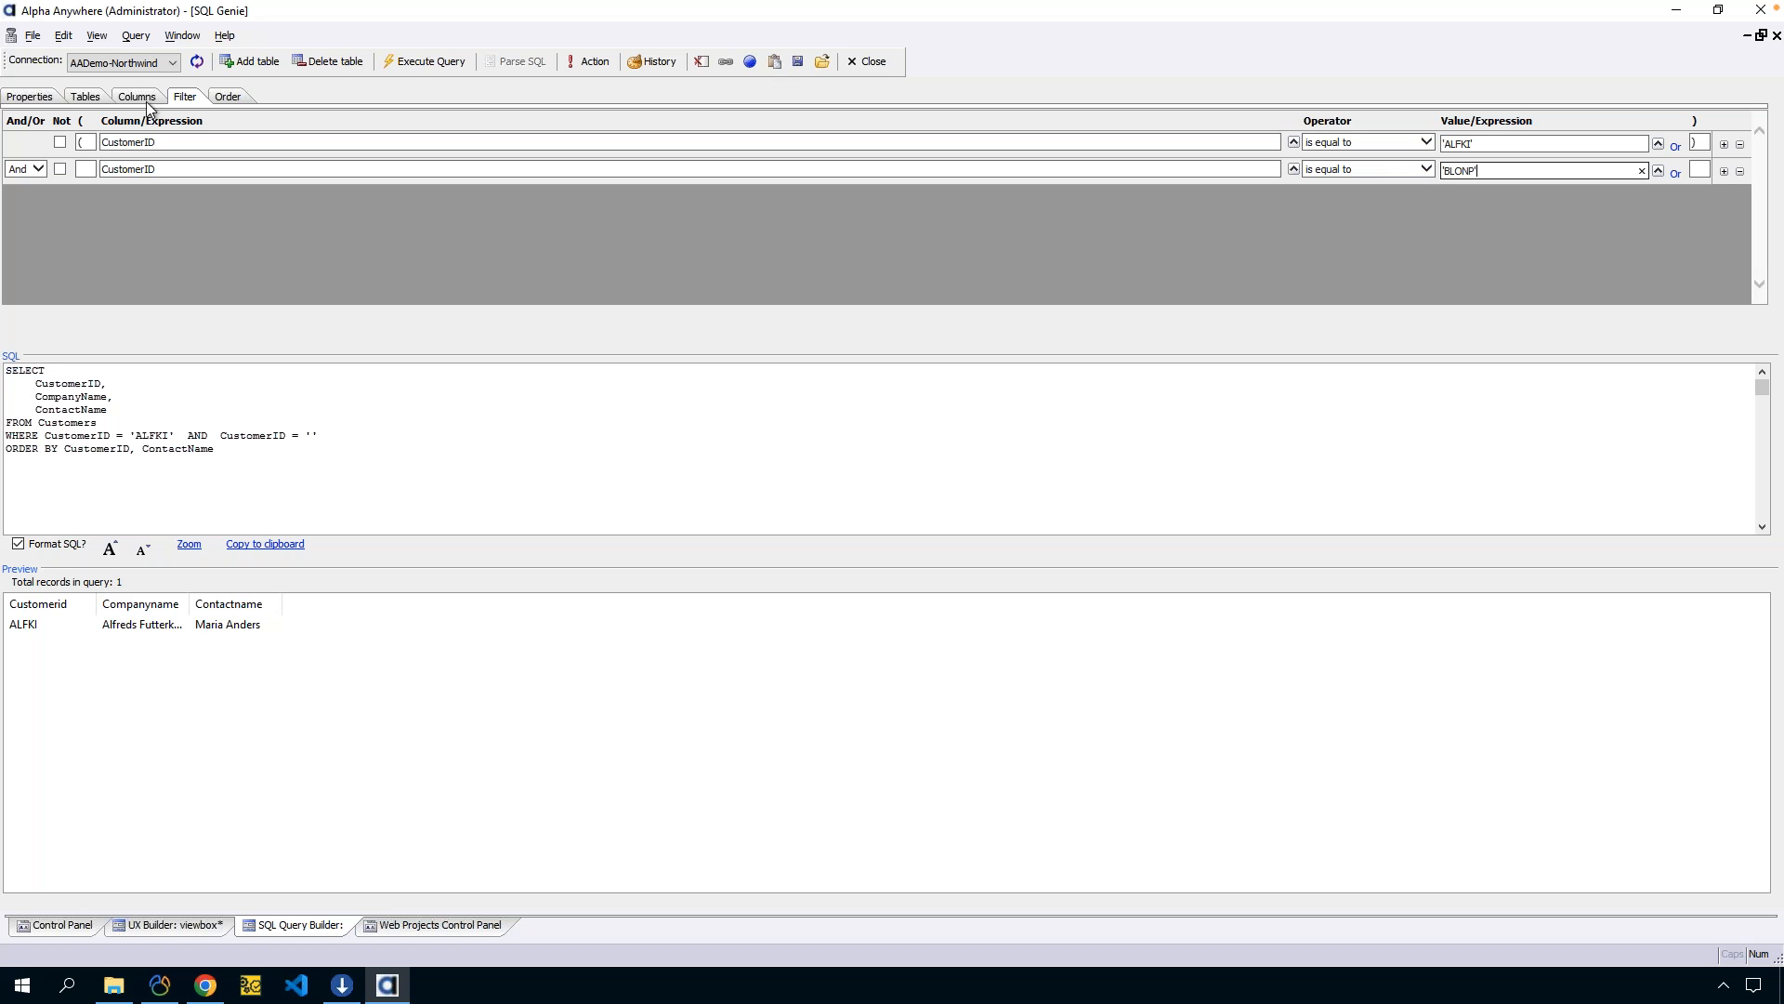
pyautogui.click(405, 64)
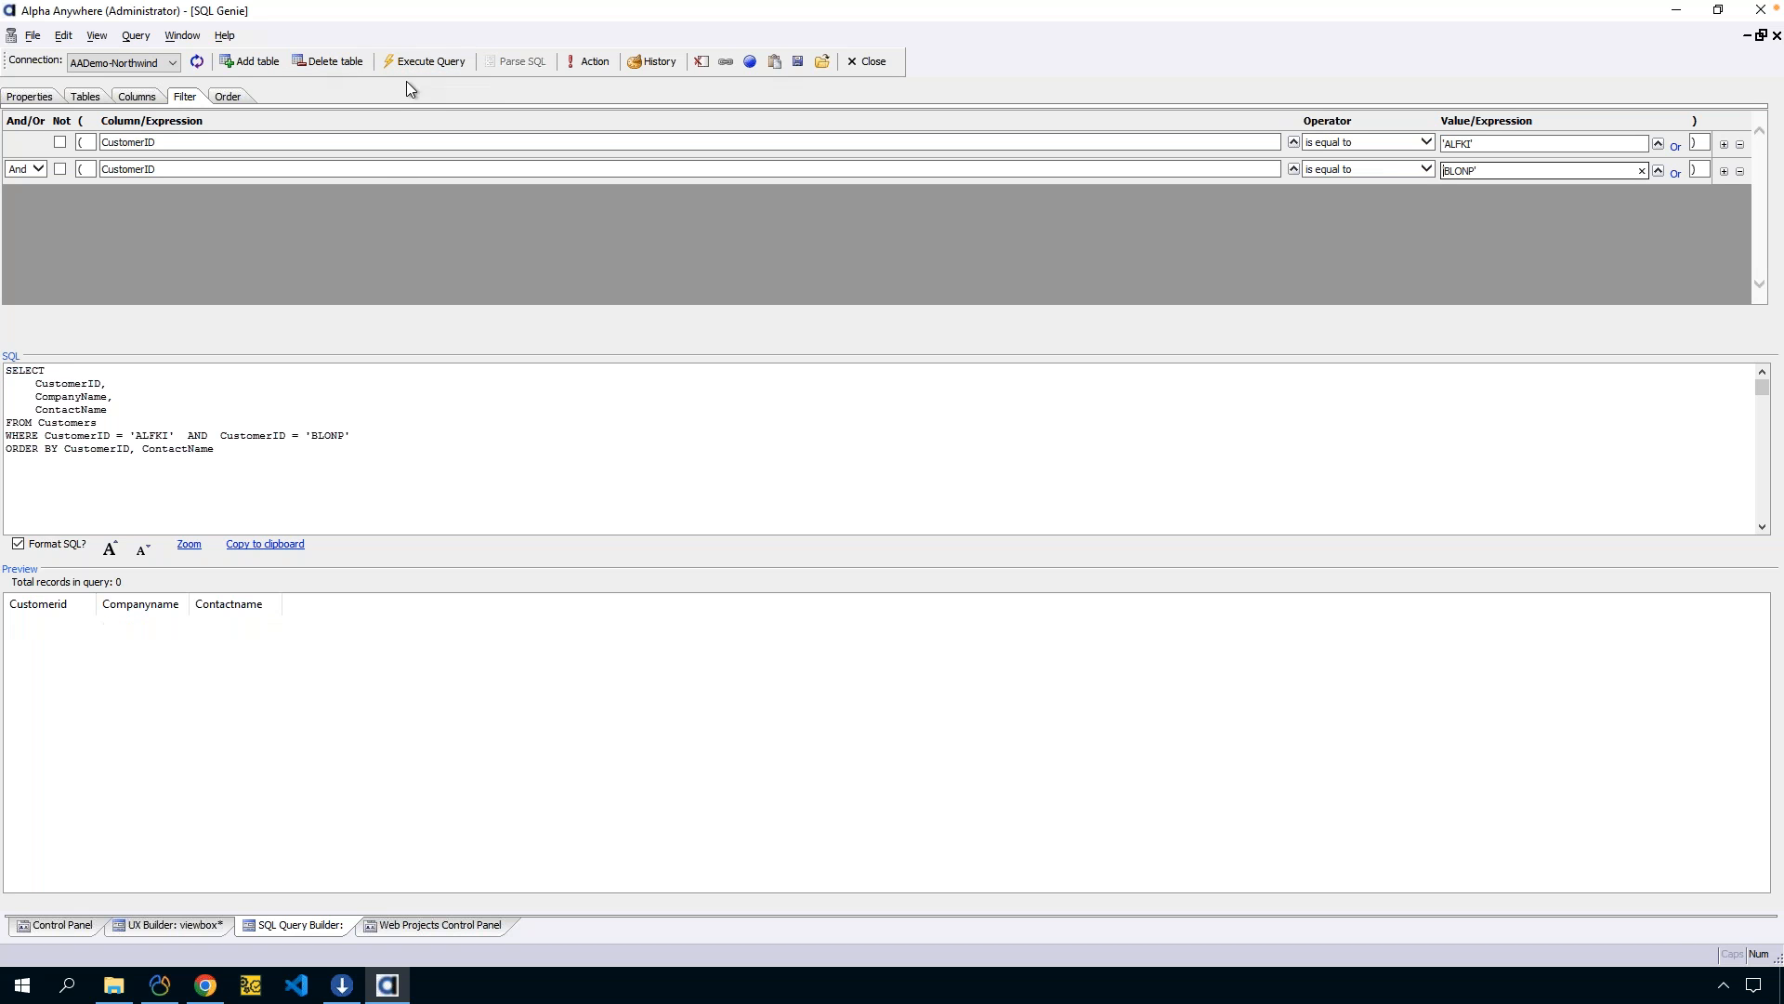
pyautogui.doubleClick(196, 434)
pyautogui.moveTo(362, 435); pyautogui.dragTo(8, 435)
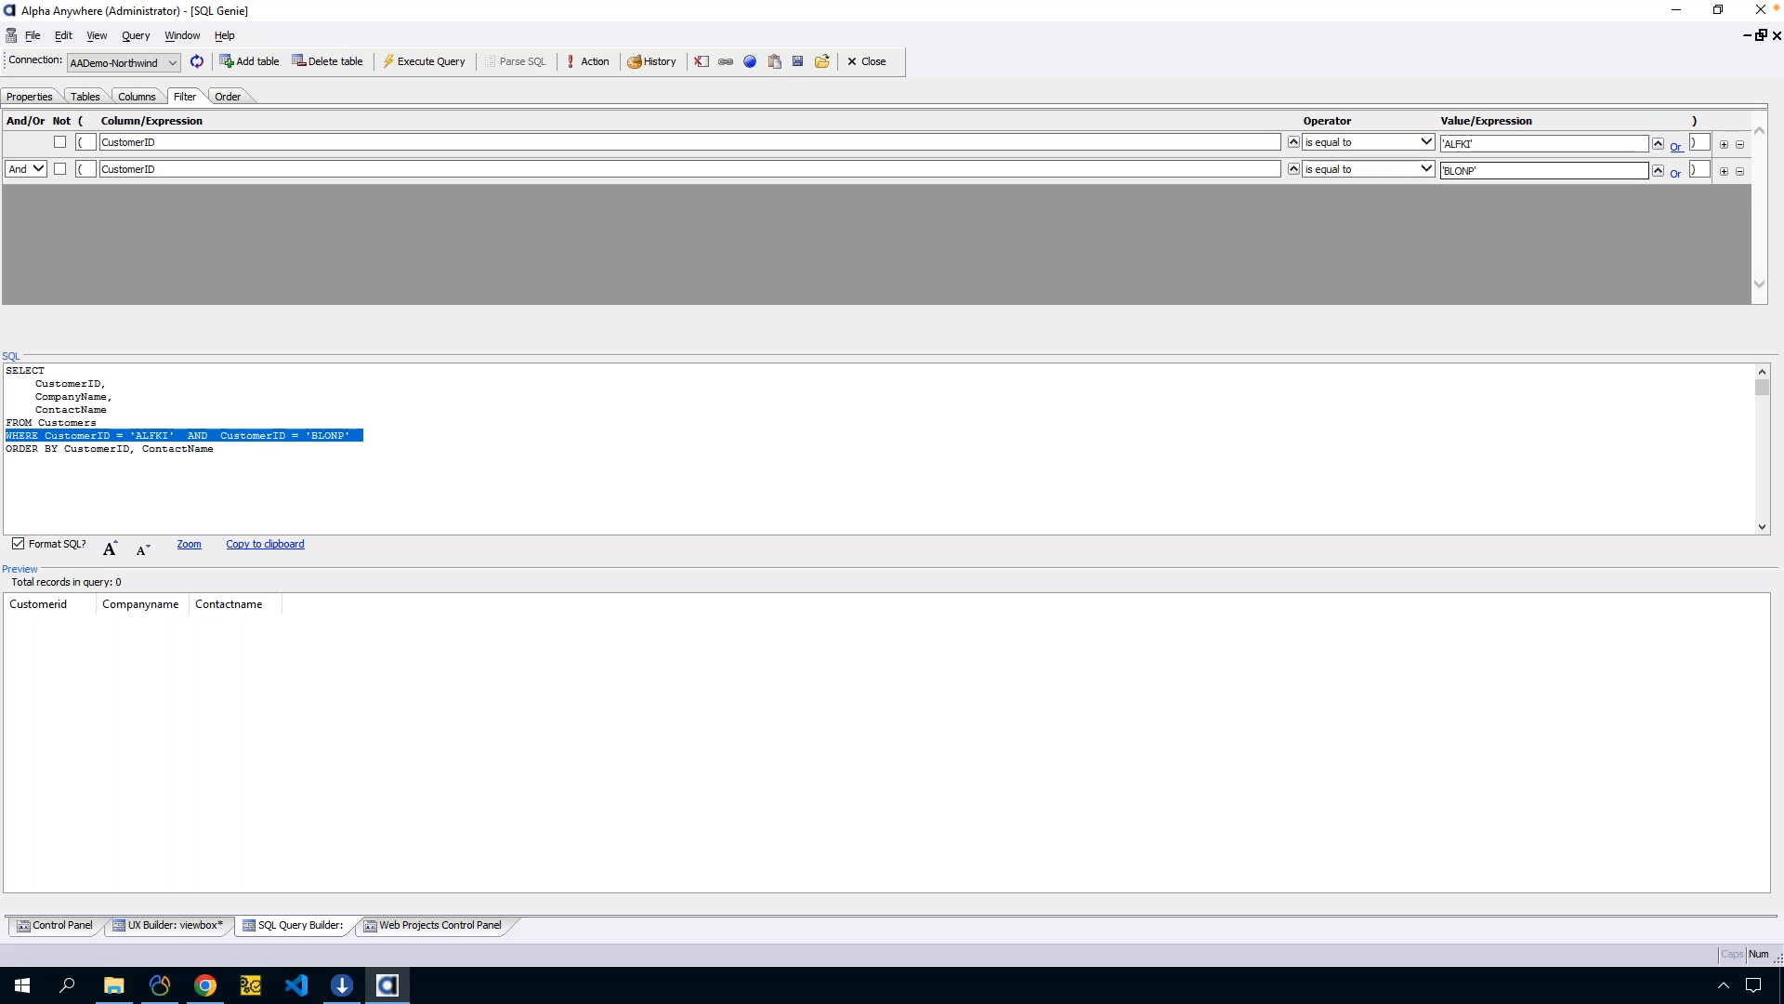
# Add an alternative value to the first filter condition, delete that condition and add a second condition on CustomerID.
pyautogui.click(1675, 146)
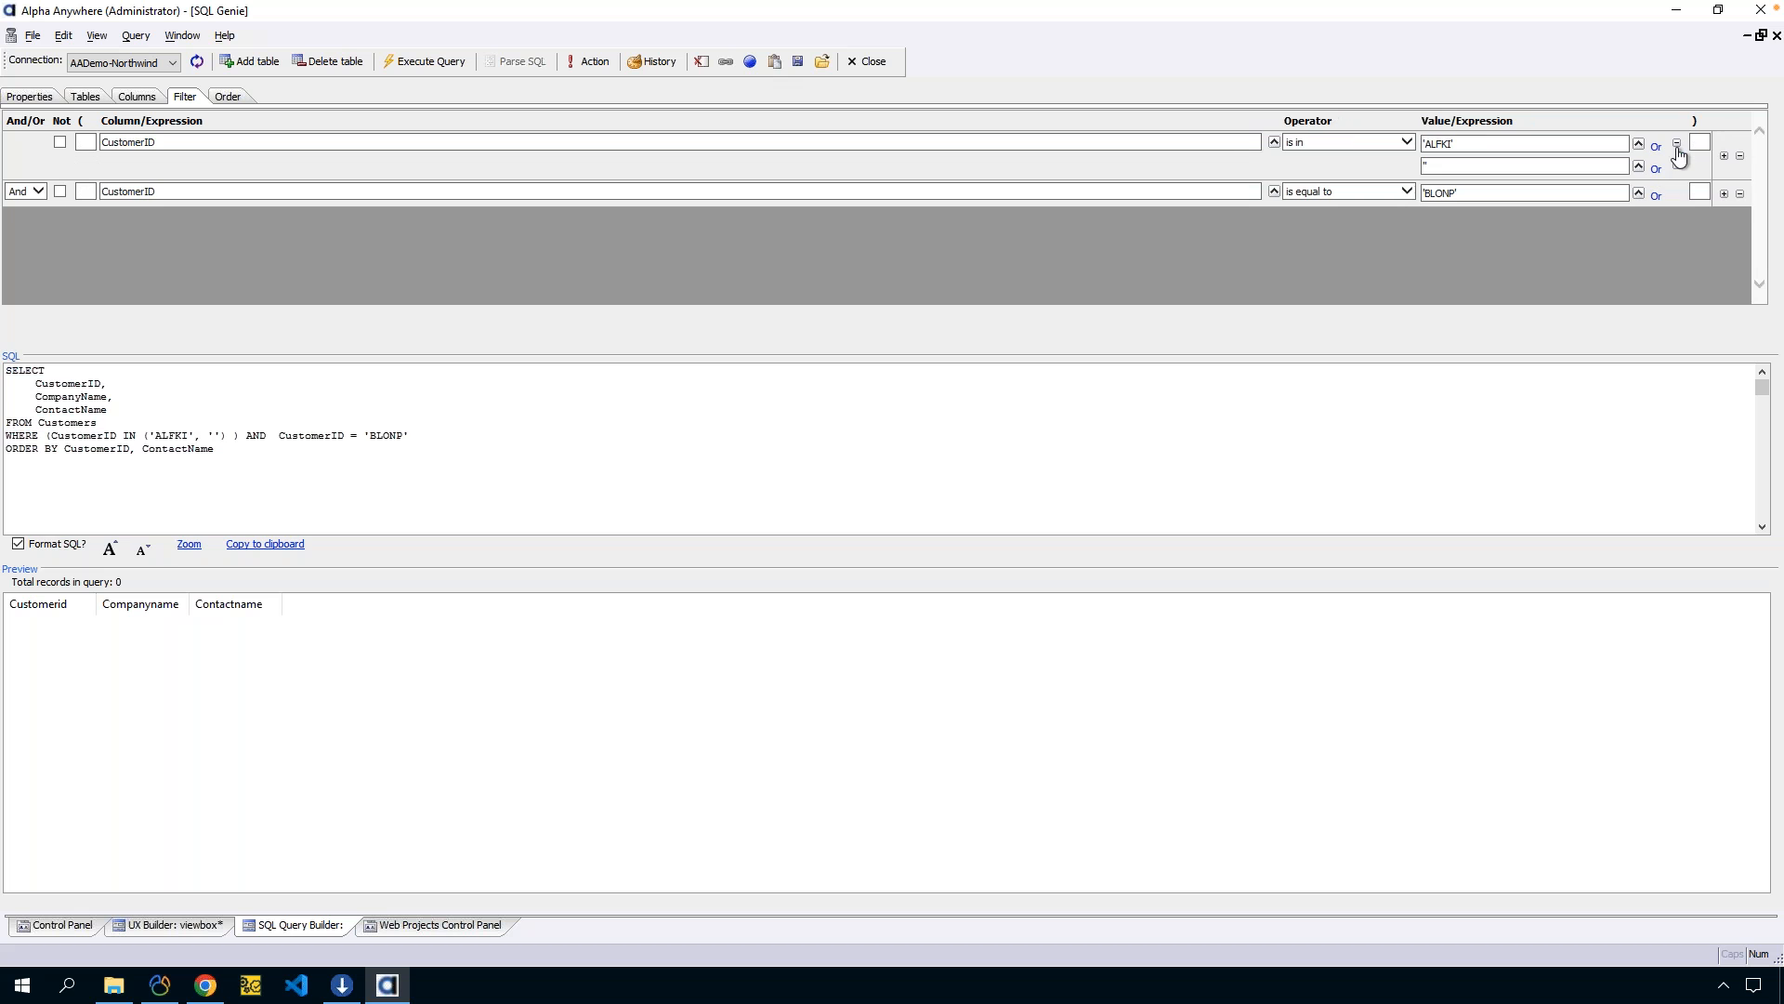
pyautogui.click(1740, 156)
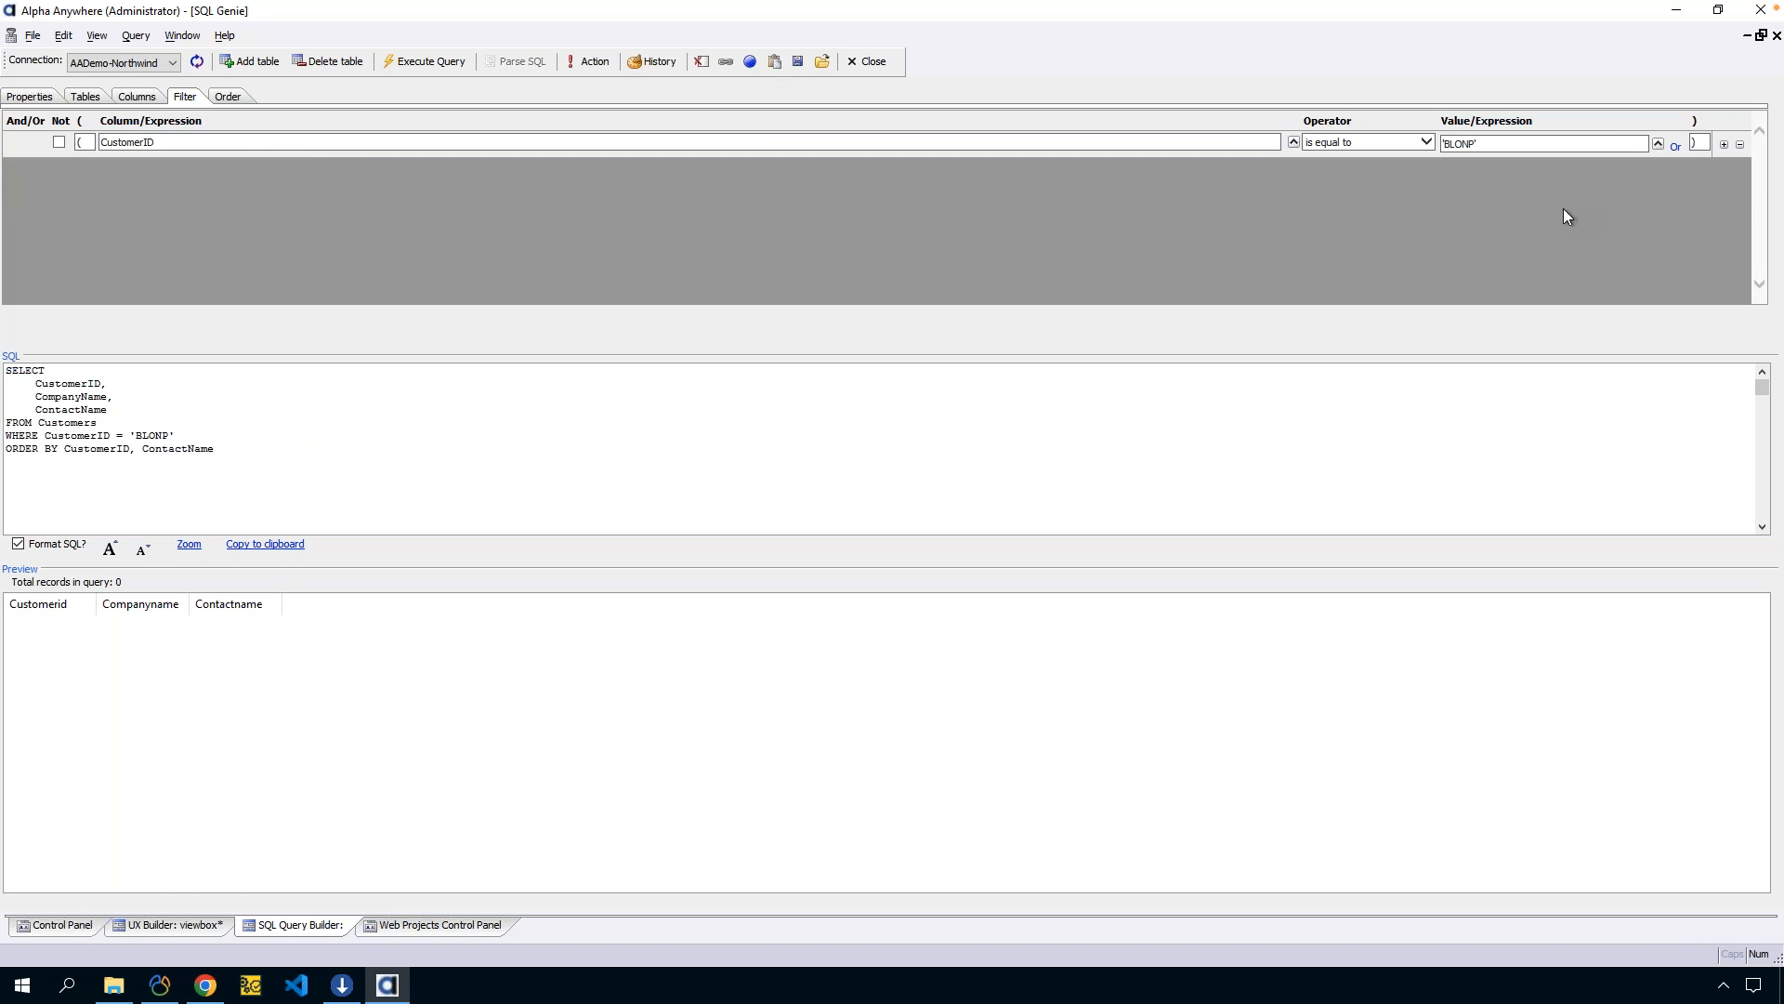
pyautogui.click(1723, 146)
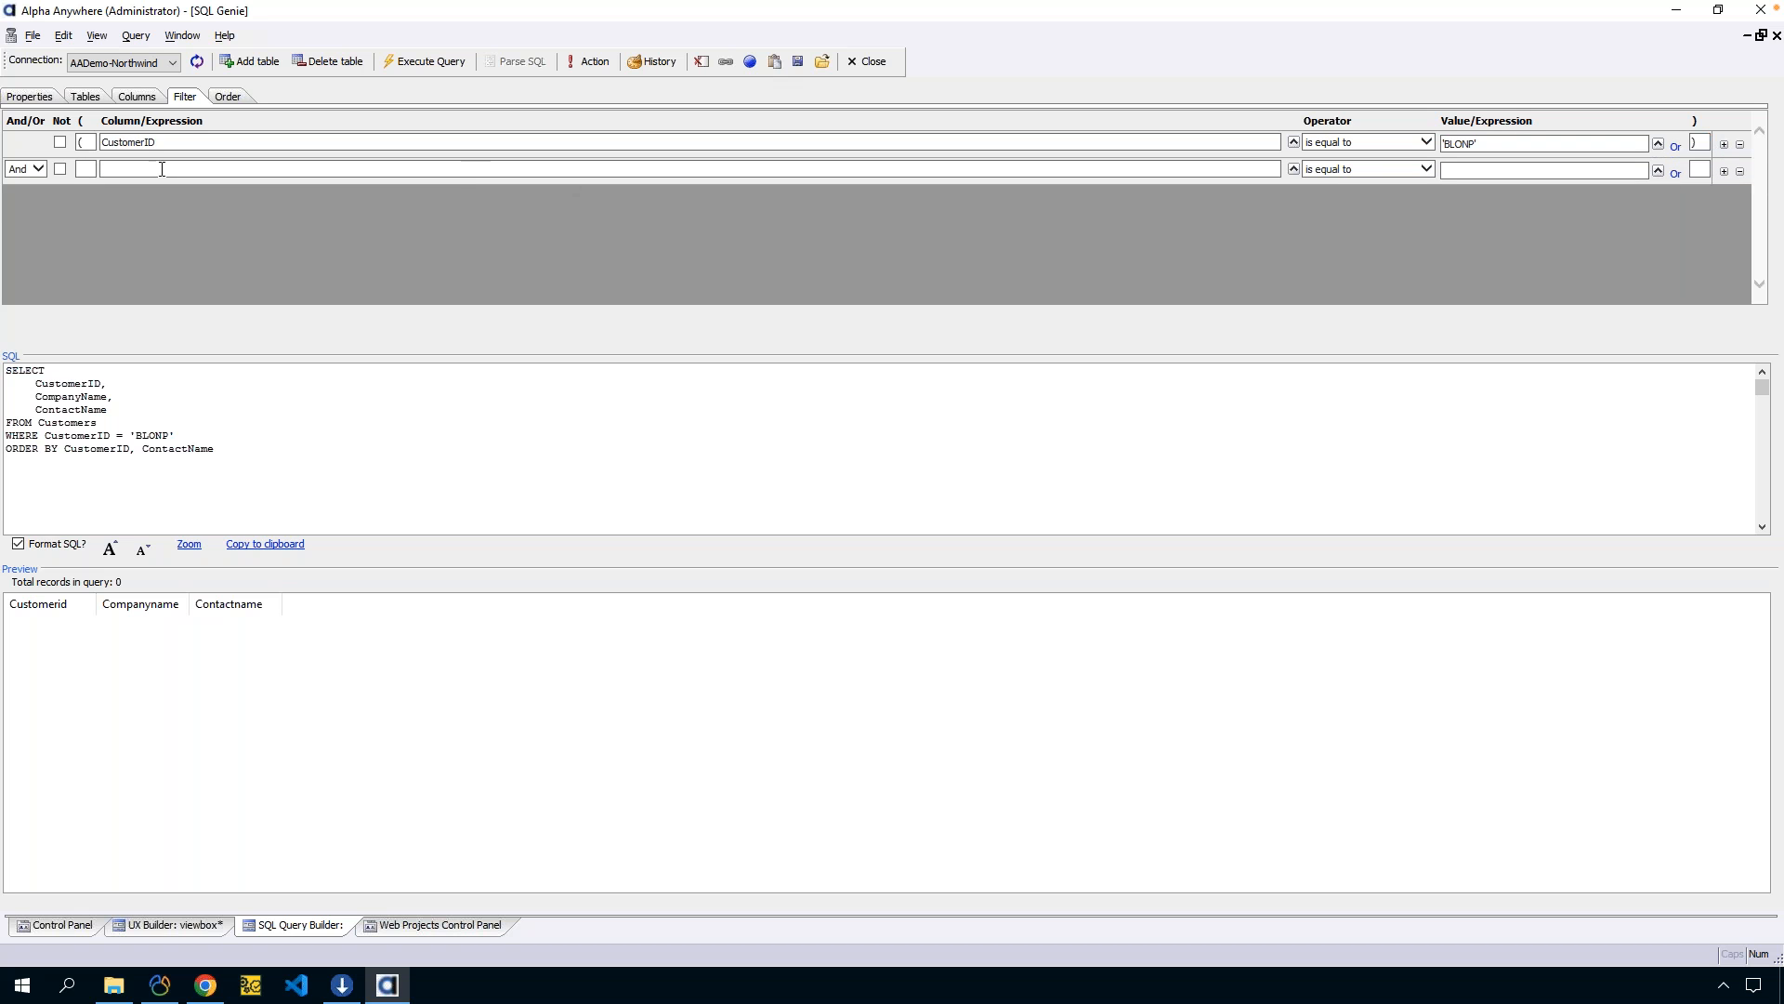
pyautogui.click(130, 169)
pyautogui.write('Customer_I')
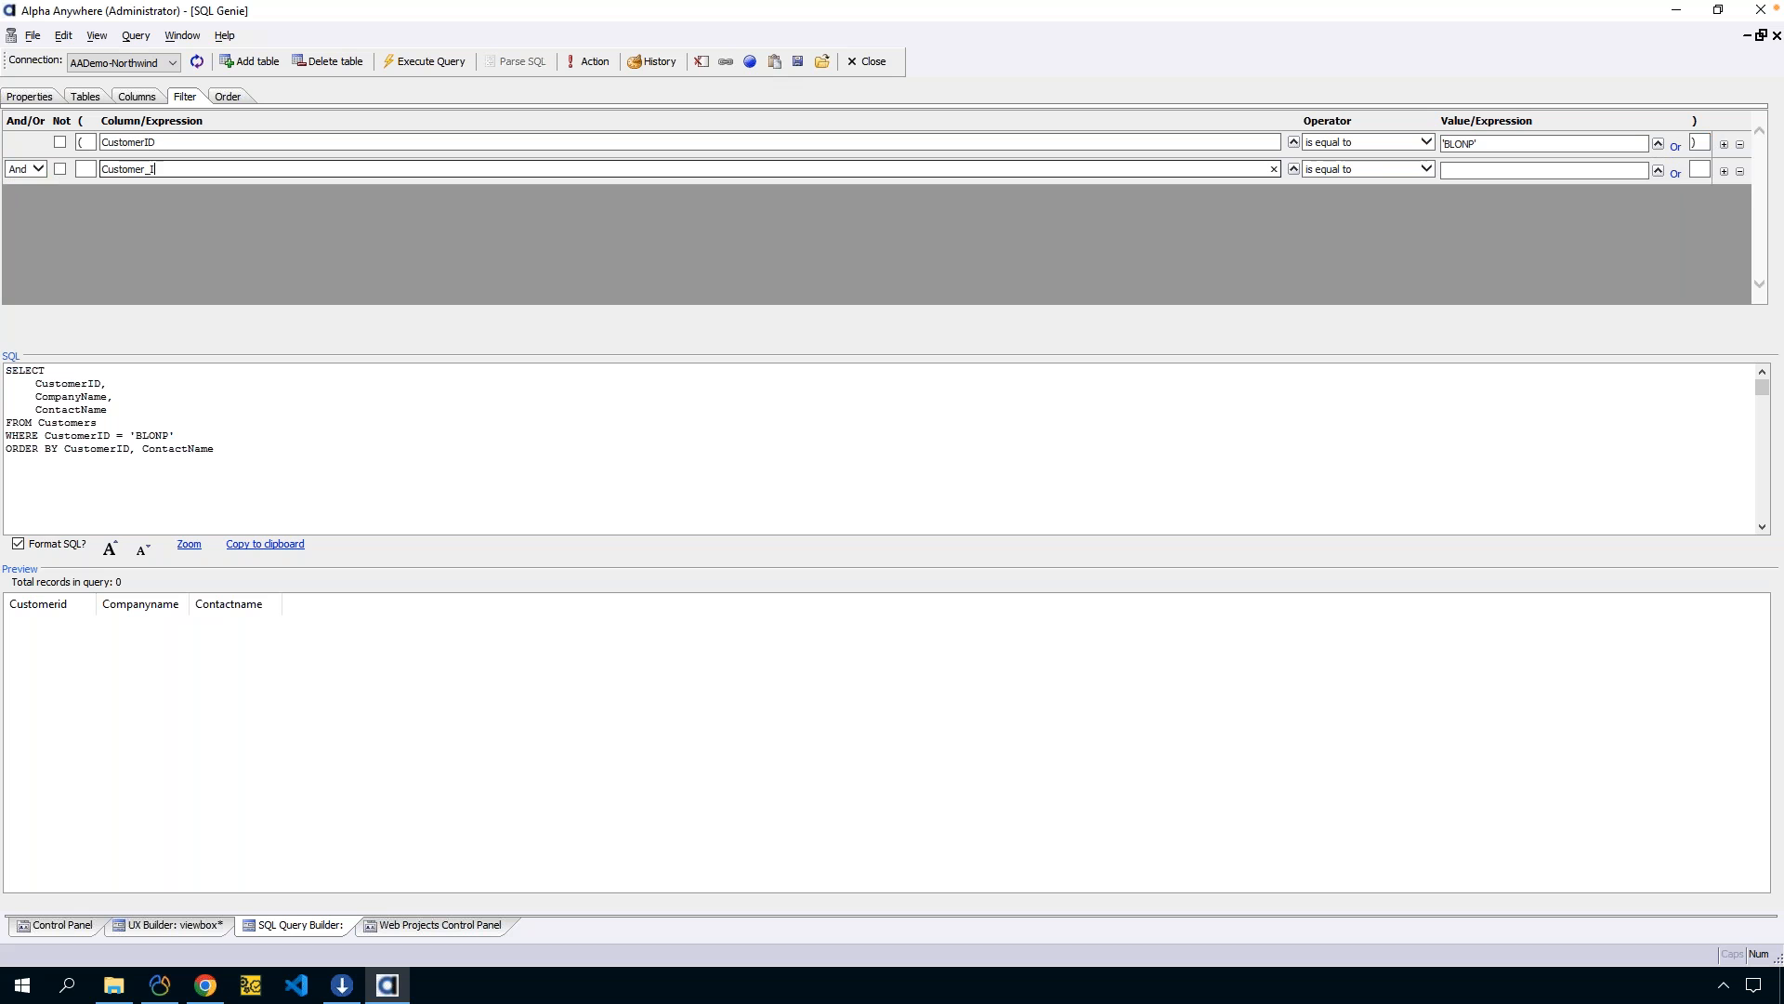
pyautogui.write('D')
pyautogui.press('BackSpace')
pyautogui.press('BackSpace')
pyautogui.press('BackSpace')
pyautogui.write('ID')
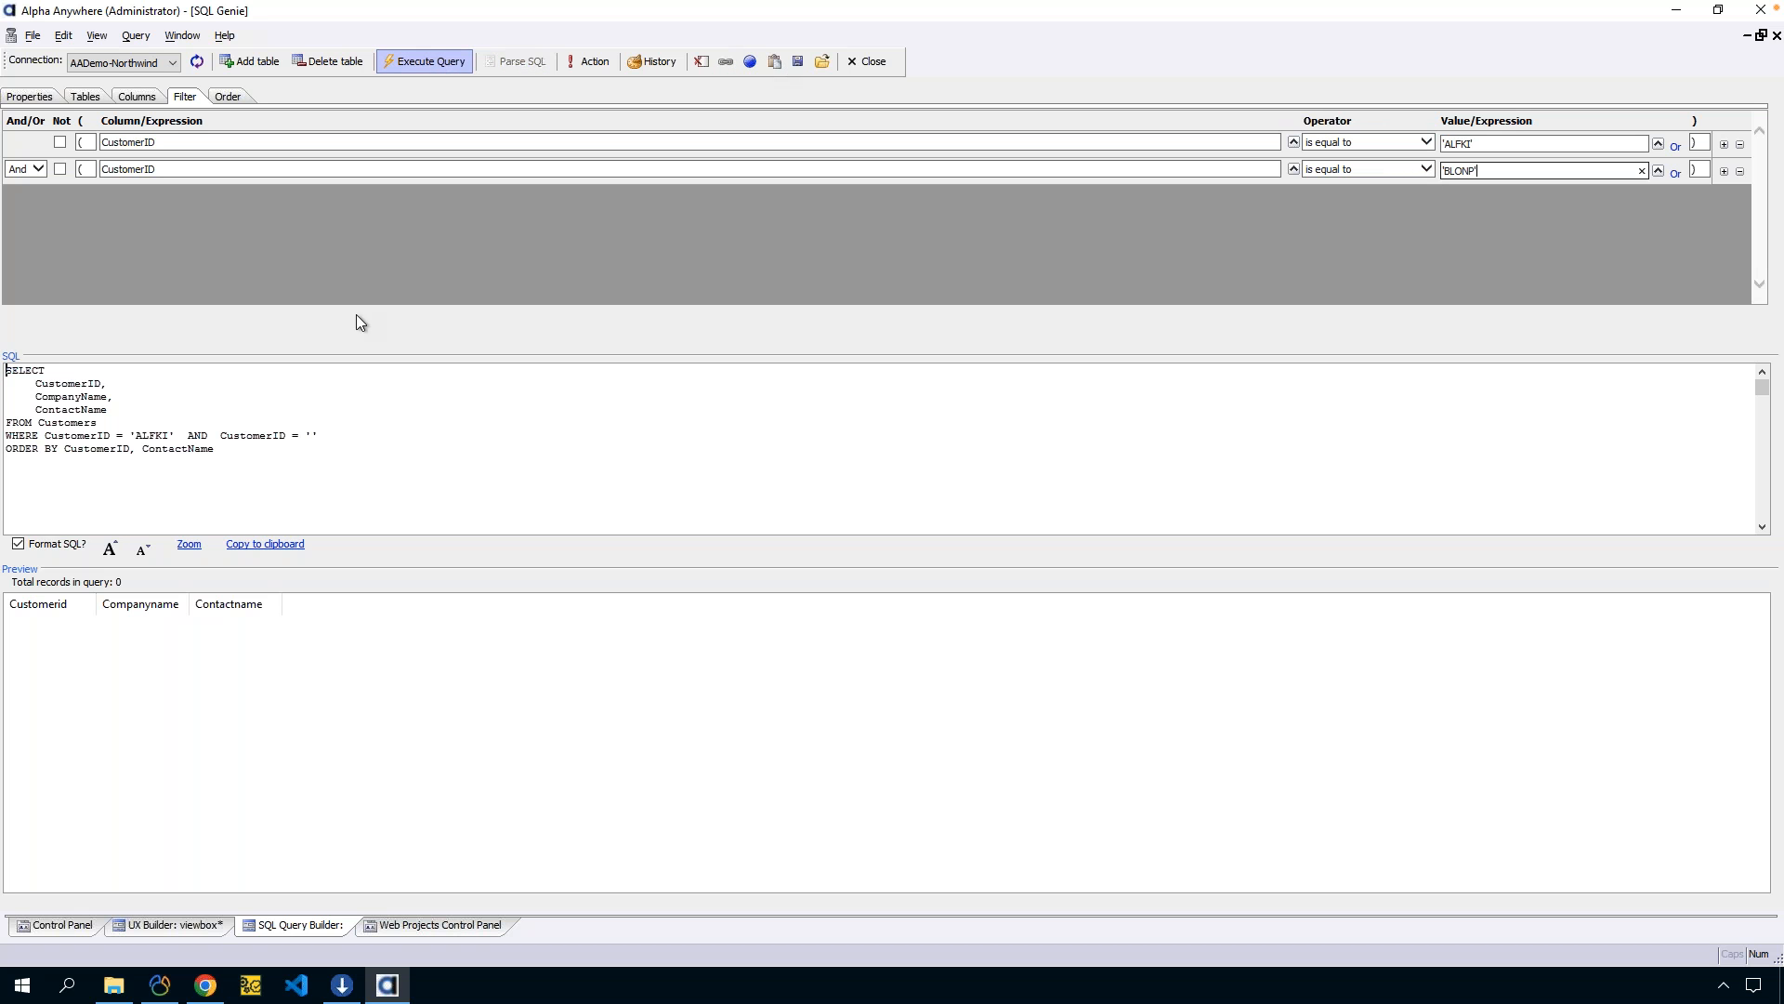
# Change the connector between the two CustomerID conditions from And to Or, execute the query and highlight its full SQL text.
pyautogui.doubleClick(201, 436)
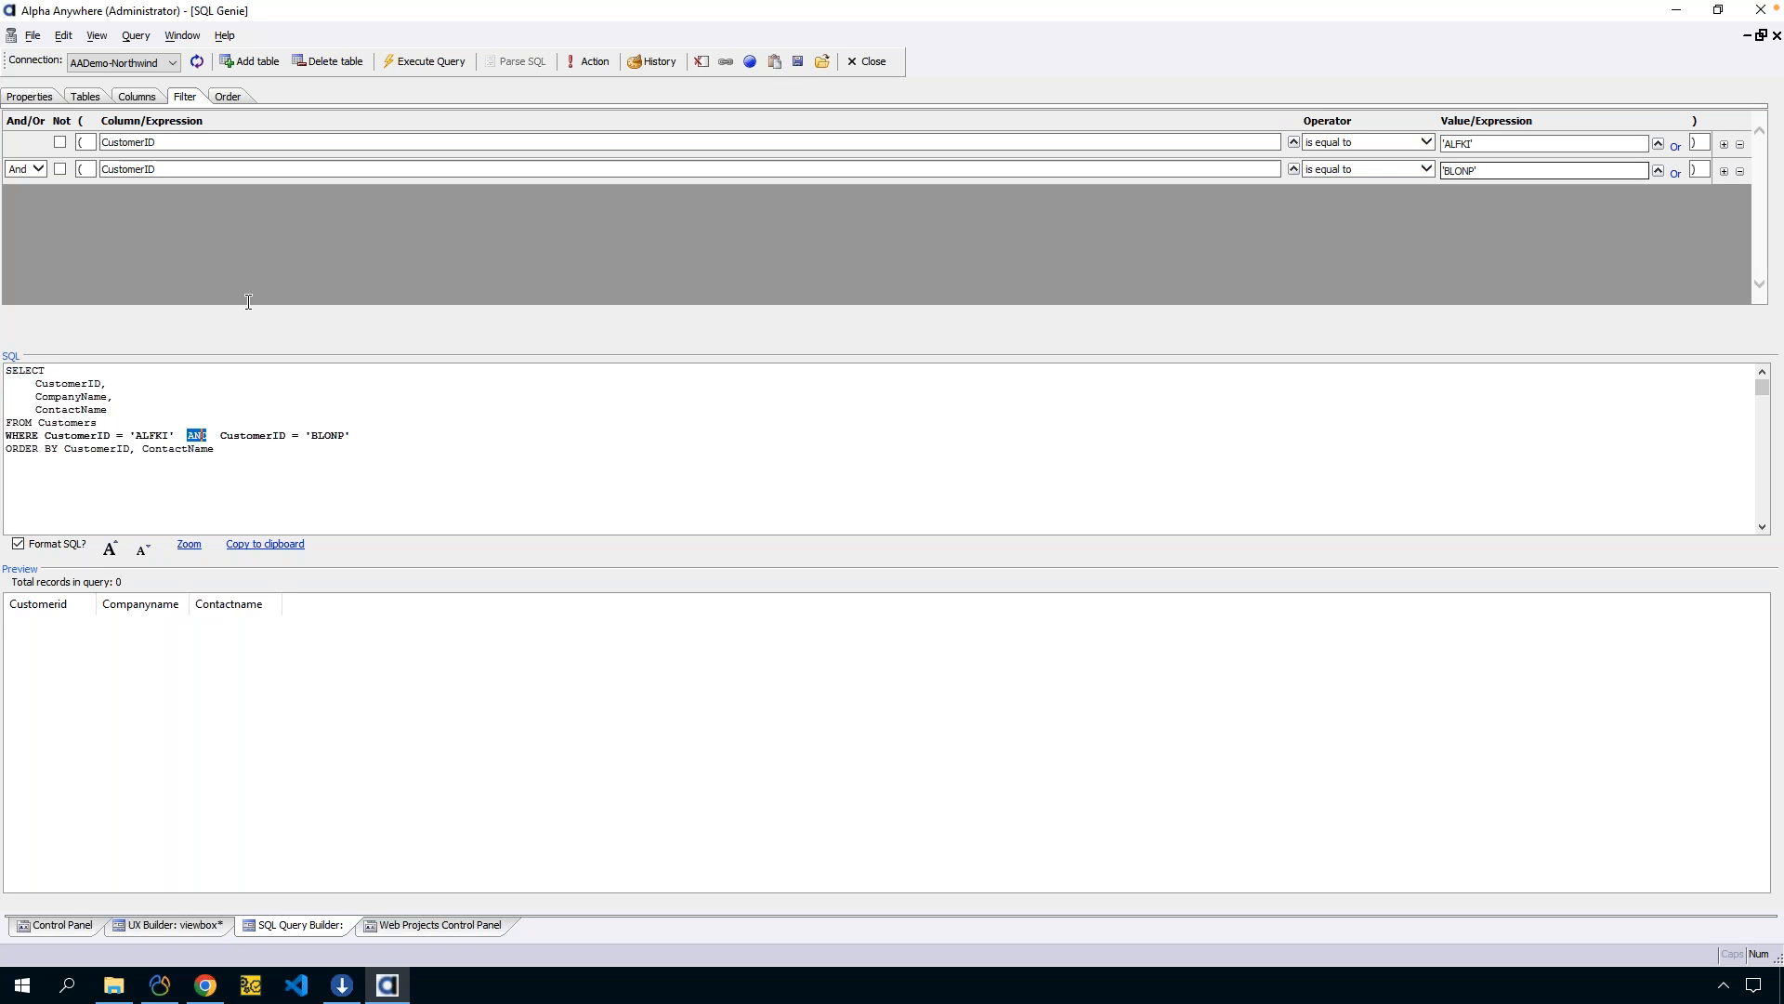
pyautogui.click(38, 169)
pyautogui.click(30, 180)
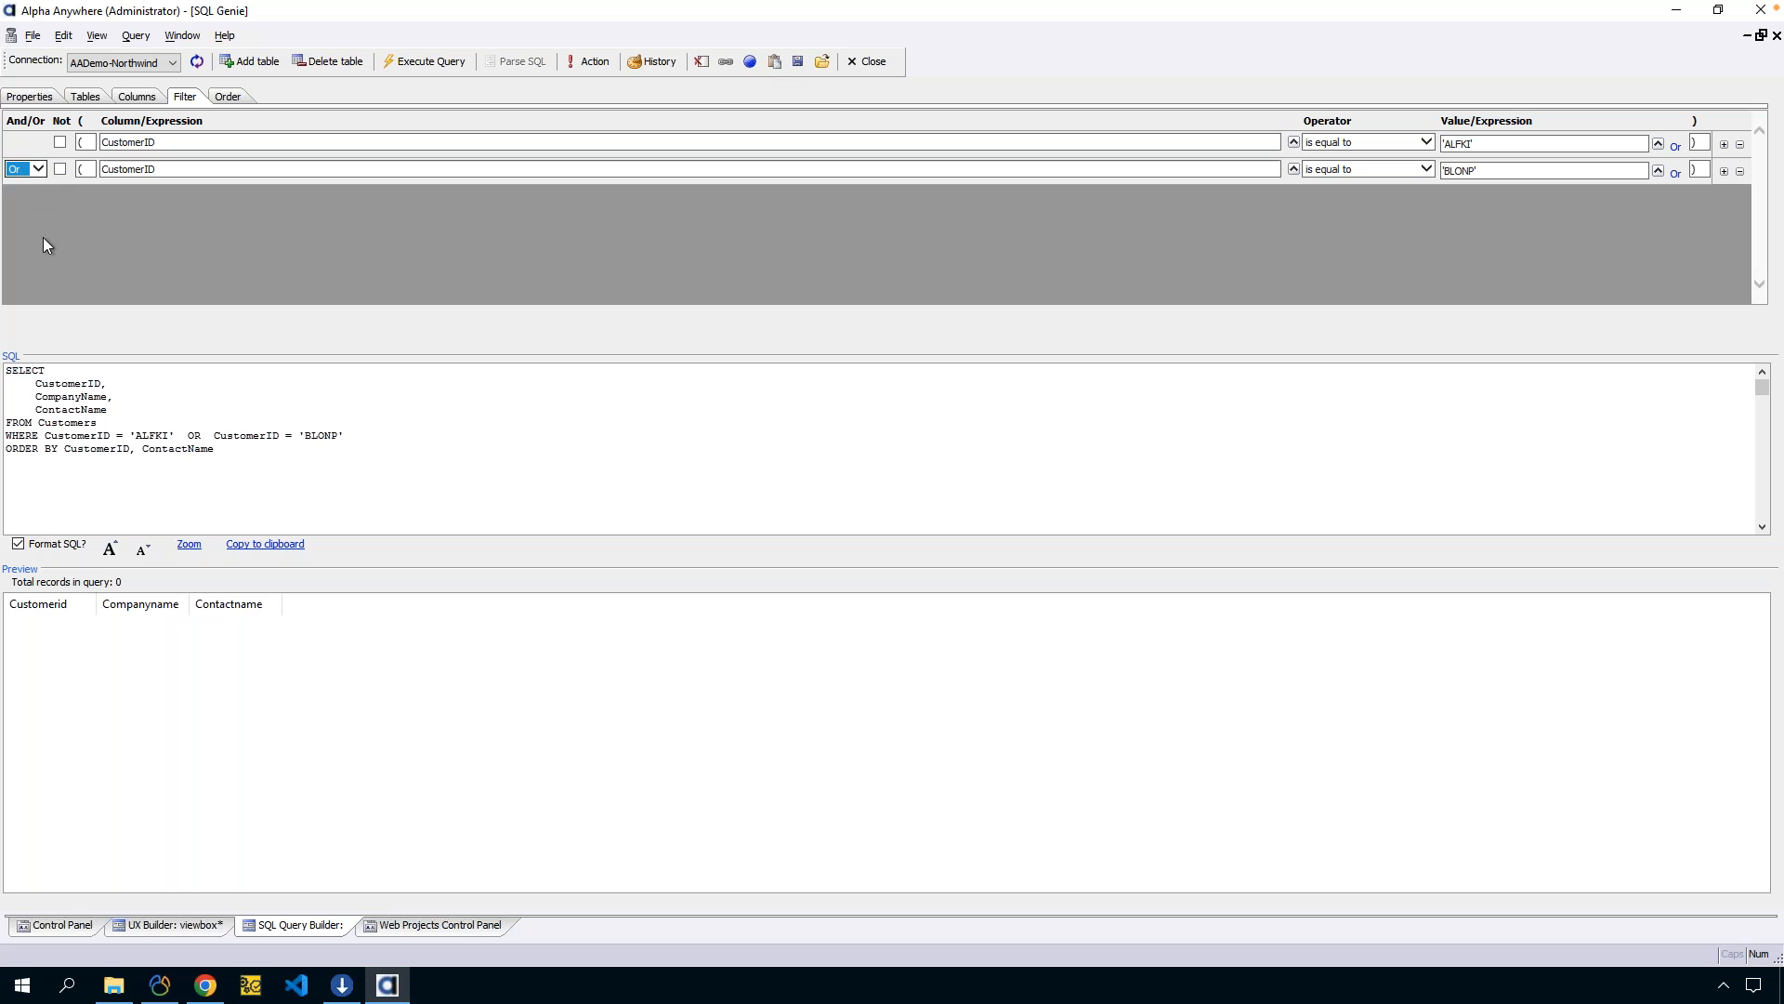
pyautogui.click(456, 63)
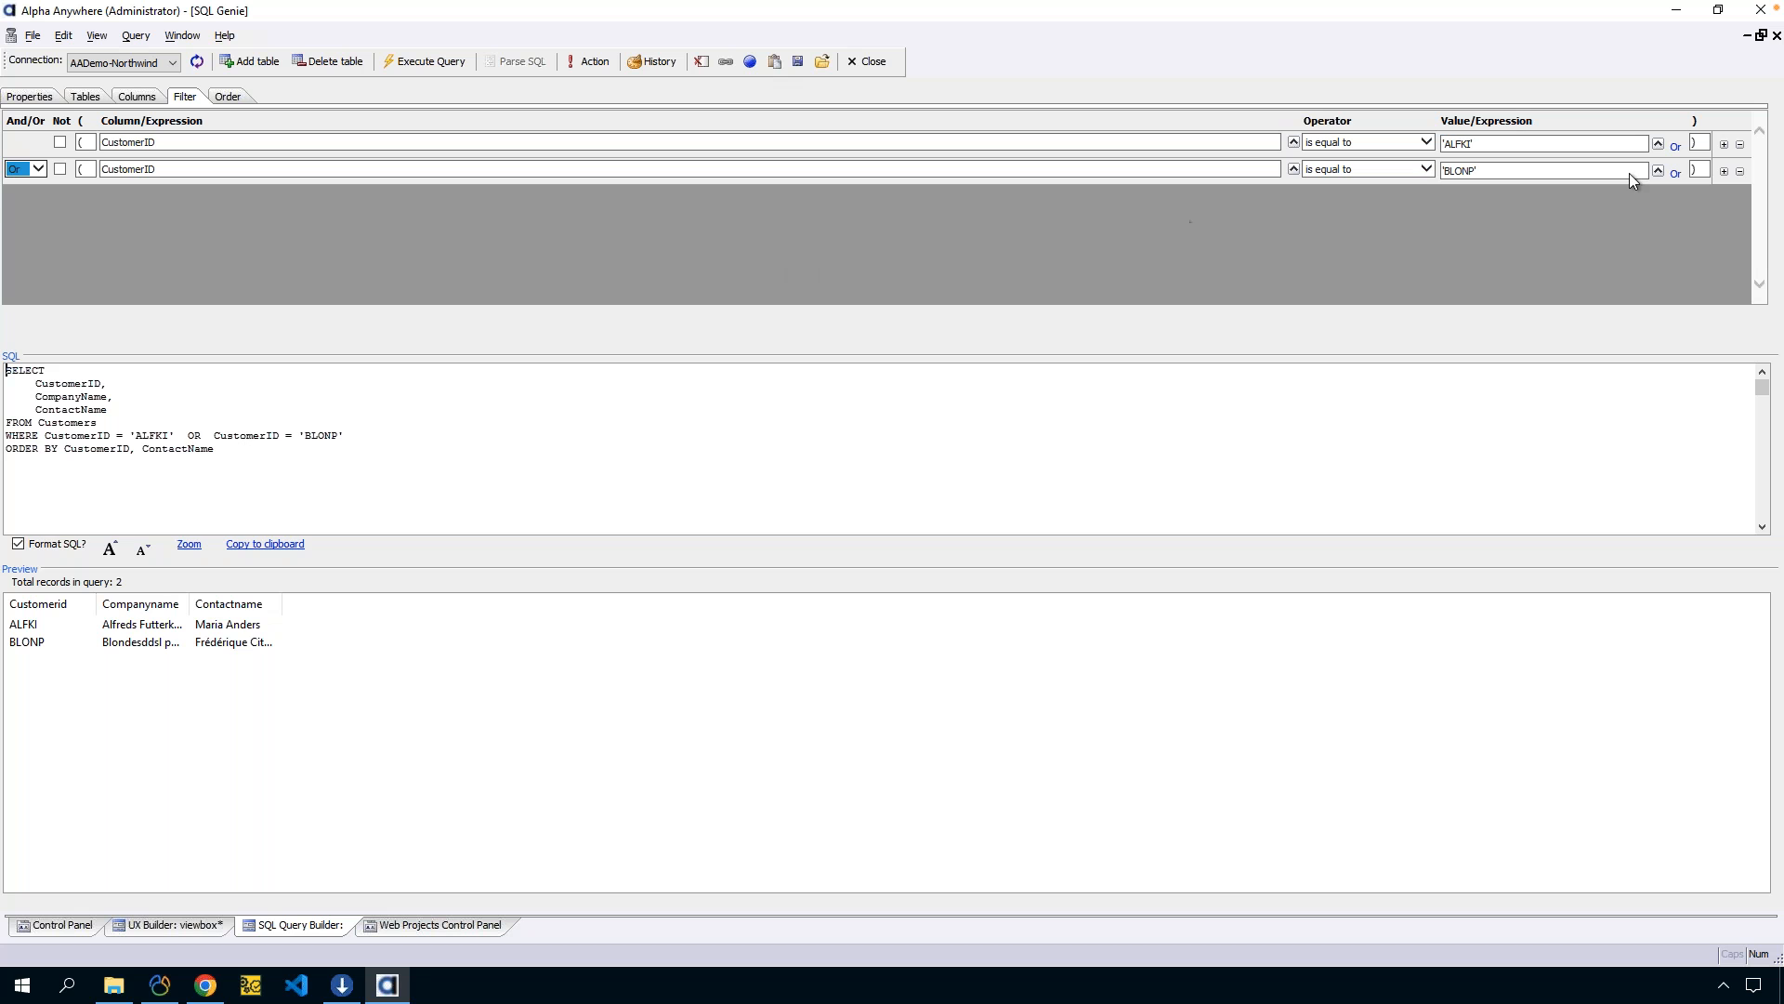
pyautogui.click(1724, 145)
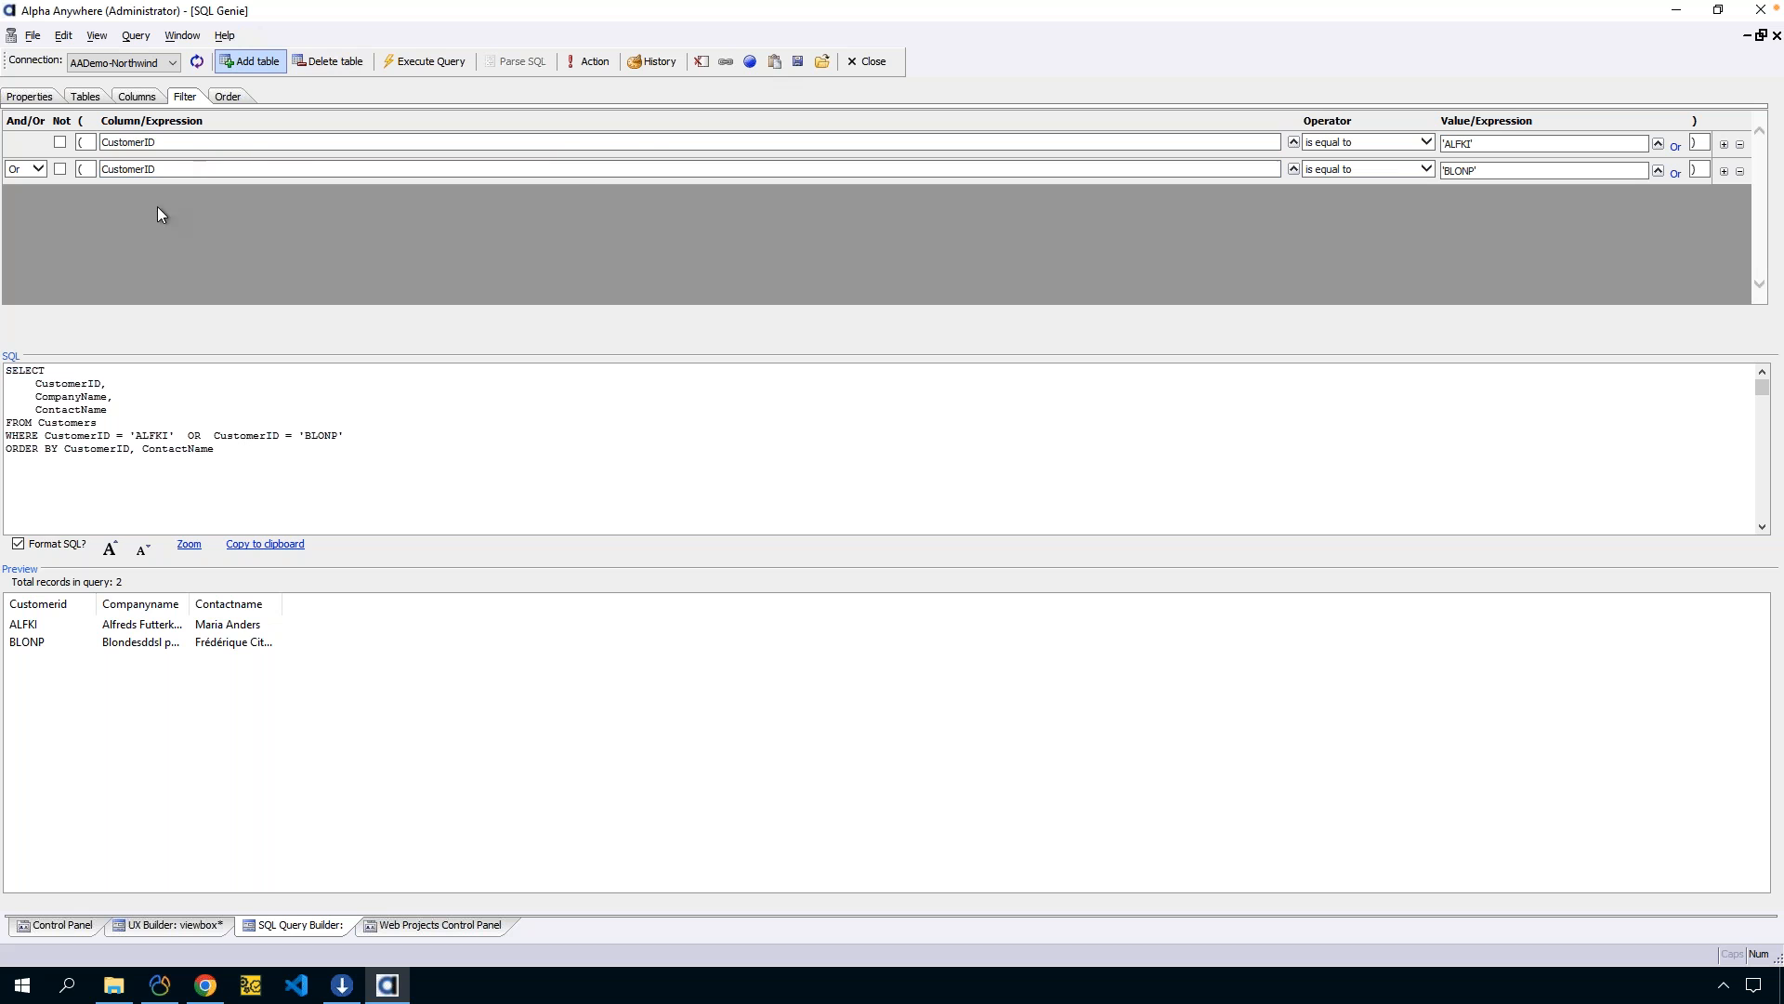
pyautogui.moveTo(8, 372); pyautogui.dragTo(264, 470)
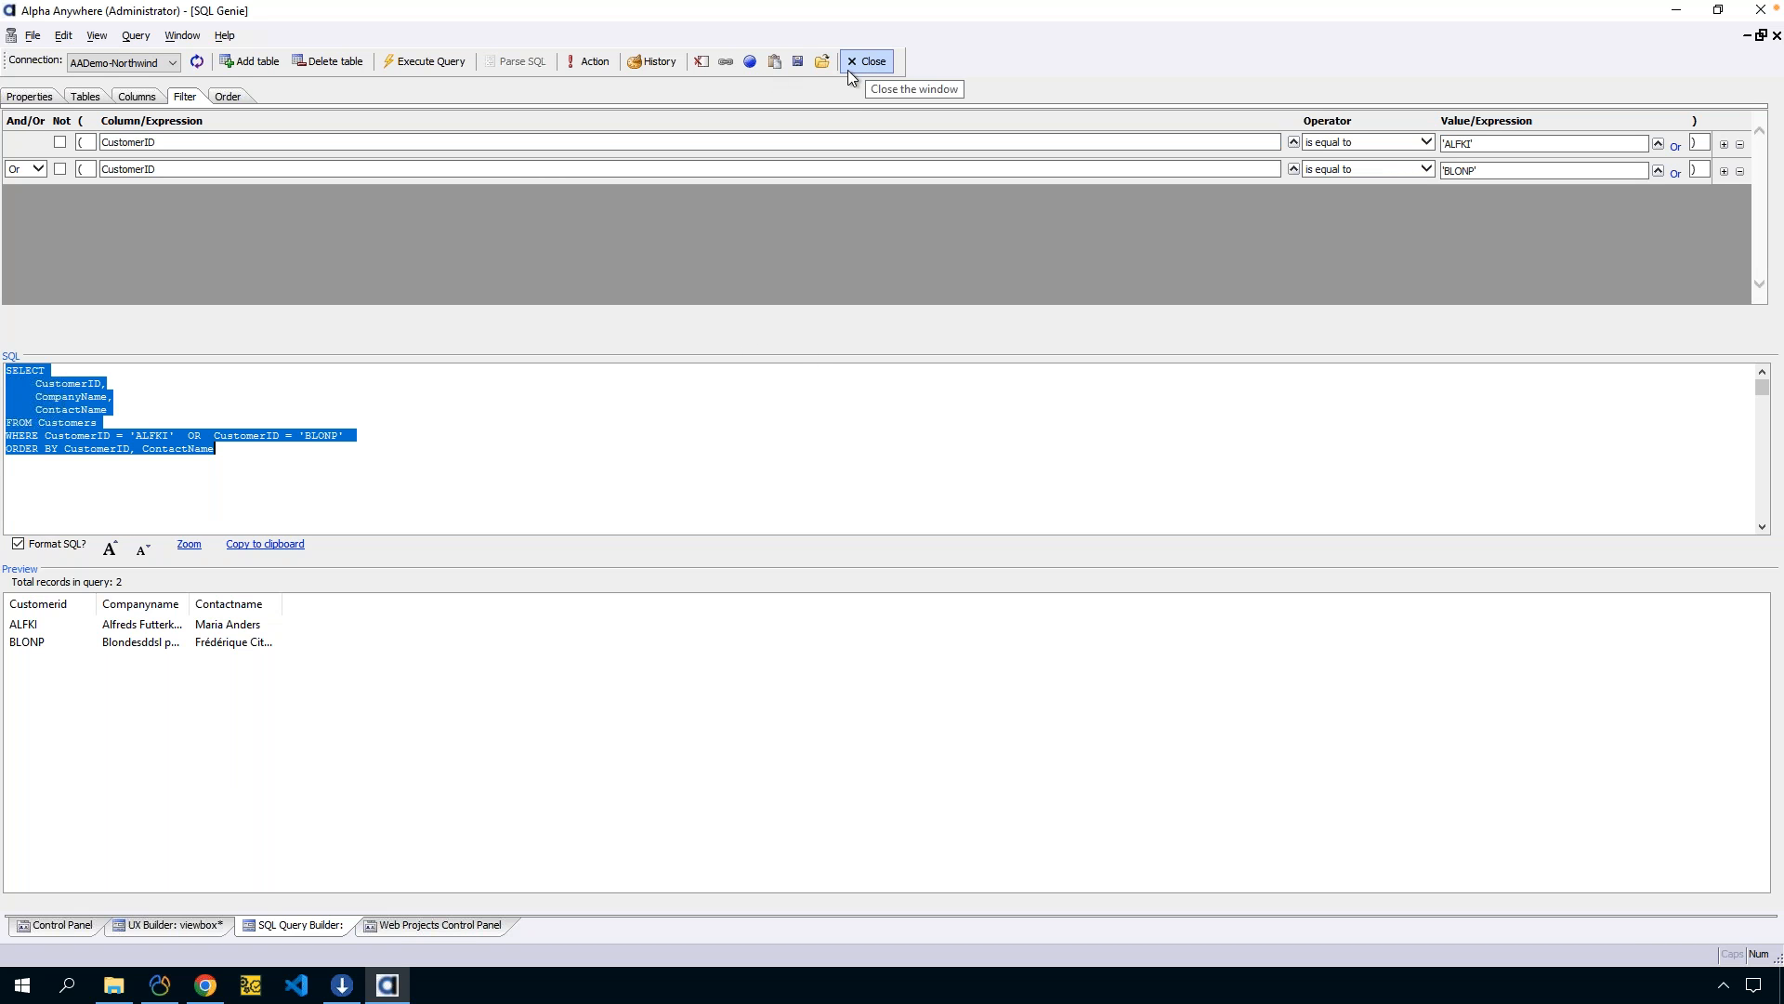
# Start creating a new SQL table from the Web Projects Control Panel and set its connection to AADemo-Northwind.
pyautogui.click(407, 925)
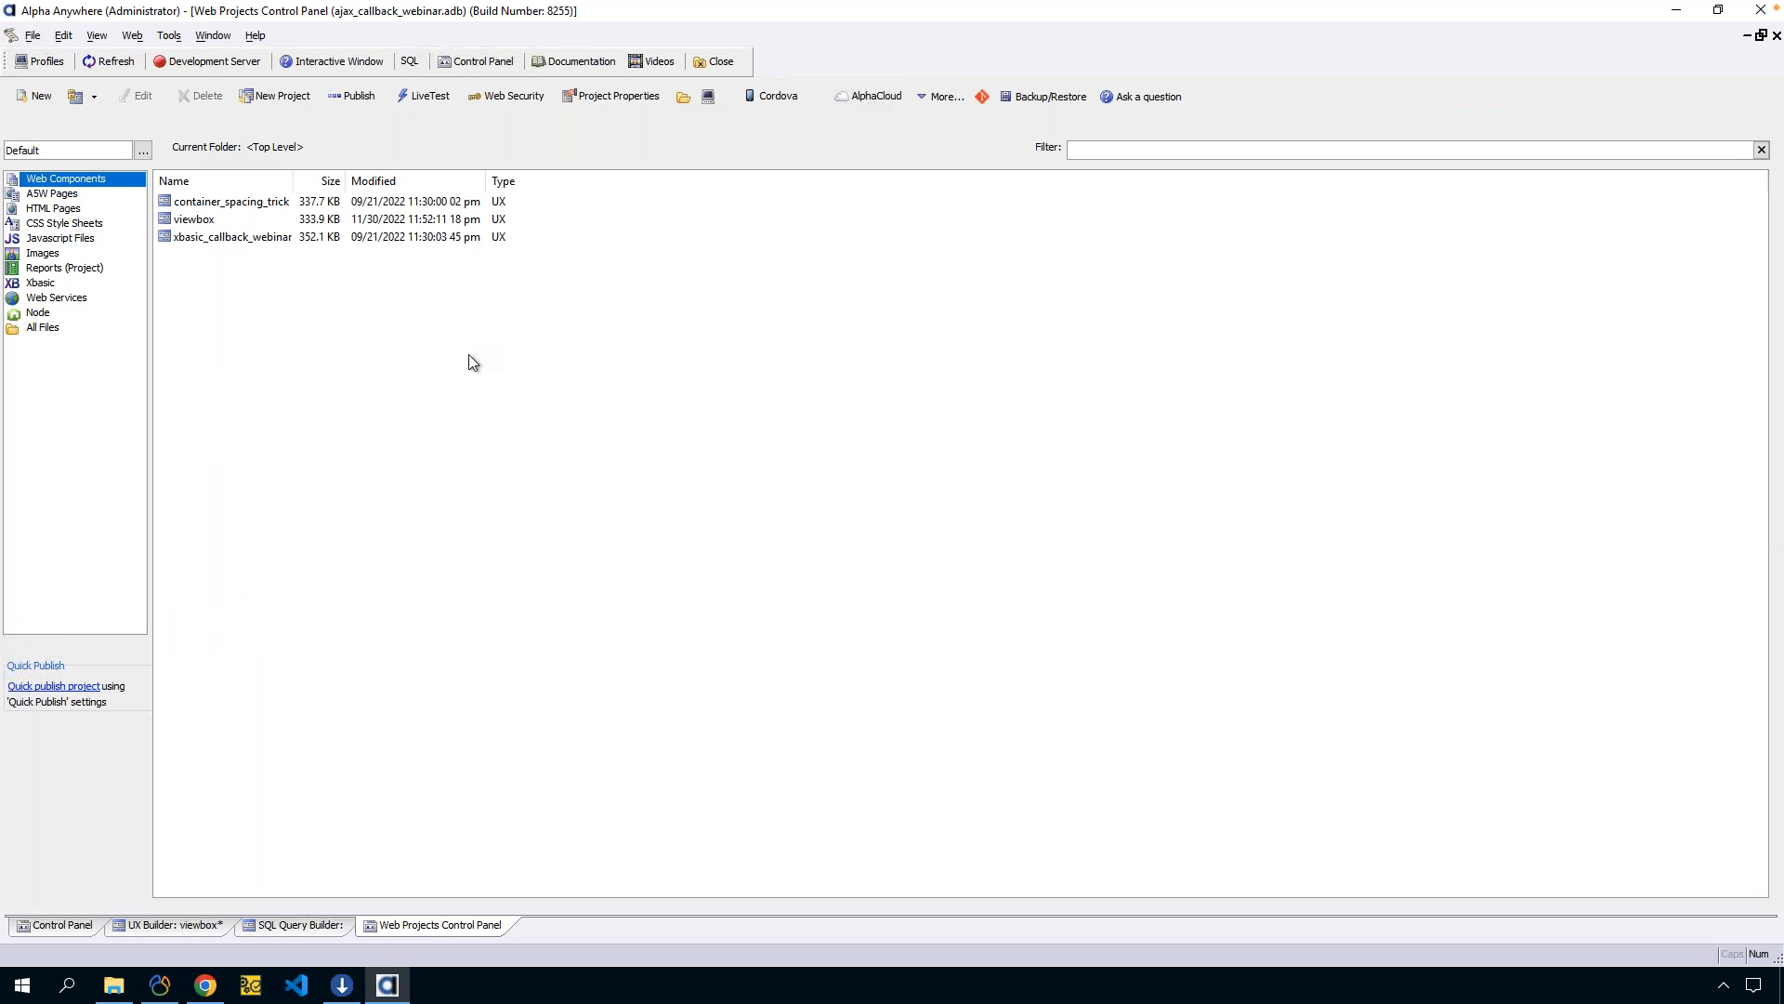
pyautogui.click(410, 61)
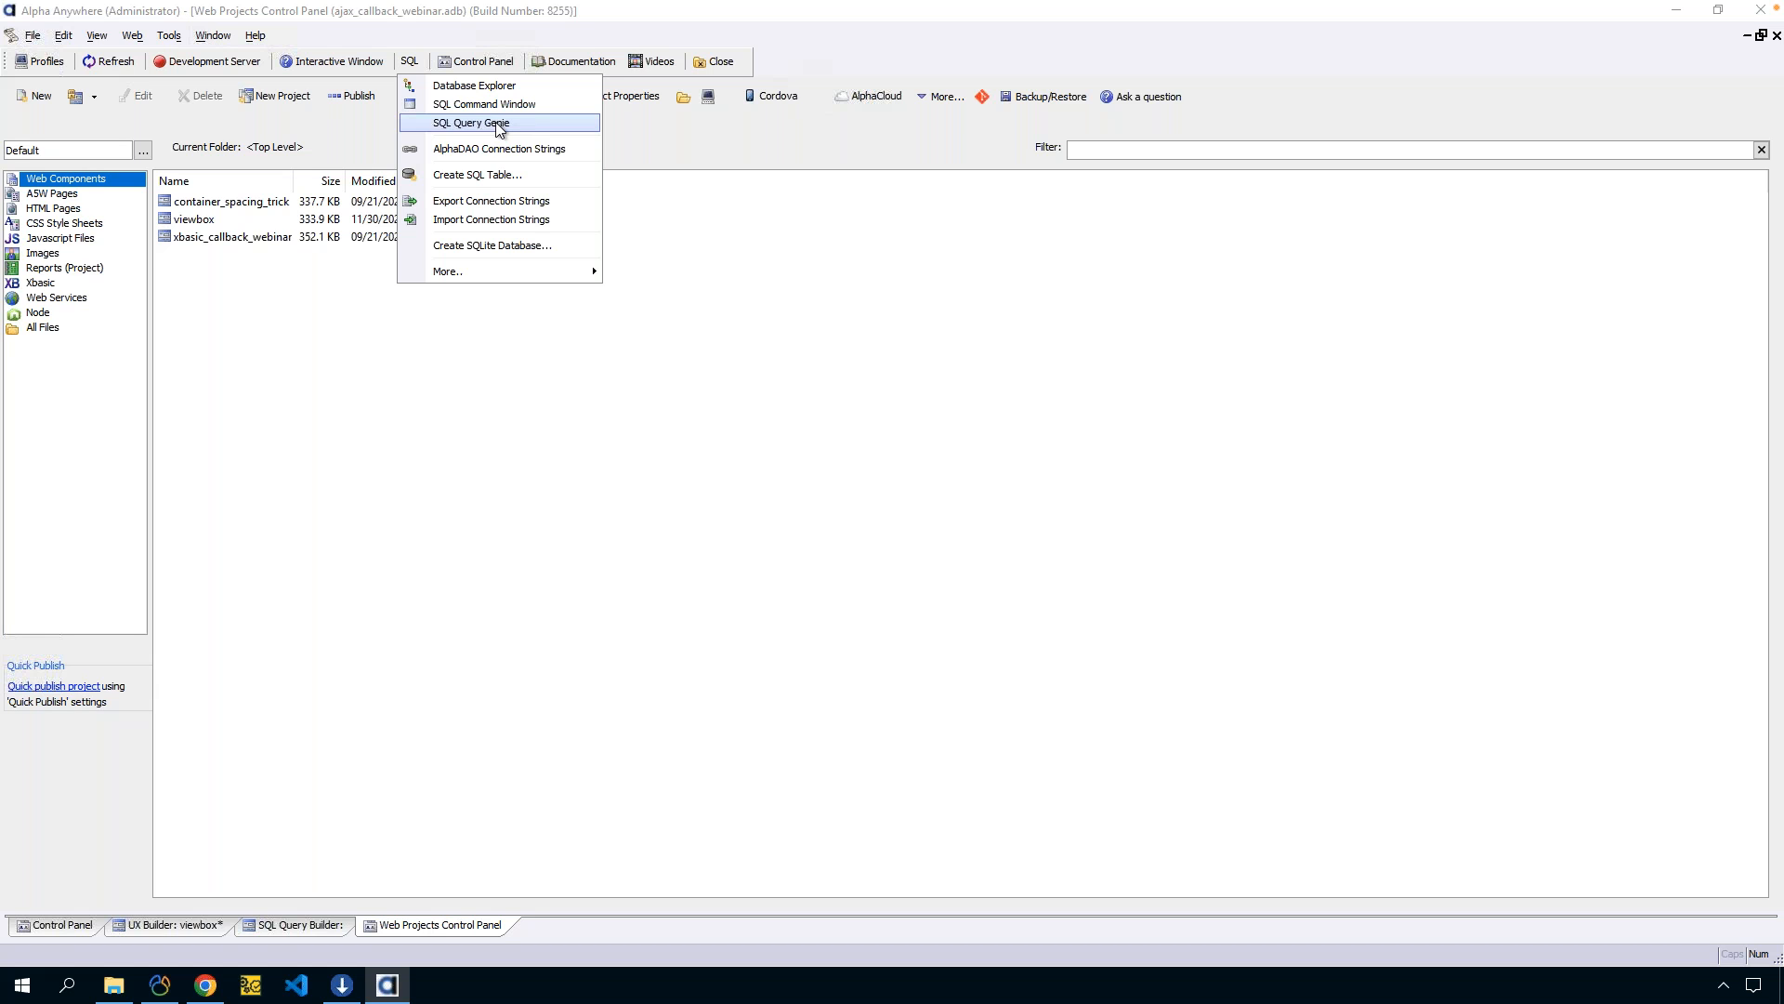
pyautogui.click(535, 181)
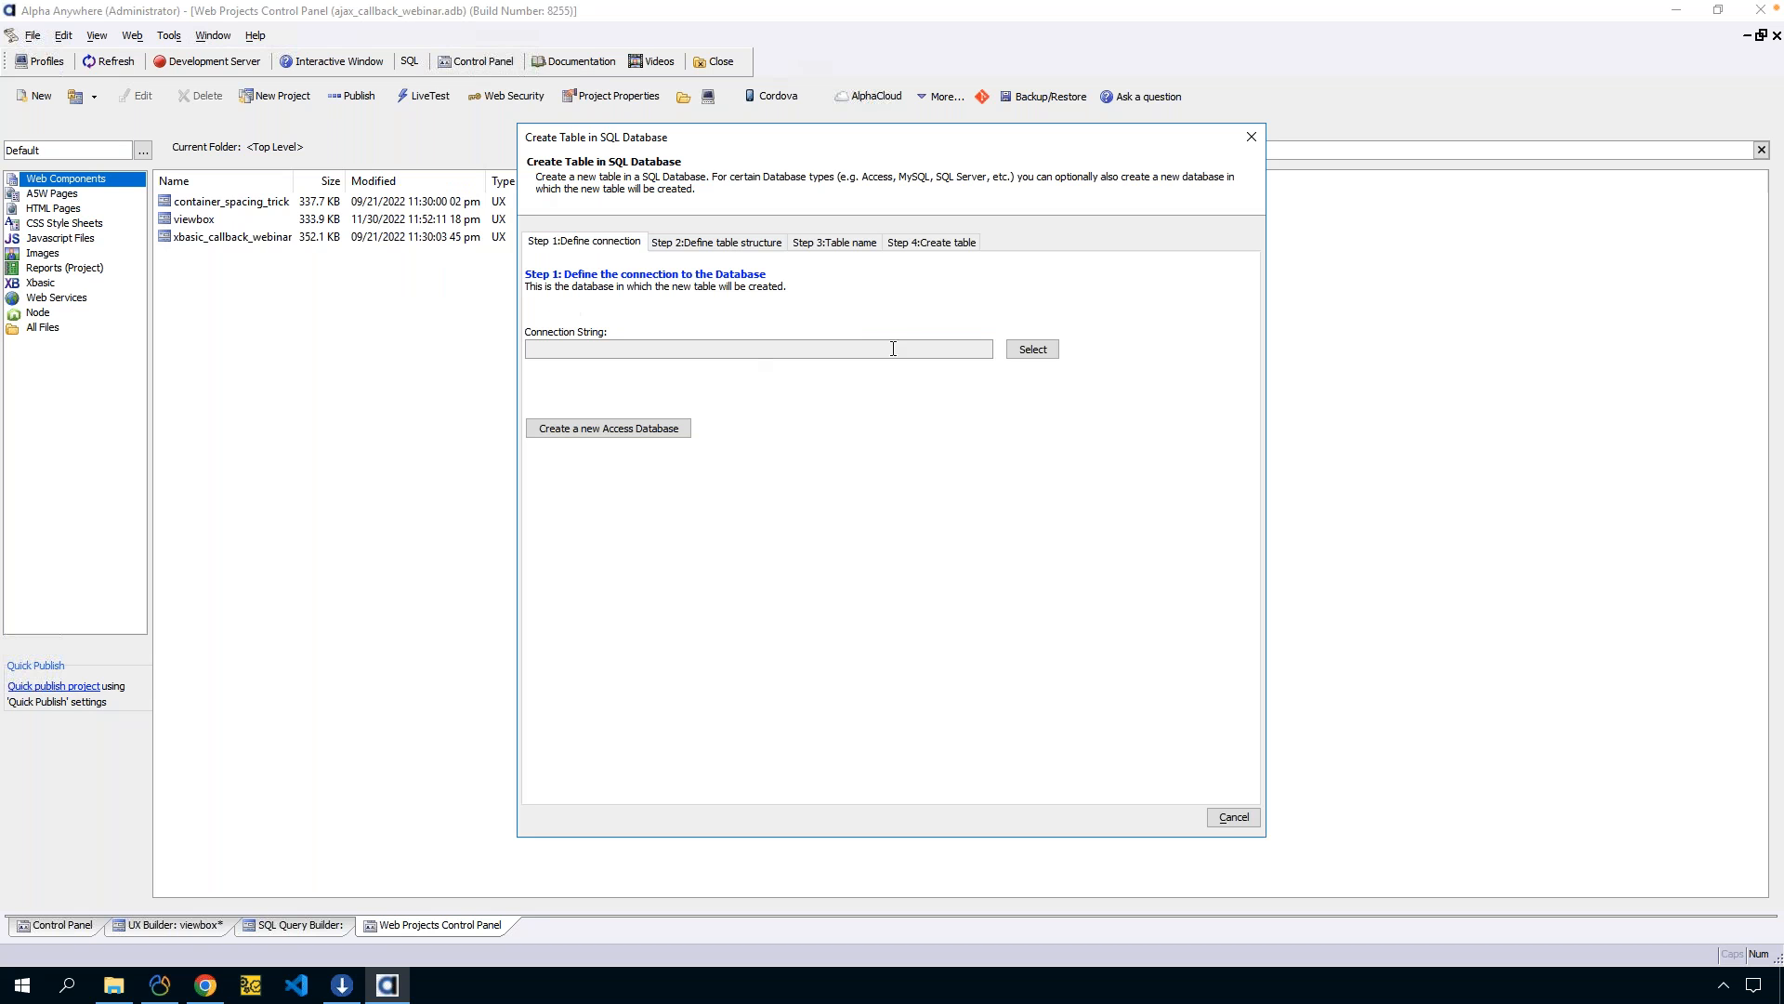
pyautogui.click(1033, 348)
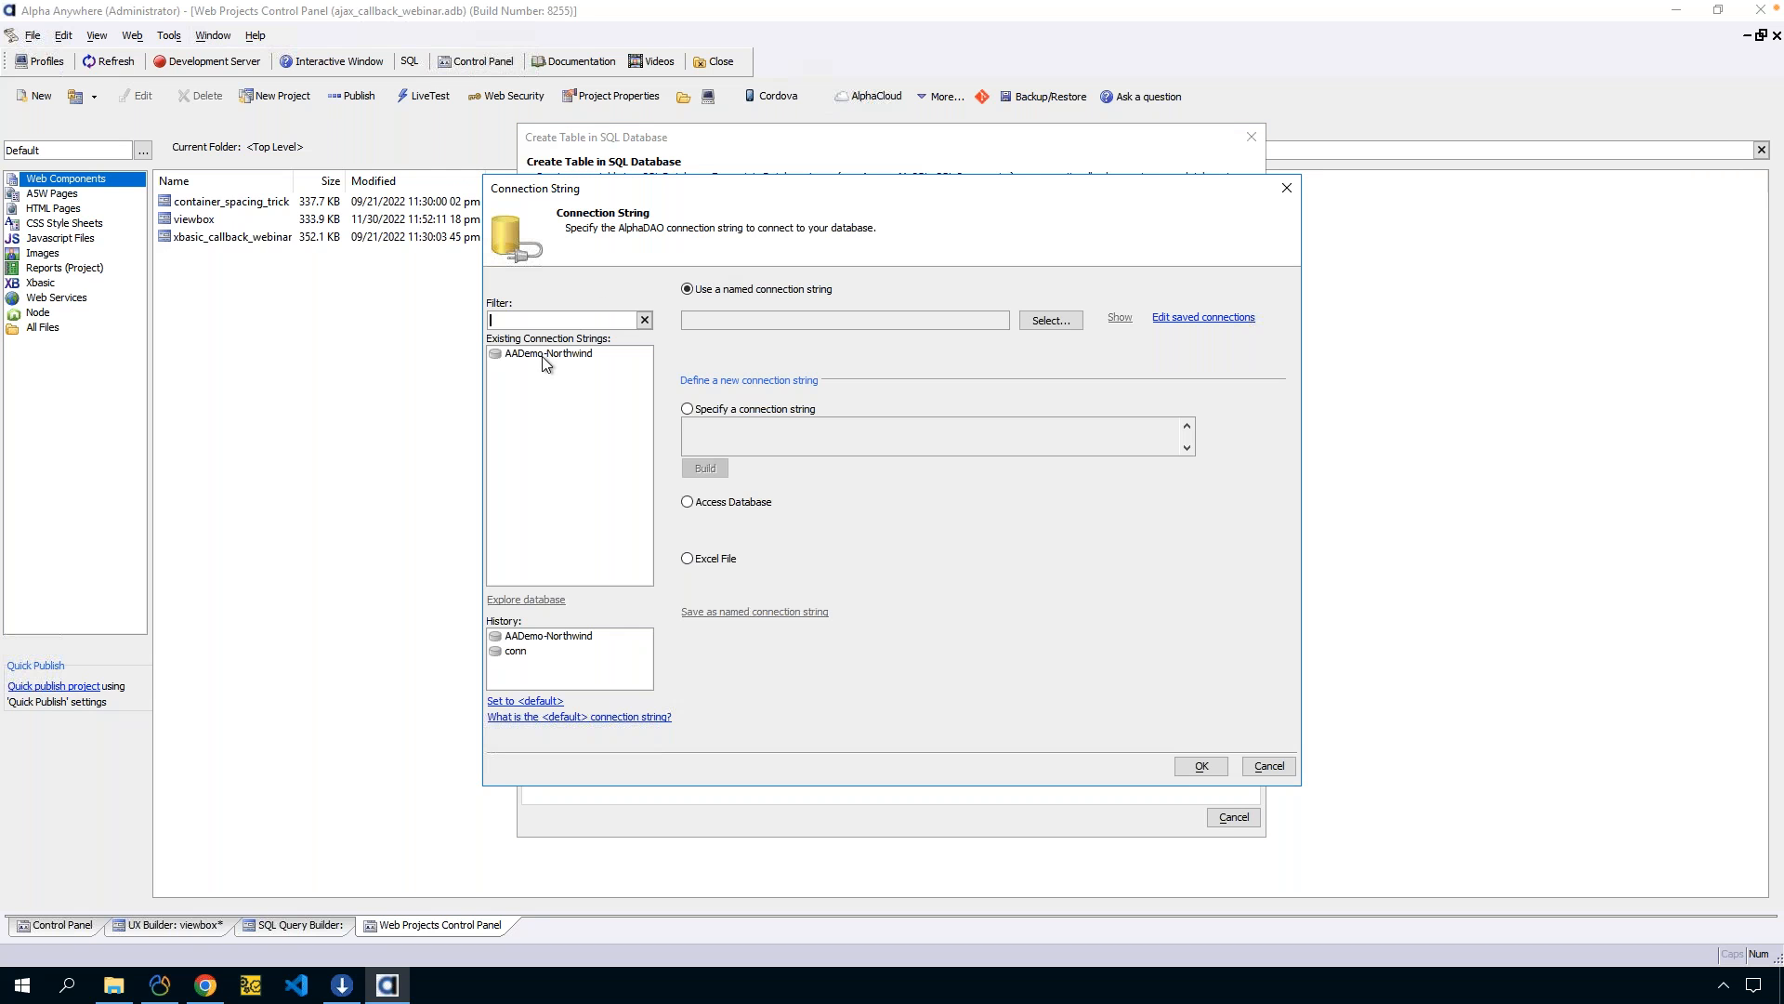
pyautogui.click(545, 356)
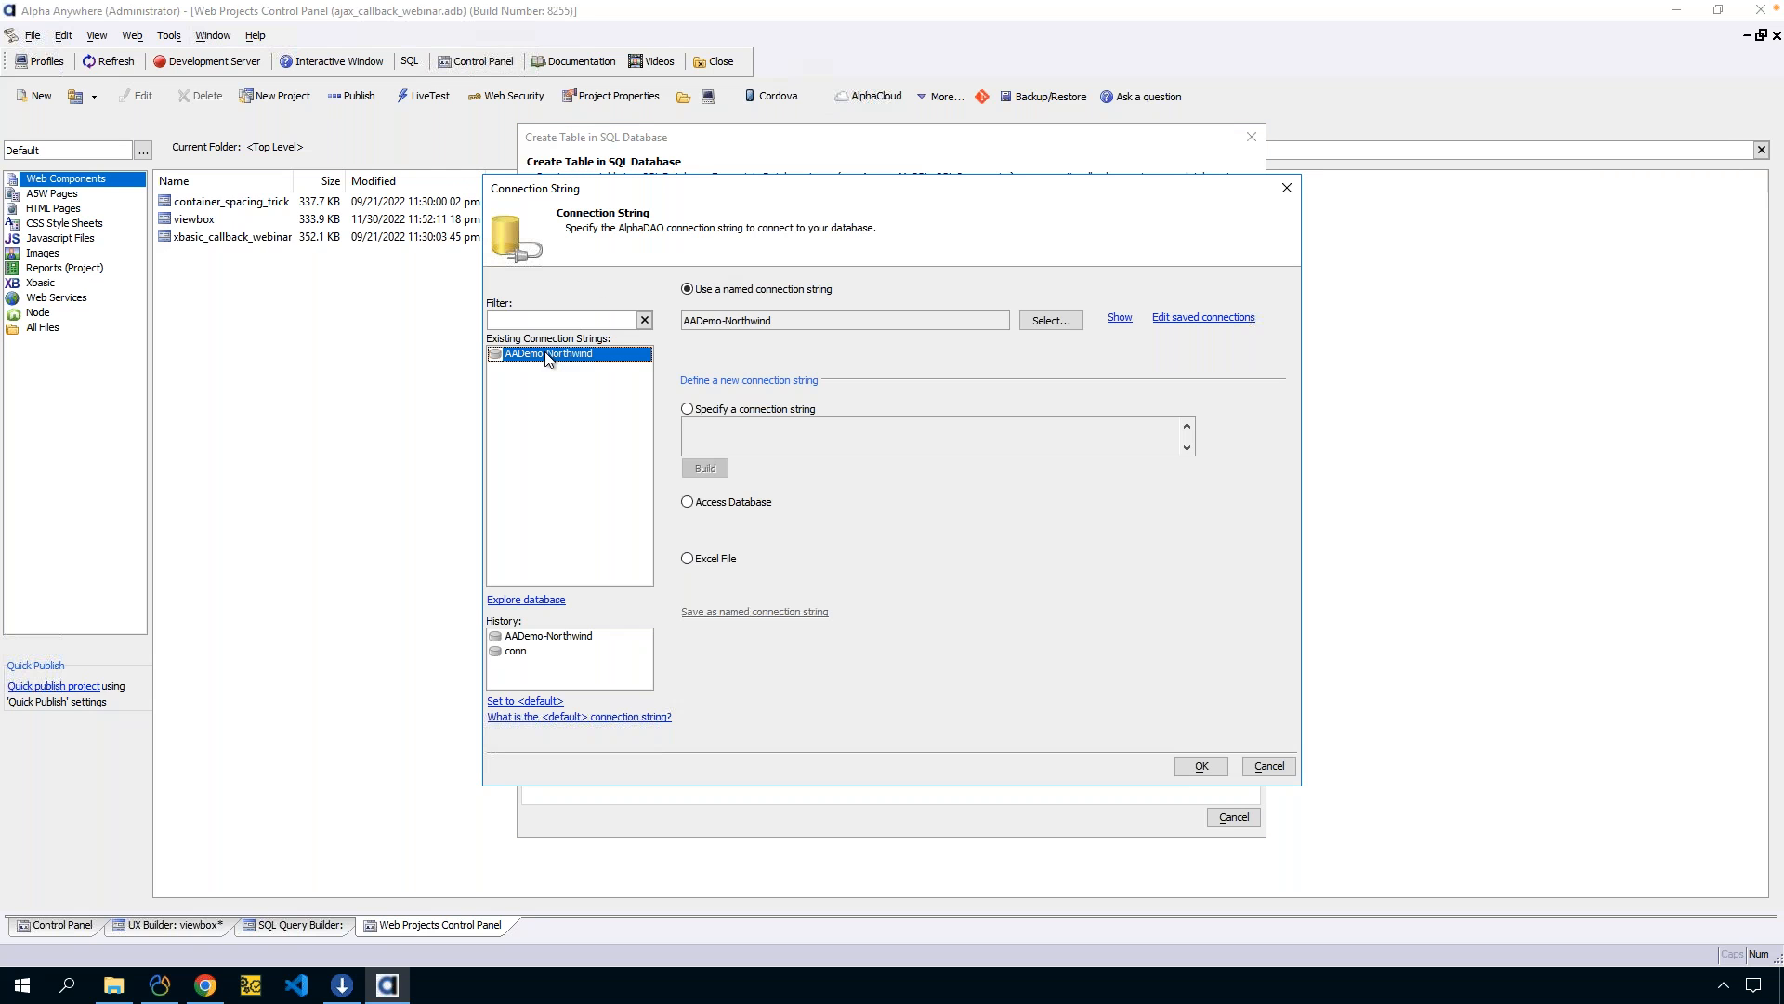
pyautogui.click(1203, 766)
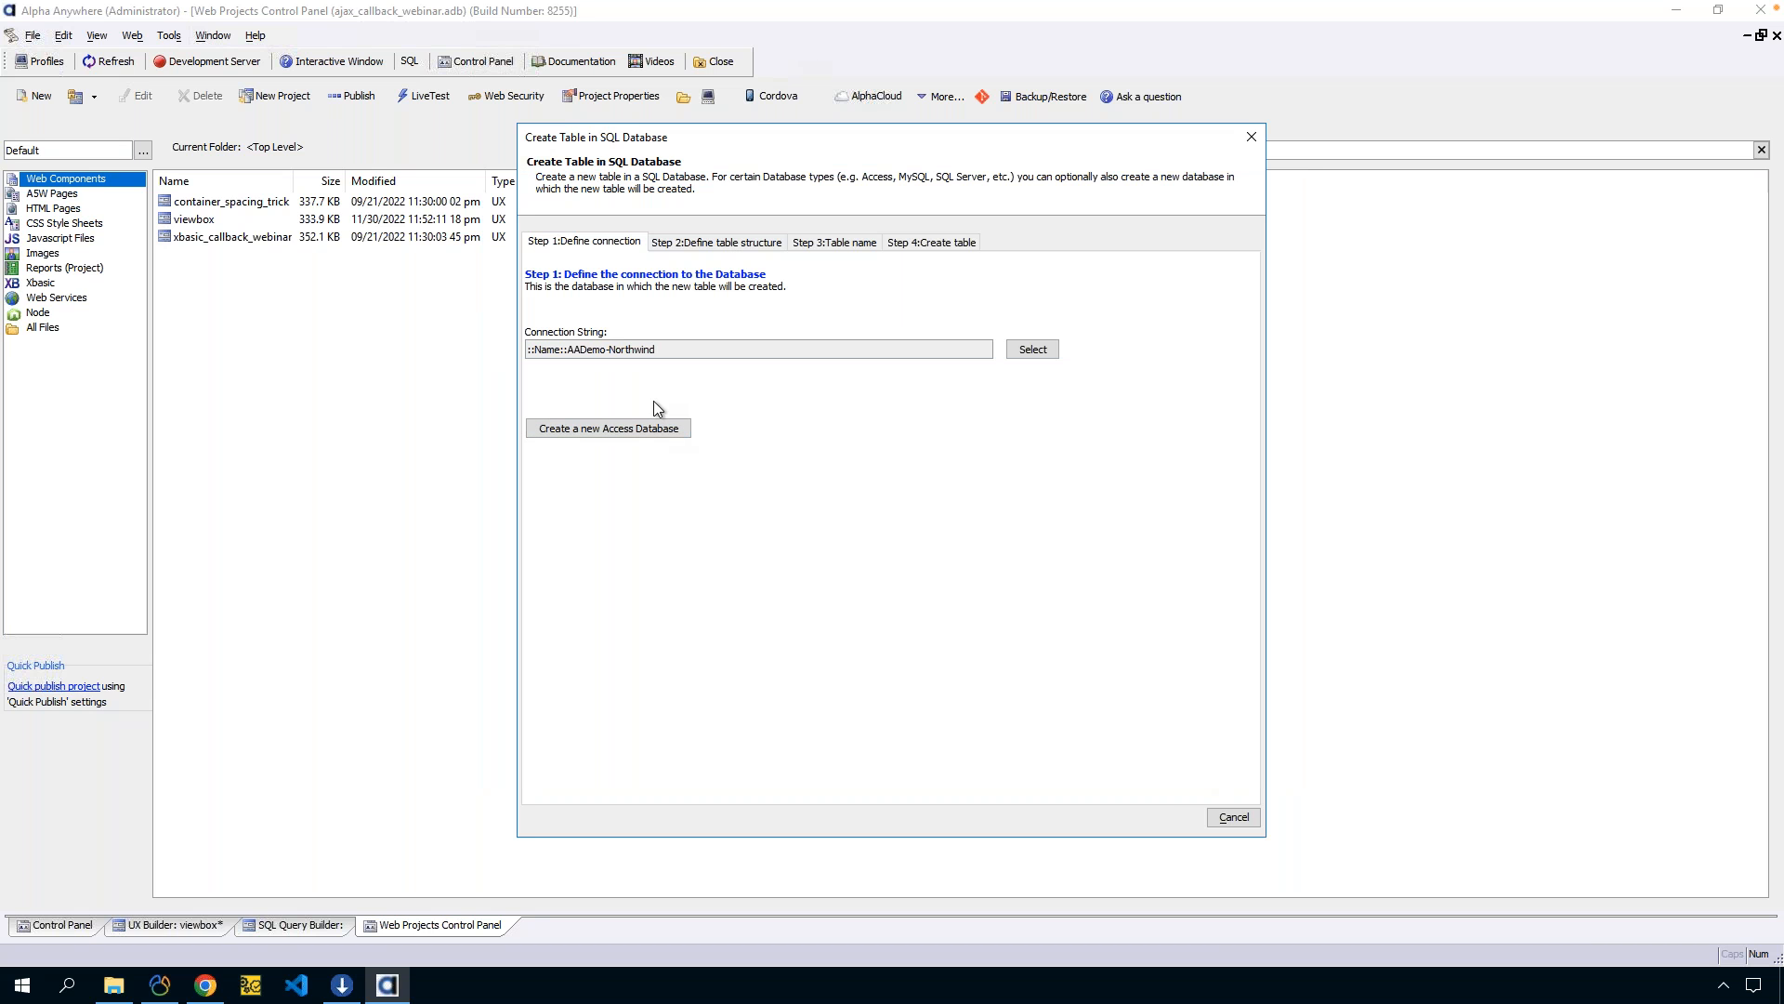
pyautogui.click(1031, 353)
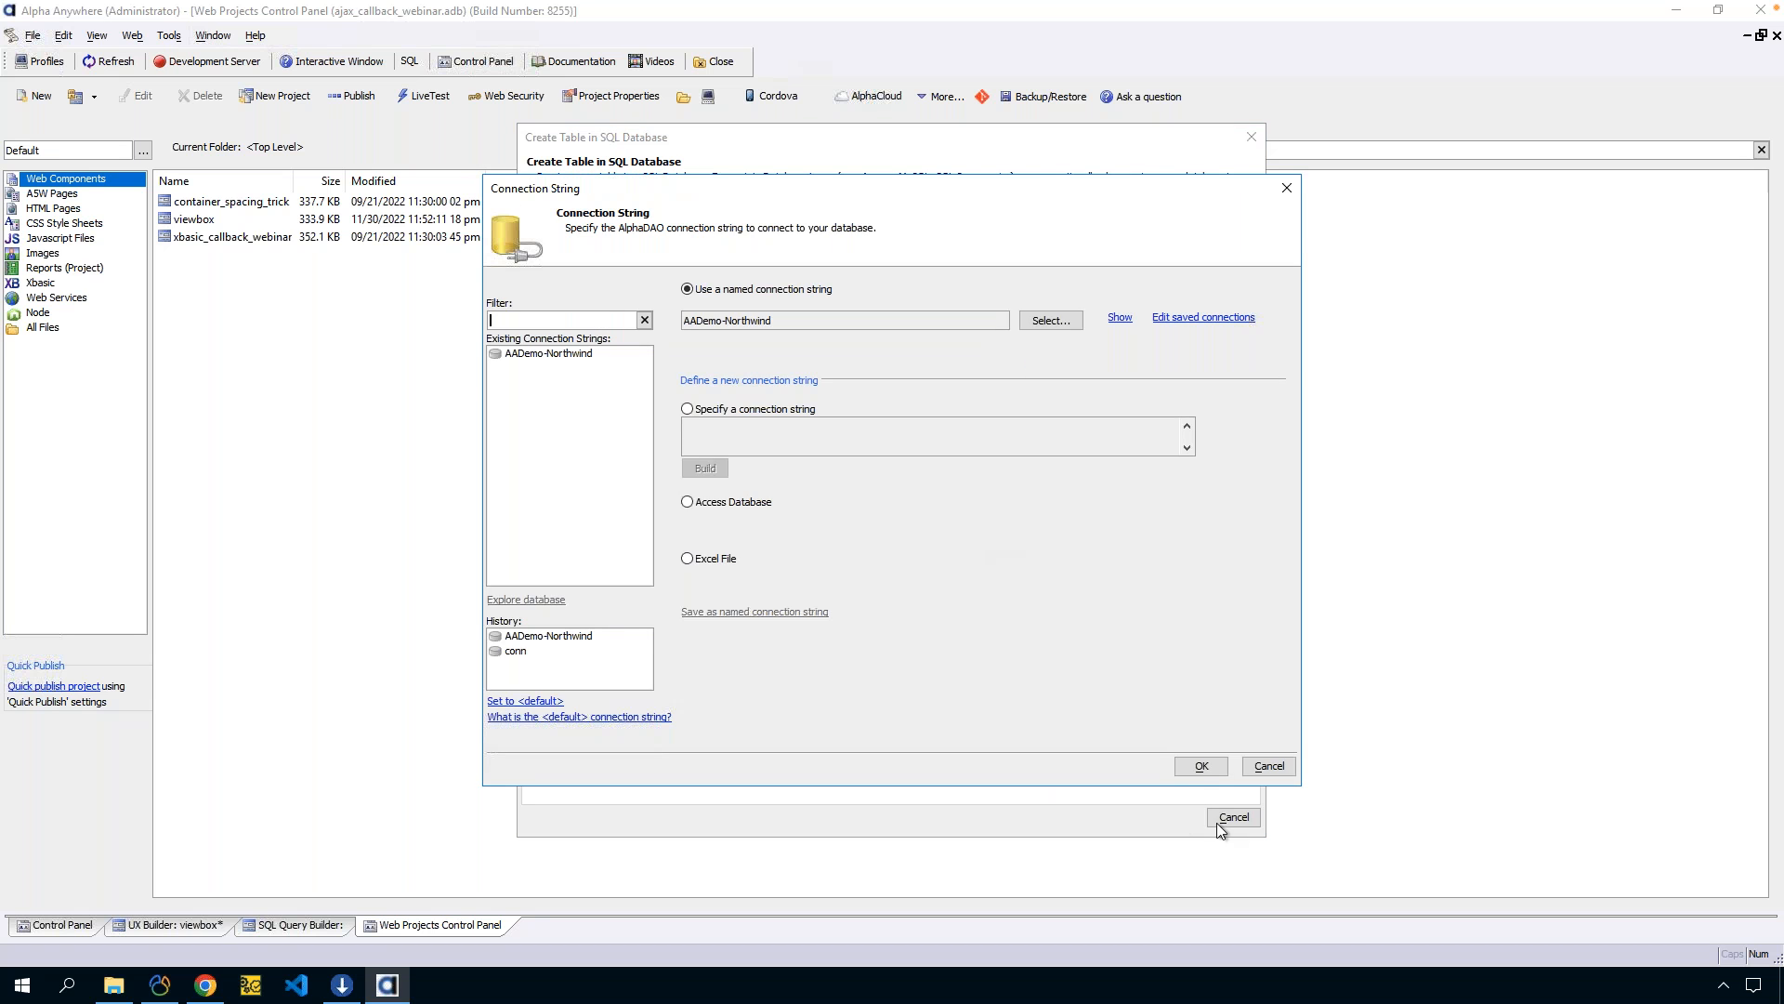
pyautogui.click(1199, 767)
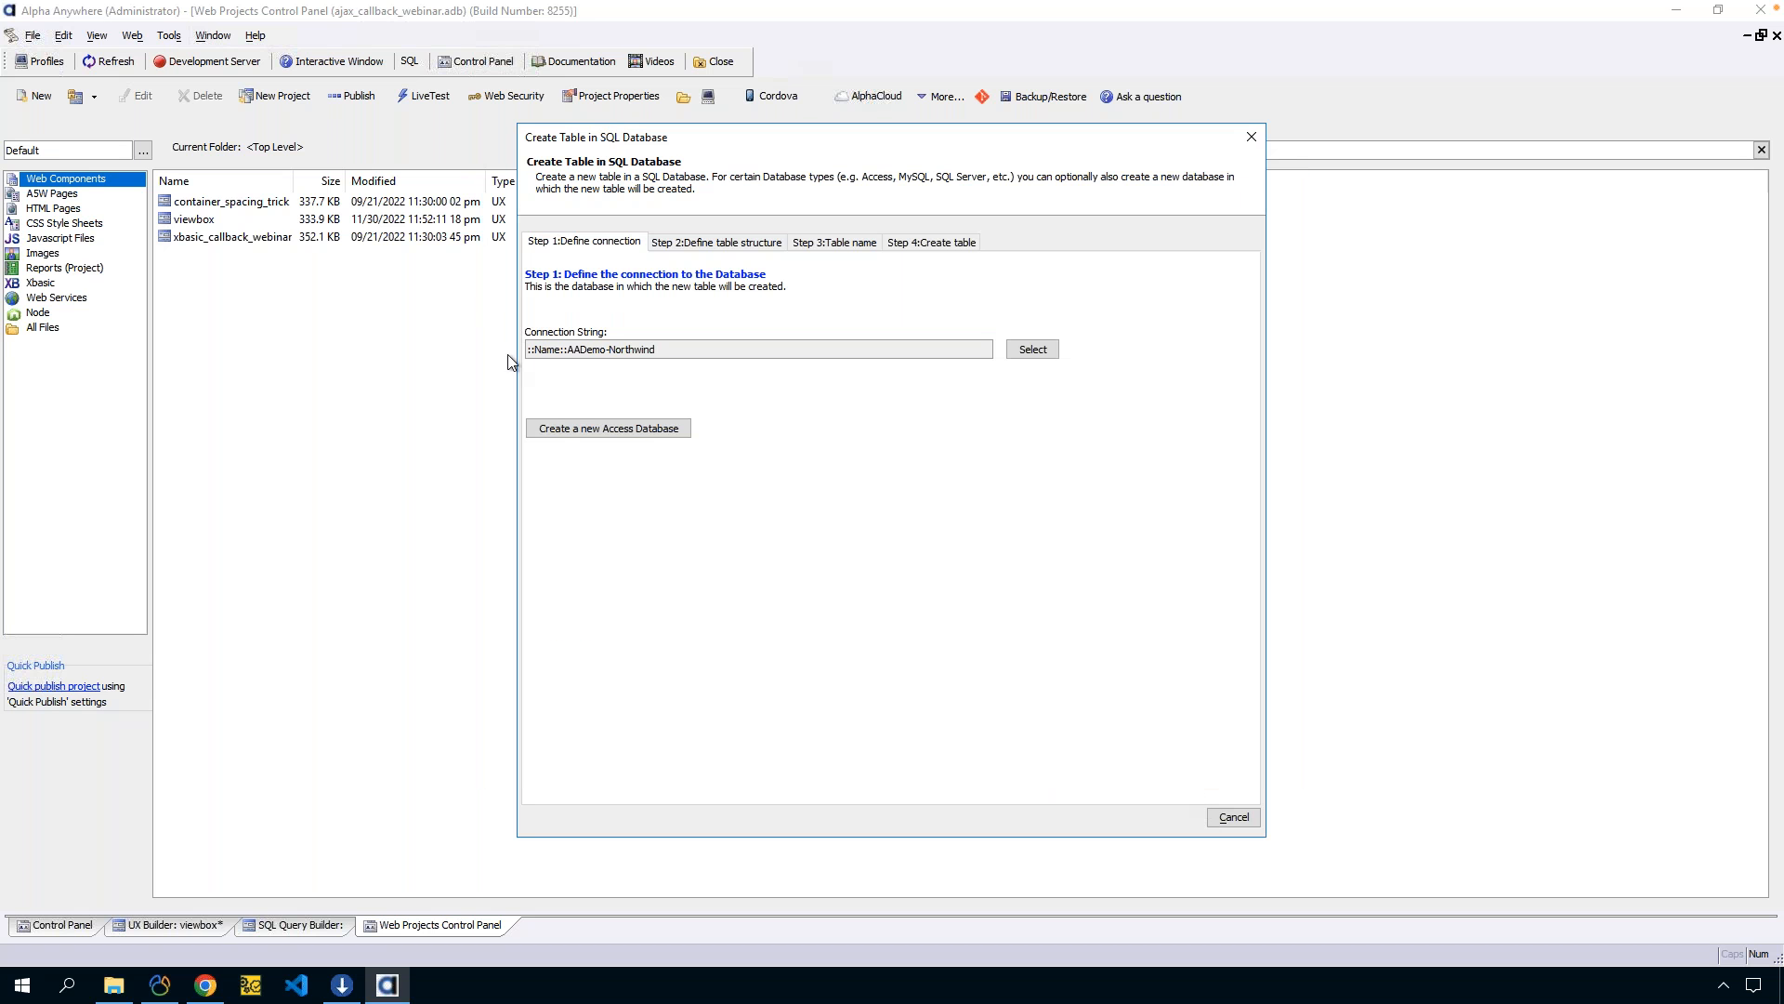
# Add a field named id to the table structure, with type Numeric and set as primary key.
pyautogui.click(710, 243)
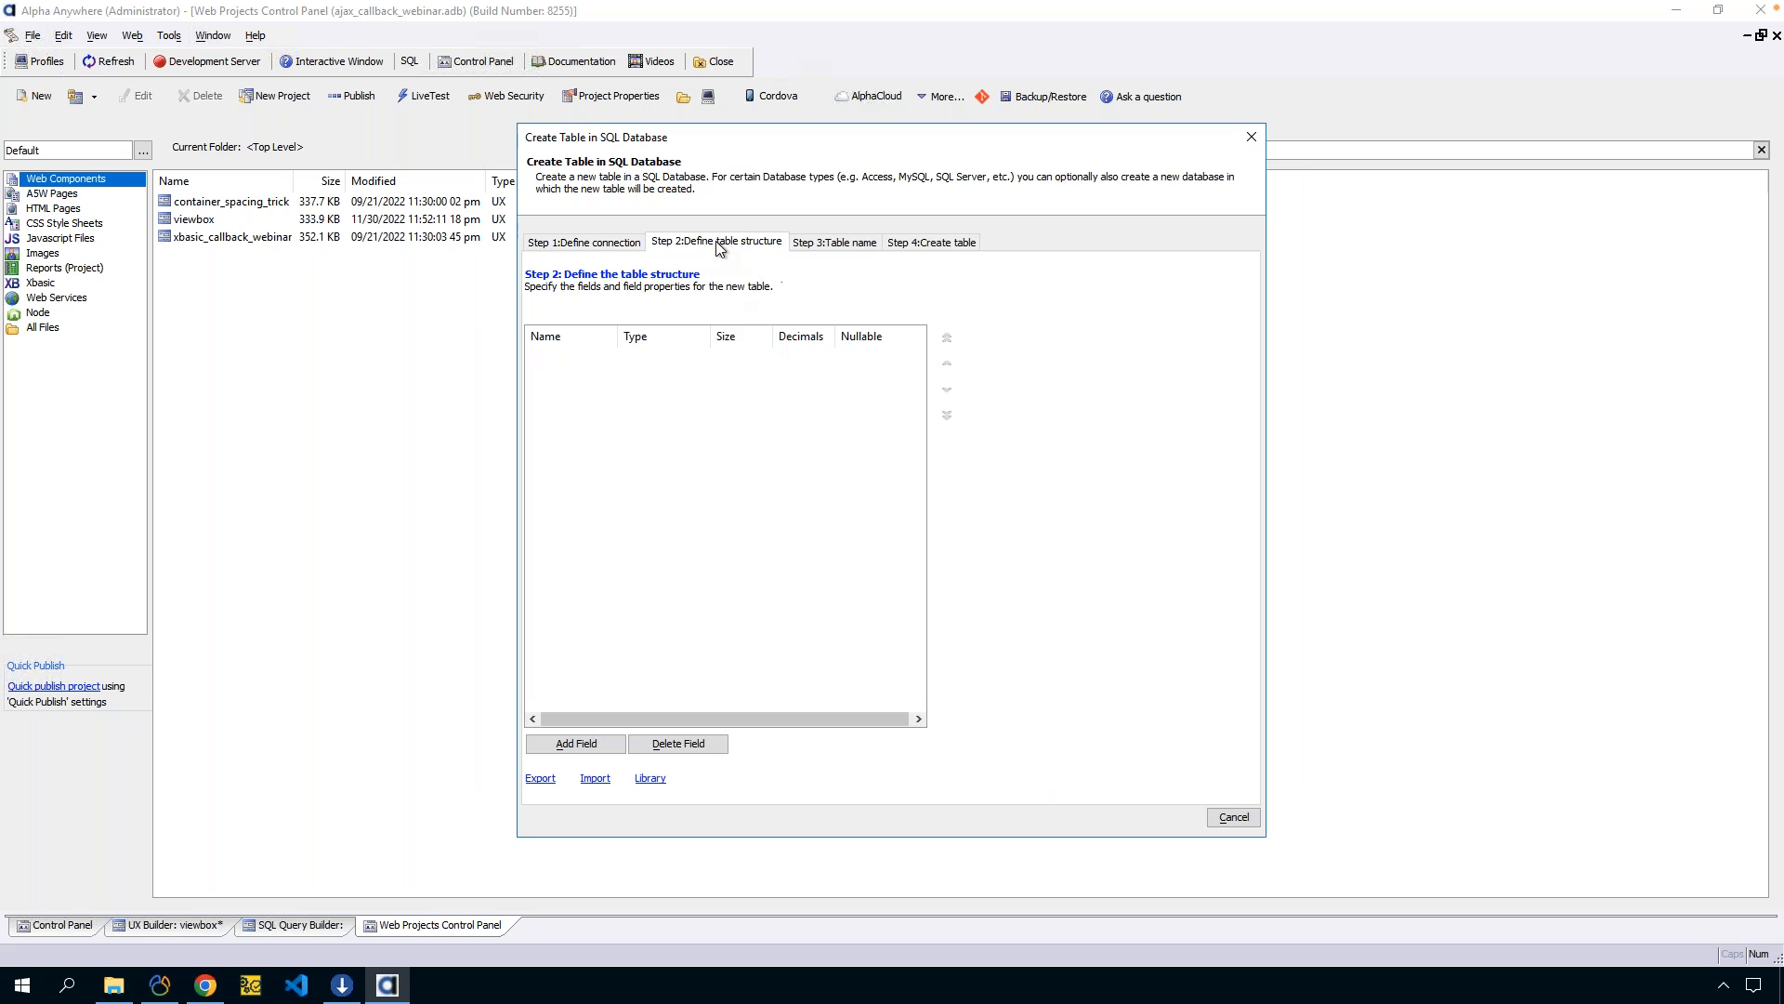
pyautogui.click(581, 744)
pyautogui.click(1182, 369)
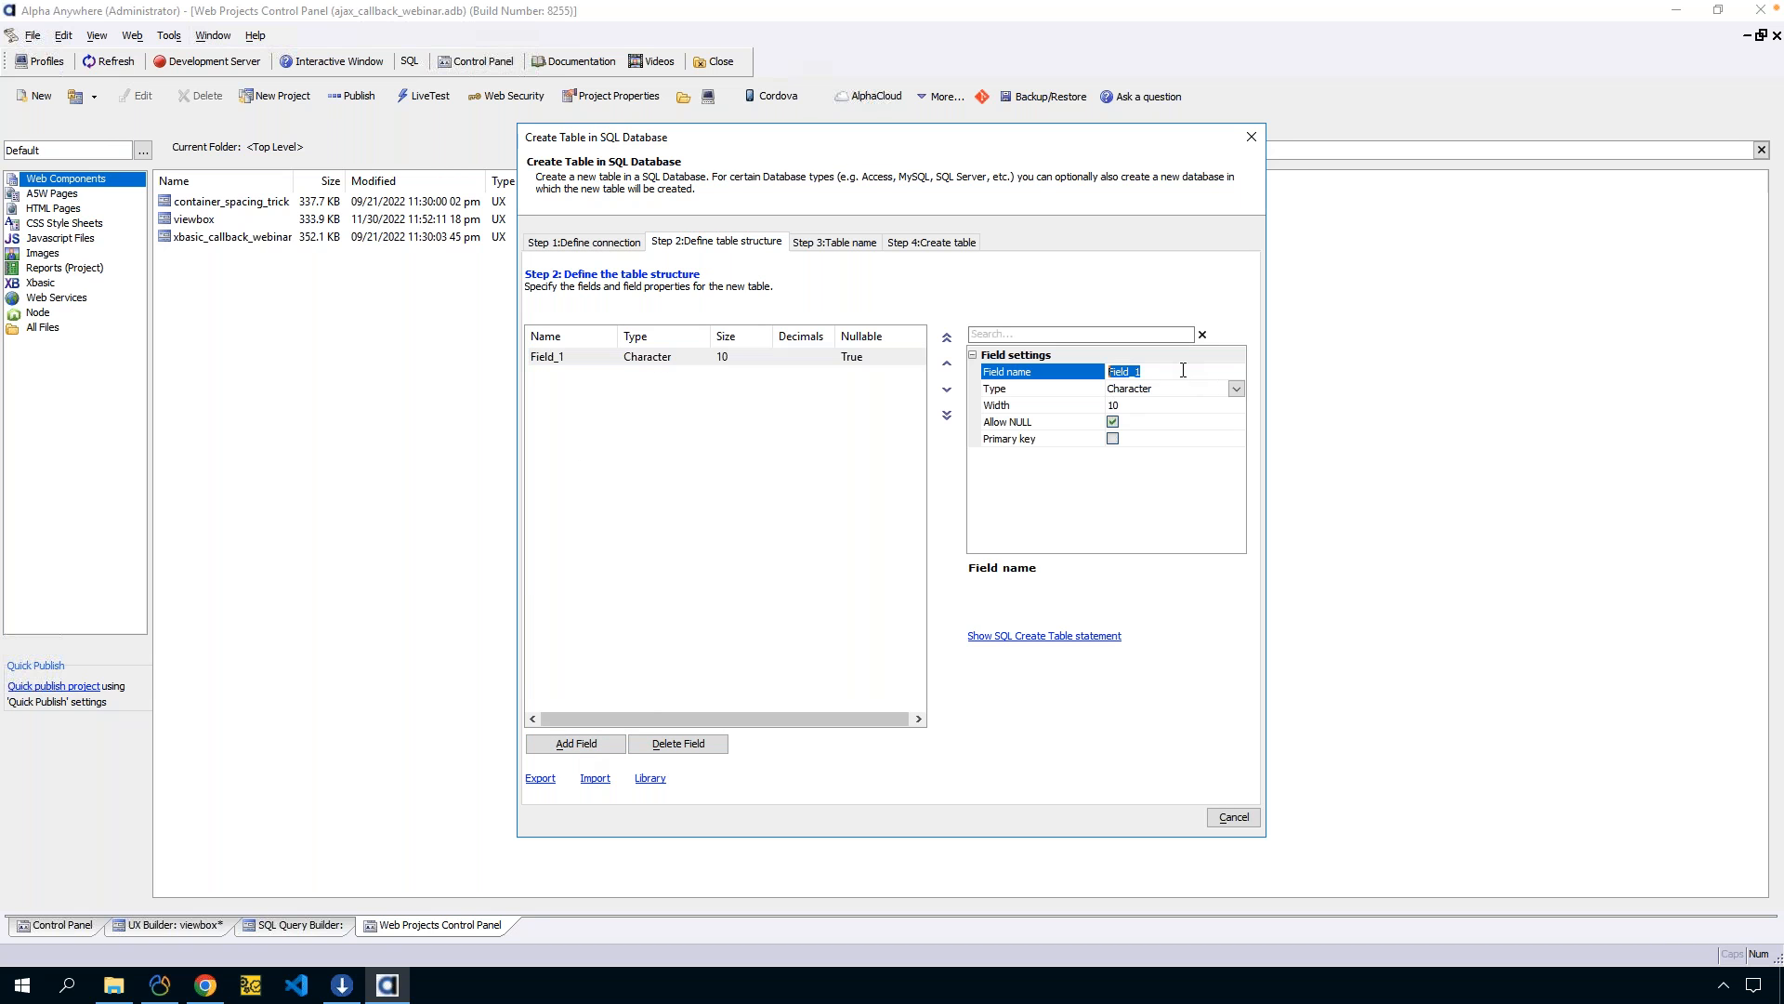
pyautogui.write('id')
pyautogui.click(1237, 388)
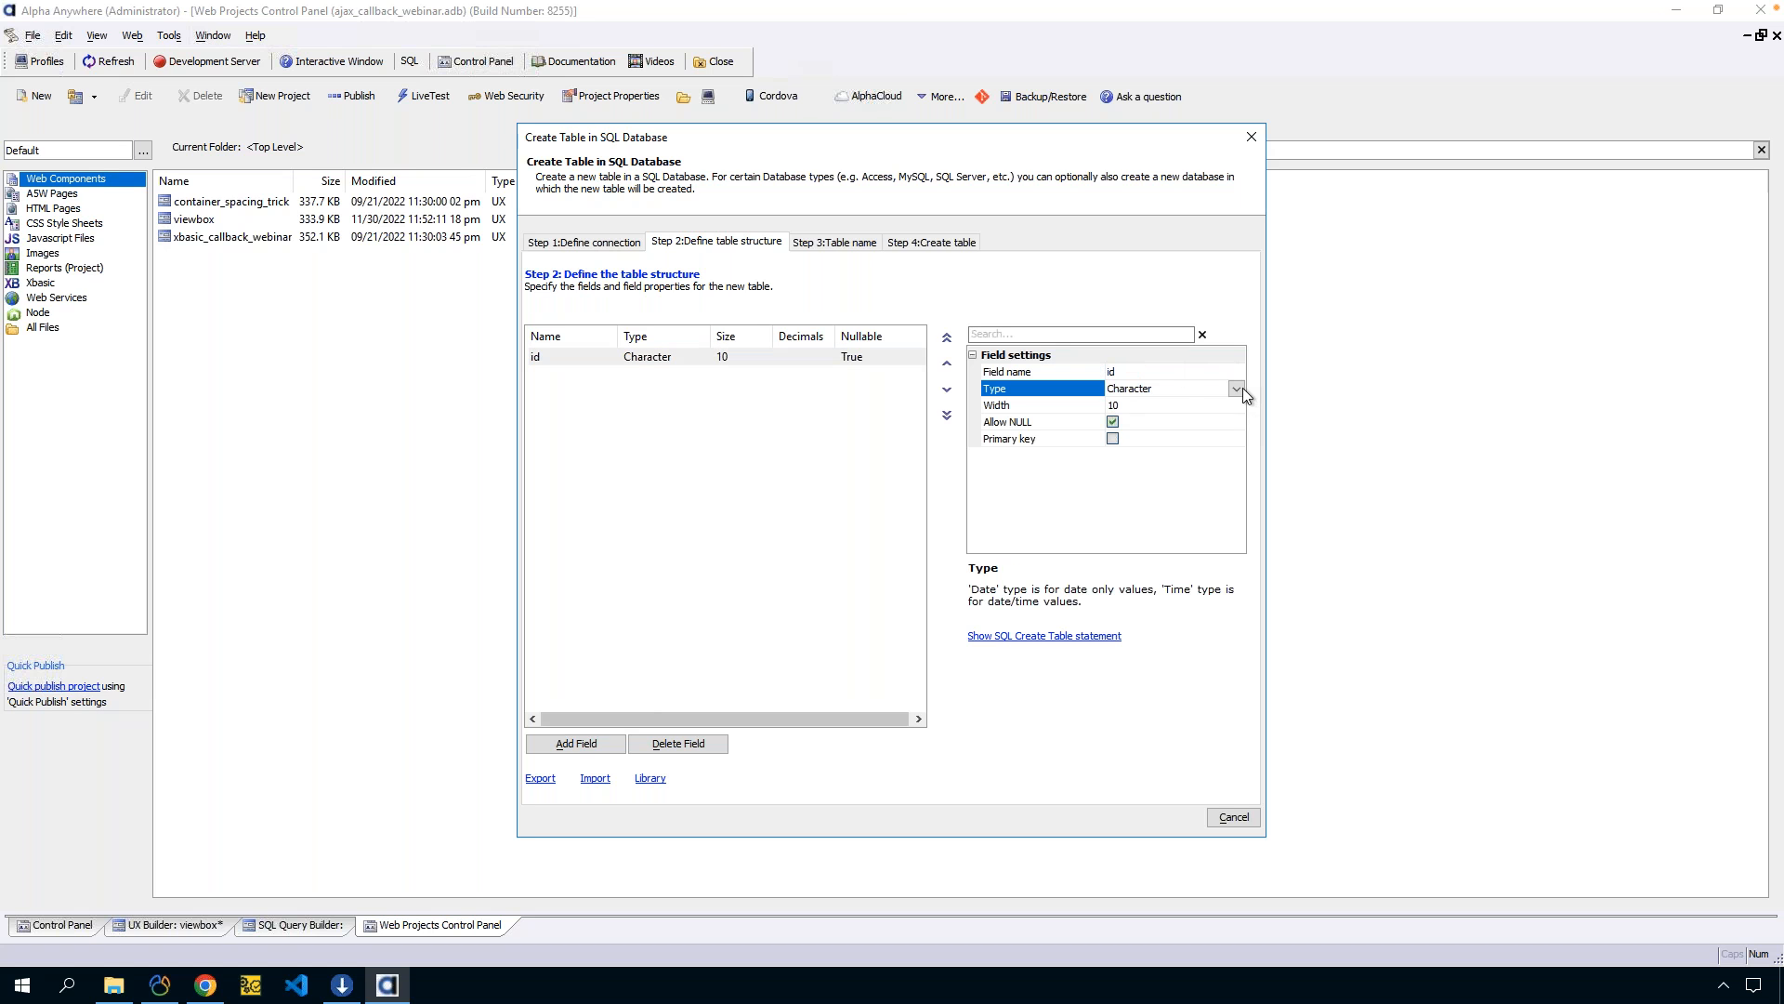
pyautogui.click(1237, 388)
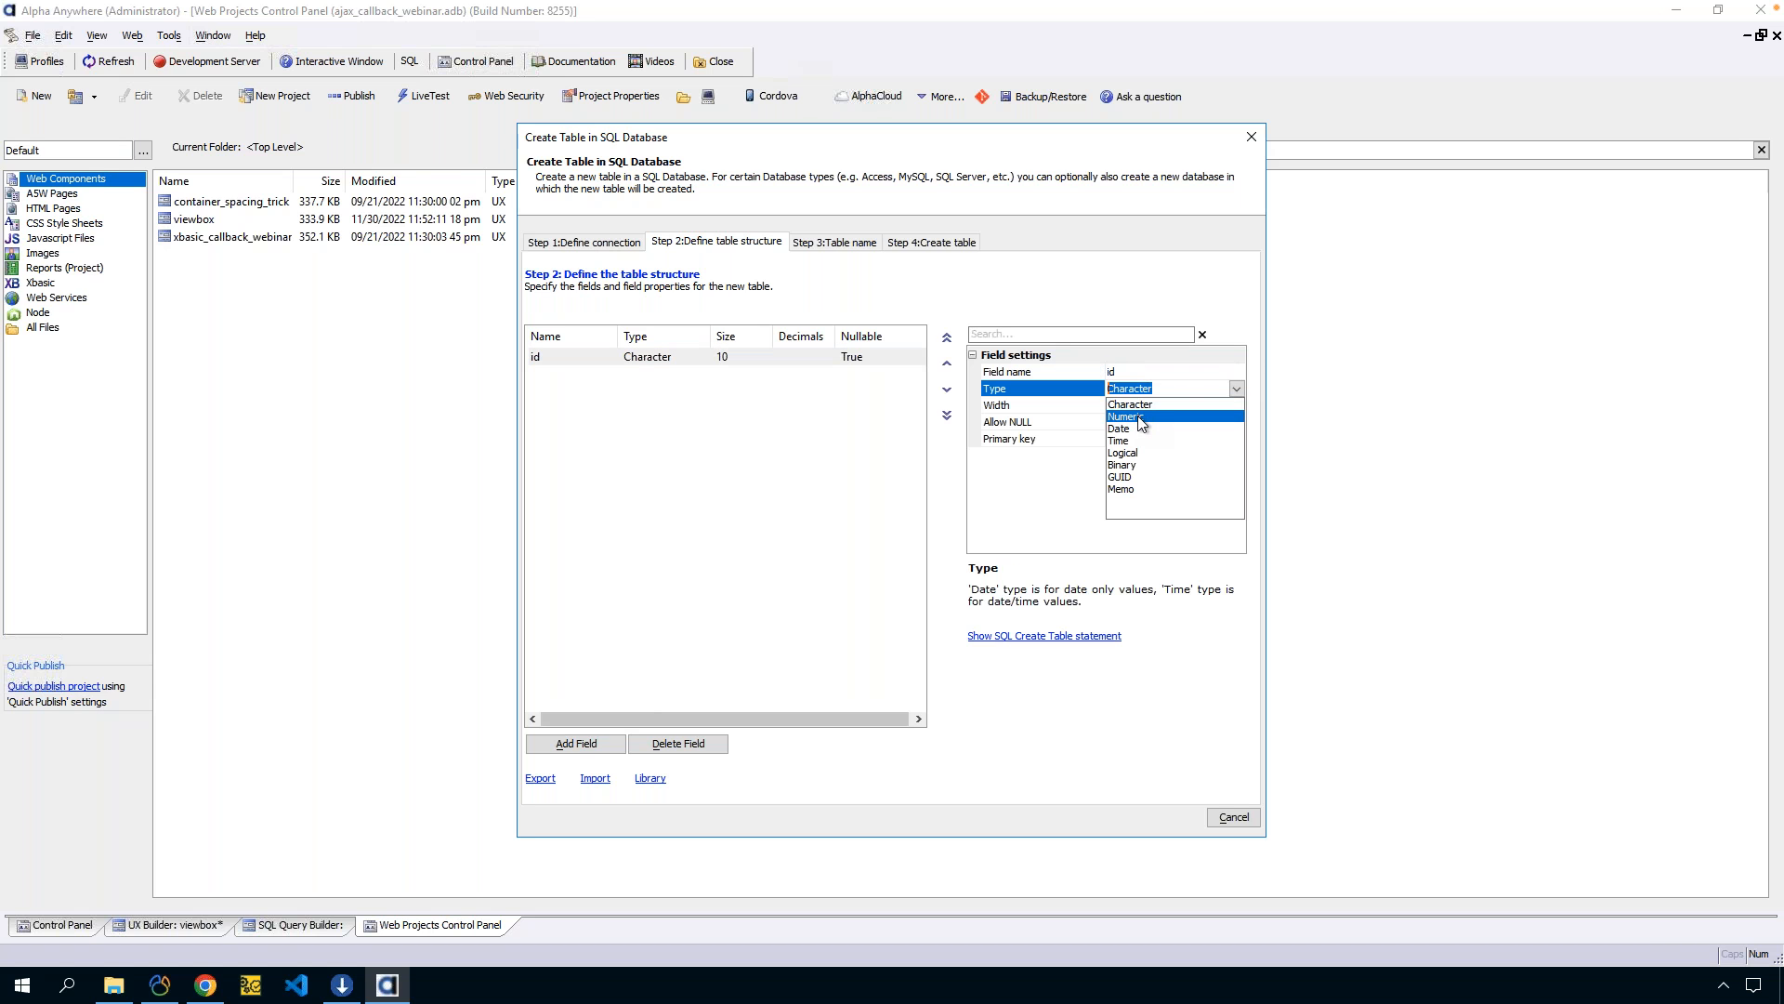
pyautogui.click(1142, 417)
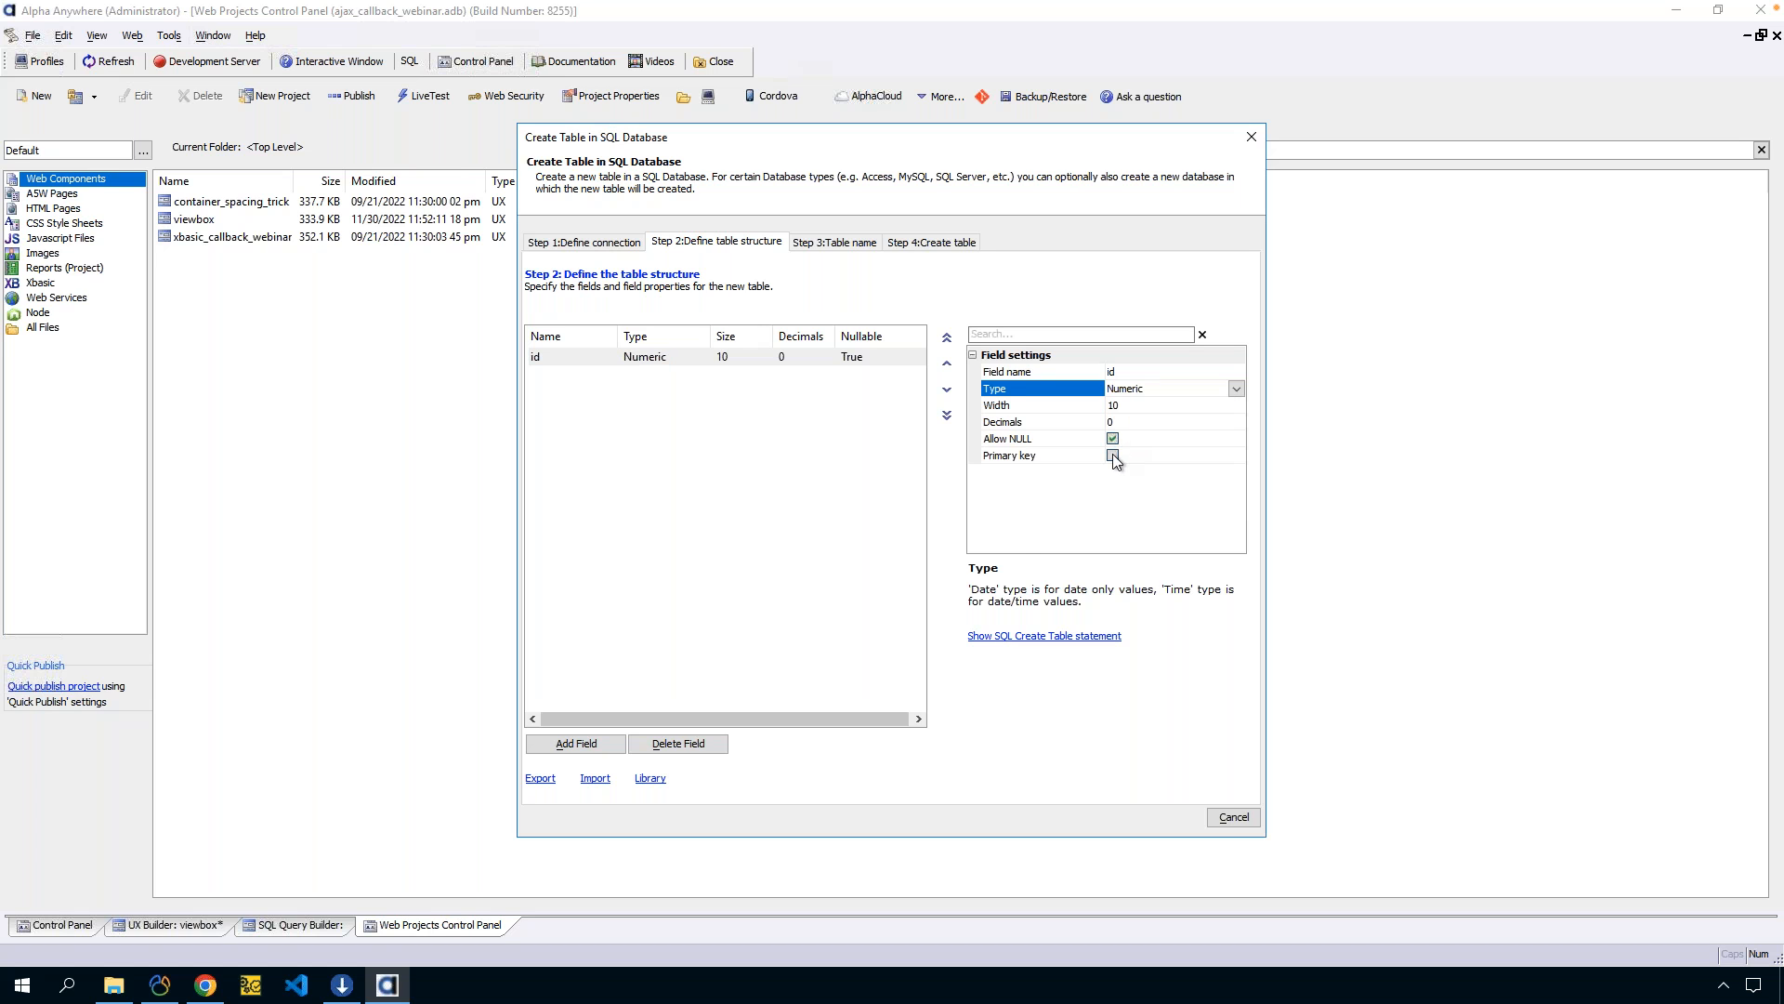
pyautogui.click(1112, 455)
# Add the character fields name_last and name_first, and view the generated SQL Create Table statement.
pyautogui.click(568, 749)
pyautogui.click(1164, 372)
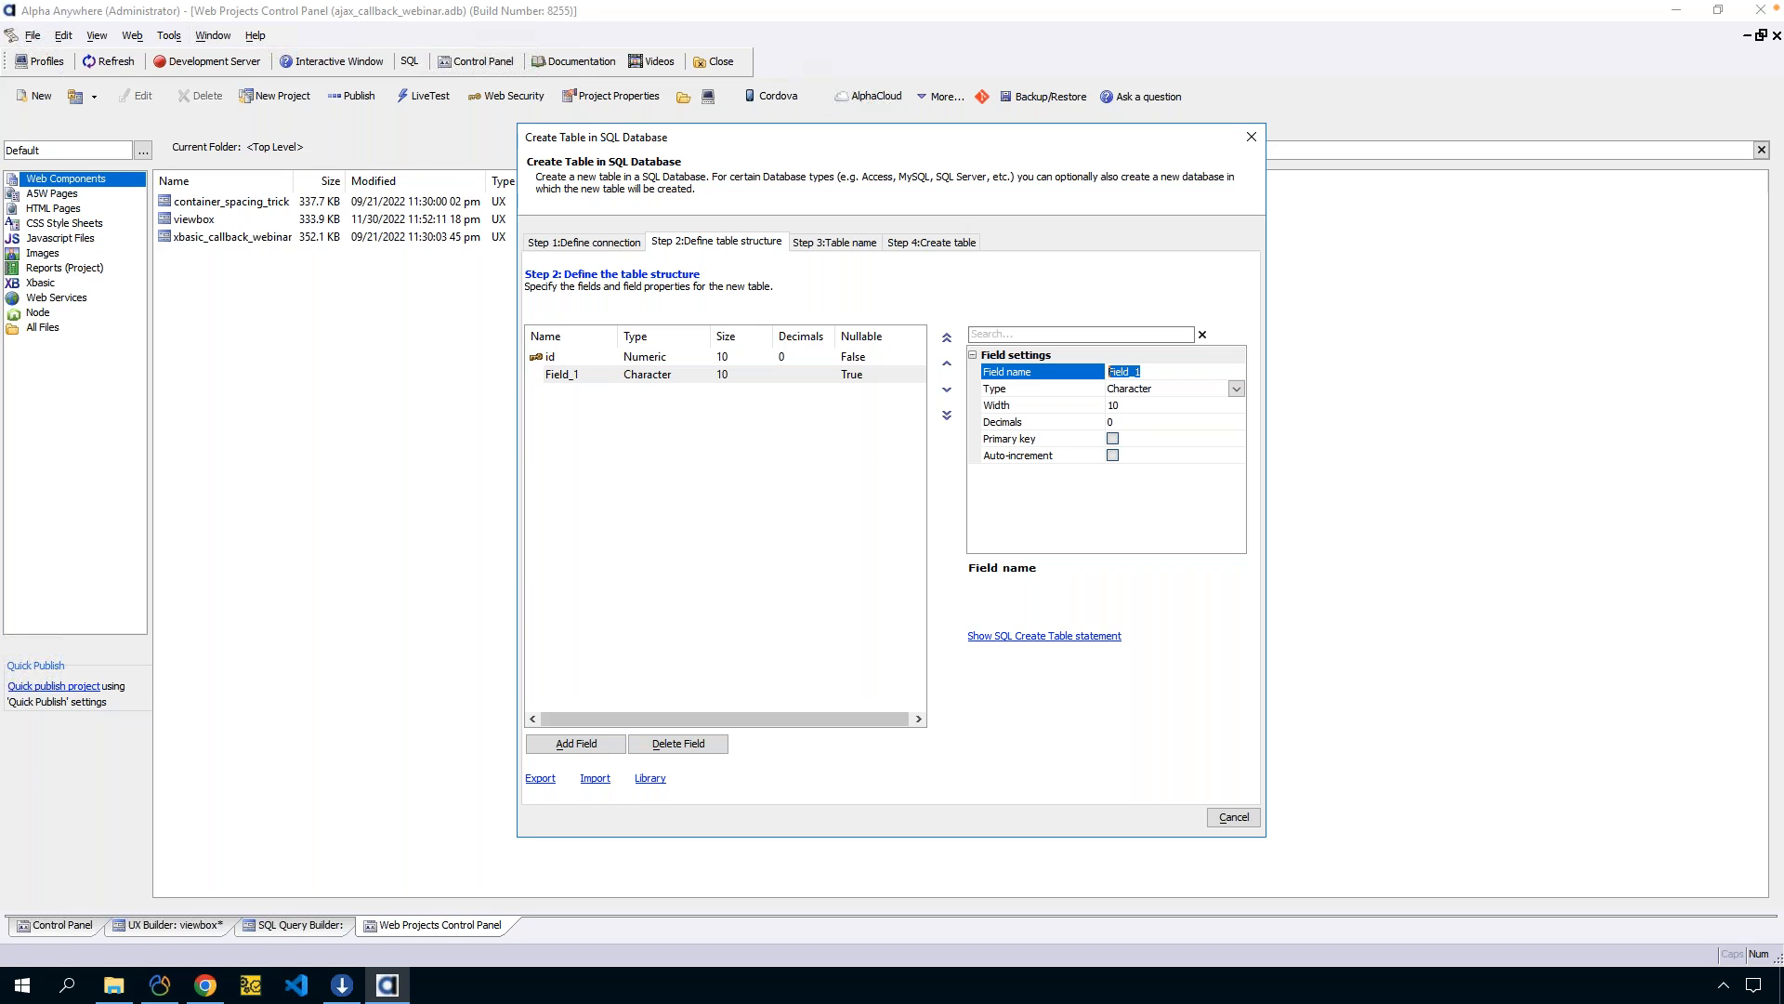
pyautogui.write('name_last')
pyautogui.press('Return')
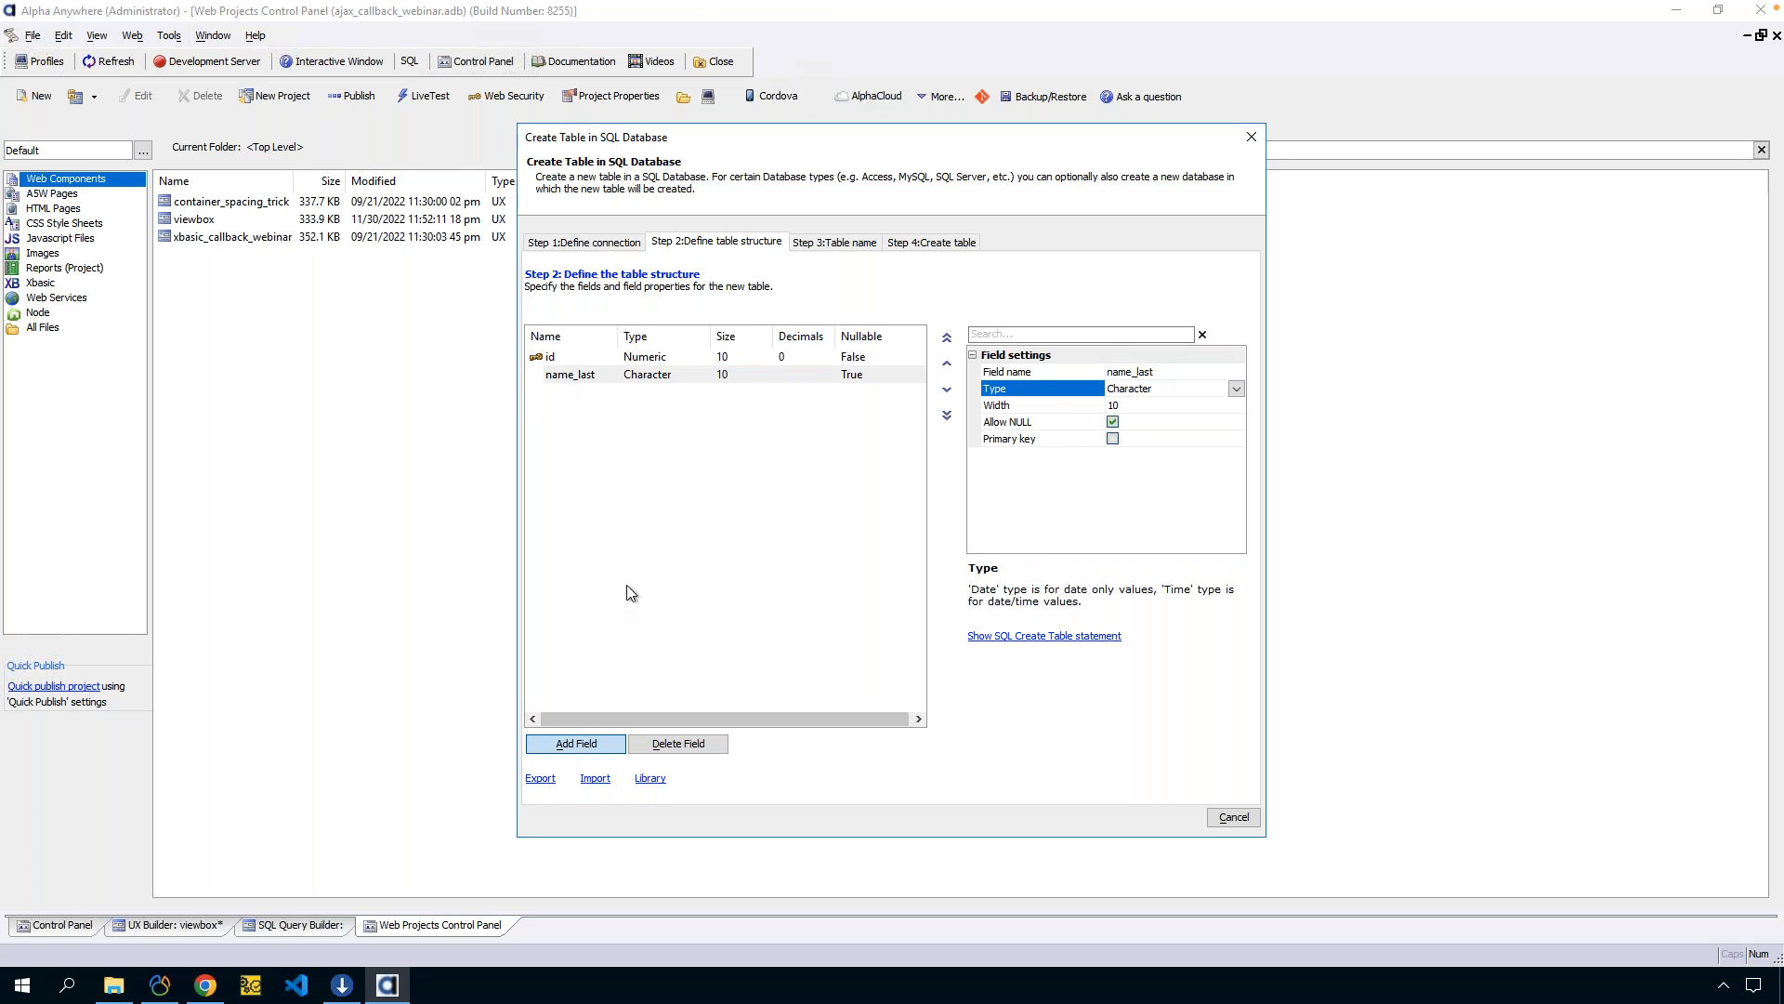
pyautogui.click(1158, 373)
pyautogui.write('name_first')
pyautogui.press('Return')
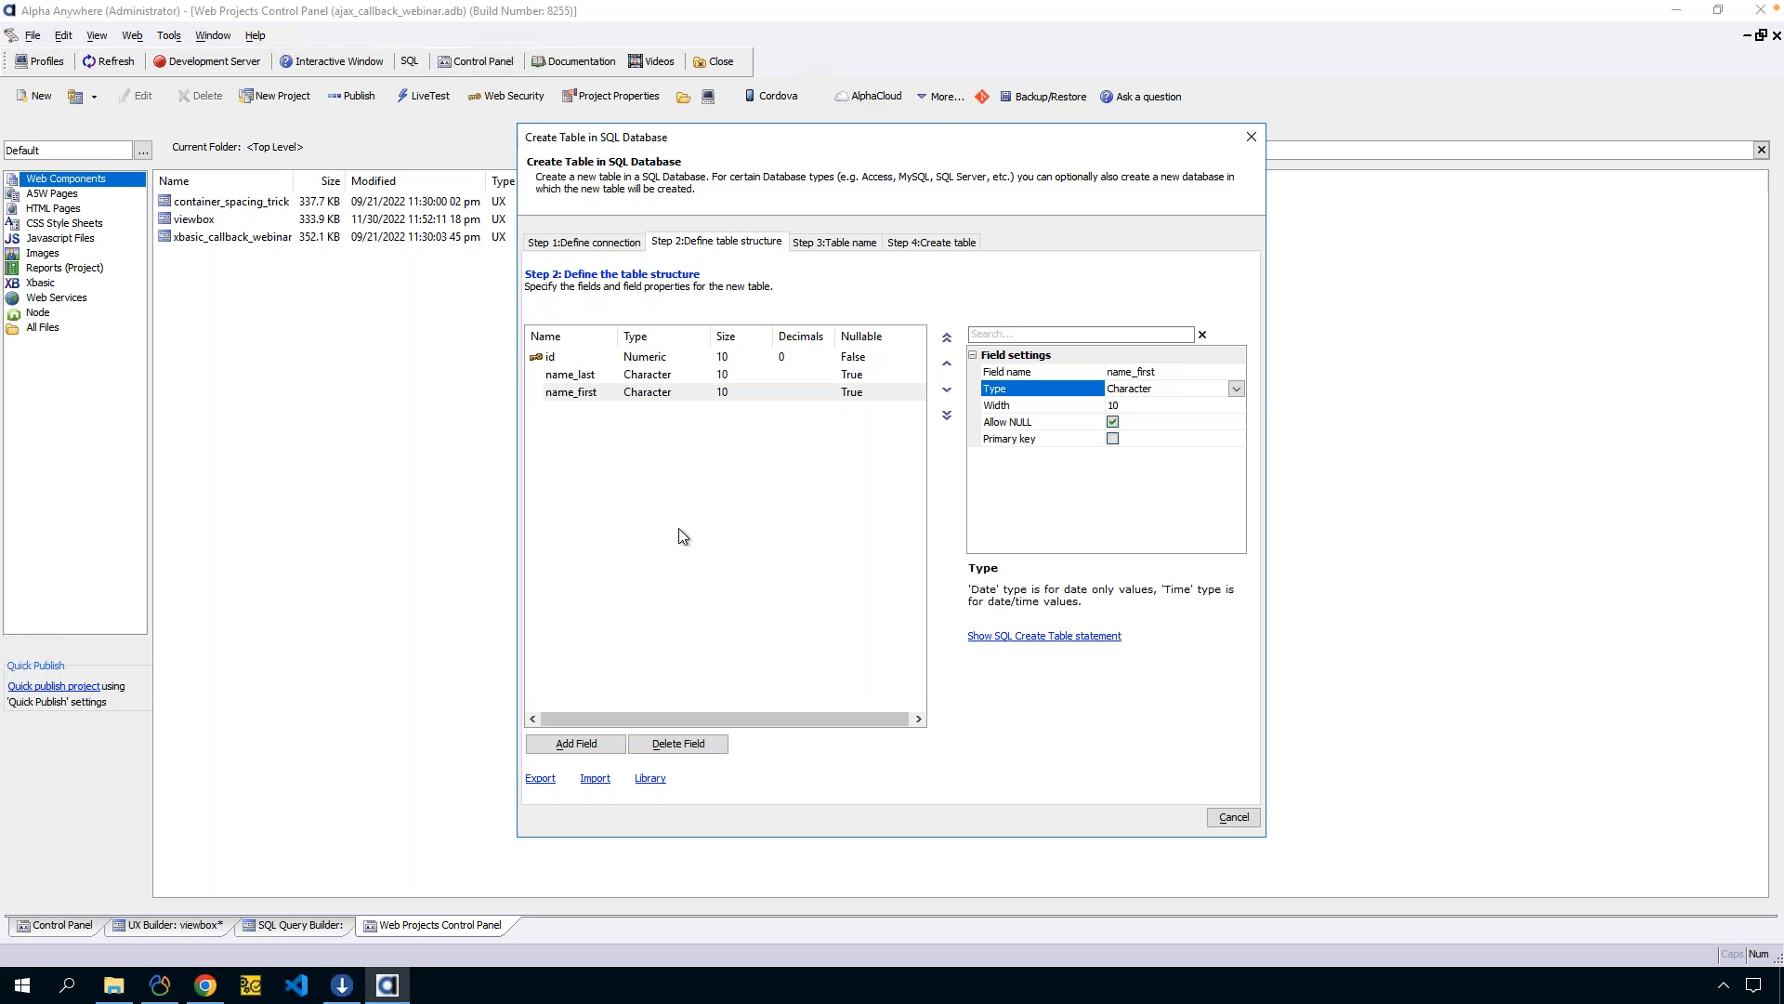
pyautogui.click(1023, 637)
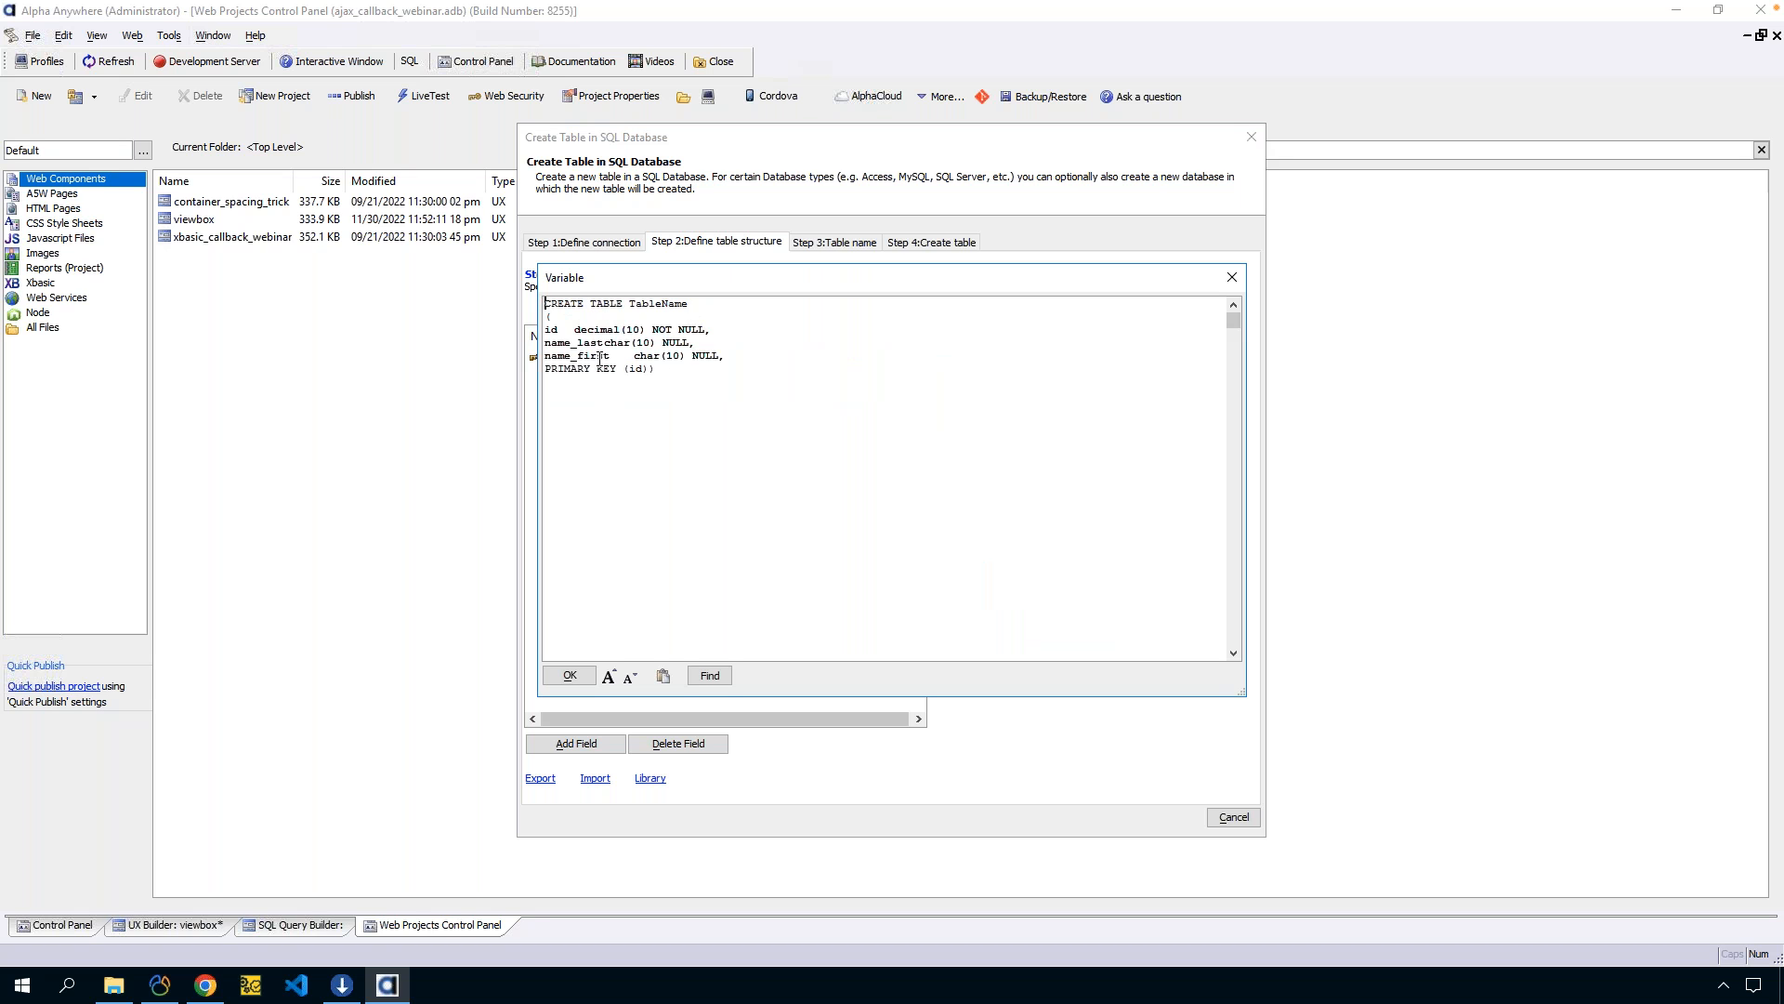
pyautogui.click(576, 677)
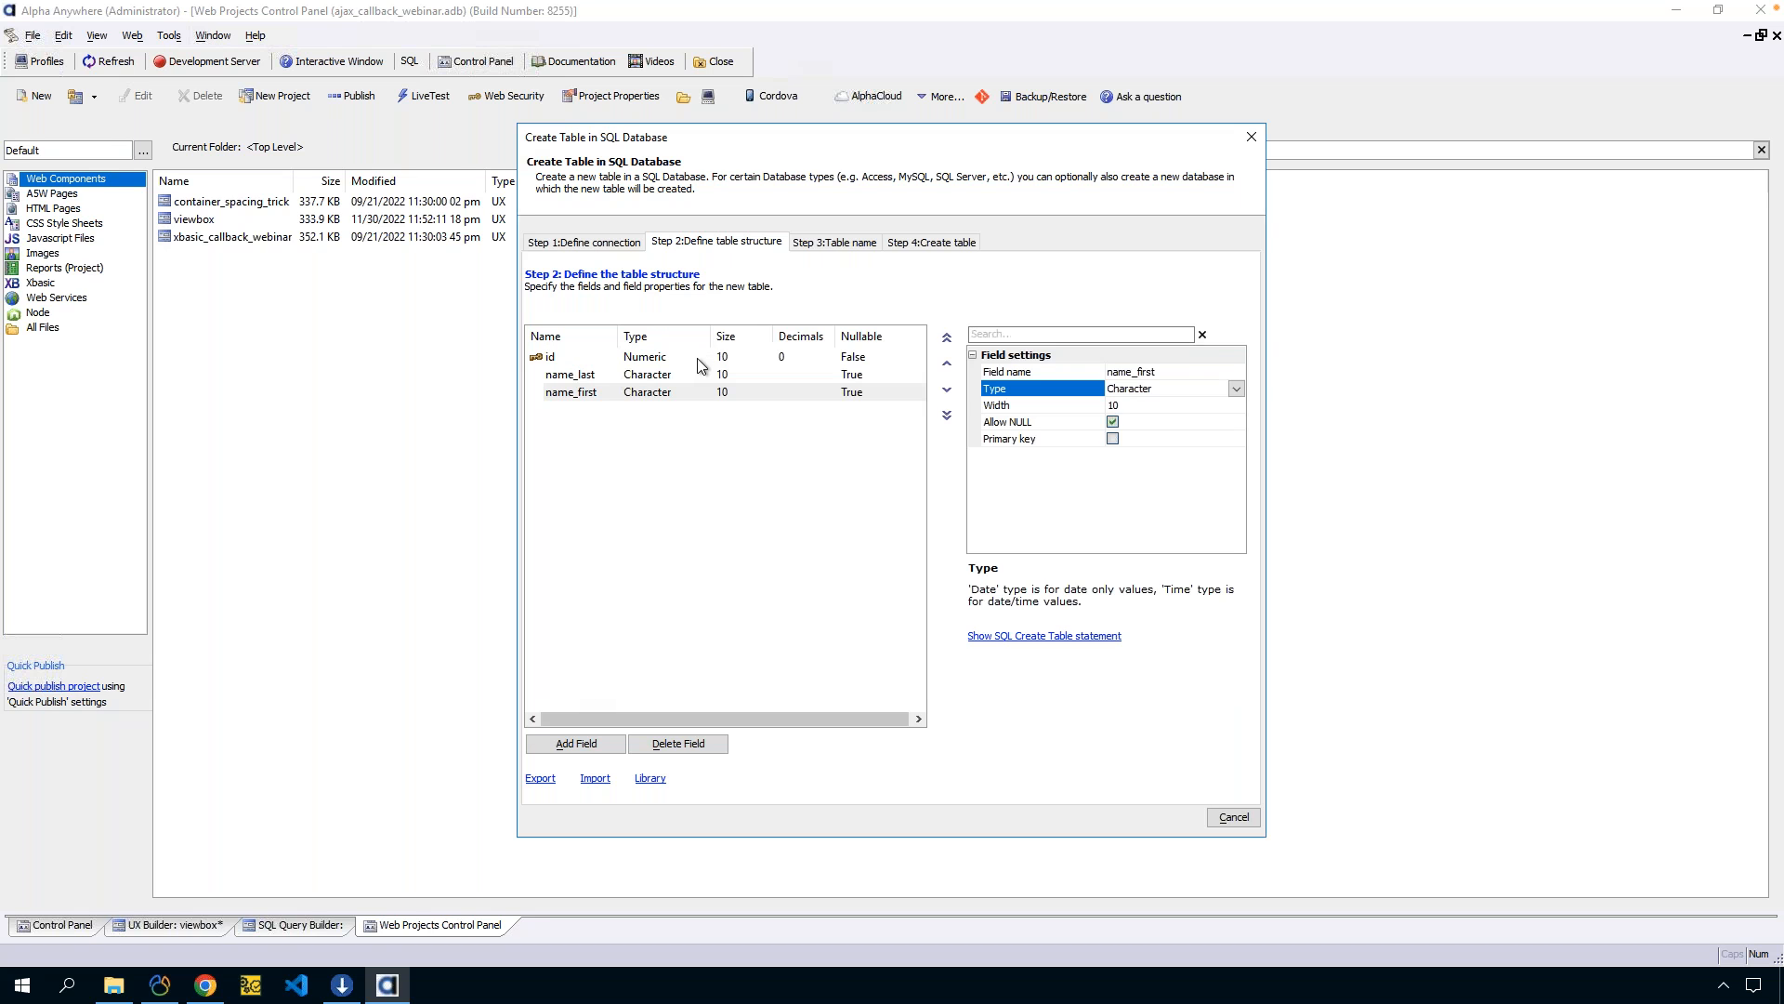
# Name the new table names, create it in the database and close the table creation dialog.
pyautogui.click(838, 241)
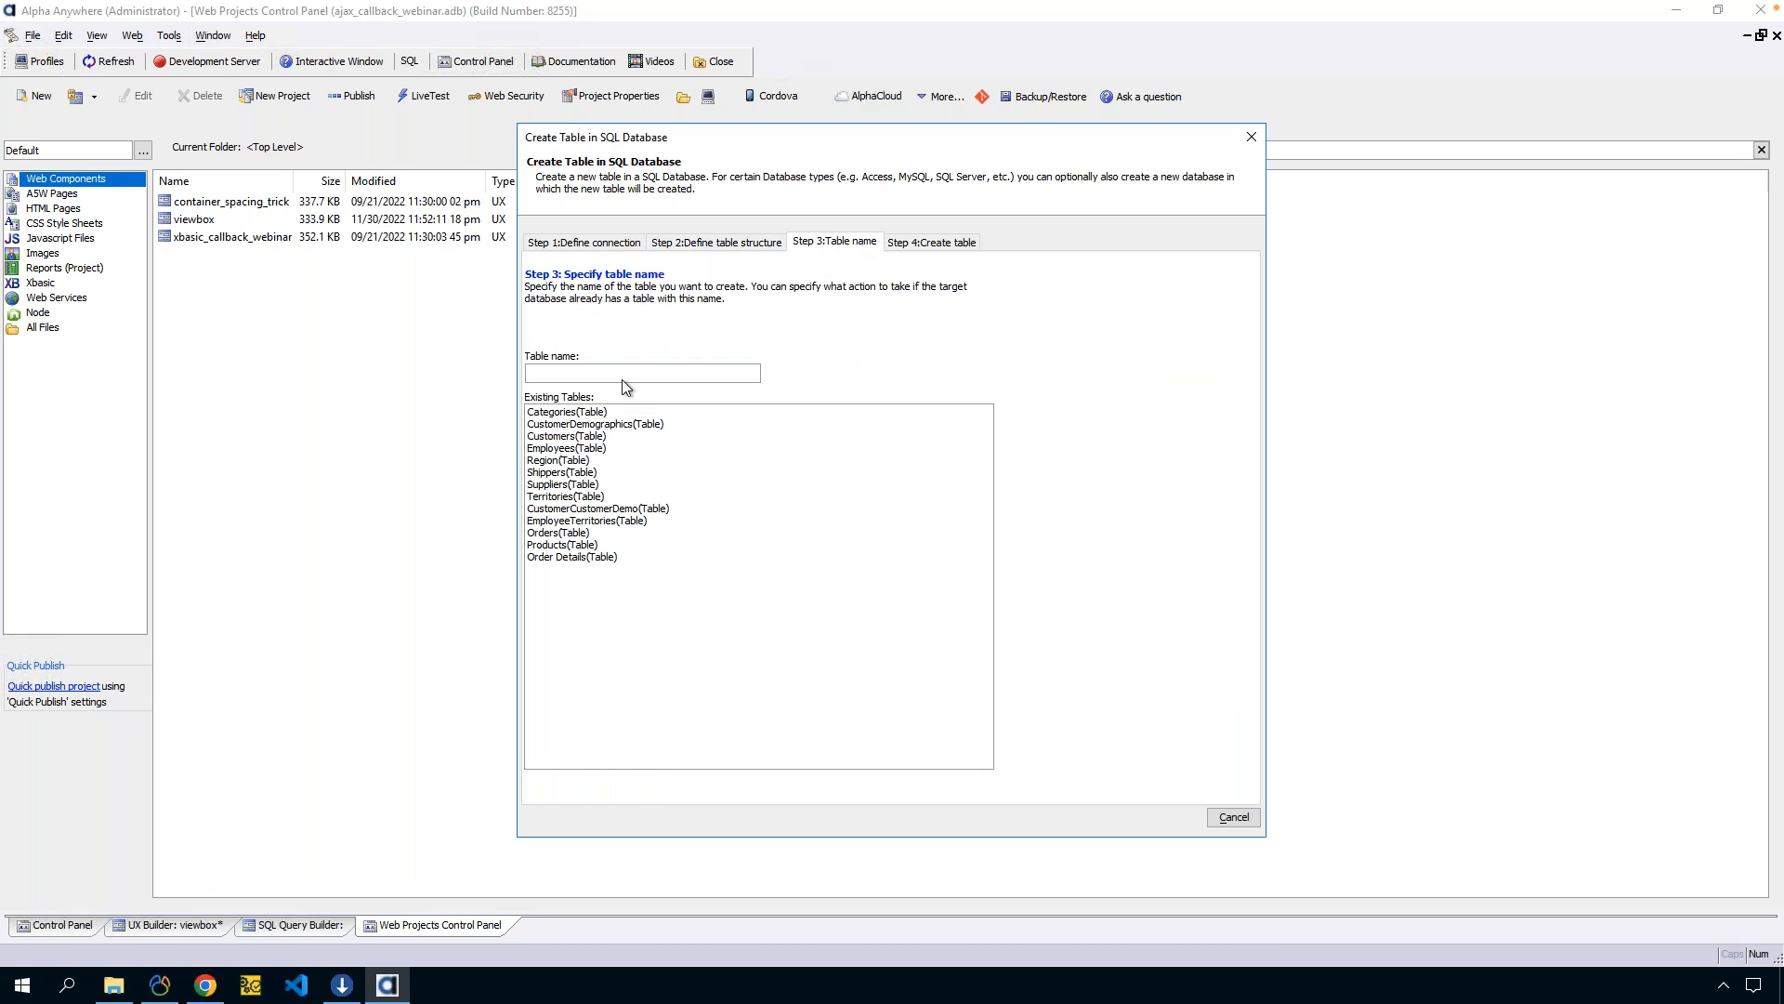
pyautogui.write('names')
pyautogui.click(946, 245)
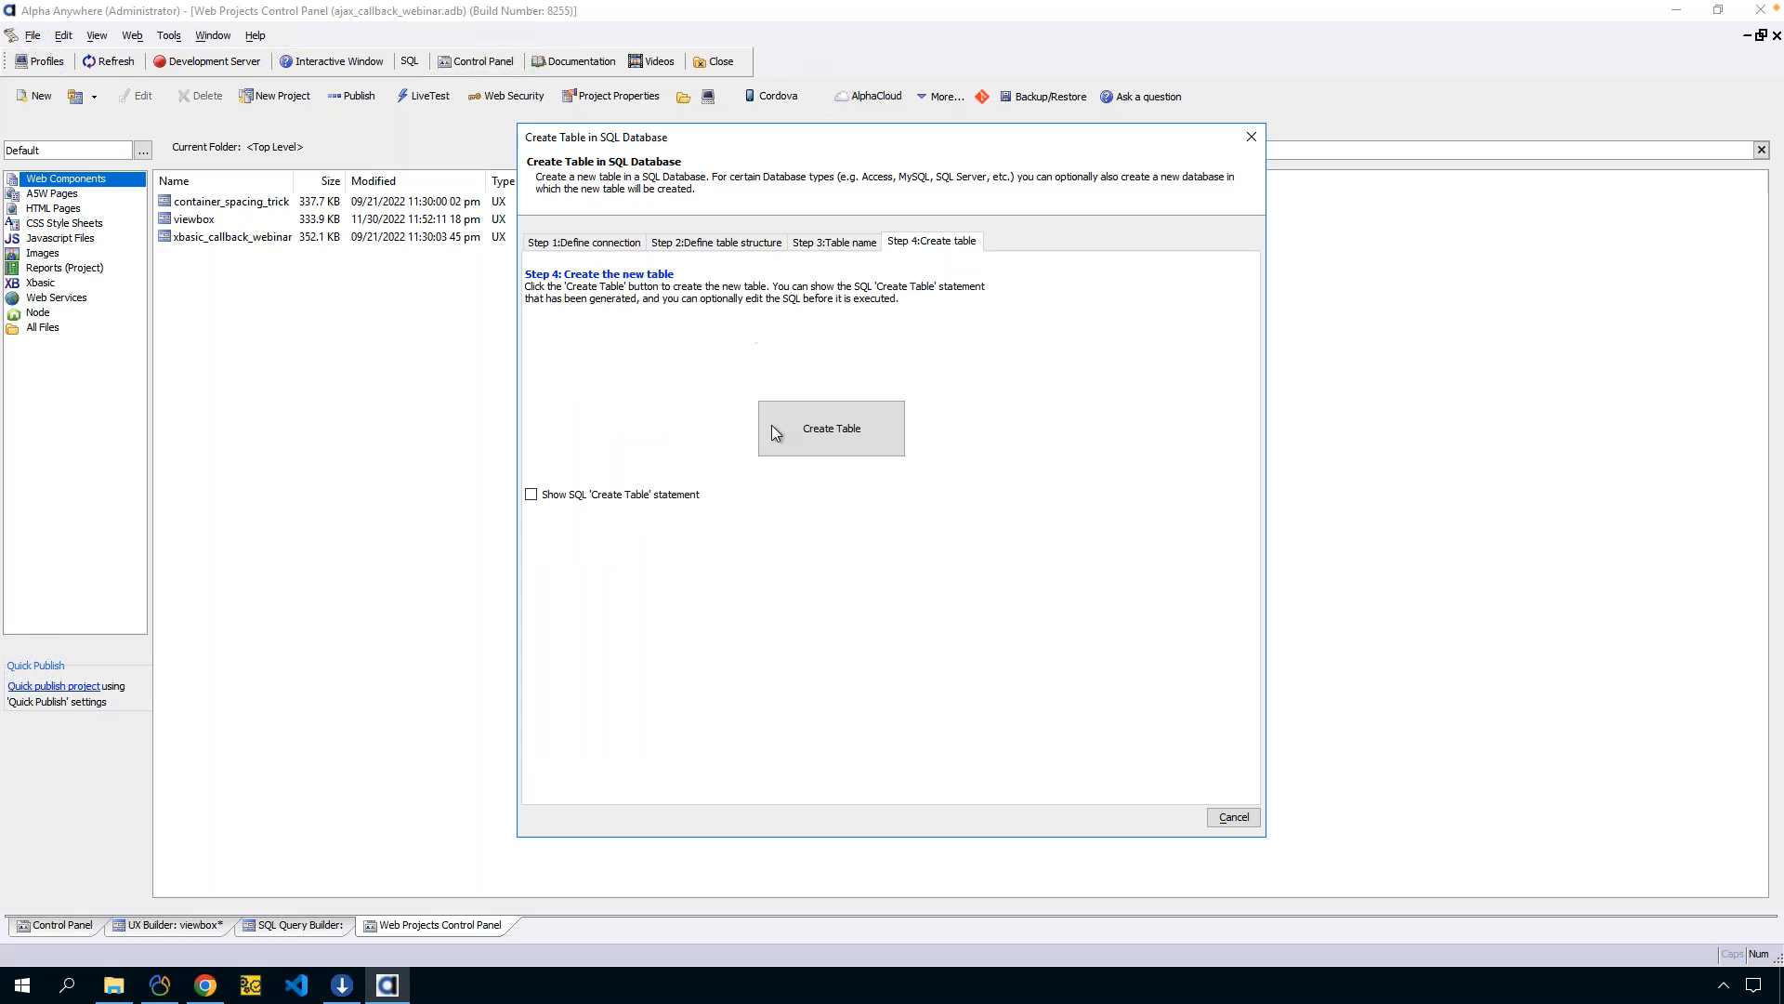
pyautogui.click(821, 442)
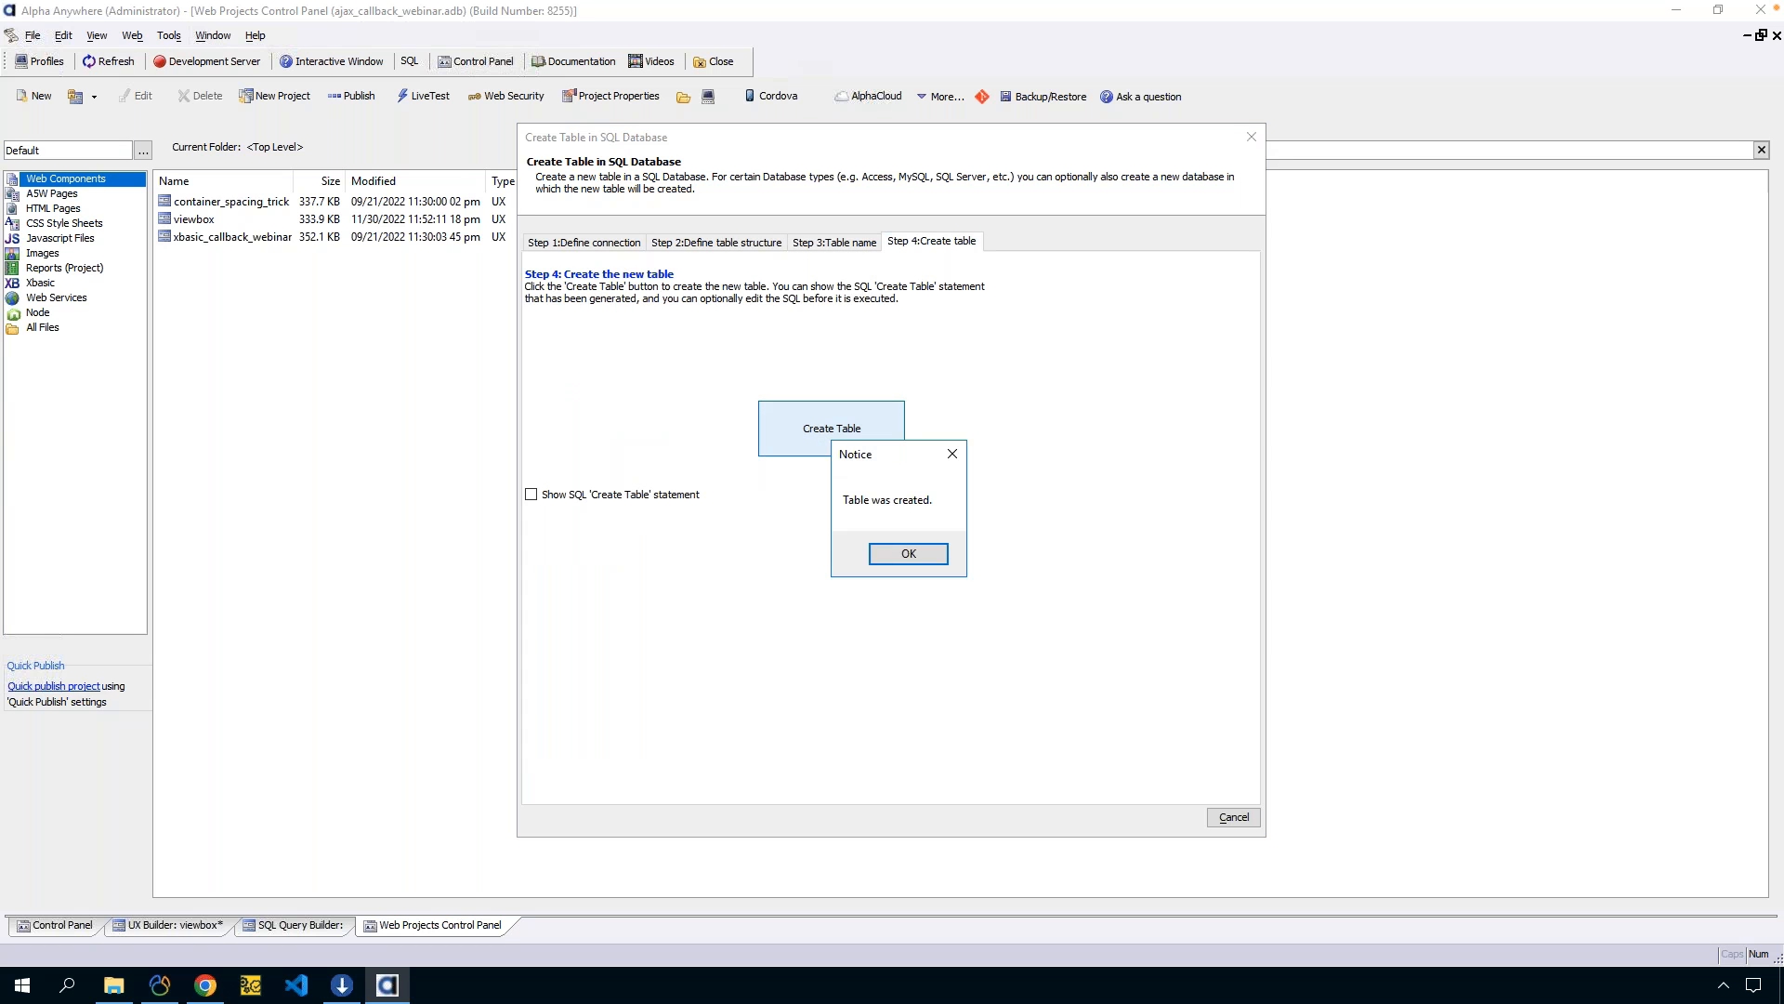
pyautogui.click(917, 553)
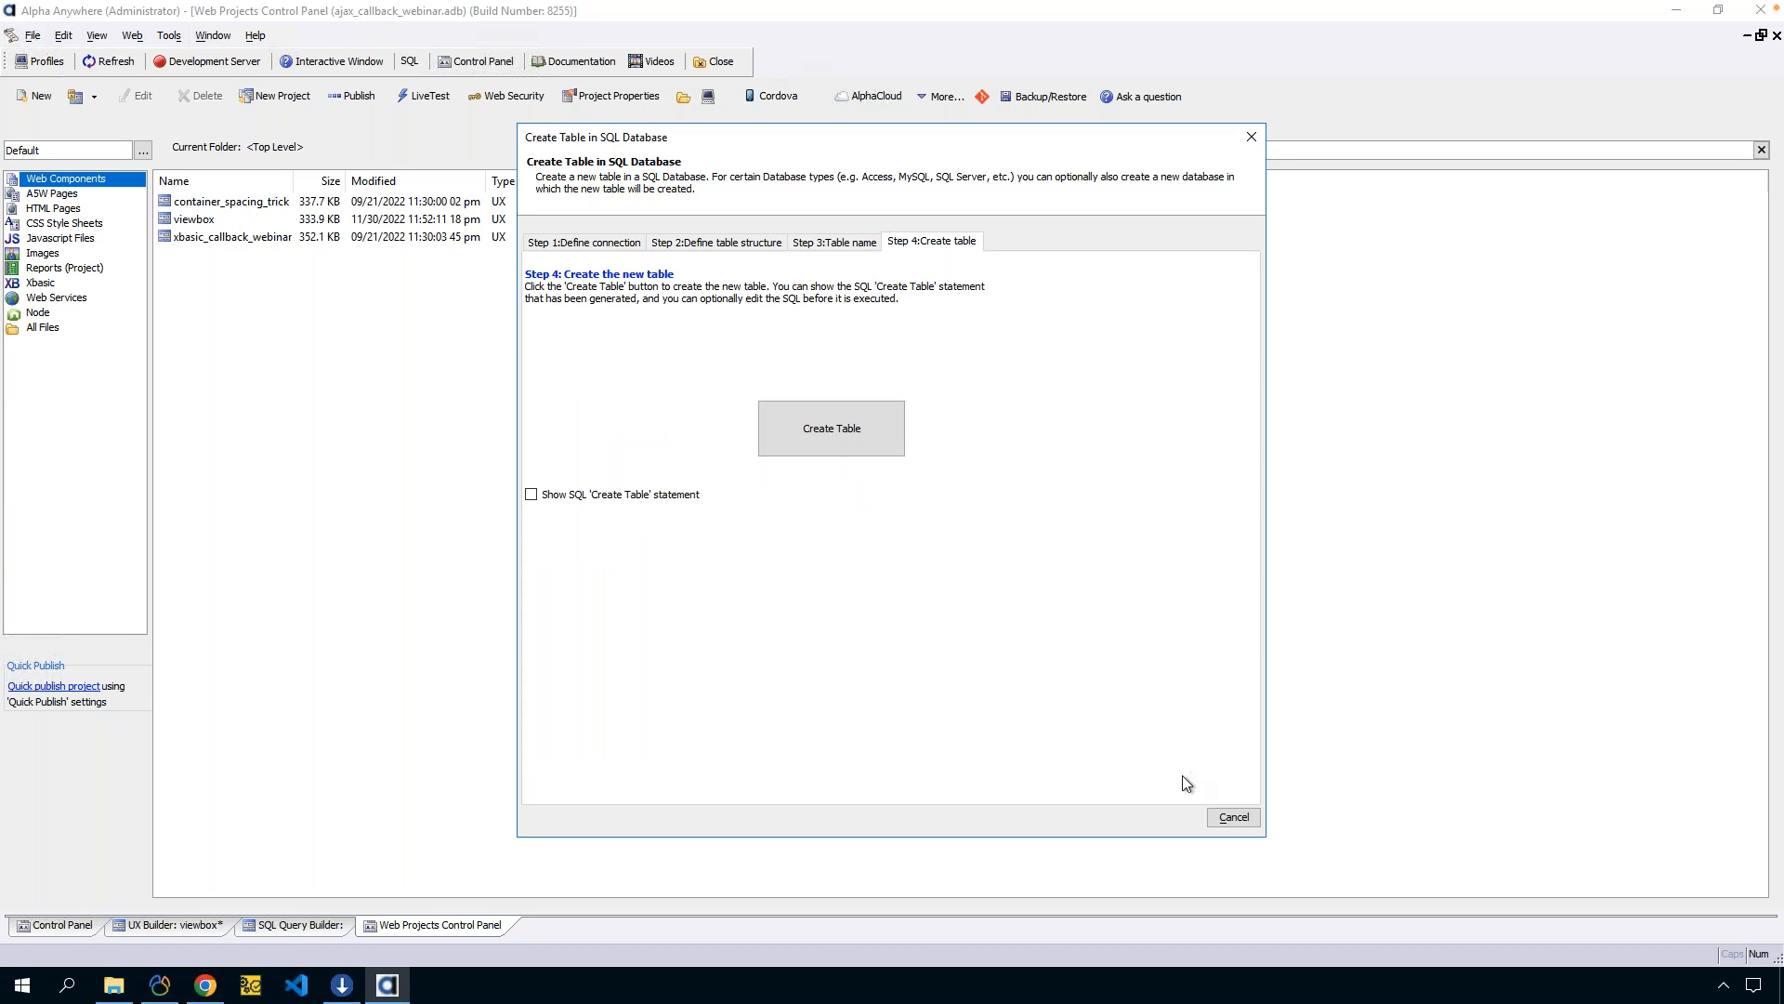
pyautogui.click(1234, 817)
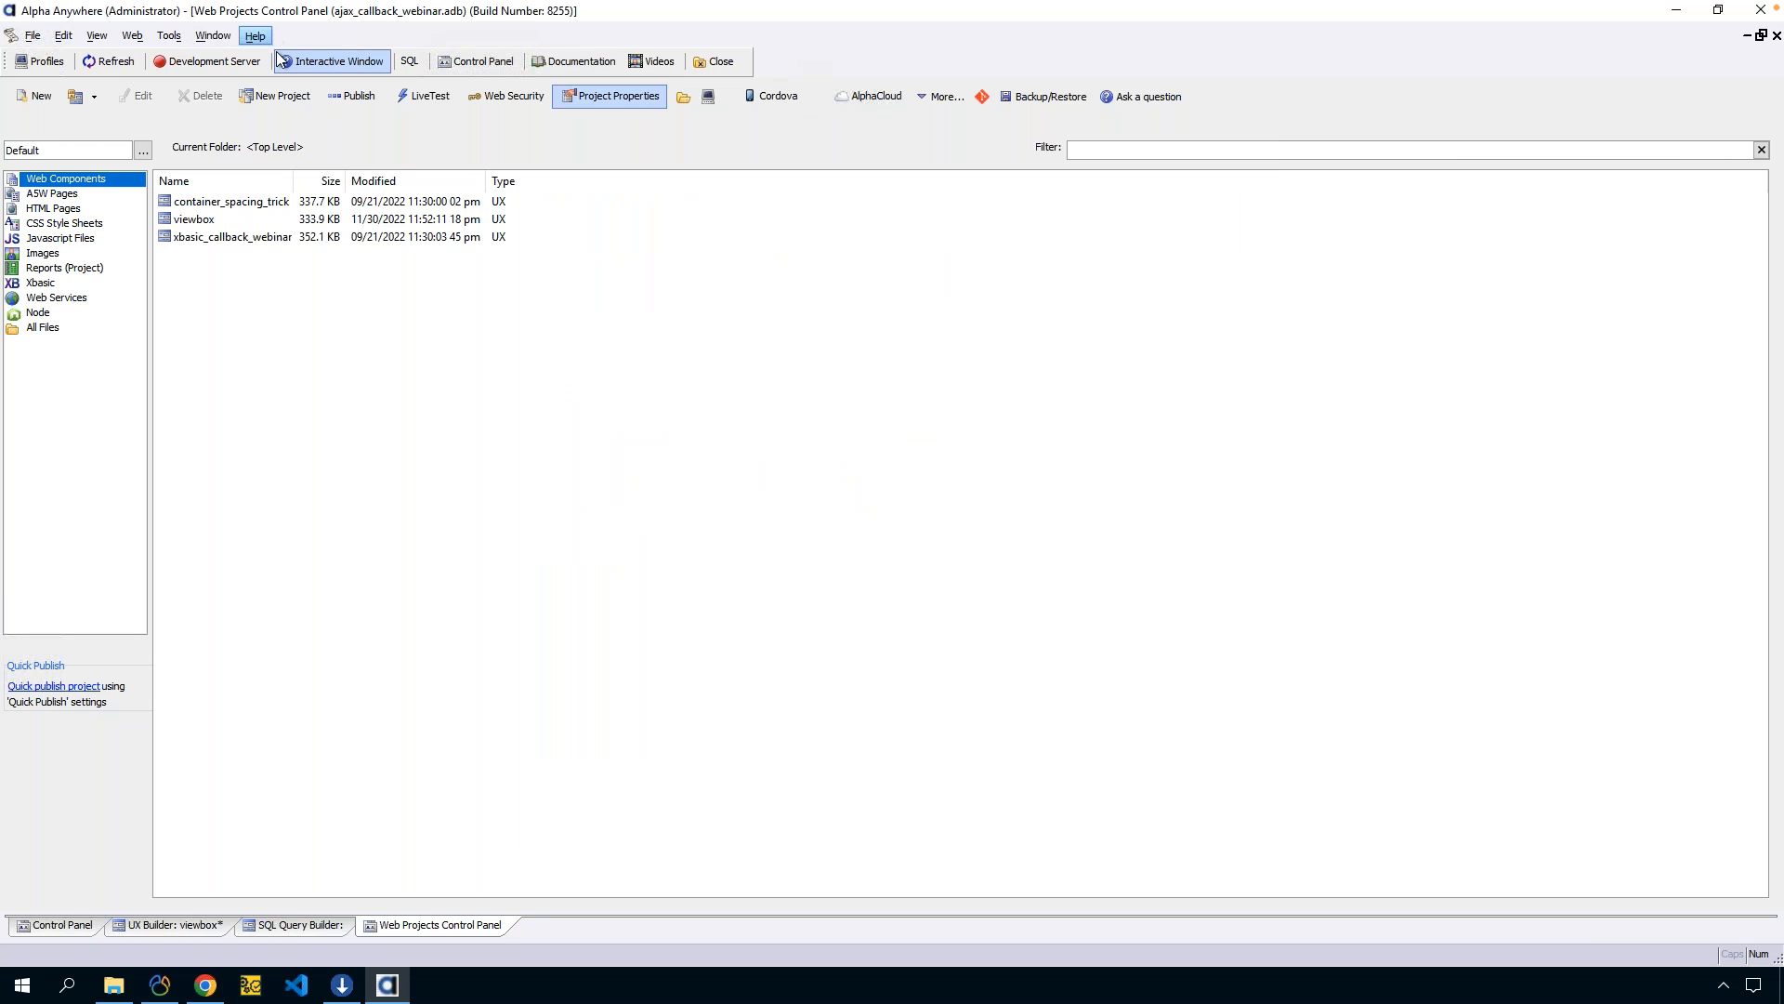
# Examine the names table and its fields under AADemo-Northwind in the Database Explorer, and close the explorer.
pyautogui.click(414, 65)
pyautogui.click(457, 82)
pyautogui.doubleClick(779, 316)
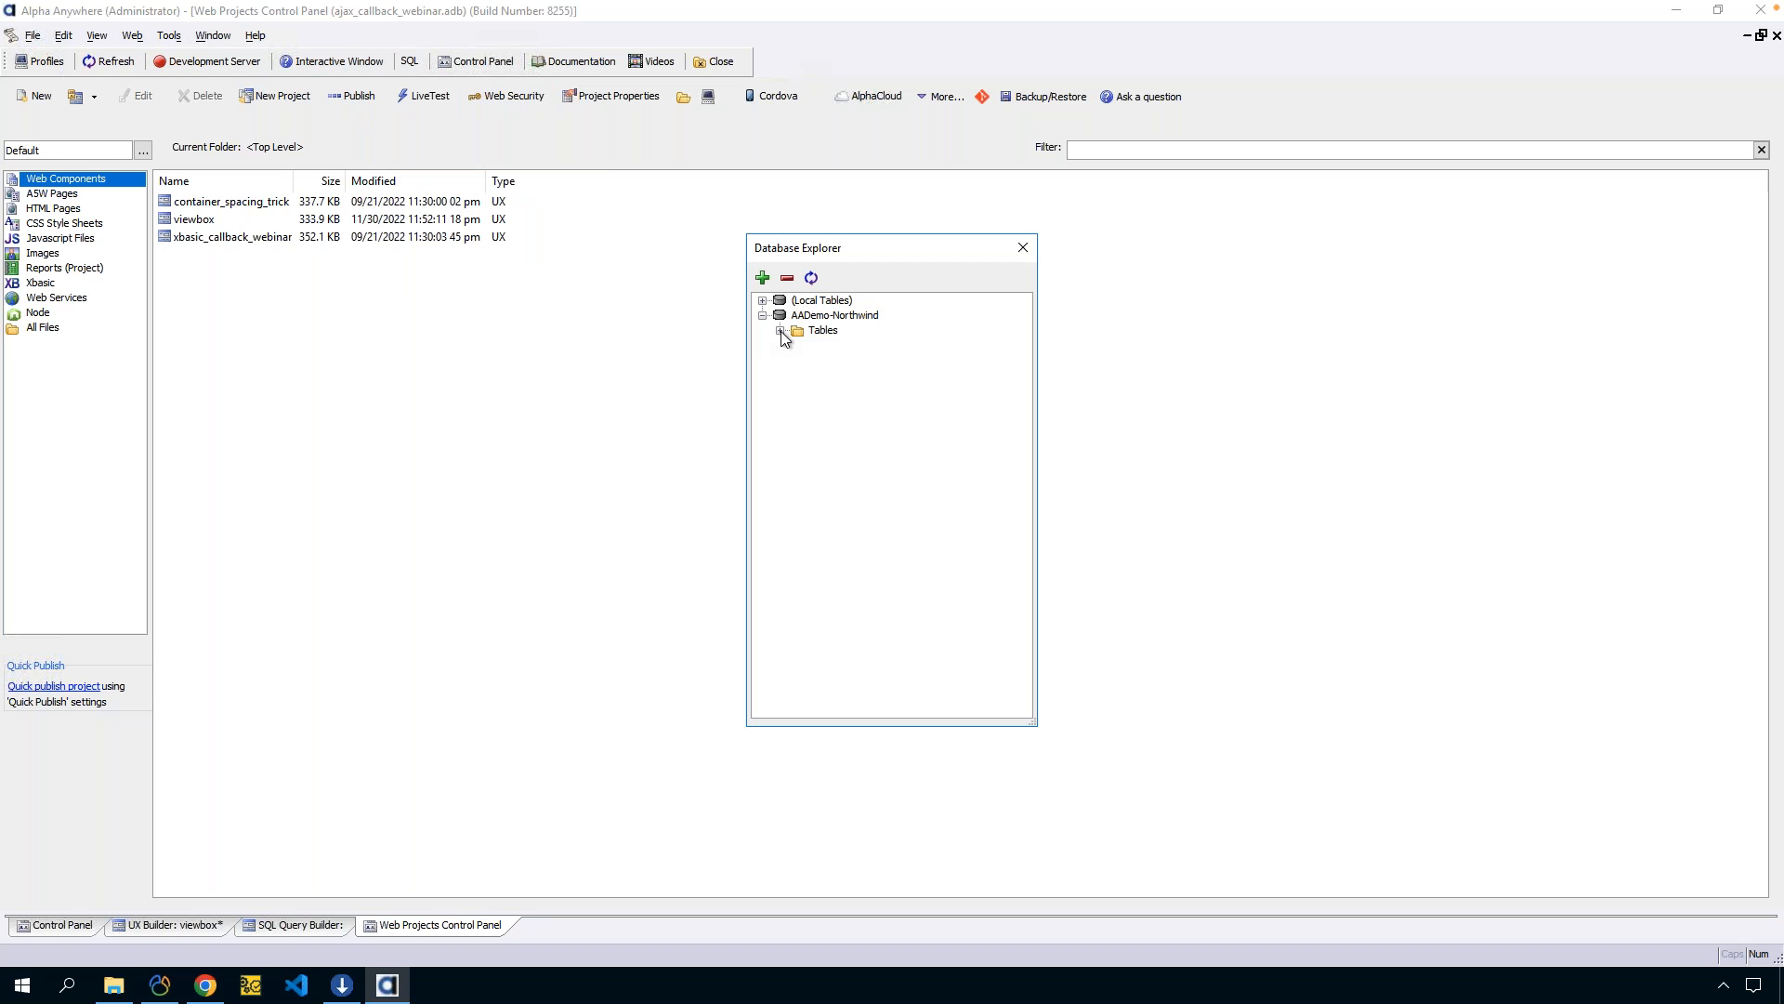
pyautogui.click(781, 332)
pyautogui.click(839, 436)
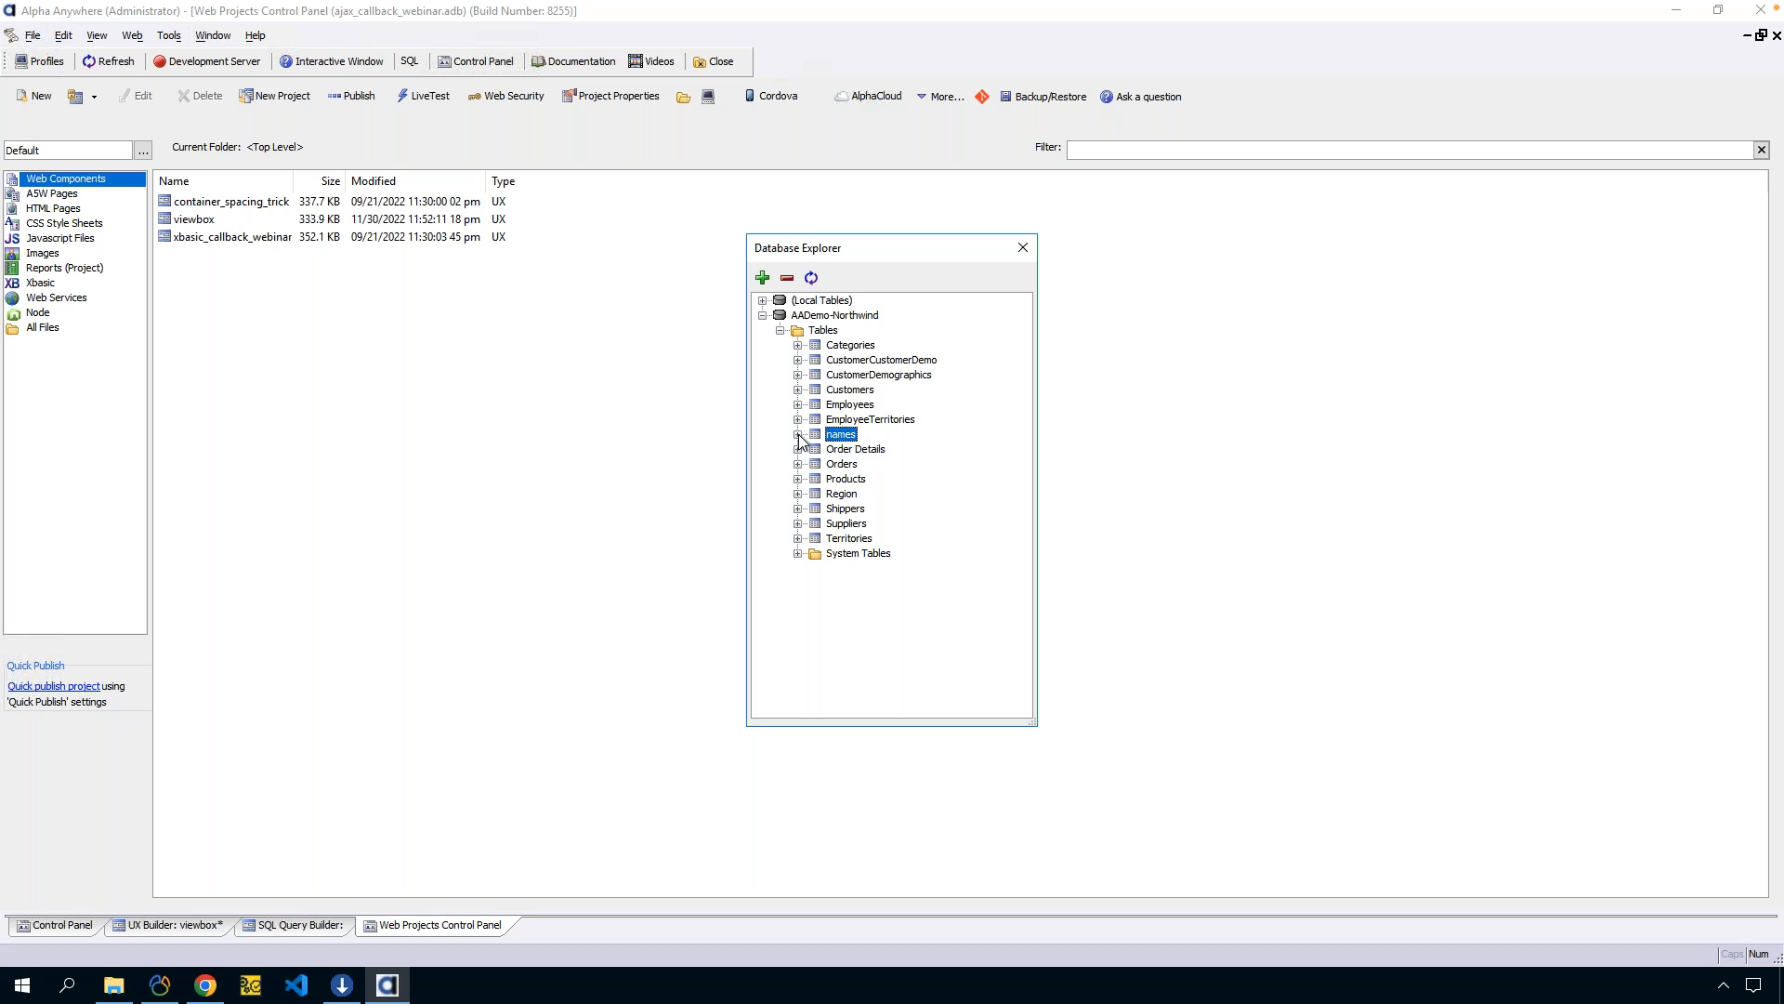
pyautogui.click(798, 435)
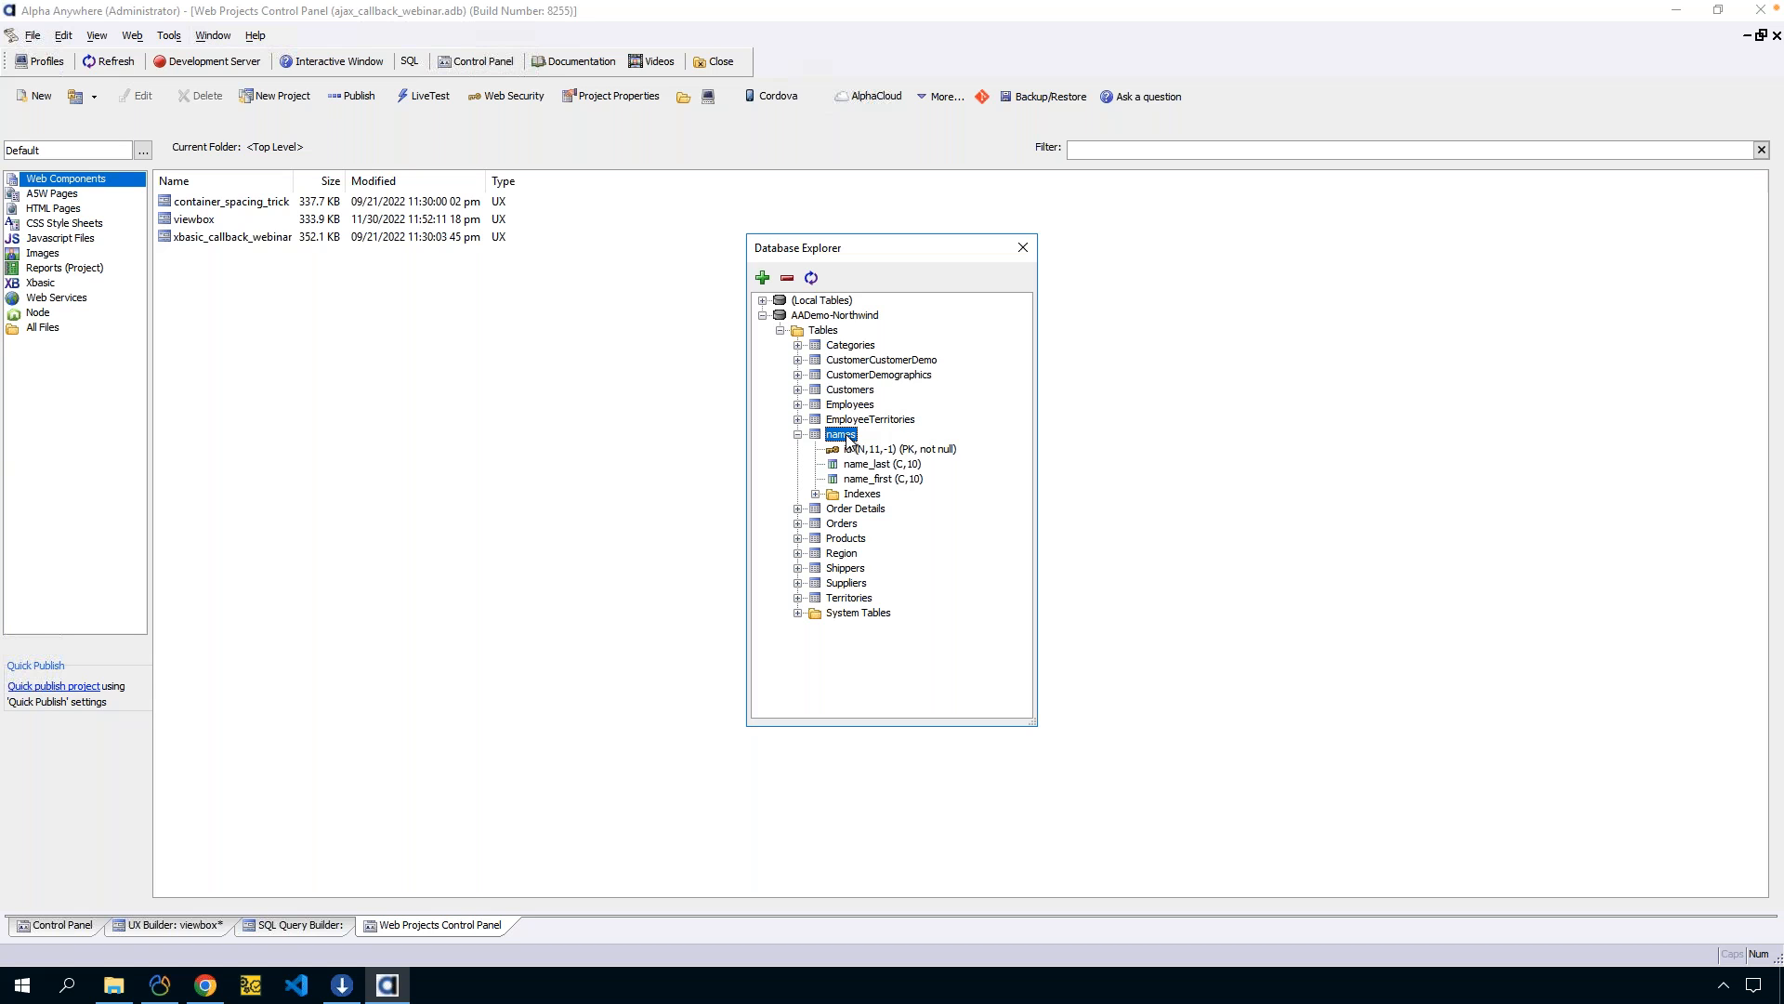
pyautogui.click(1022, 247)
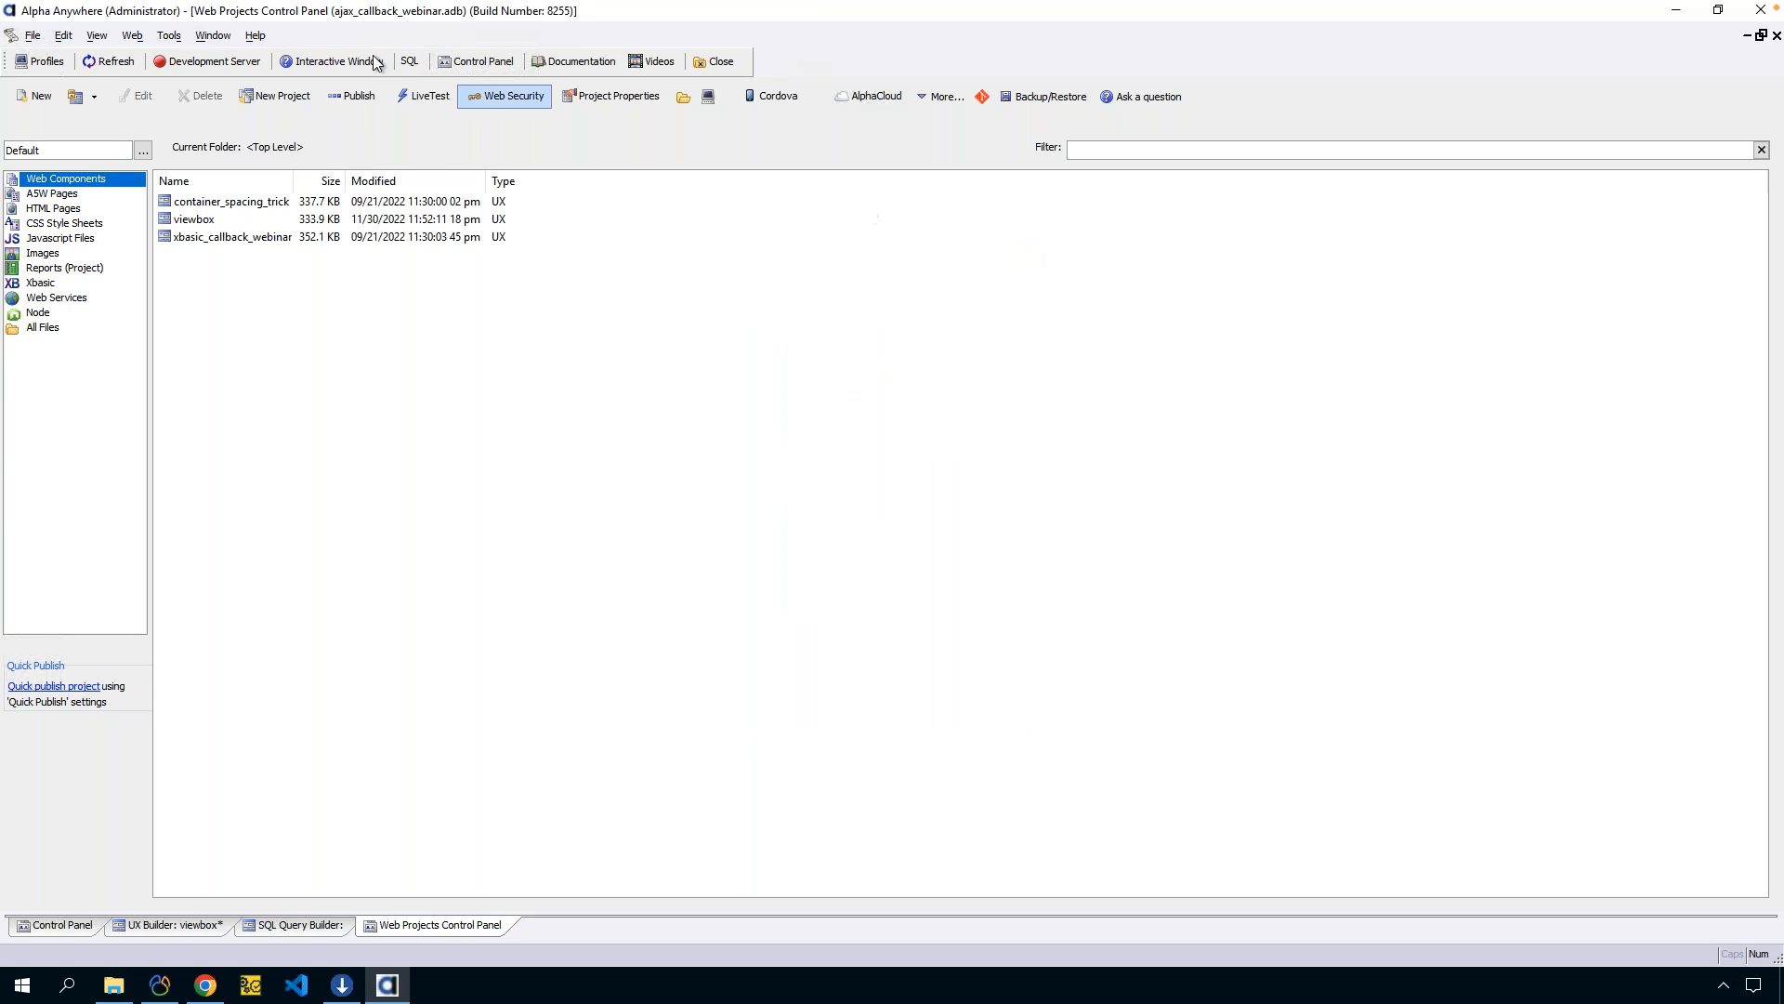
# View the options for exporting connection strings and dismiss the dialog without exporting.
pyautogui.click(169, 35)
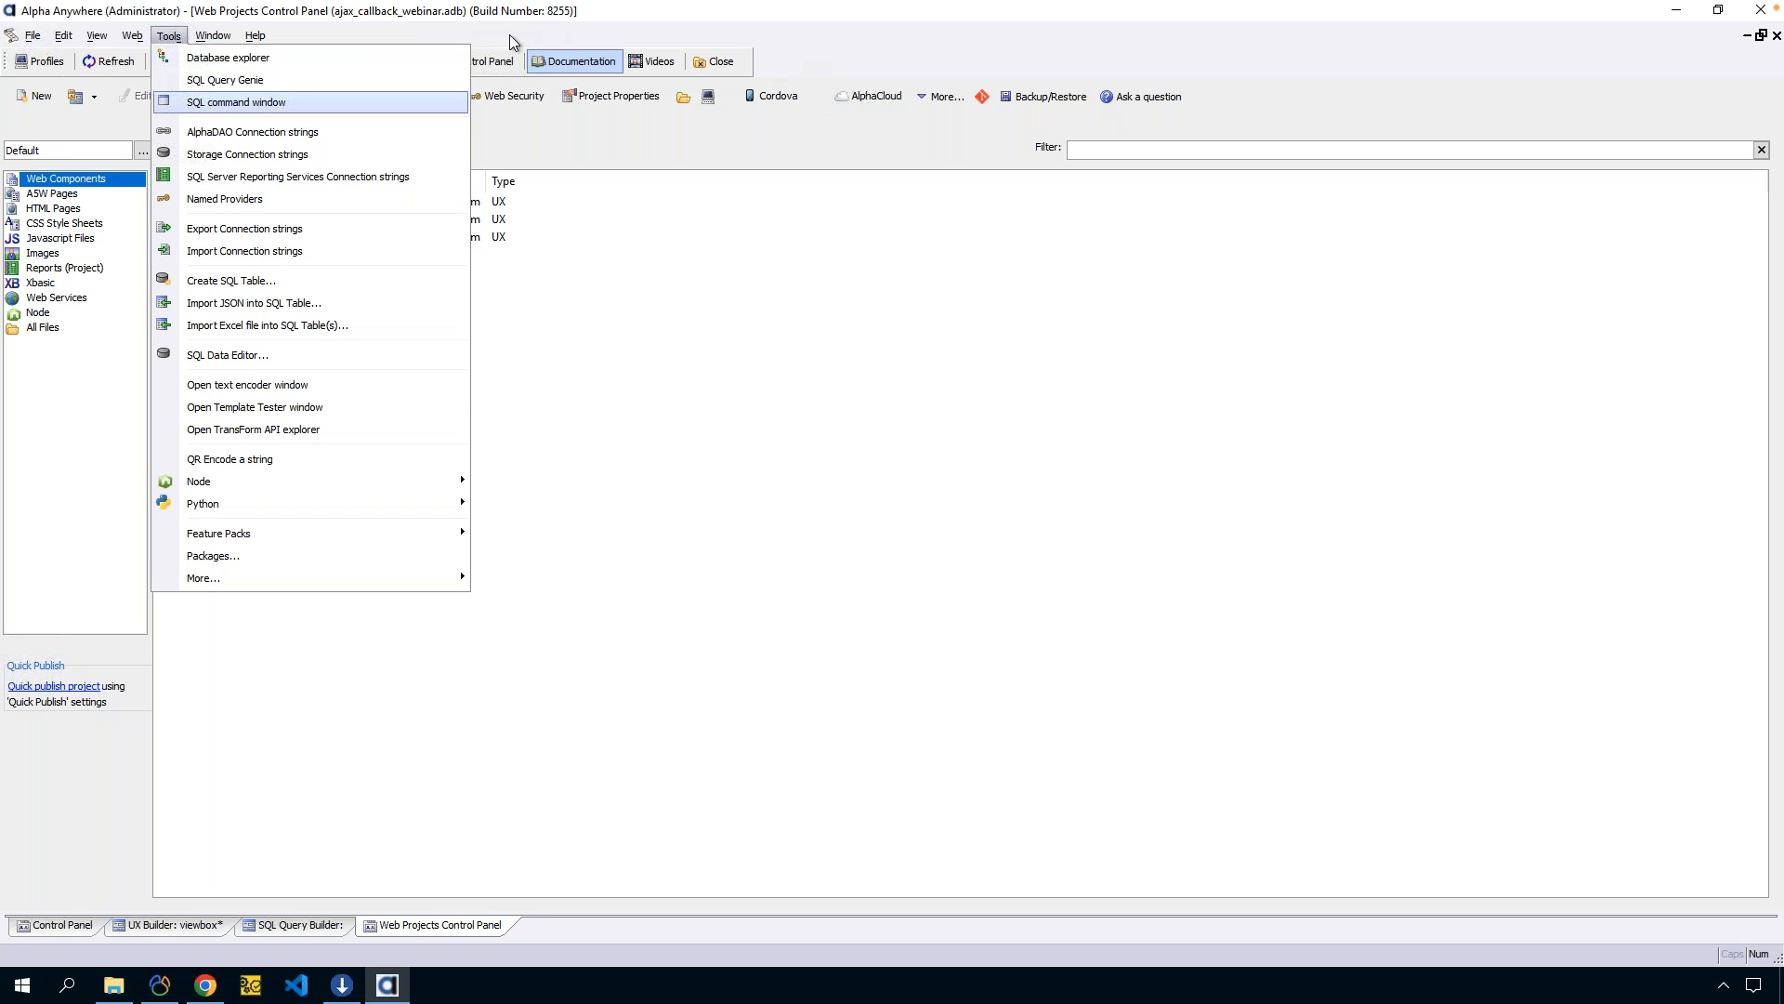
pyautogui.click(410, 61)
pyautogui.click(410, 61)
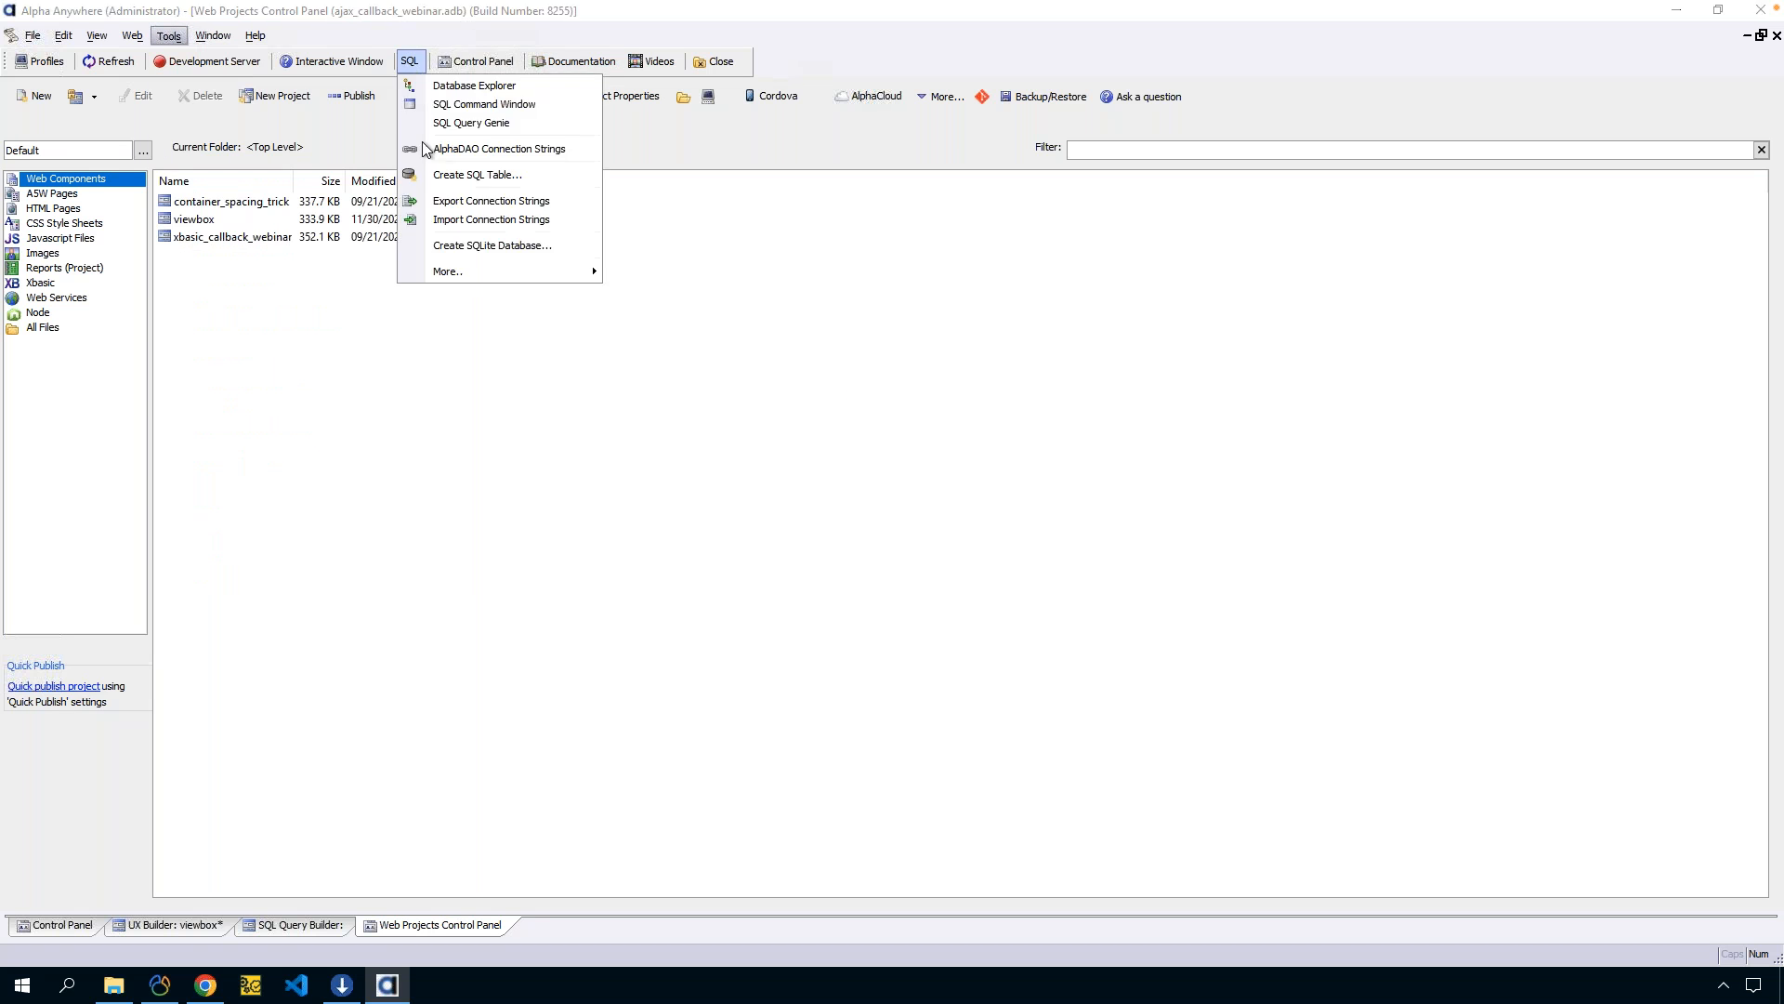
pyautogui.click(489, 202)
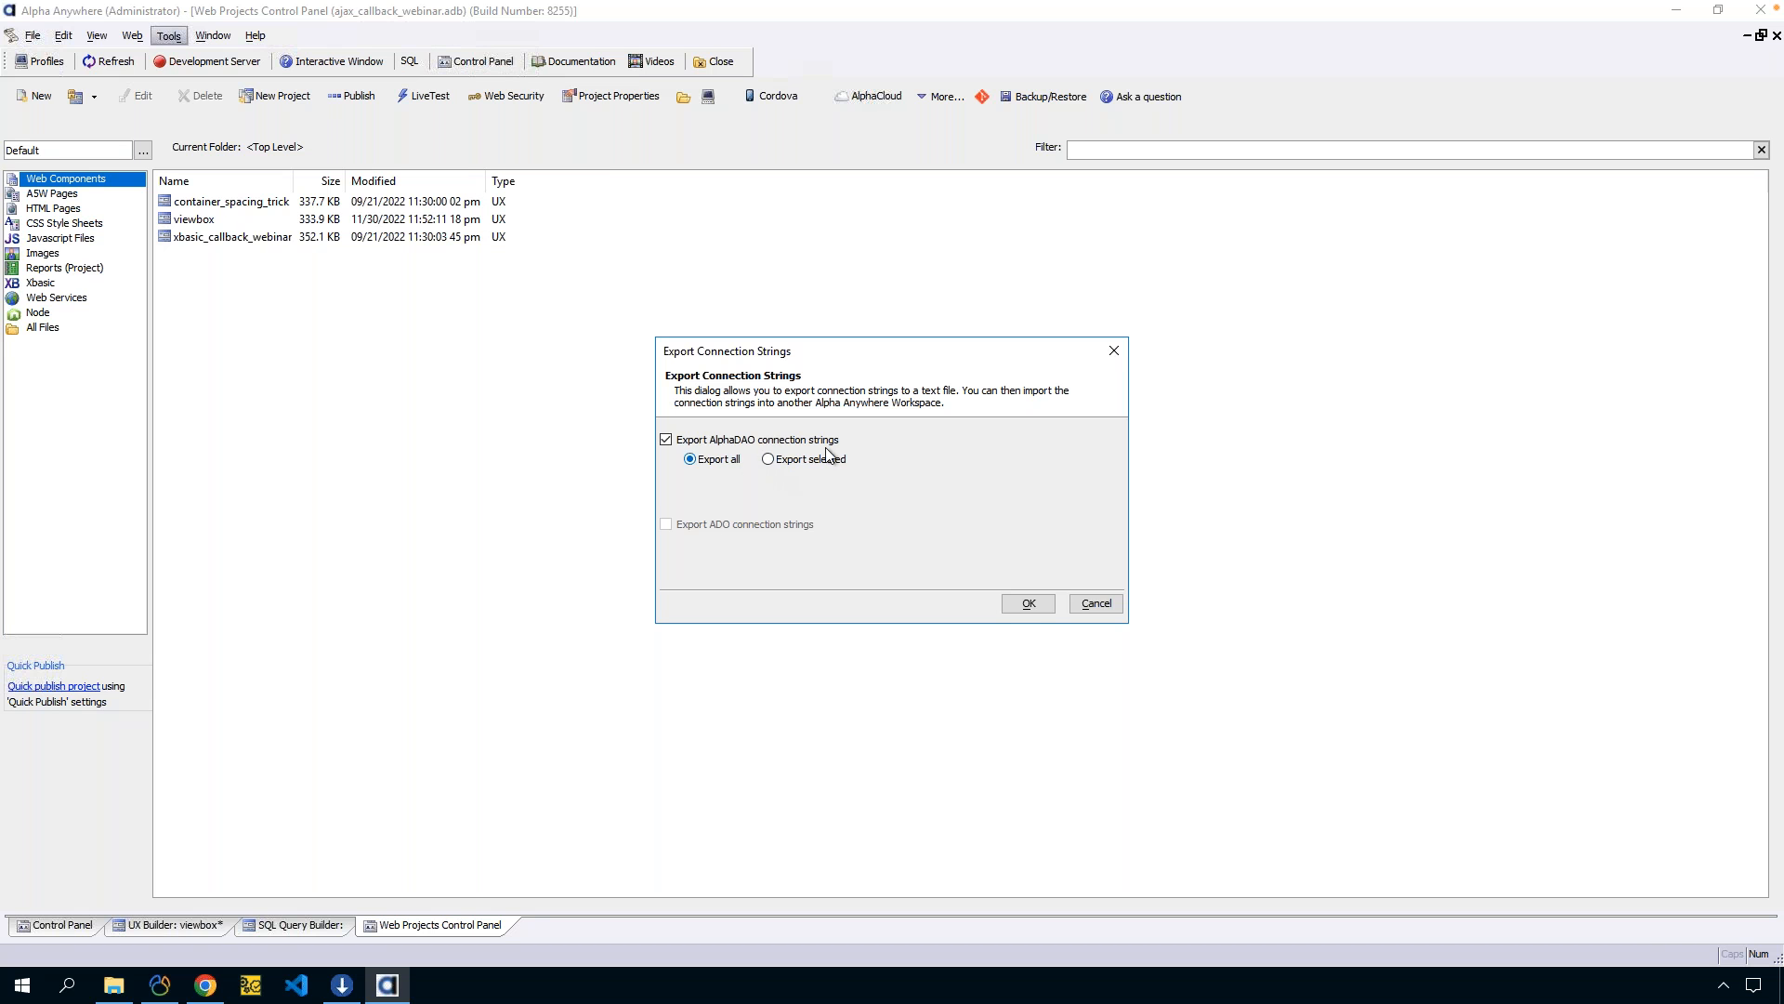
pyautogui.click(1098, 601)
# View the list of named AlphaDAO connection strings and close it.
pyautogui.click(169, 36)
pyautogui.click(220, 133)
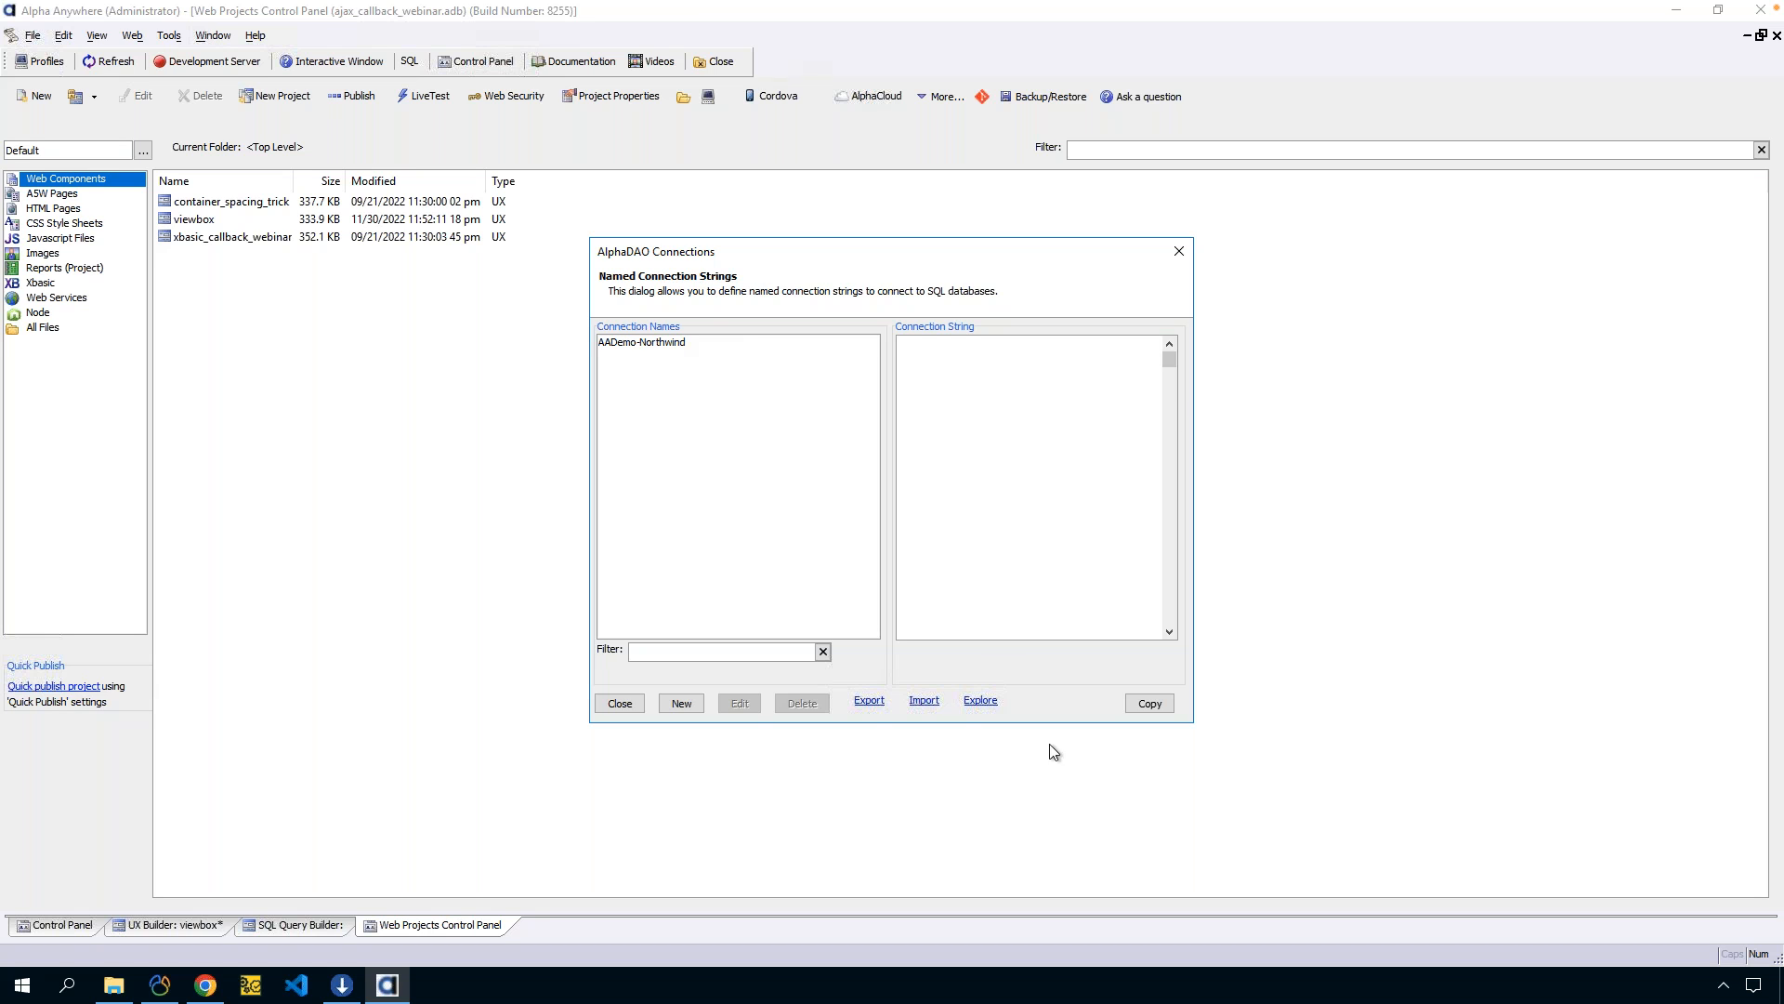
pyautogui.click(1174, 253)
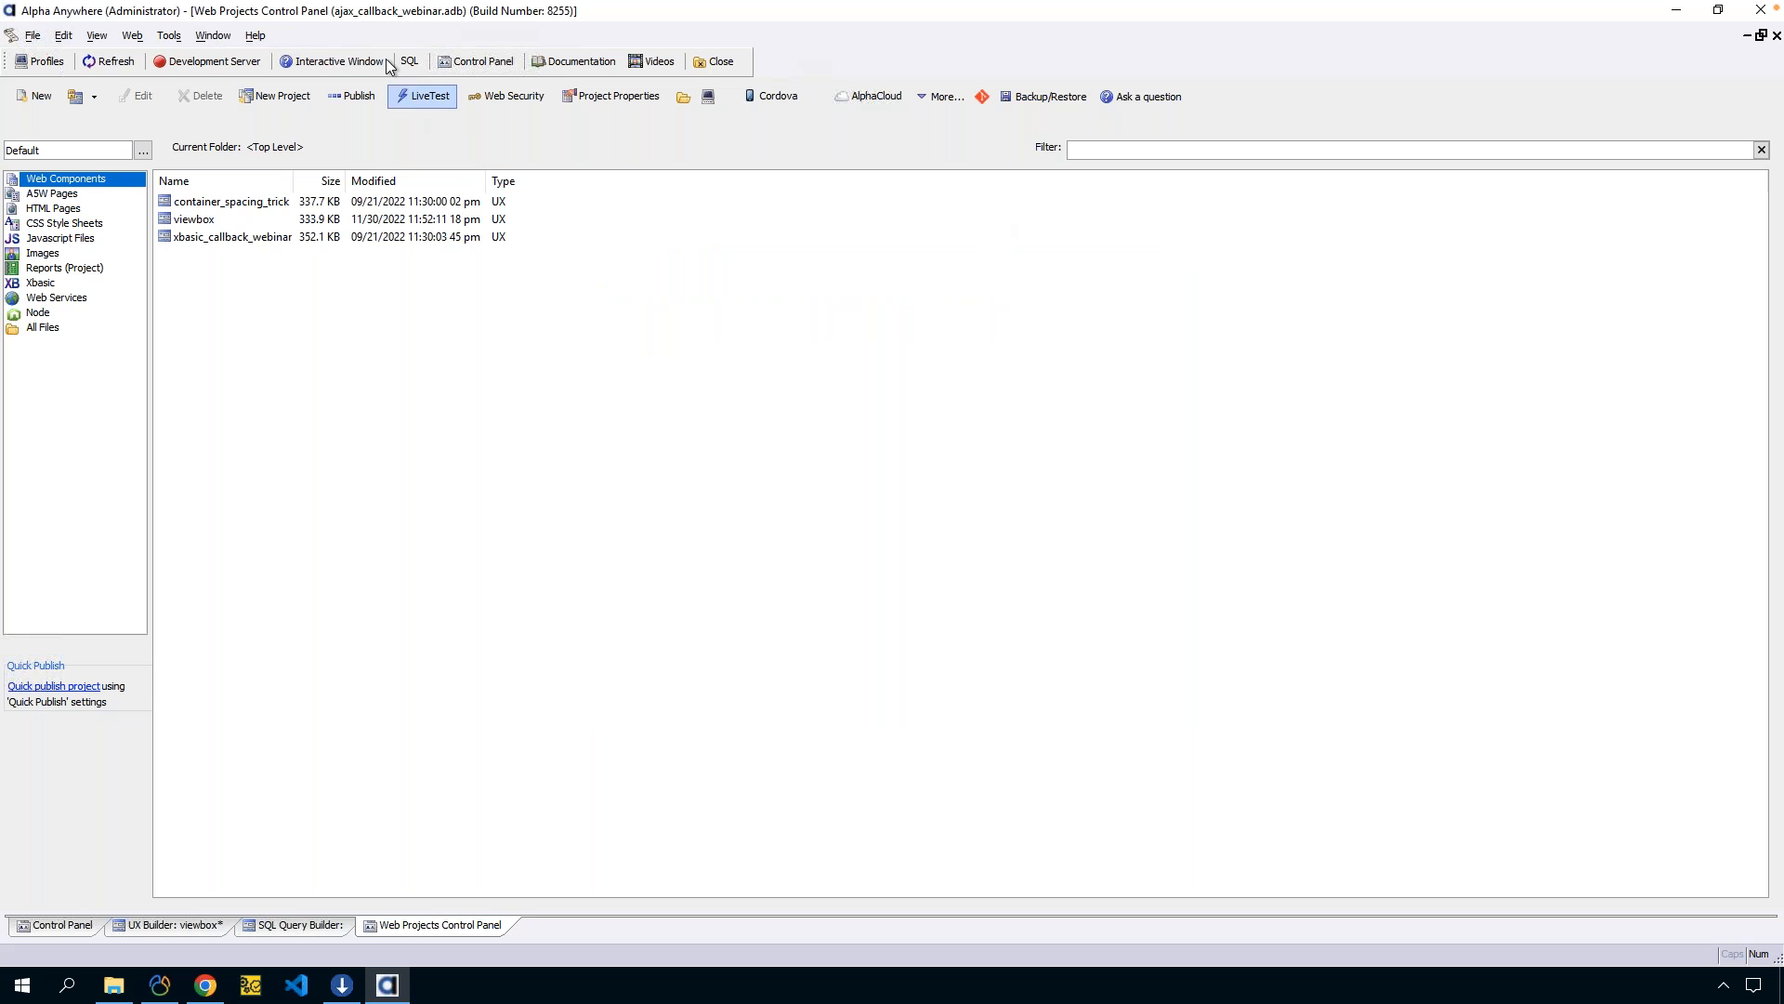
# View the dialog for creating a SQLite database and dismiss it without creating one.
pyautogui.click(409, 62)
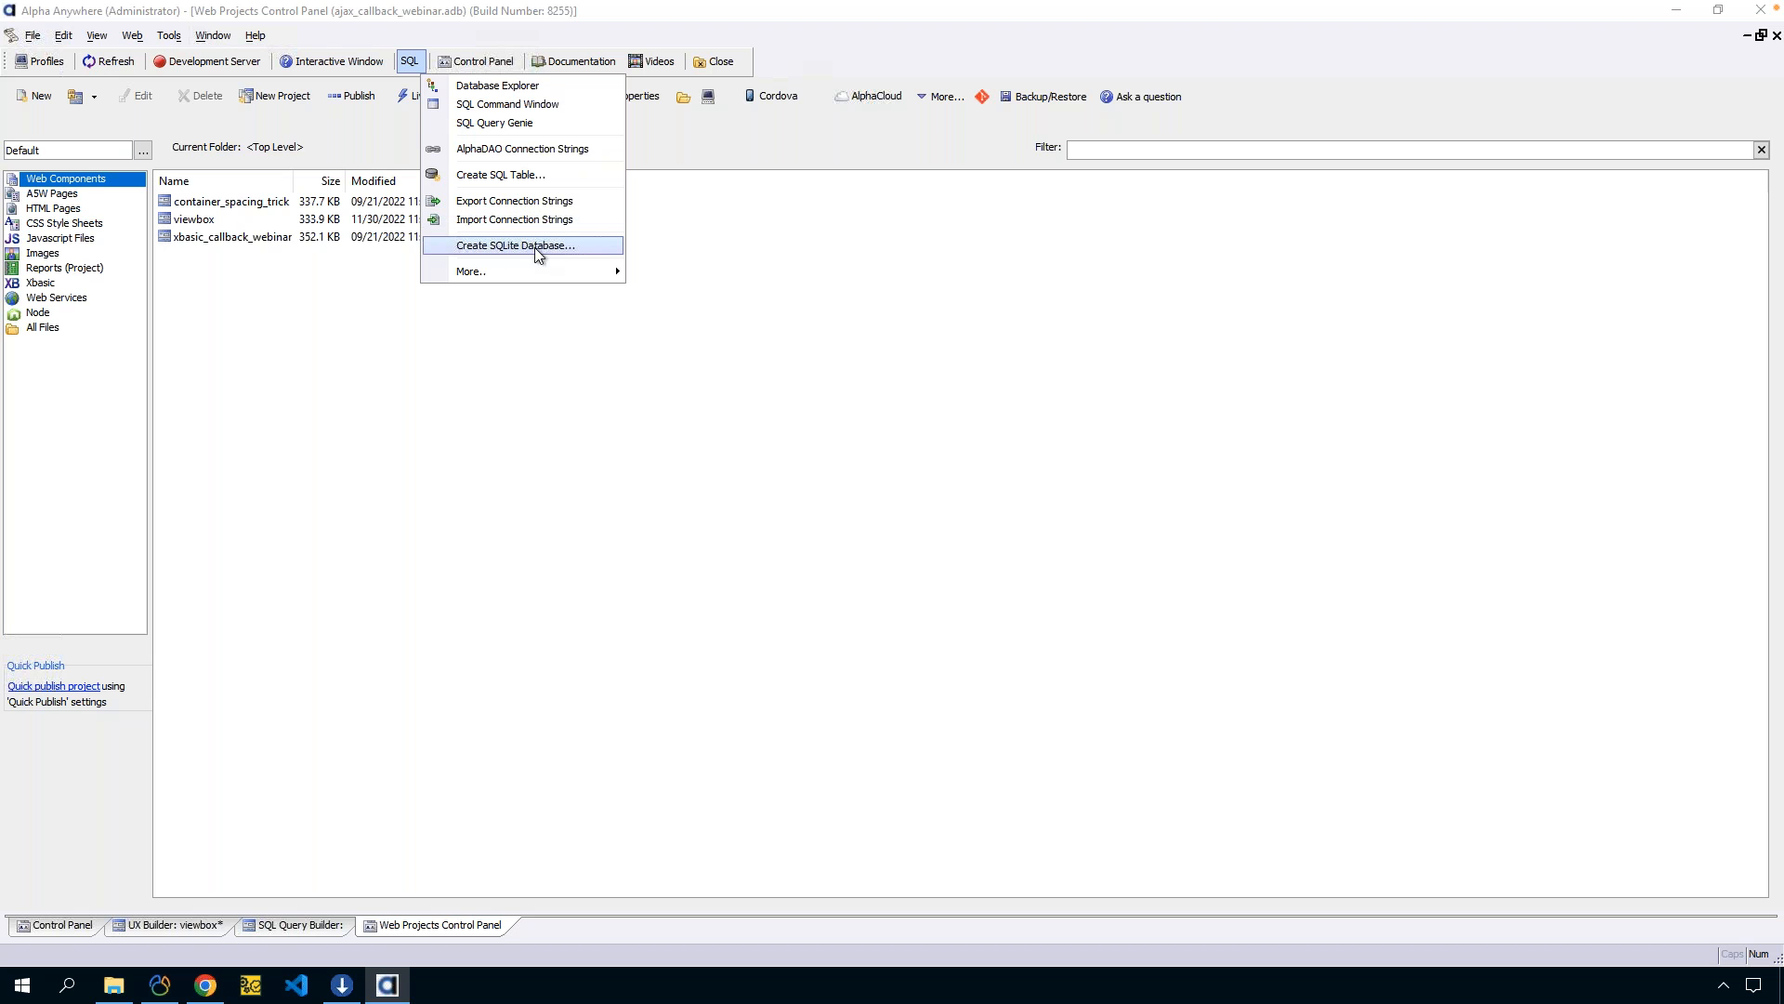
pyautogui.click(558, 246)
pyautogui.click(1288, 706)
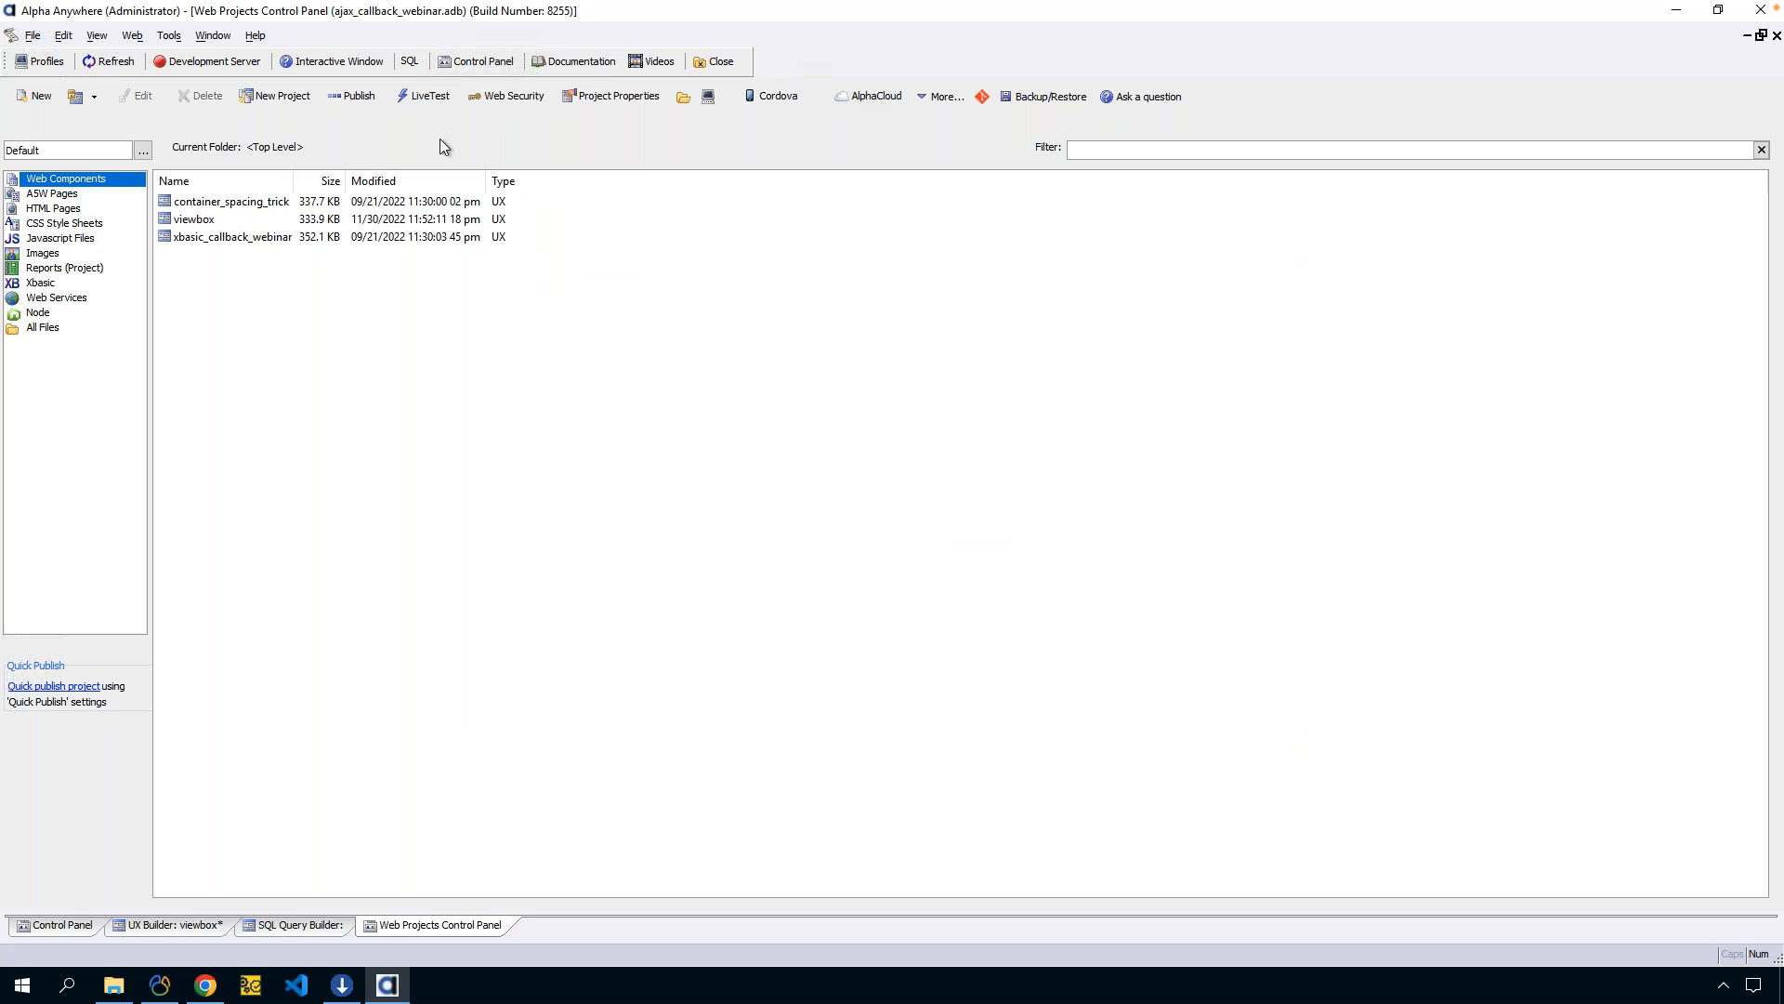
# Start defining a new SQLite database and name it my_test_database.
pyautogui.click(410, 61)
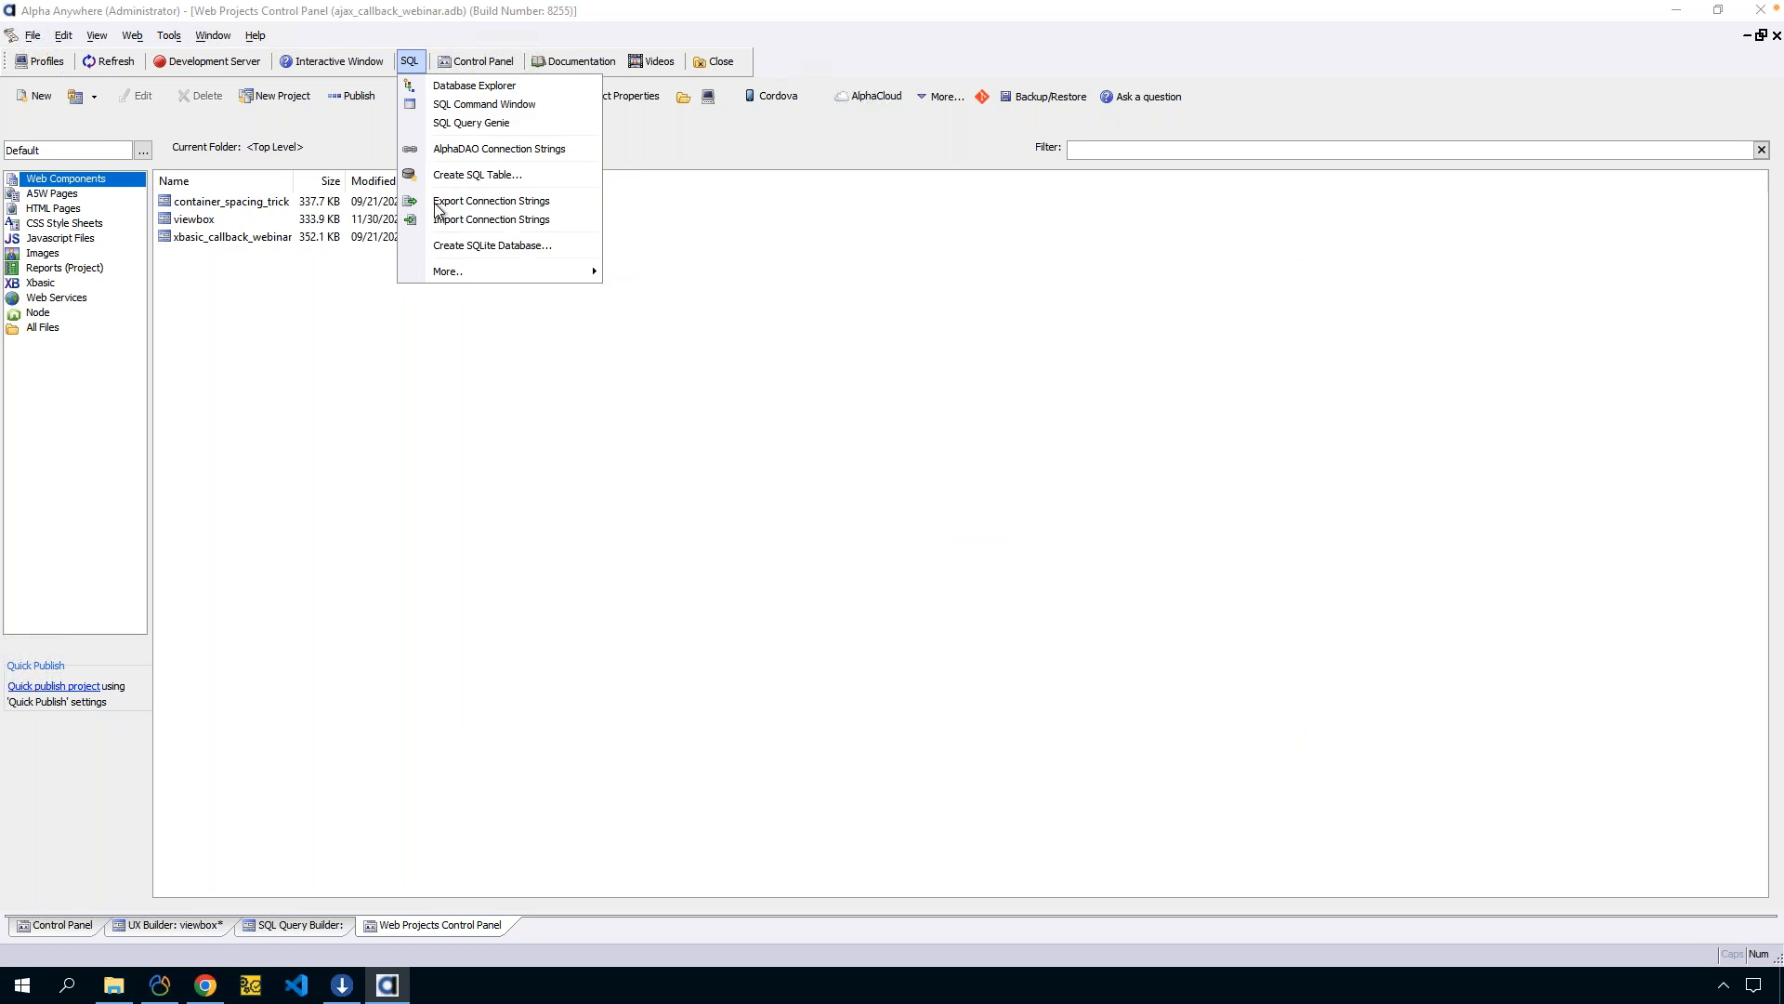
pyautogui.click(494, 247)
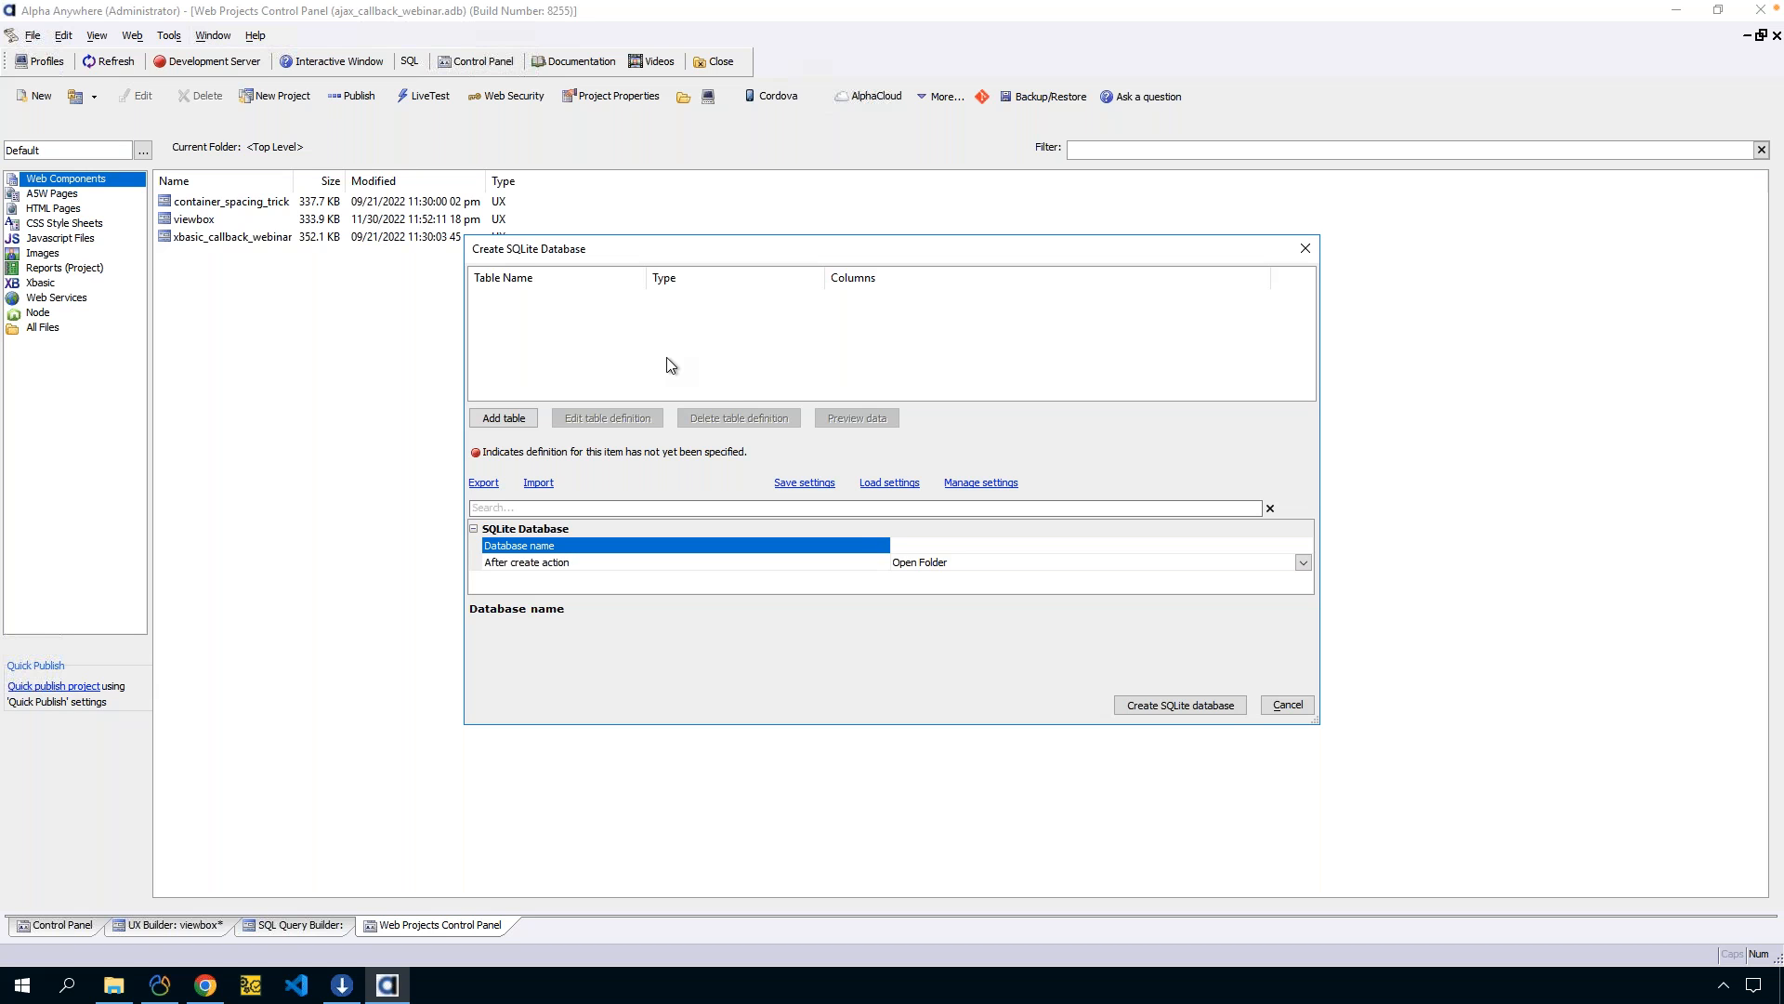
pyautogui.click(1079, 548)
pyautogui.write('my_test_database')
pyautogui.press('Tab')
# Add a table called names to the SQLite database definition.
pyautogui.click(503, 419)
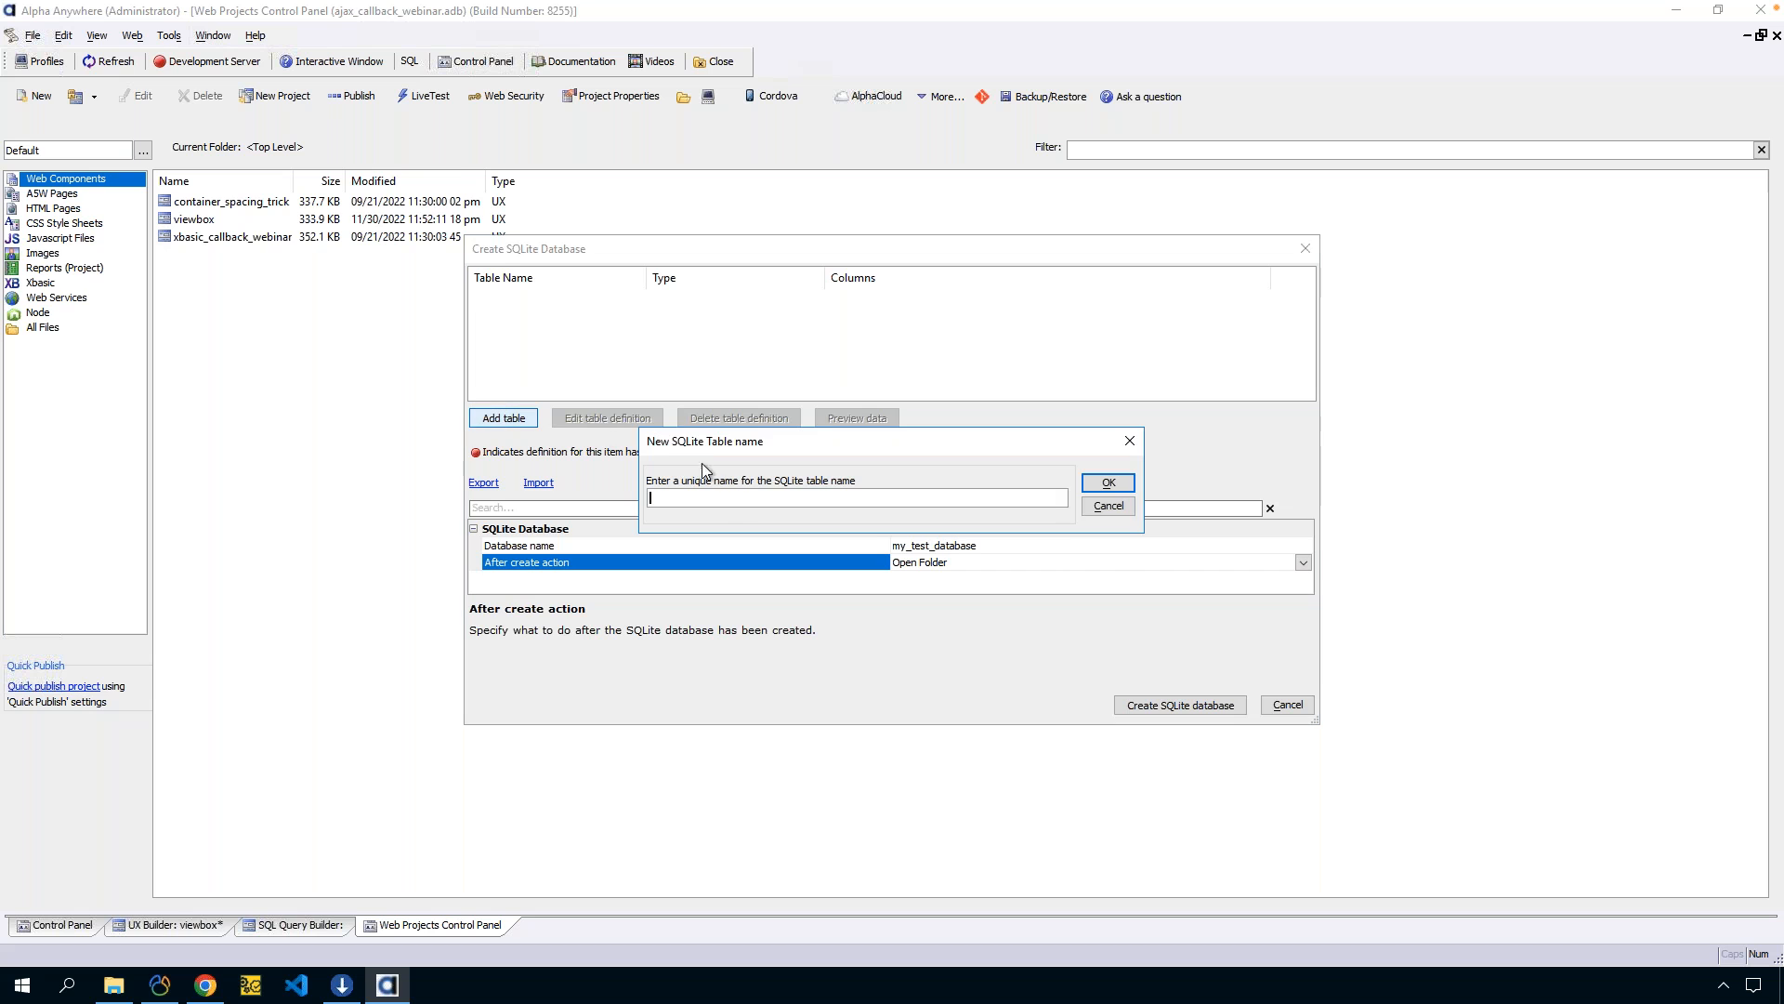
pyautogui.write('names')
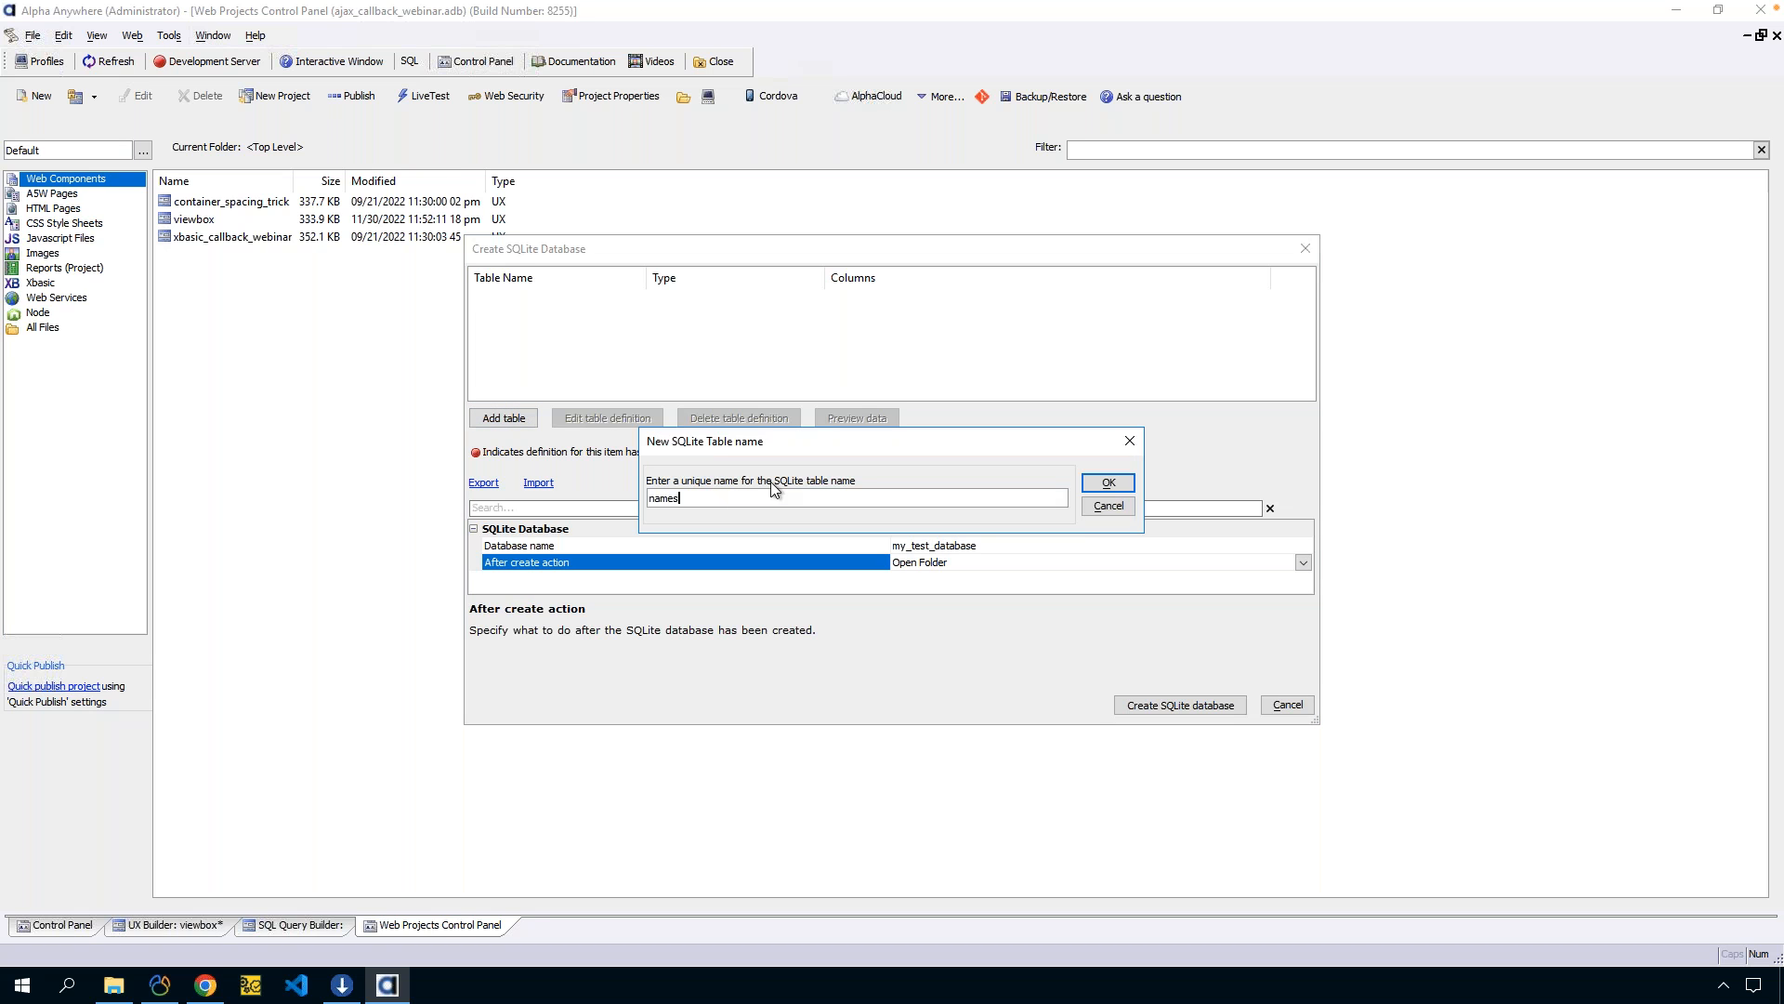
pyautogui.click(1112, 483)
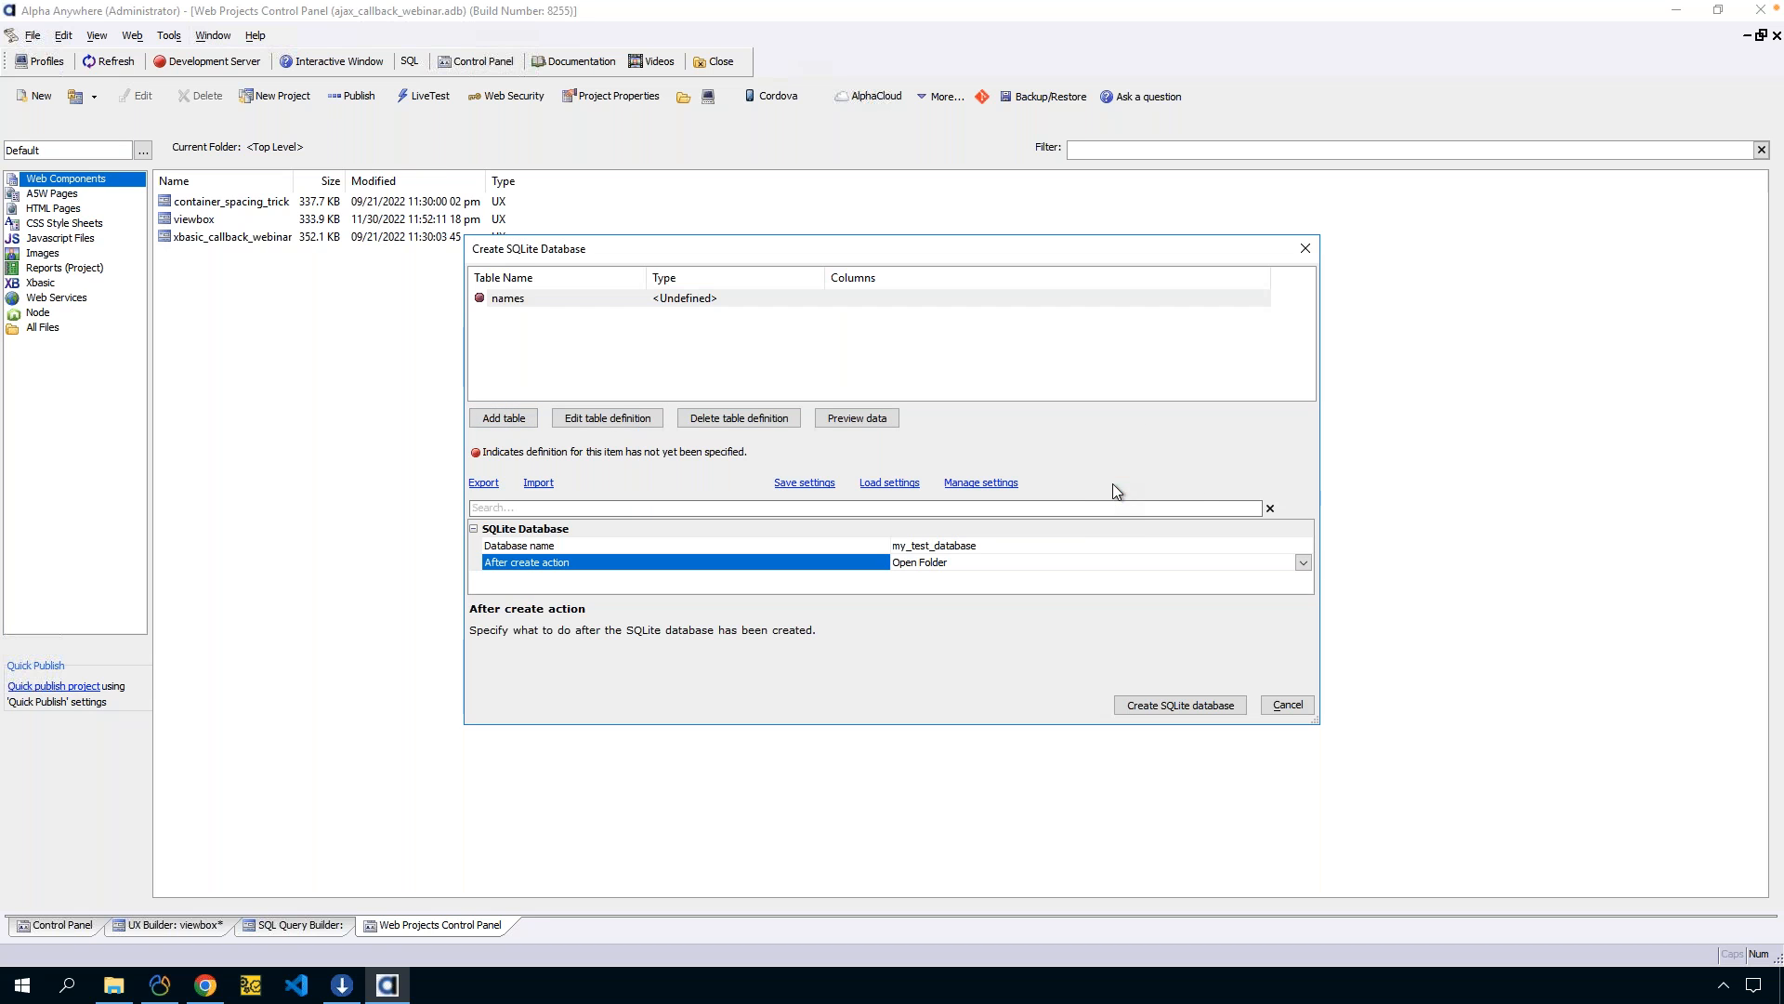
# Define the names table's data source as an SQL Query using the AADemo-Northwind connection string.
pyautogui.click(619, 419)
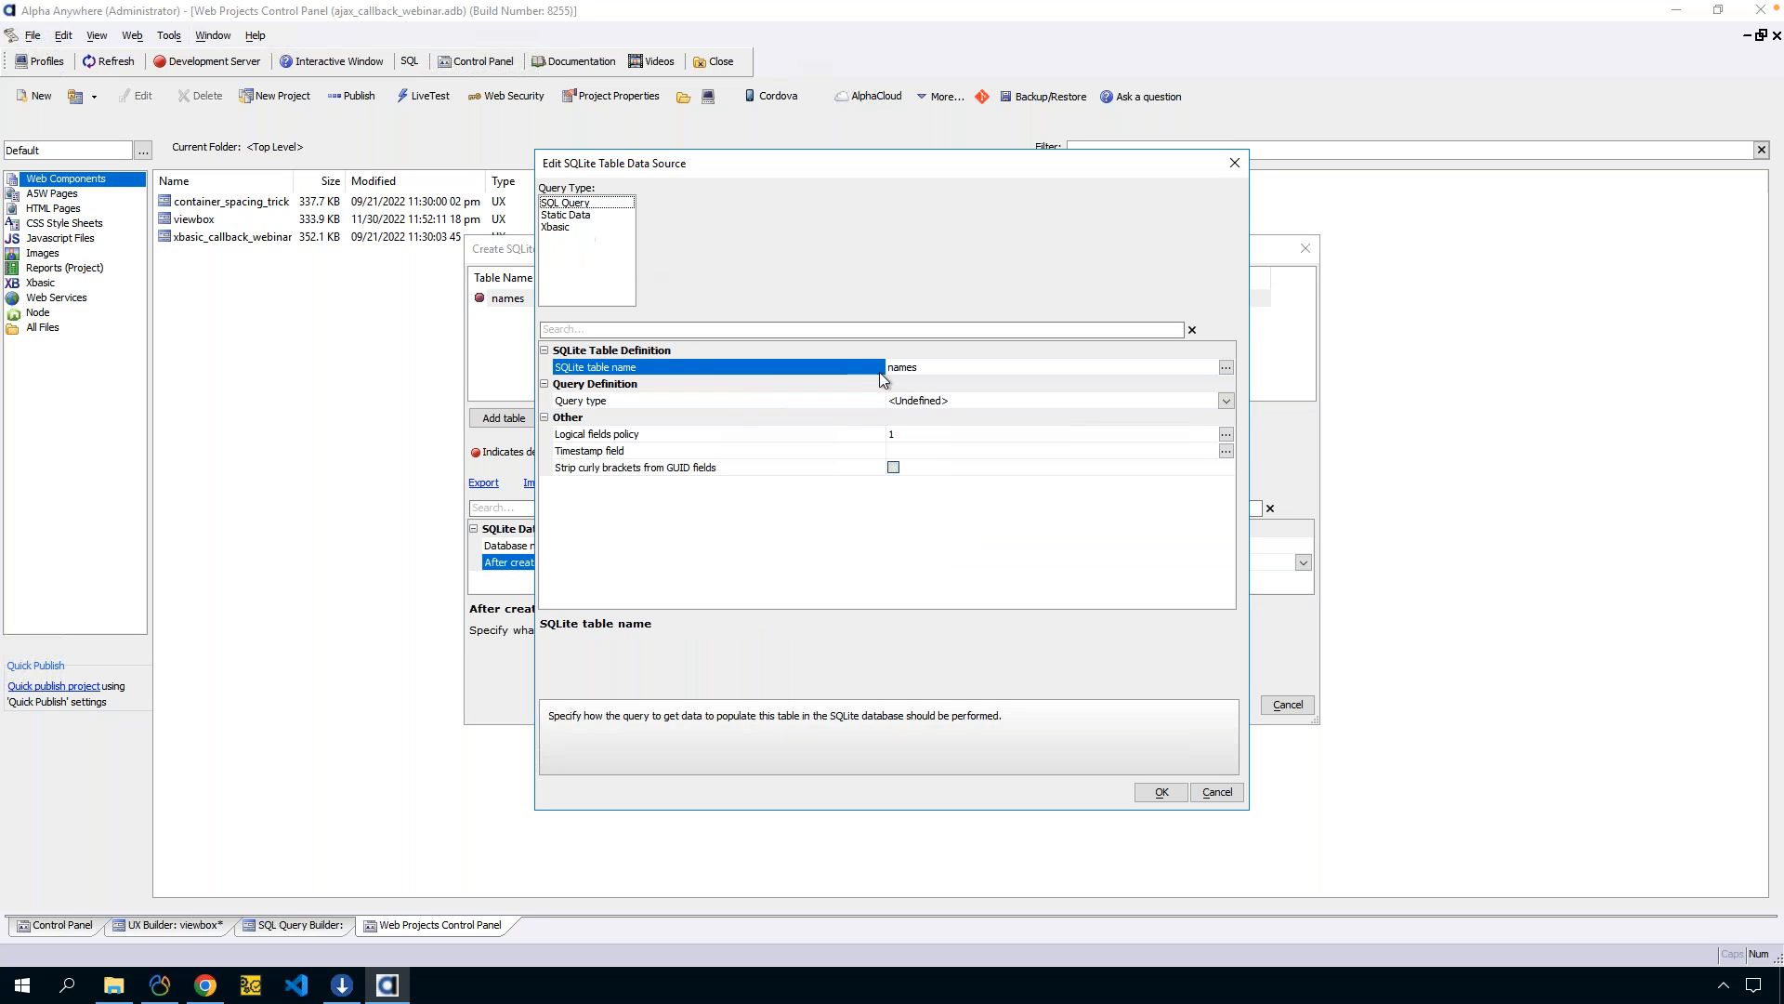
pyautogui.click(849, 405)
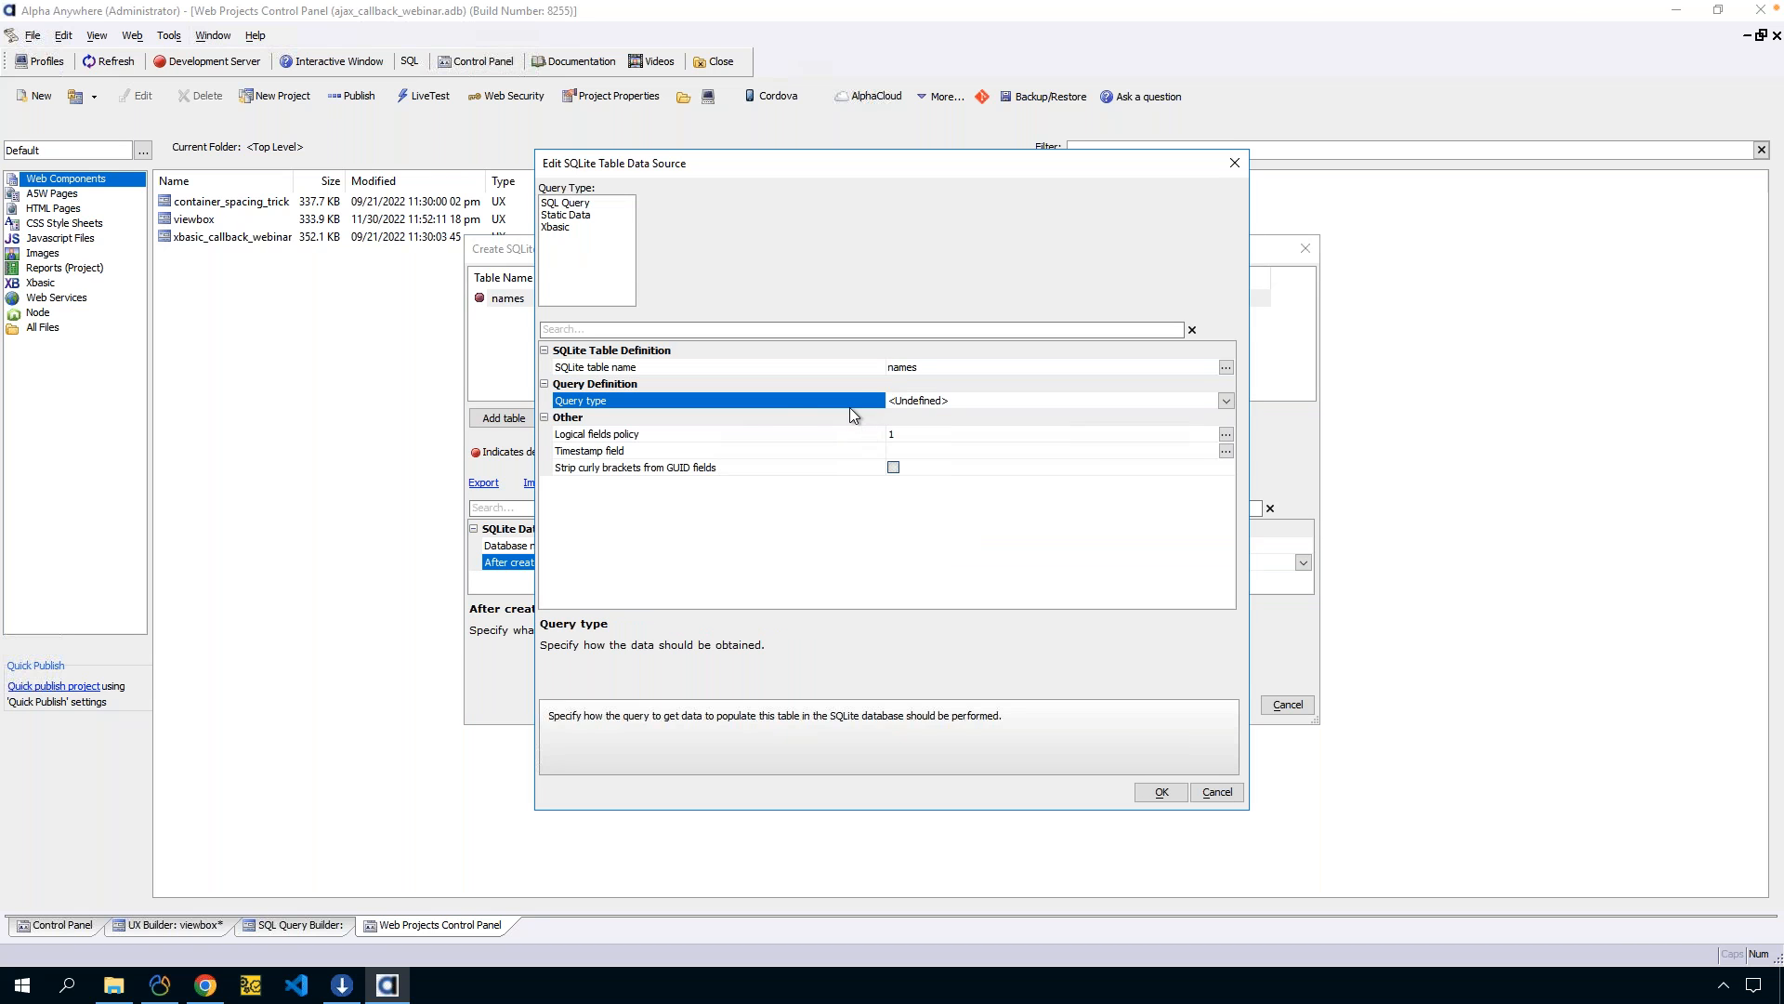
pyautogui.doubleClick(850, 407)
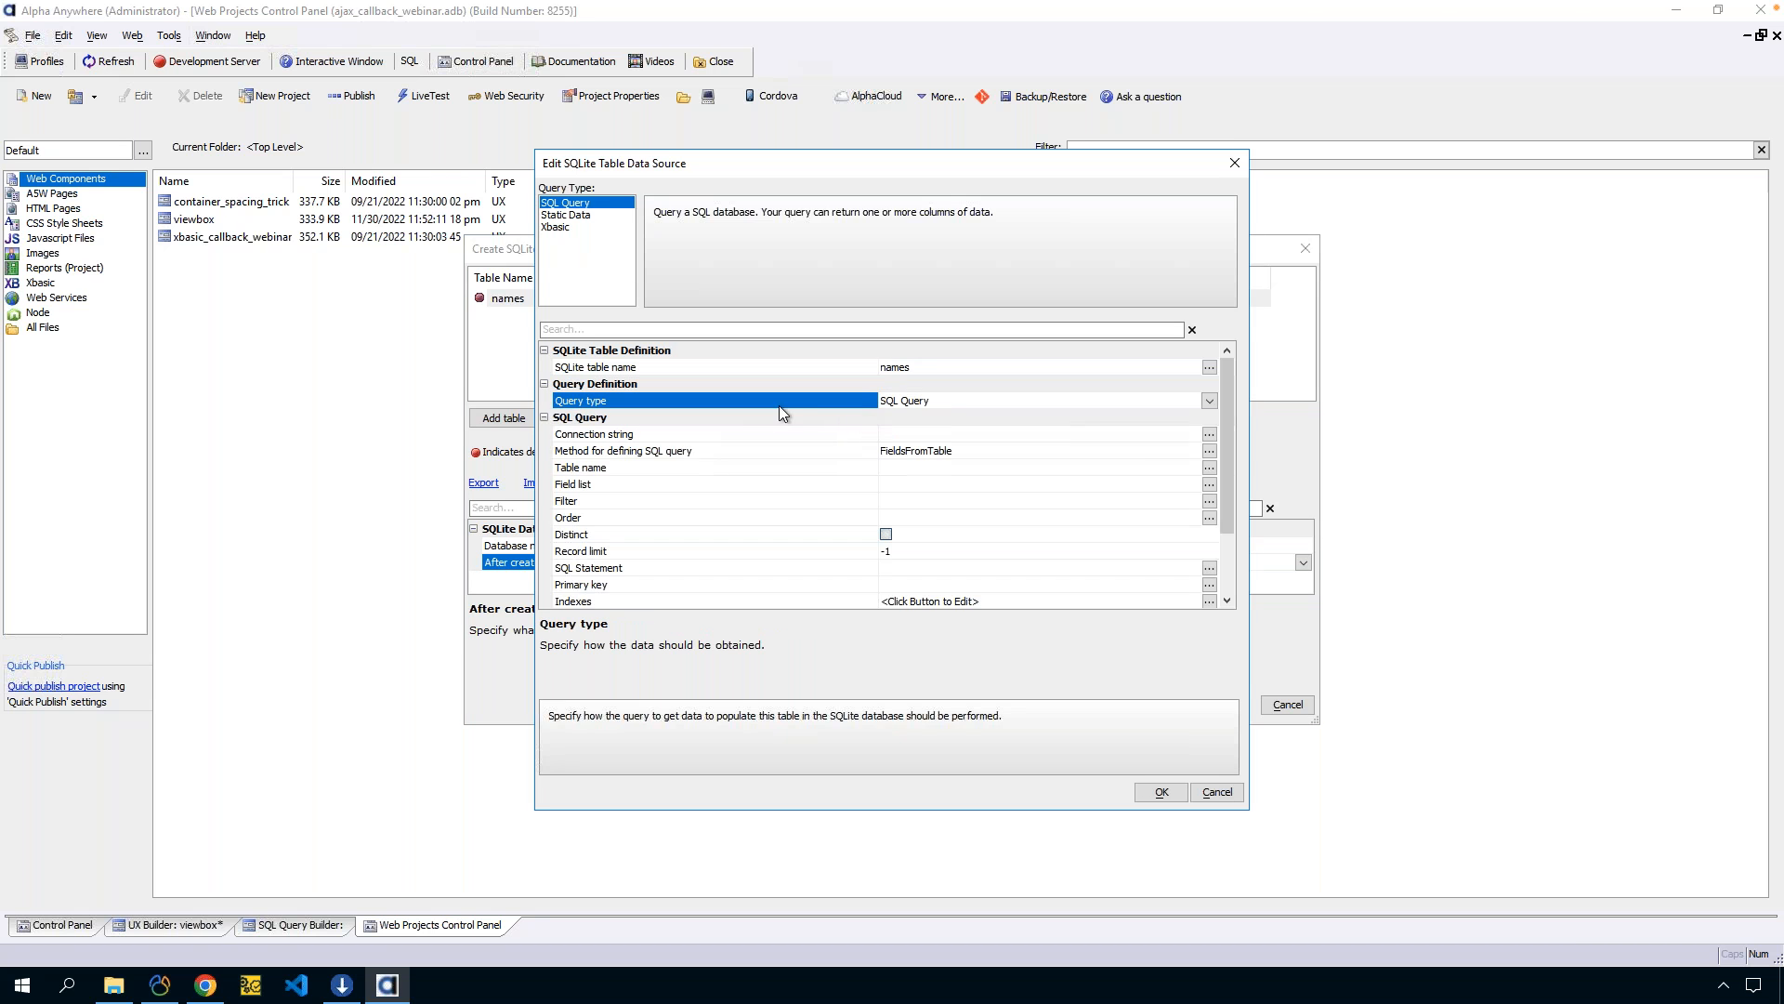
pyautogui.click(891, 437)
pyautogui.doubleClick(853, 436)
pyautogui.click(596, 355)
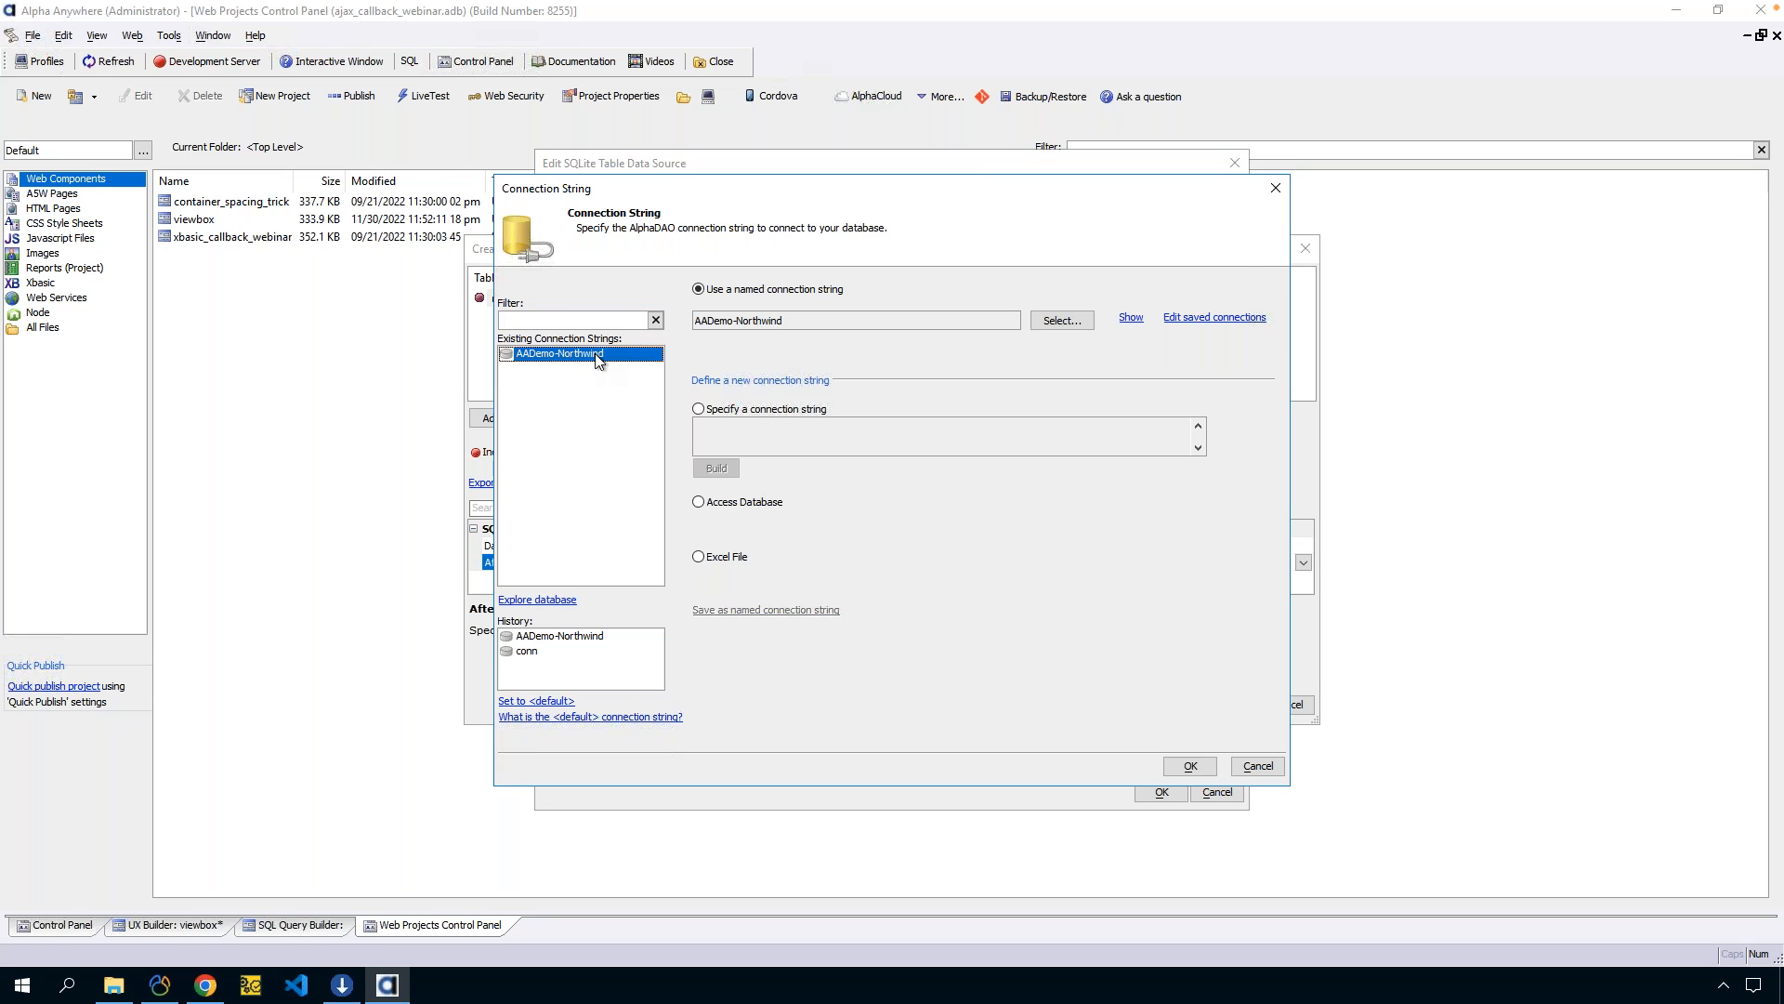
pyautogui.doubleClick(596, 355)
# Choose Customers as the source table with all of its fields and save the table definition.
pyautogui.click(809, 468)
pyautogui.doubleClick(809, 467)
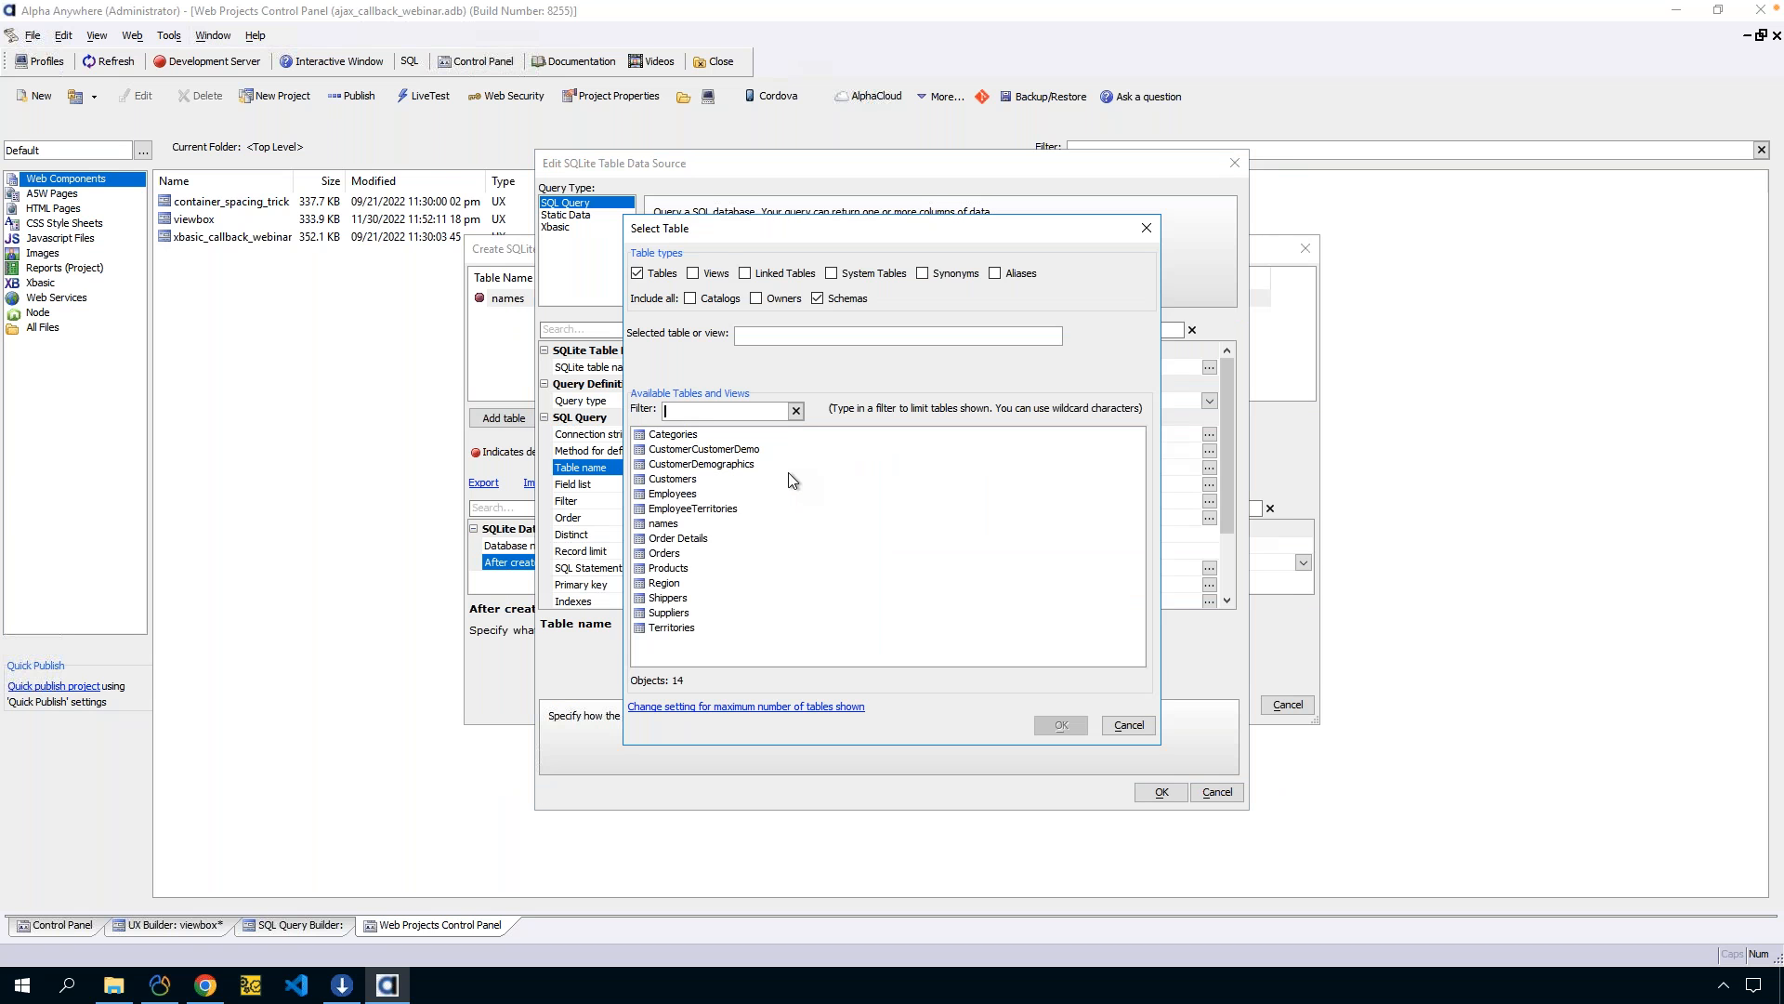
pyautogui.click(673, 482)
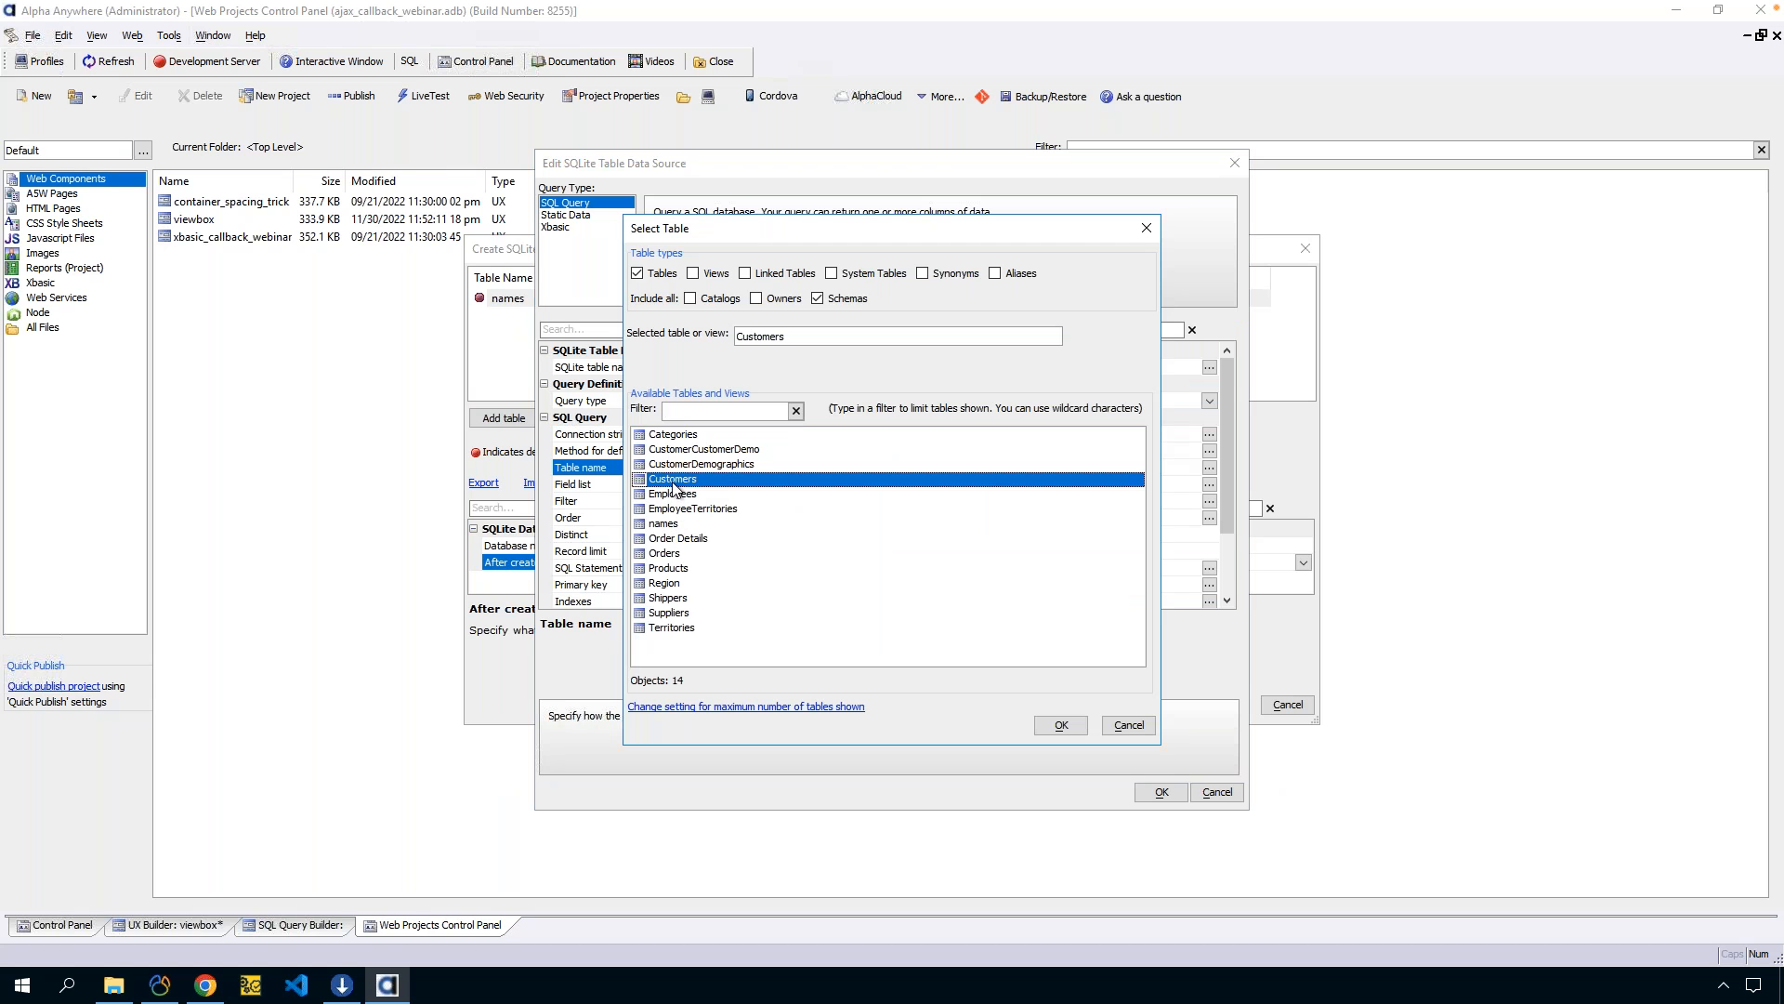
pyautogui.doubleClick(672, 485)
pyautogui.click(833, 483)
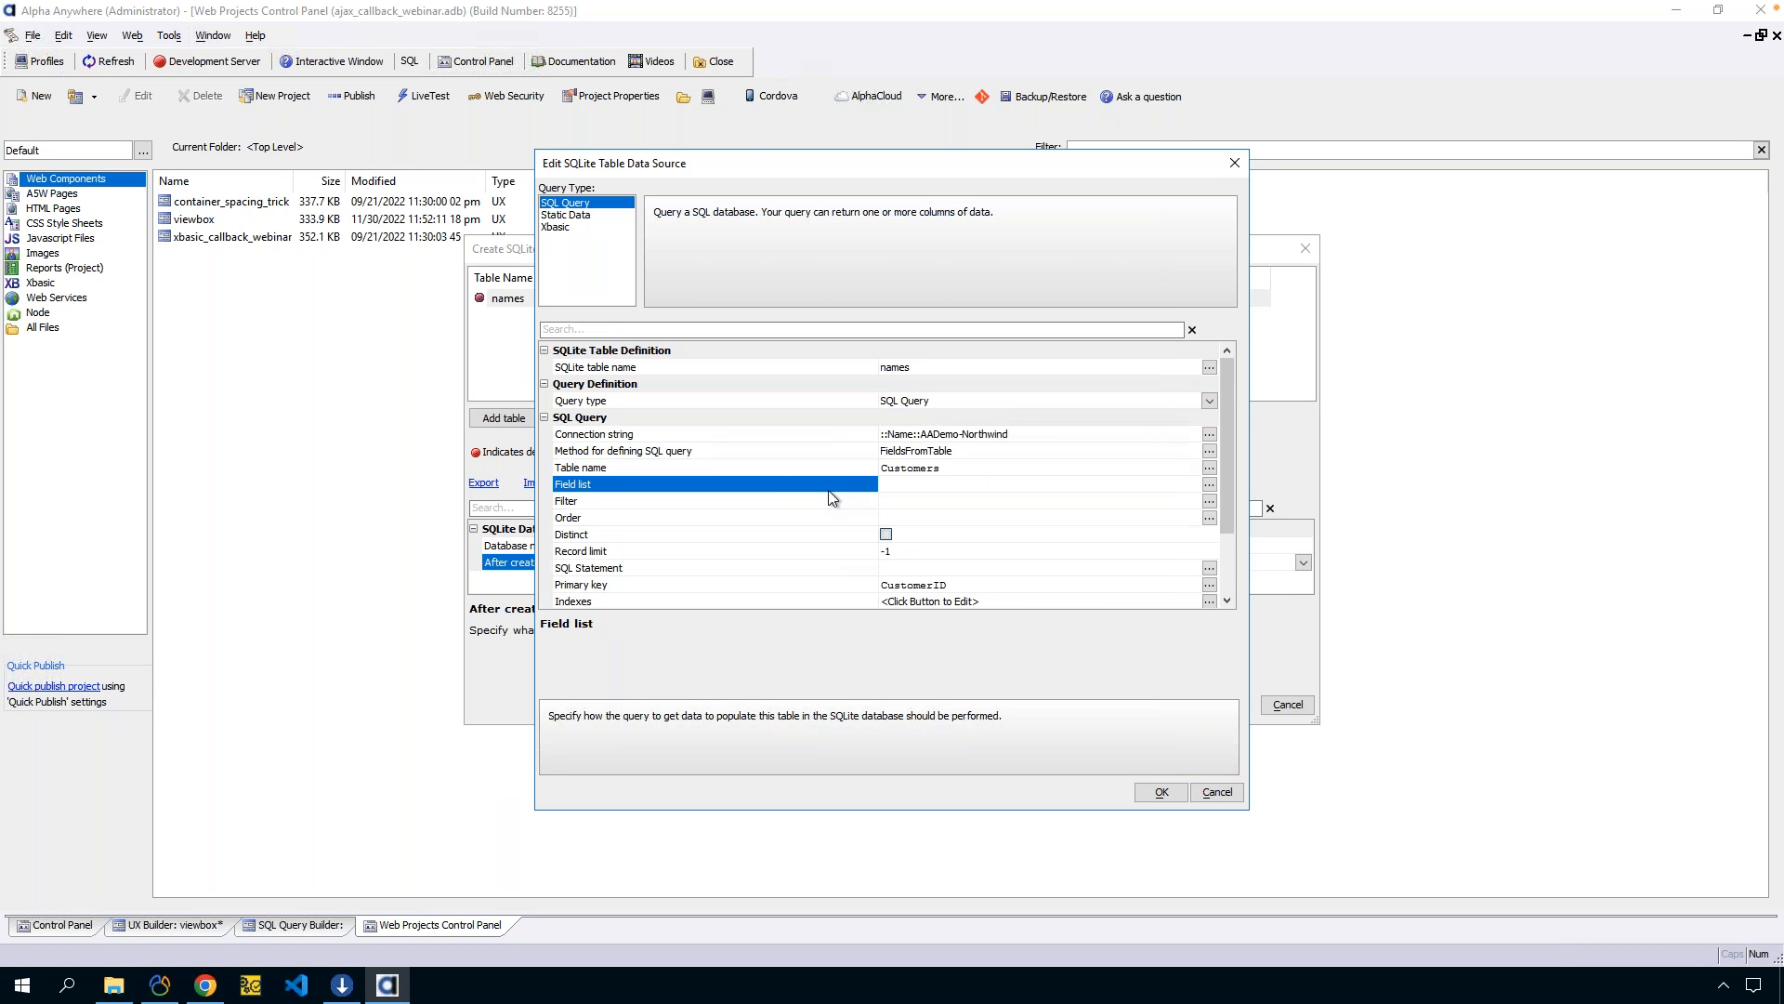
pyautogui.doubleClick(828, 489)
pyautogui.click(1031, 664)
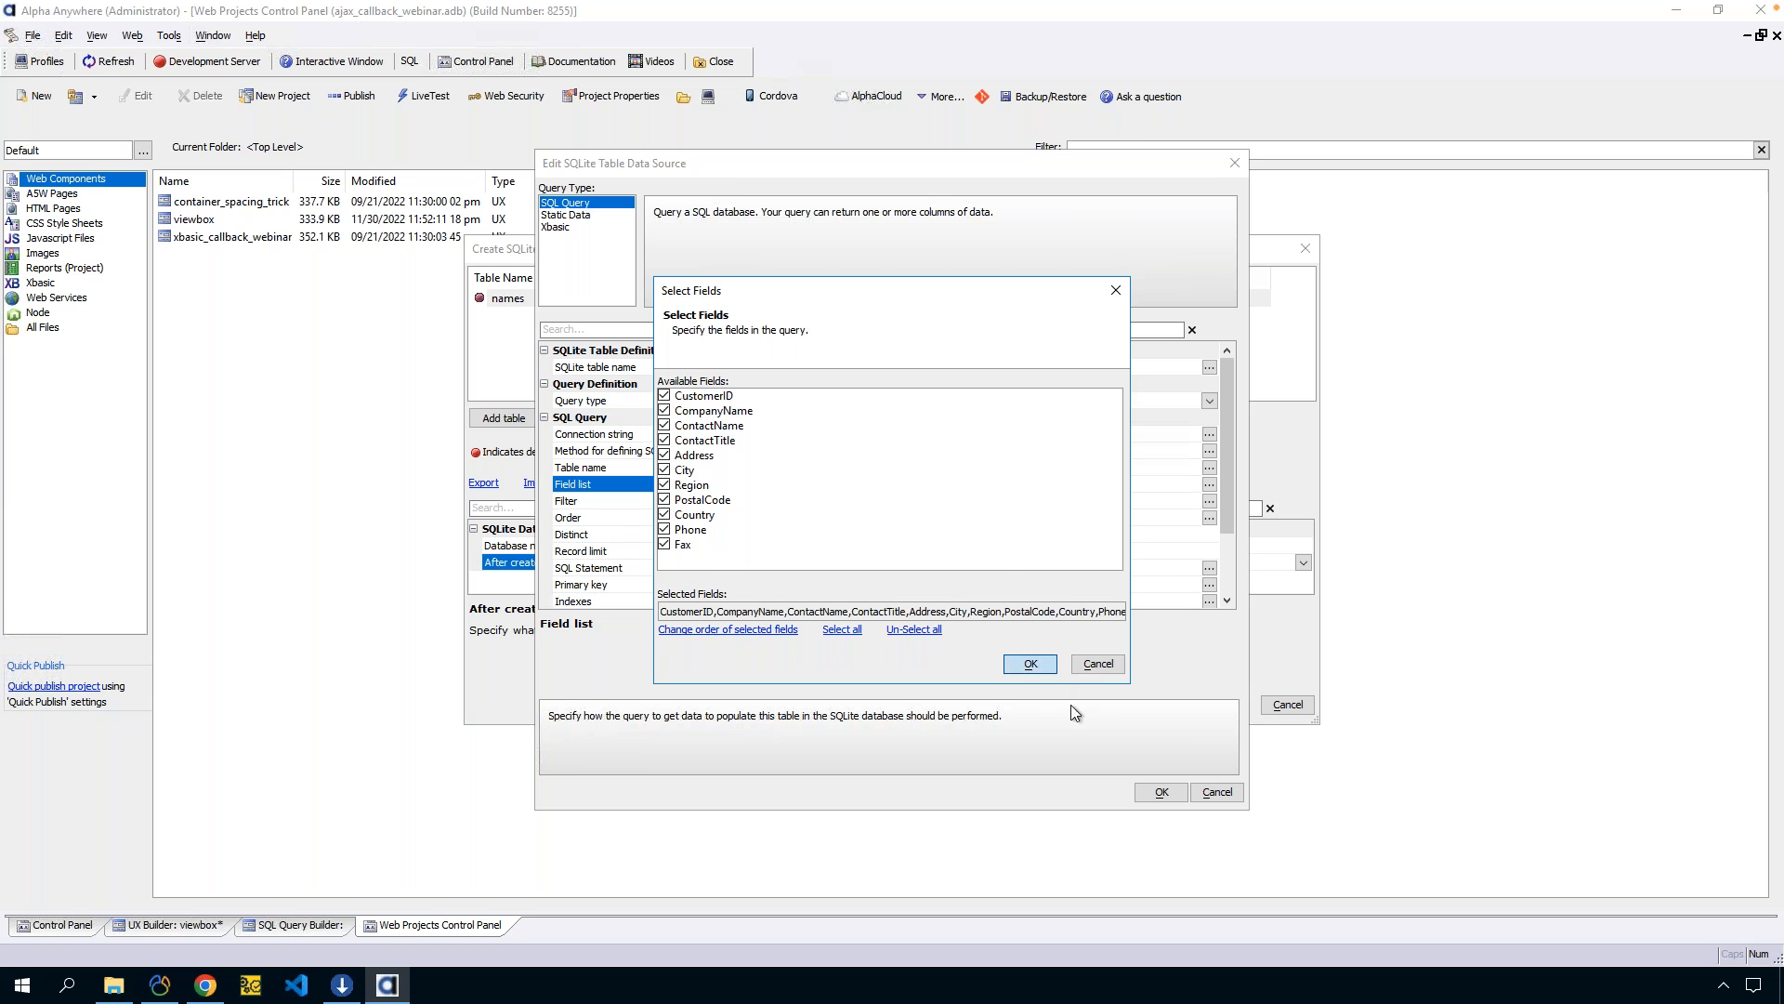
pyautogui.click(1162, 792)
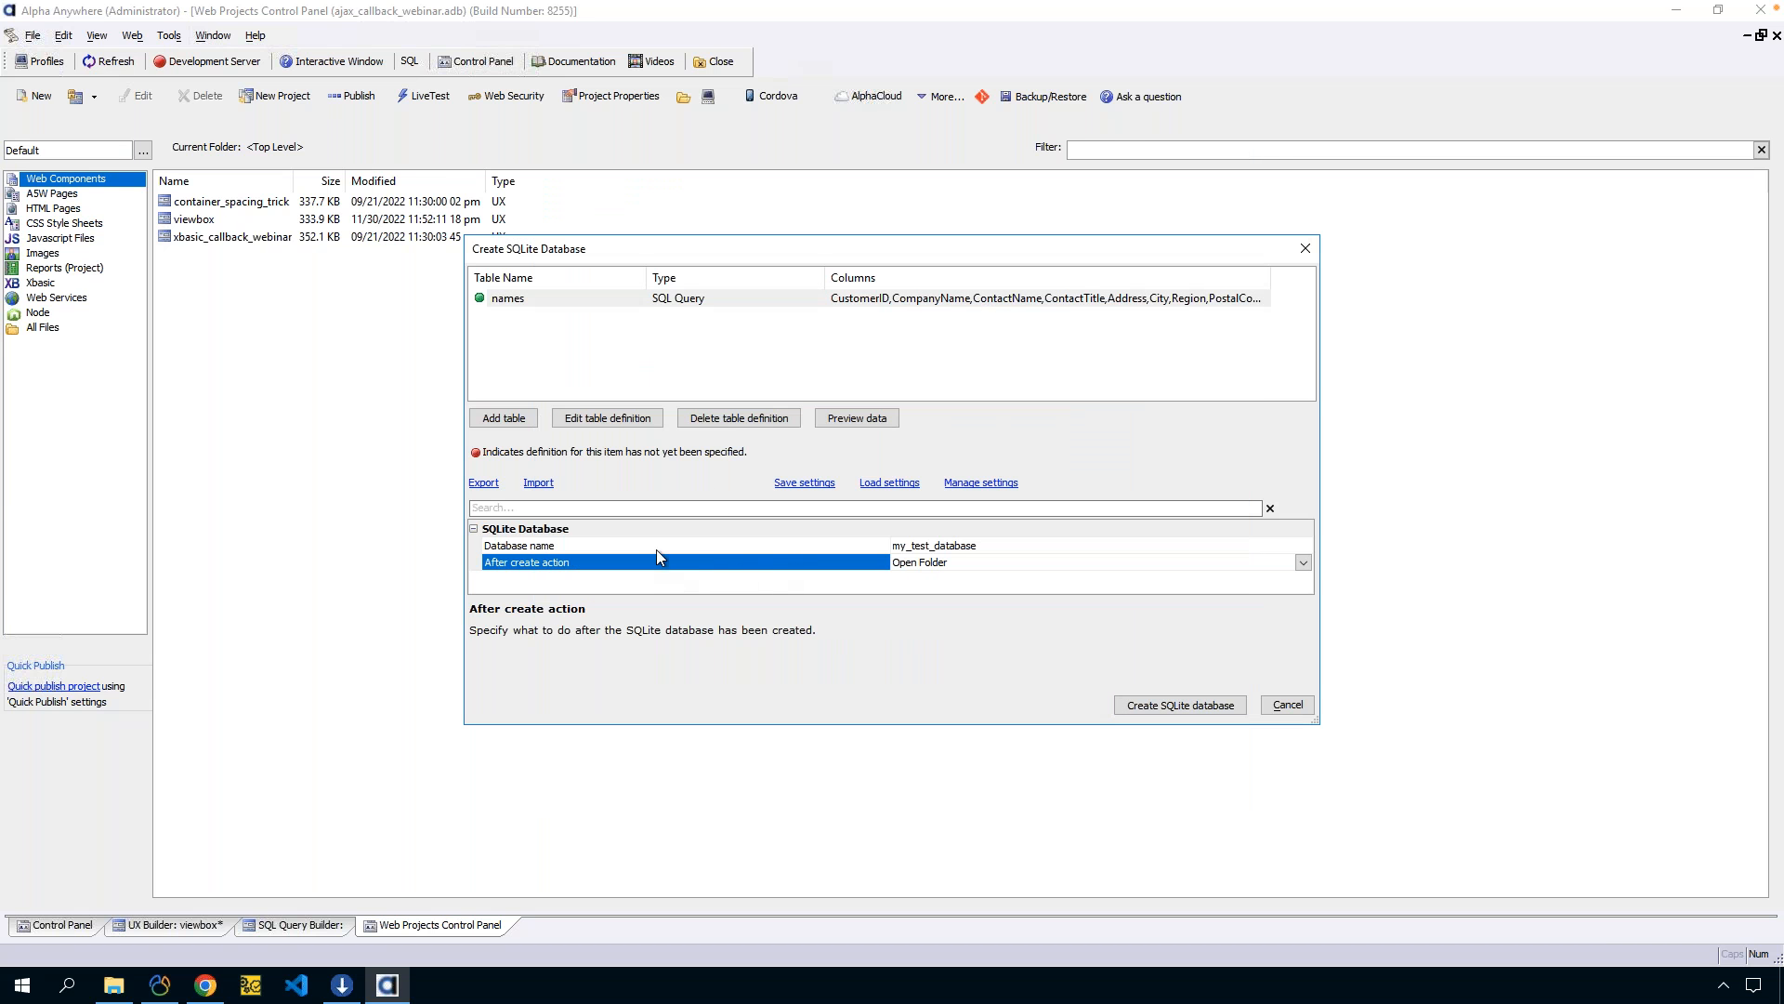
# Edit the names table definition and rename the SQLite table to customers.
pyautogui.click(783, 298)
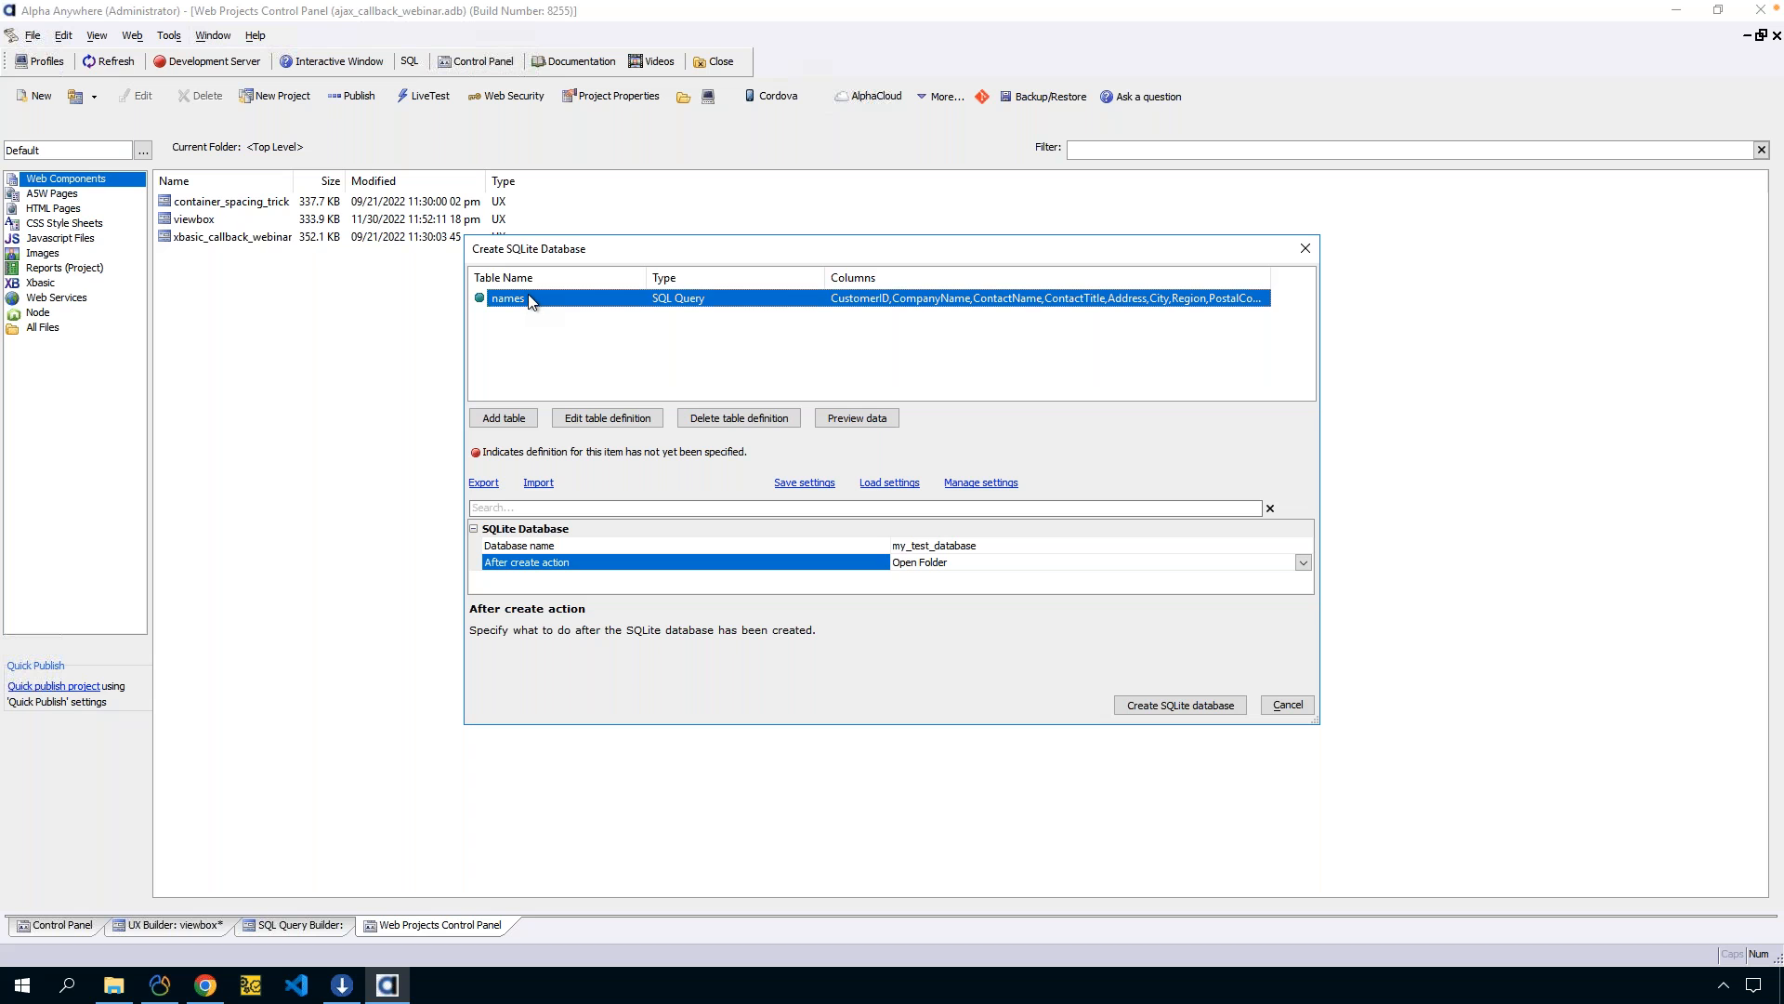
pyautogui.click(605, 417)
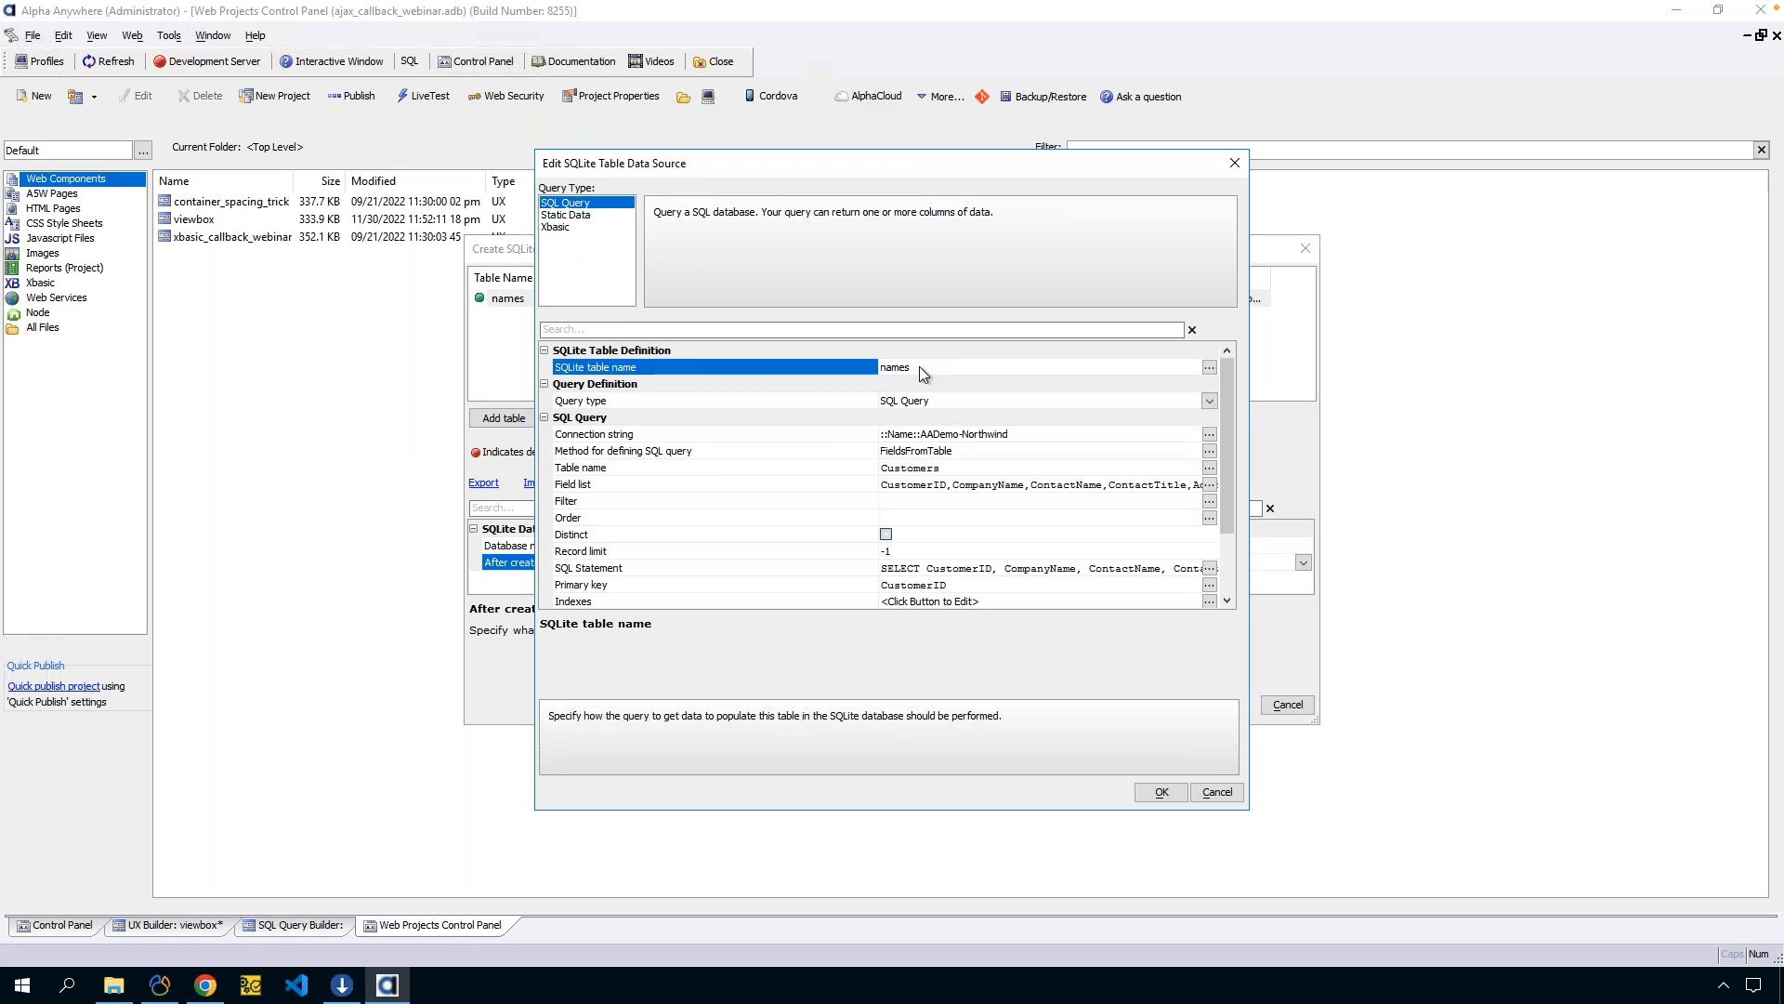
pyautogui.click(925, 367)
pyautogui.write('custgomers')
pyautogui.press('BackSpace')
pyautogui.press('BackSpace')
pyautogui.press('BackSpace')
pyautogui.press('BackSpace')
pyautogui.press('BackSpace')
pyautogui.press('BackSpace')
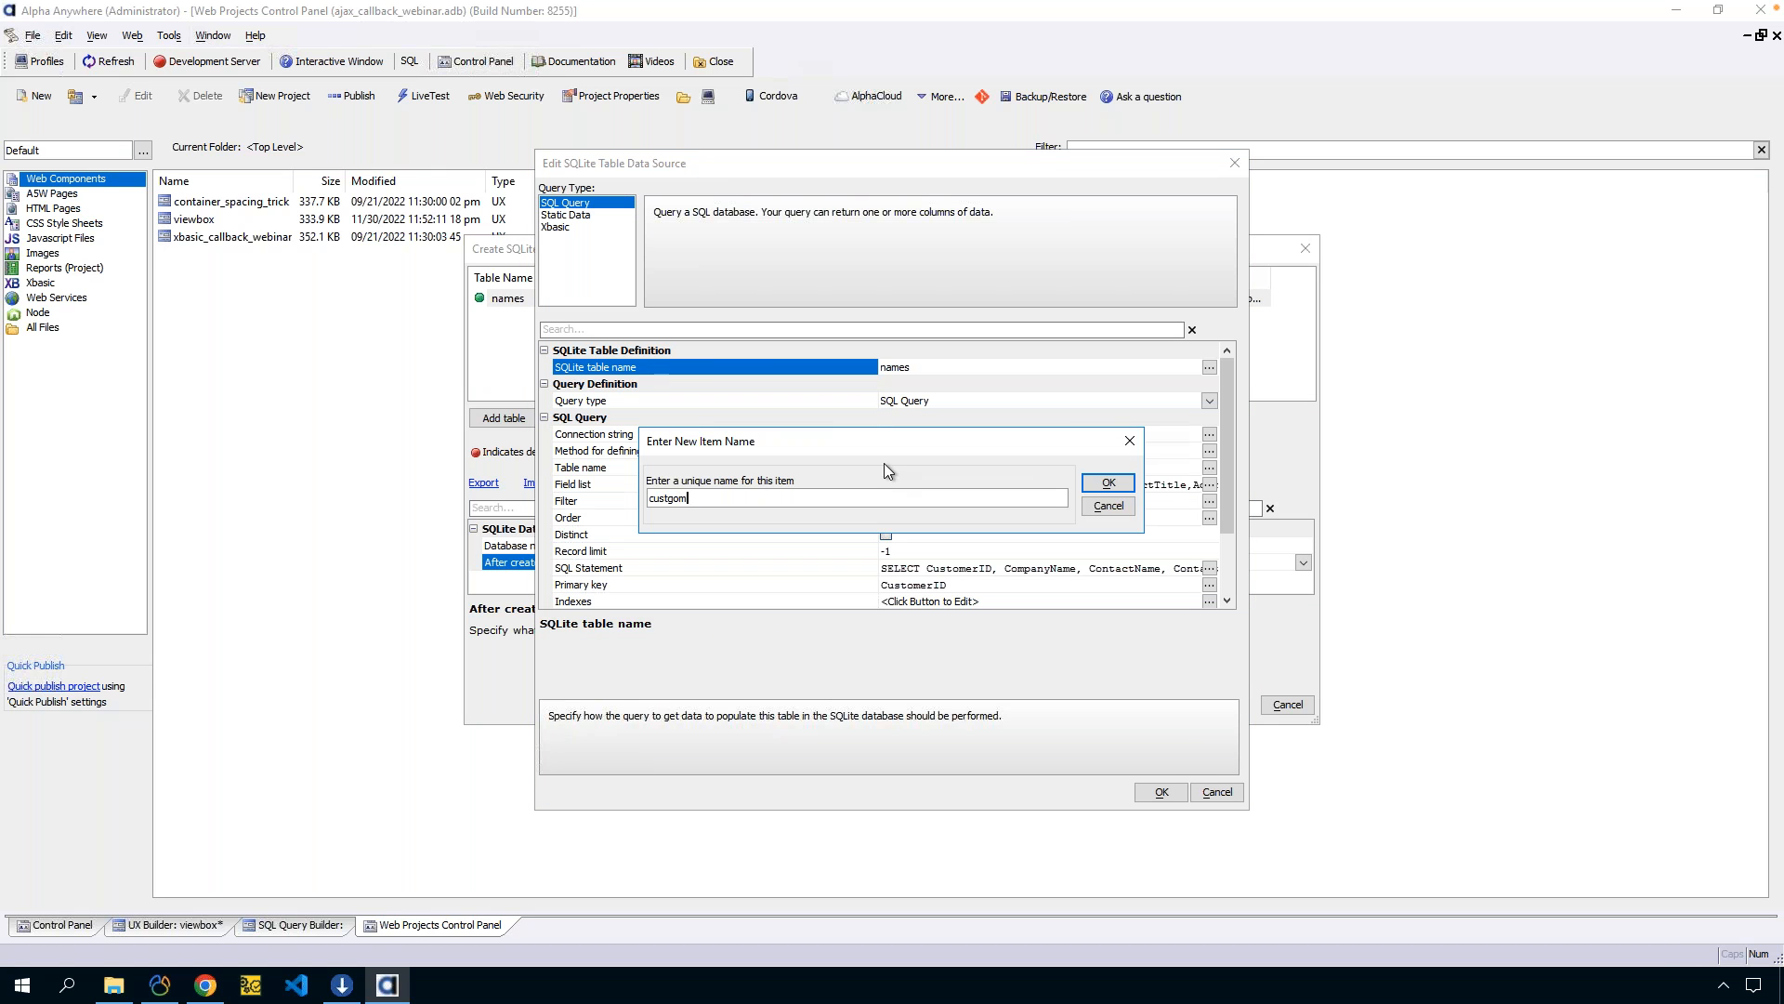
pyautogui.write('p')
pyautogui.press('BackSpace')
pyautogui.write('omers')
pyautogui.click(1093, 484)
pyautogui.click(1159, 792)
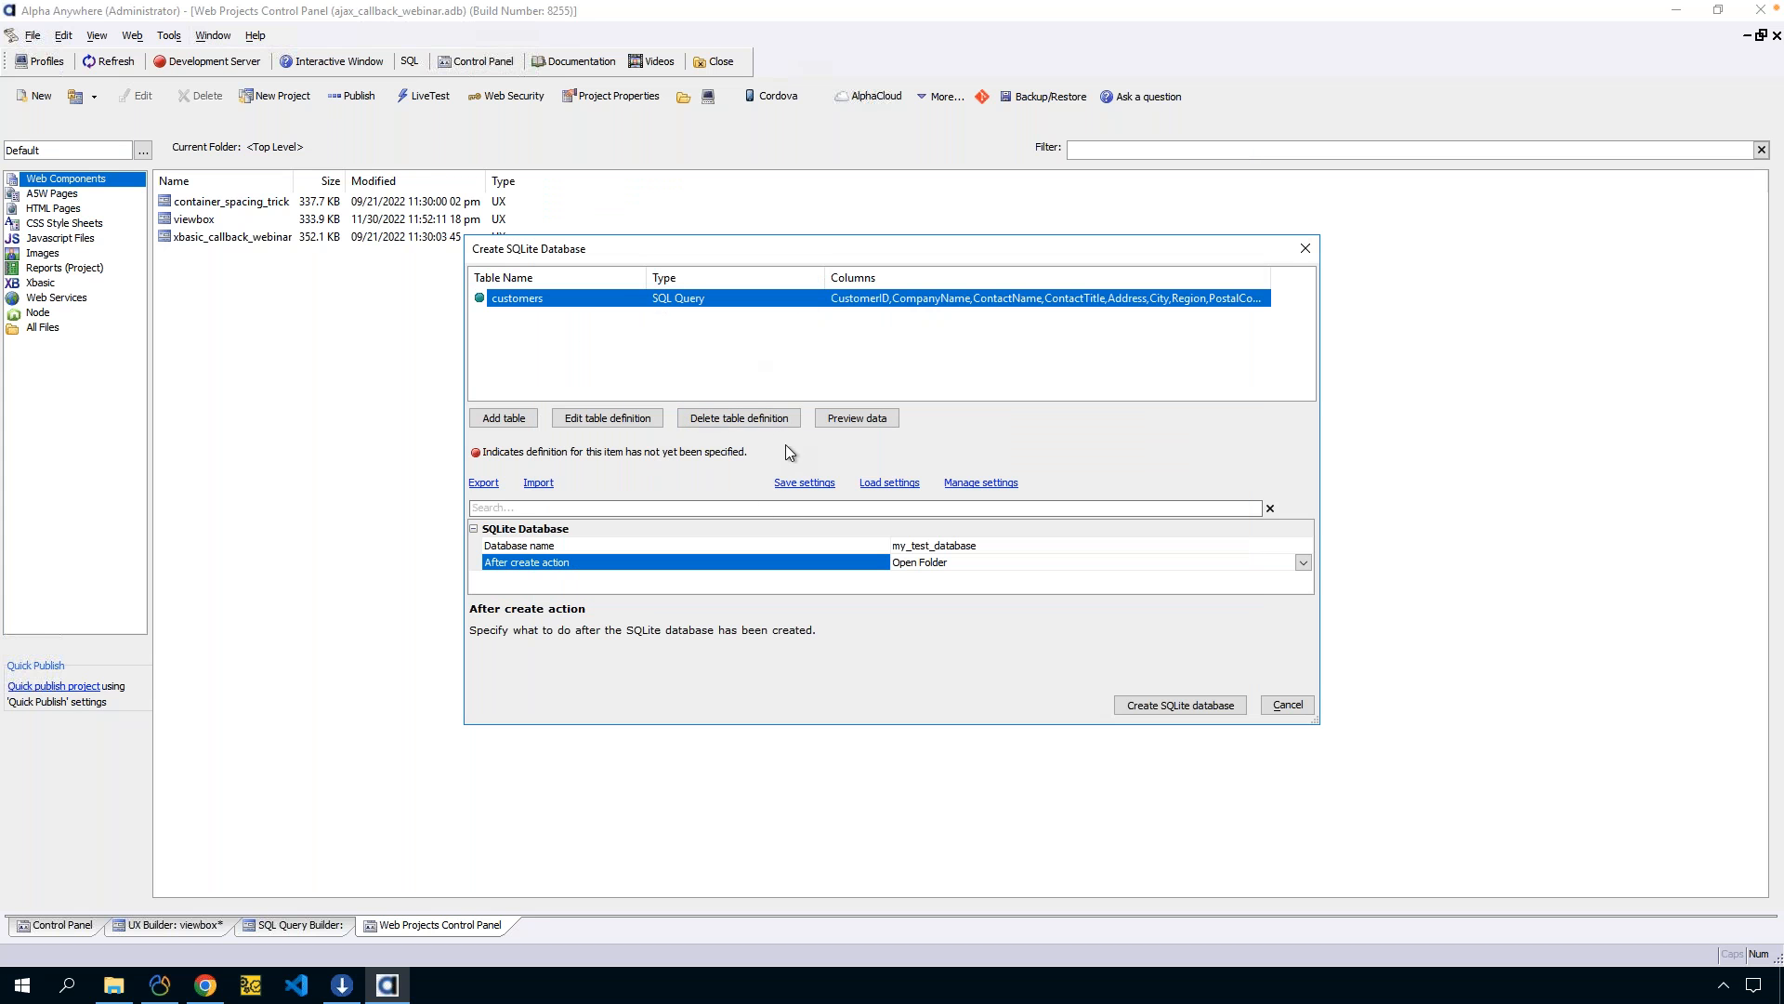
# Preview the data for the customers table, looking across its columns, and close the preview.
pyautogui.click(856, 418)
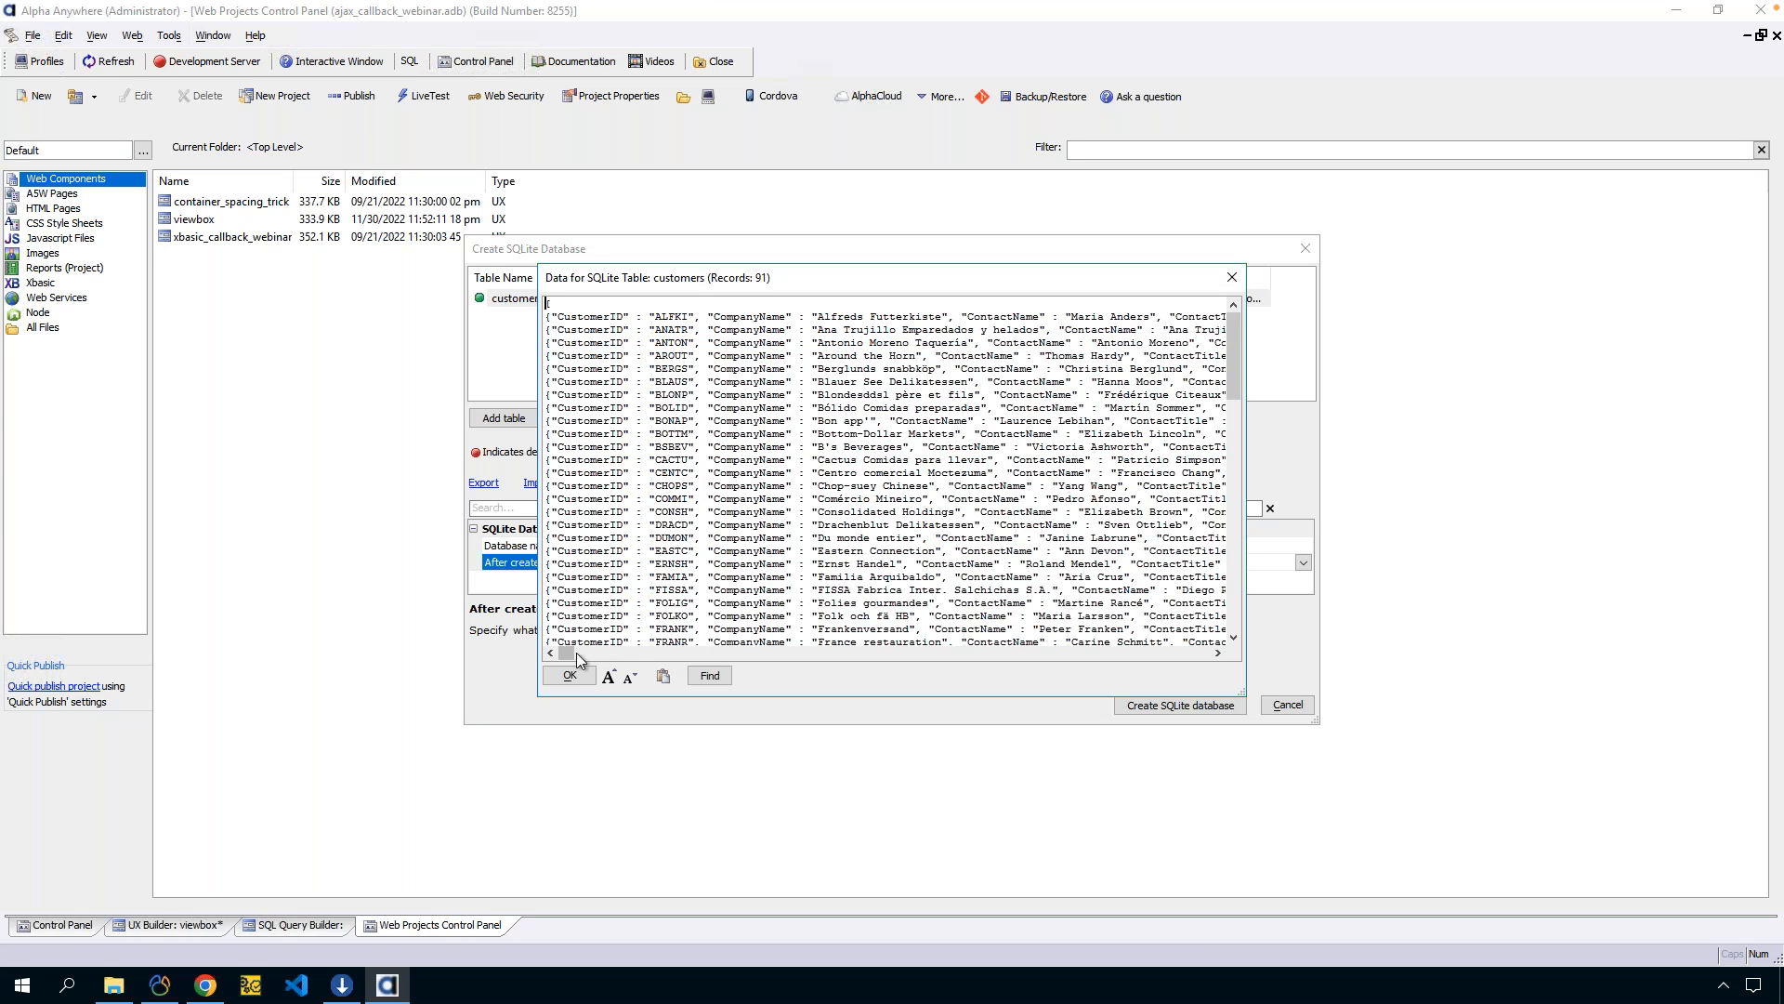
pyautogui.click(1118, 651)
pyautogui.moveTo(1118, 653); pyautogui.dragTo(781, 655)
pyautogui.click(576, 679)
# Set the after create action to Open Folder and create the SQLite database.
pyautogui.click(1307, 563)
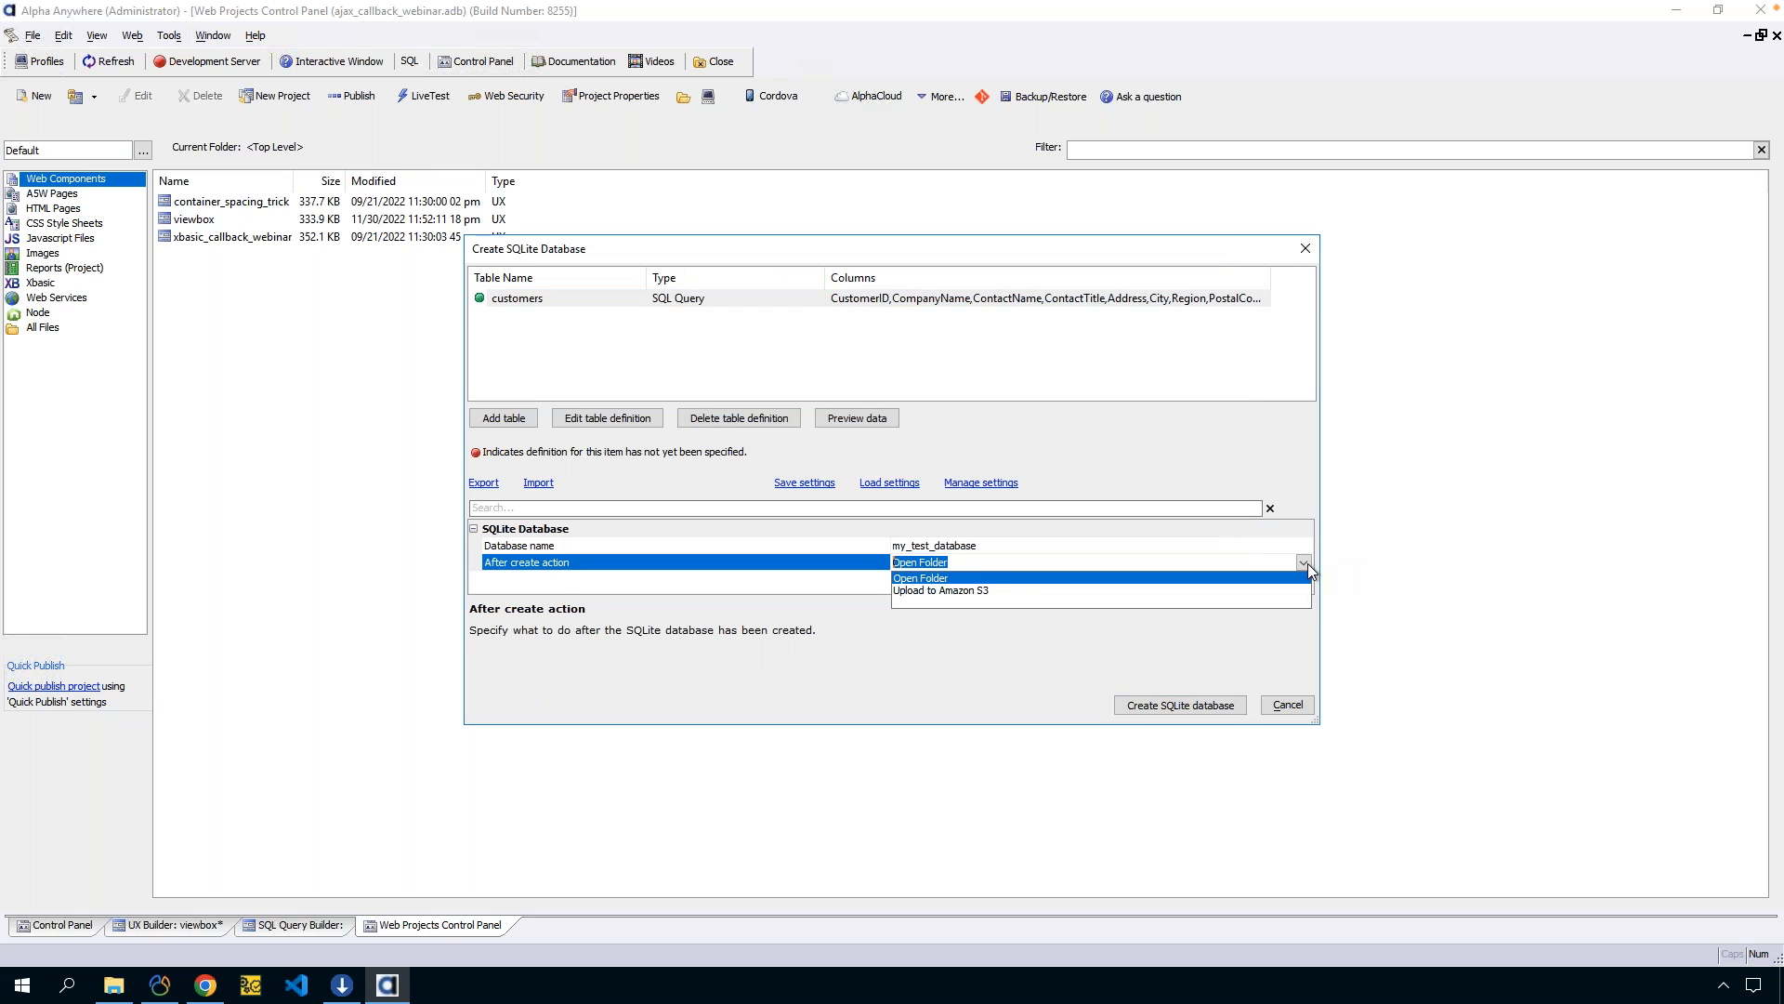
pyautogui.click(1007, 580)
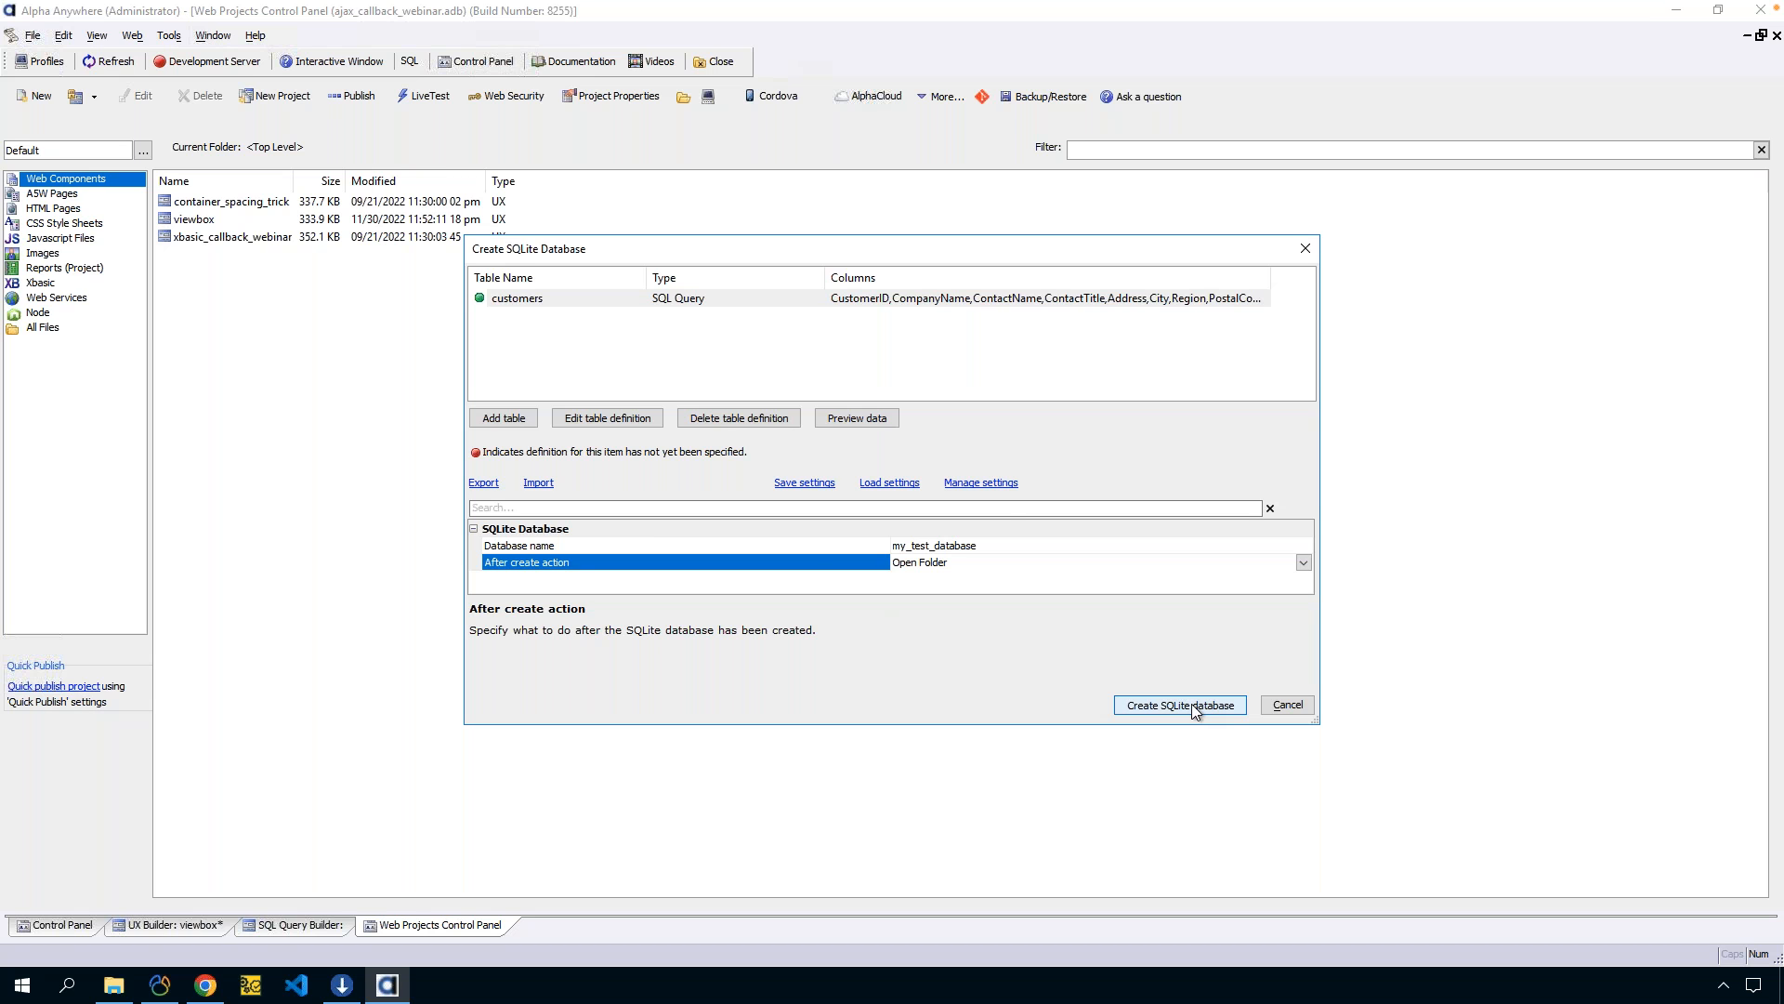
pyautogui.click(1195, 706)
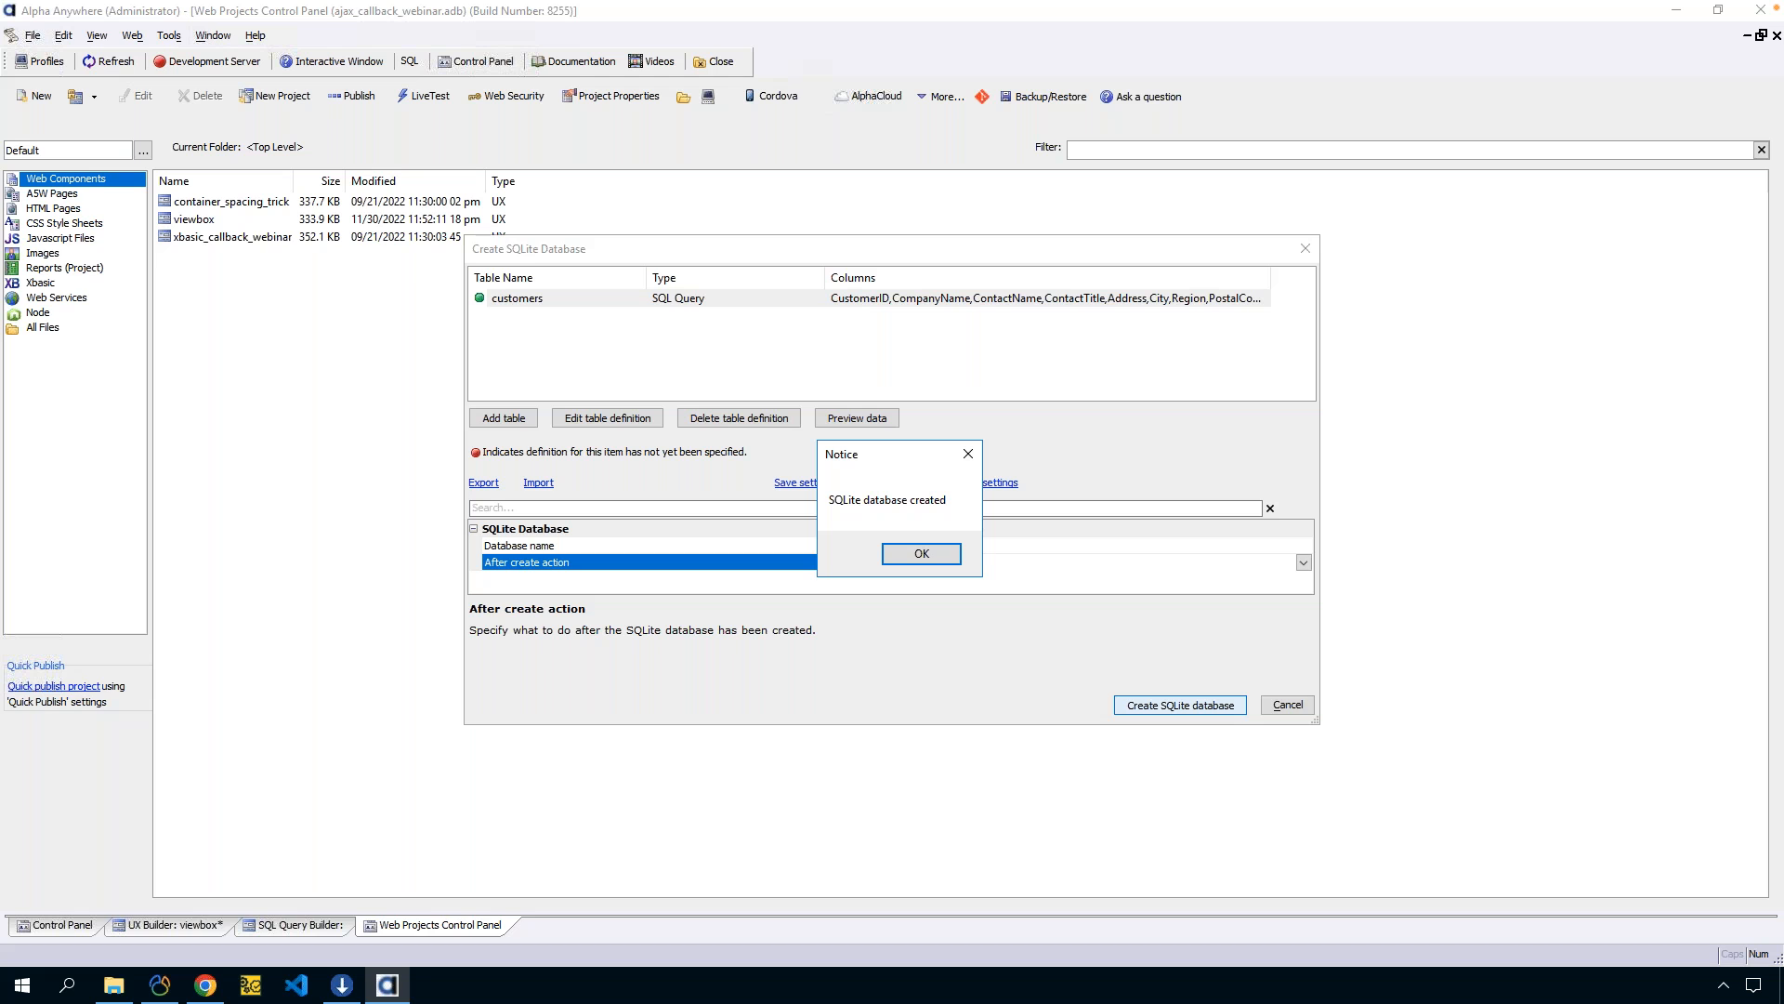
pyautogui.moveTo(900, 461); pyautogui.dragTo(1126, 490)
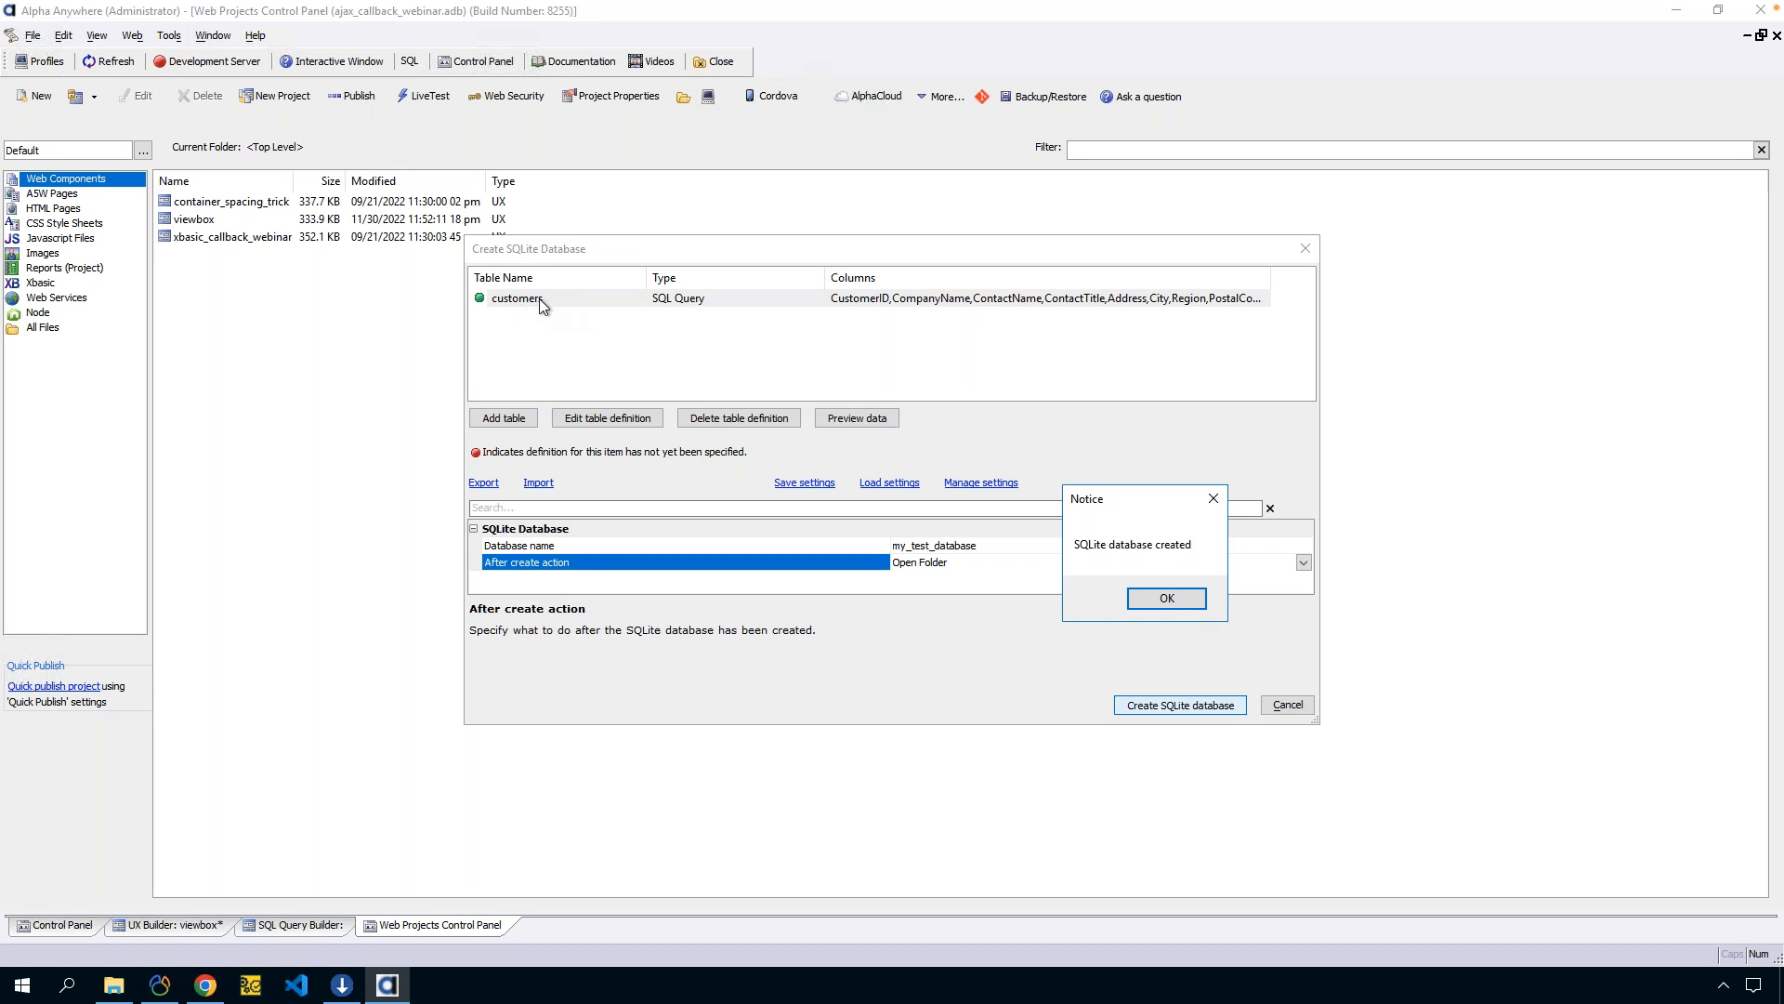
pyautogui.click(1167, 599)
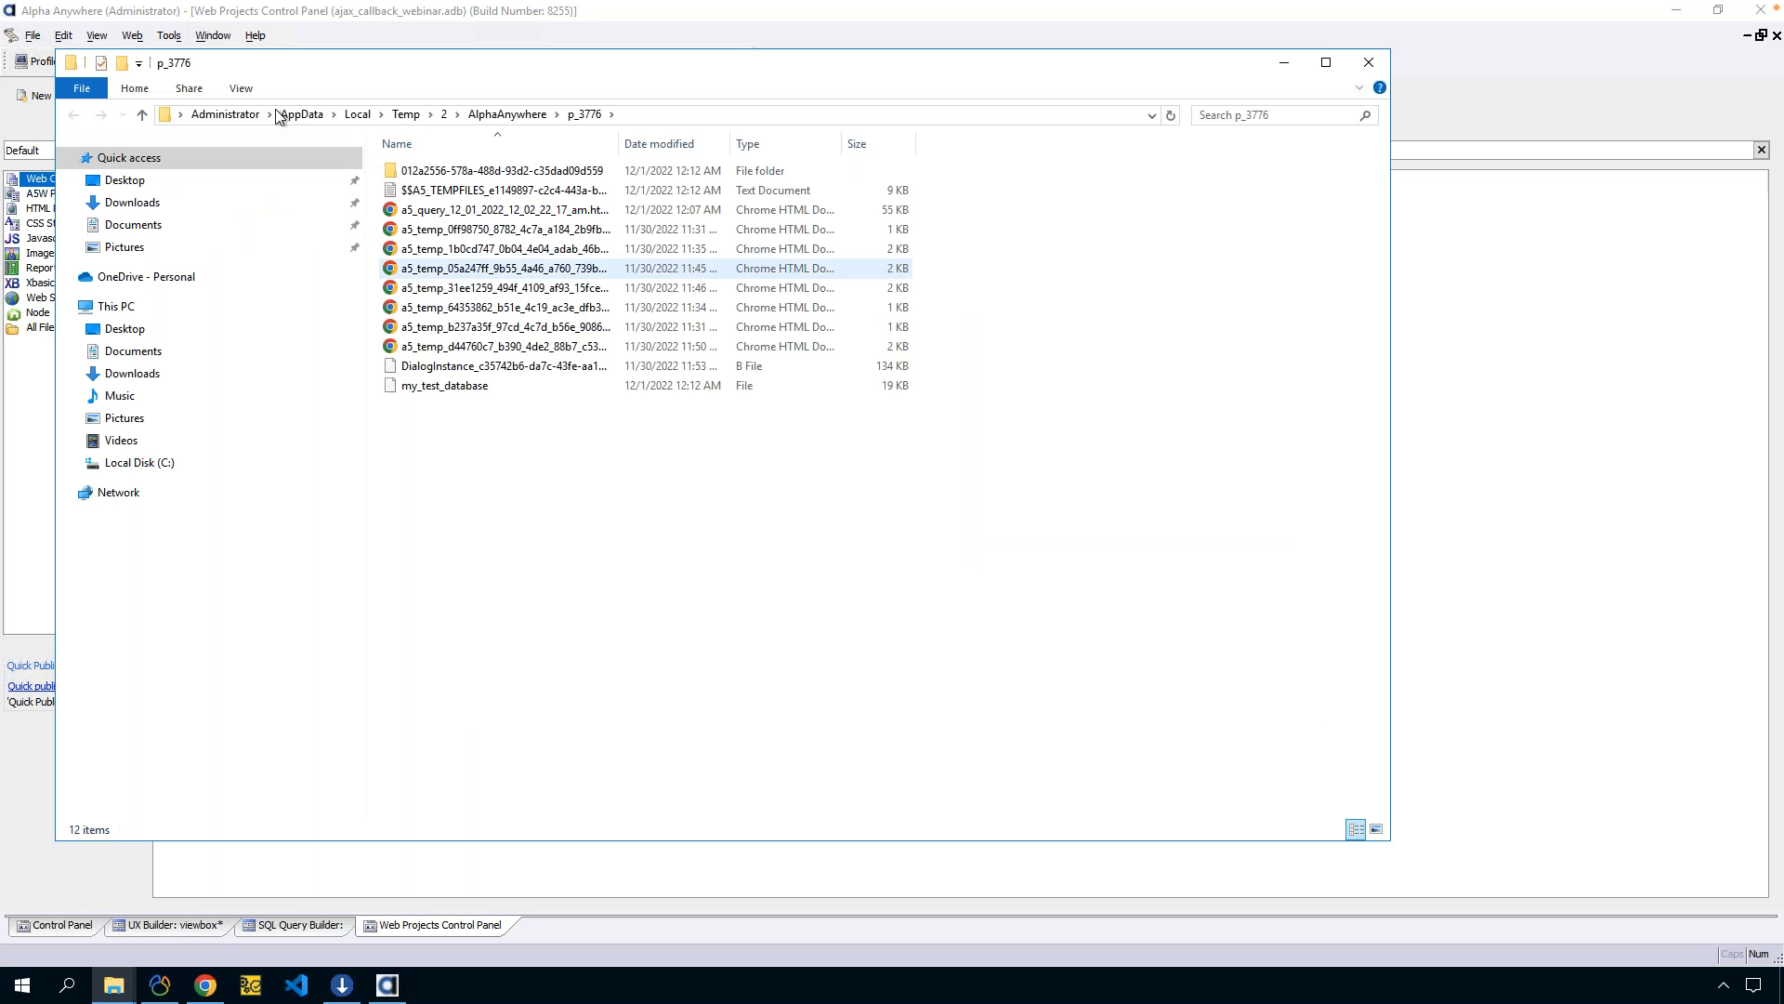
# Inspect the my_test_database file in the opened folder and view the actions available for it.
pyautogui.moveTo(379, 81); pyautogui.dragTo(767, 167)
pyautogui.click(856, 477)
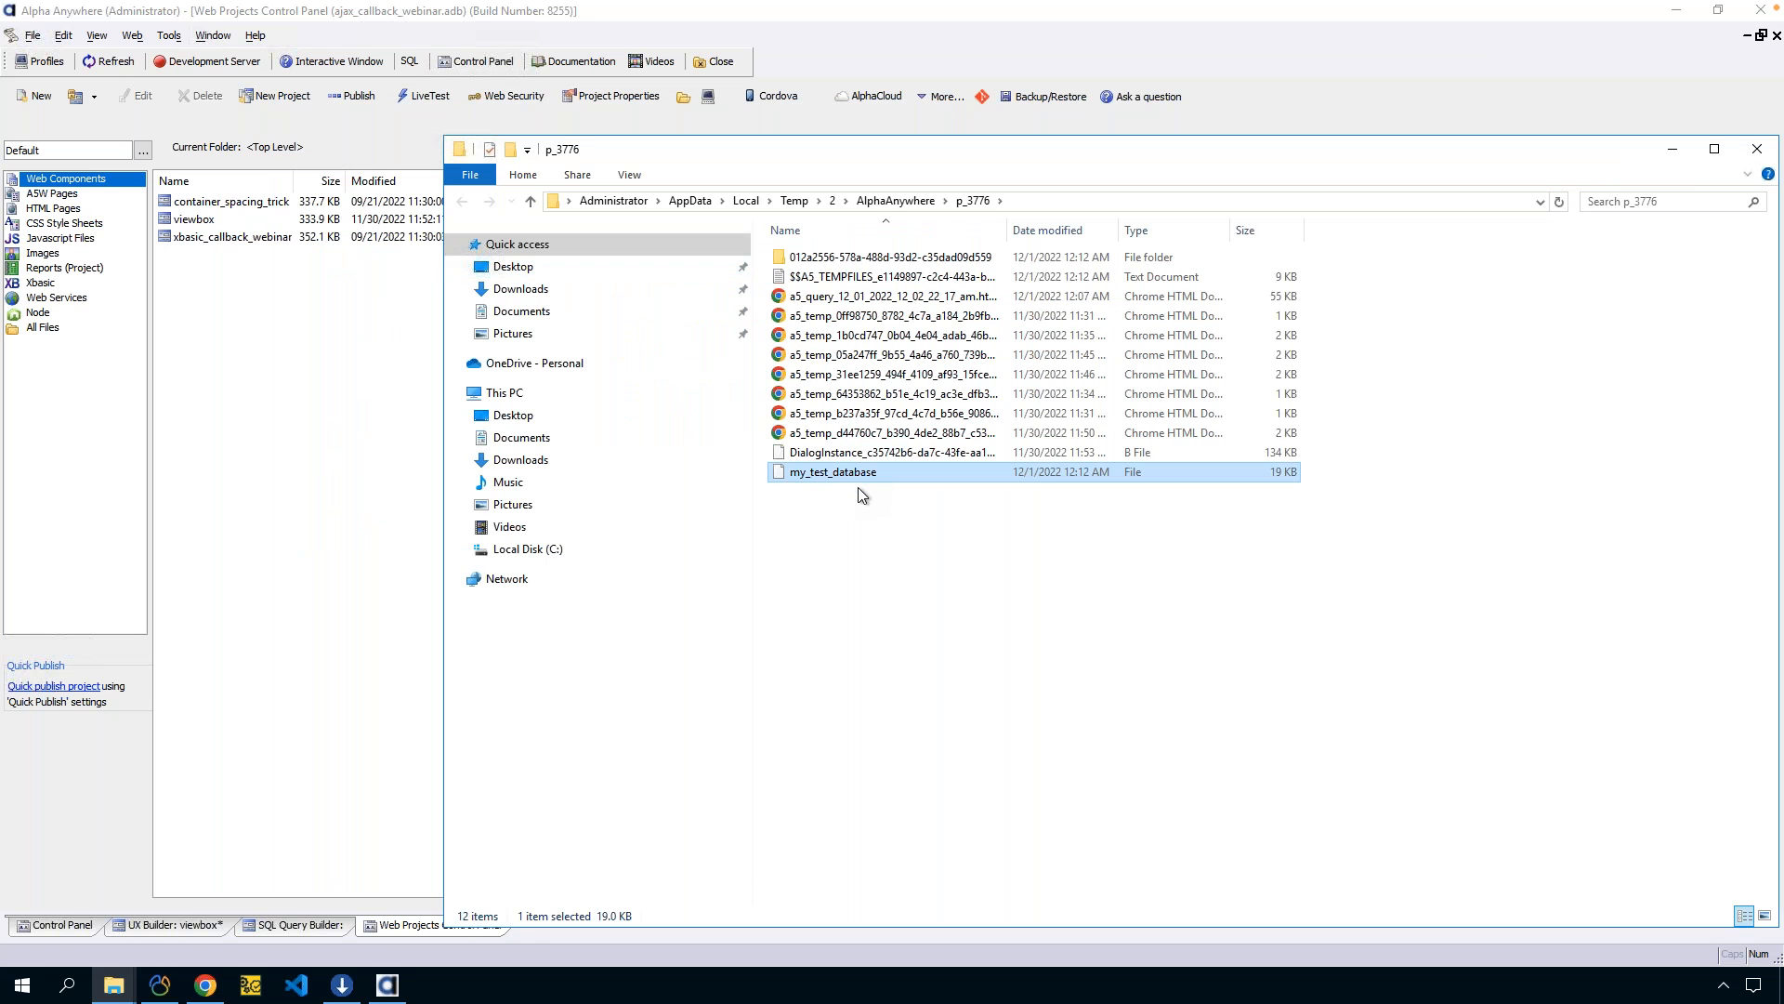
pyautogui.doubleClick(850, 470)
pyautogui.rightClick(850, 469)
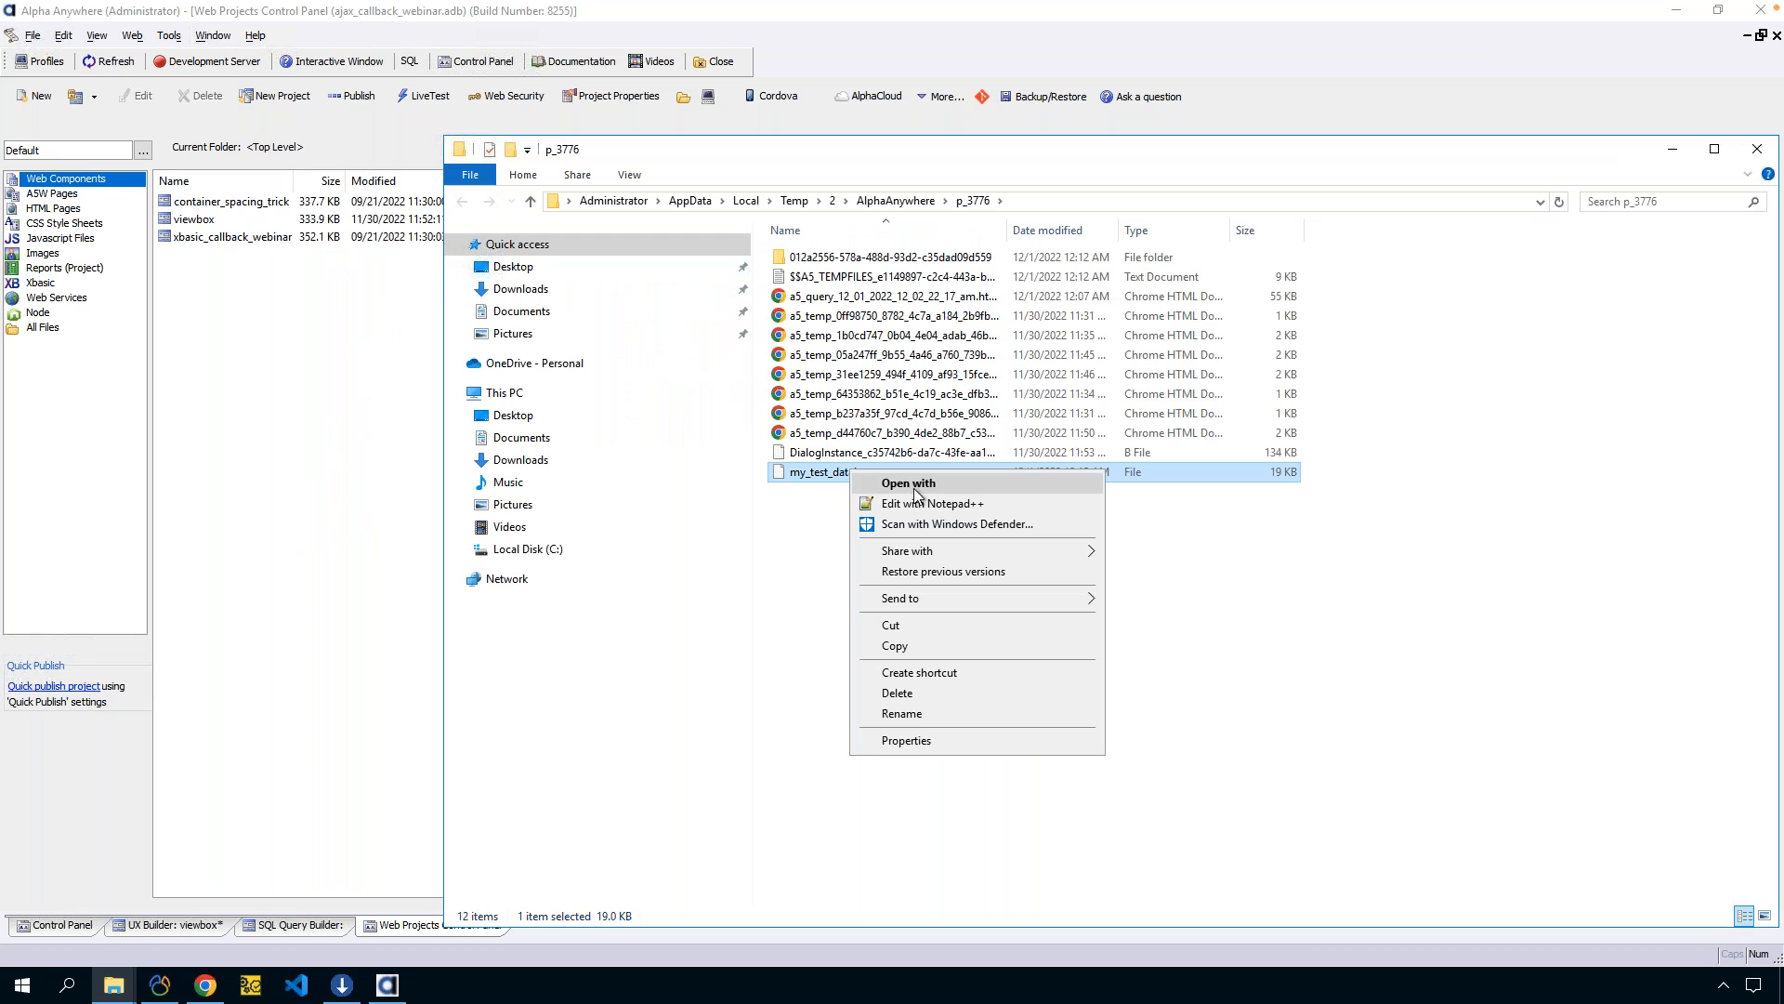
pyautogui.click(767, 444)
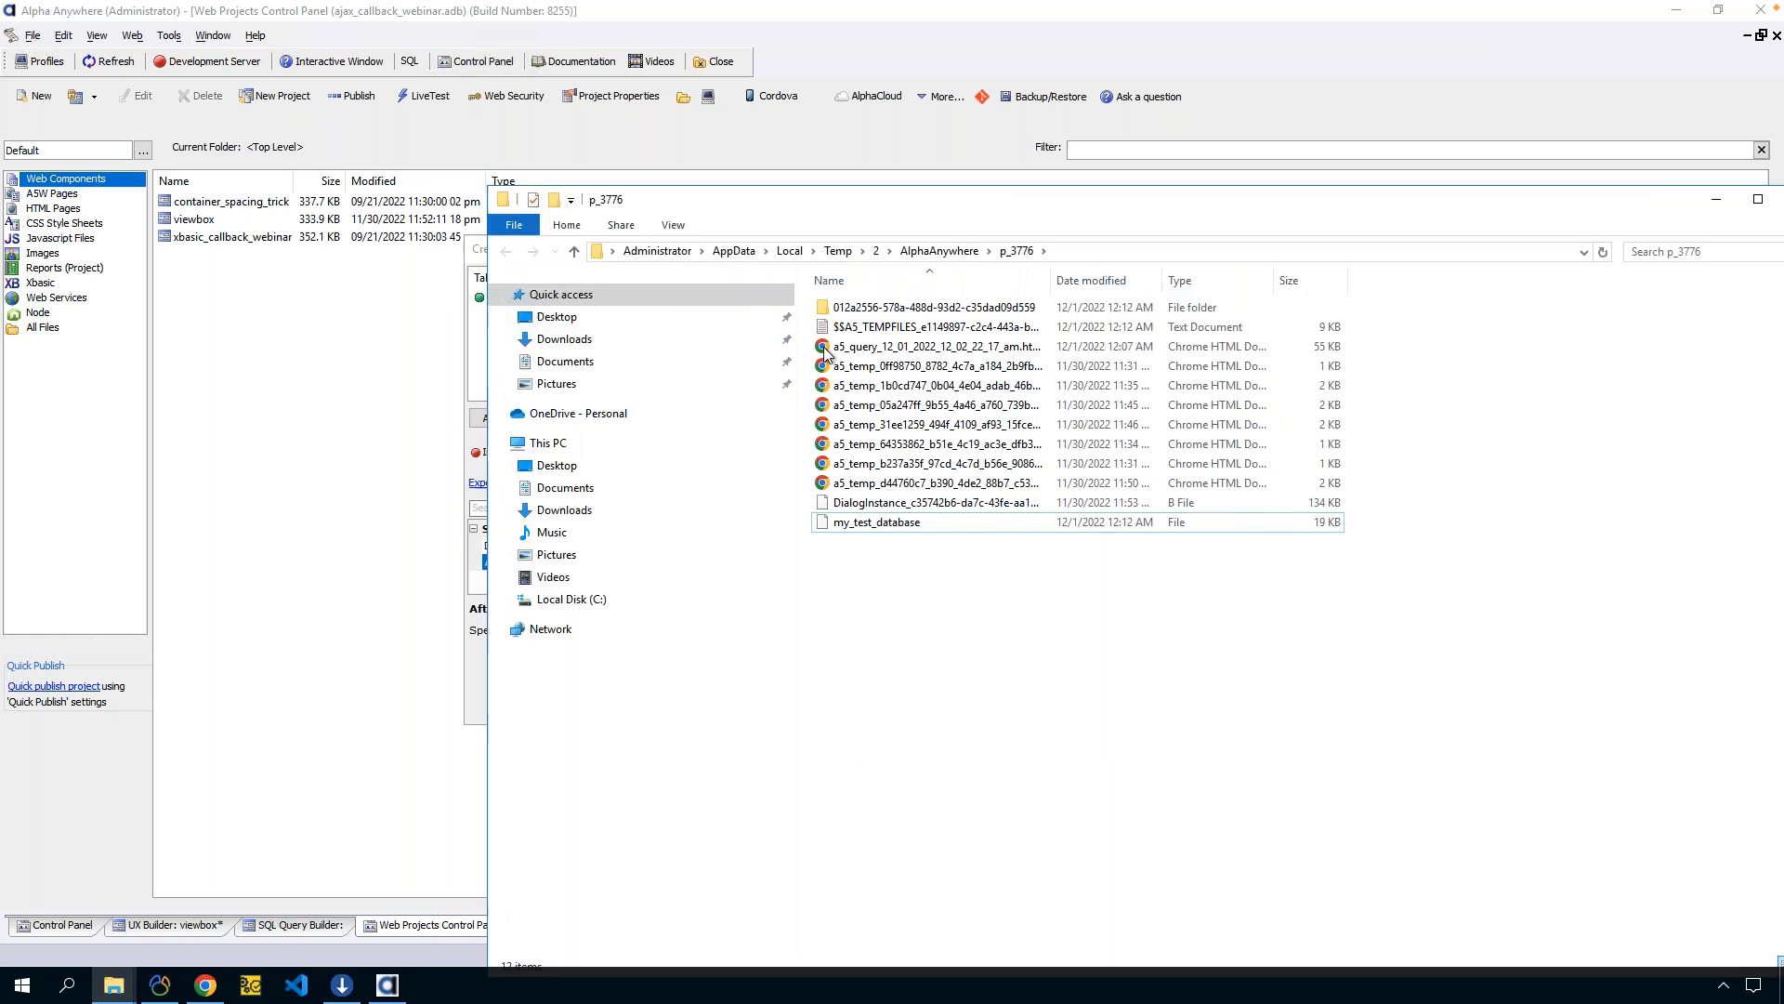
# Move the my_test_database file to the Desktop, leave the folder, and close the SQLite database creation dialog.
pyautogui.moveTo(555, 162); pyautogui.dragTo(400, 131)
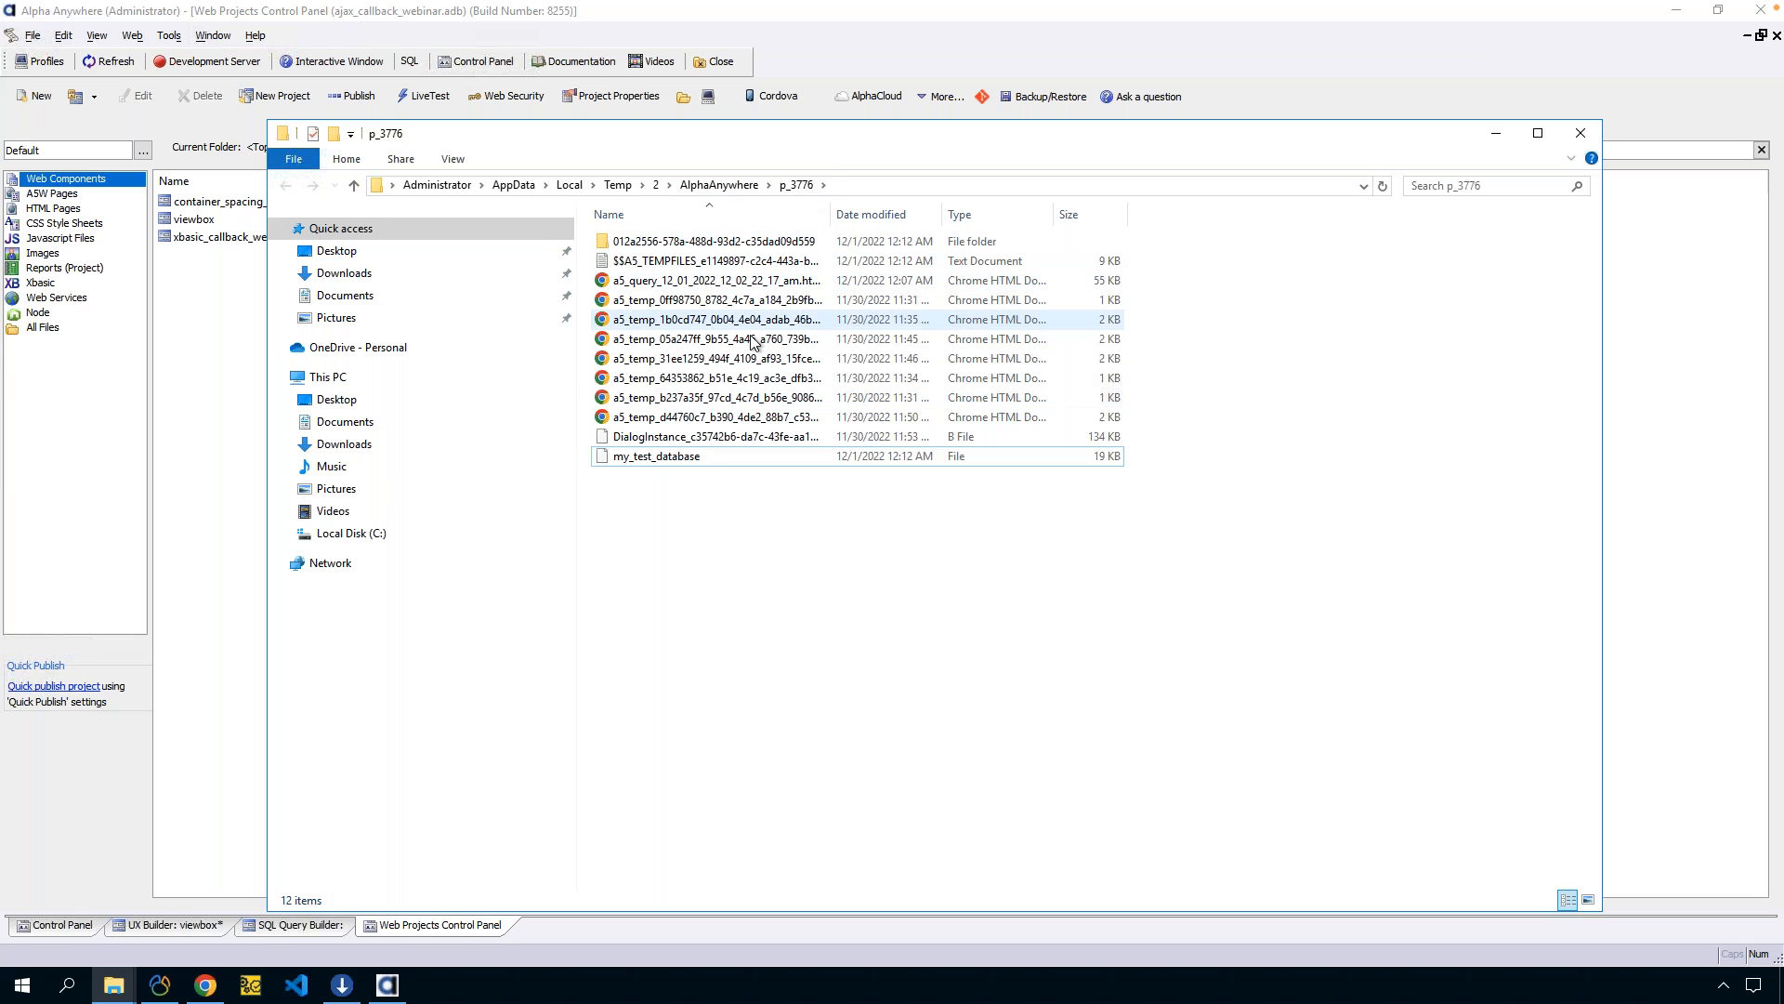
pyautogui.rightClick(696, 459)
pyautogui.click(653, 456)
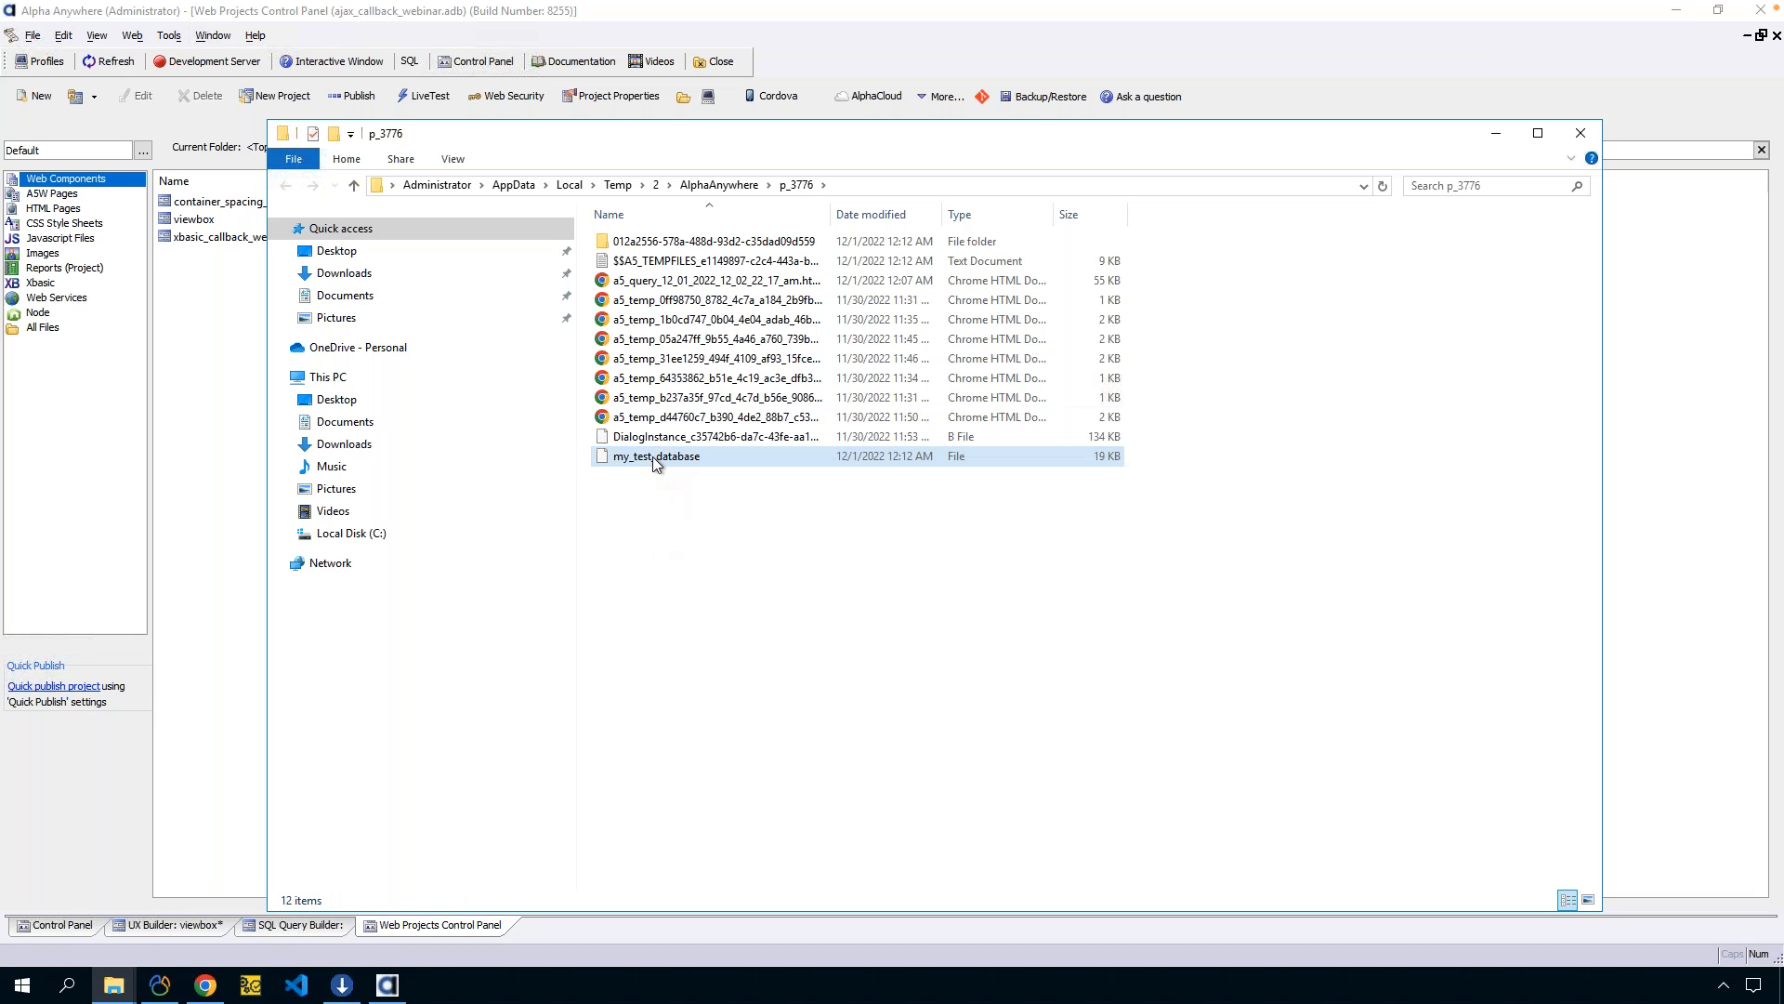
pyautogui.moveTo(641, 456); pyautogui.dragTo(342, 255)
pyautogui.click(219, 85)
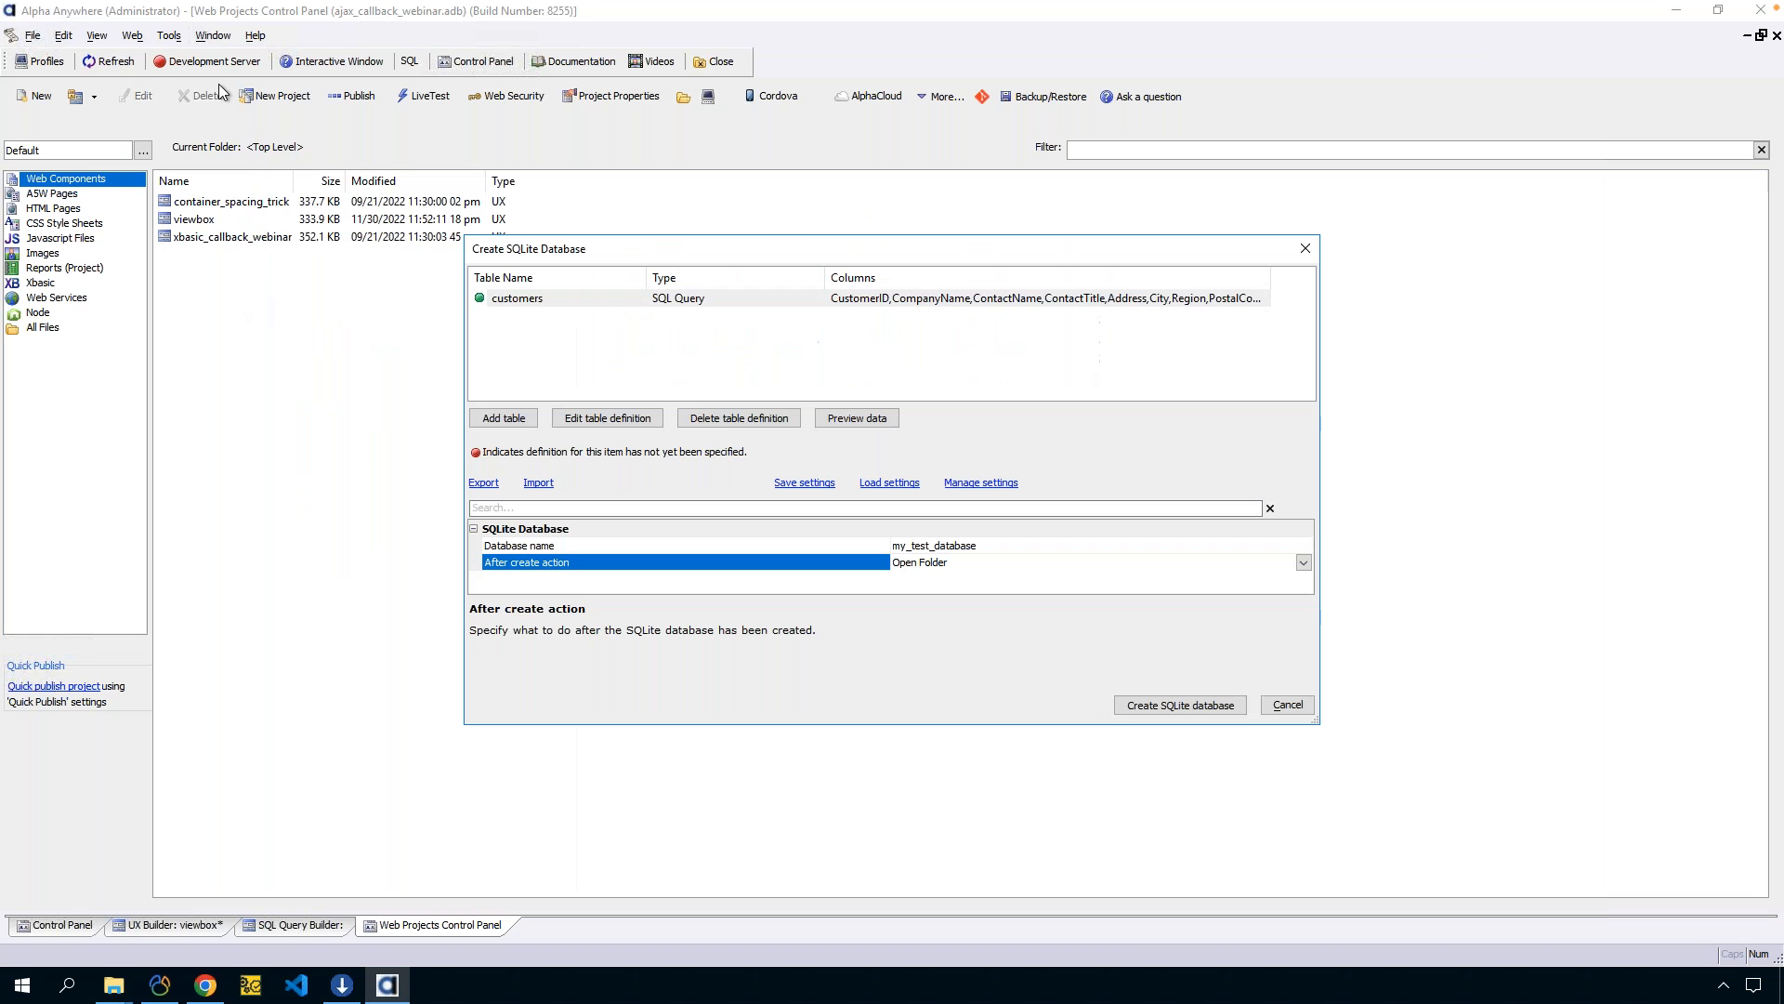
pyautogui.click(1287, 705)
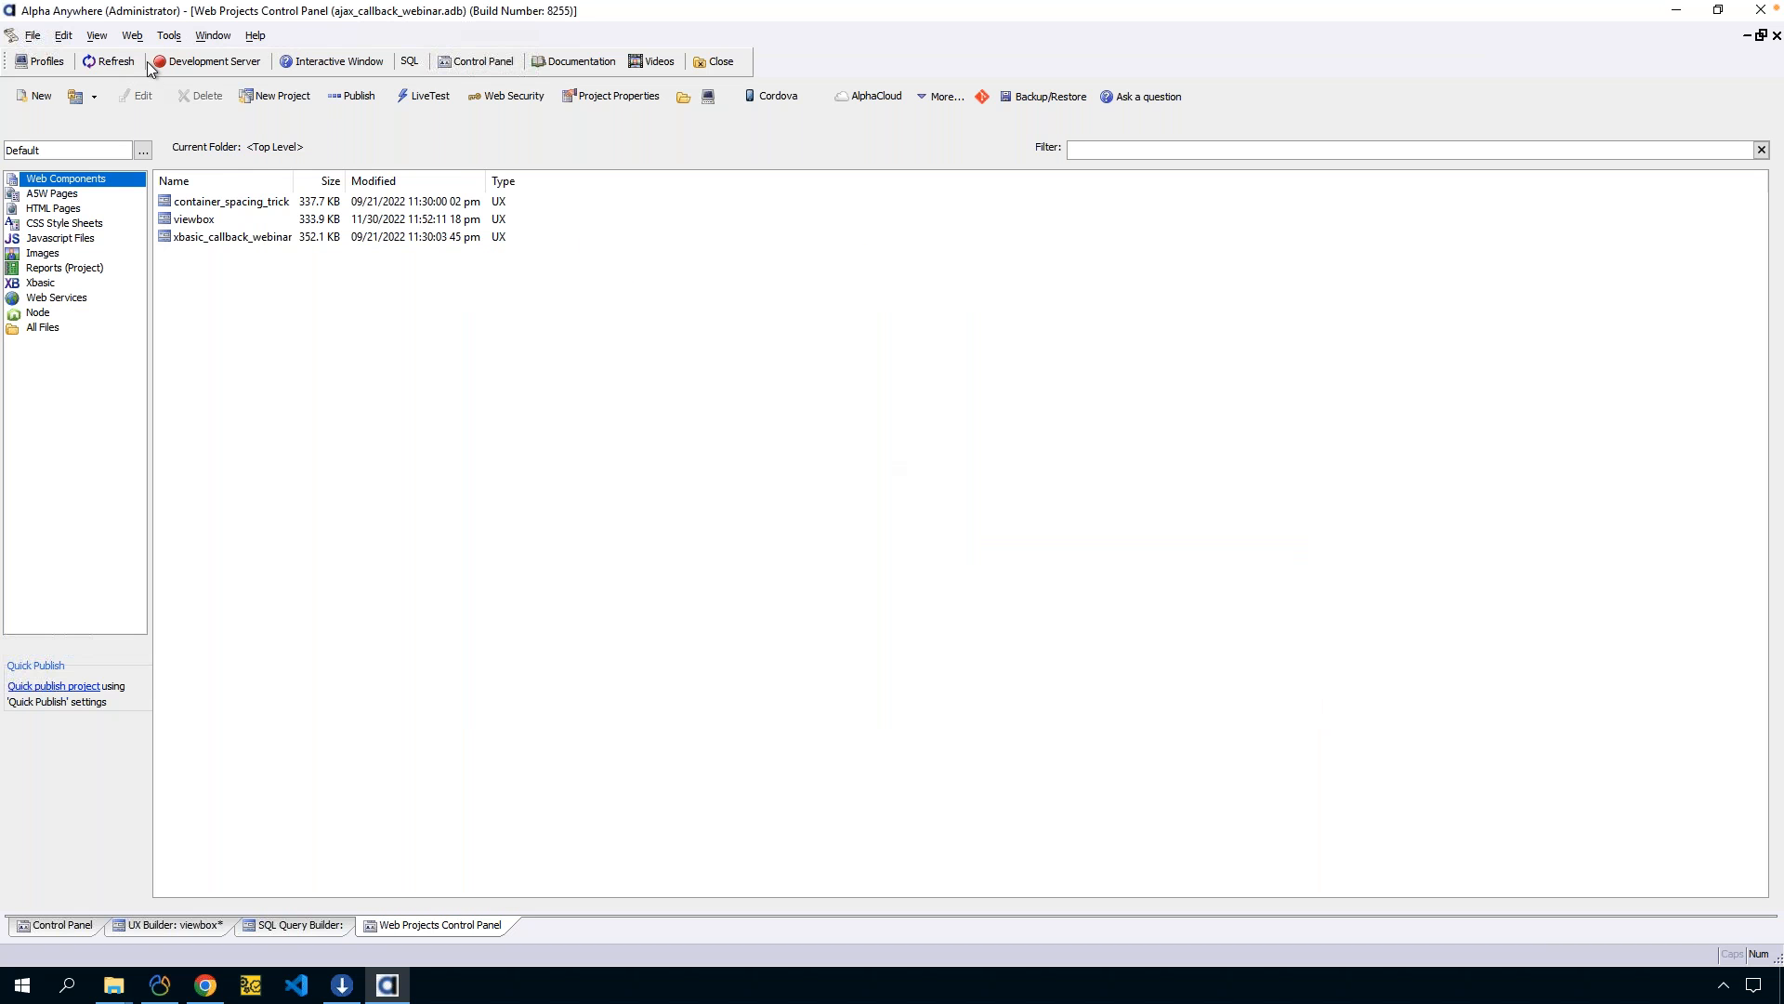
# Start a new AlphaDAO connection named sqllite and choose SQLite as the API for its connection string.
pyautogui.click(168, 37)
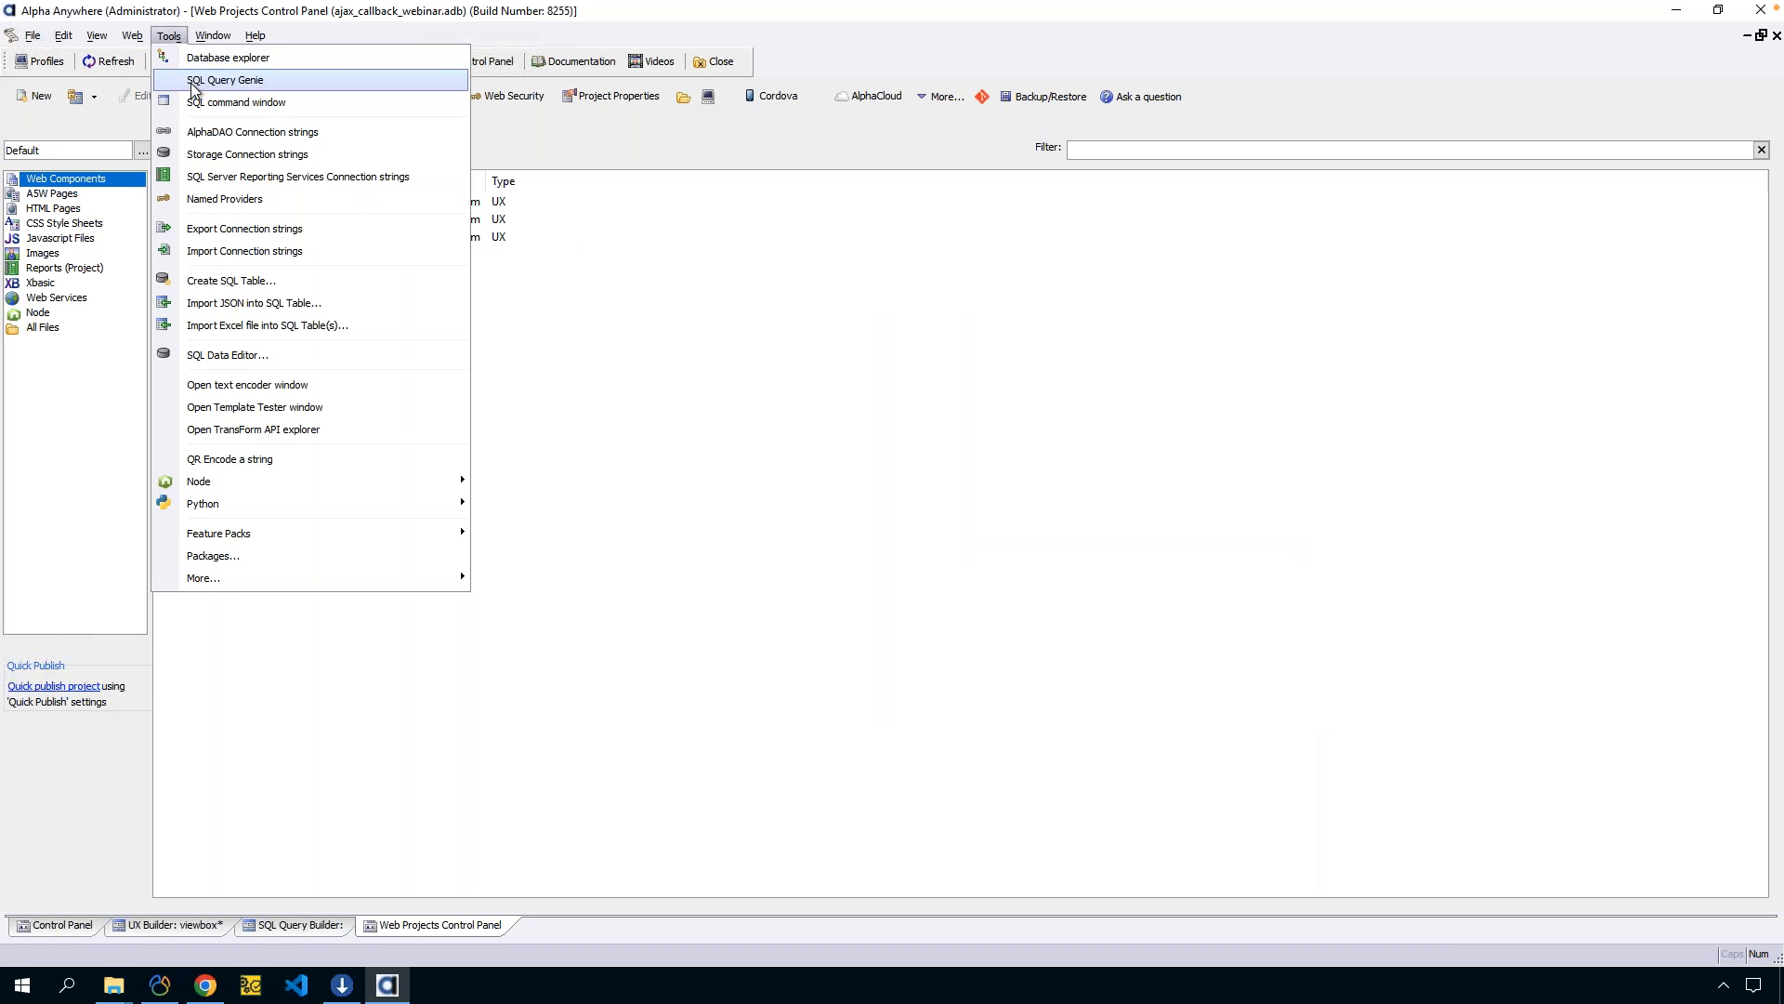
pyautogui.click(204, 134)
pyautogui.click(681, 703)
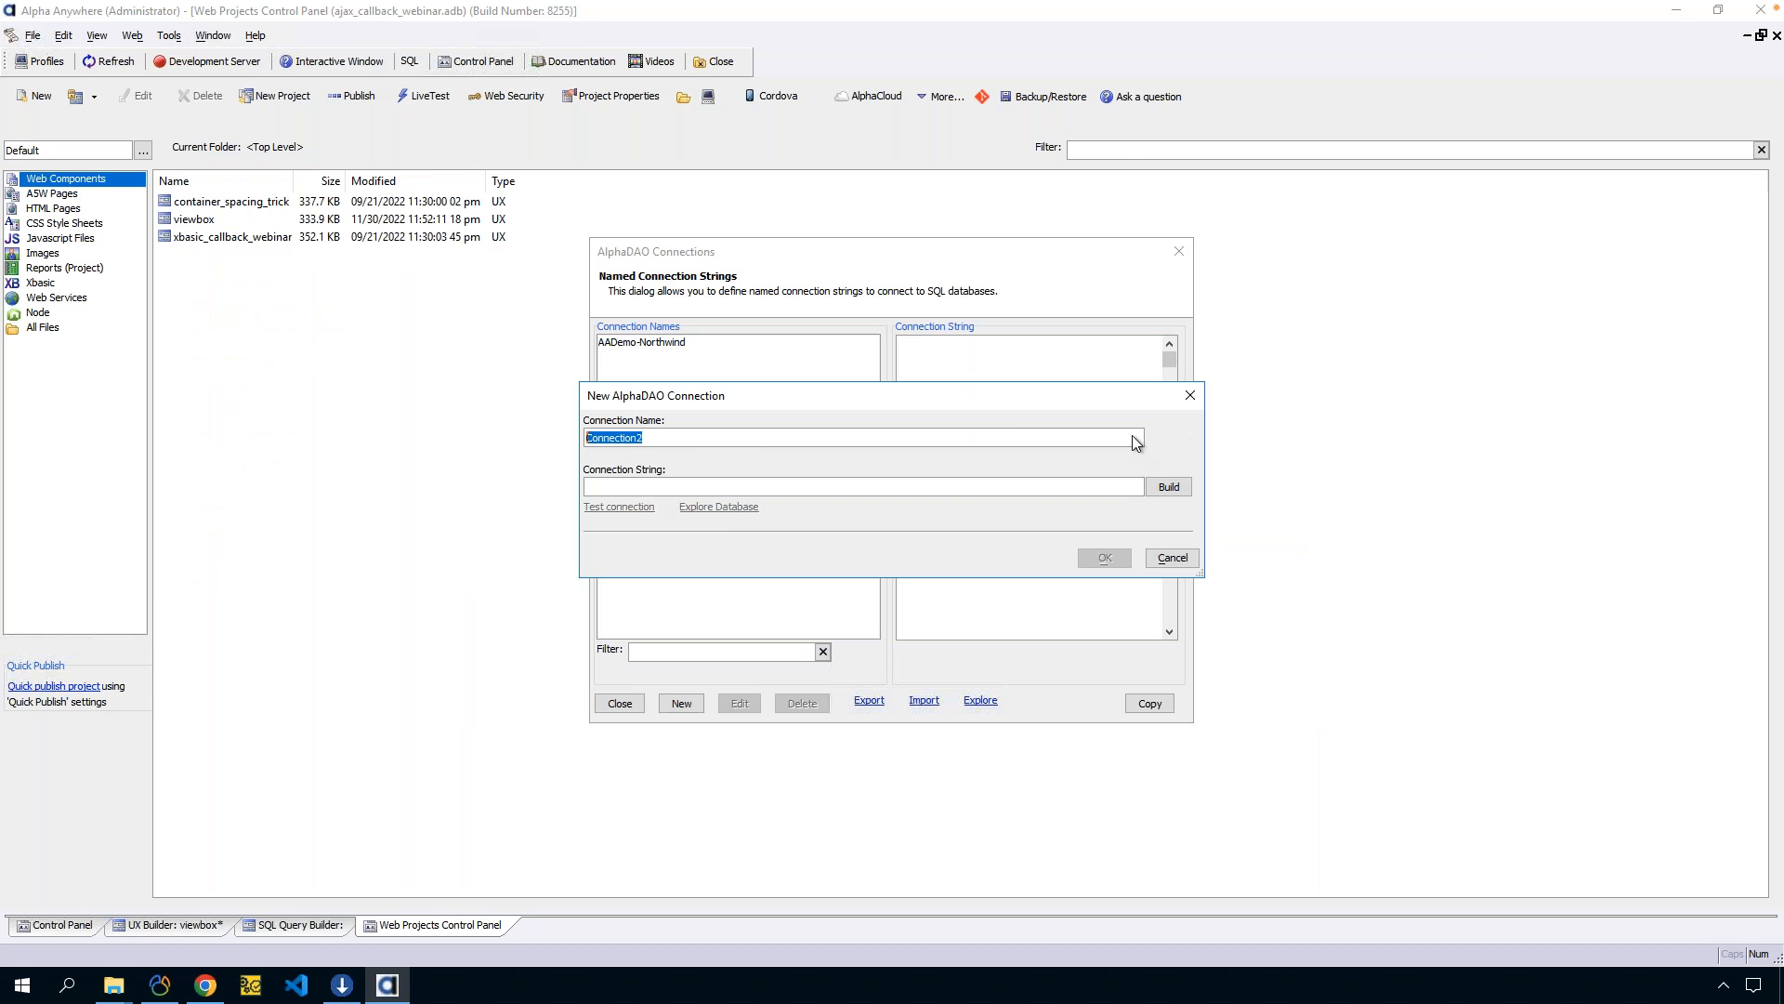
pyautogui.write('sqllite')
pyautogui.click(1171, 491)
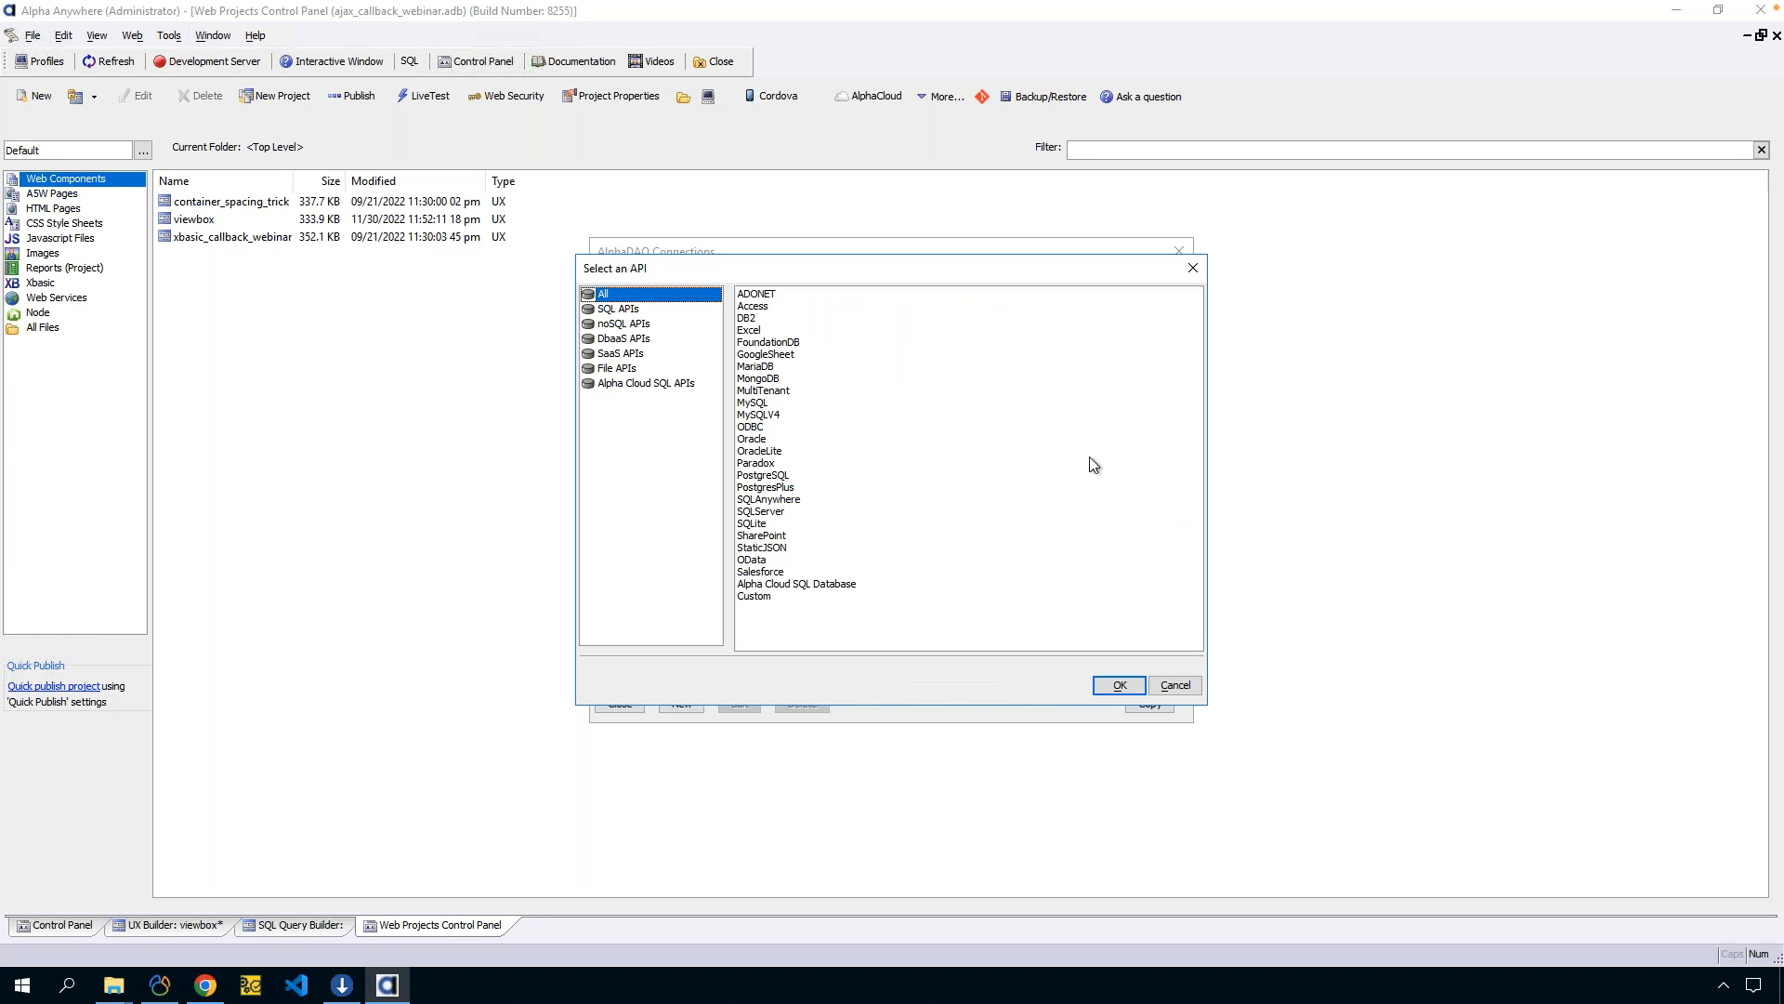
pyautogui.click(638, 316)
pyautogui.click(624, 368)
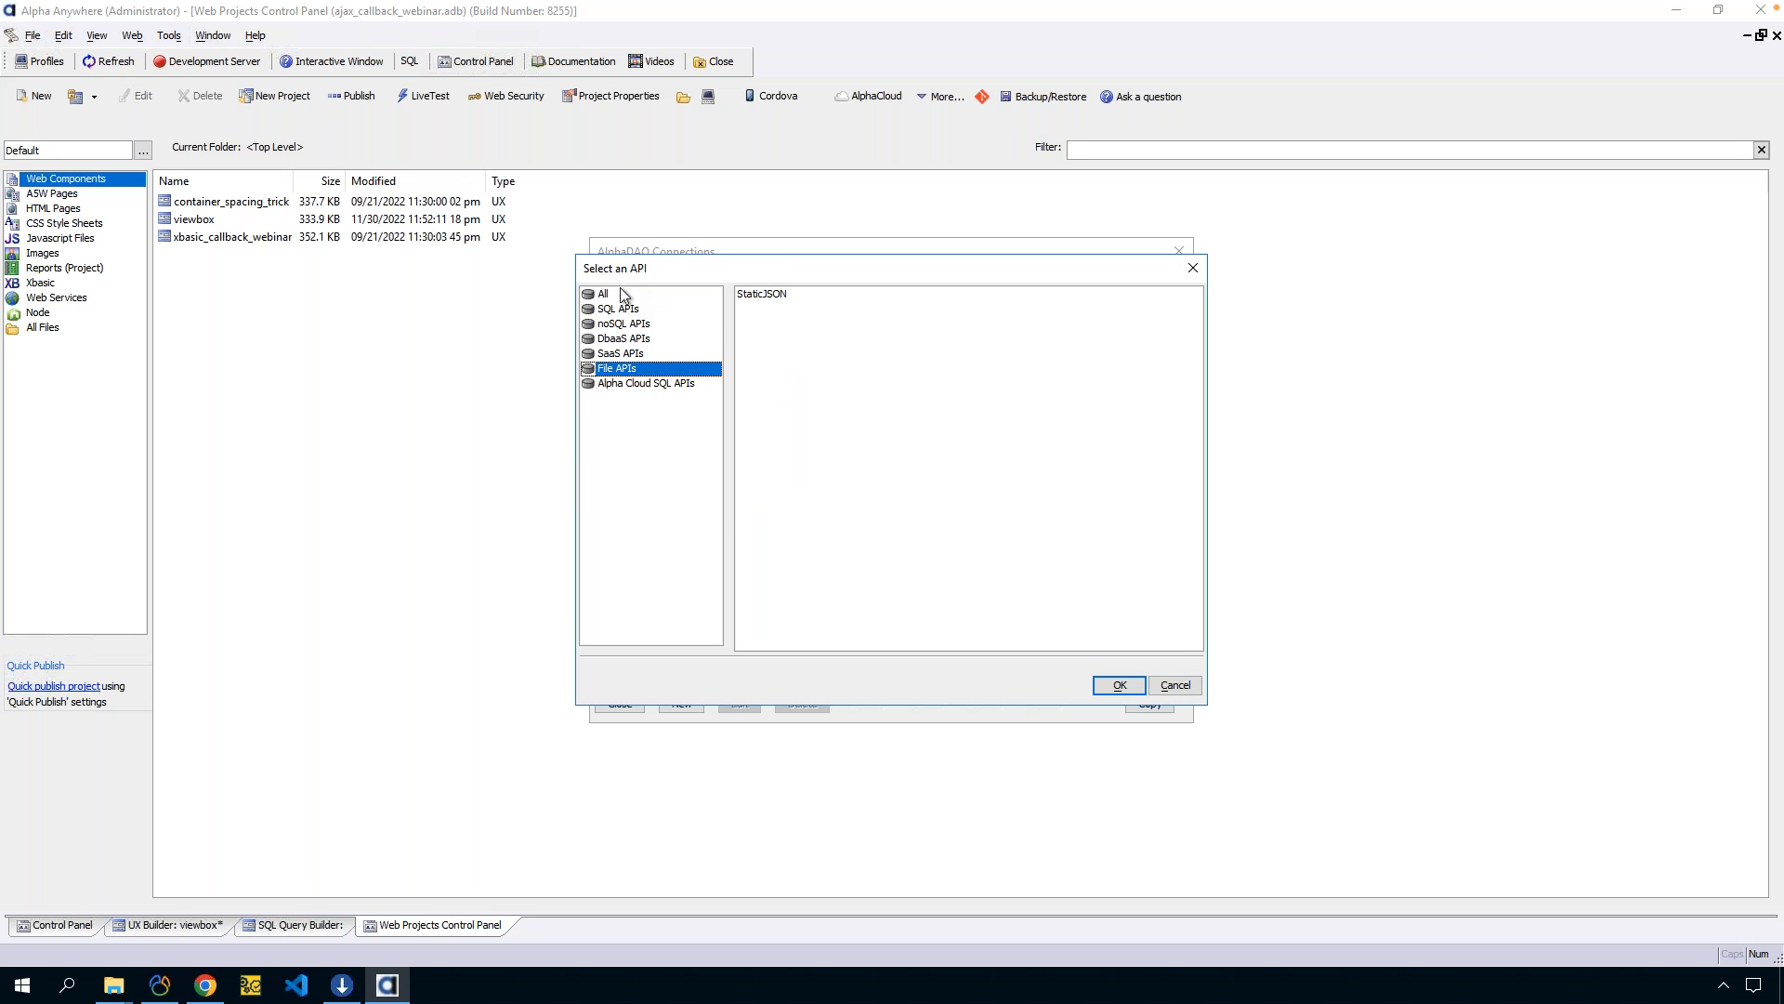
pyautogui.click(621, 295)
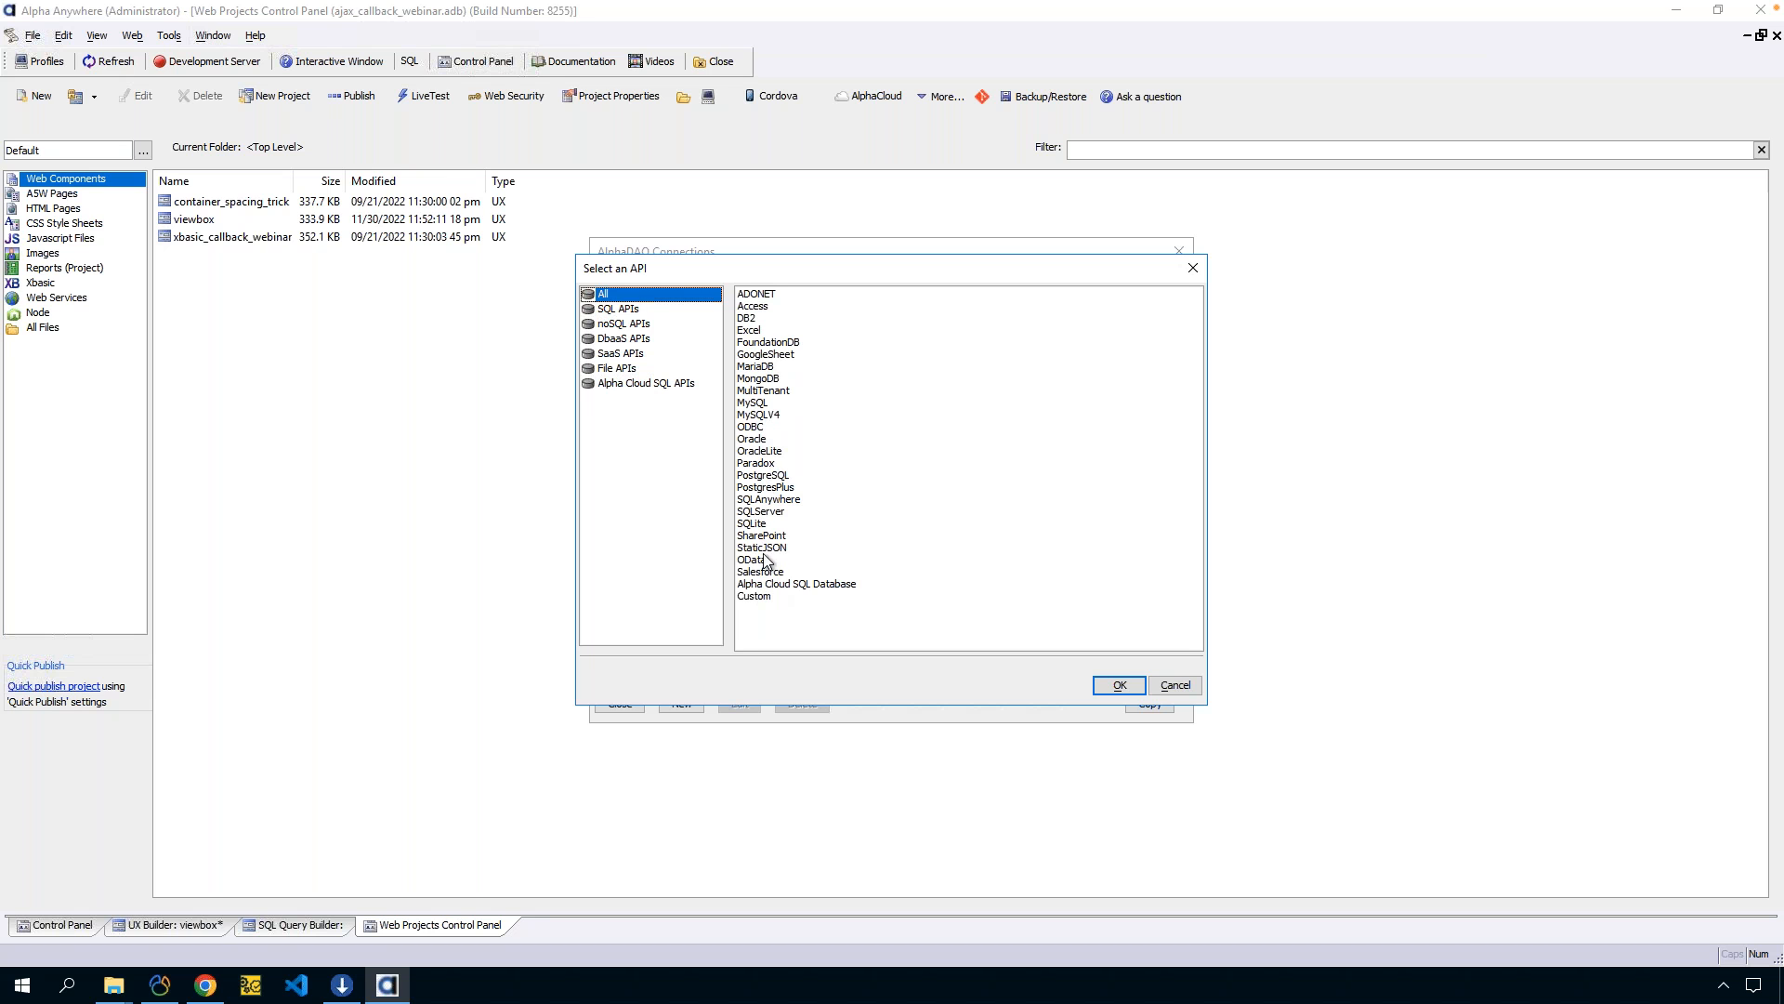
pyautogui.click(754, 525)
pyautogui.click(1119, 685)
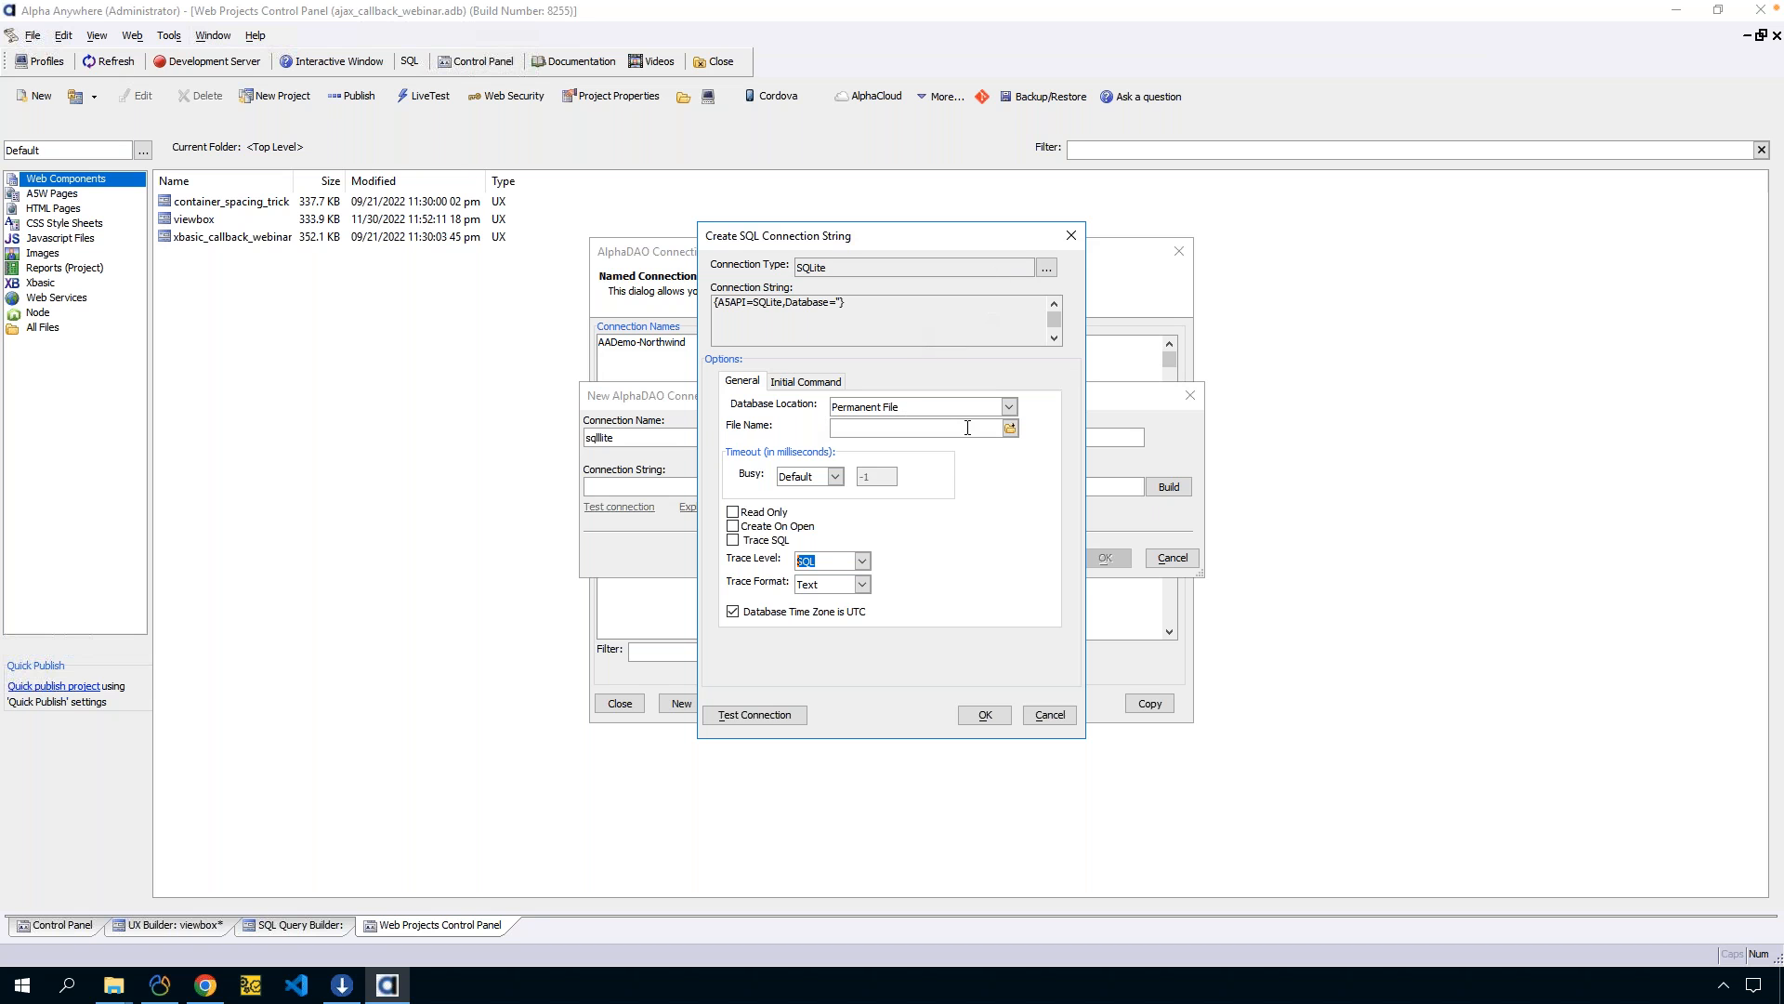
# List all file types on the Desktop and set my_test_database as the SQLite connection's database file.
pyautogui.click(1010, 428)
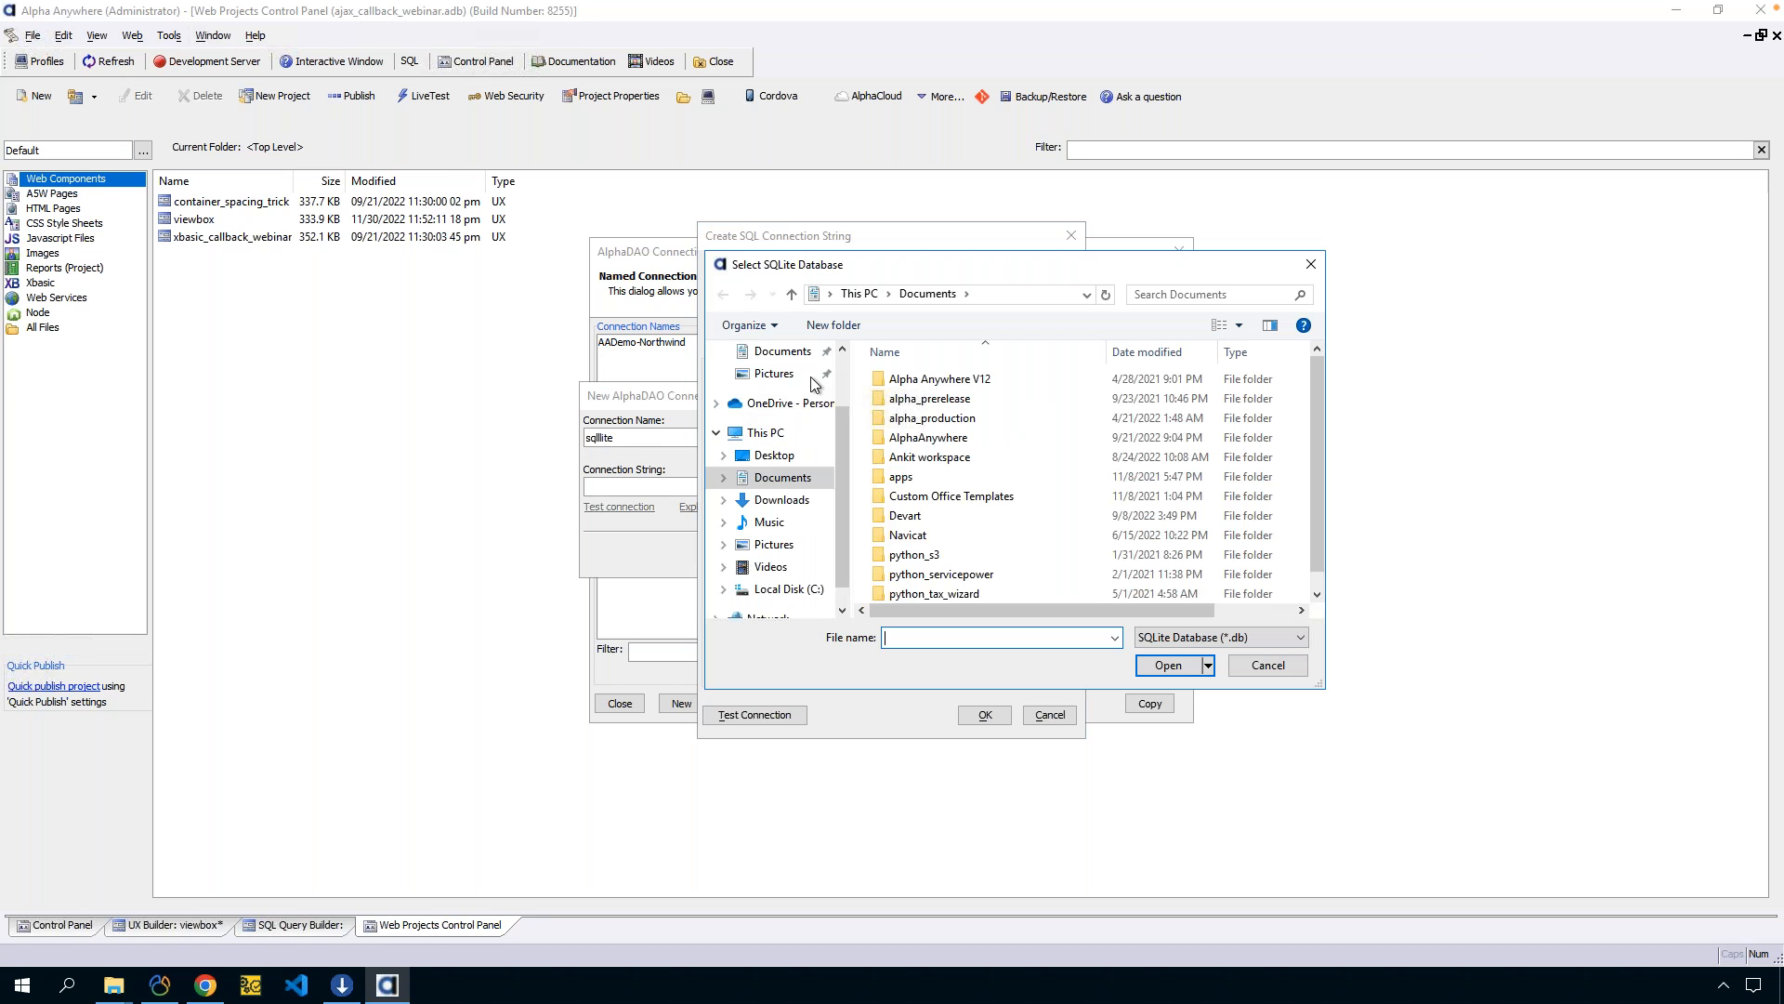
pyautogui.click(779, 454)
pyautogui.click(980, 637)
pyautogui.click(1213, 636)
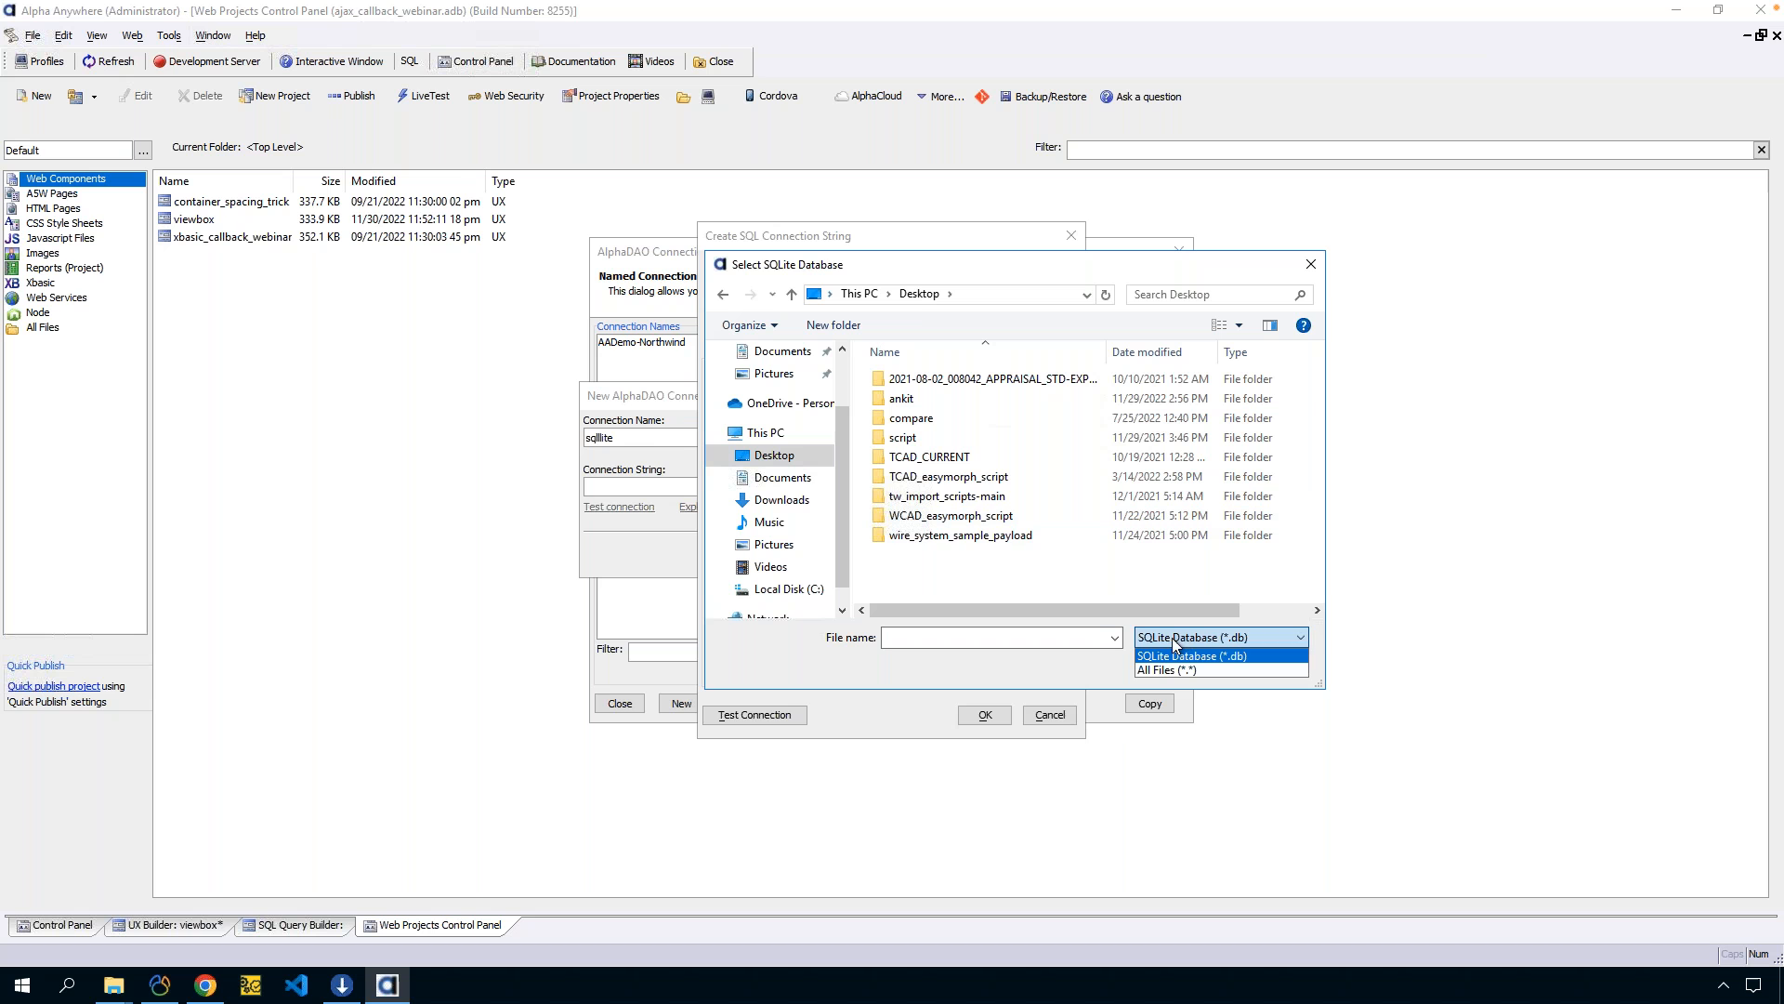
pyautogui.click(1198, 671)
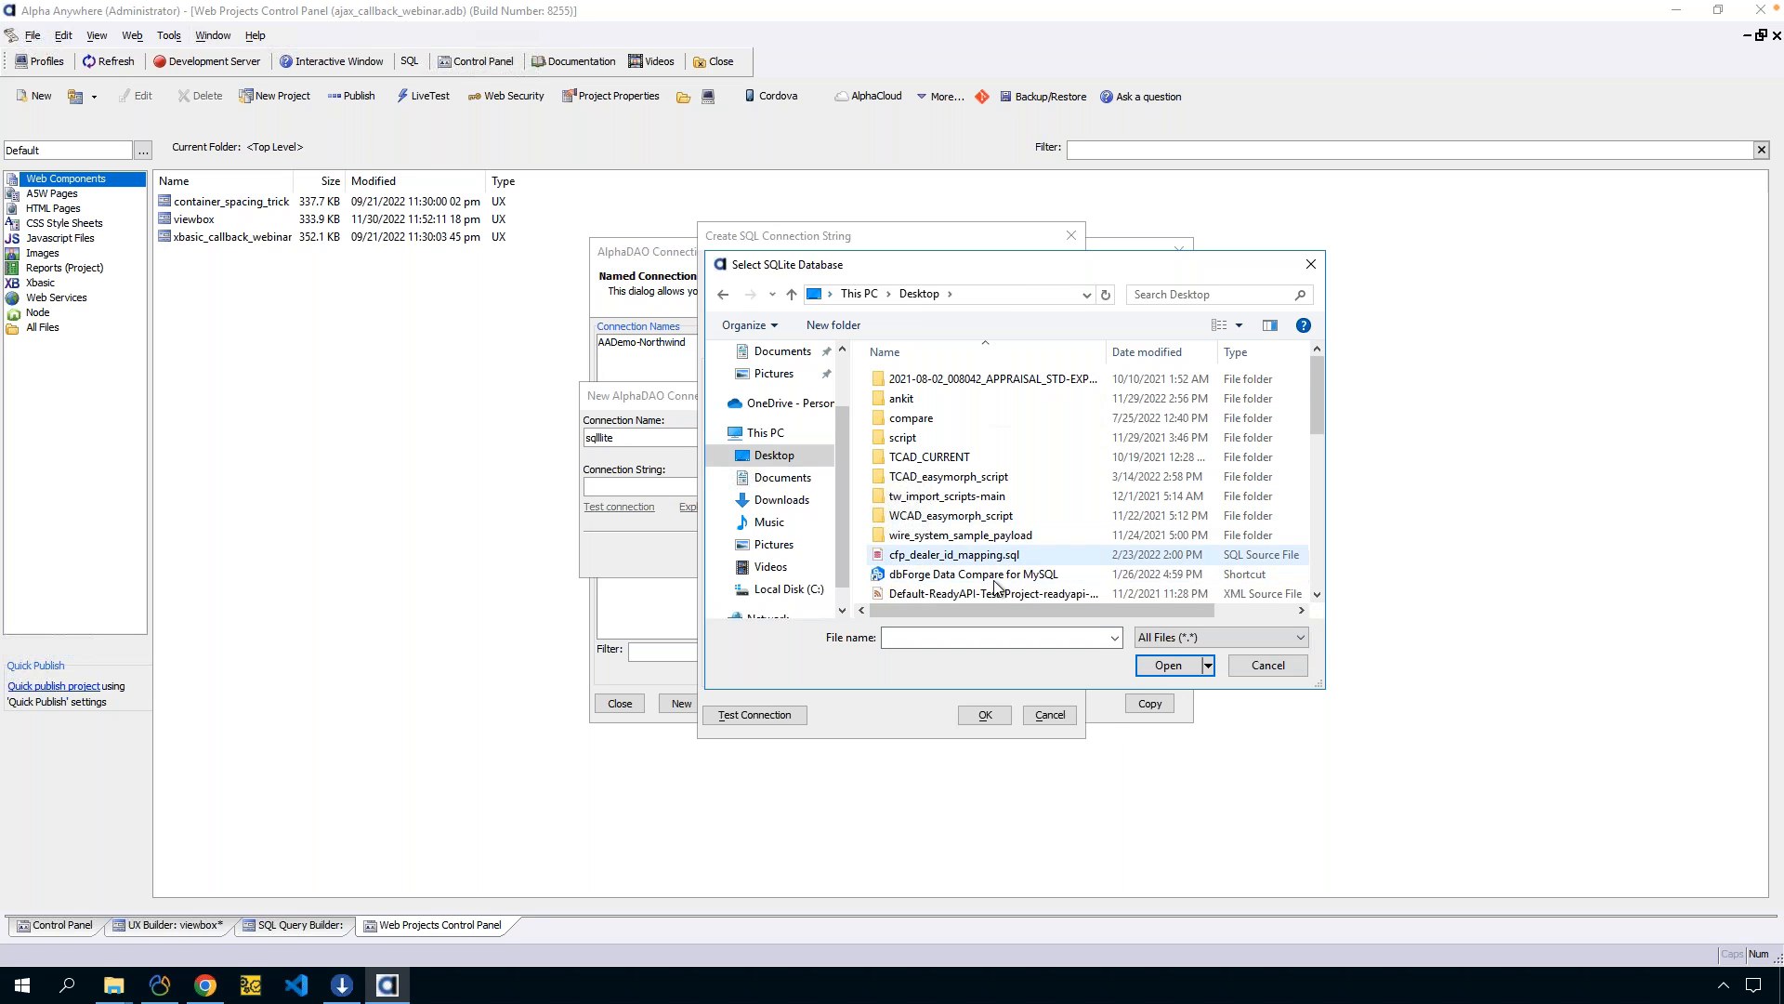
pyautogui.scroll(-5, 932, 526)
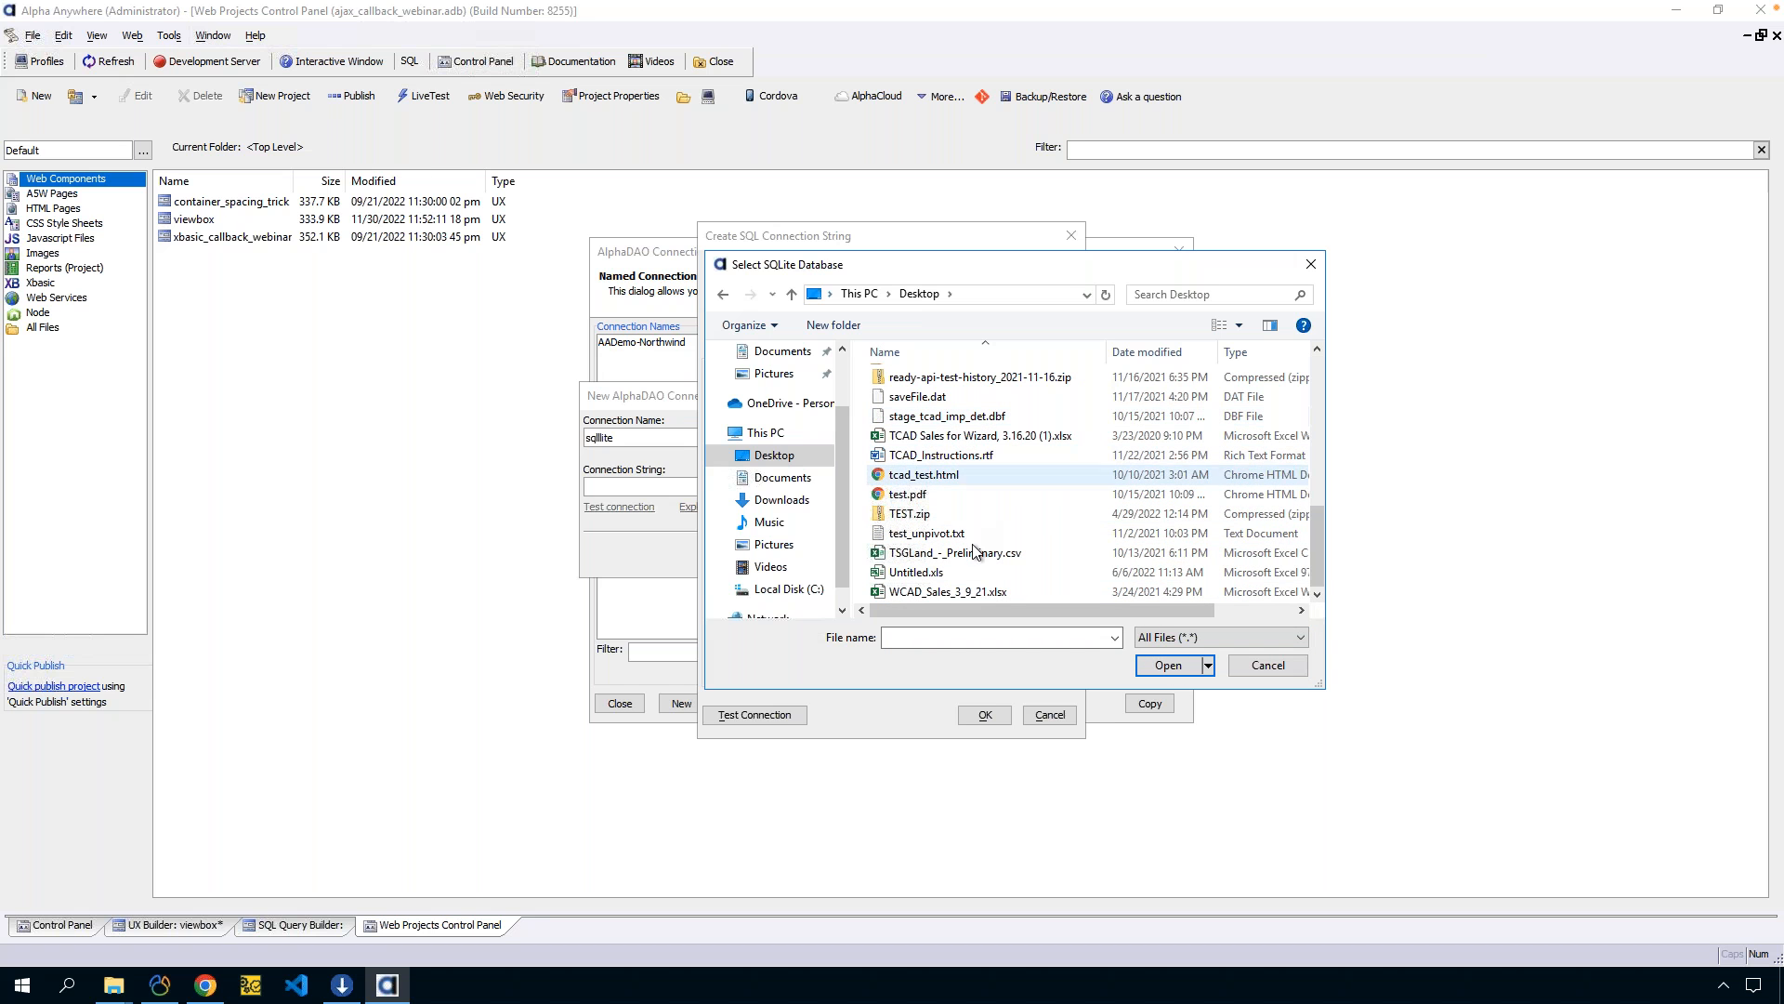
pyautogui.scroll(2, 1319, 510)
pyautogui.scroll(2, 1323, 502)
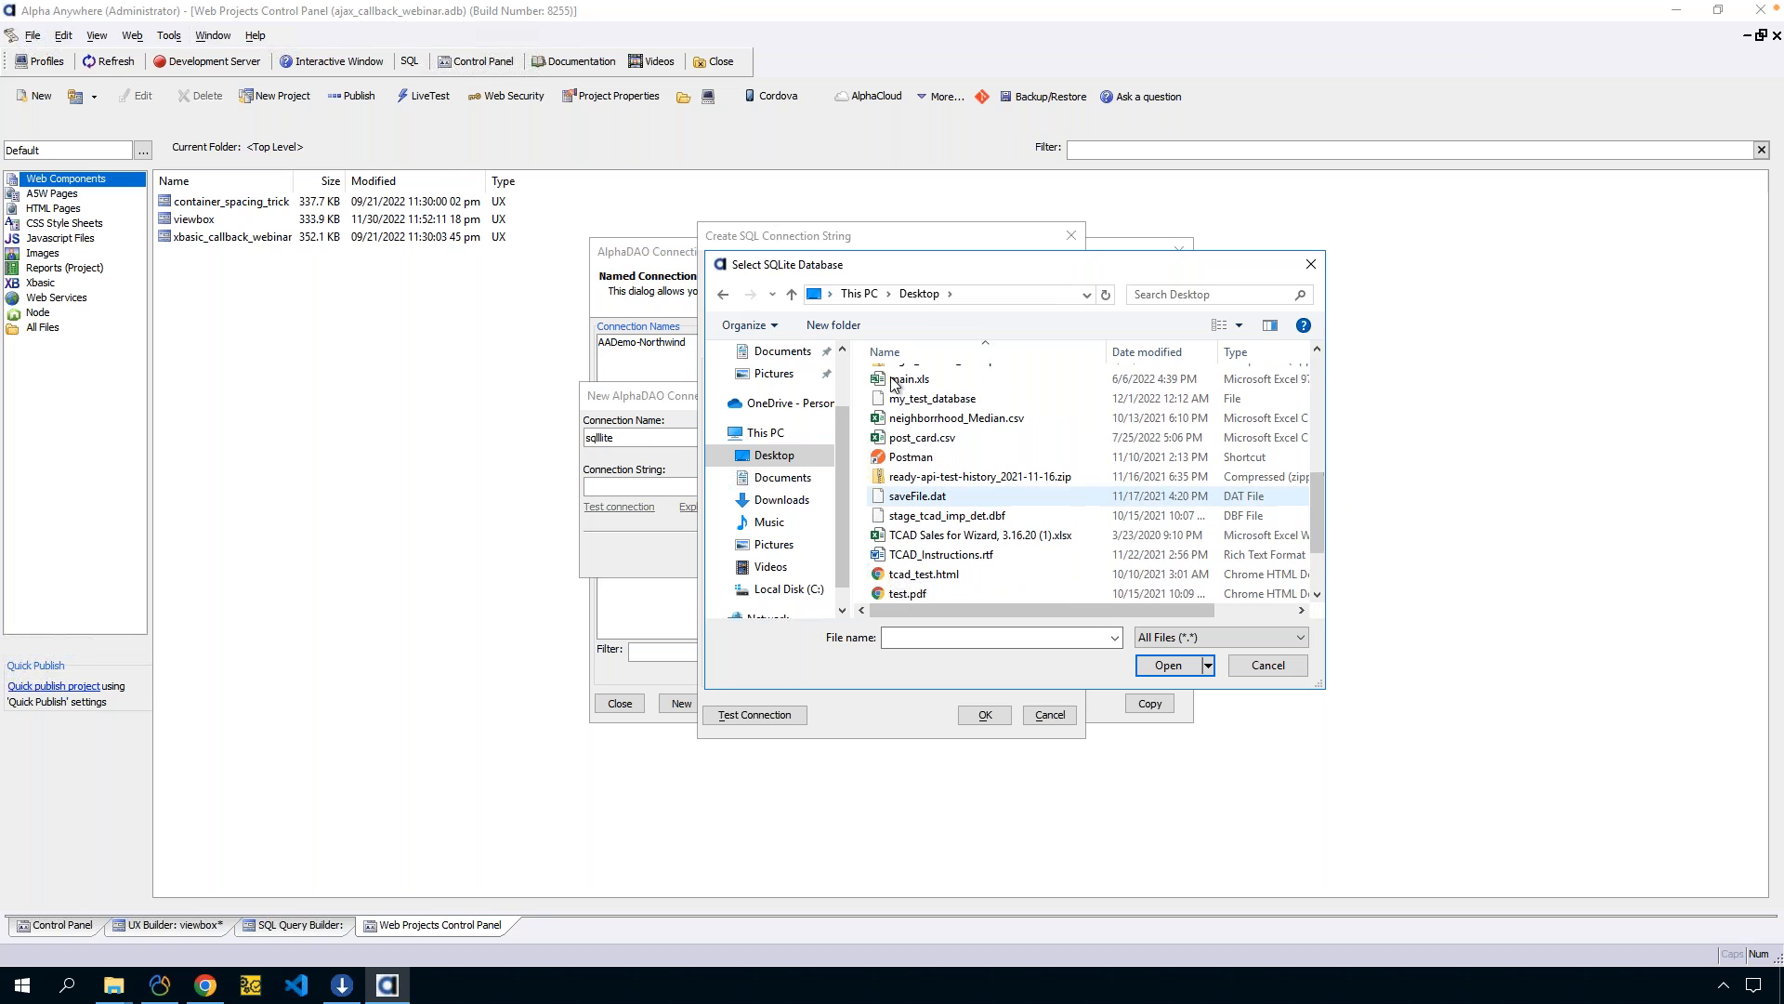
pyautogui.doubleClick(967, 403)
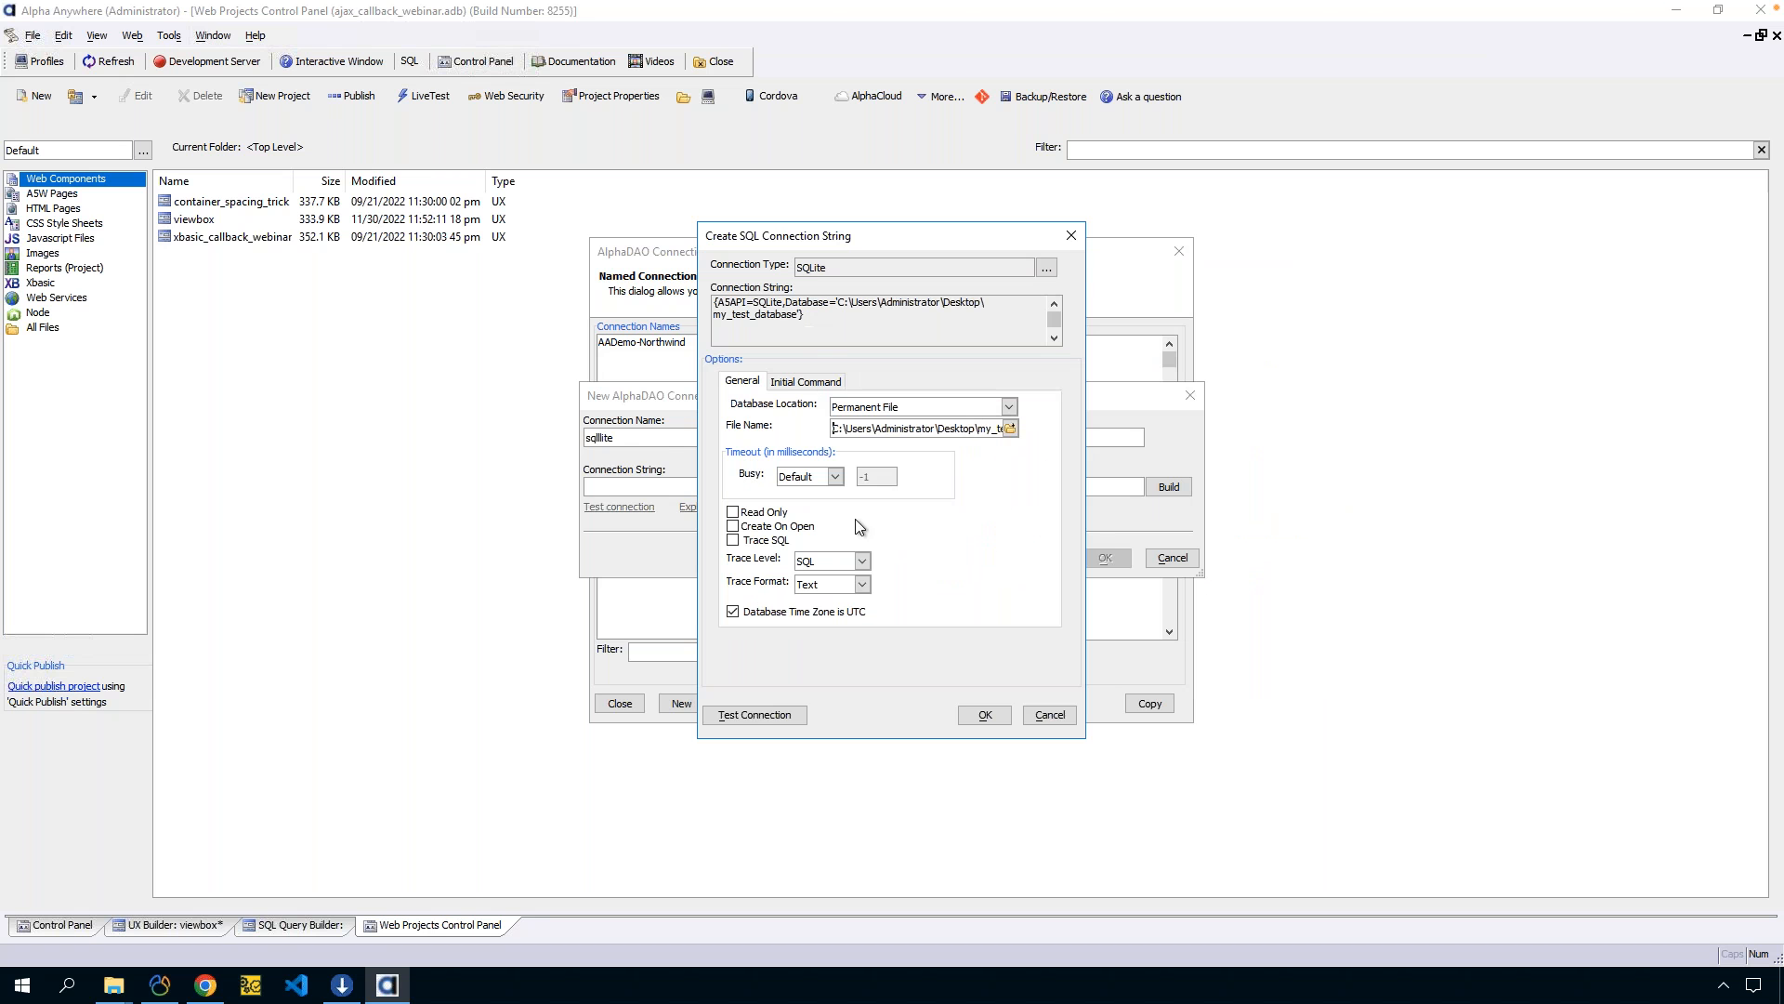
# Test the SQLite connection, save it as a named connection string, and close the connections list.
pyautogui.click(783, 716)
pyautogui.press('Return')
pyautogui.click(983, 715)
pyautogui.click(1096, 560)
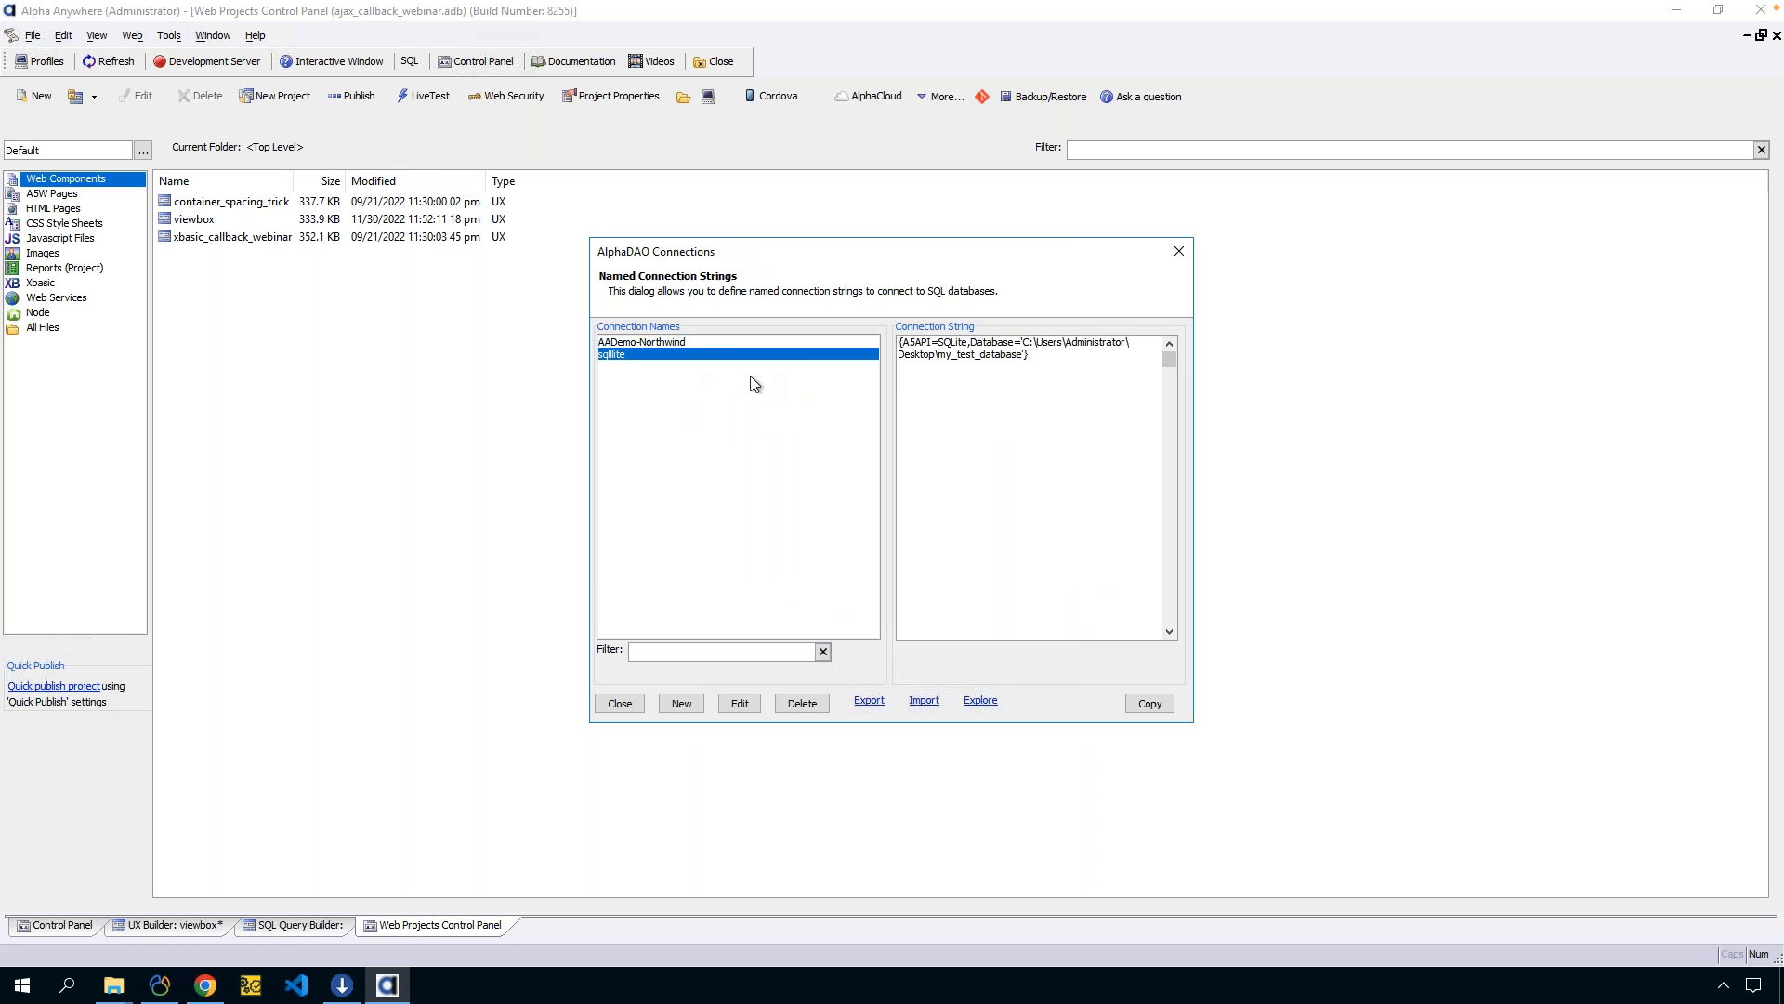
pyautogui.click(620, 703)
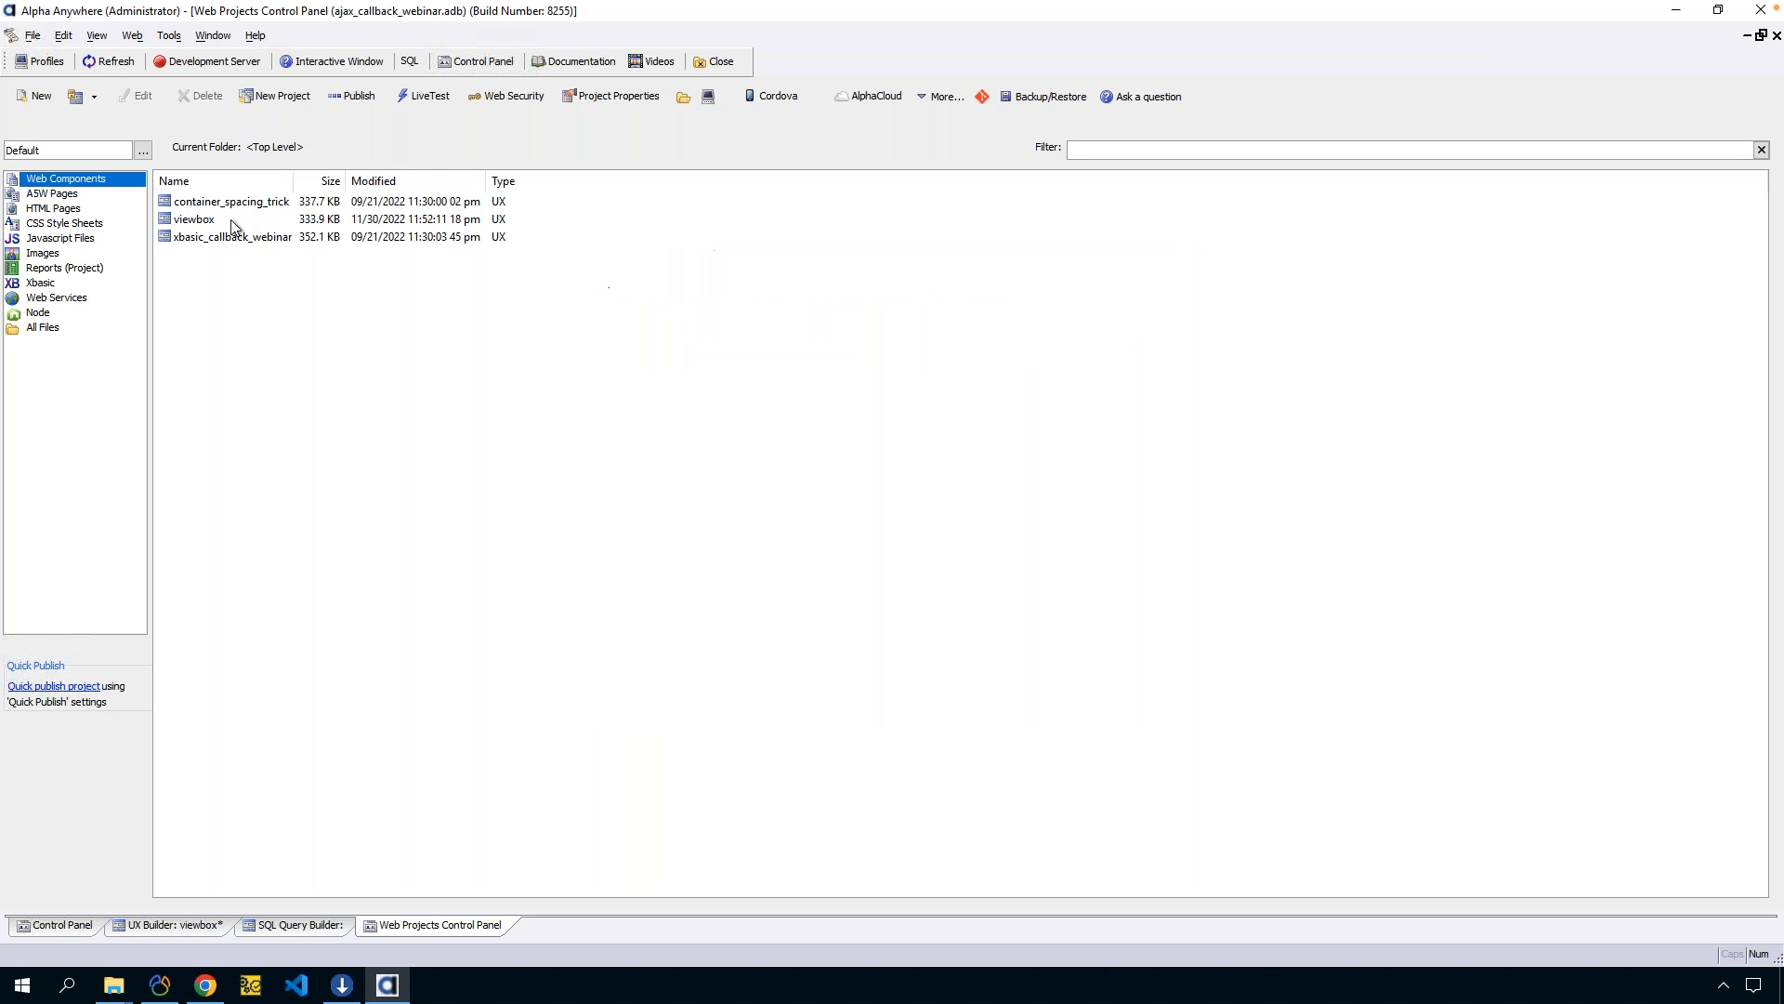
# Open the Database Explorer and add the sqllite named connection to it.
pyautogui.click(169, 37)
pyautogui.click(173, 58)
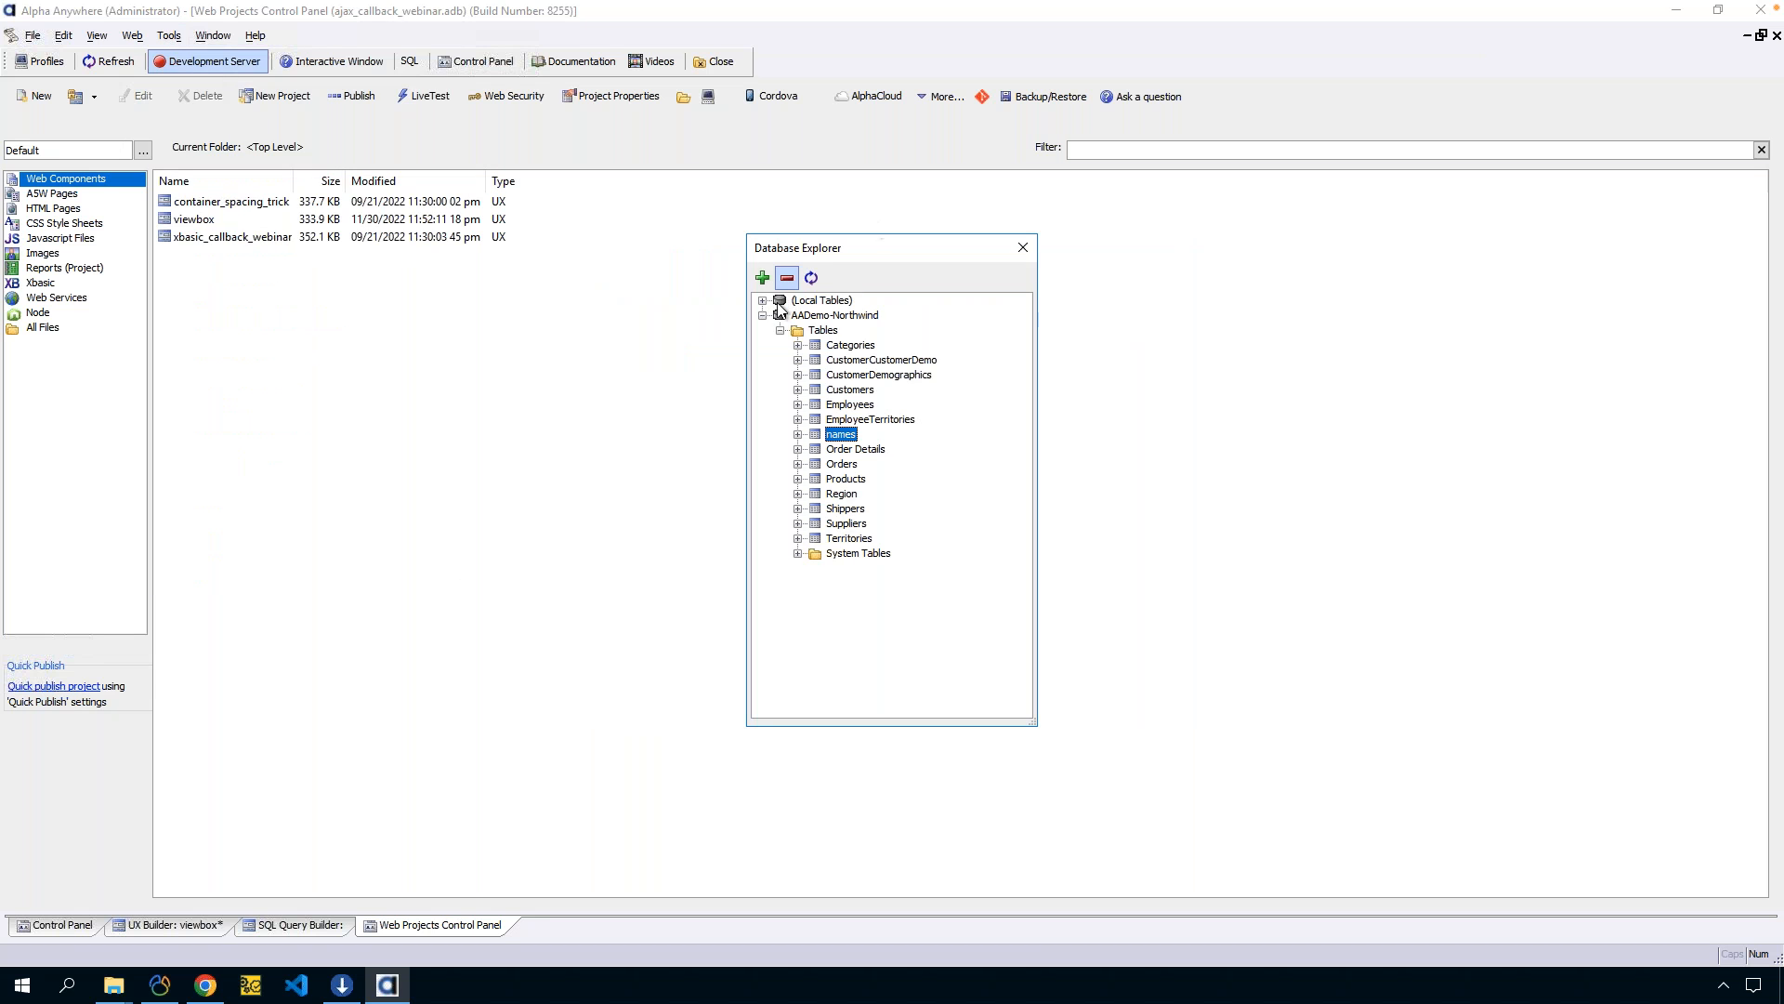
pyautogui.click(762, 277)
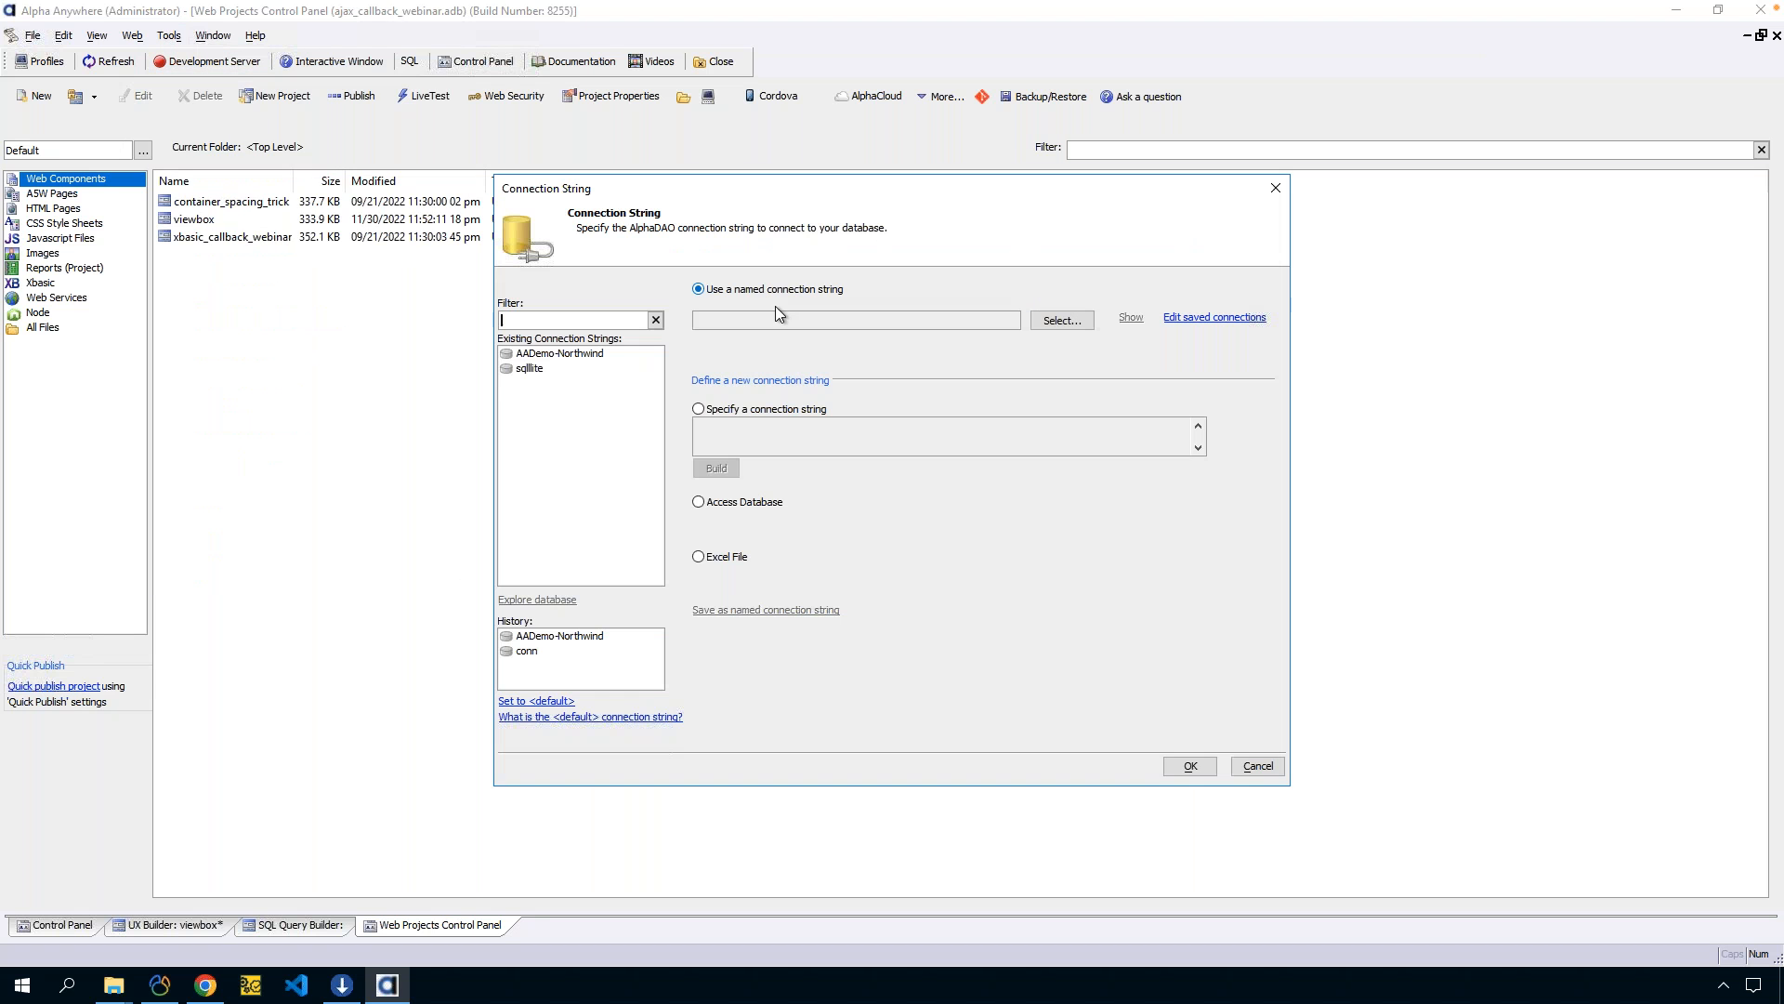
pyautogui.click(555, 372)
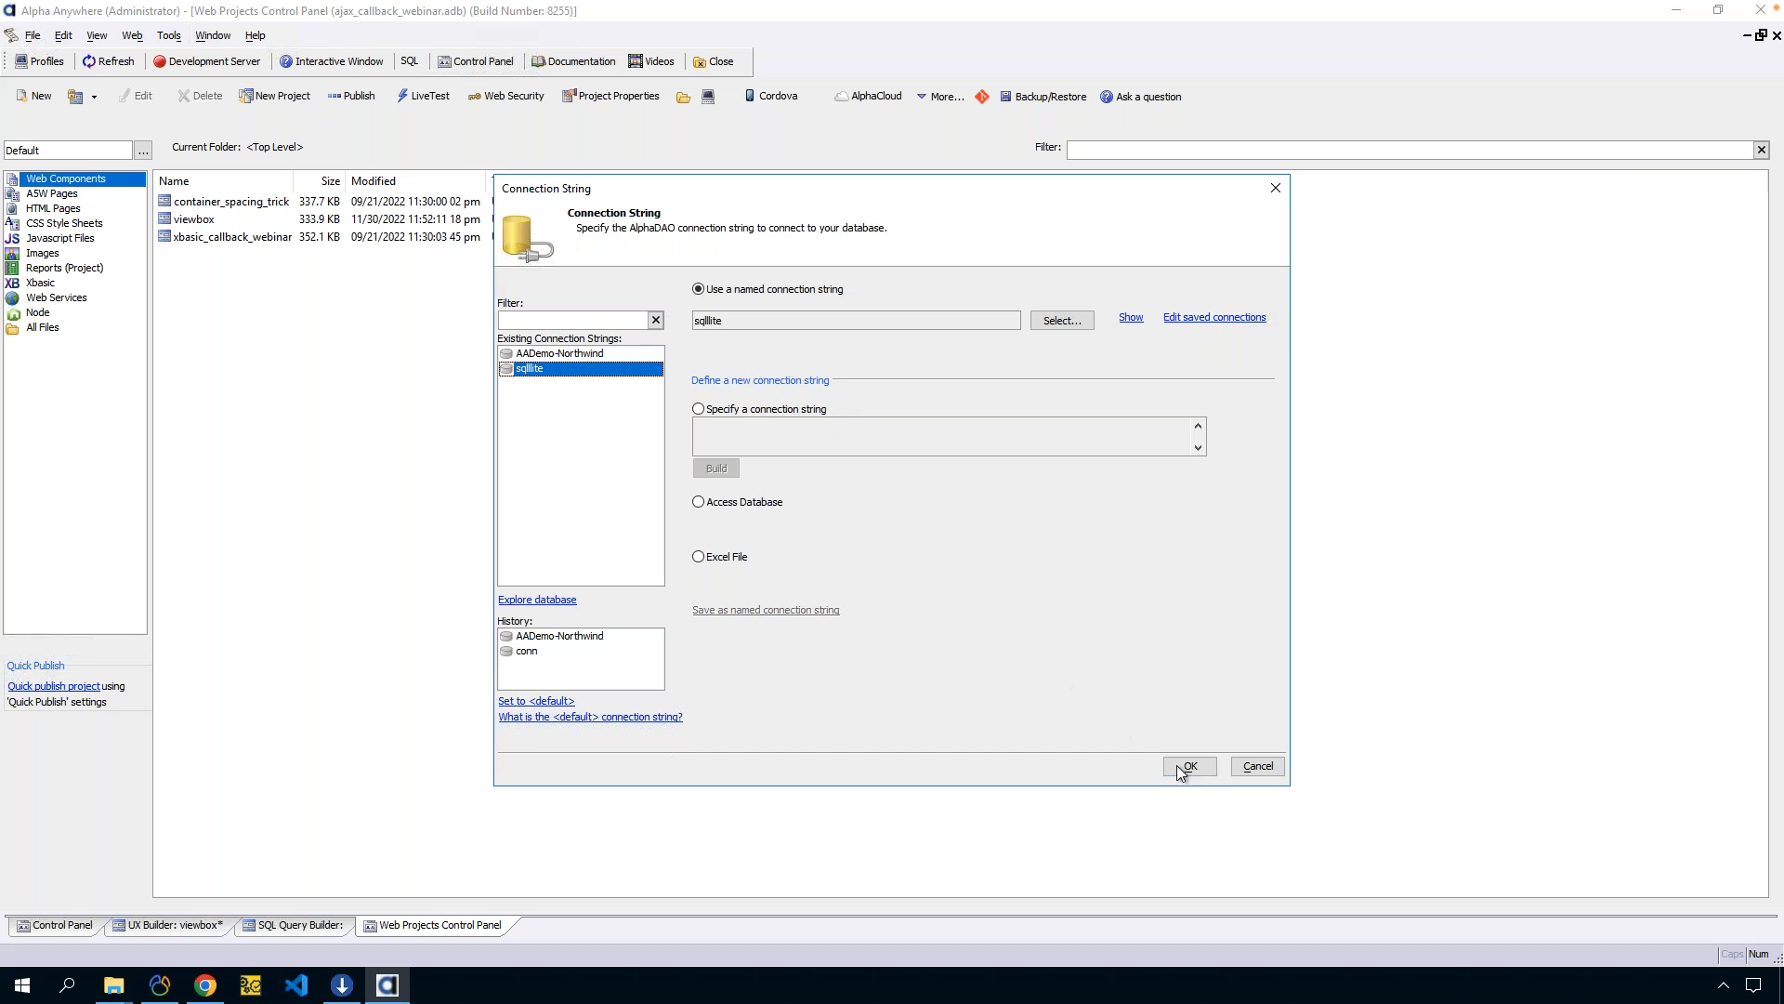
pyautogui.press('Return')
# Expand the sqllite customers table's columns, preview its rows, and close the preview and the Database Explorer.
pyautogui.click(762, 330)
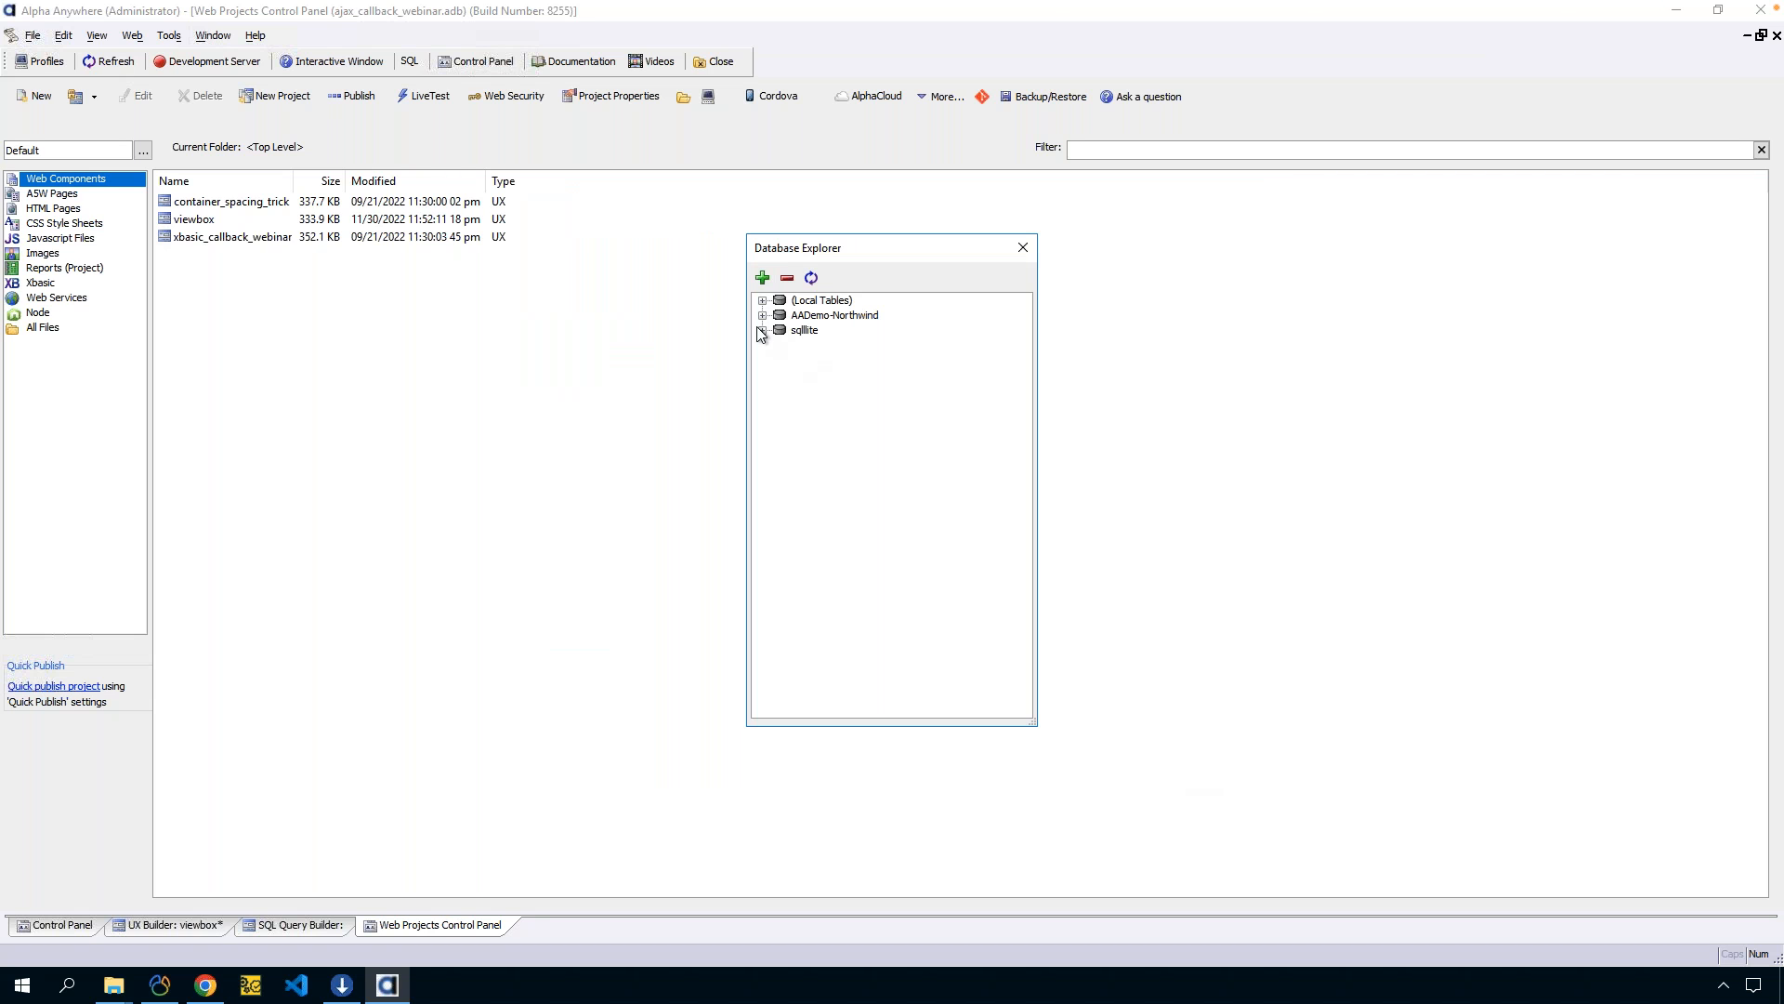
pyautogui.click(780, 345)
pyautogui.click(797, 360)
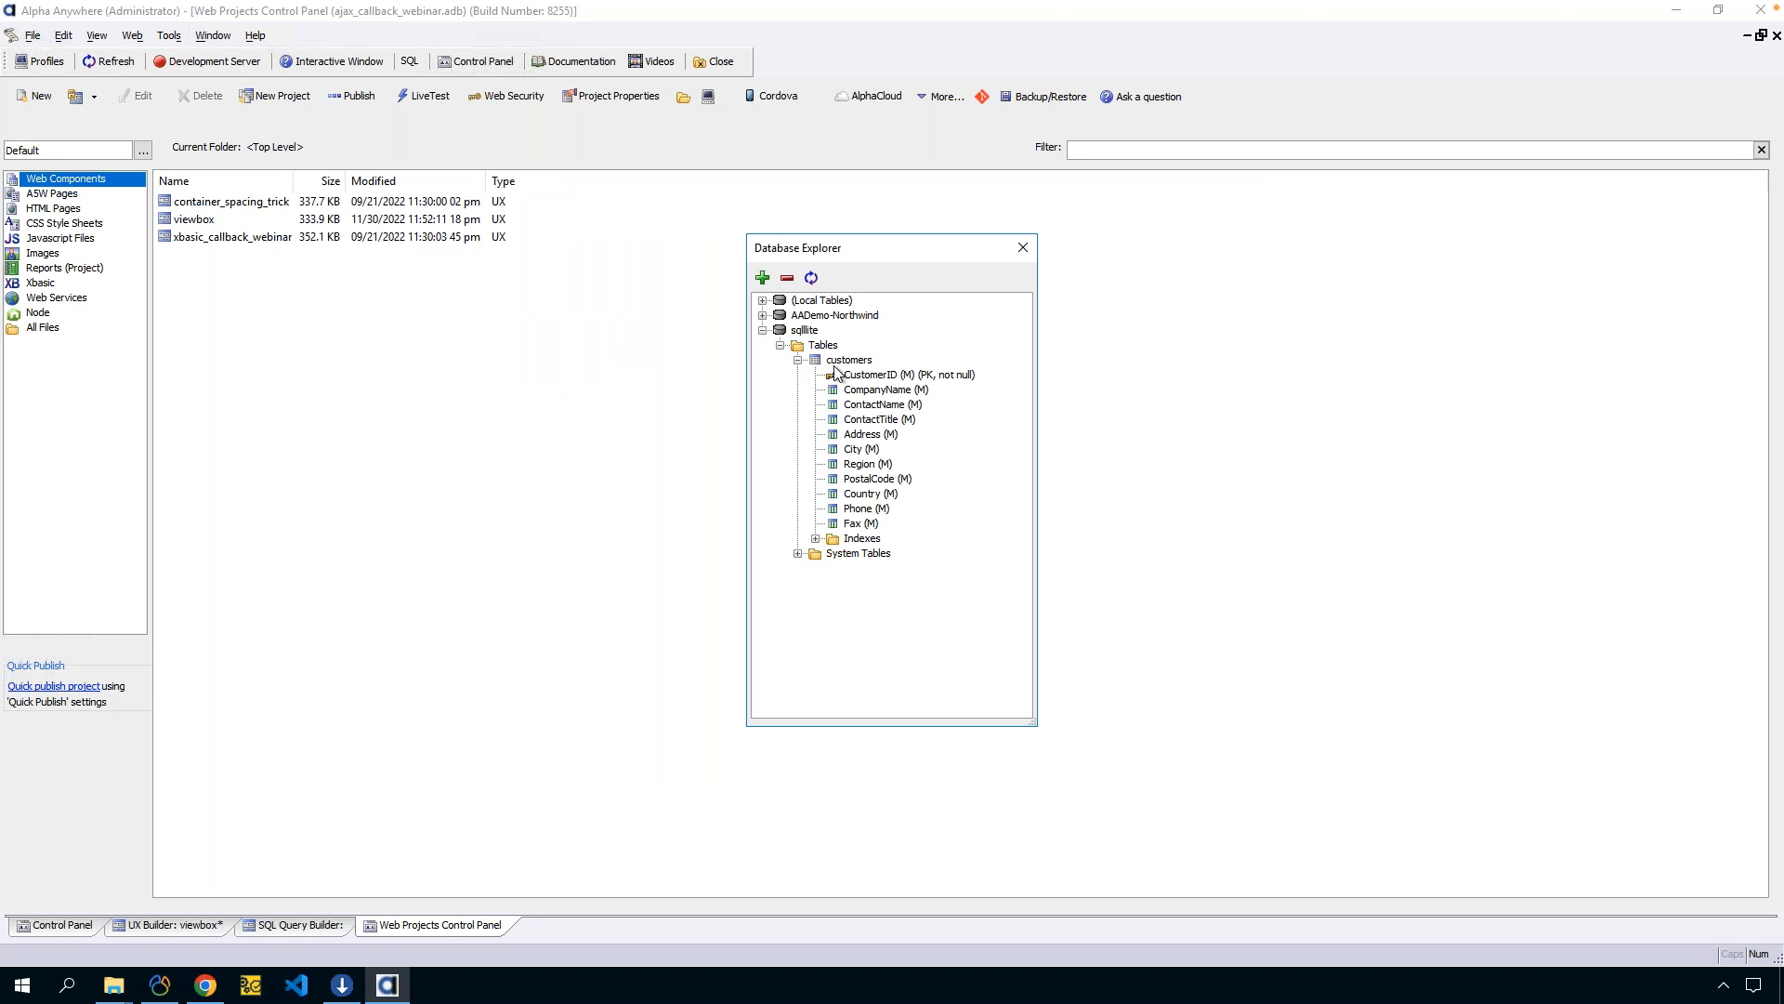
pyautogui.click(850, 361)
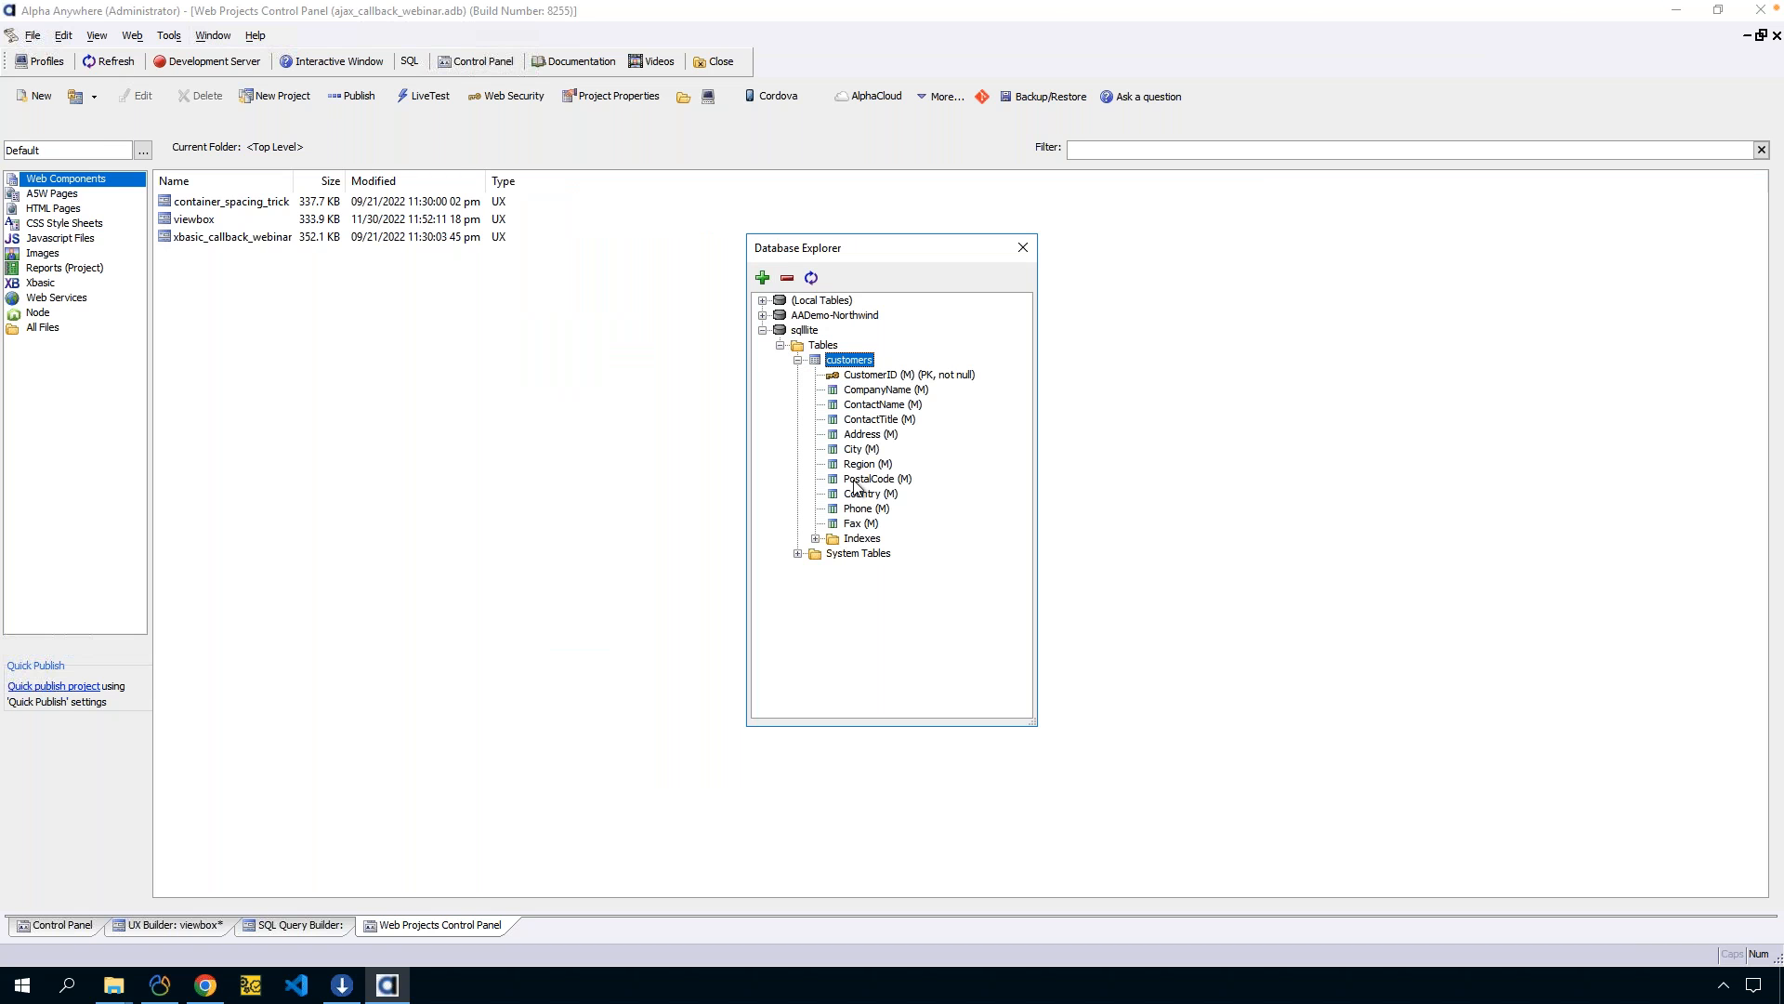
pyautogui.rightClick(867, 362)
pyautogui.click(948, 449)
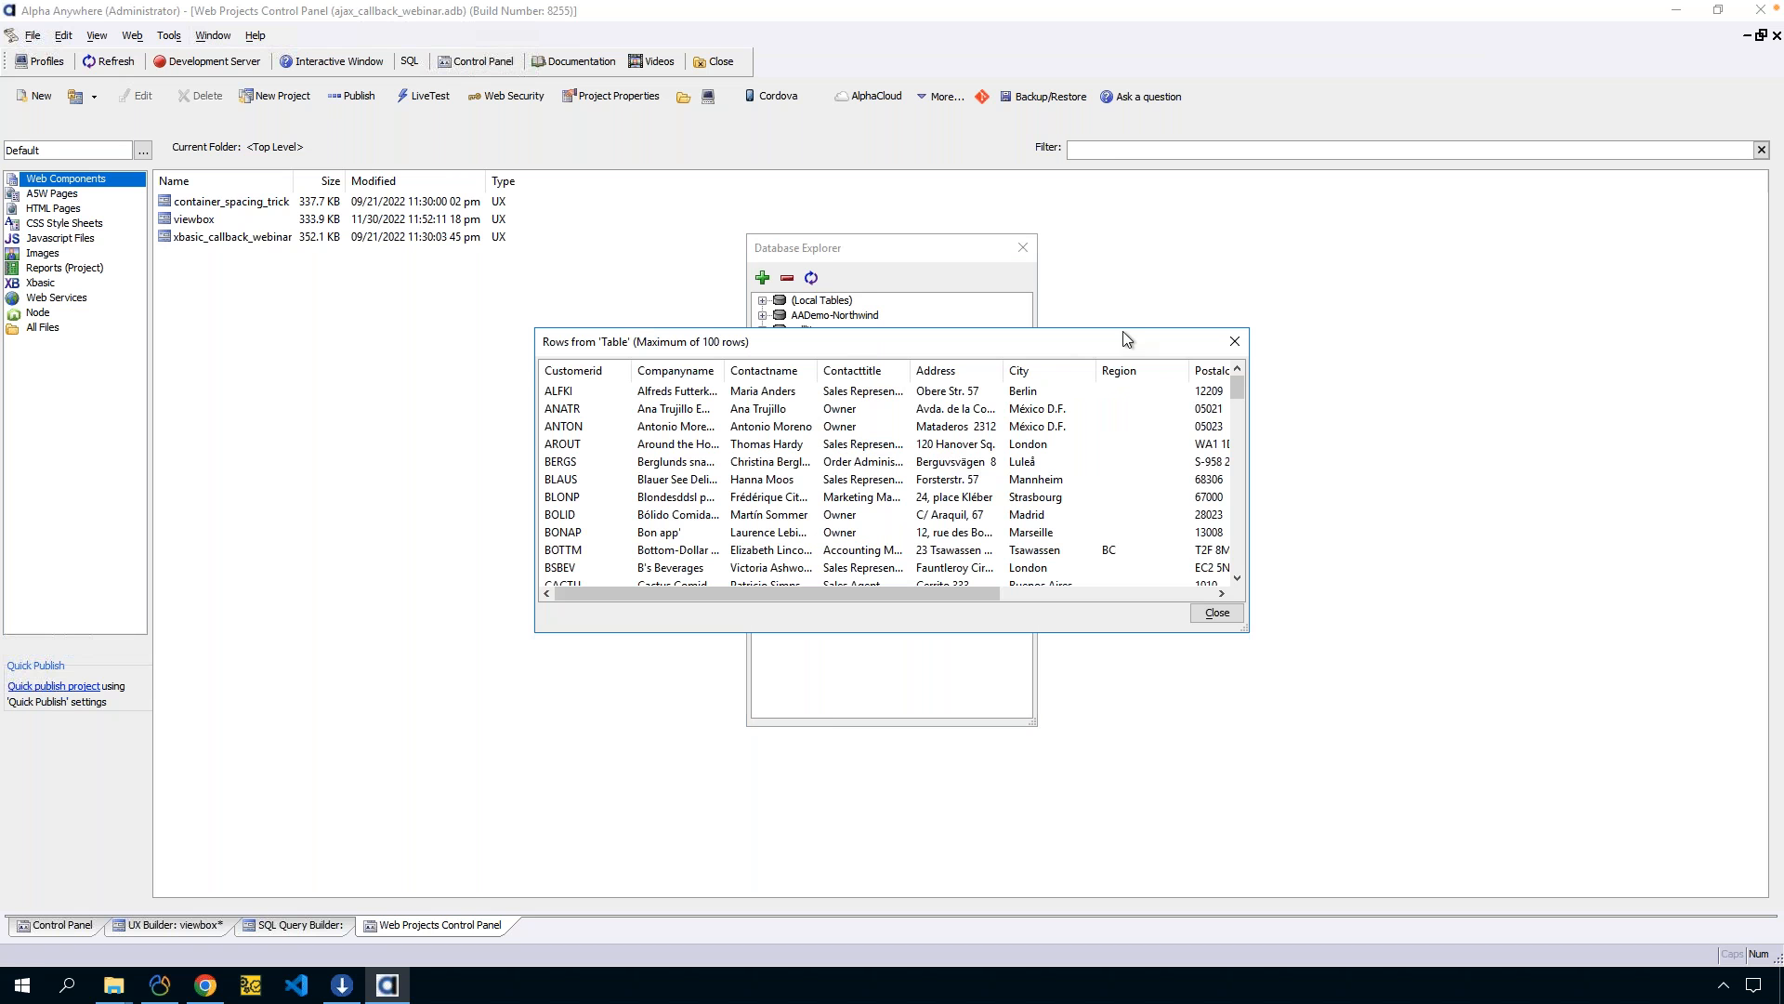
pyautogui.moveTo(1213, 343); pyautogui.dragTo(1227, 399)
pyautogui.click(1248, 397)
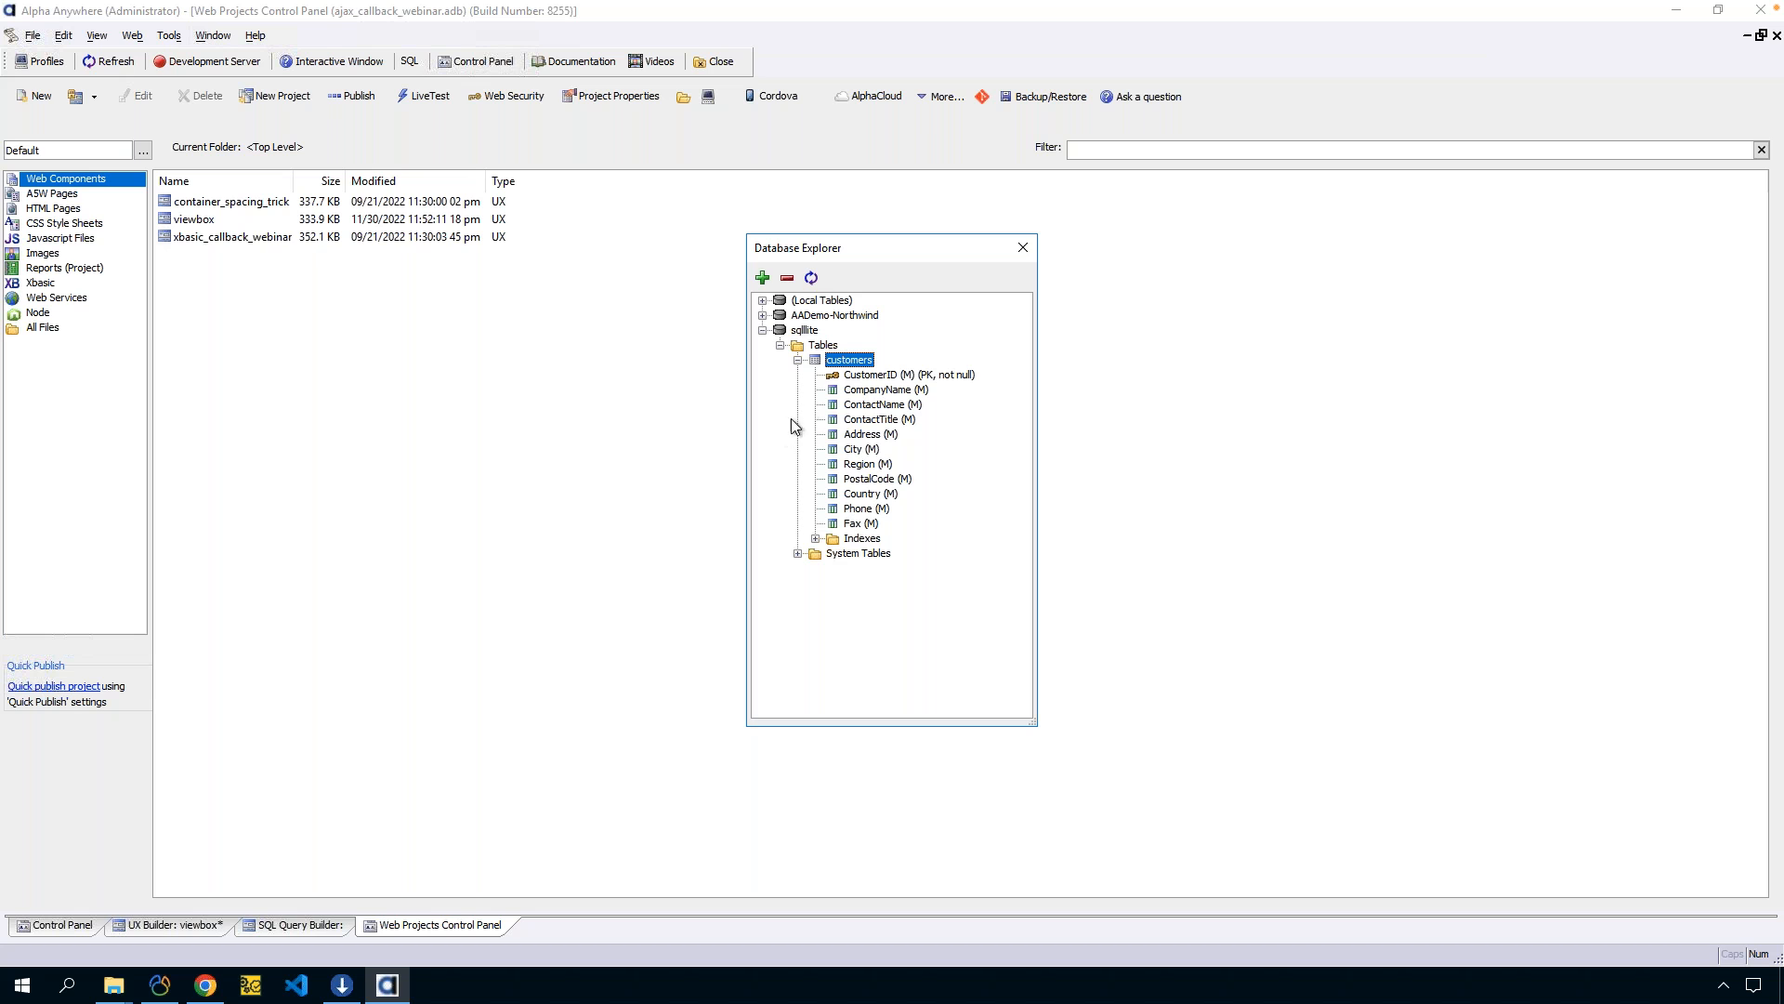
pyautogui.click(1022, 249)
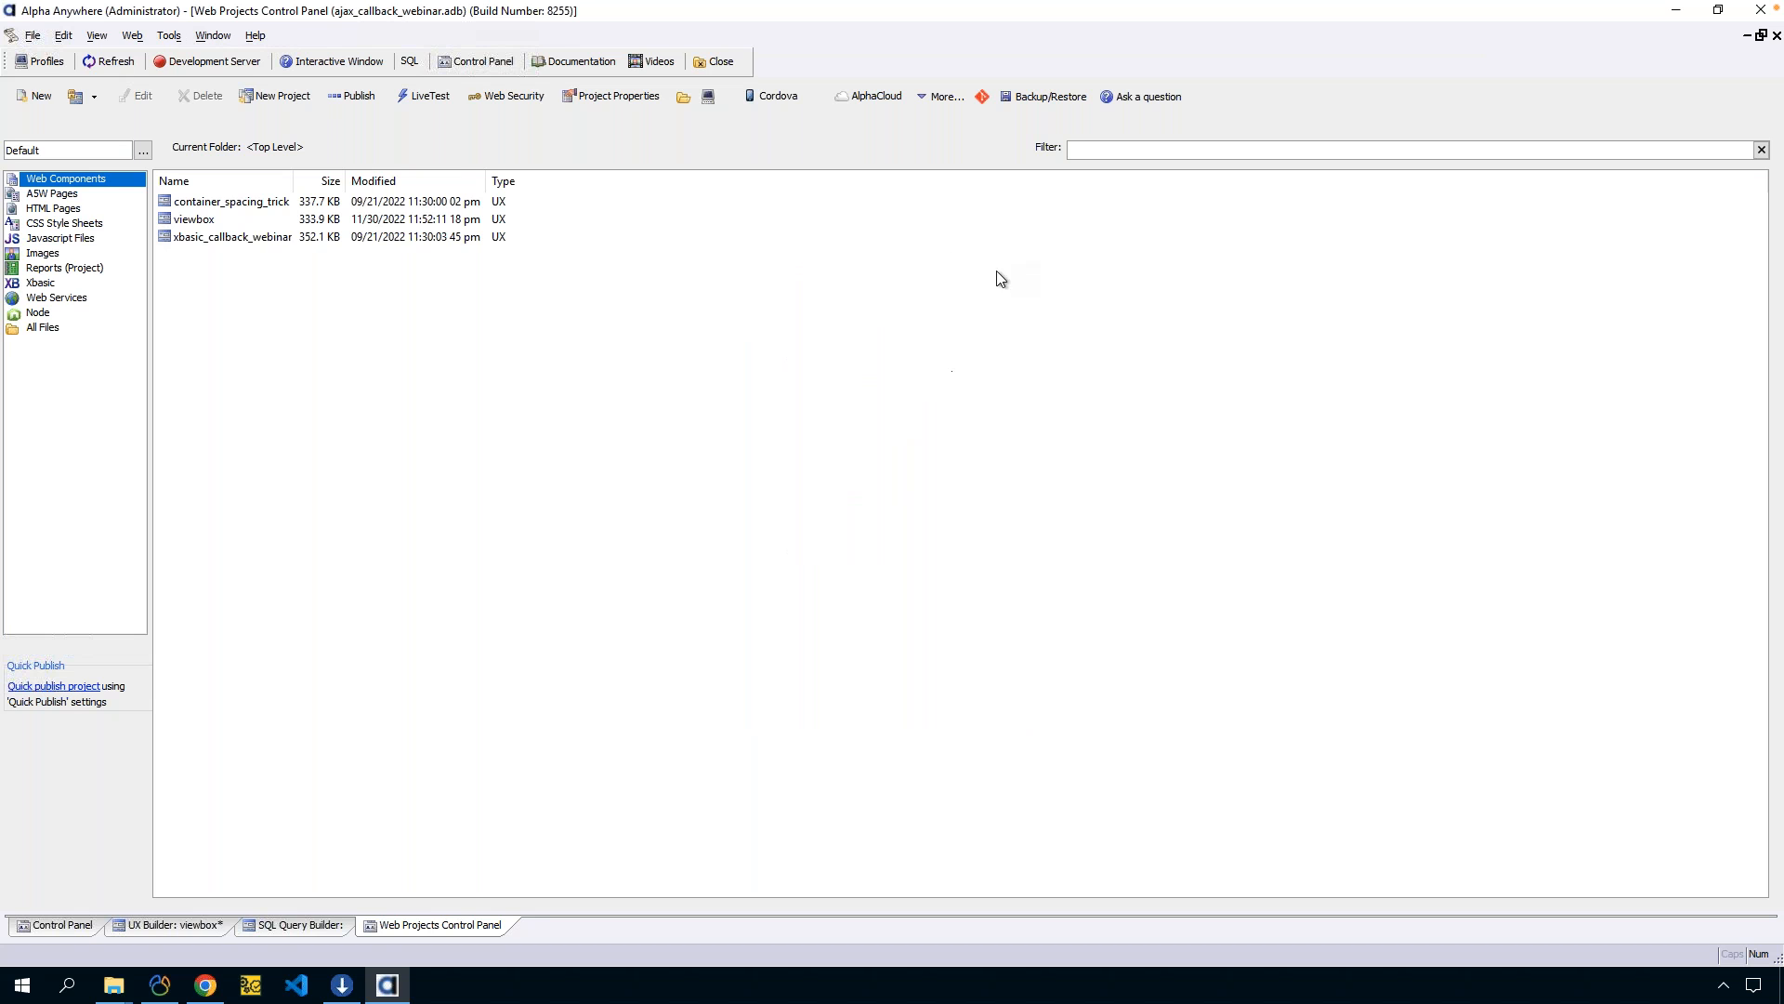
# Start an export from a database to a SQLite database with AADemo-Northwind as the source connection.
pyautogui.click(168, 35)
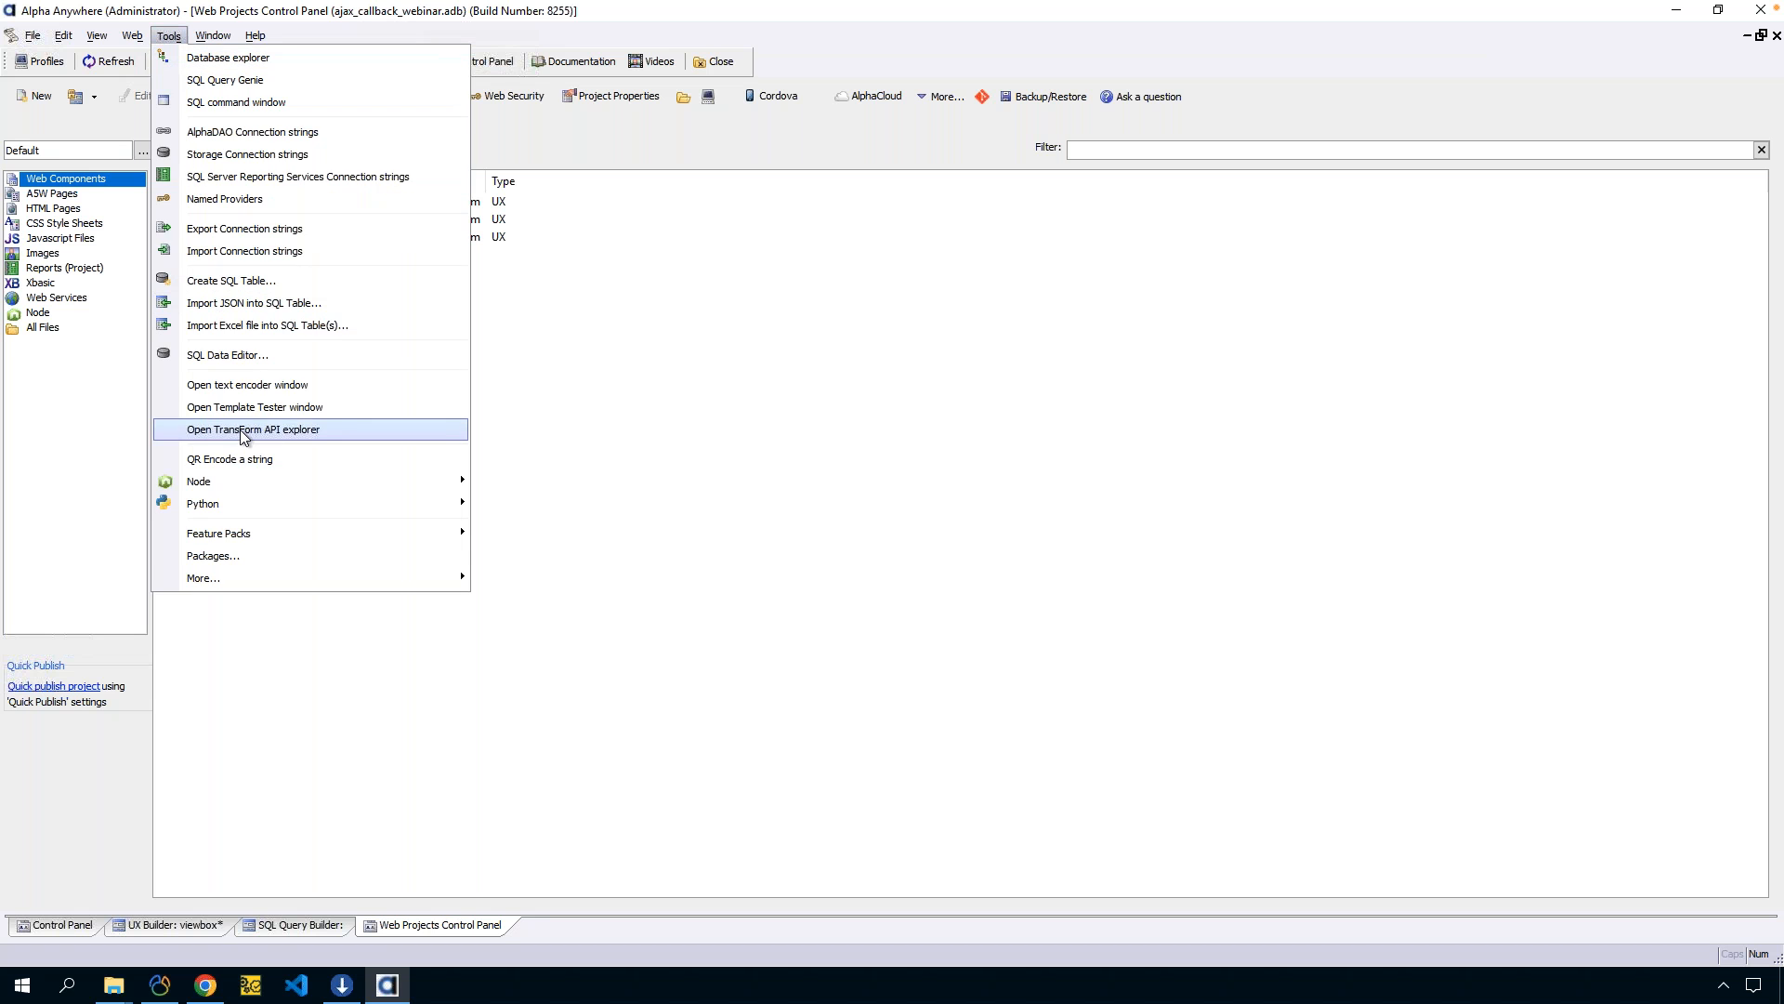
pyautogui.moveTo(255, 578)
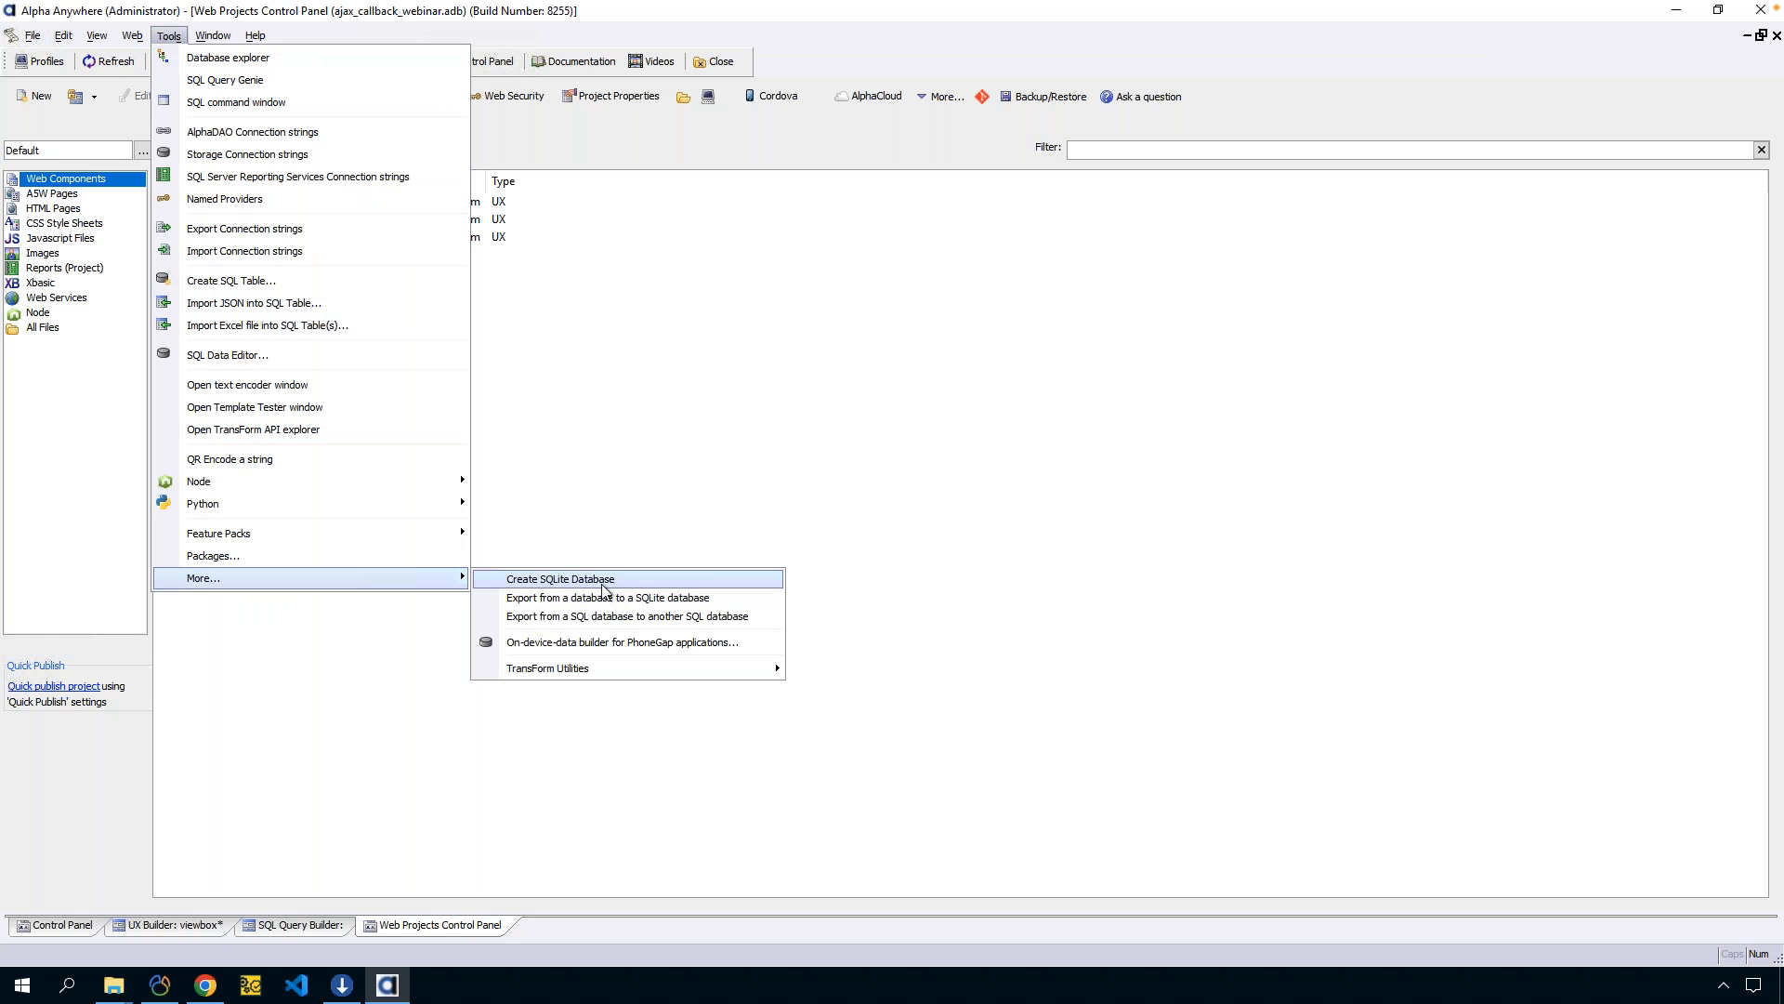
pyautogui.click(712, 598)
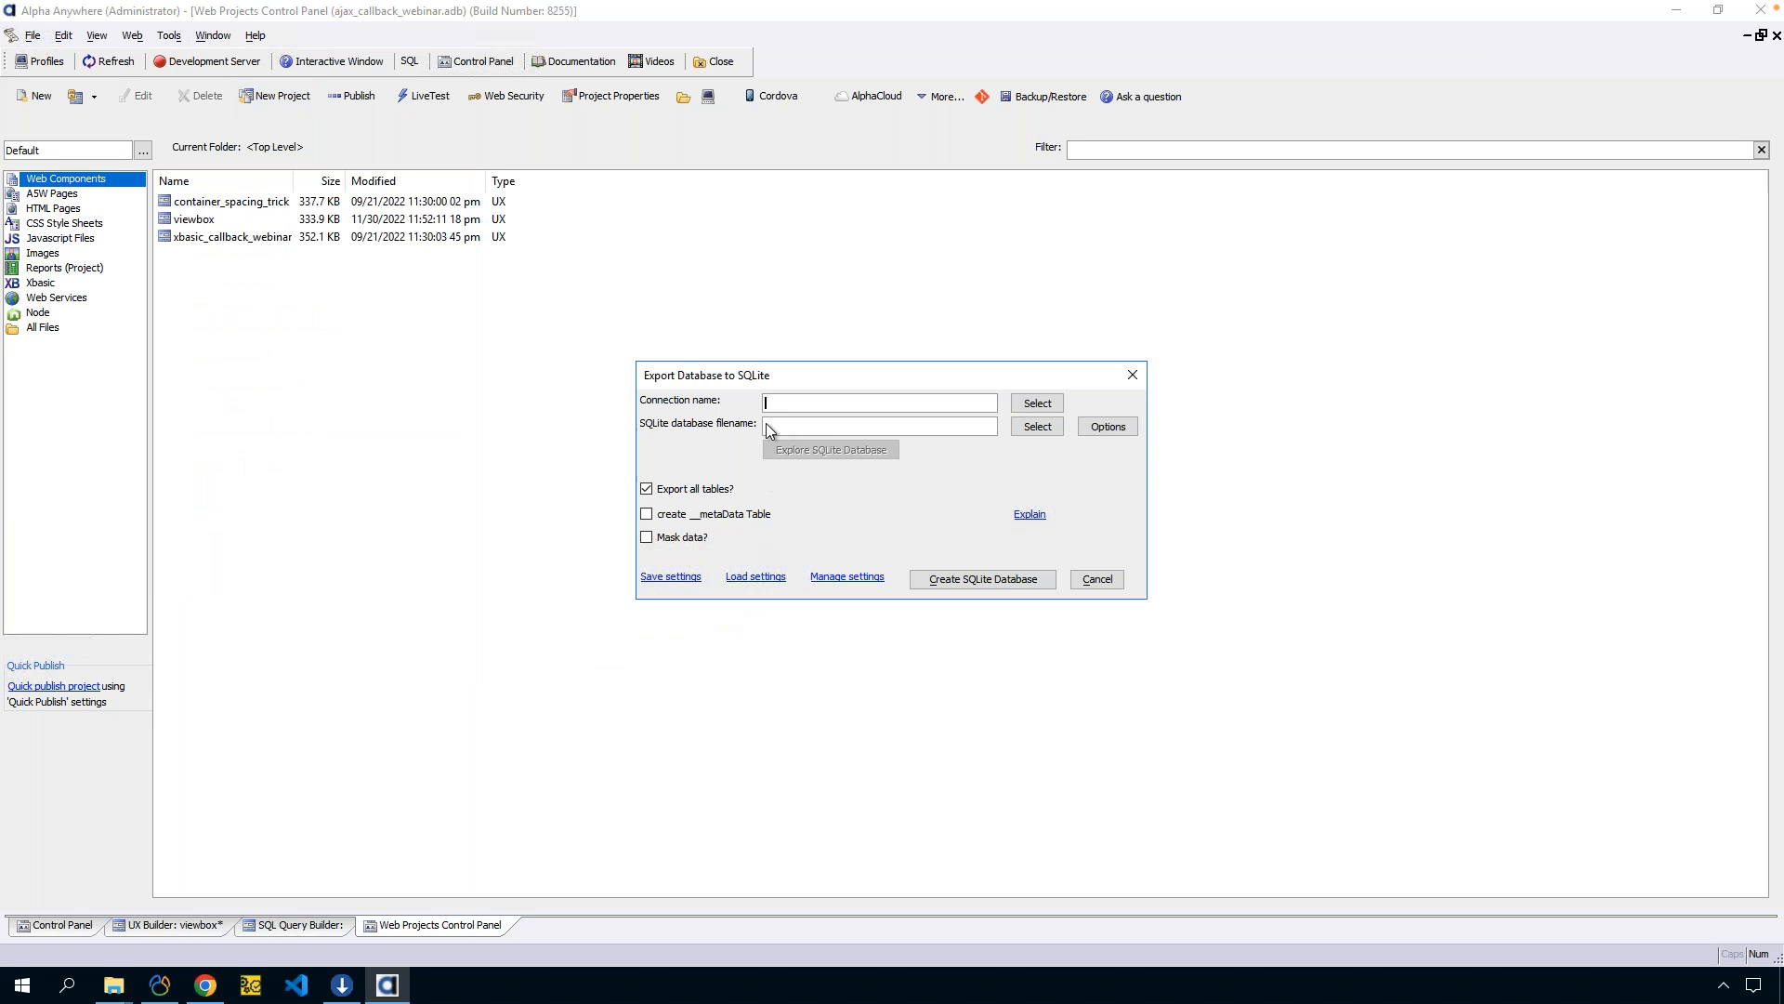
pyautogui.click(1037, 402)
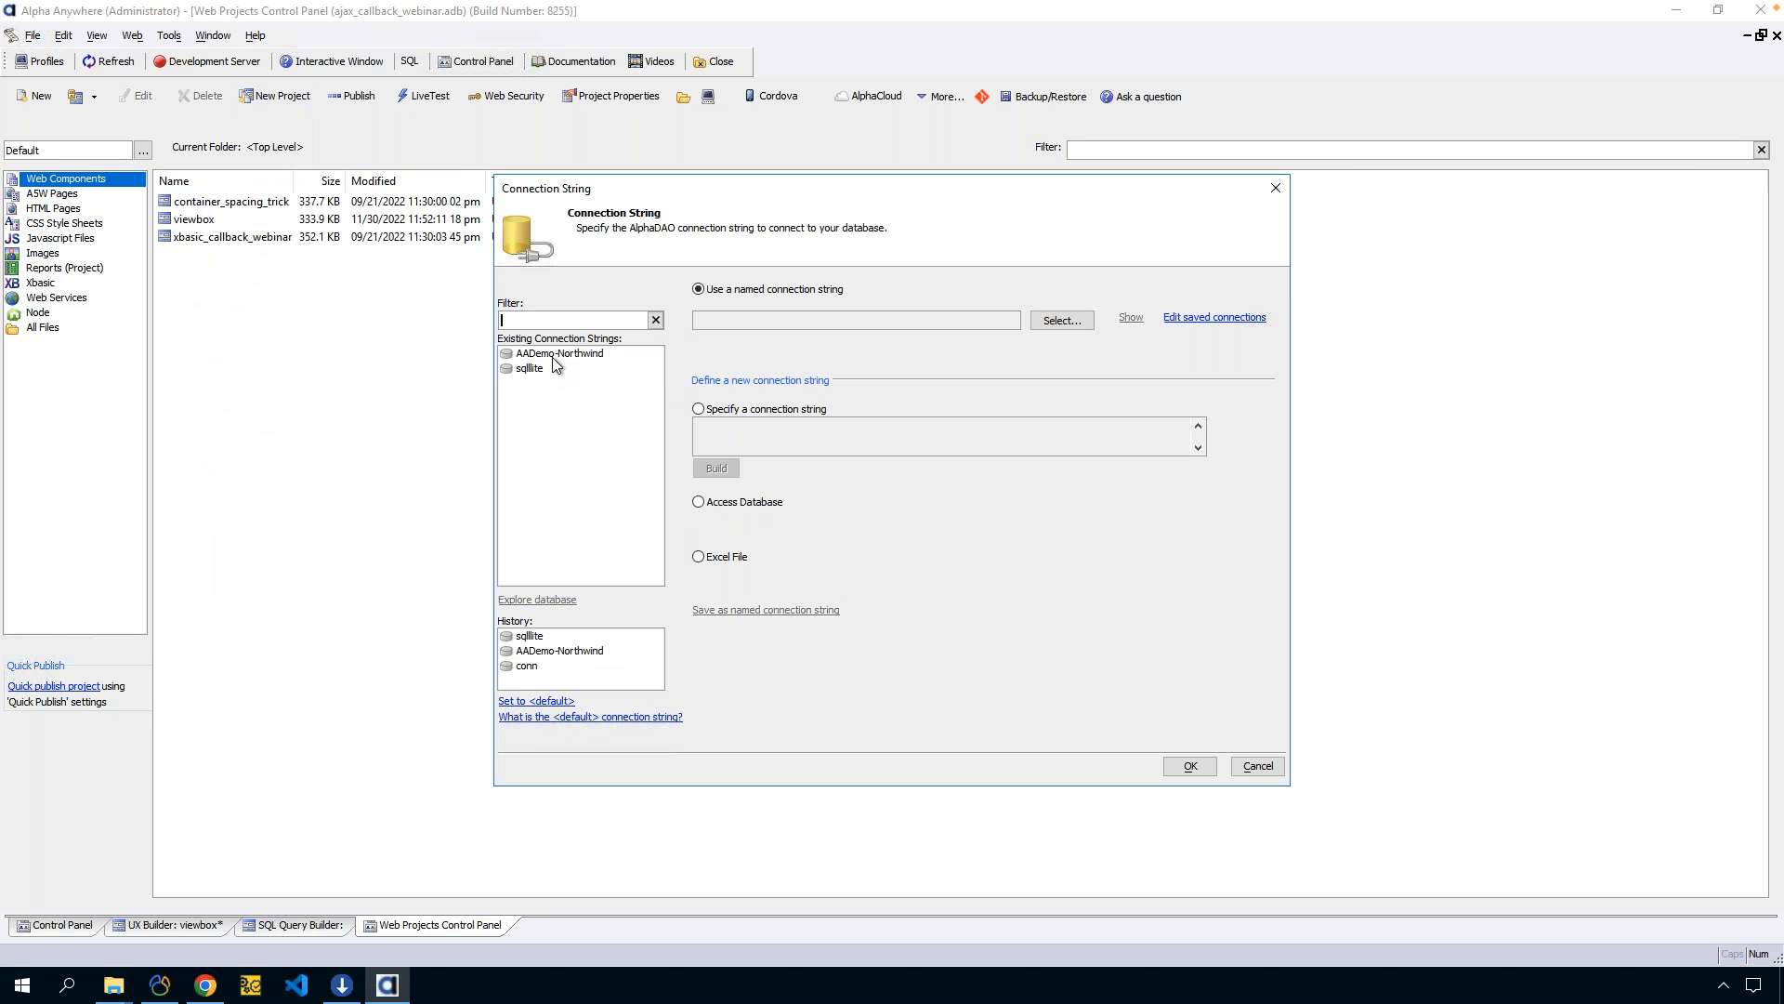
pyautogui.click(560, 353)
pyautogui.click(1186, 763)
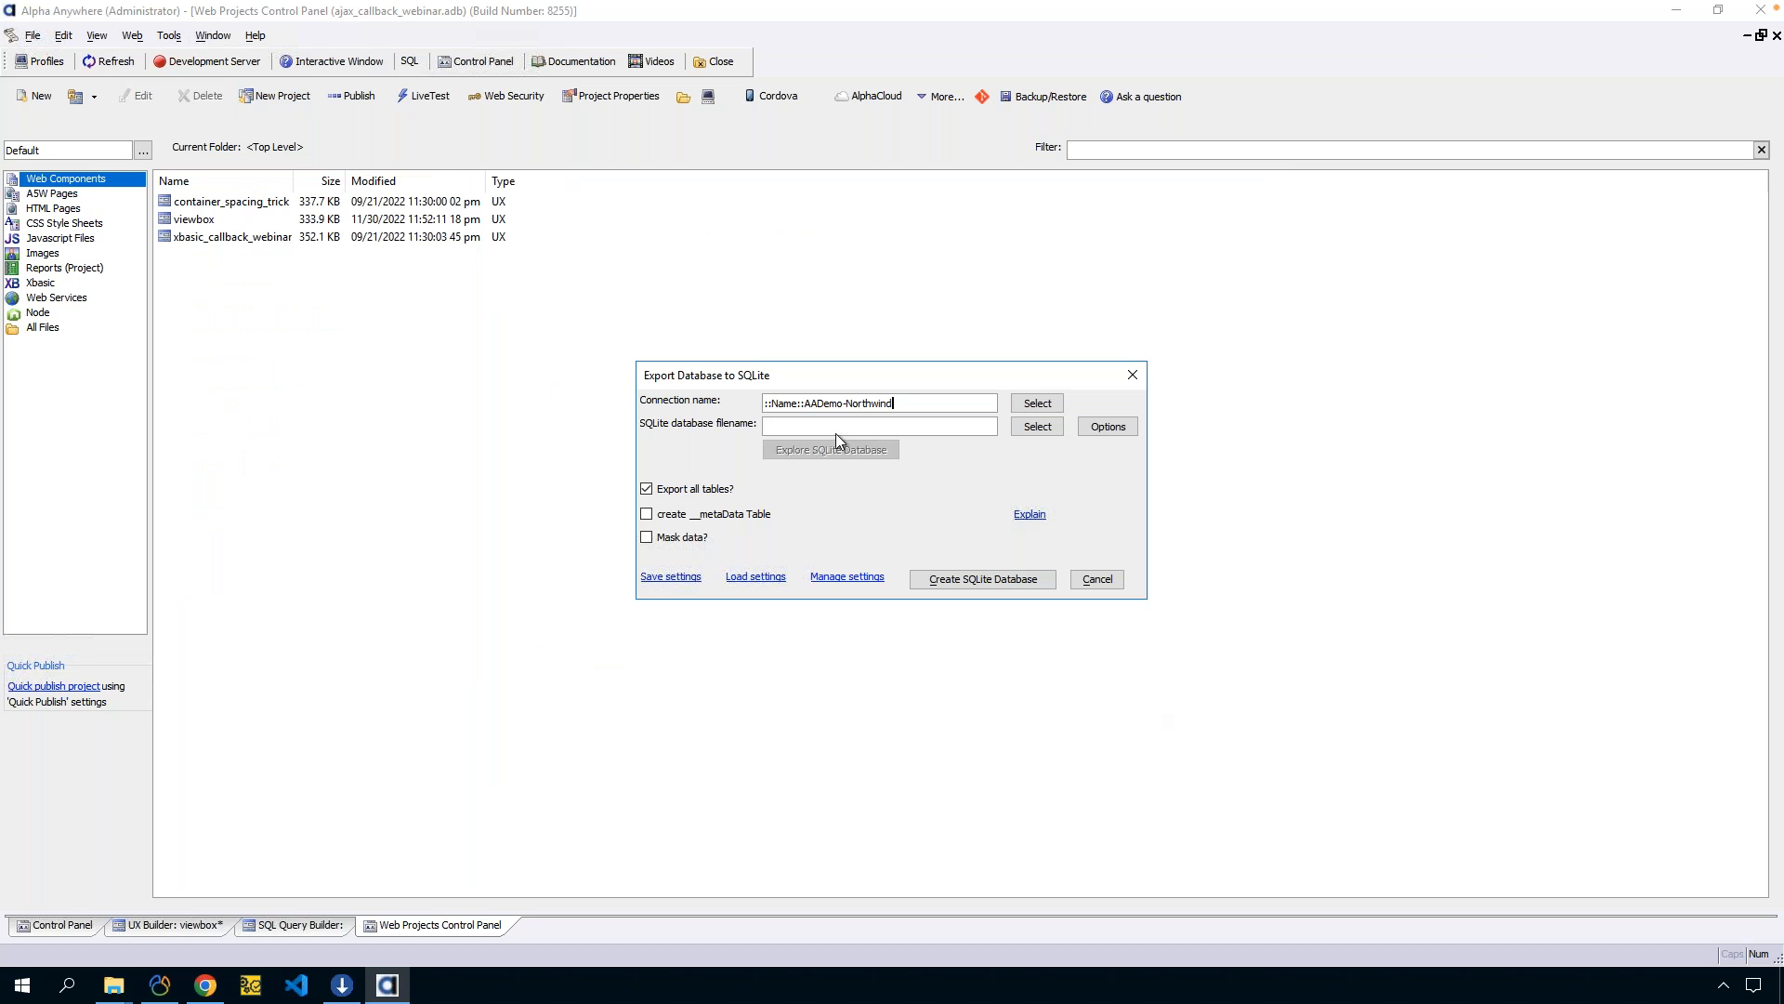
# Set the export's SQLite database file to my_test_database on the Desktop.
pyautogui.click(1034, 432)
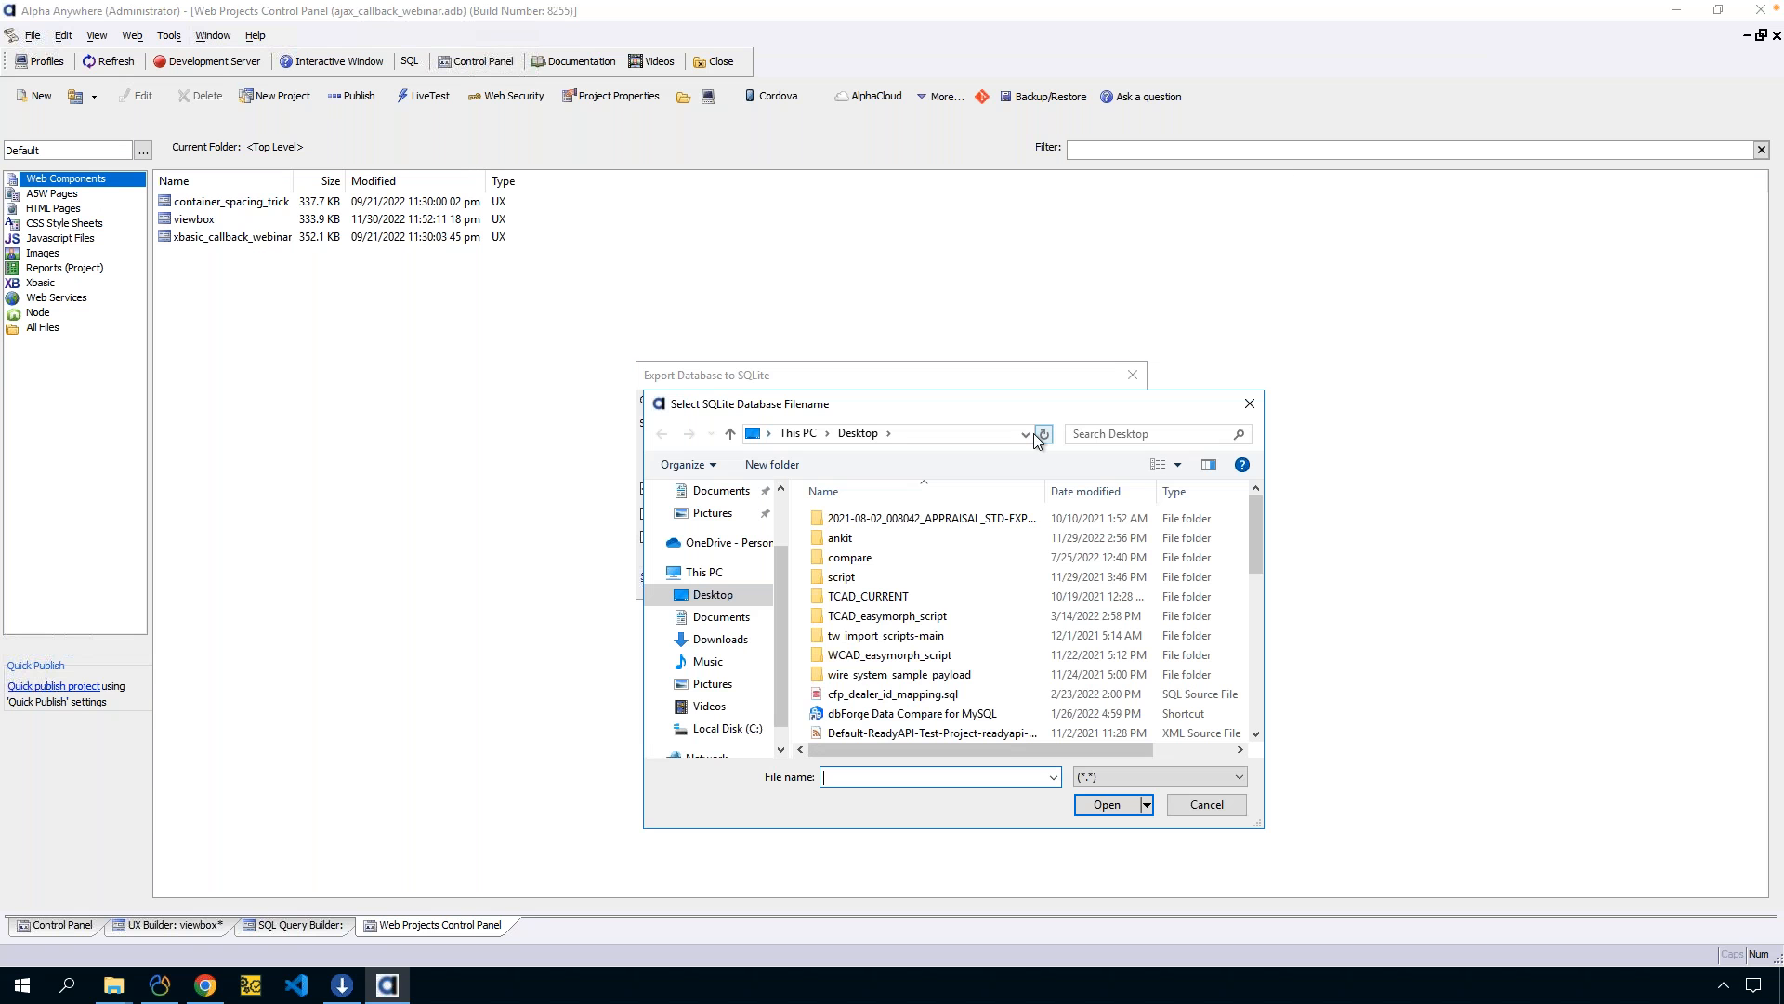
pyautogui.click(1206, 803)
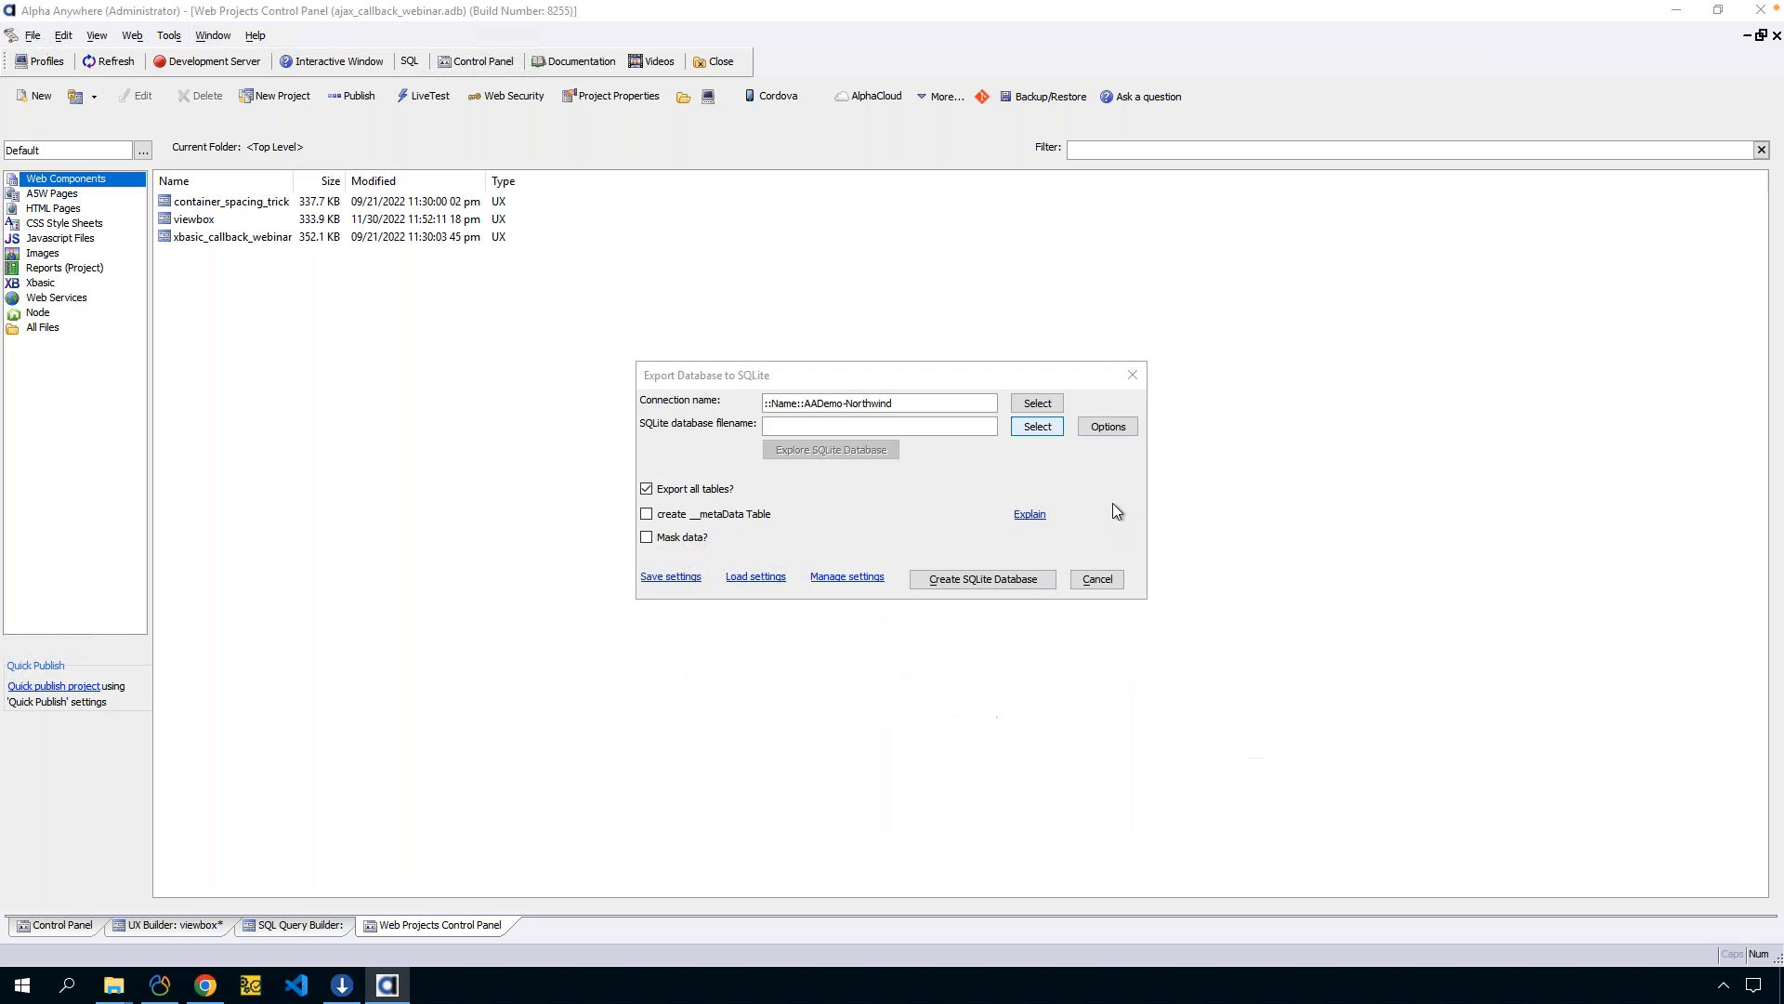
pyautogui.click(1032, 429)
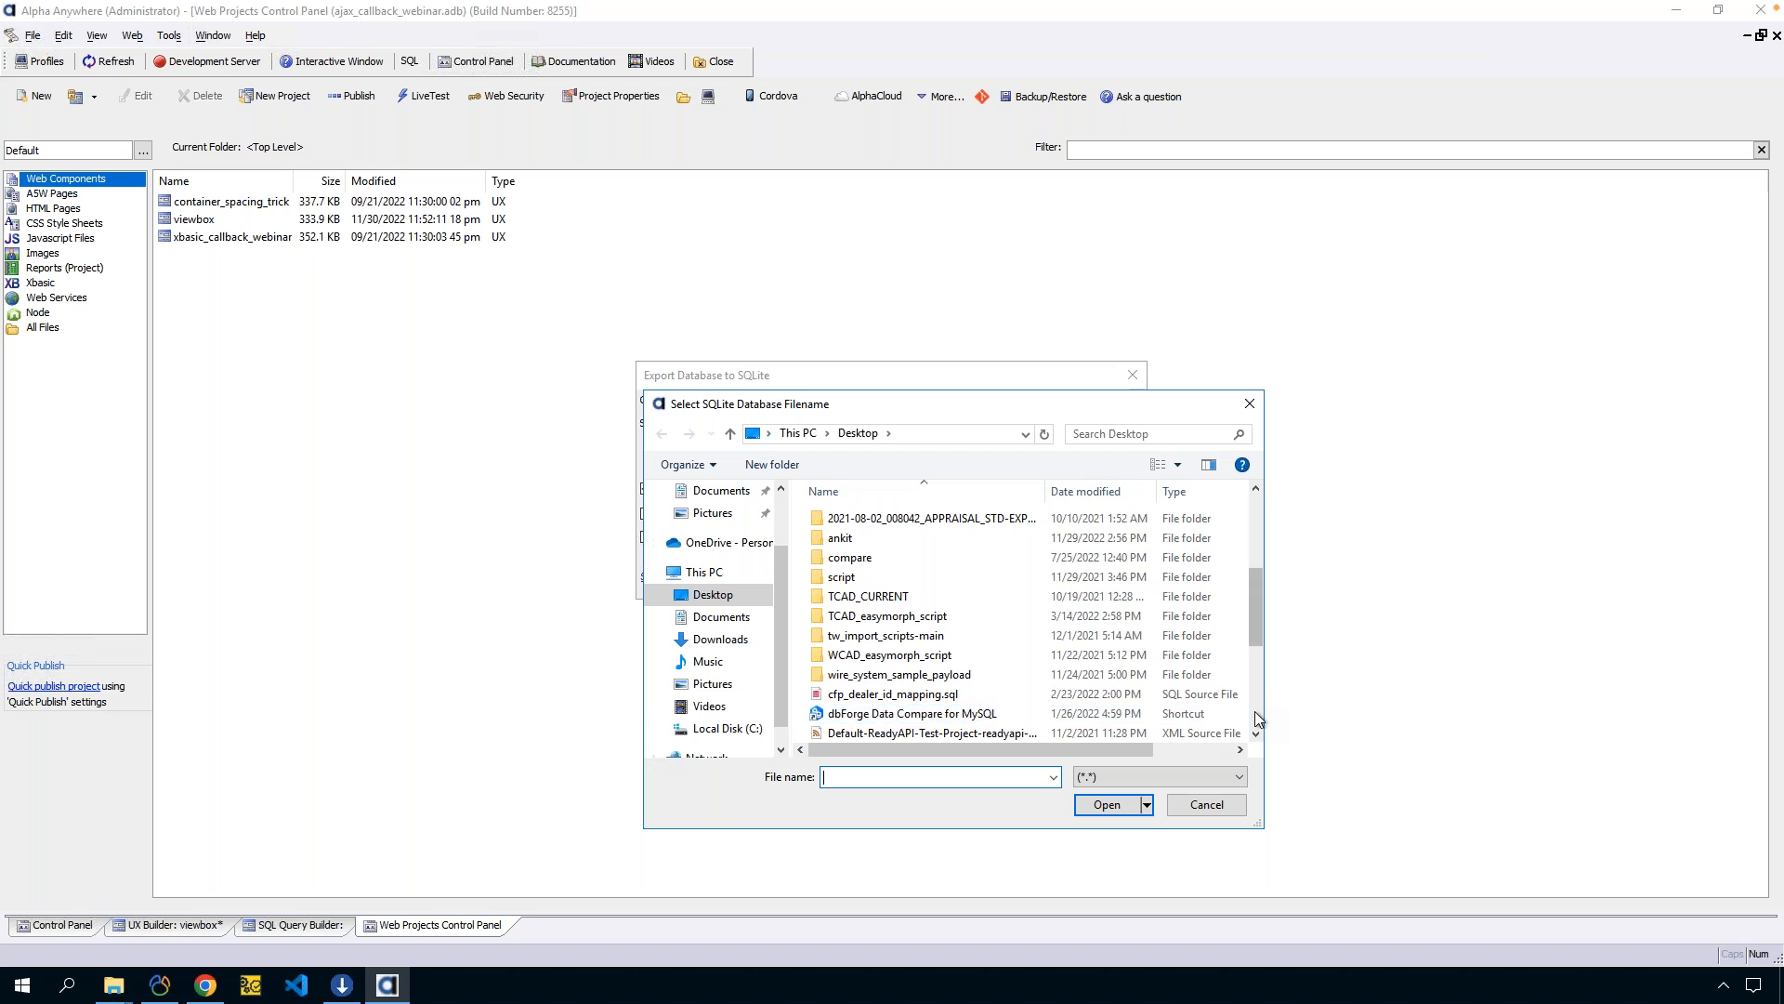
pyautogui.scroll(-8, 1245, 720)
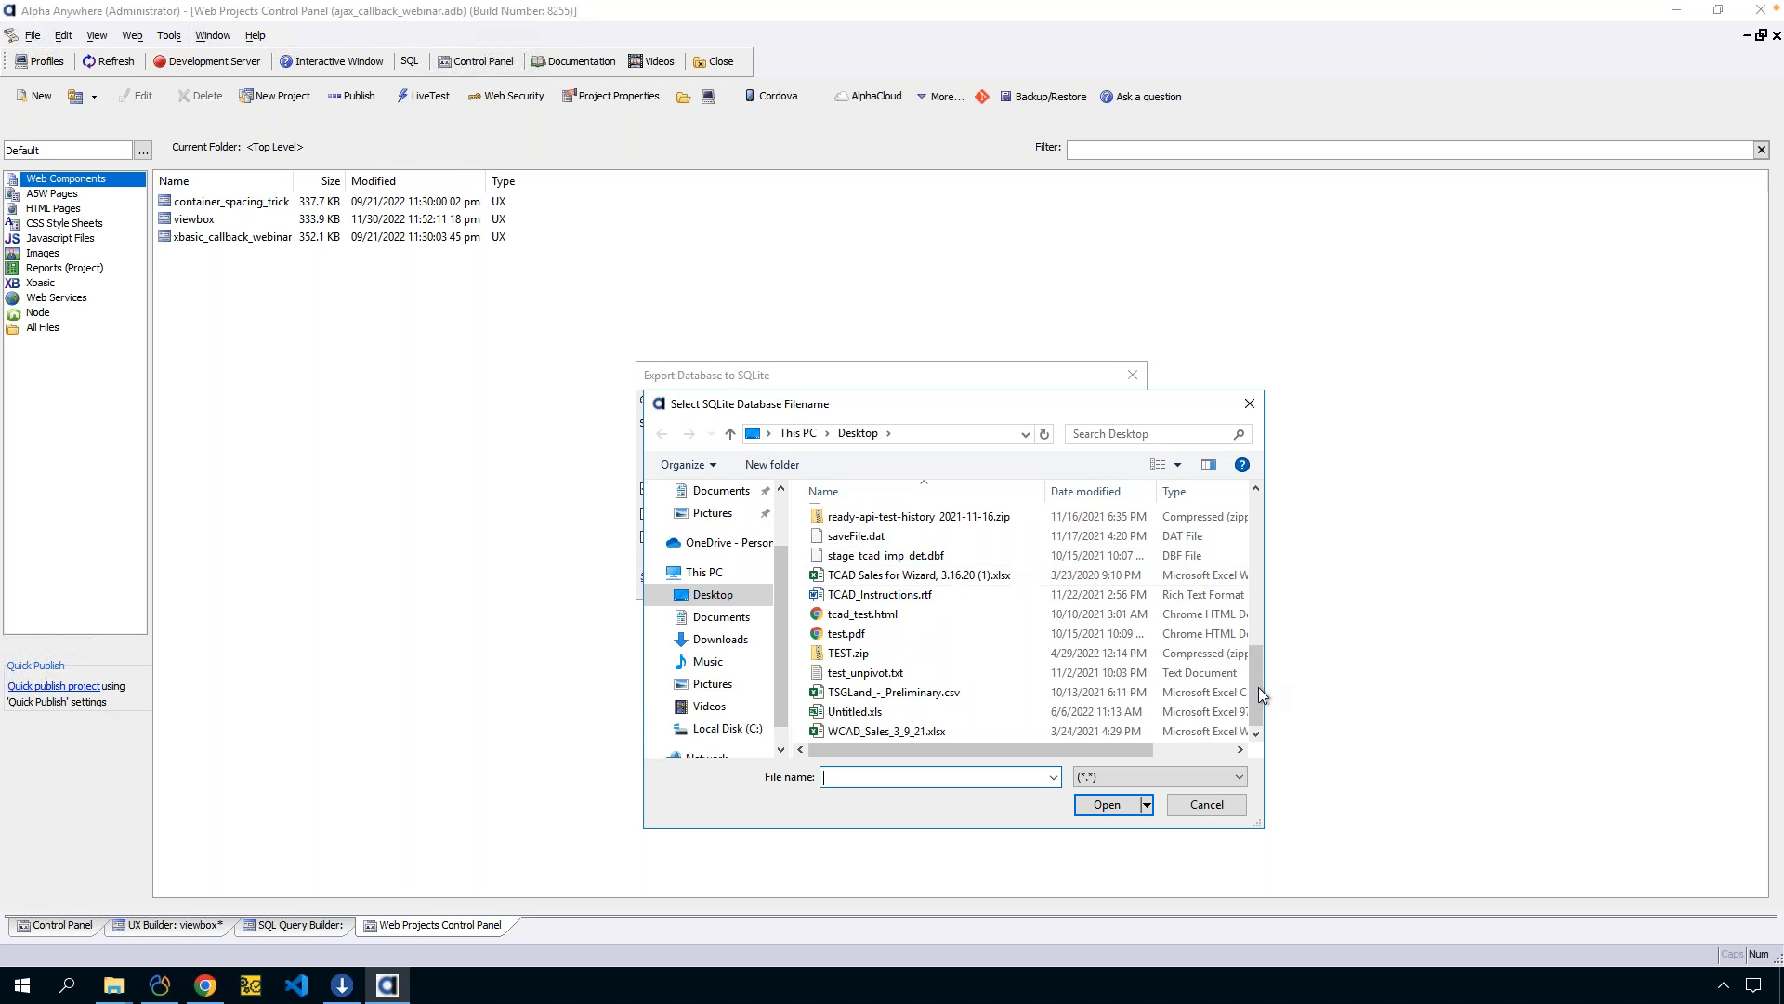
pyautogui.moveTo(1256, 666); pyautogui.dragTo(1257, 630)
pyautogui.click(890, 563)
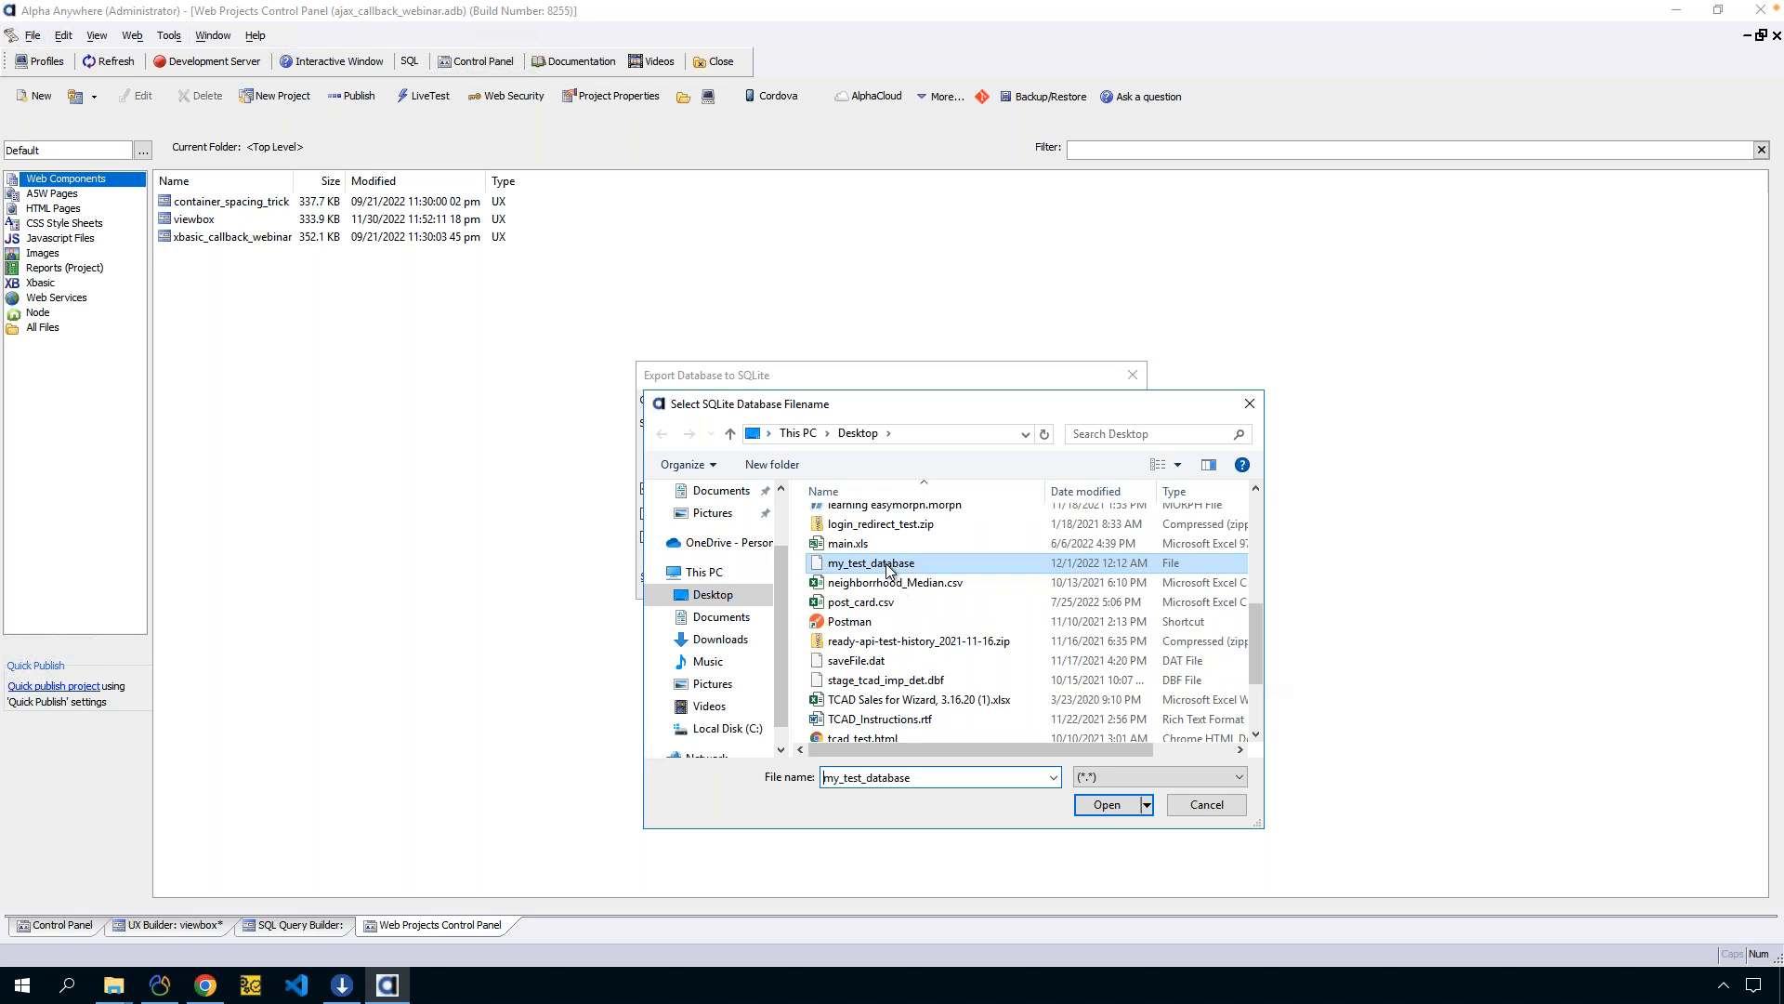
pyautogui.click(1115, 805)
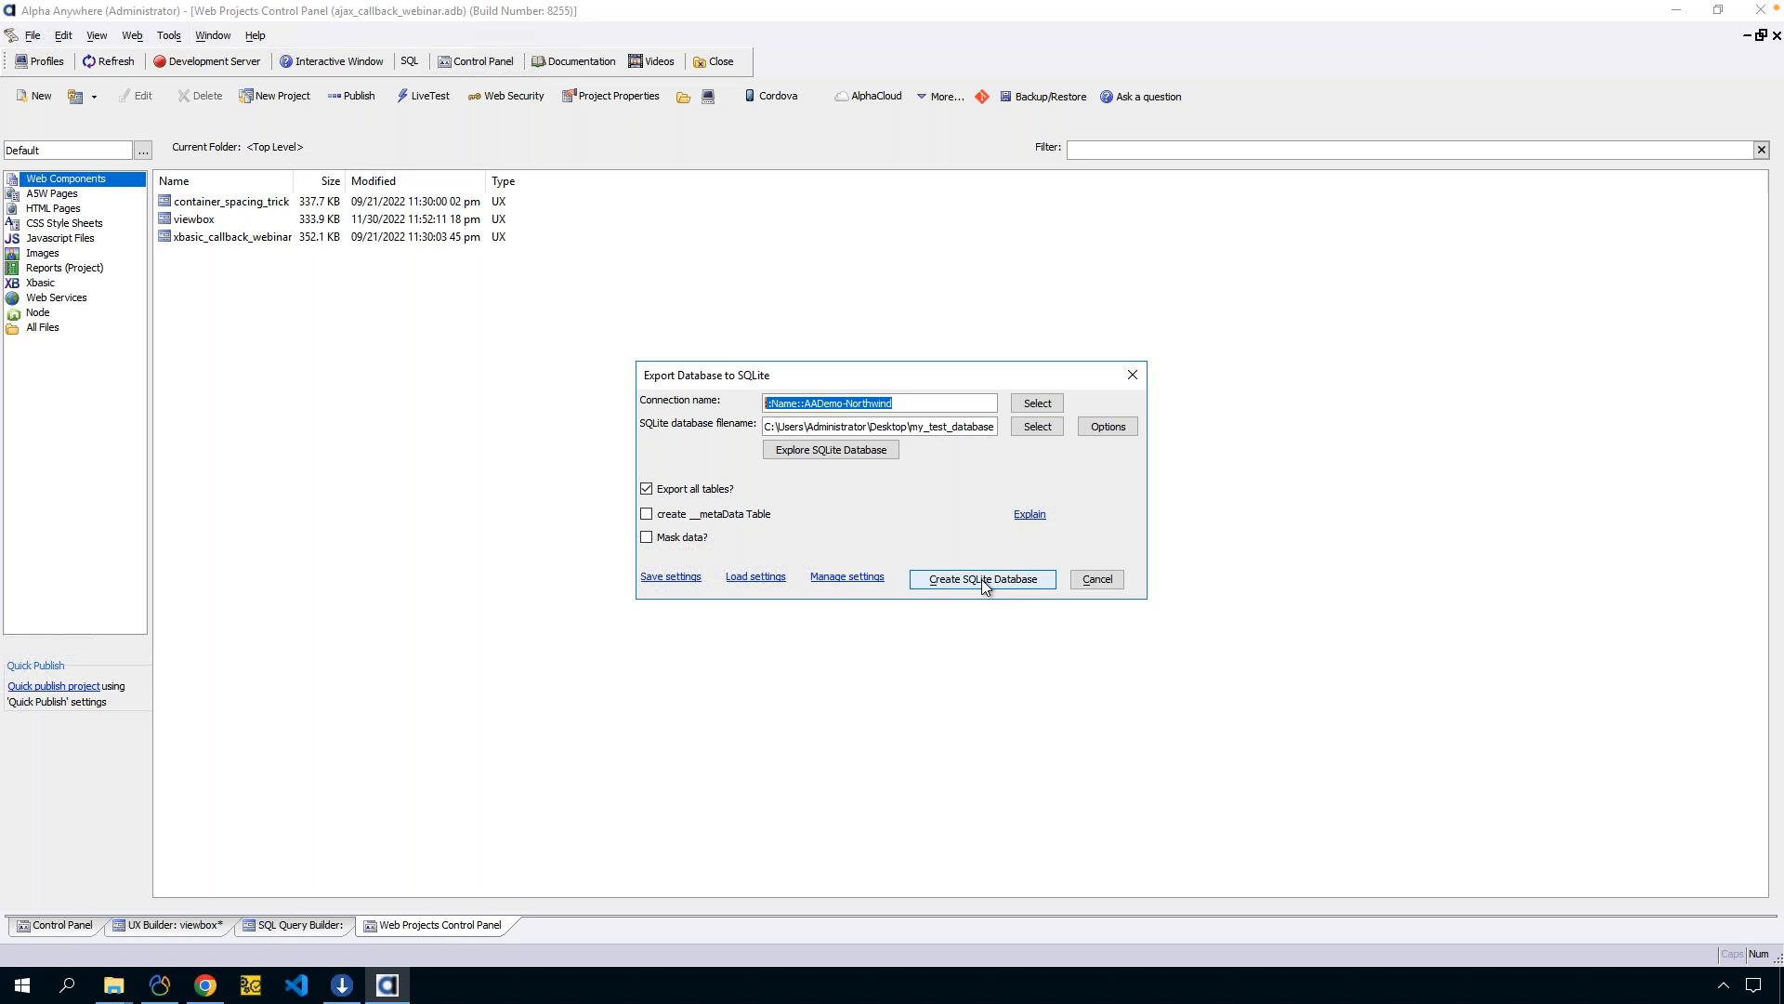
# Turn on data masking for the SQLite export, review the data masking rules, and leave them without defining any.
pyautogui.click(686, 544)
pyautogui.click(817, 541)
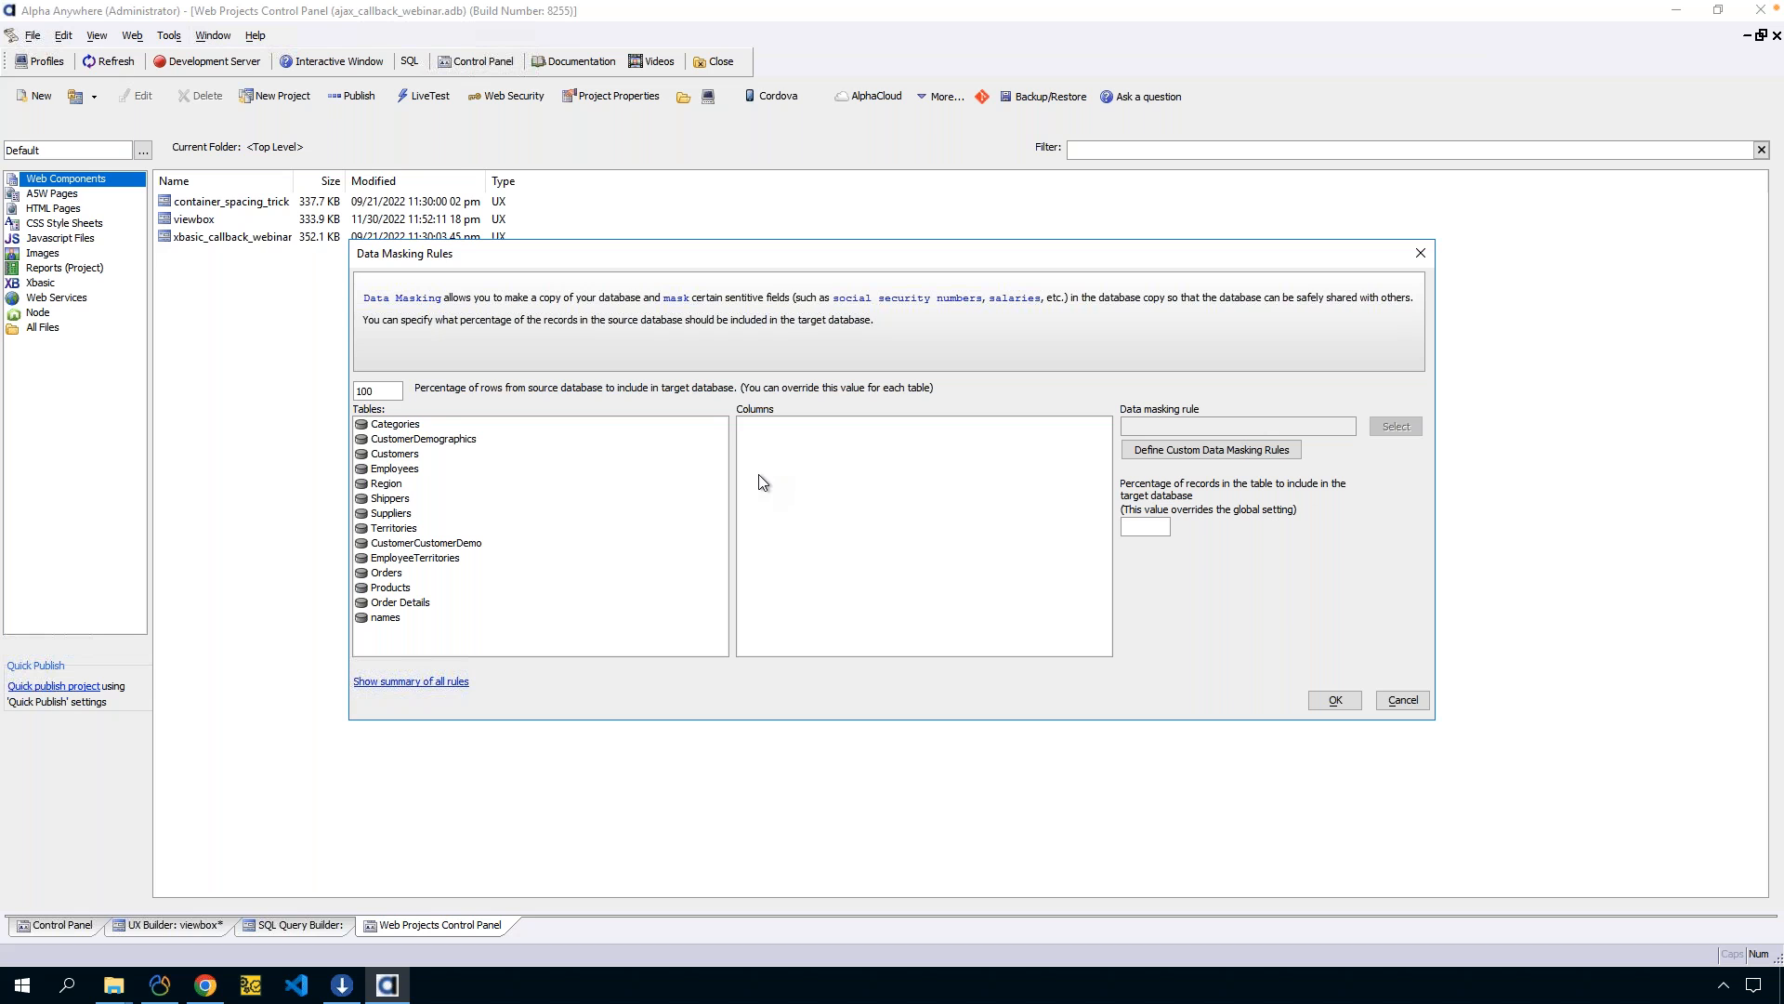
pyautogui.click(1419, 704)
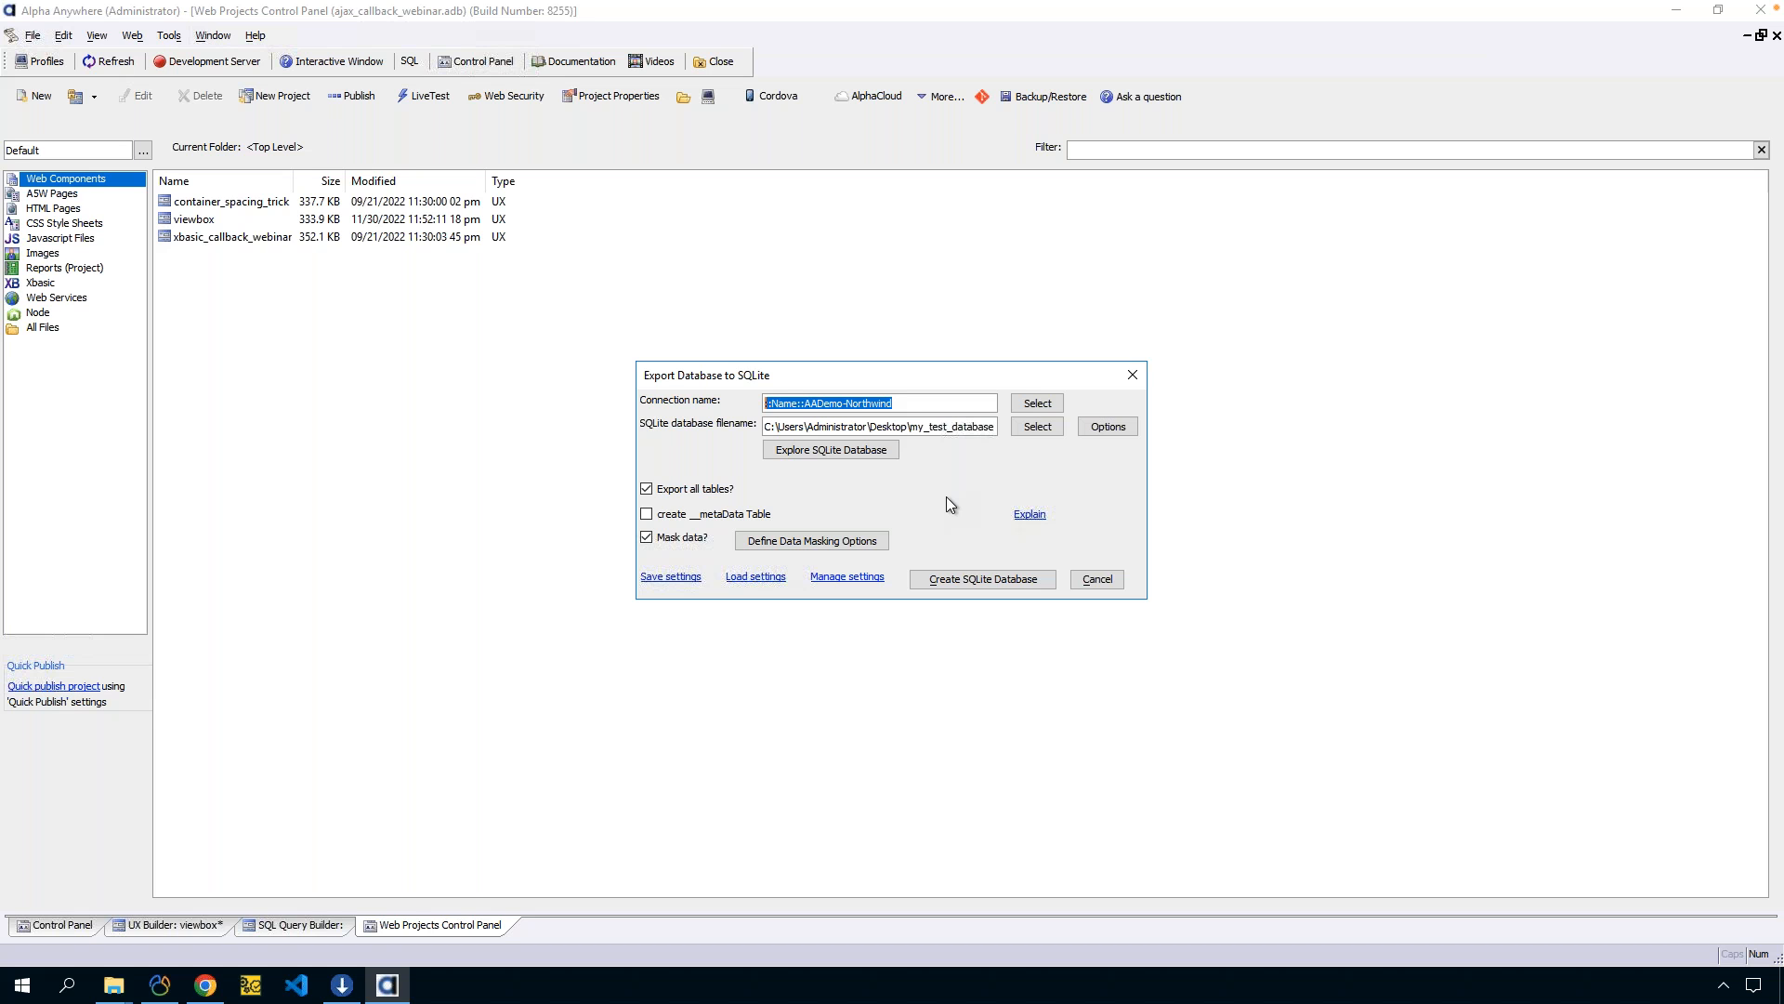
# Create the SQLite database, open its destination folder, select my_test_database.db, and return to the export settings.
pyautogui.click(961, 576)
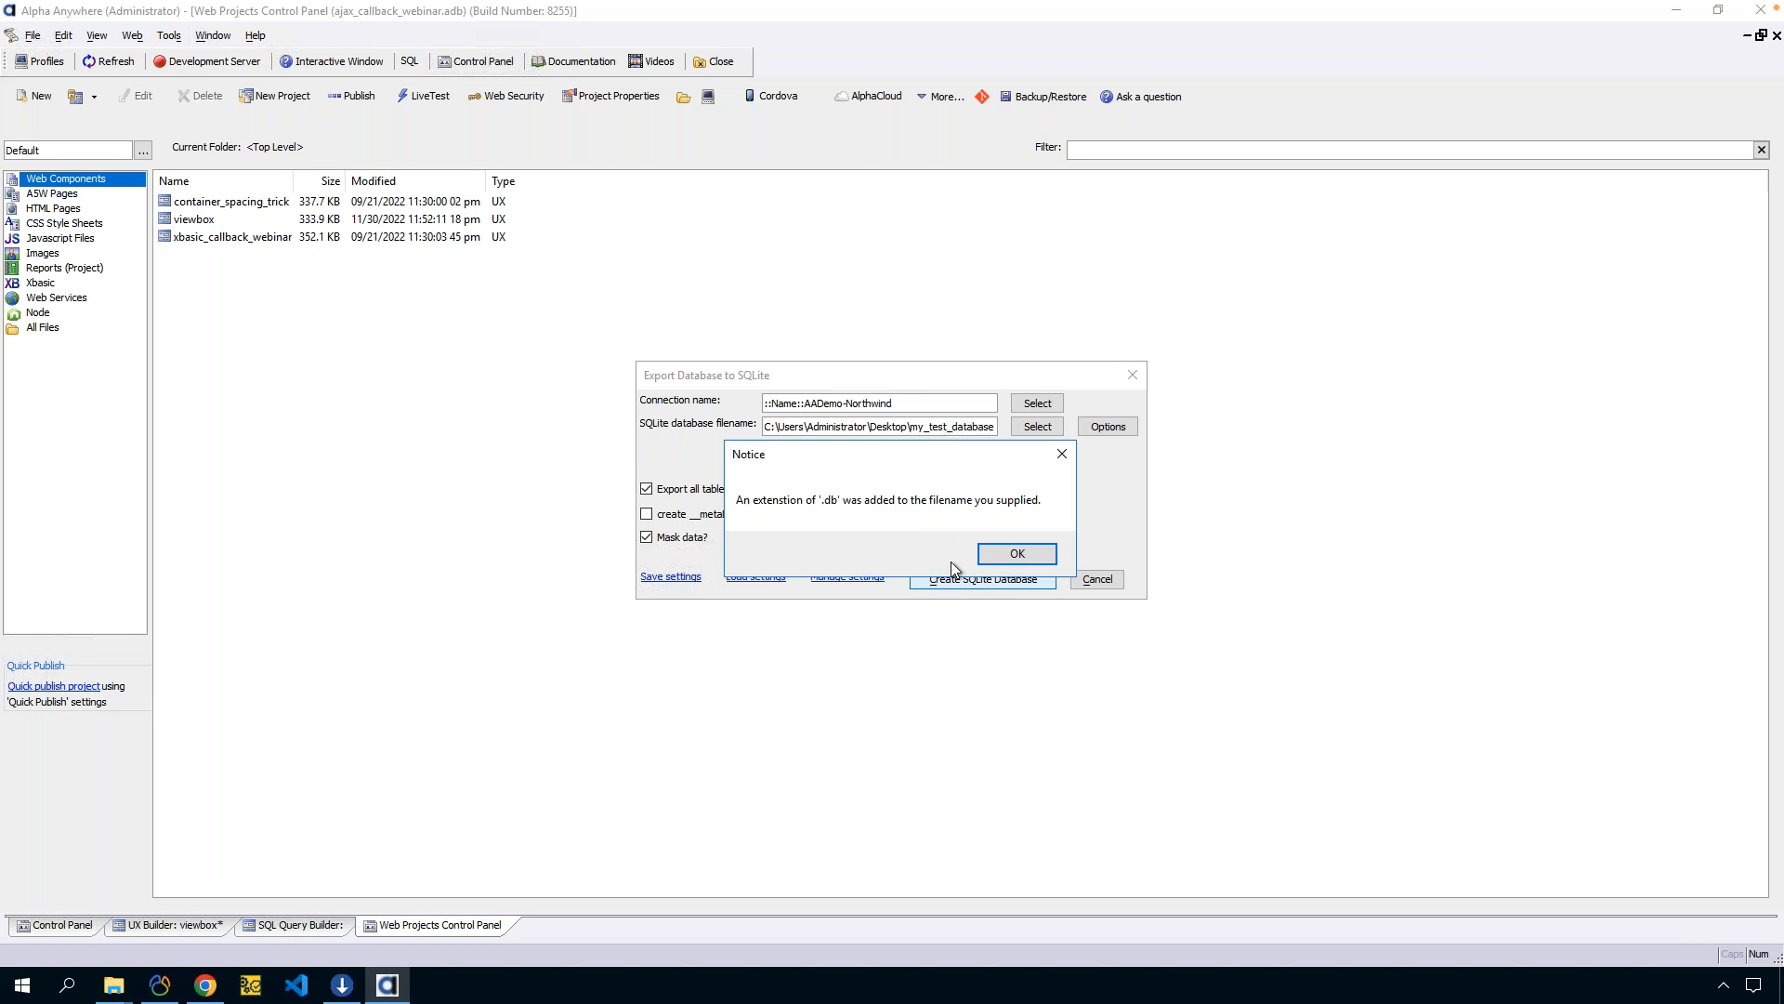
pyautogui.click(994, 554)
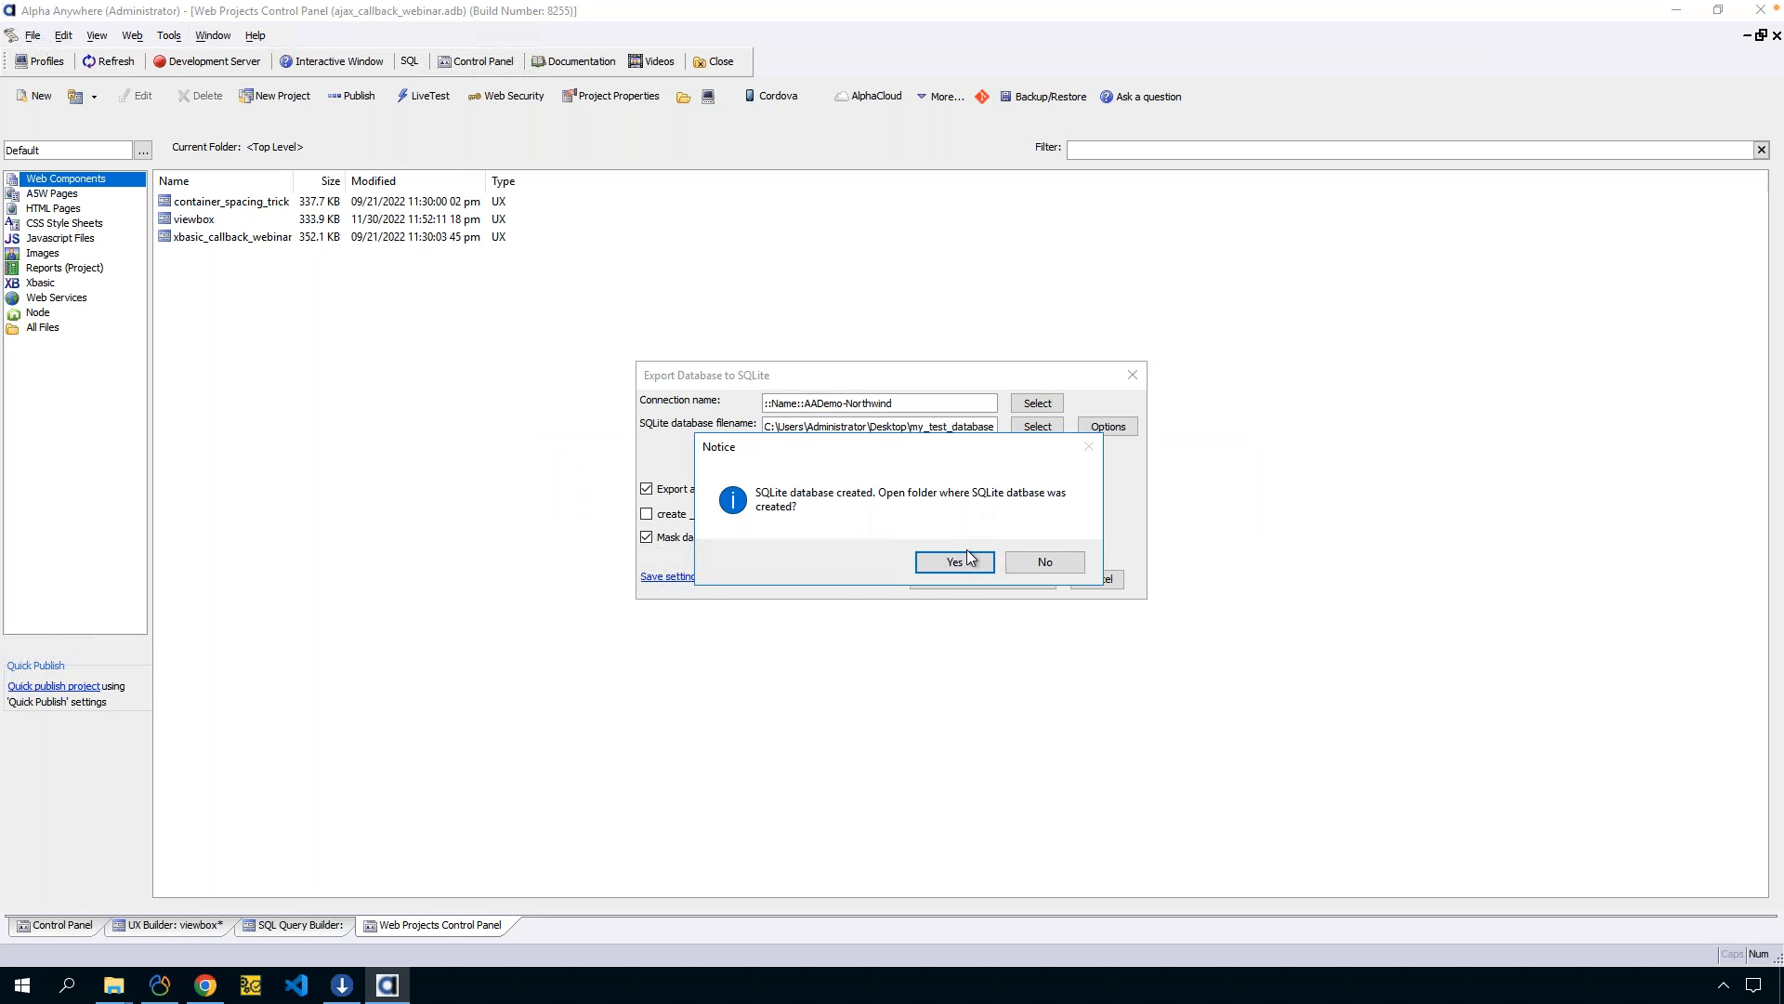
pyautogui.click(968, 558)
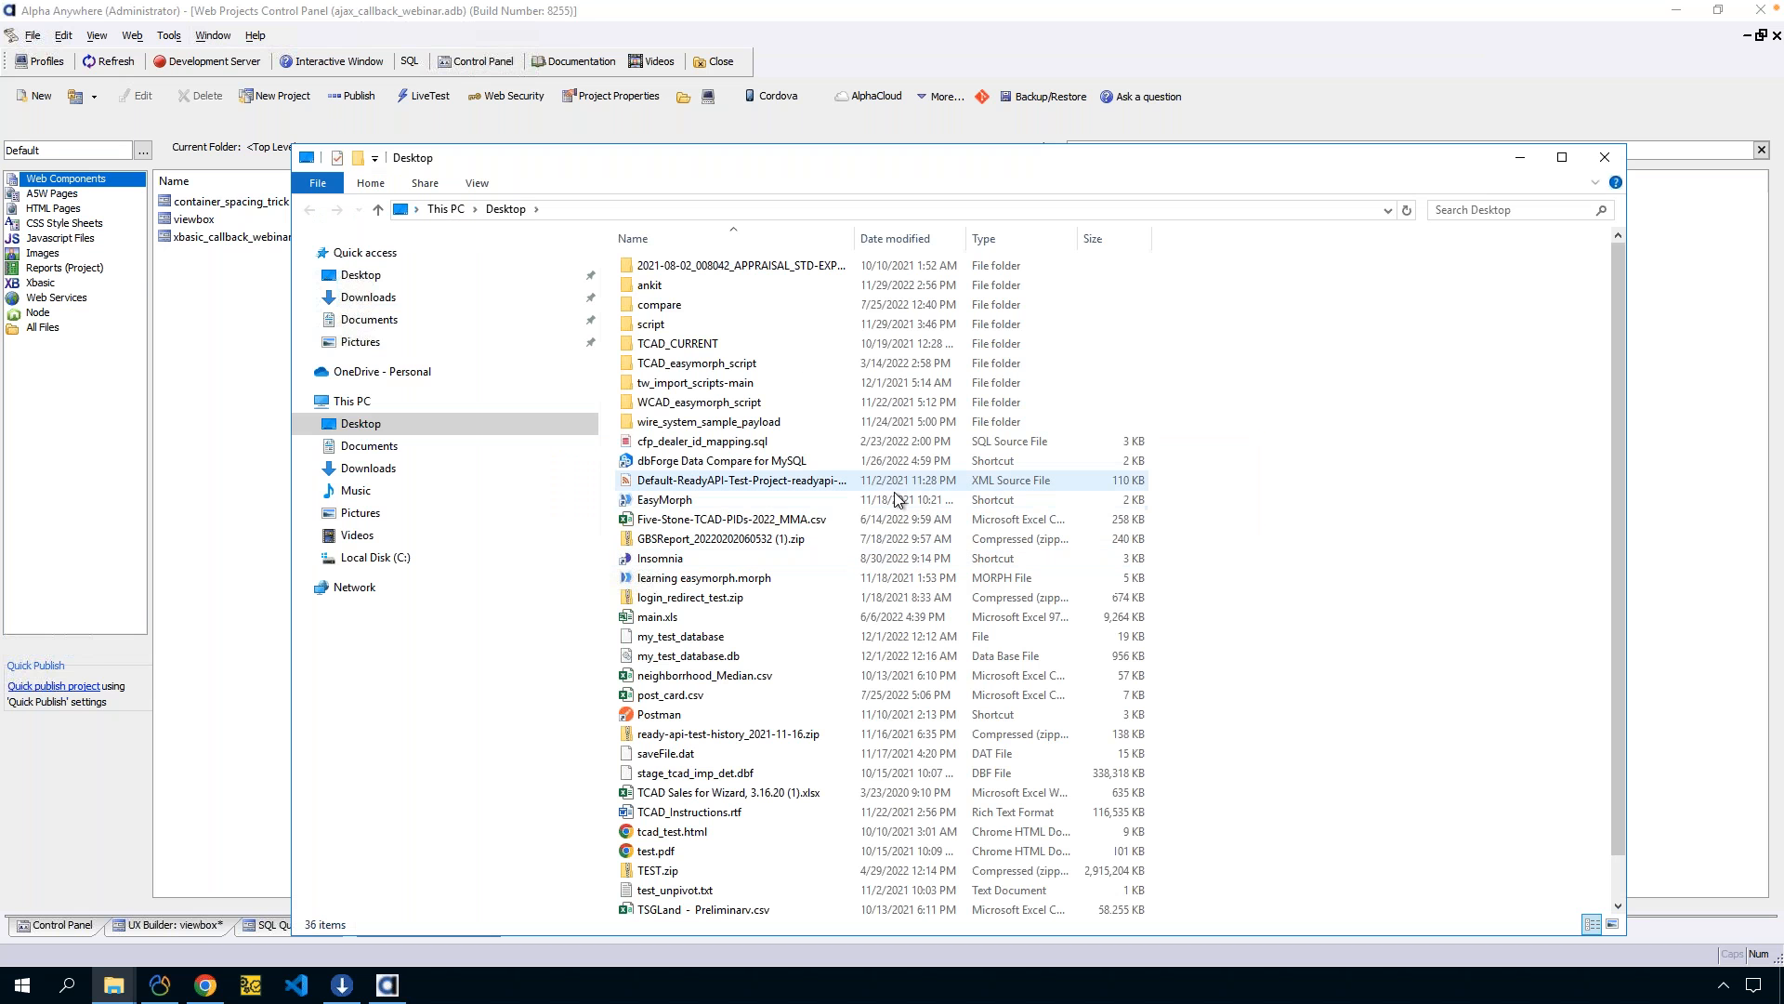
pyautogui.click(734, 656)
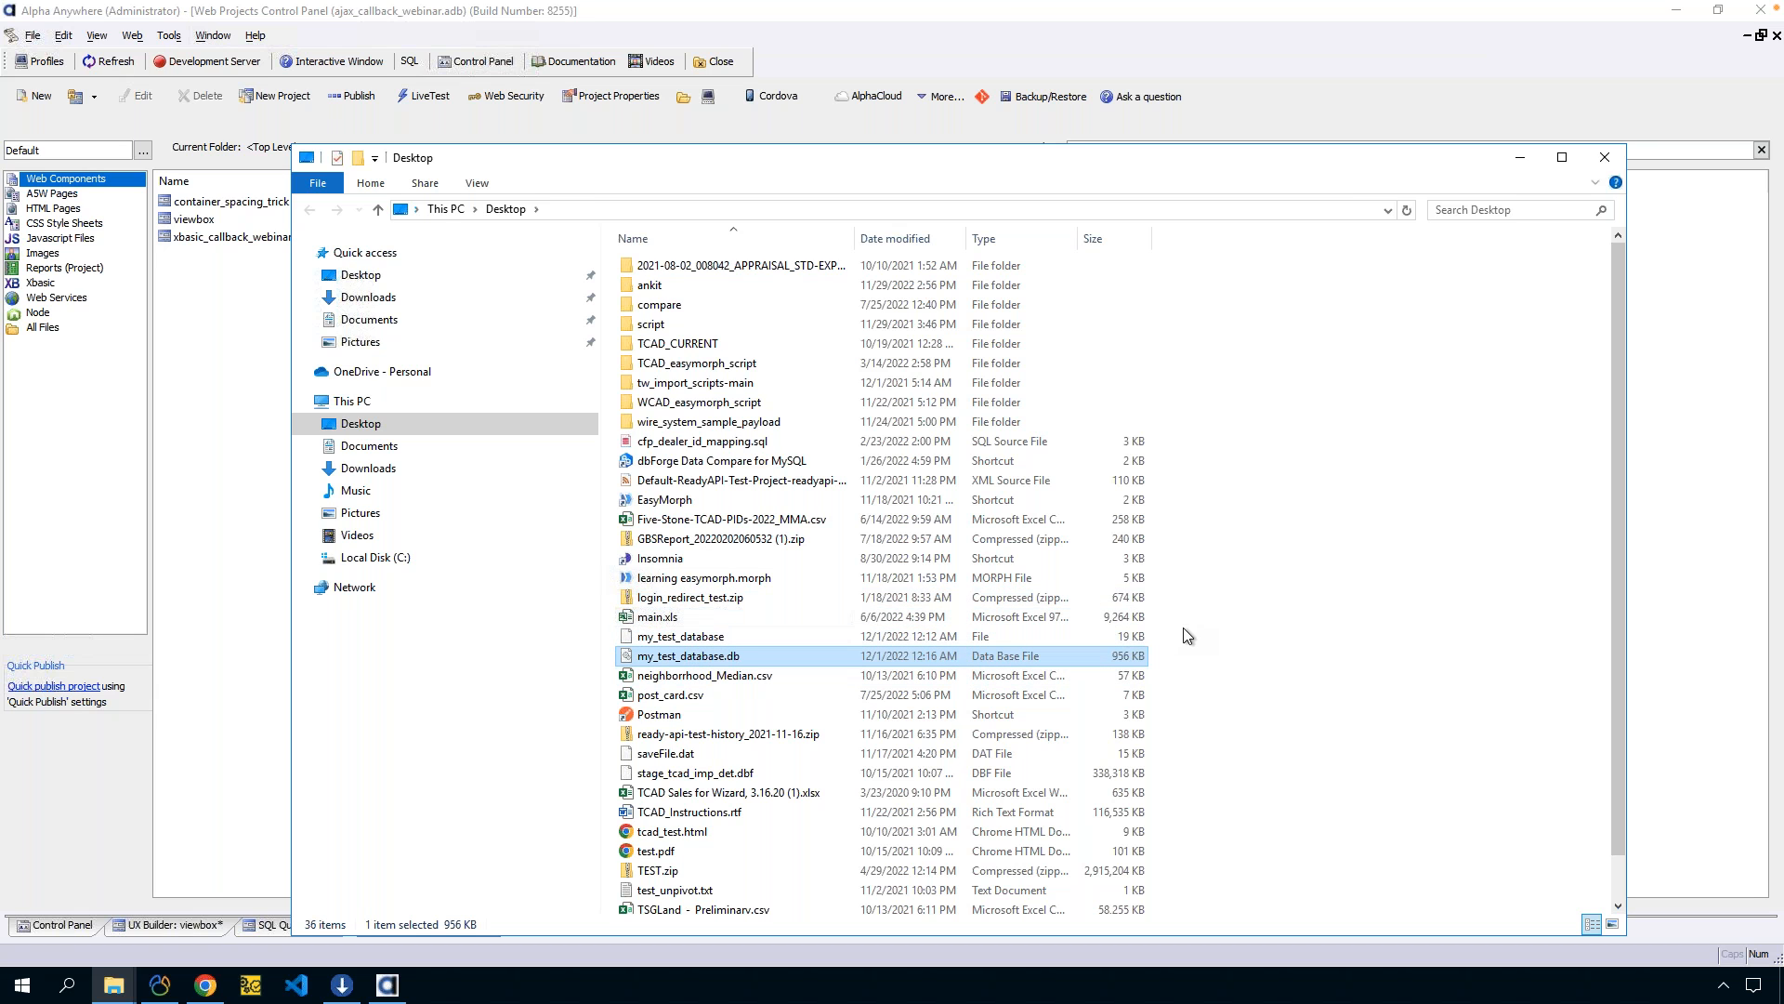
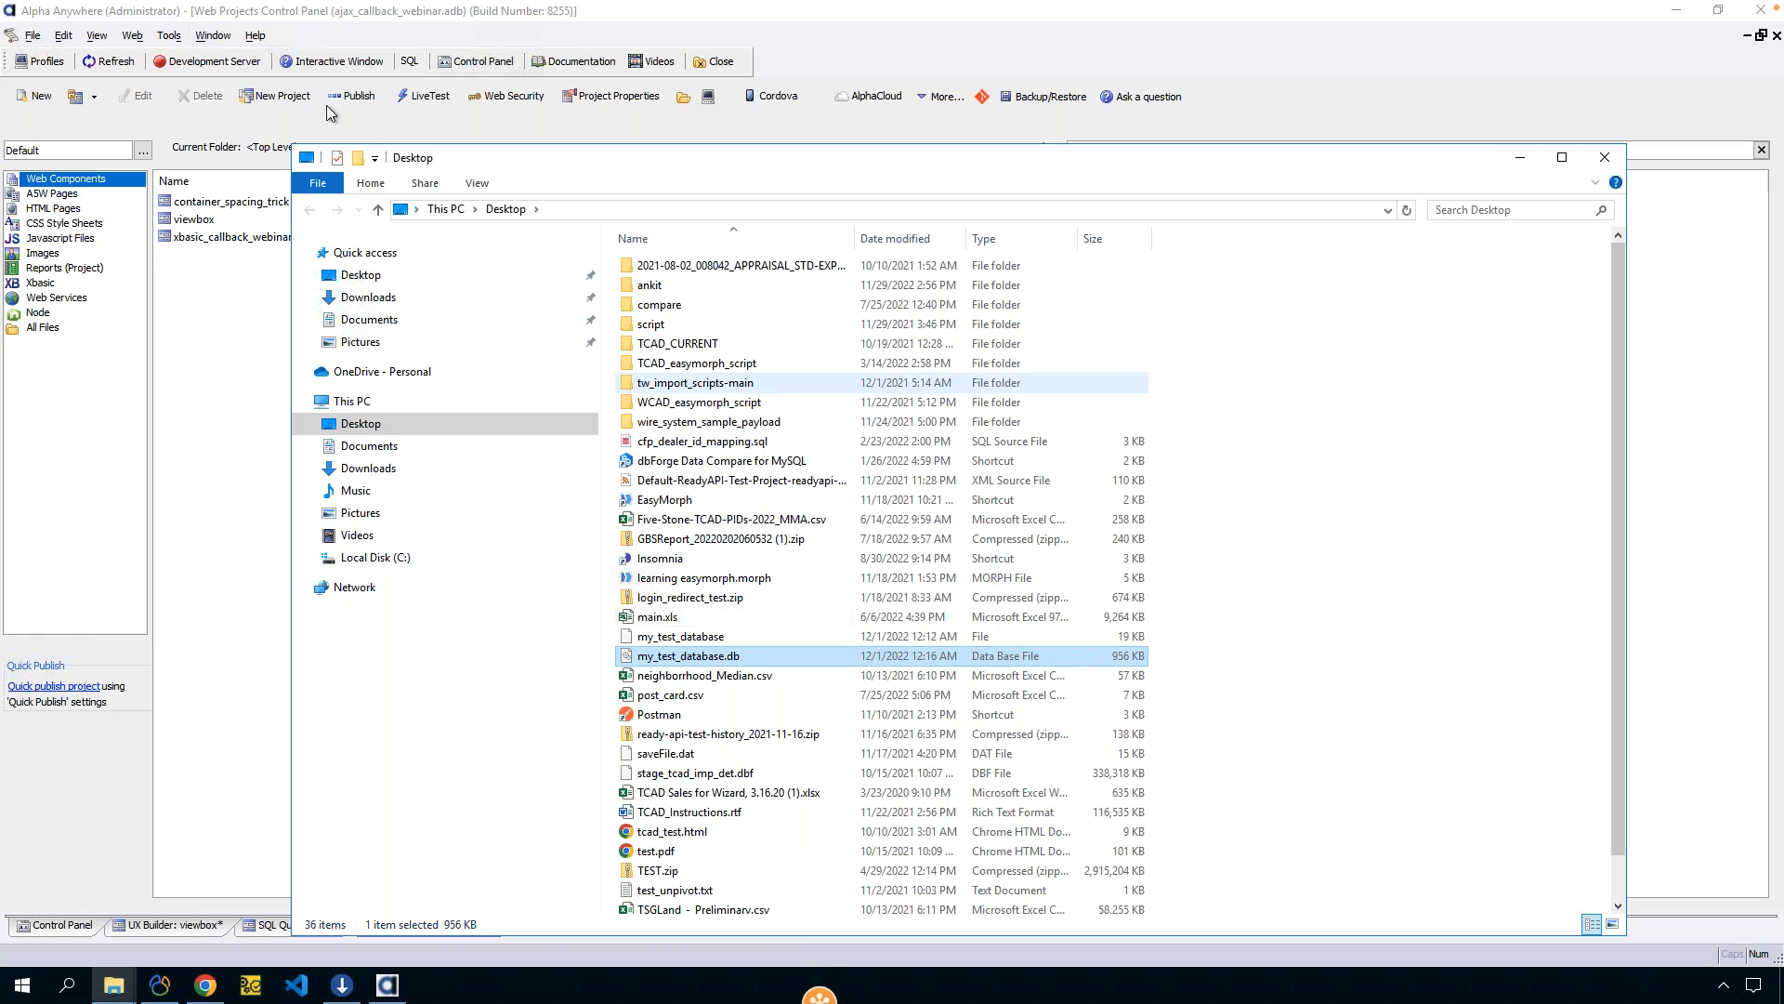
pyautogui.click(422, 131)
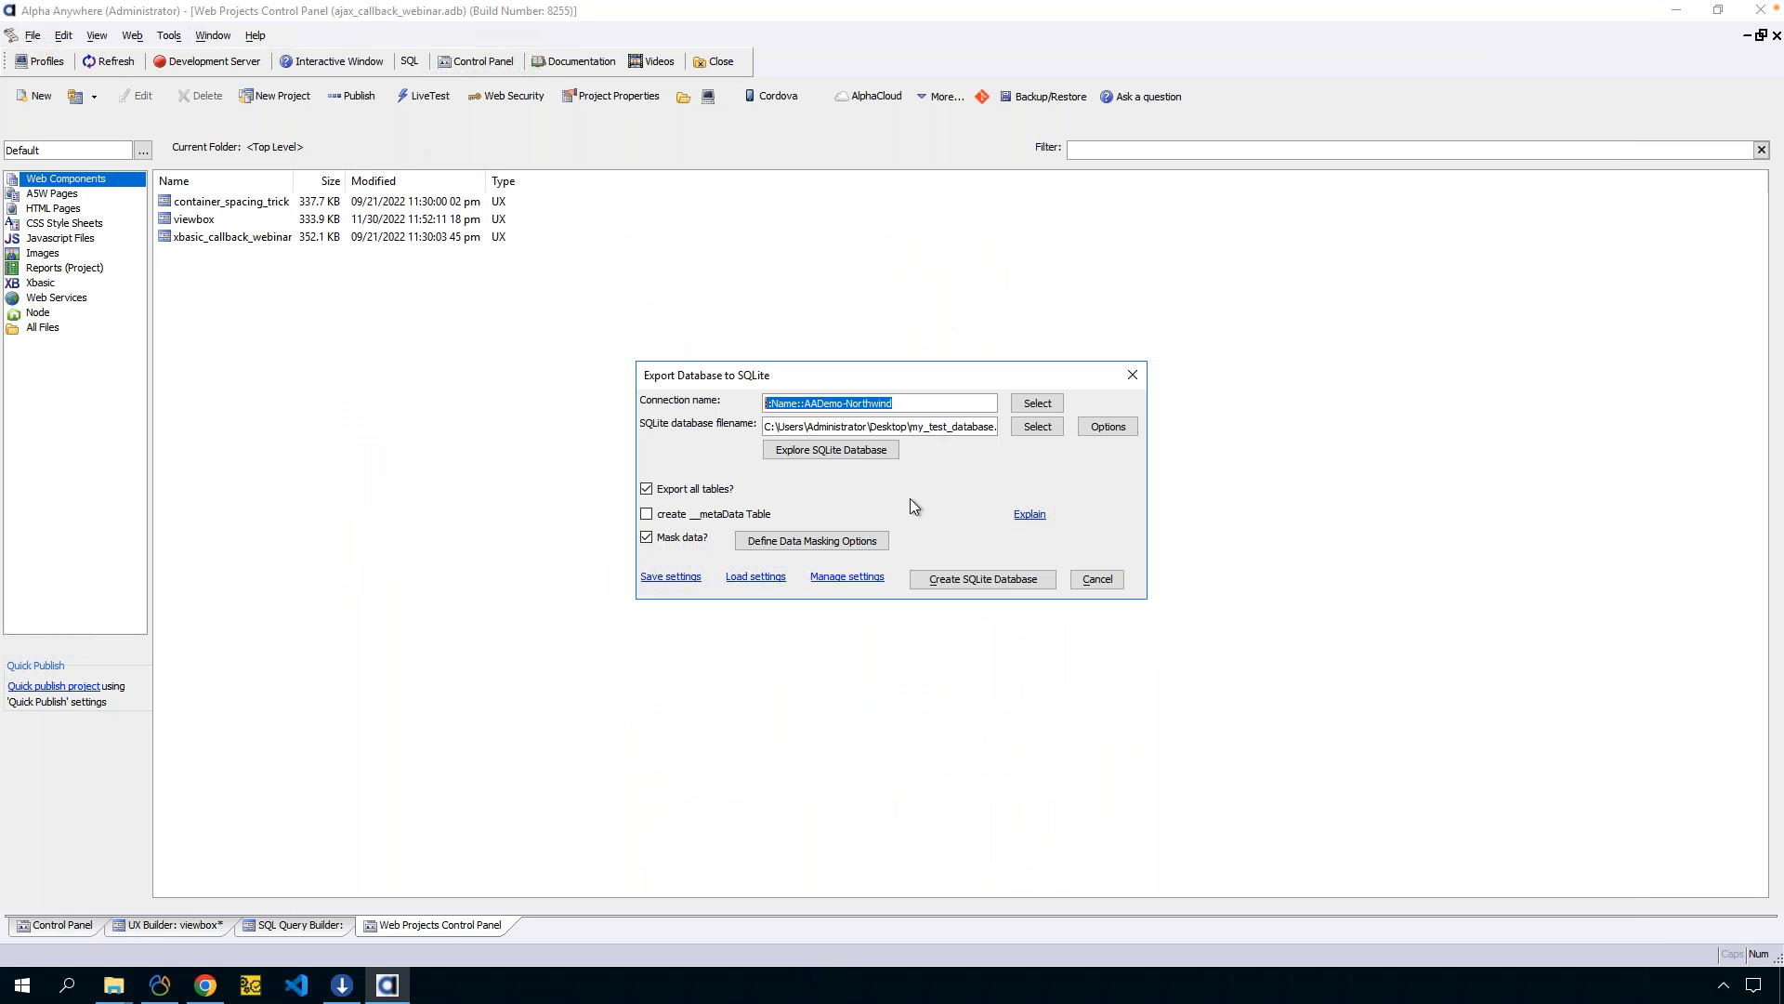
# Explore the tables in my_test_database.db, examine the Categories table, and close the explorer and the export dialog.
pyautogui.click(860, 455)
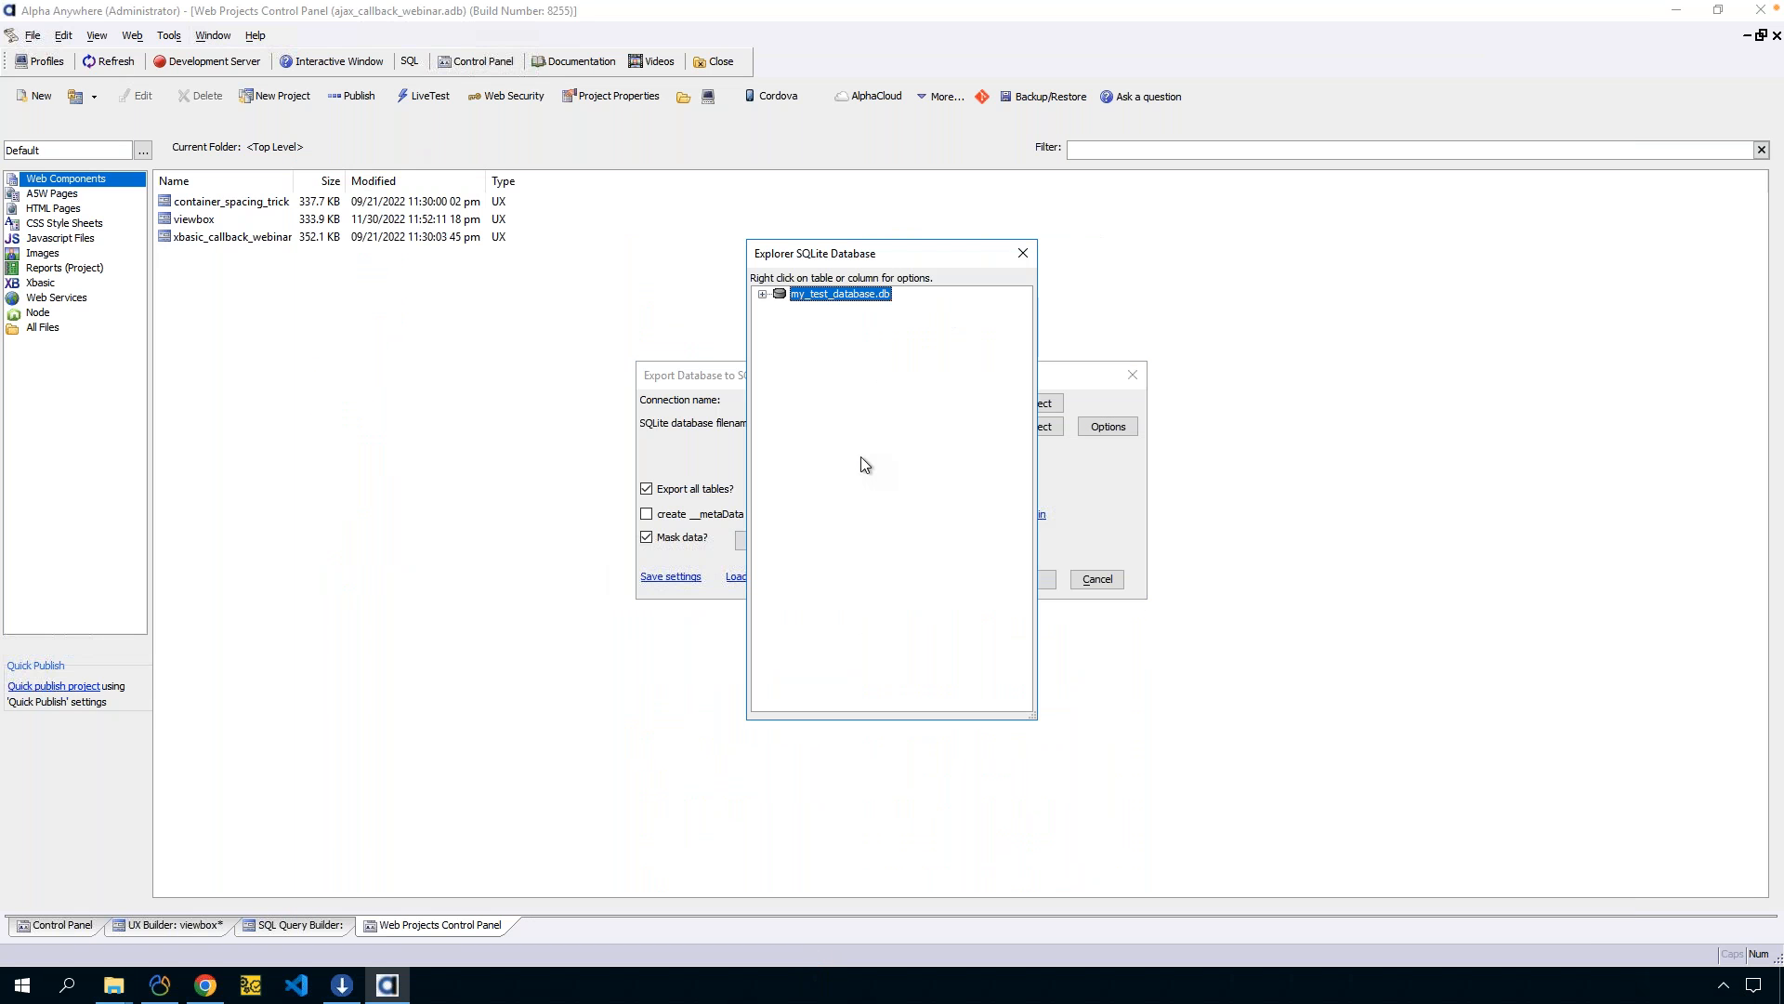
pyautogui.click(762, 293)
pyautogui.click(781, 309)
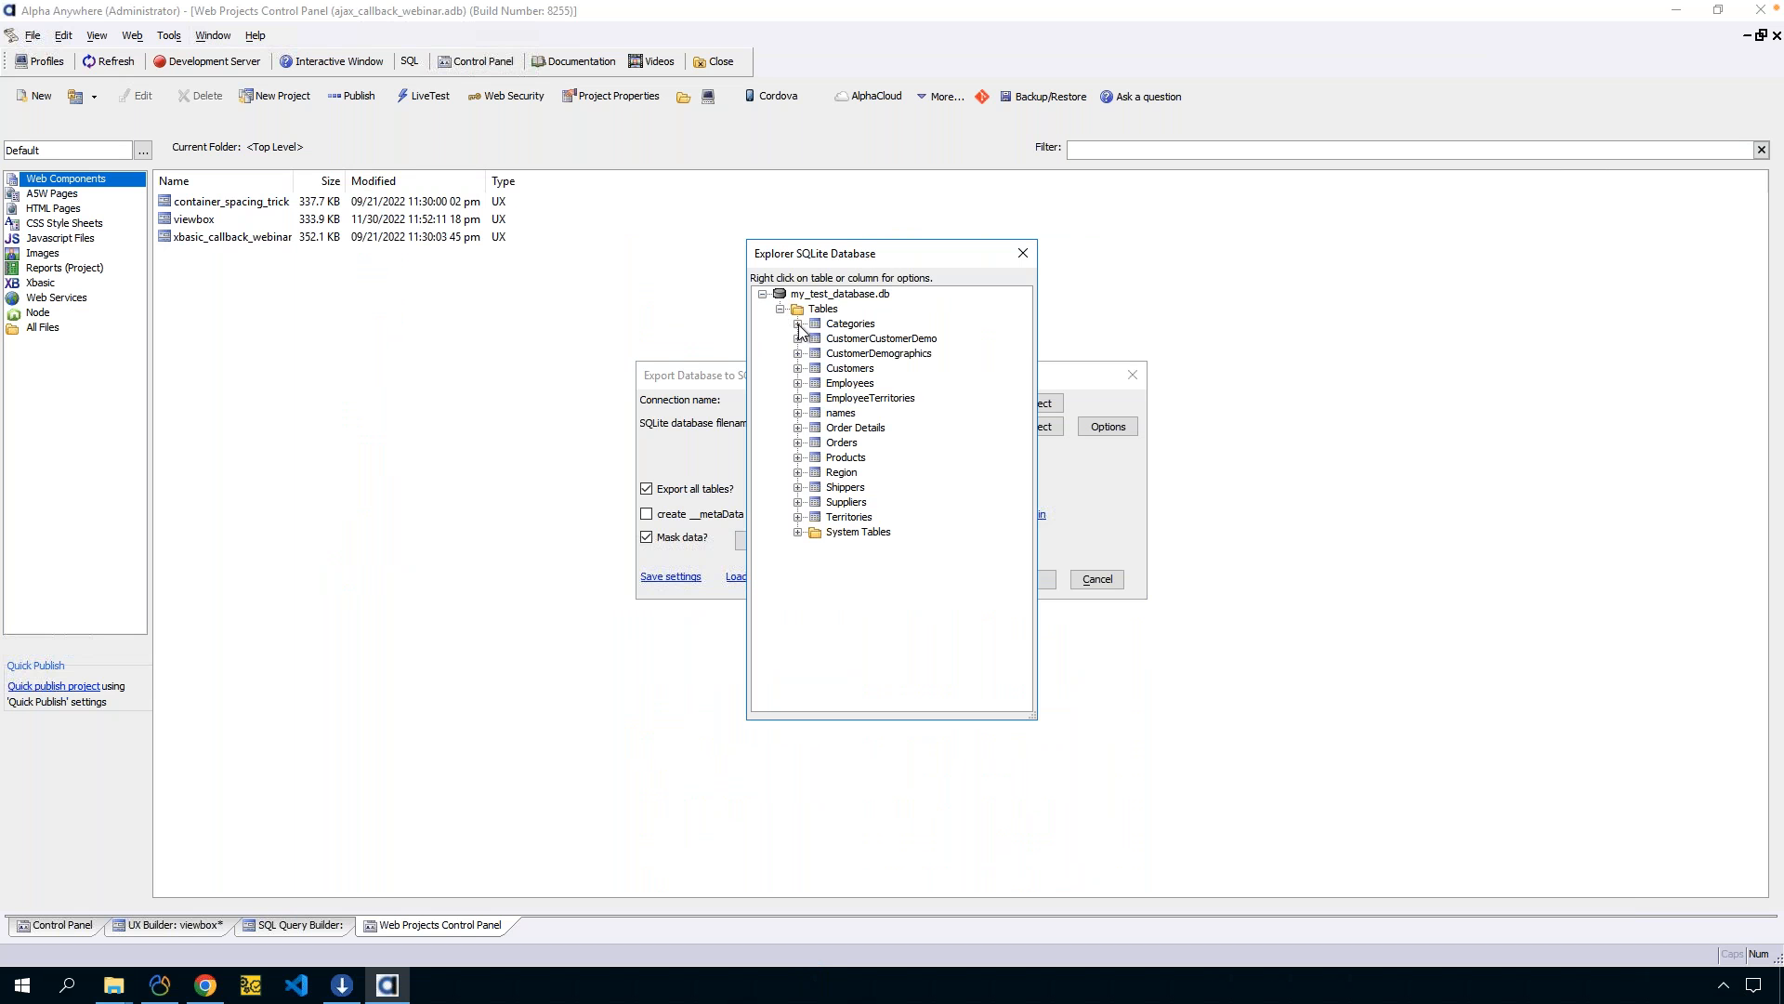
pyautogui.click(797, 323)
pyautogui.rightClick(823, 327)
pyautogui.click(923, 341)
pyautogui.click(1217, 613)
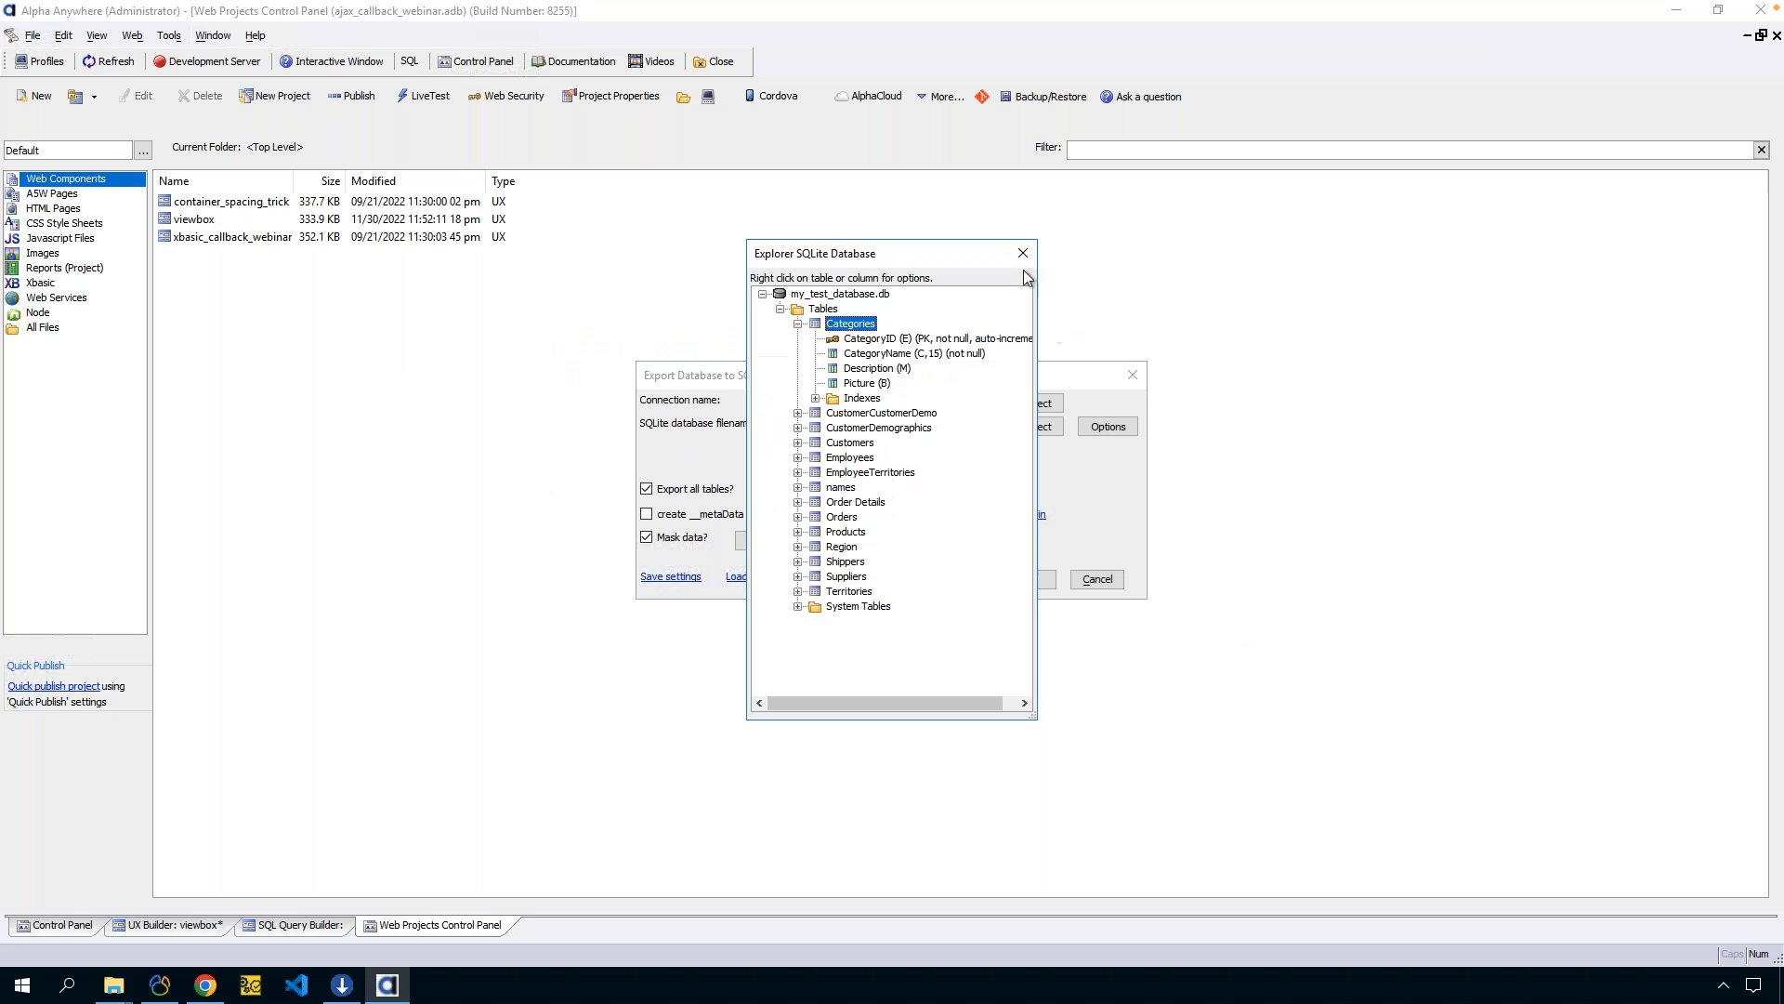
pyautogui.click(1023, 253)
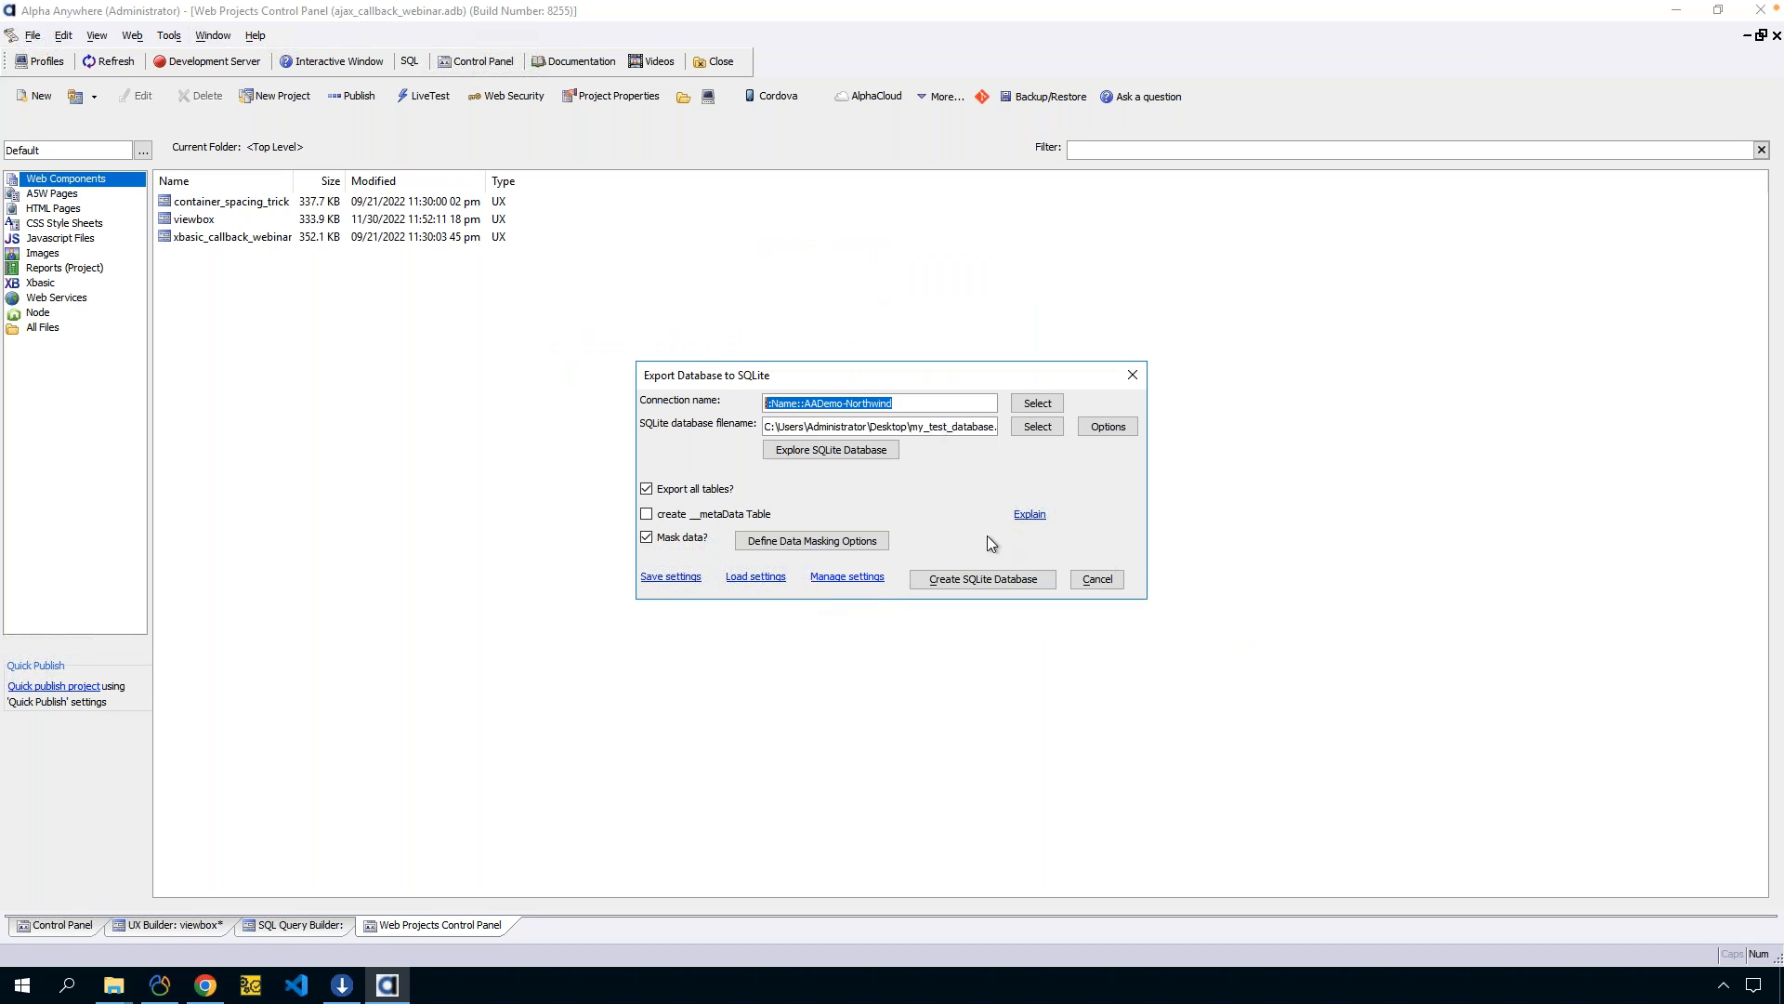
pyautogui.click(1091, 582)
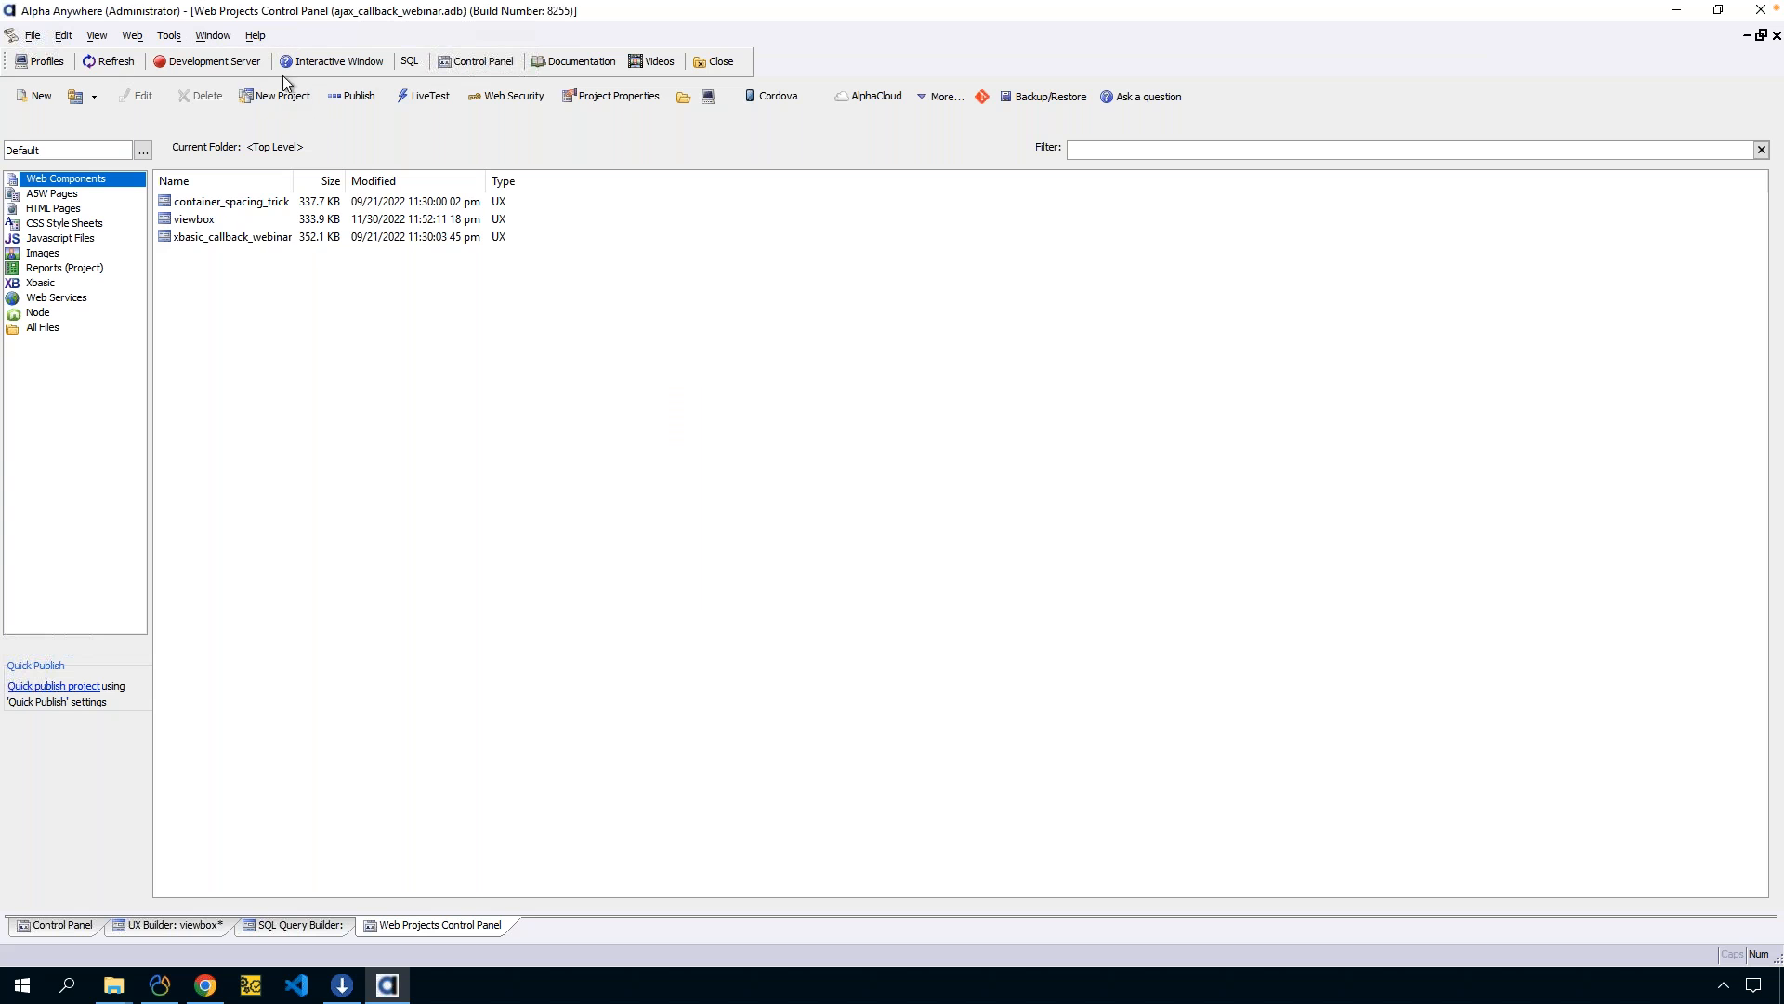
pyautogui.click(409, 69)
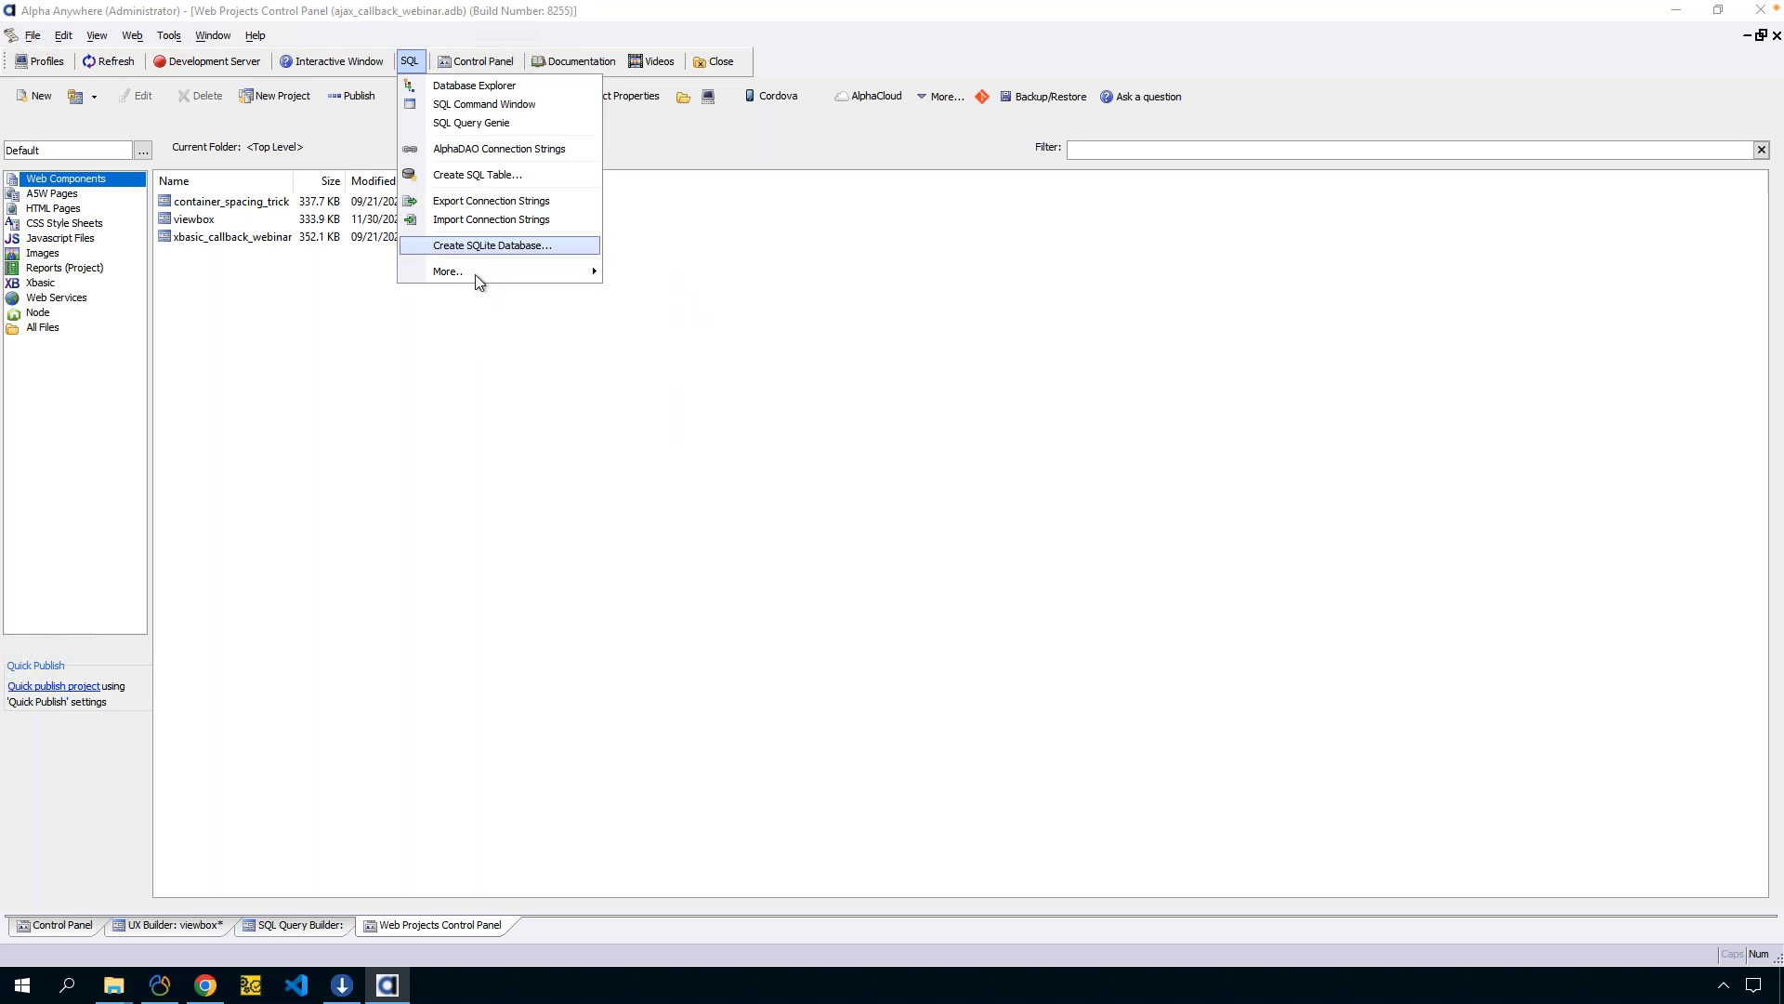
pyautogui.moveTo(476, 271)
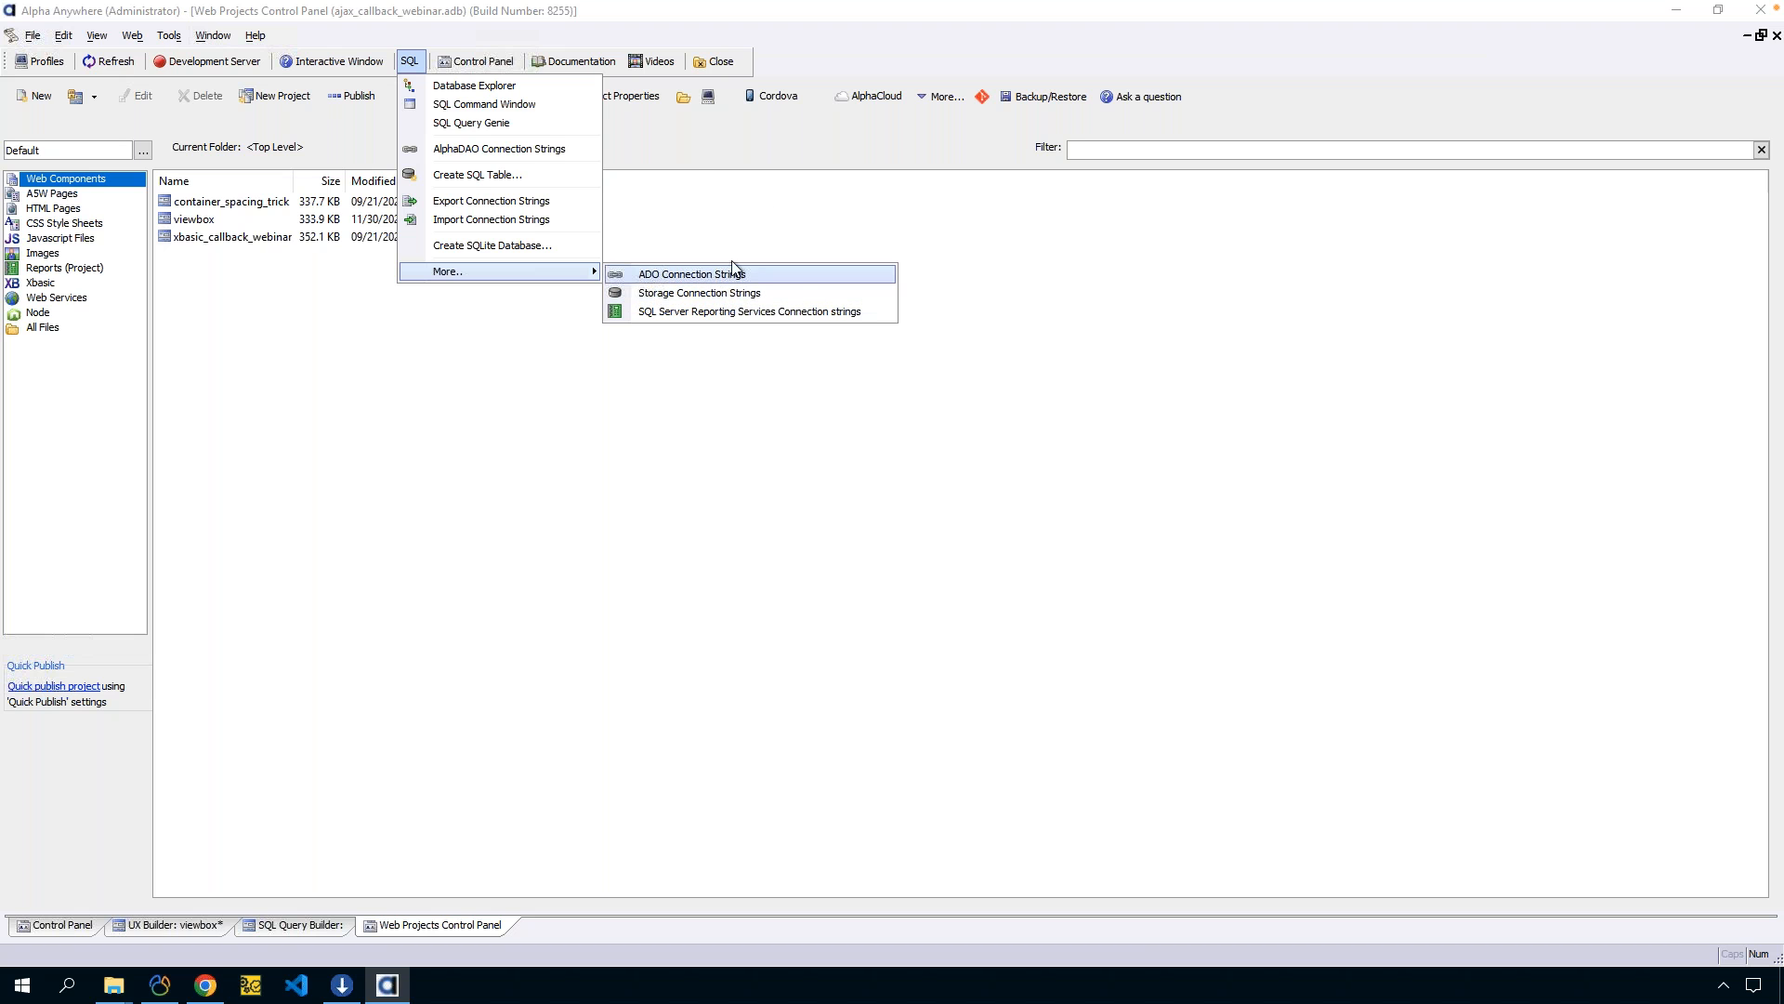
pyautogui.click(688, 132)
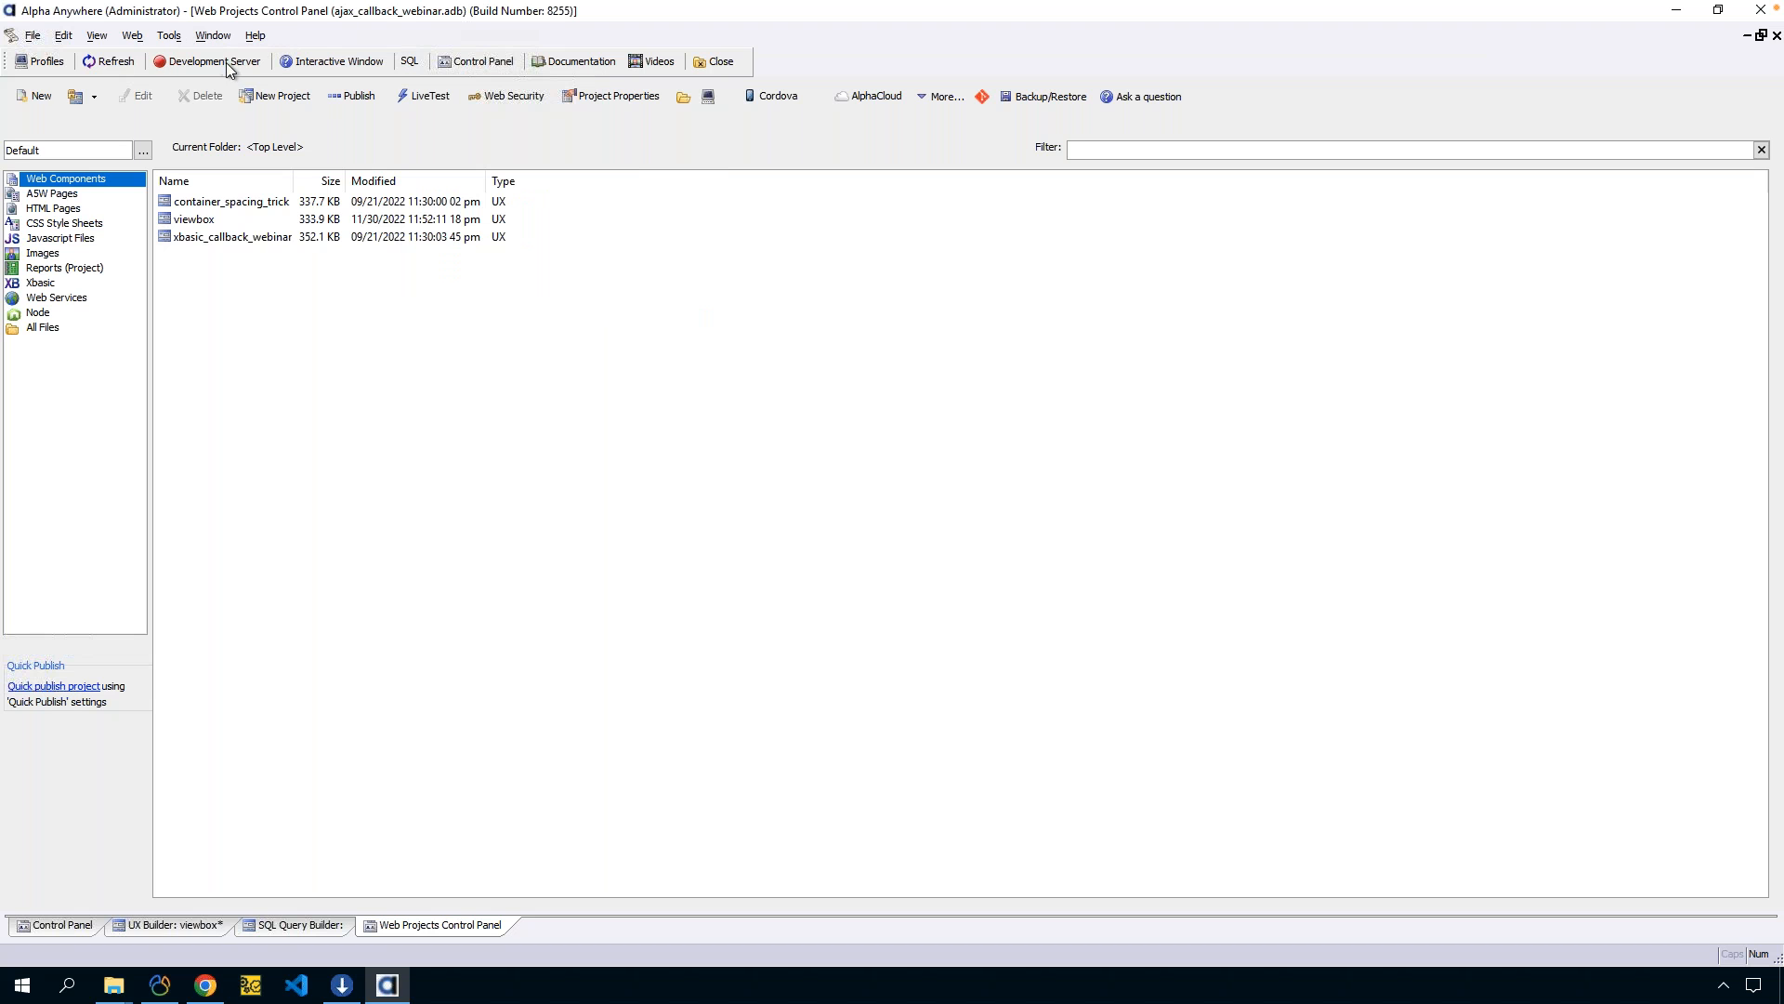
pyautogui.click(406, 65)
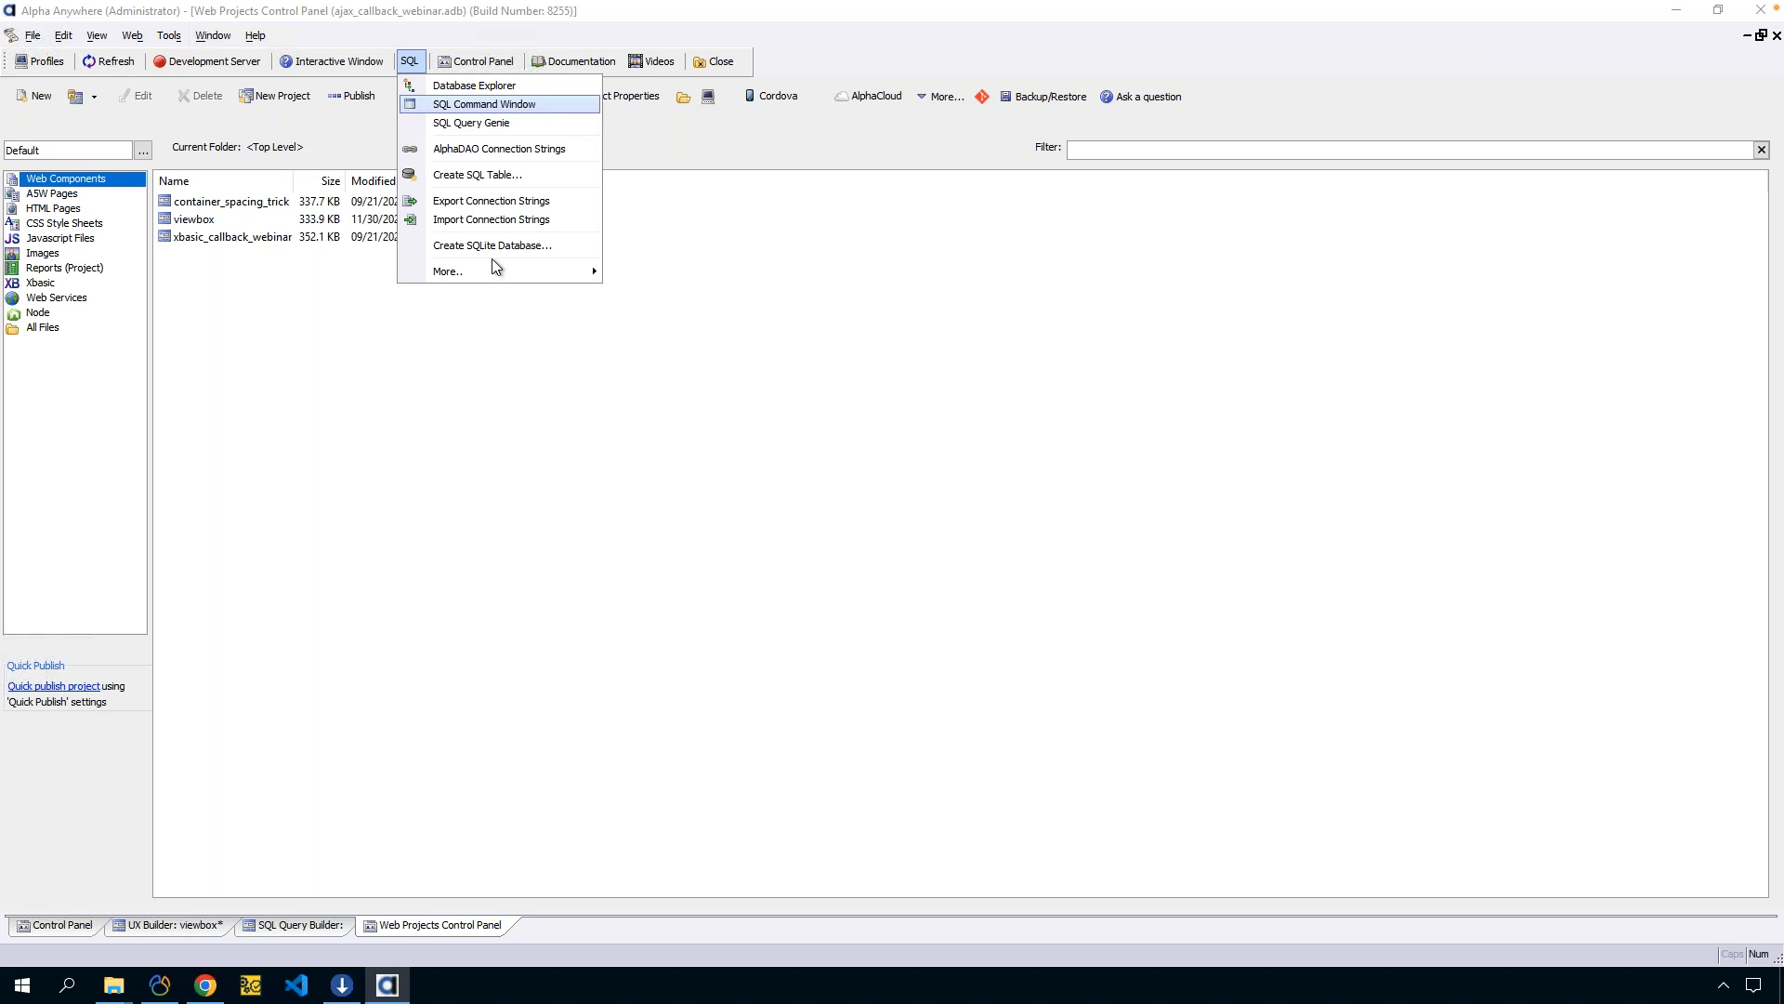
# Start an export from a SQL database to another SQL database with AADemo-Northwind as the source connection.
pyautogui.click(169, 37)
pyautogui.click(164, 39)
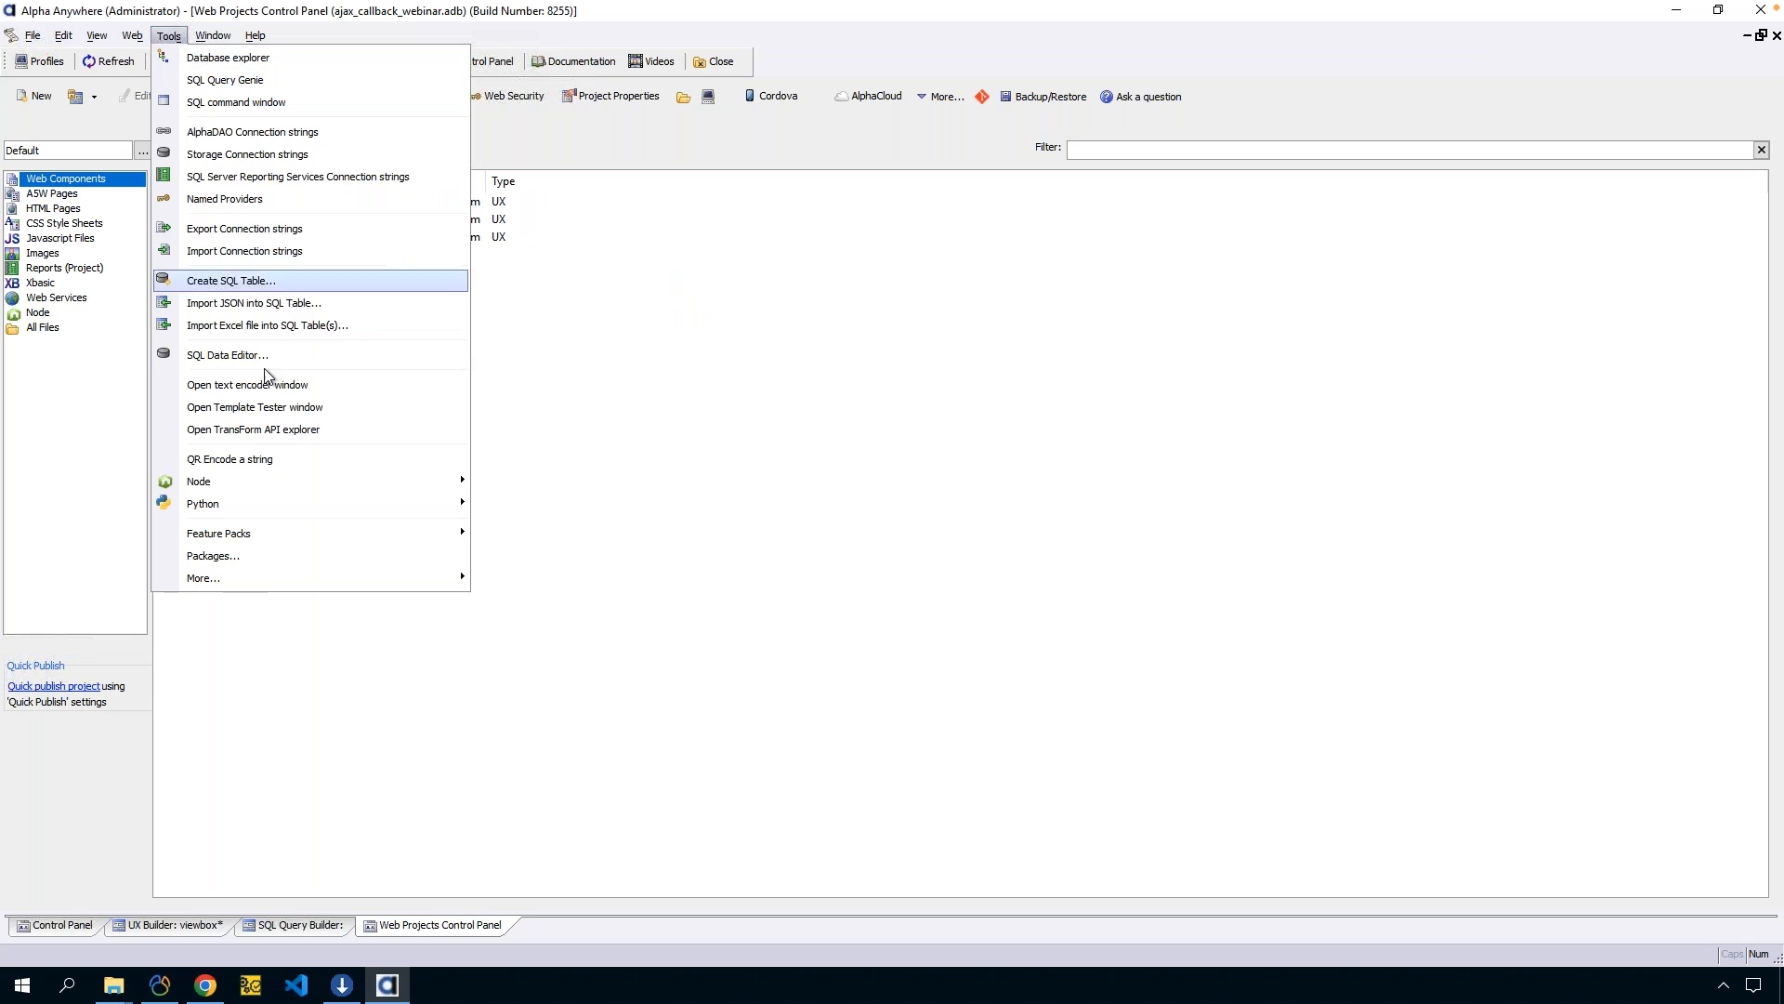
pyautogui.moveTo(270, 582)
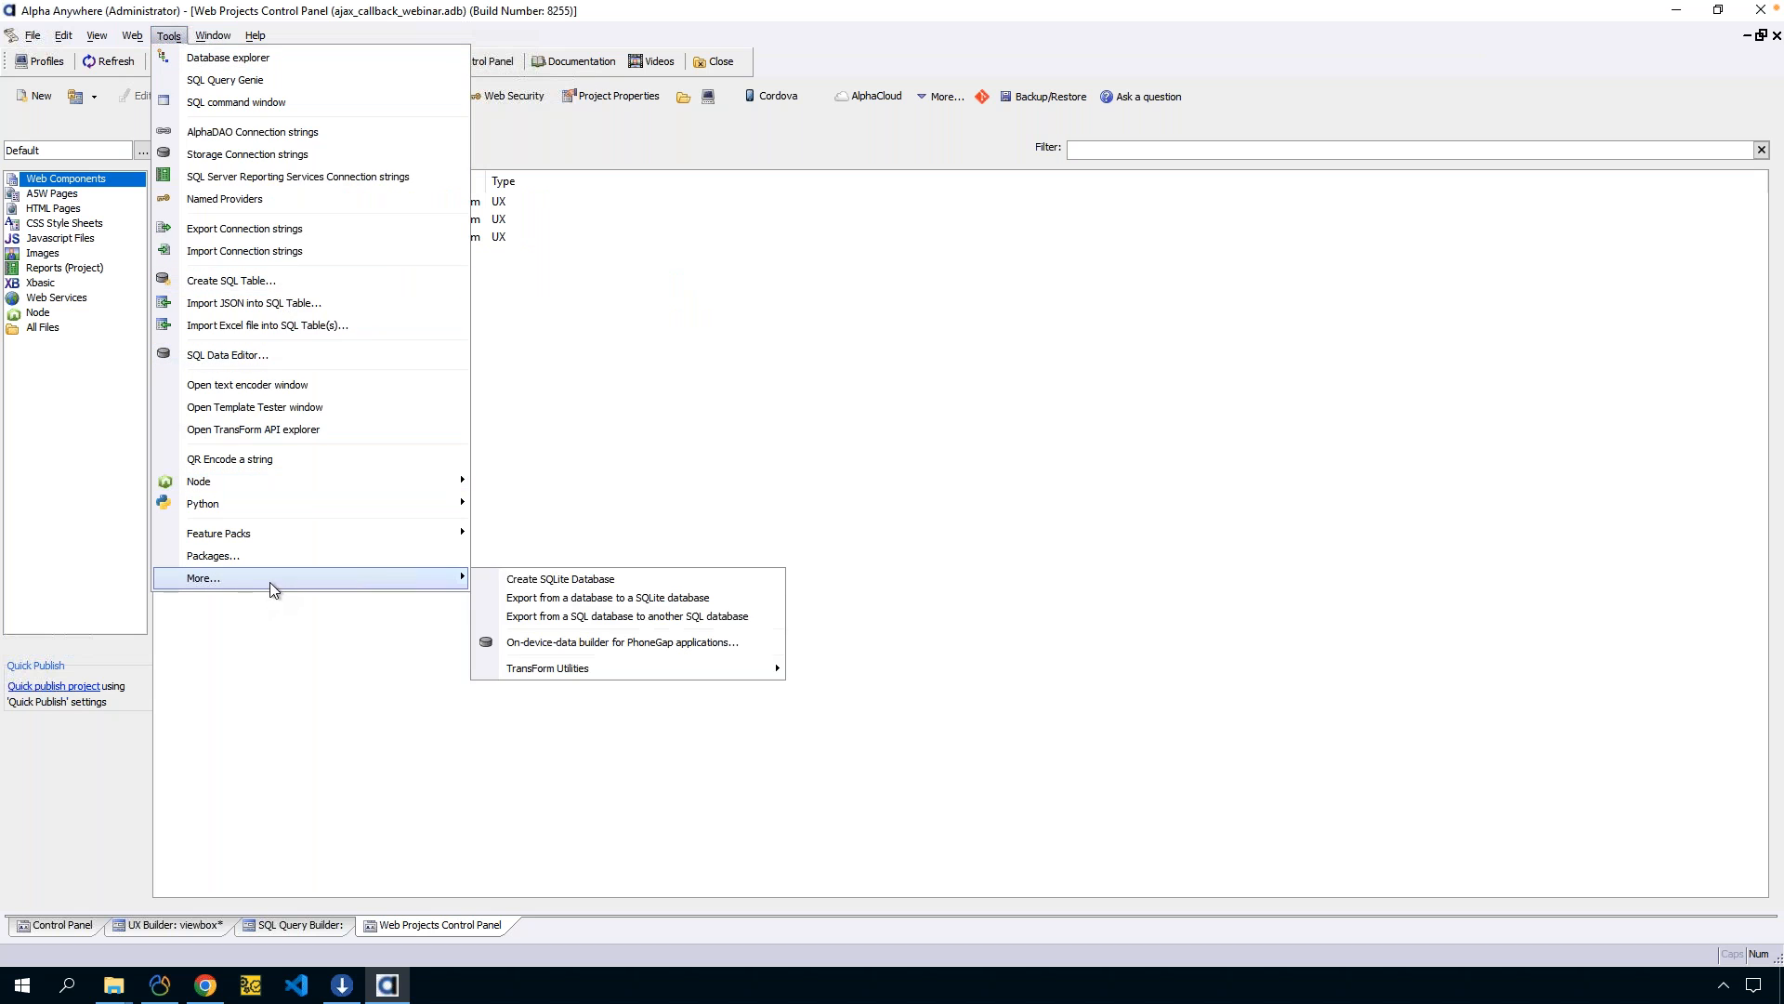
pyautogui.click(619, 618)
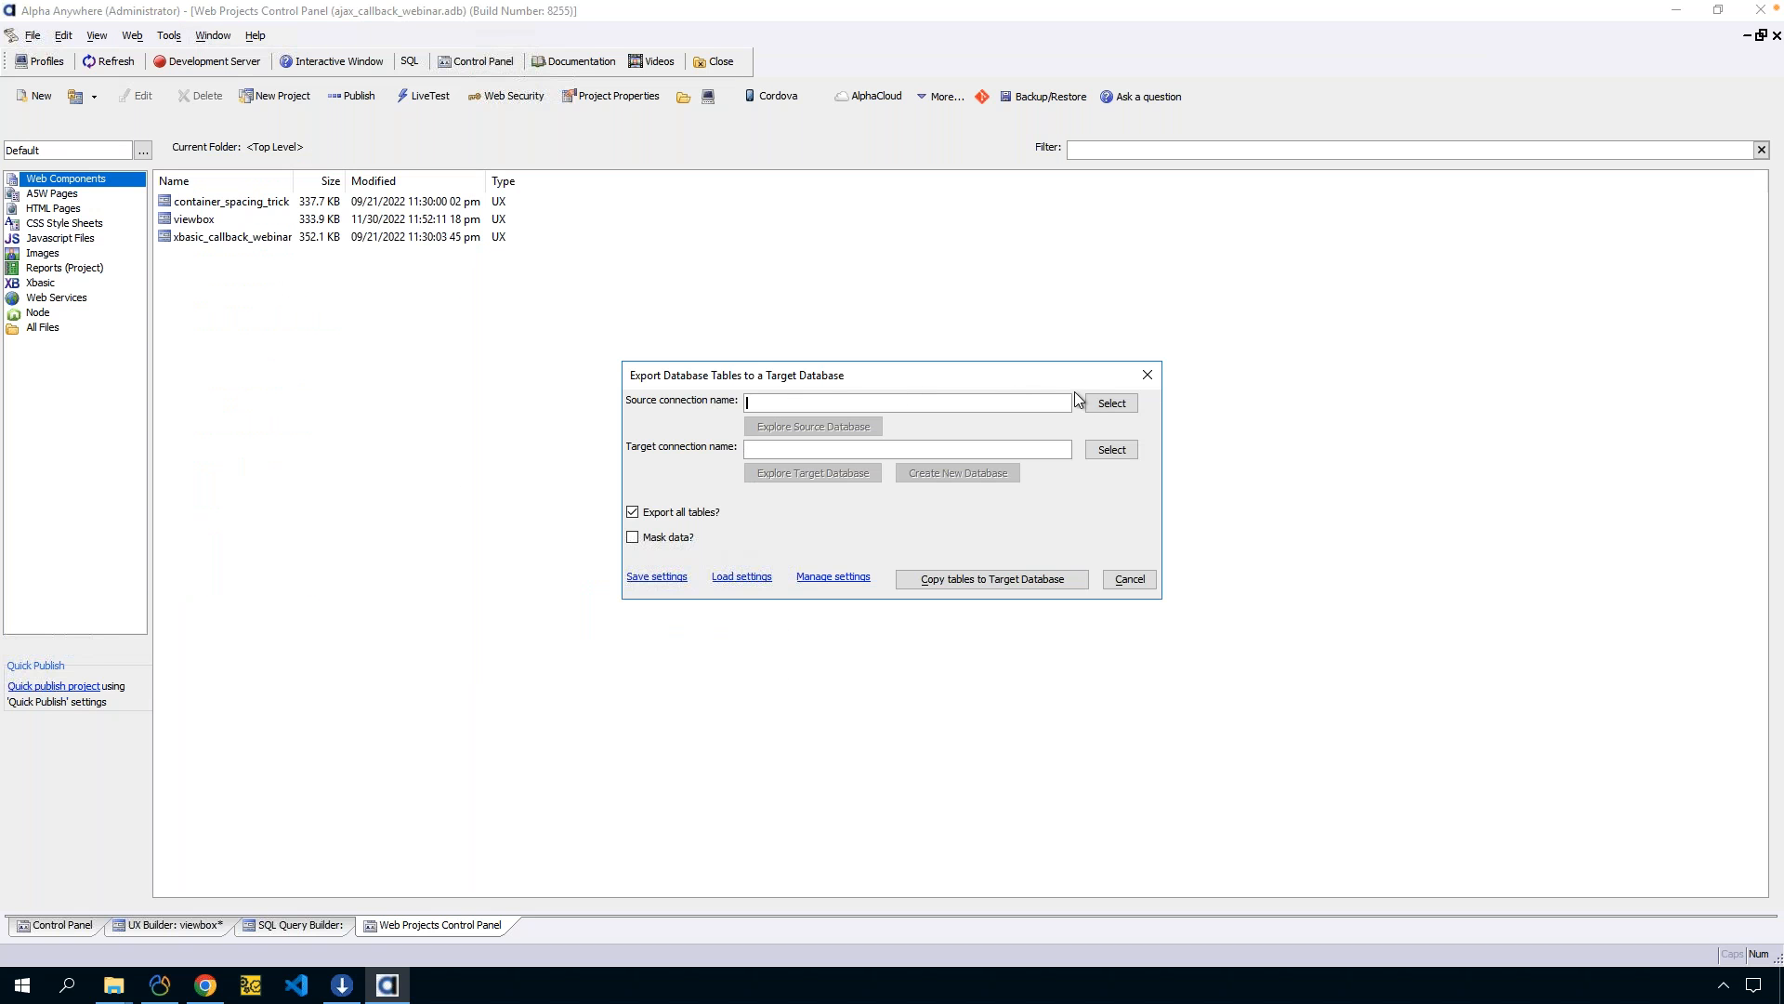
pyautogui.click(1111, 402)
pyautogui.click(558, 354)
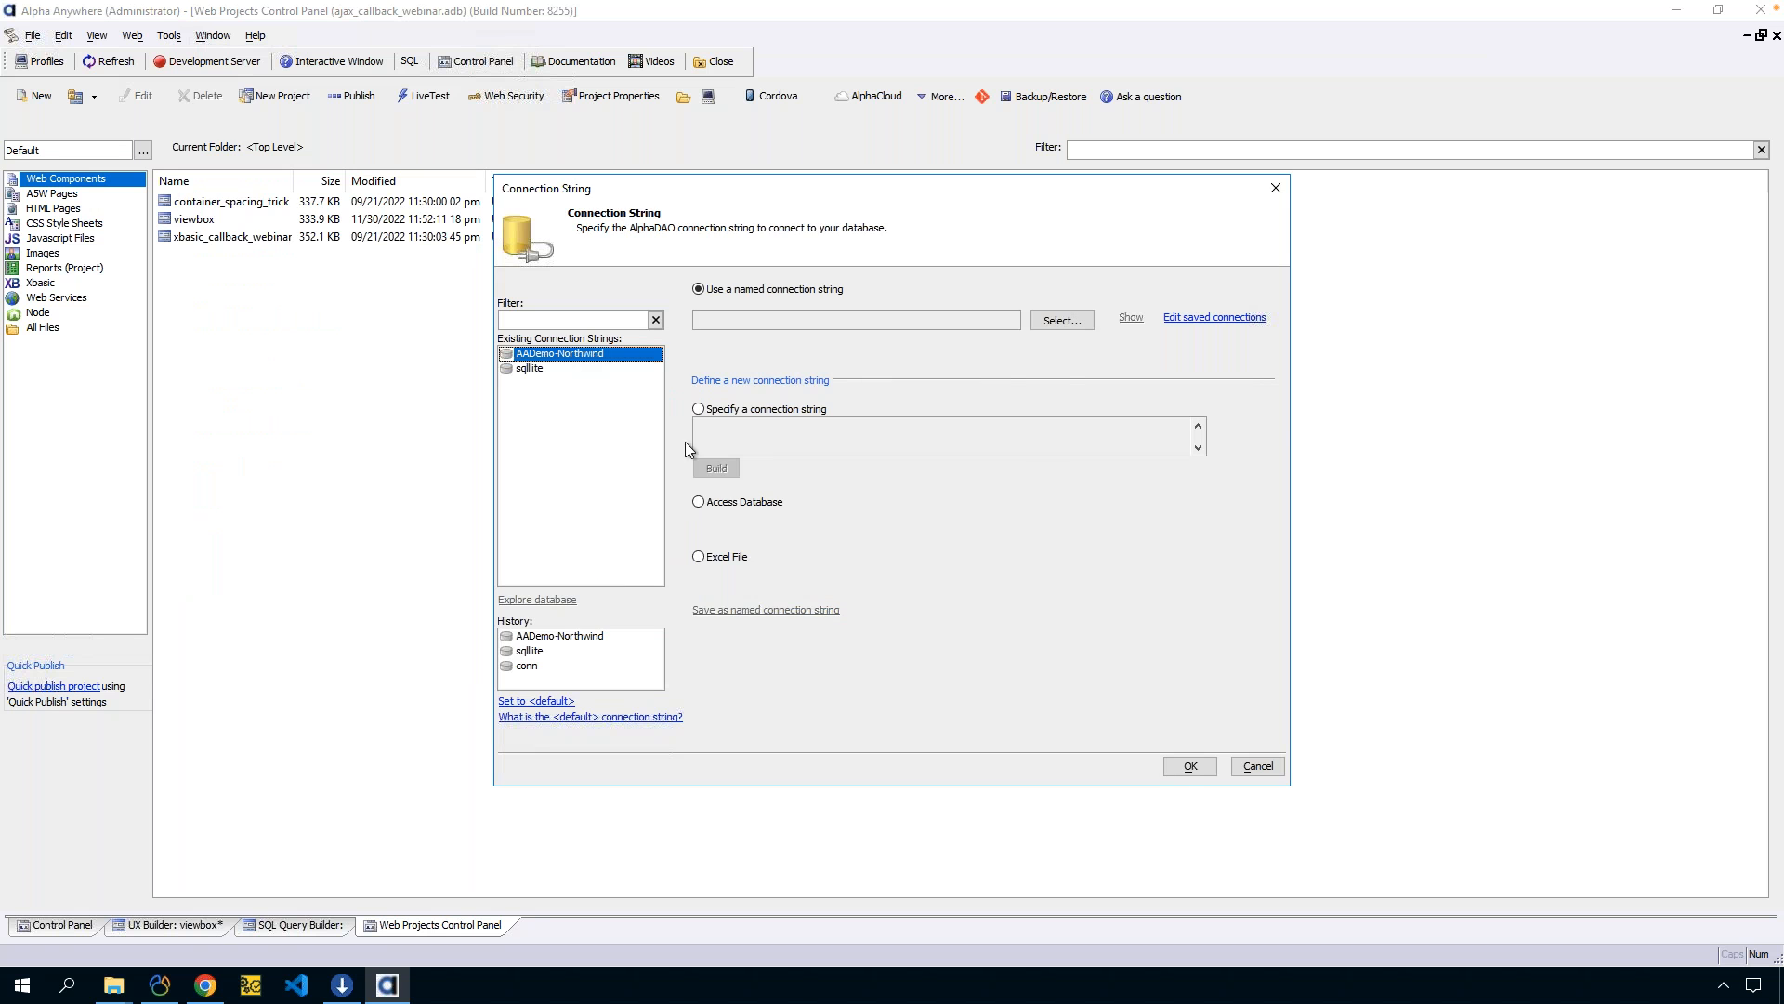
pyautogui.click(1190, 766)
# Set the sqllite named connection as the export's target.
pyautogui.click(1111, 450)
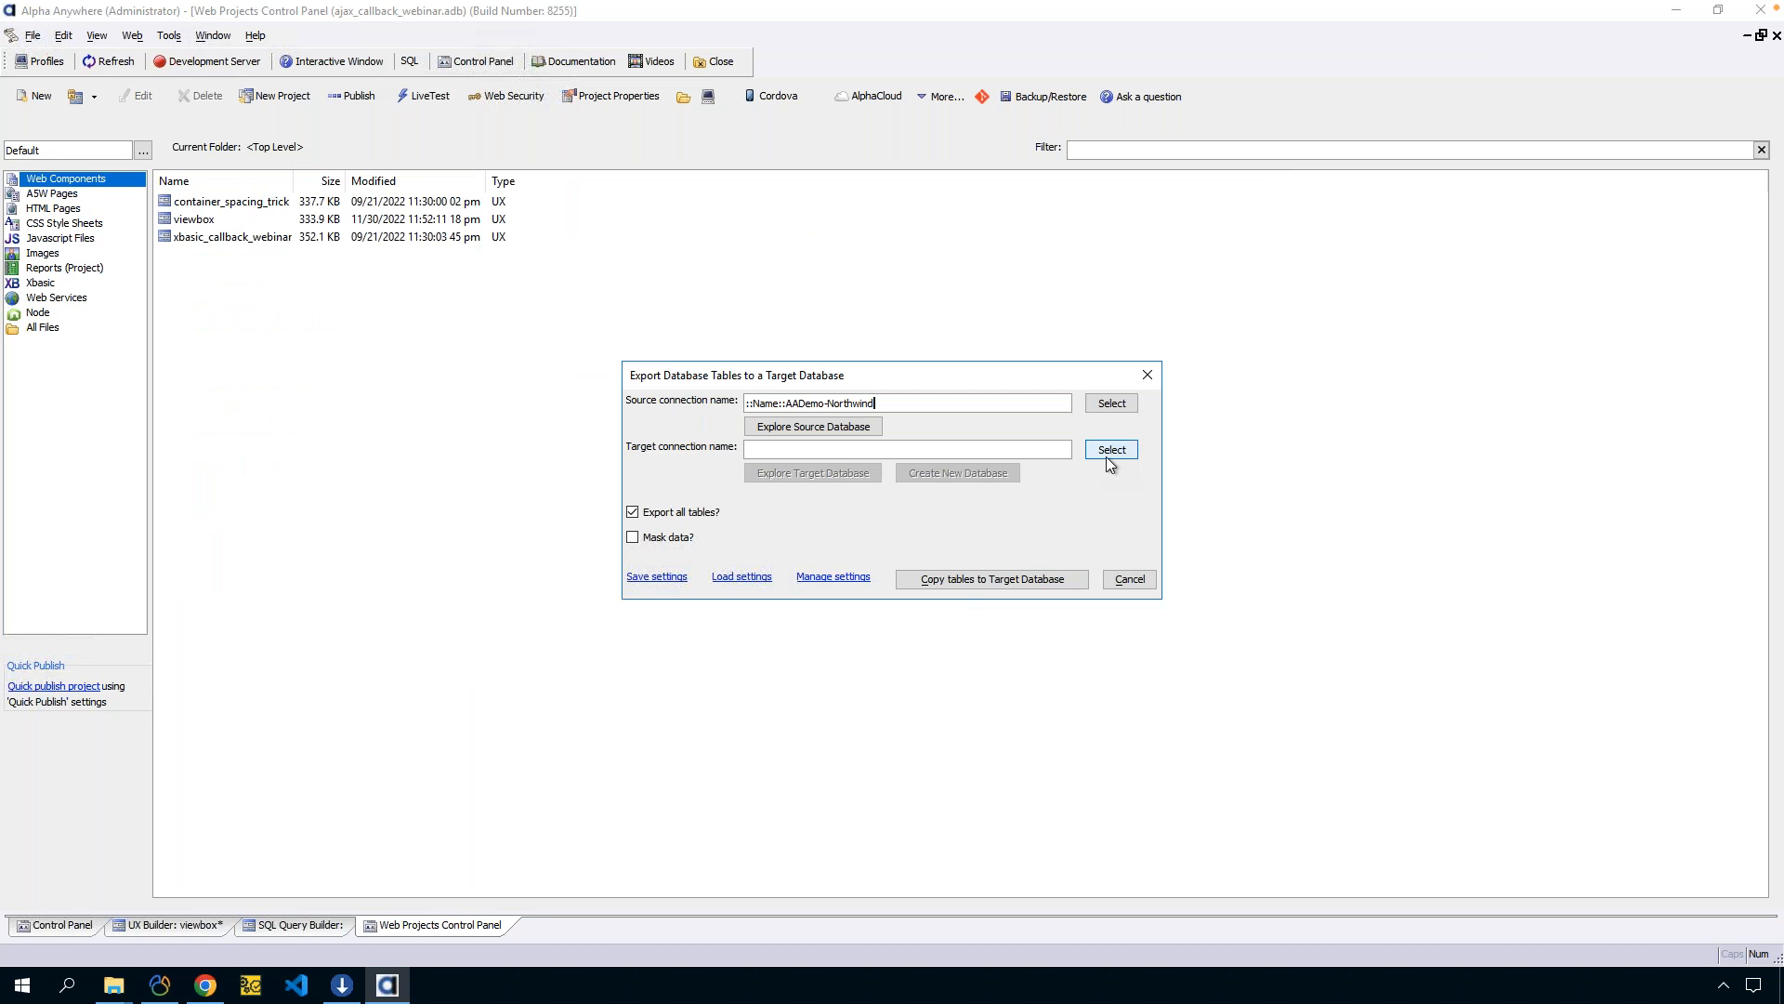
pyautogui.click(528, 369)
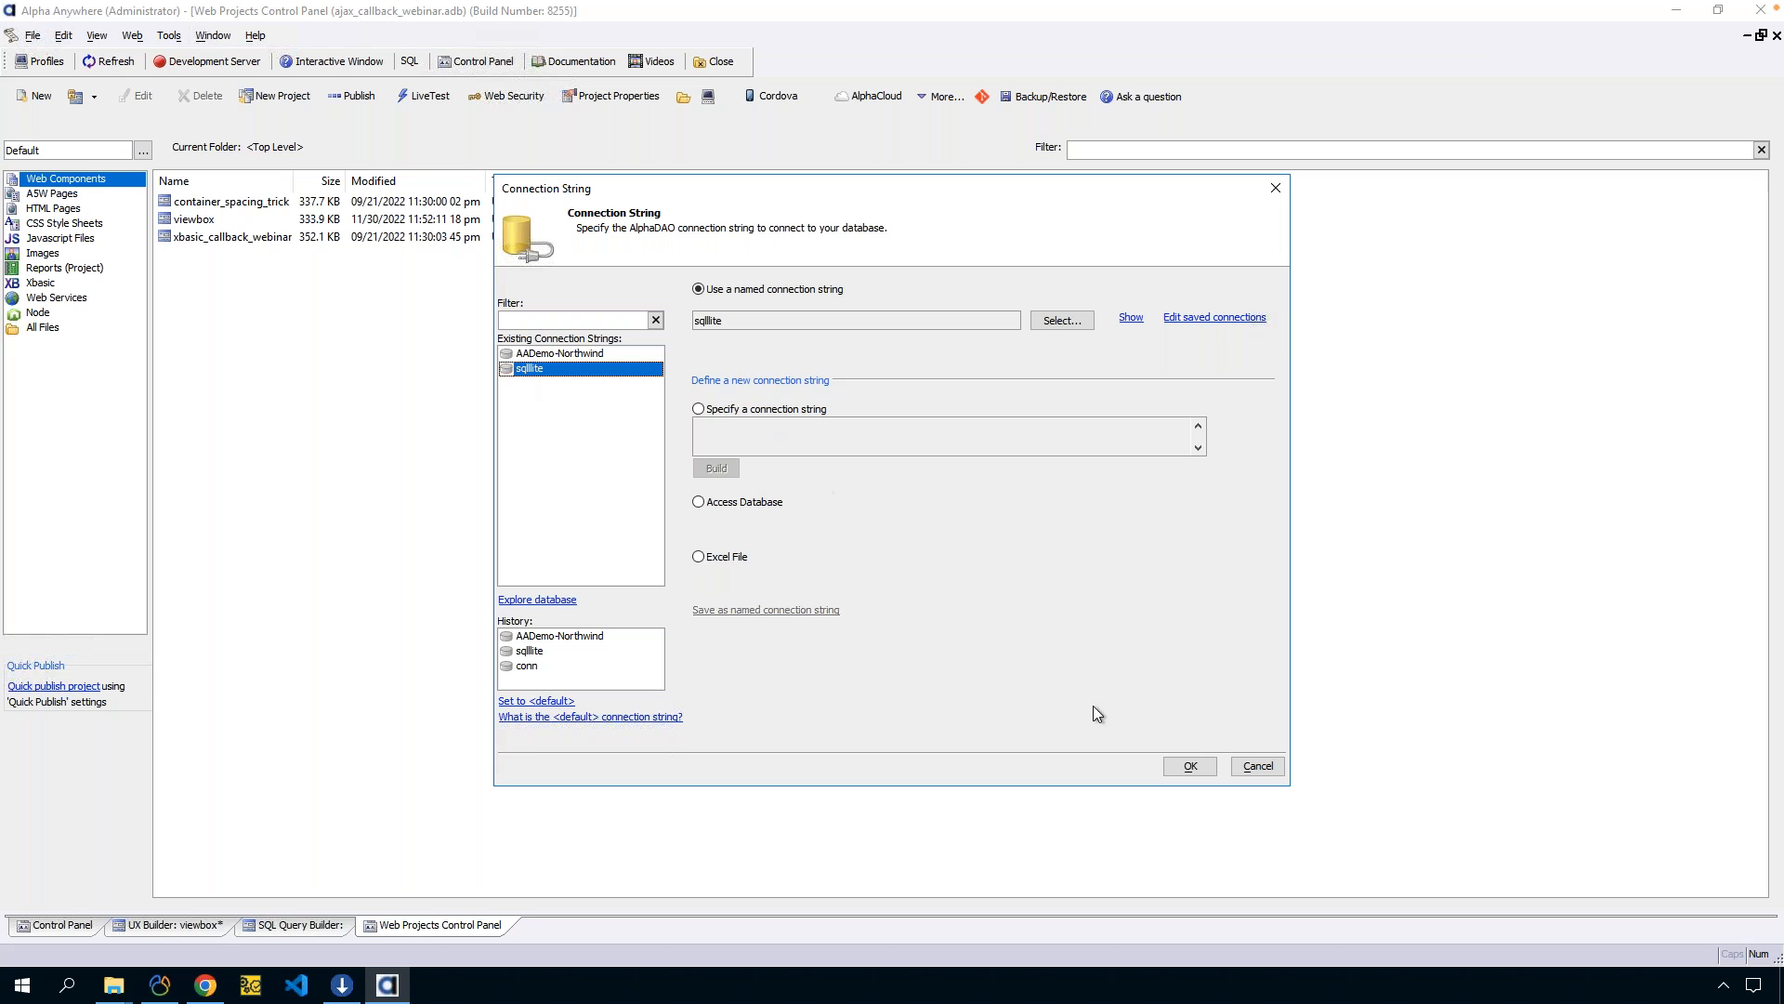
pyautogui.click(1191, 766)
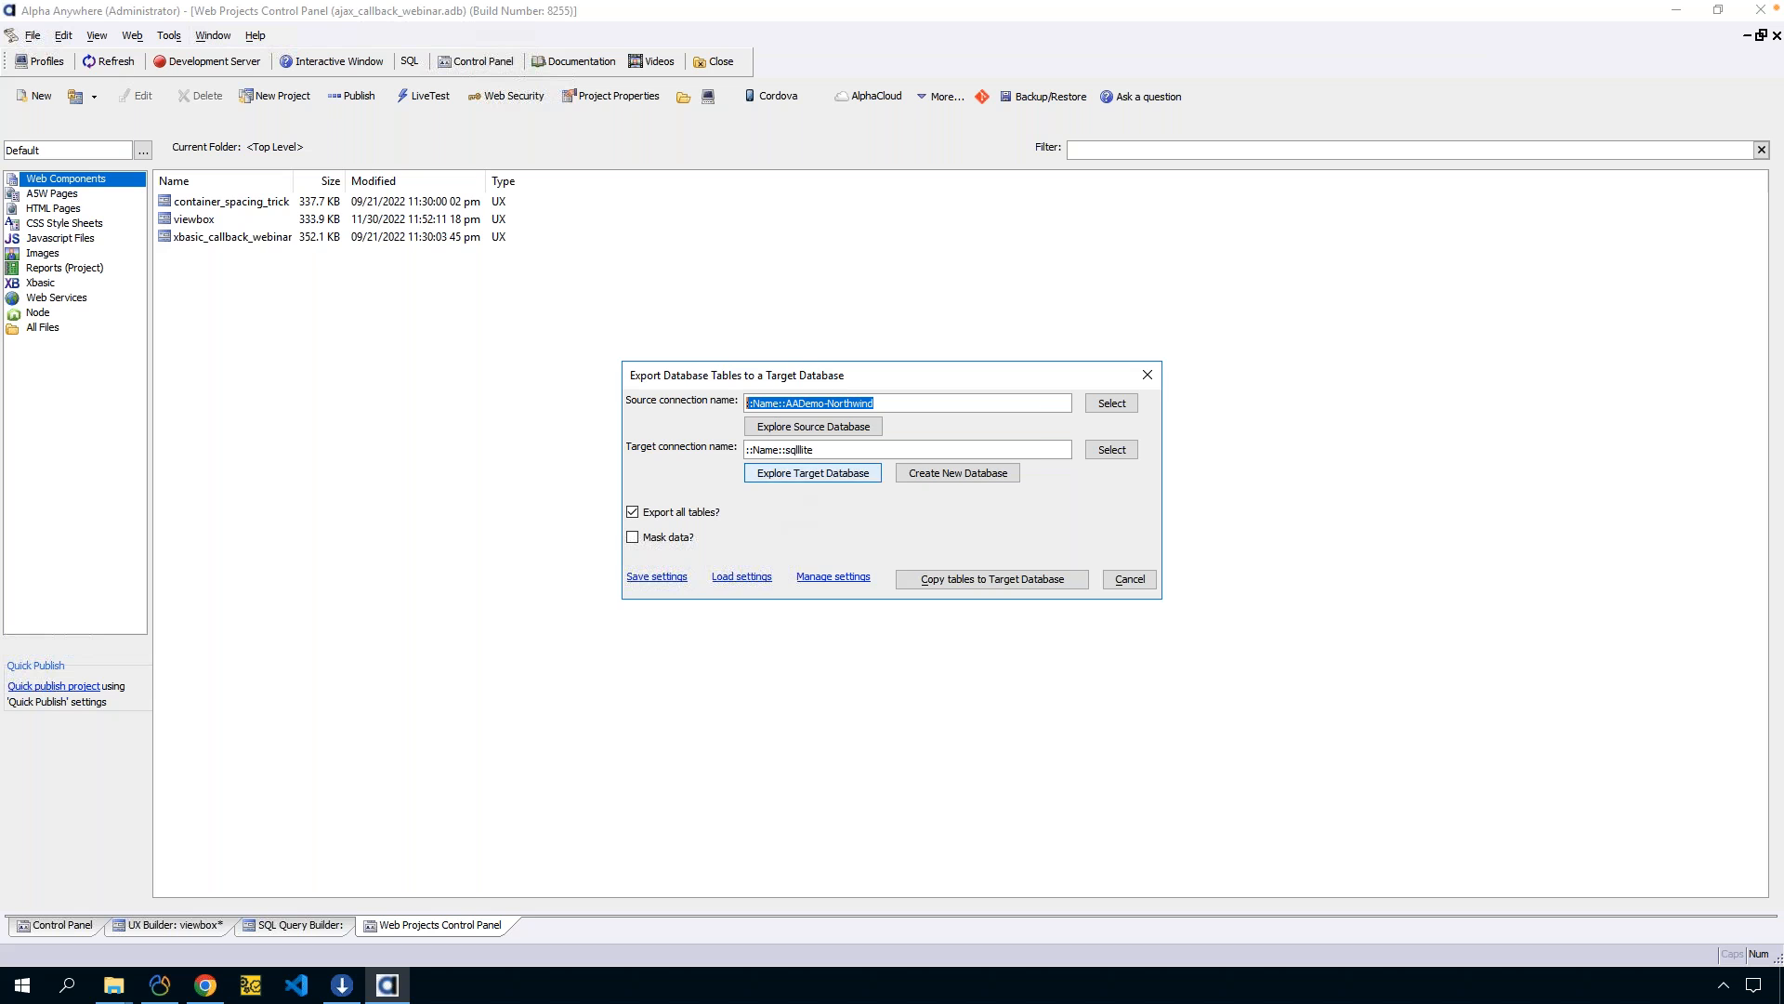
# Explore the target database, expand its customers table to view the columns, and close the explorer.
pyautogui.click(808, 474)
pyautogui.click(763, 294)
pyautogui.click(780, 308)
pyautogui.click(797, 324)
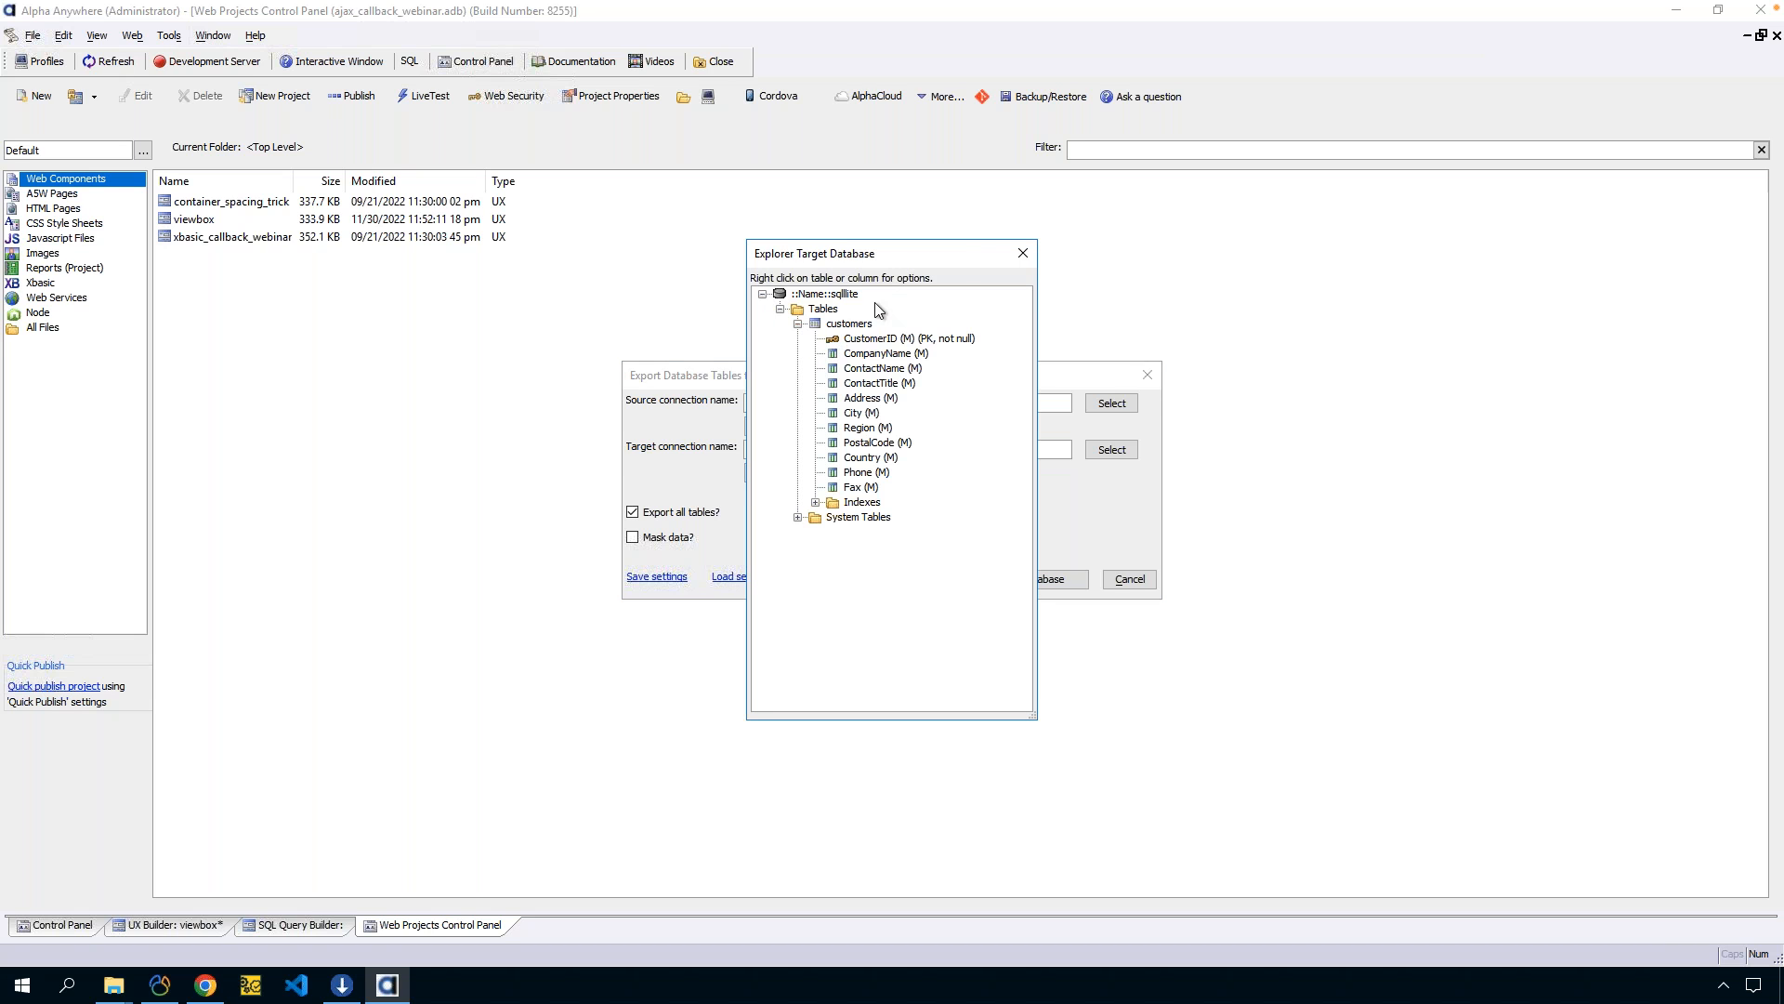
pyautogui.click(1022, 253)
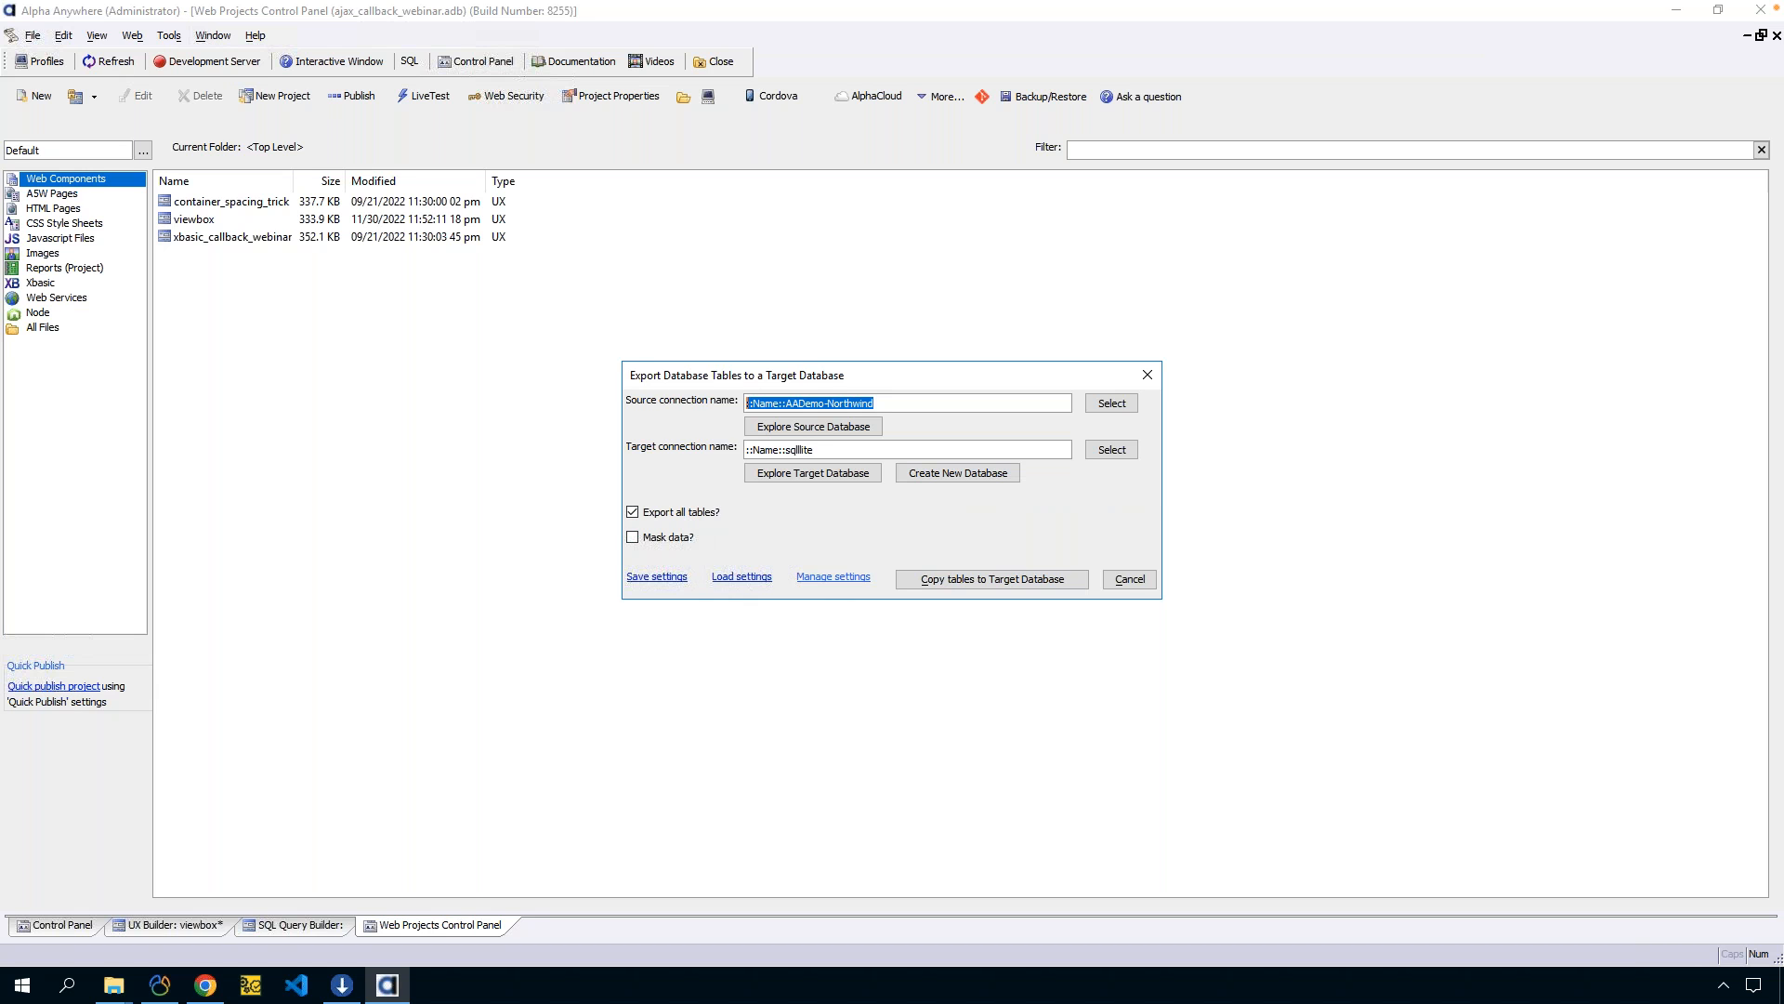
# Look at the options for managing, saving and loading export settings, cancelling each without changes.
pyautogui.click(833, 577)
pyautogui.click(1628, 182)
pyautogui.click(656, 576)
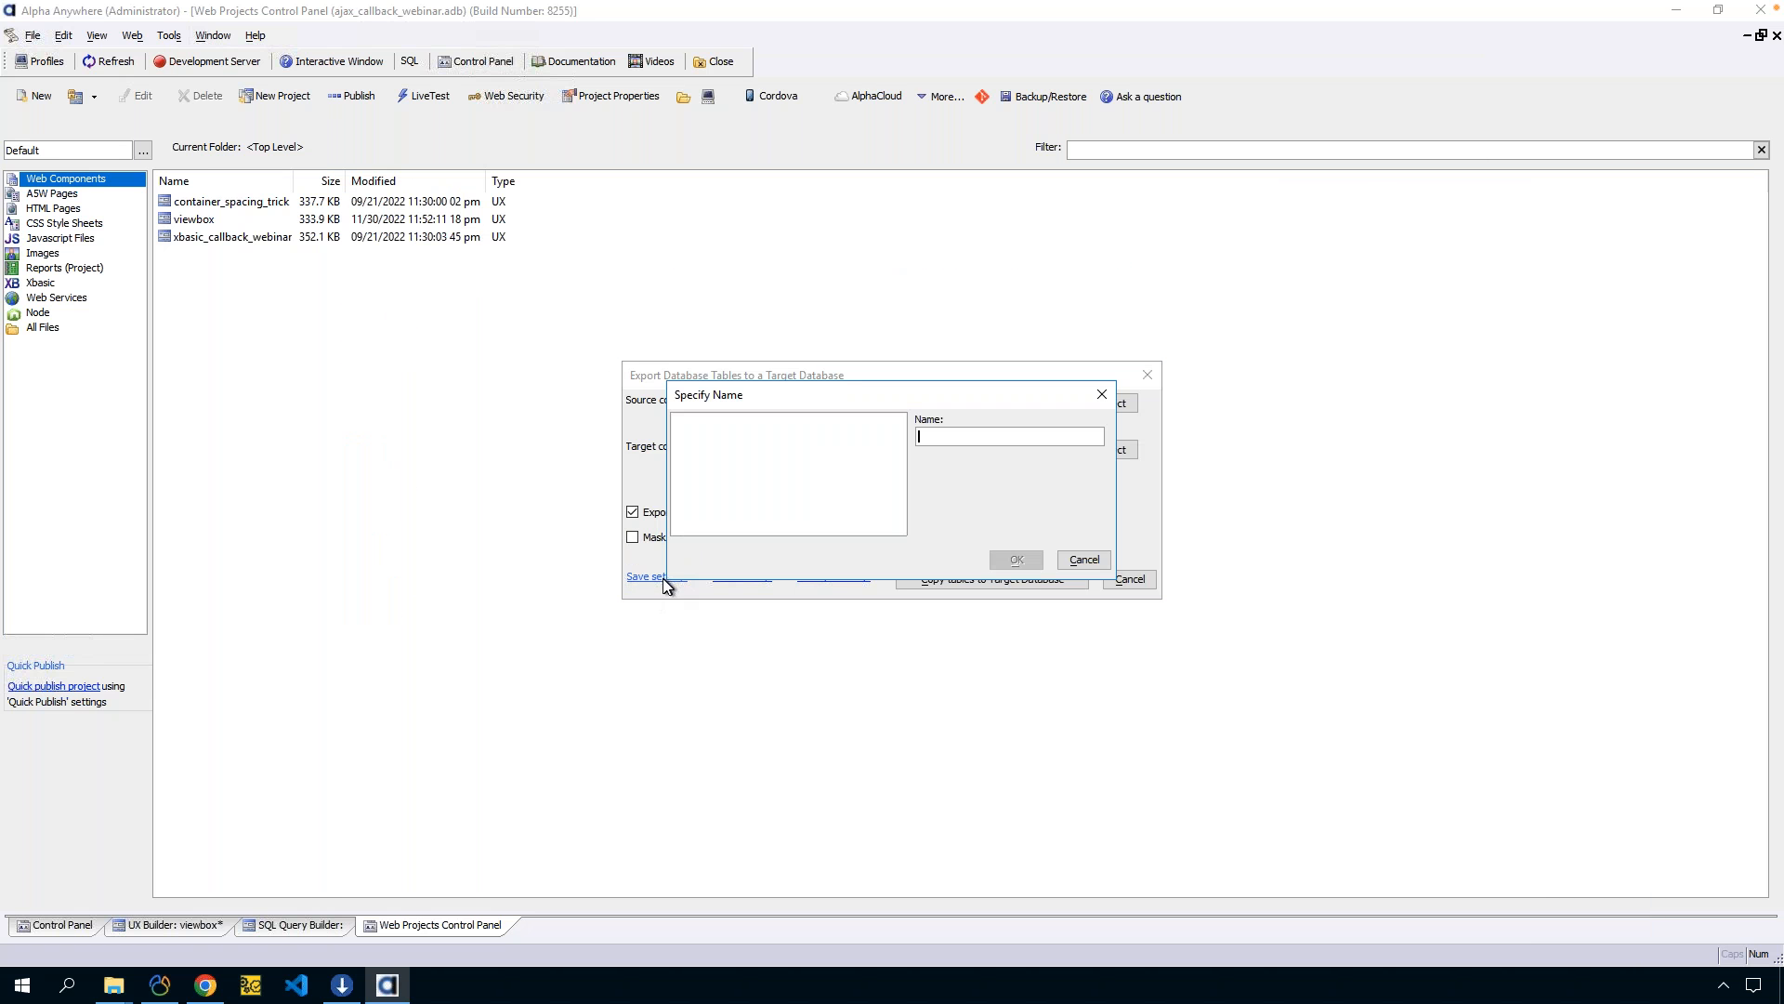
pyautogui.click(1087, 556)
pyautogui.click(742, 576)
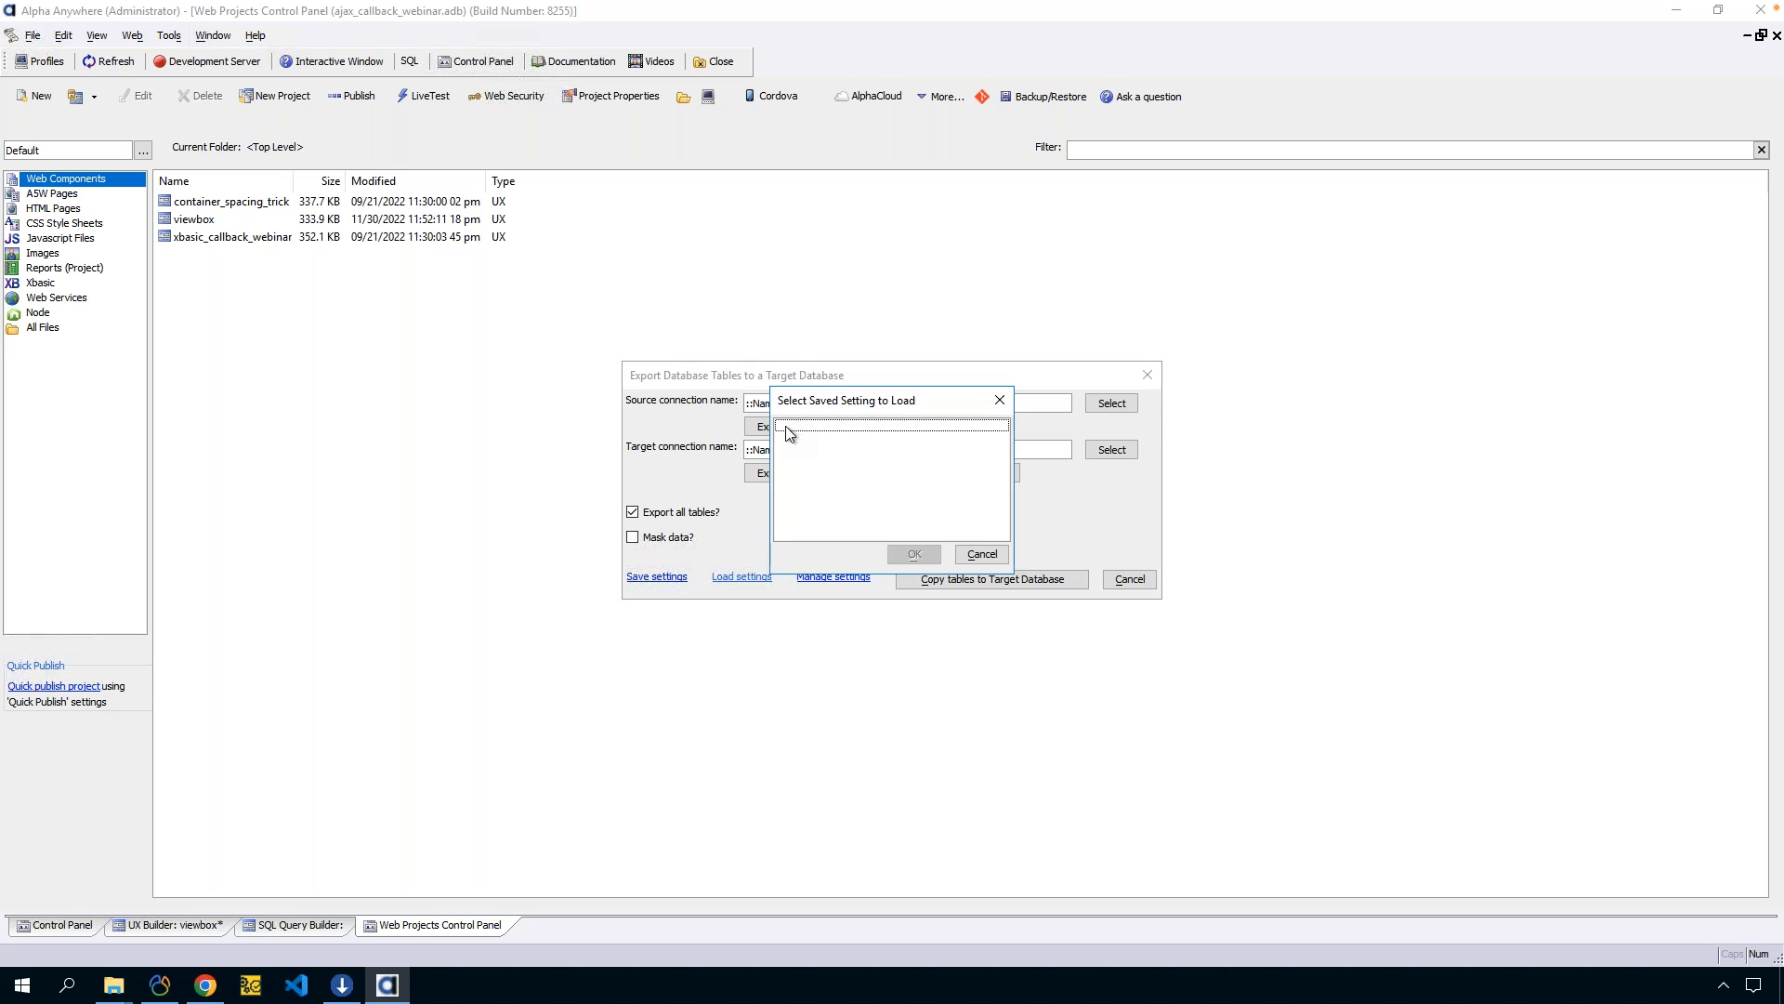
pyautogui.click(982, 554)
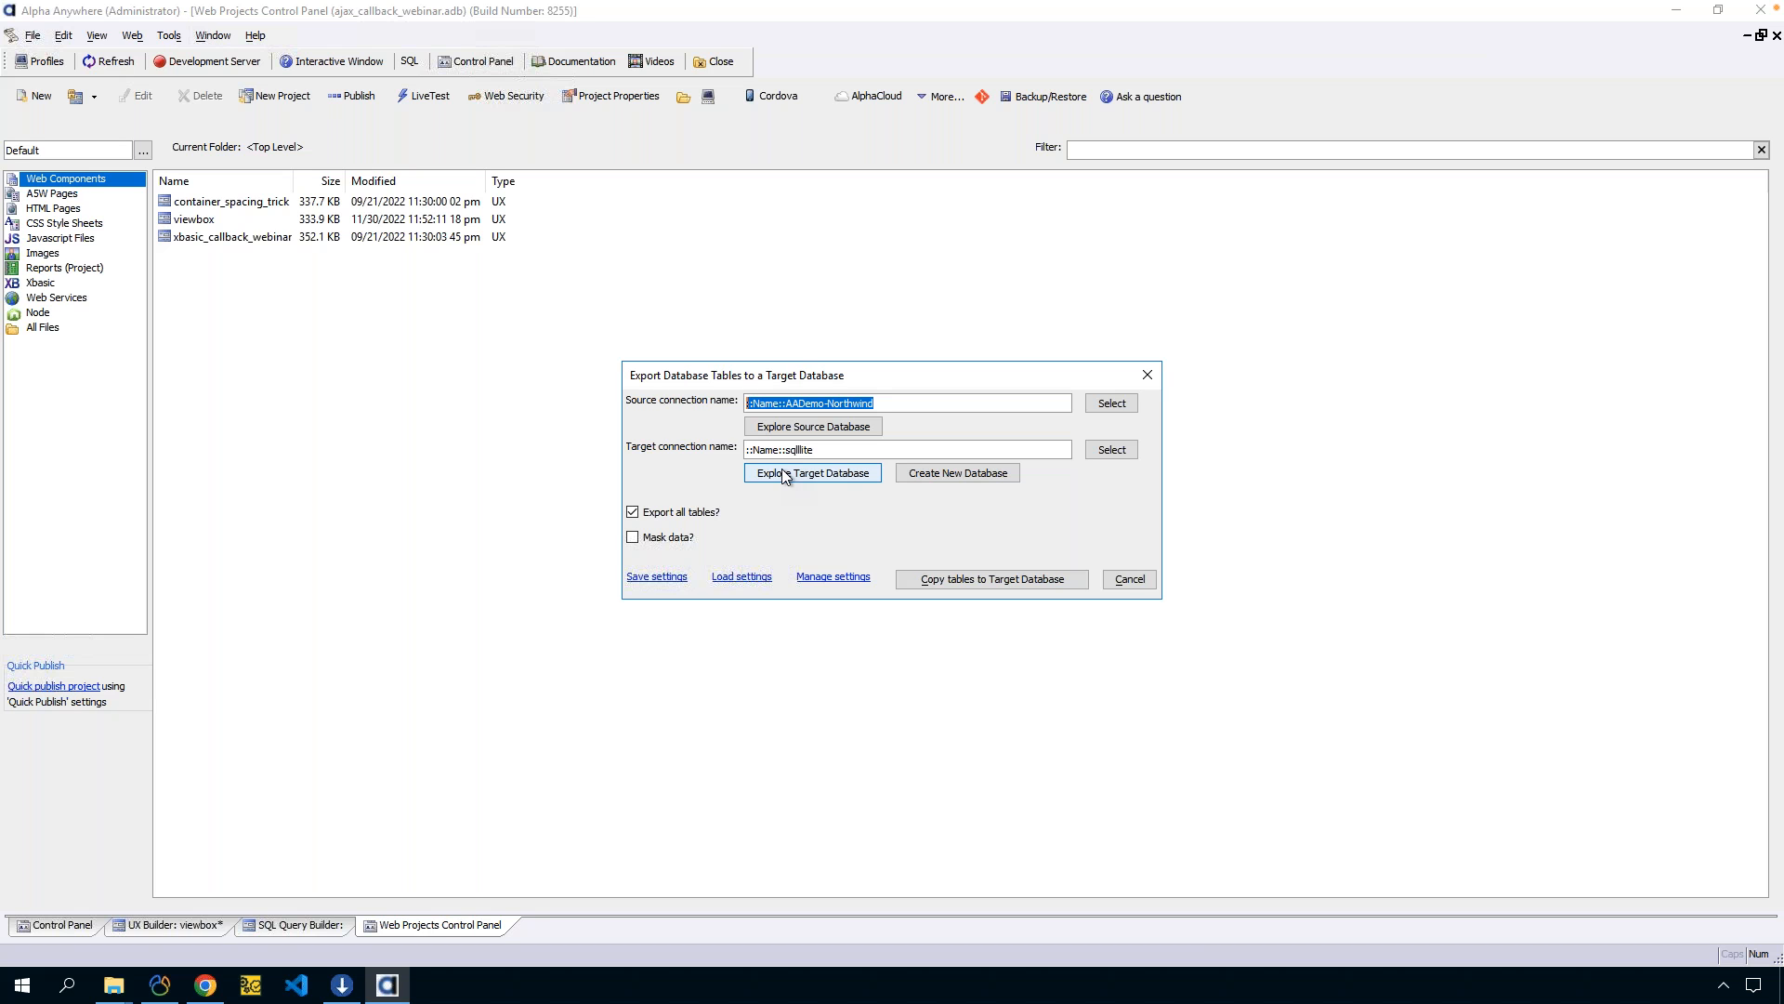
# Copy all source tables to the target database, and close the copy report and the export dialog.
pyautogui.click(957, 578)
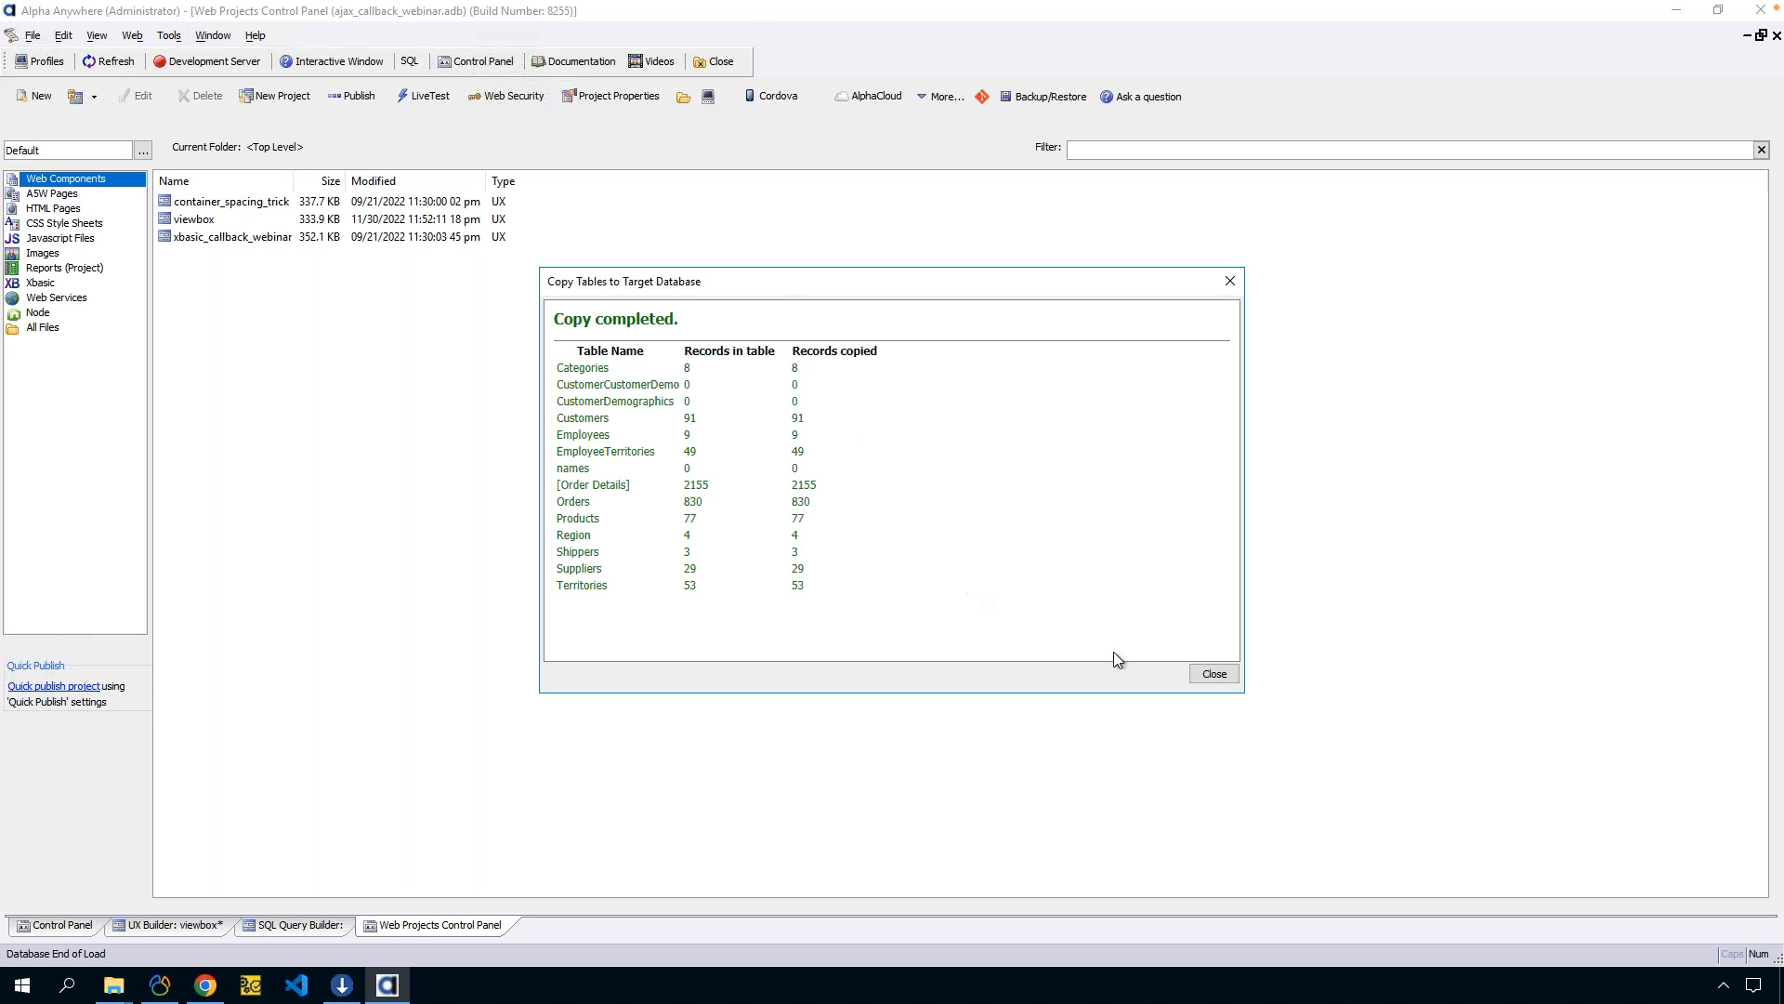
pyautogui.click(1212, 673)
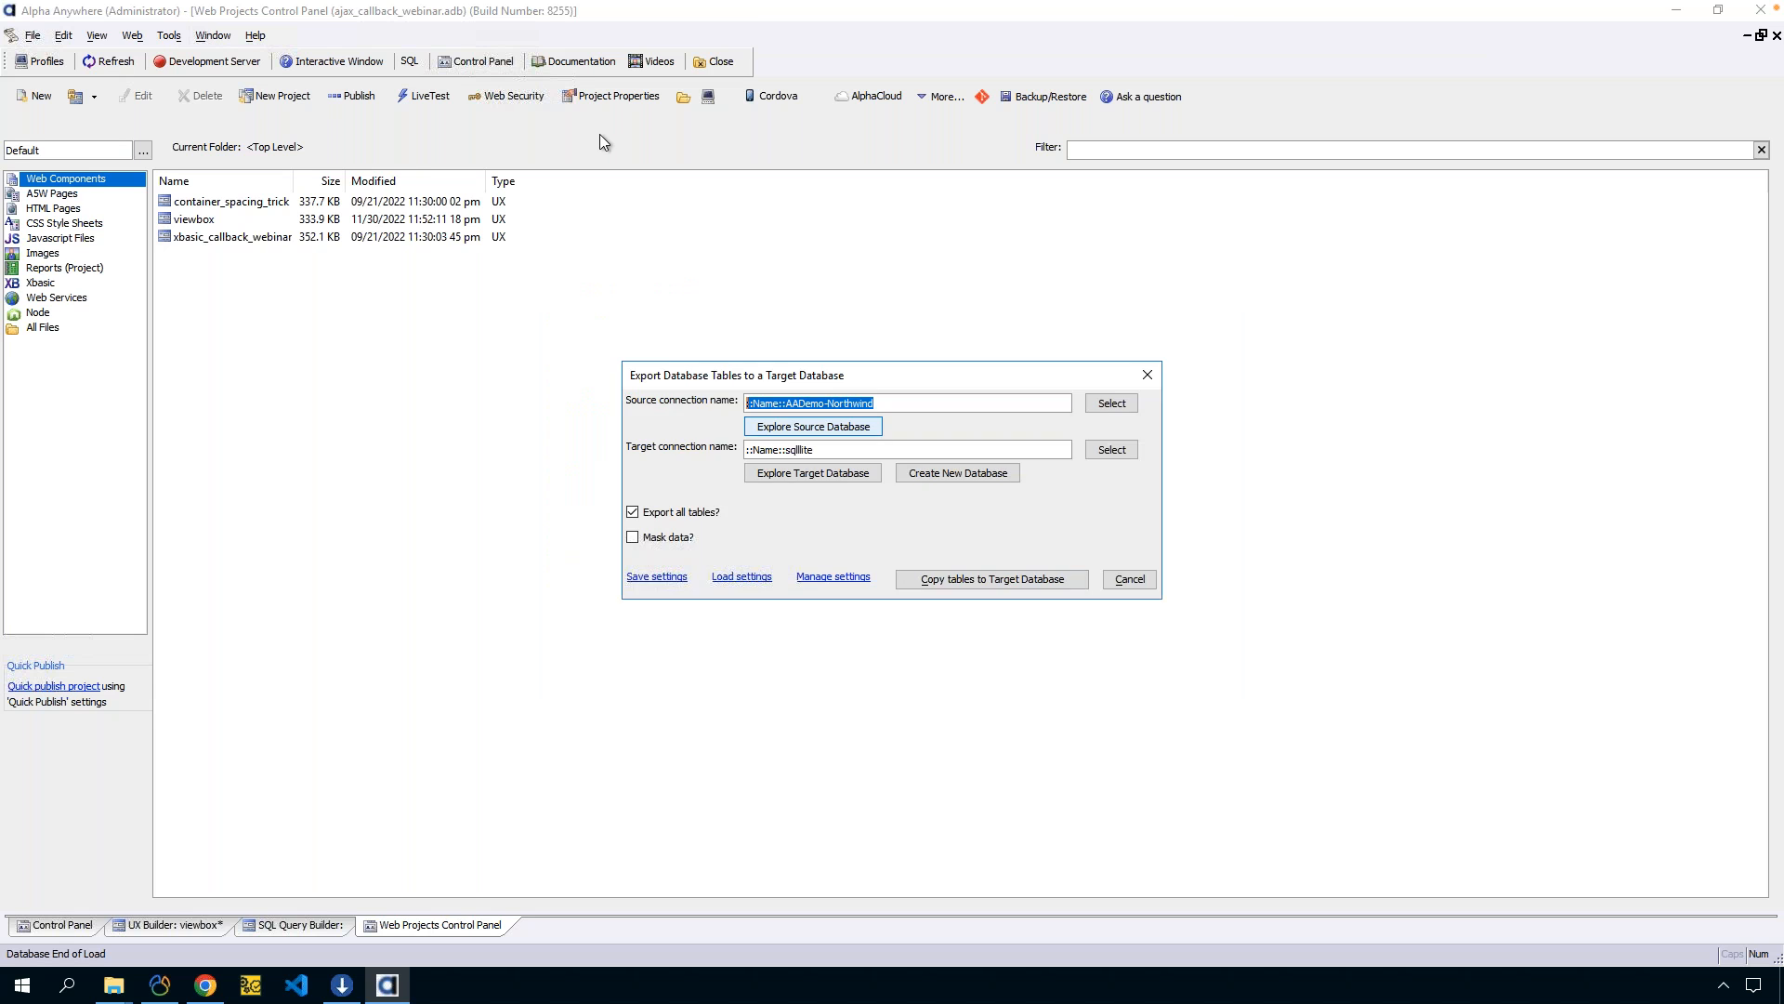
pyautogui.click(1130, 579)
# Open the Database Explorer and refresh the sqllite connection to view its exported tables.
pyautogui.click(406, 65)
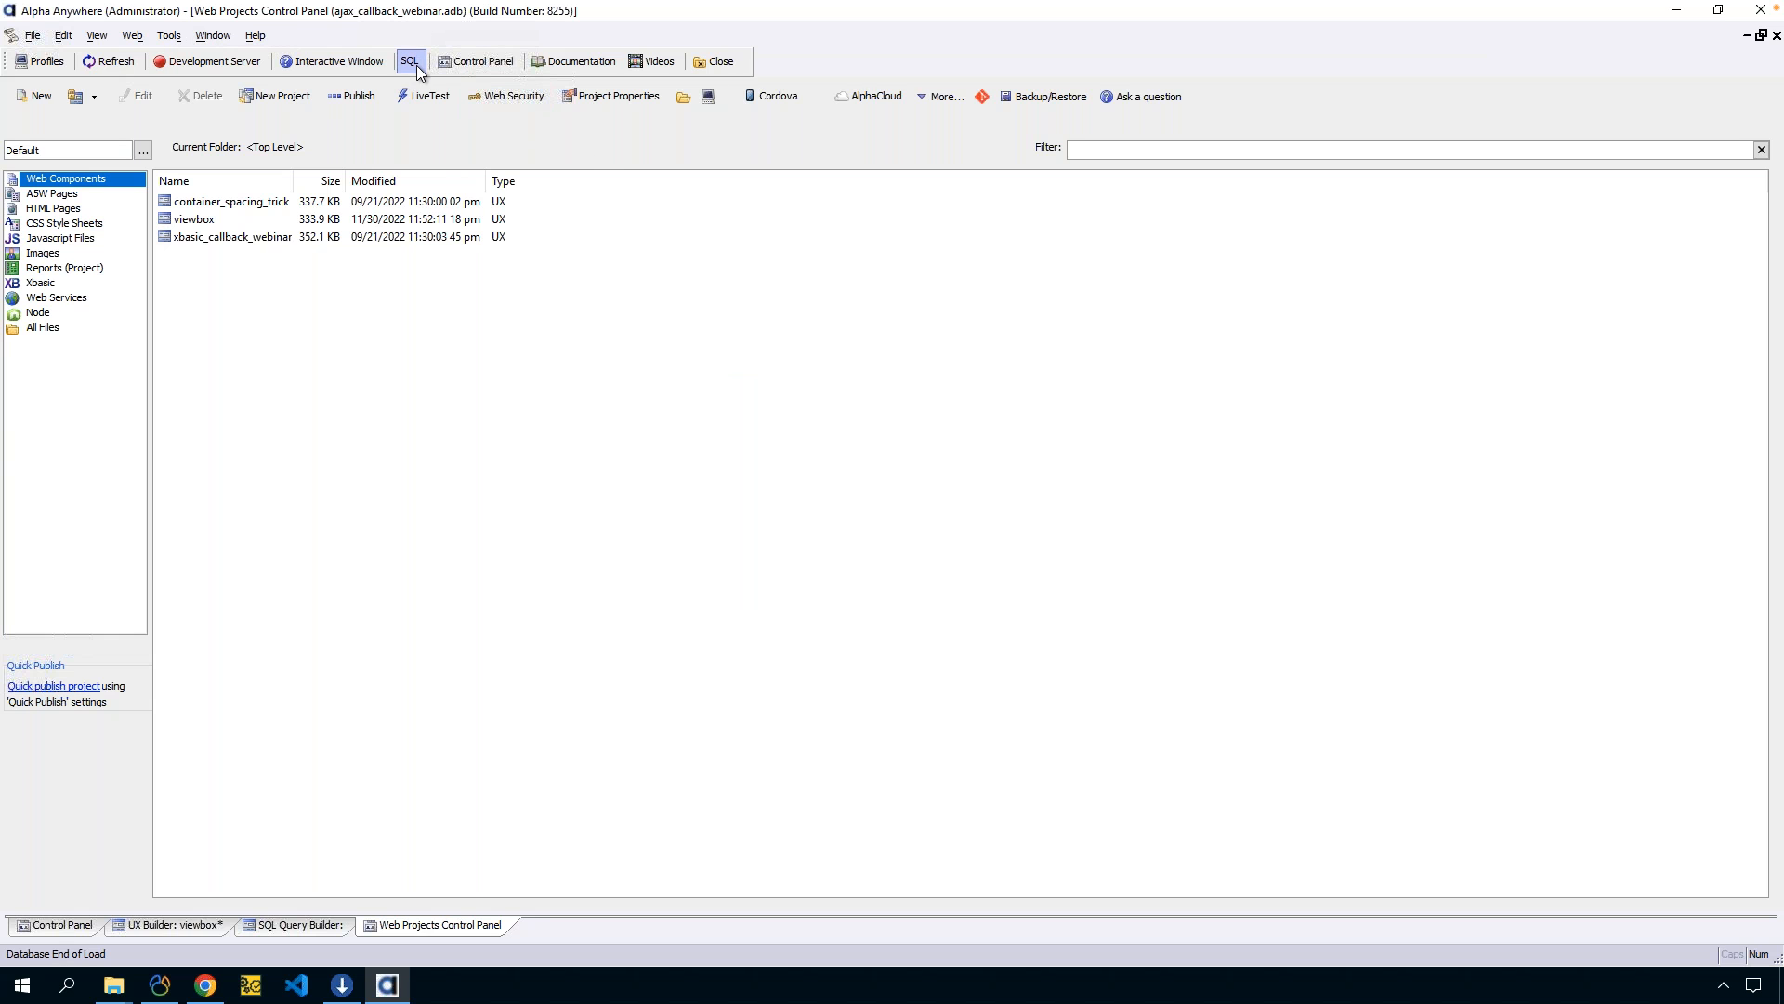
pyautogui.click(451, 82)
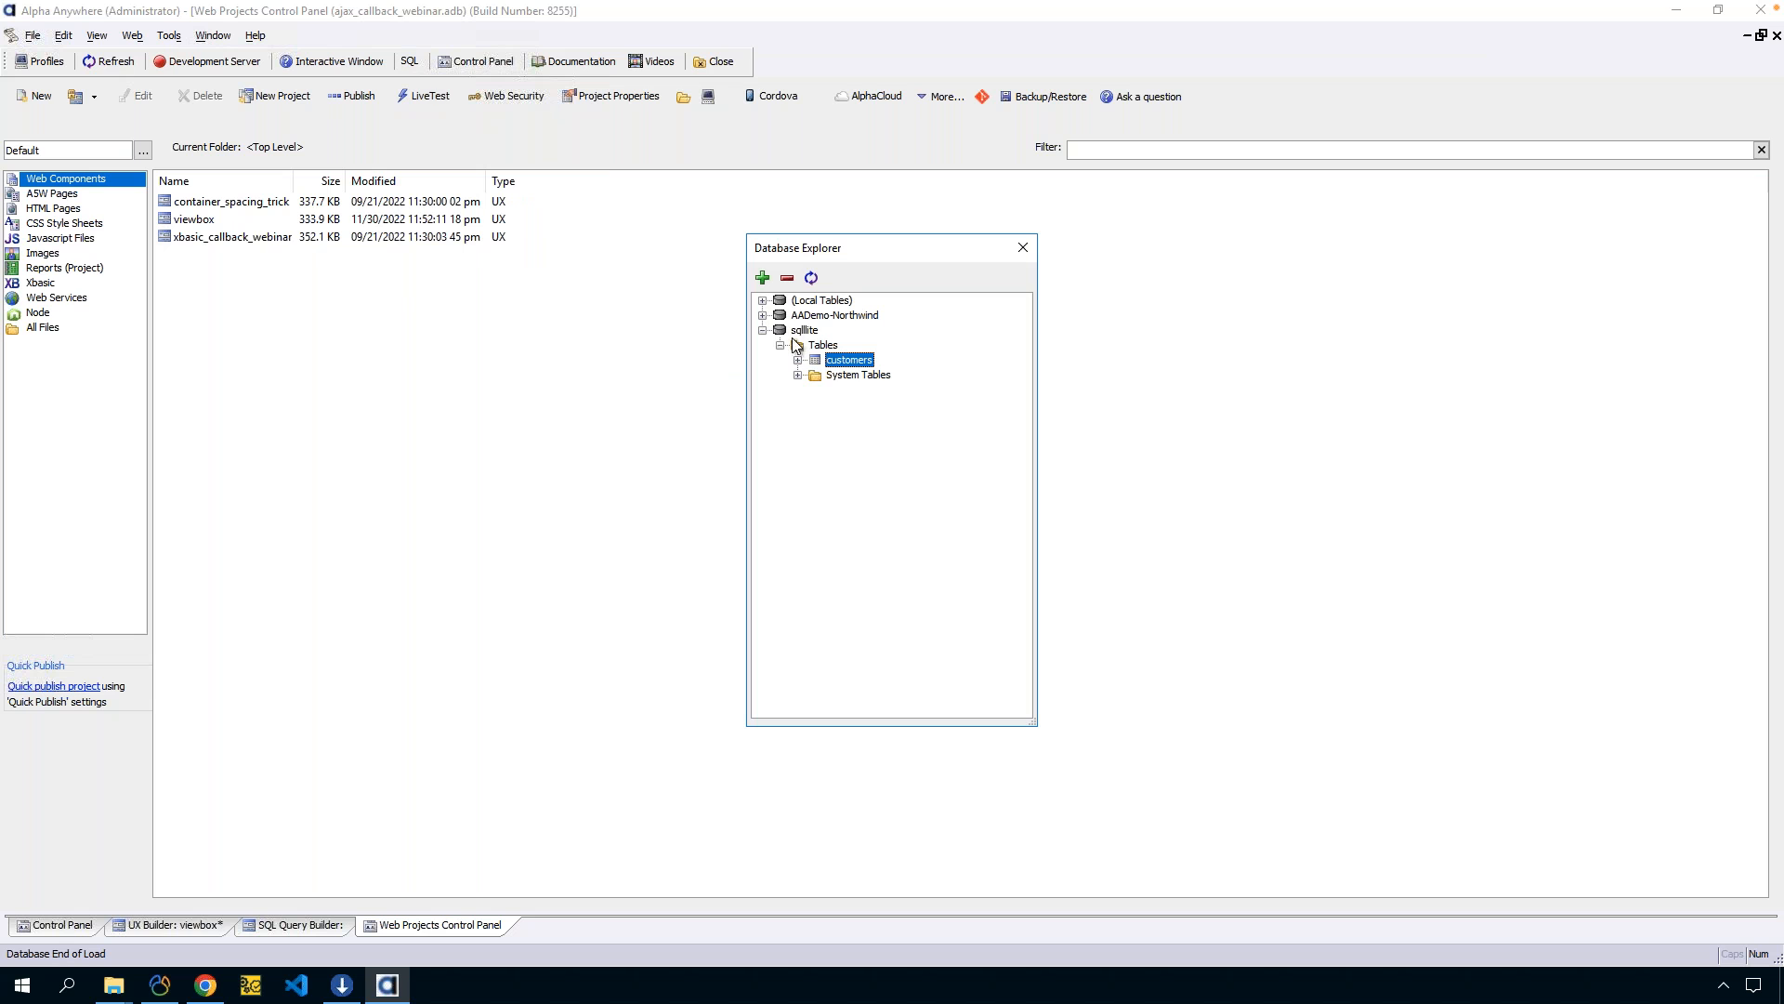
pyautogui.rightClick(799, 330)
pyautogui.click(839, 338)
pyautogui.click(762, 330)
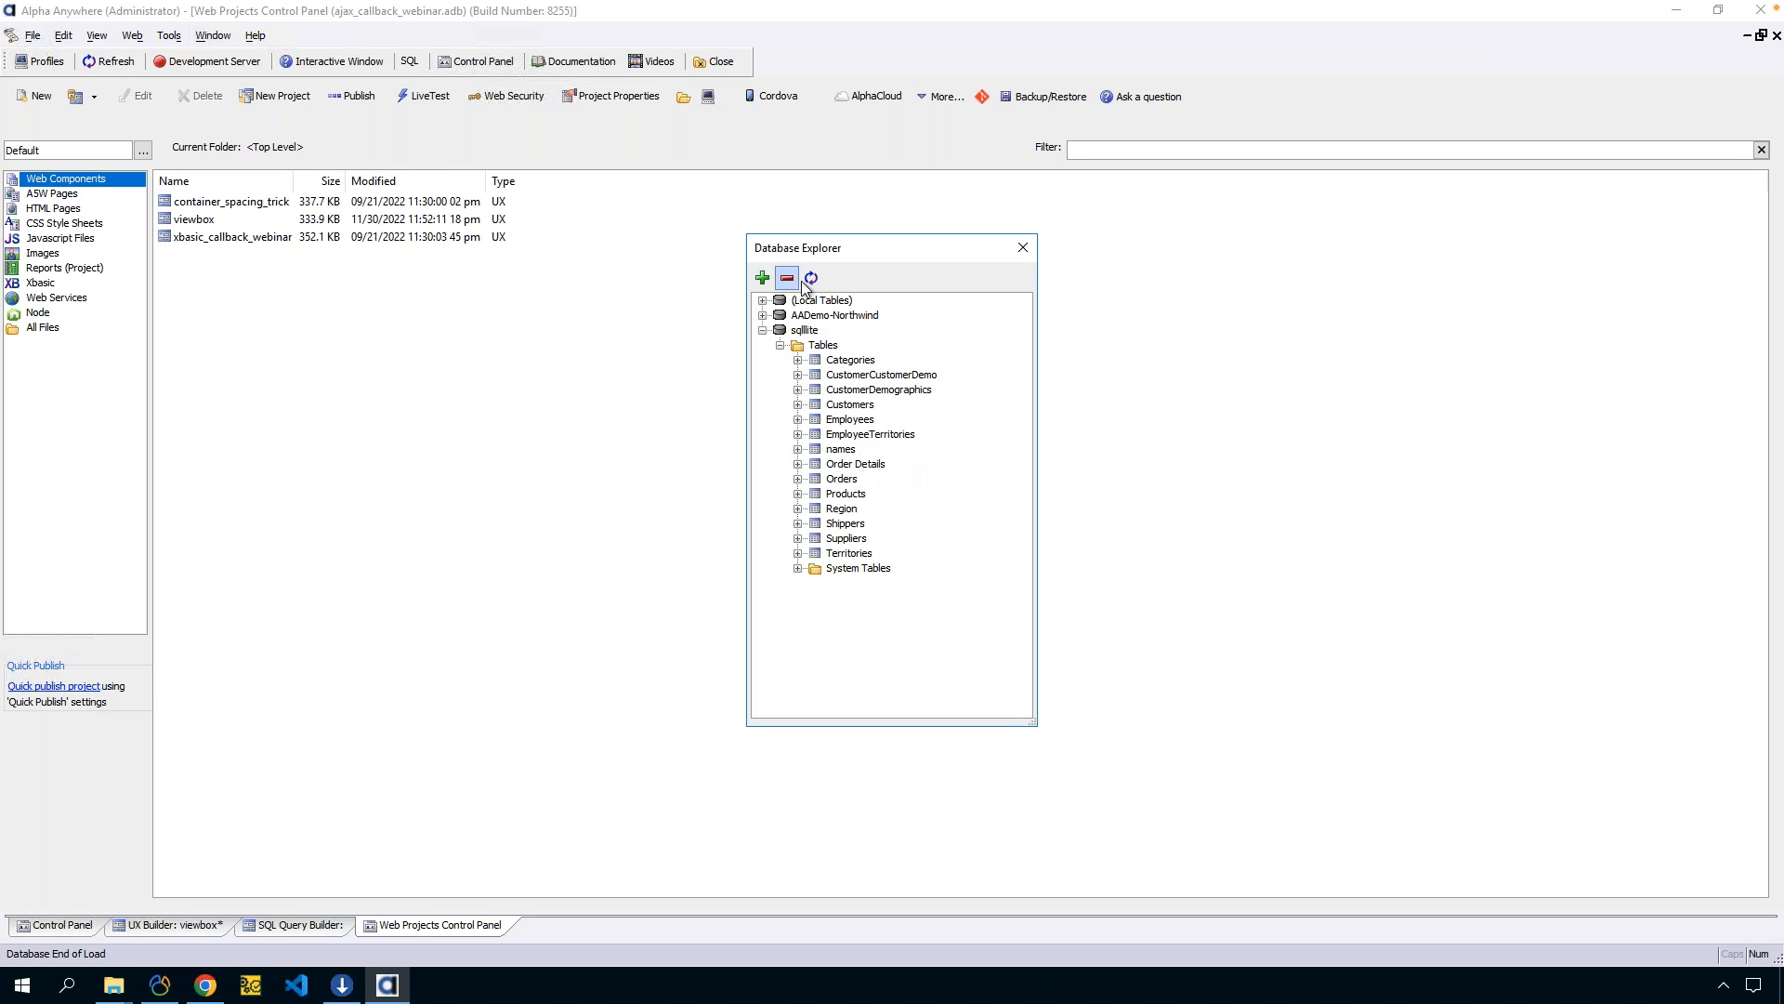
# Look at the sqllite connection's options, refresh and expand its Tables folder again, and close the explorer.
pyautogui.rightClick(813, 334)
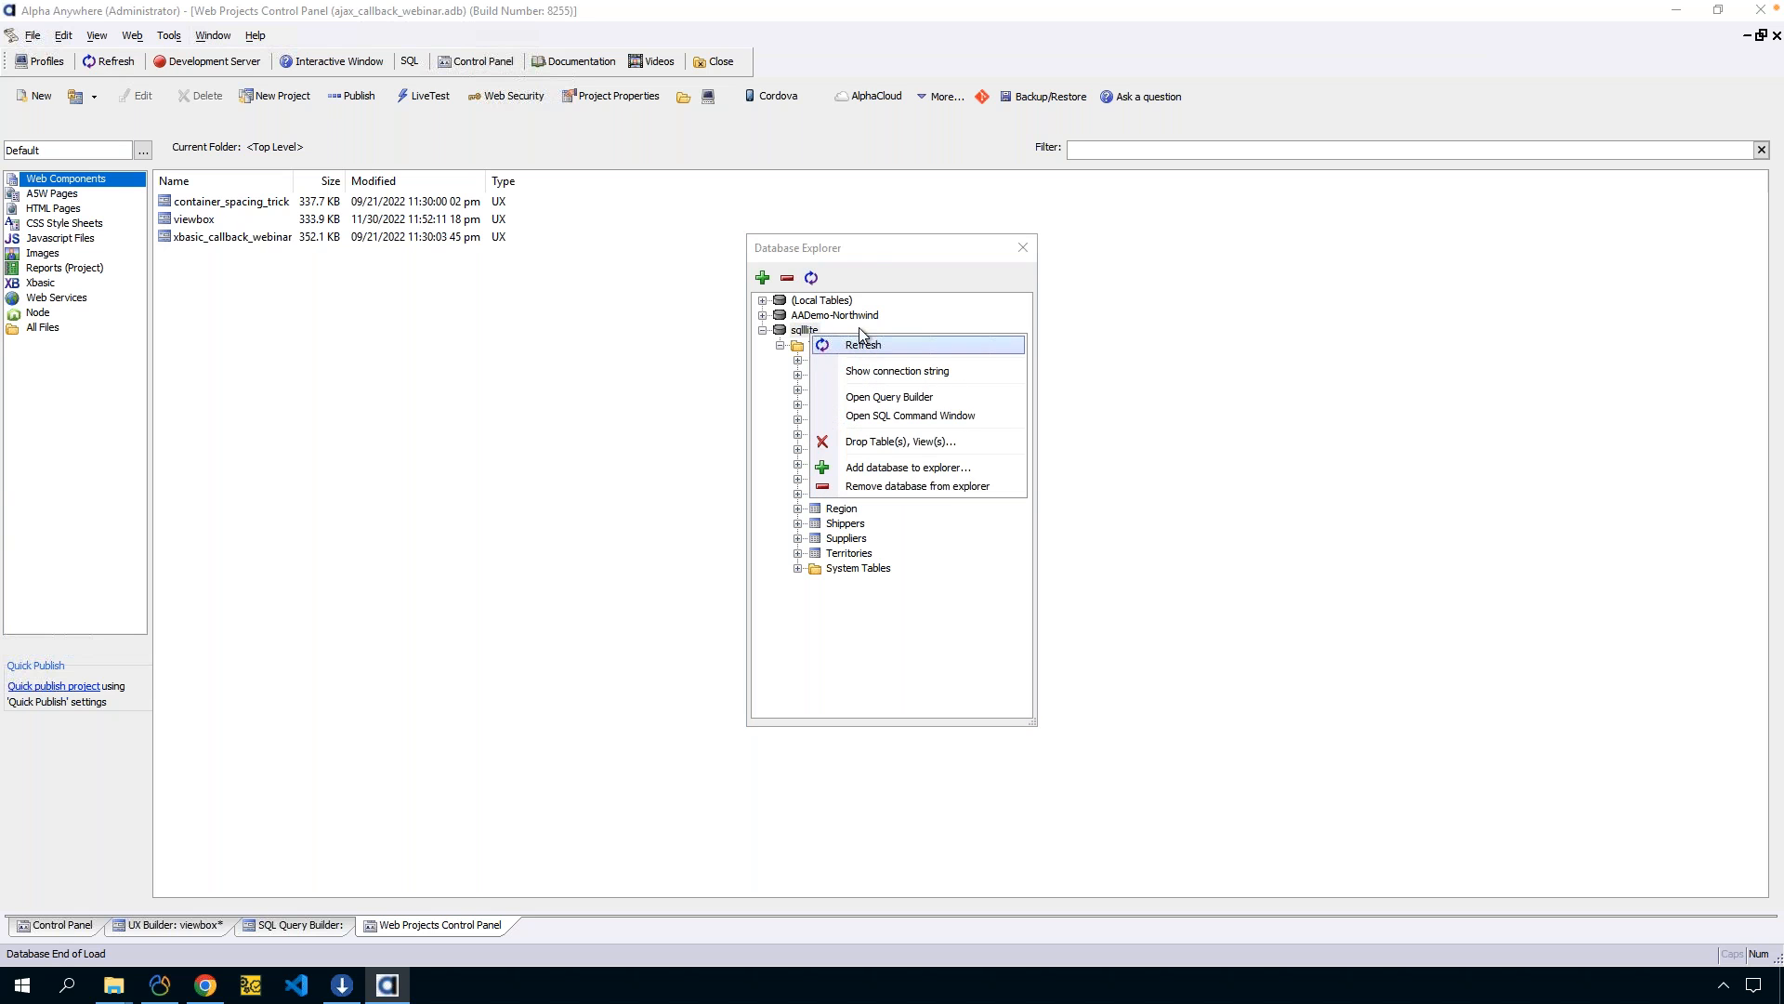
pyautogui.click(900, 276)
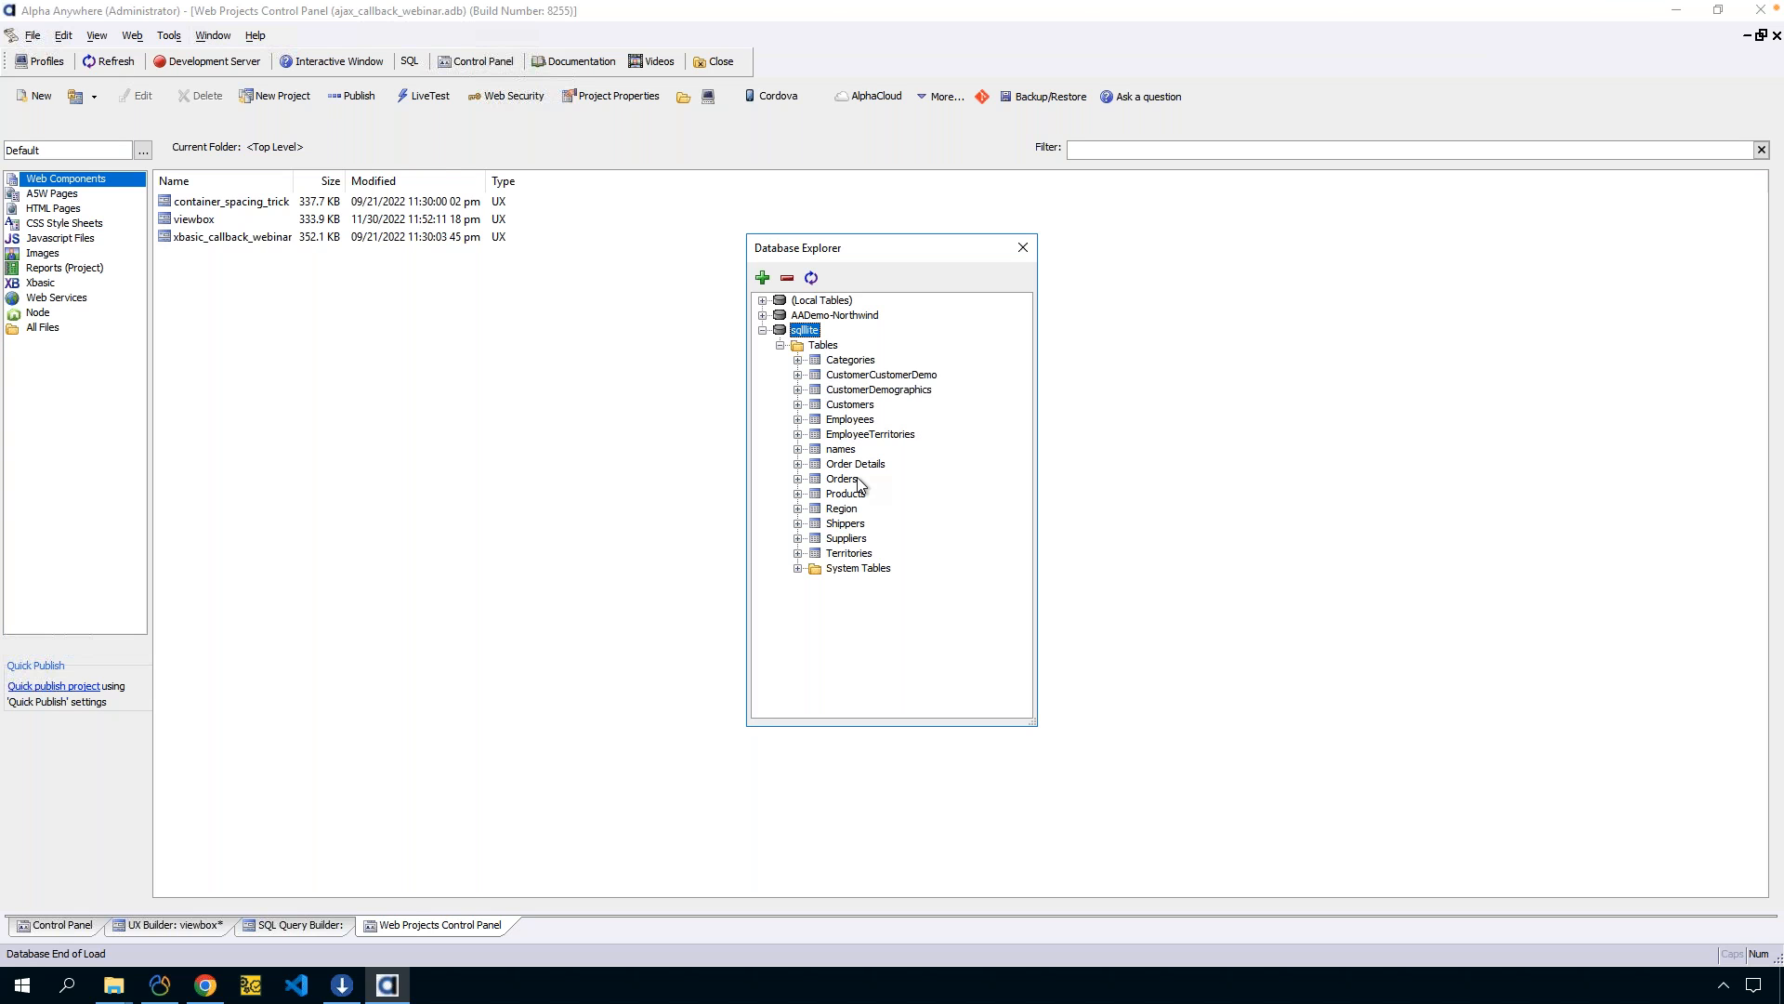
pyautogui.click(811, 277)
pyautogui.click(762, 330)
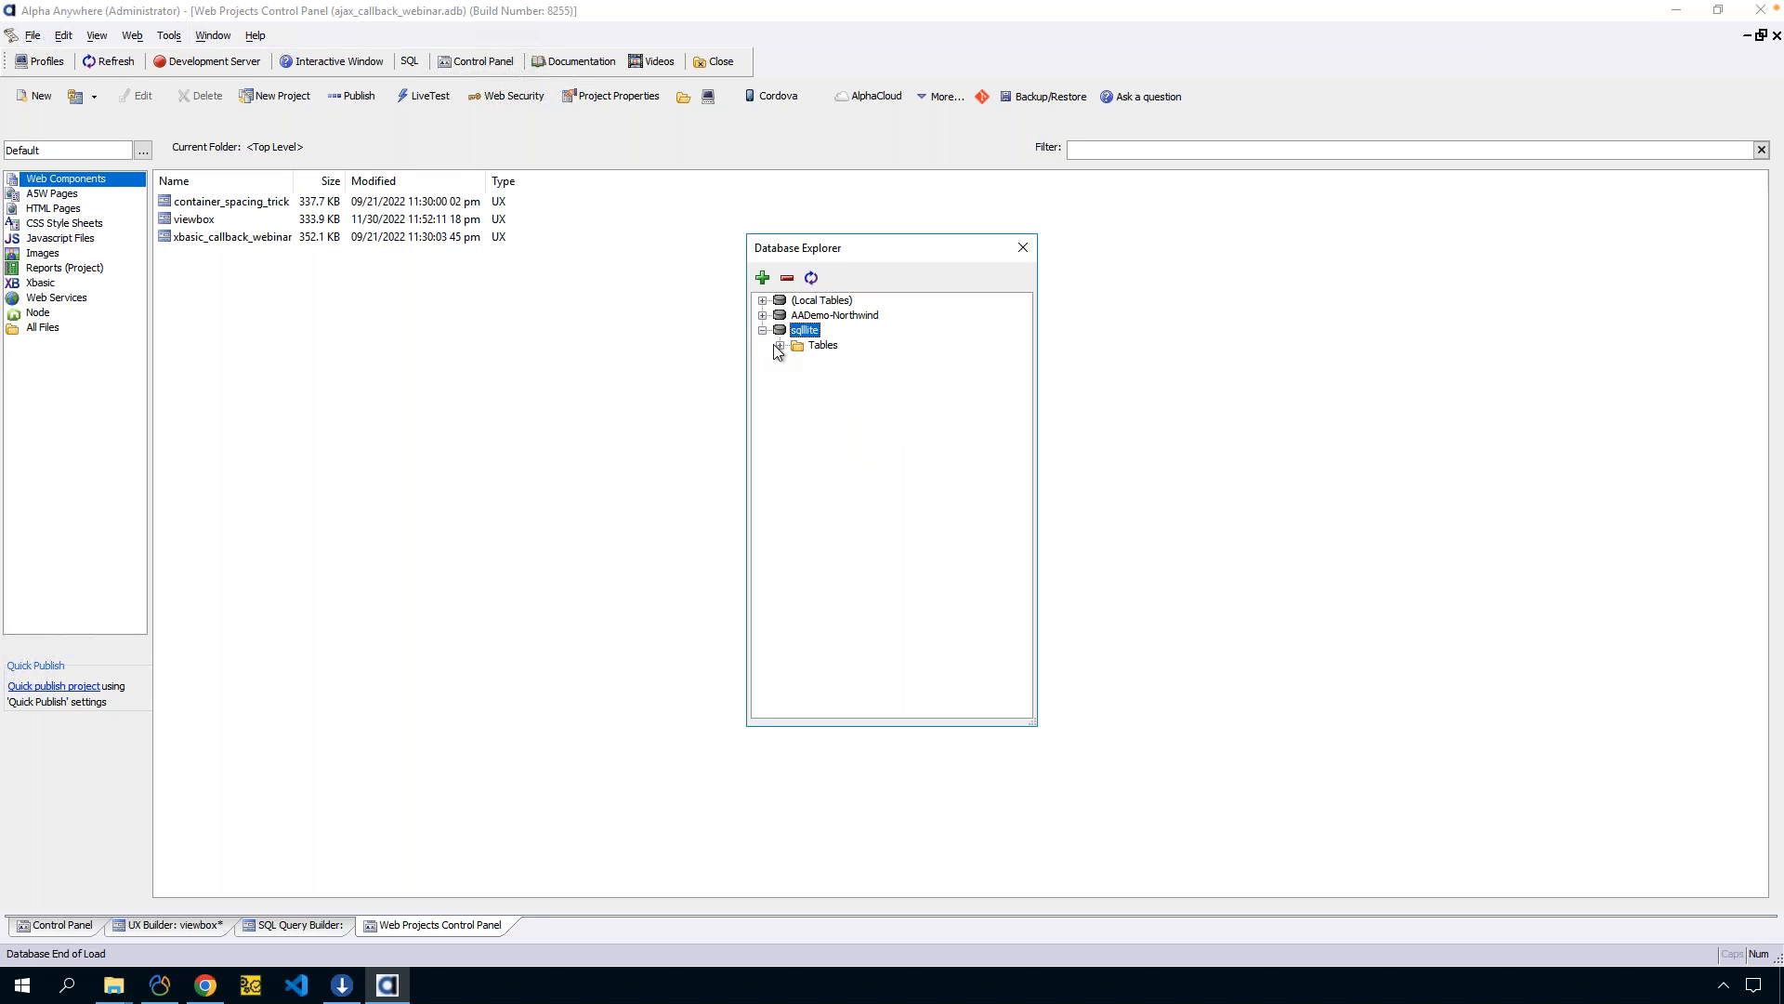
pyautogui.click(779, 346)
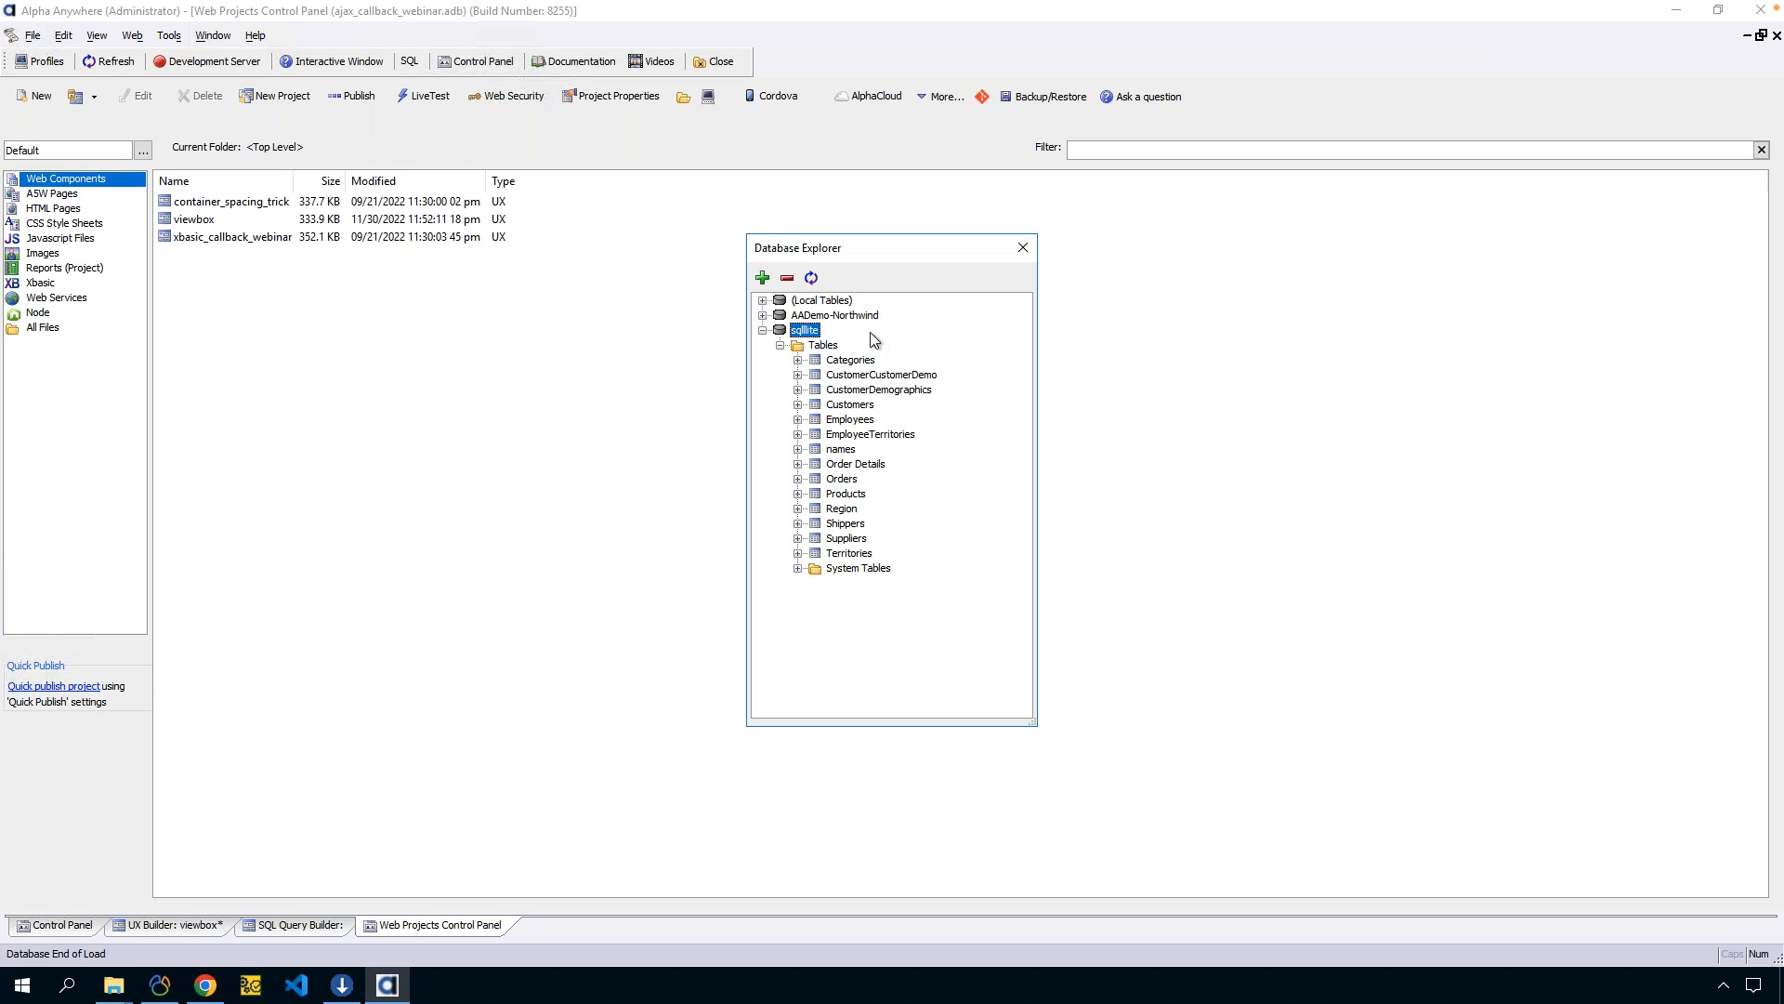
pyautogui.click(1023, 249)
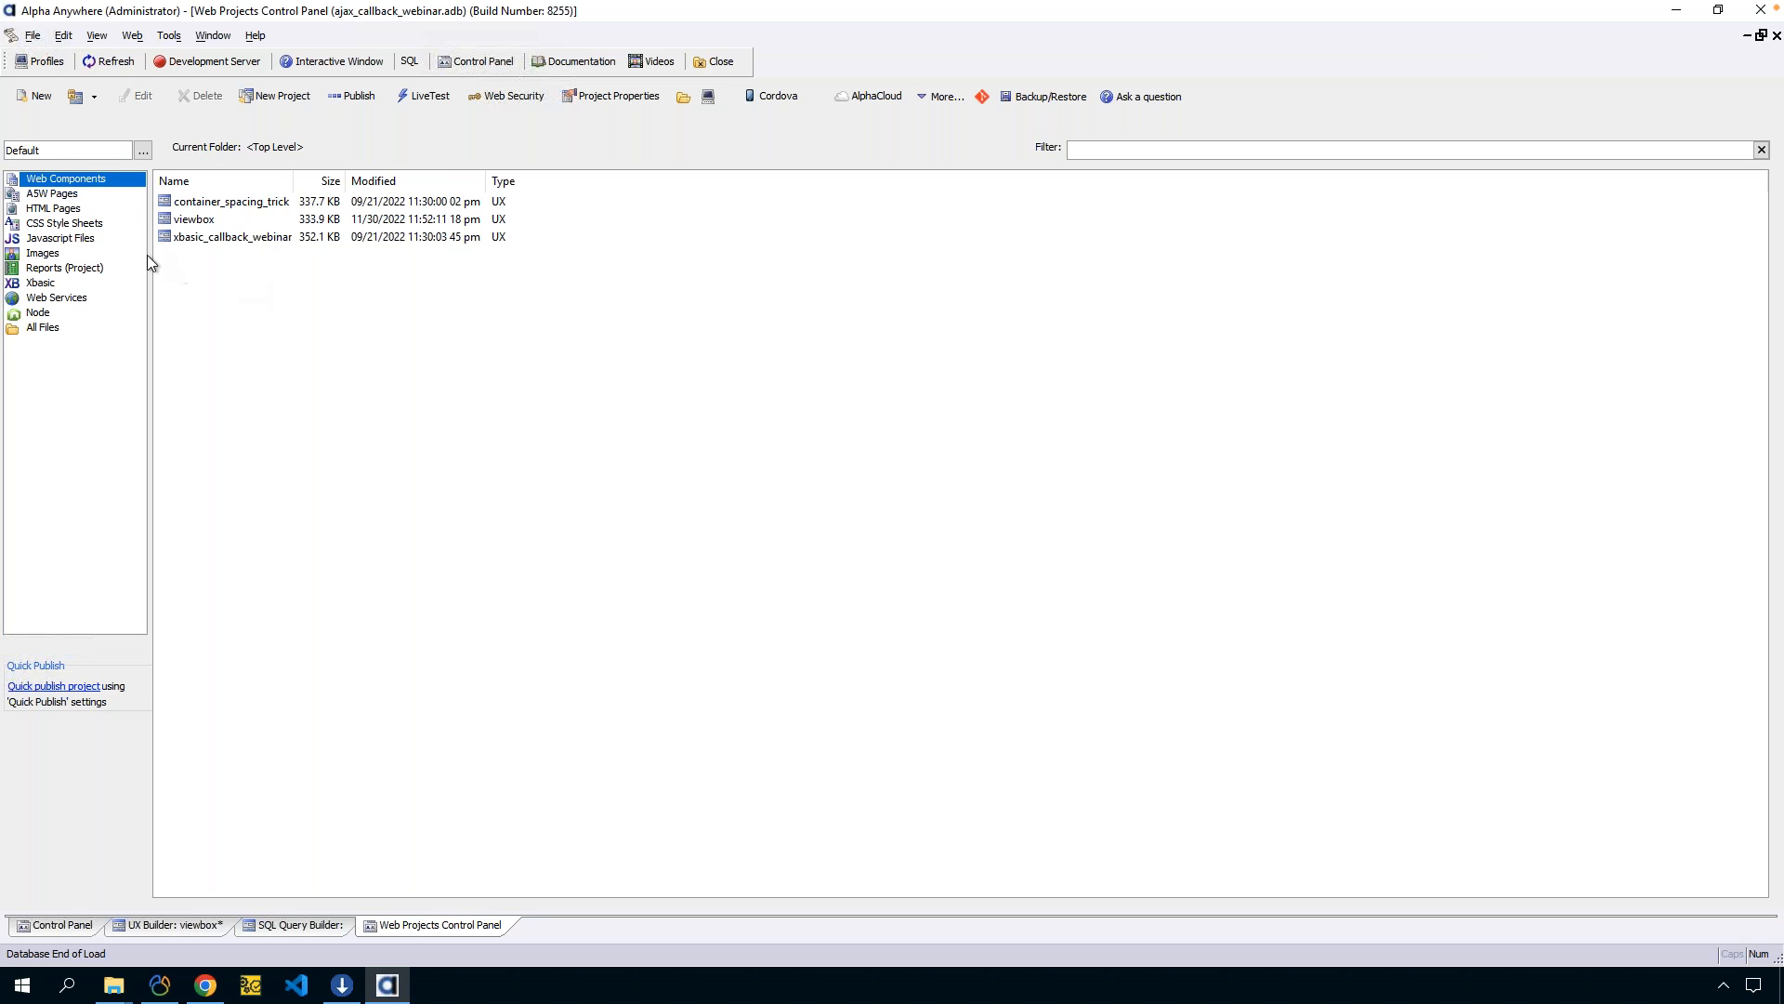
# Create a blank UX component, look at its Data Binding page, and return to its controls.
pyautogui.click(28, 99)
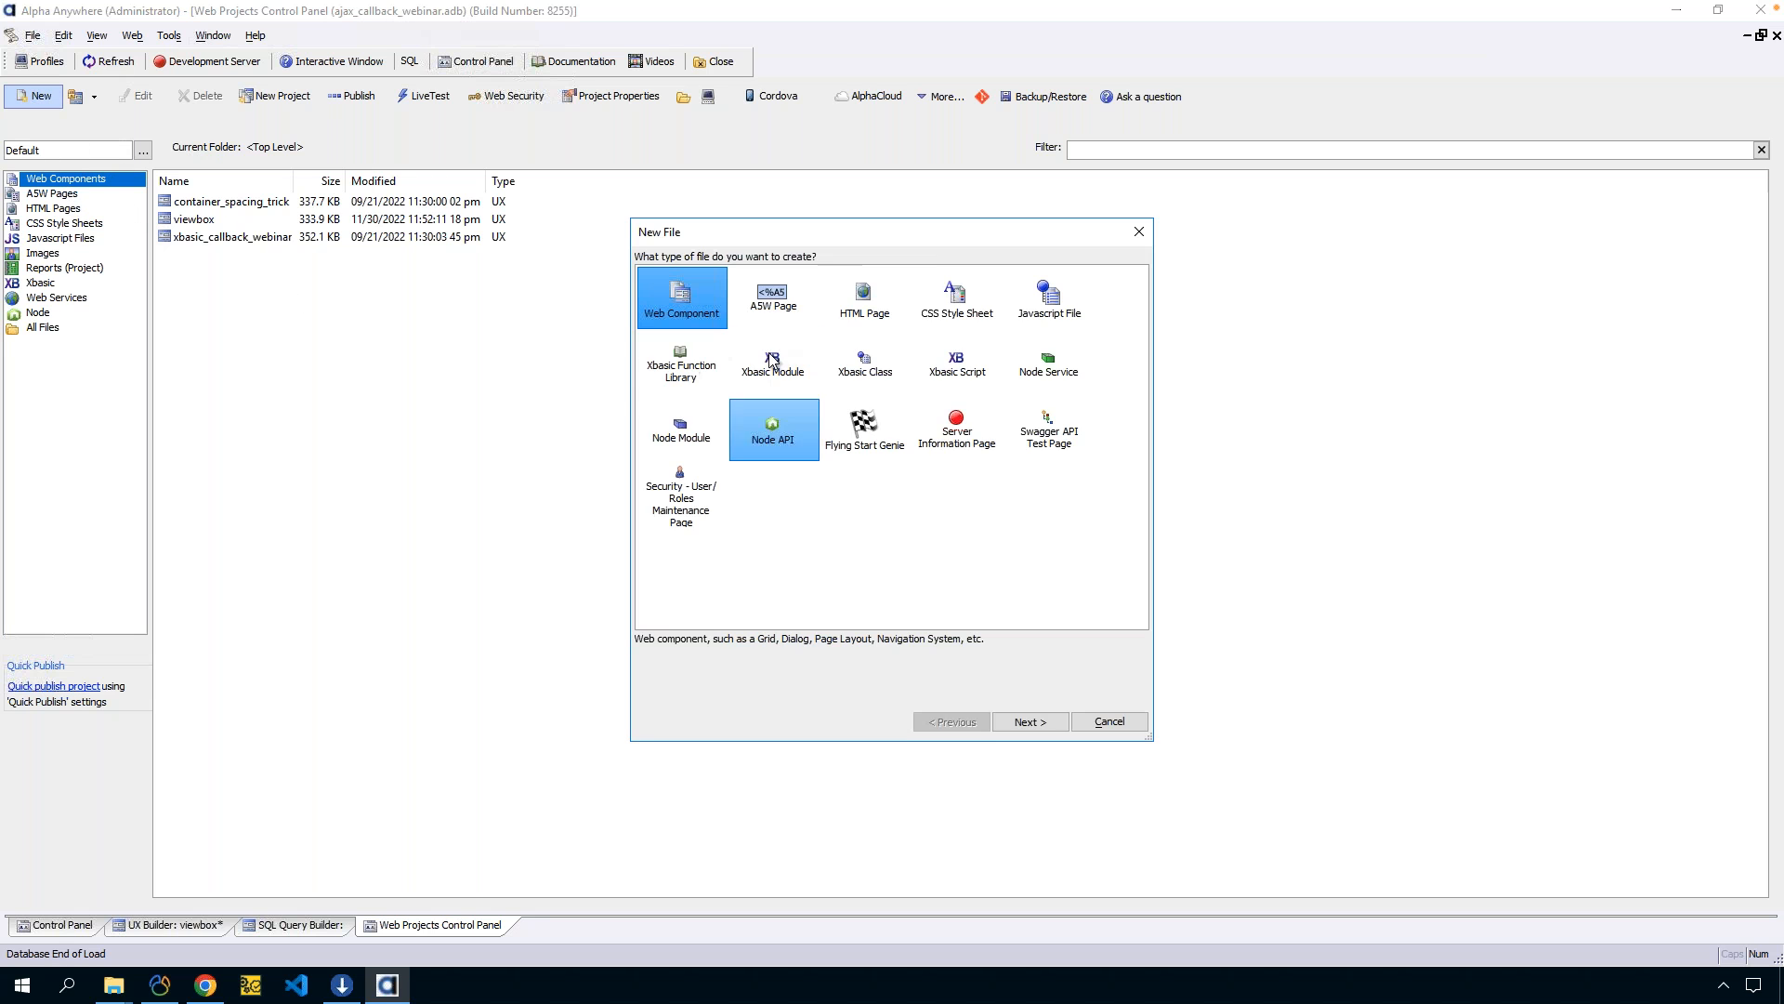
pyautogui.click(1028, 722)
pyautogui.click(1046, 723)
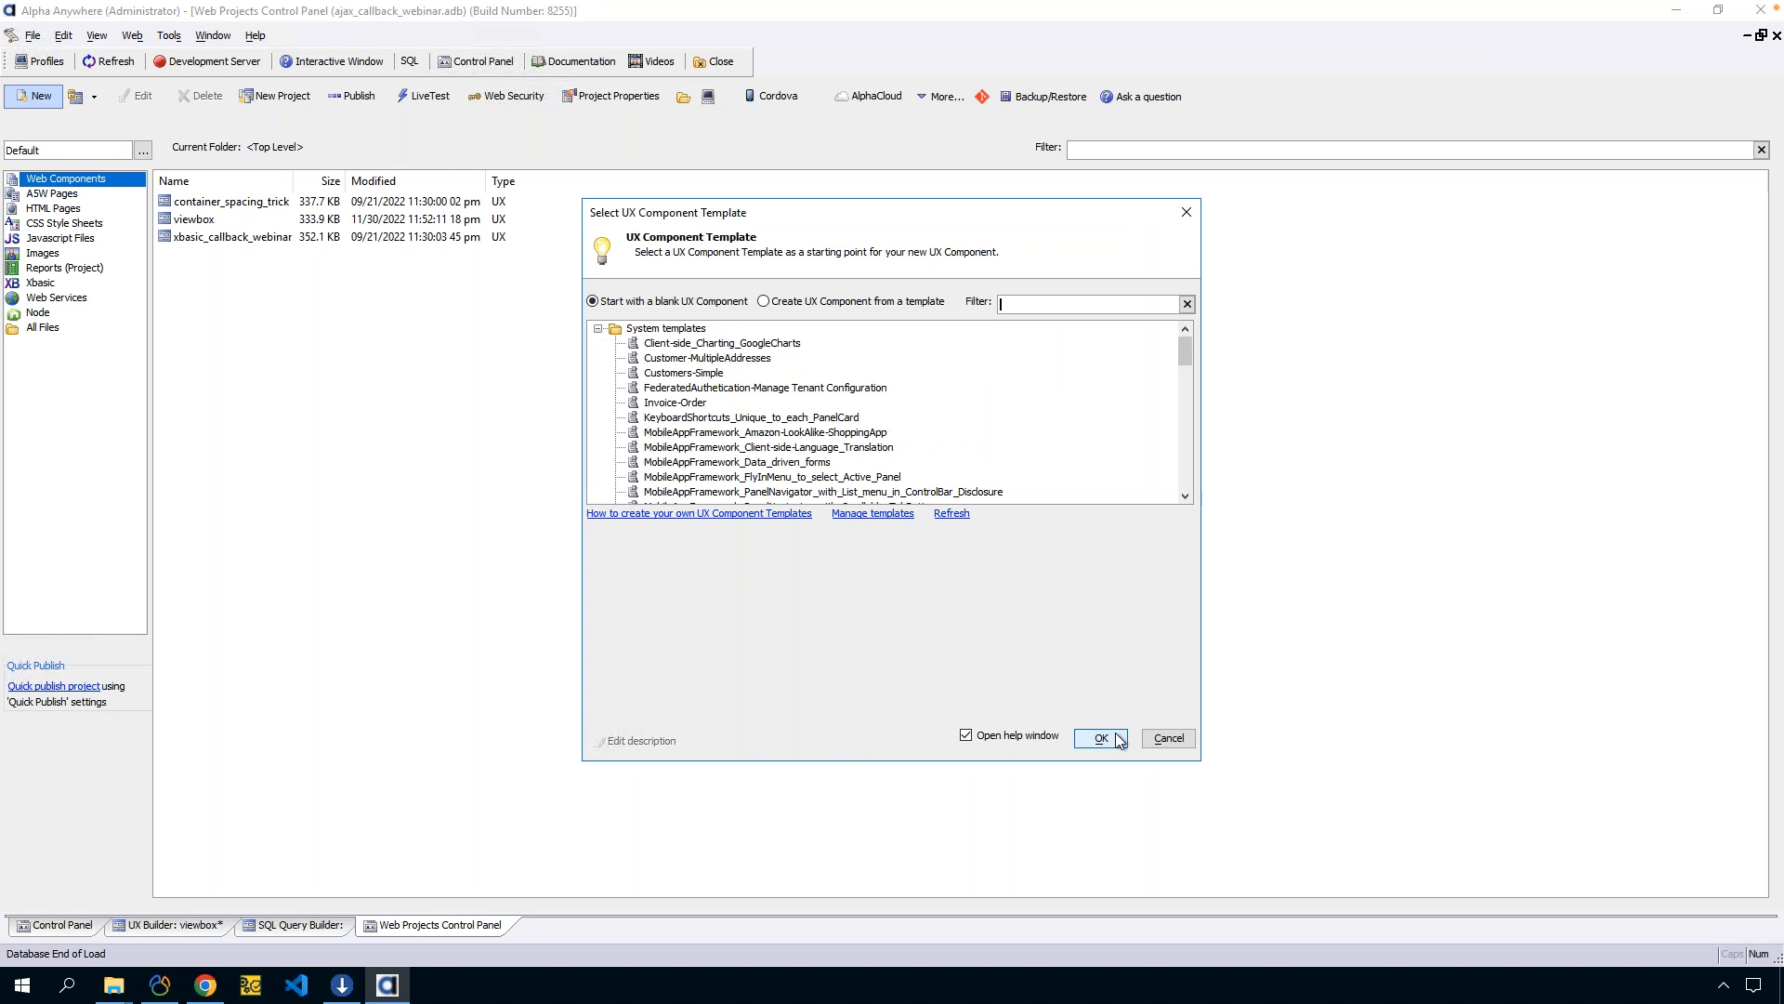
pyautogui.click(1100, 738)
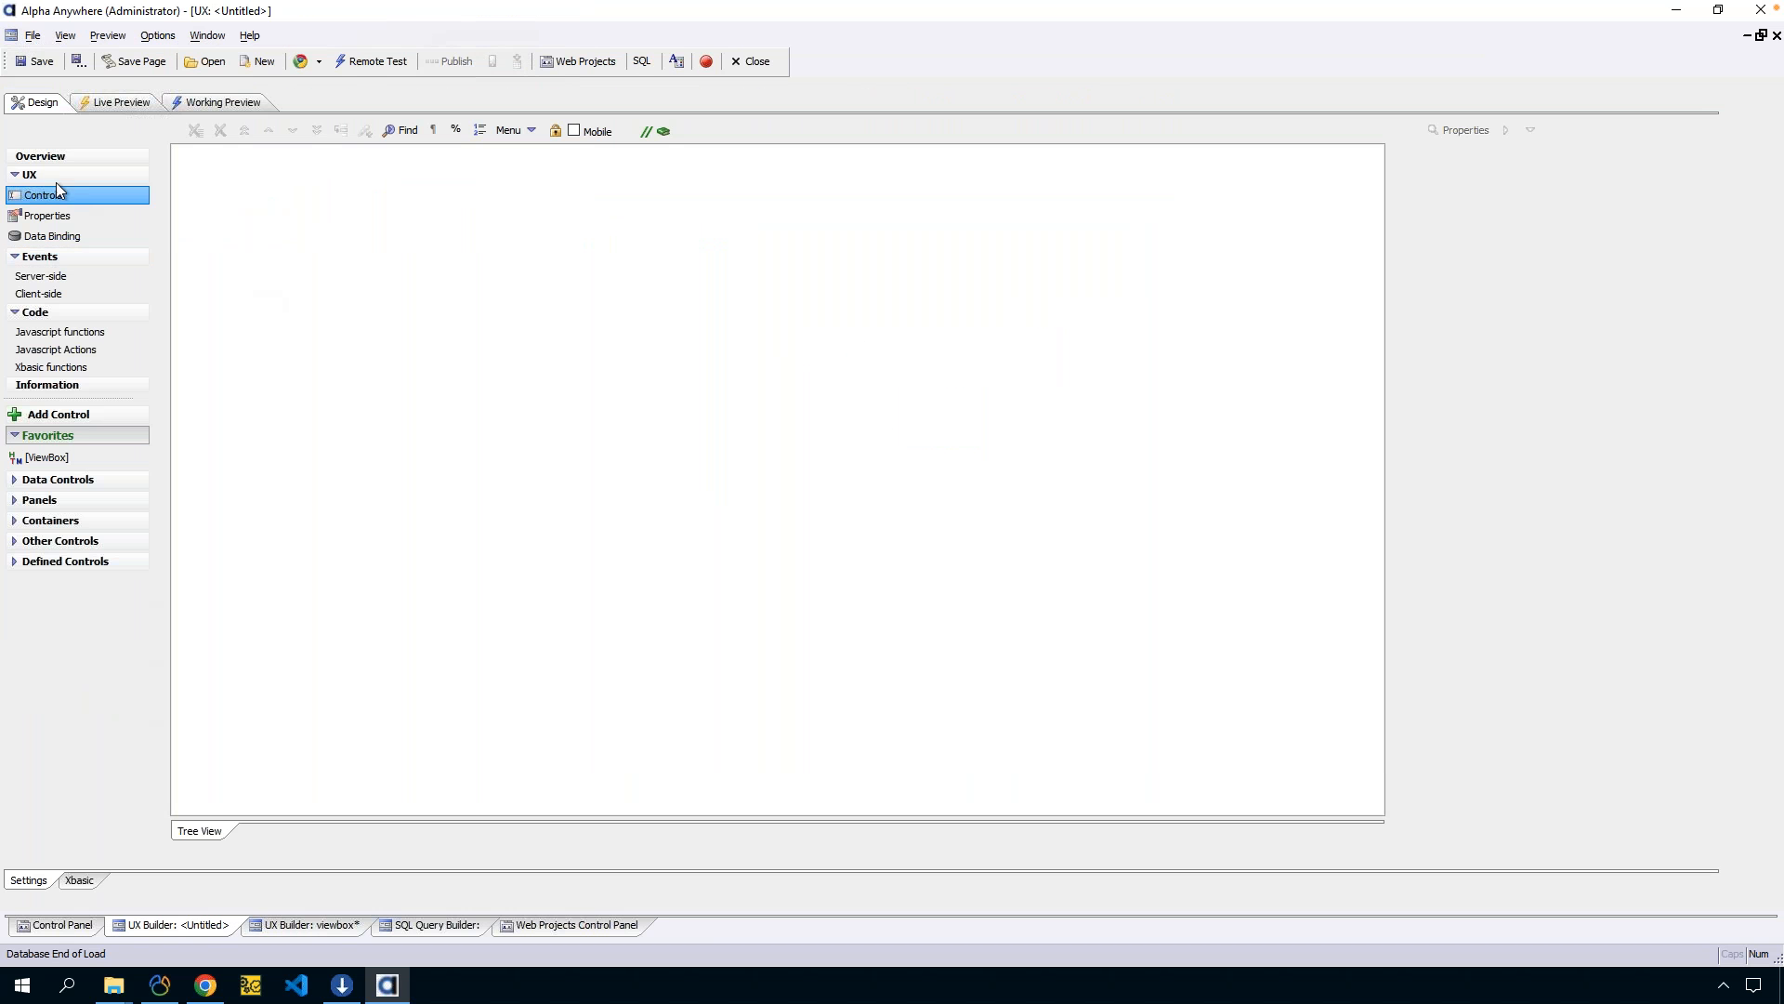
pyautogui.click(59, 236)
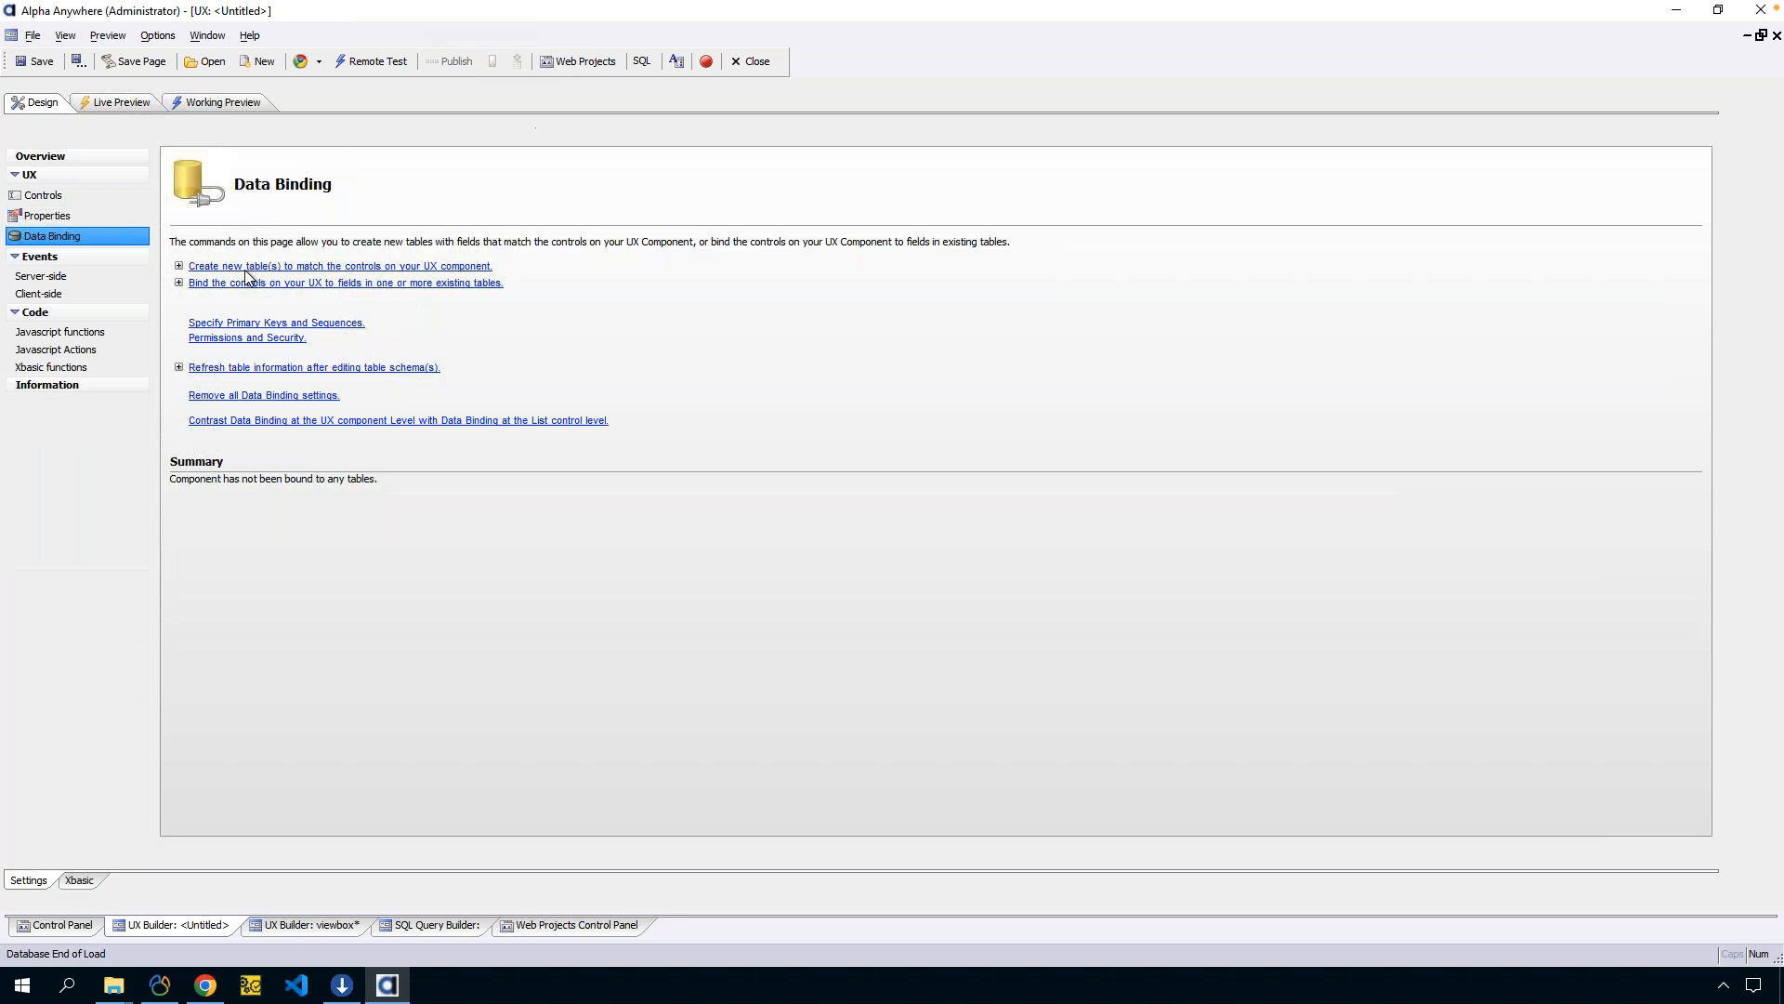
pyautogui.click(76, 199)
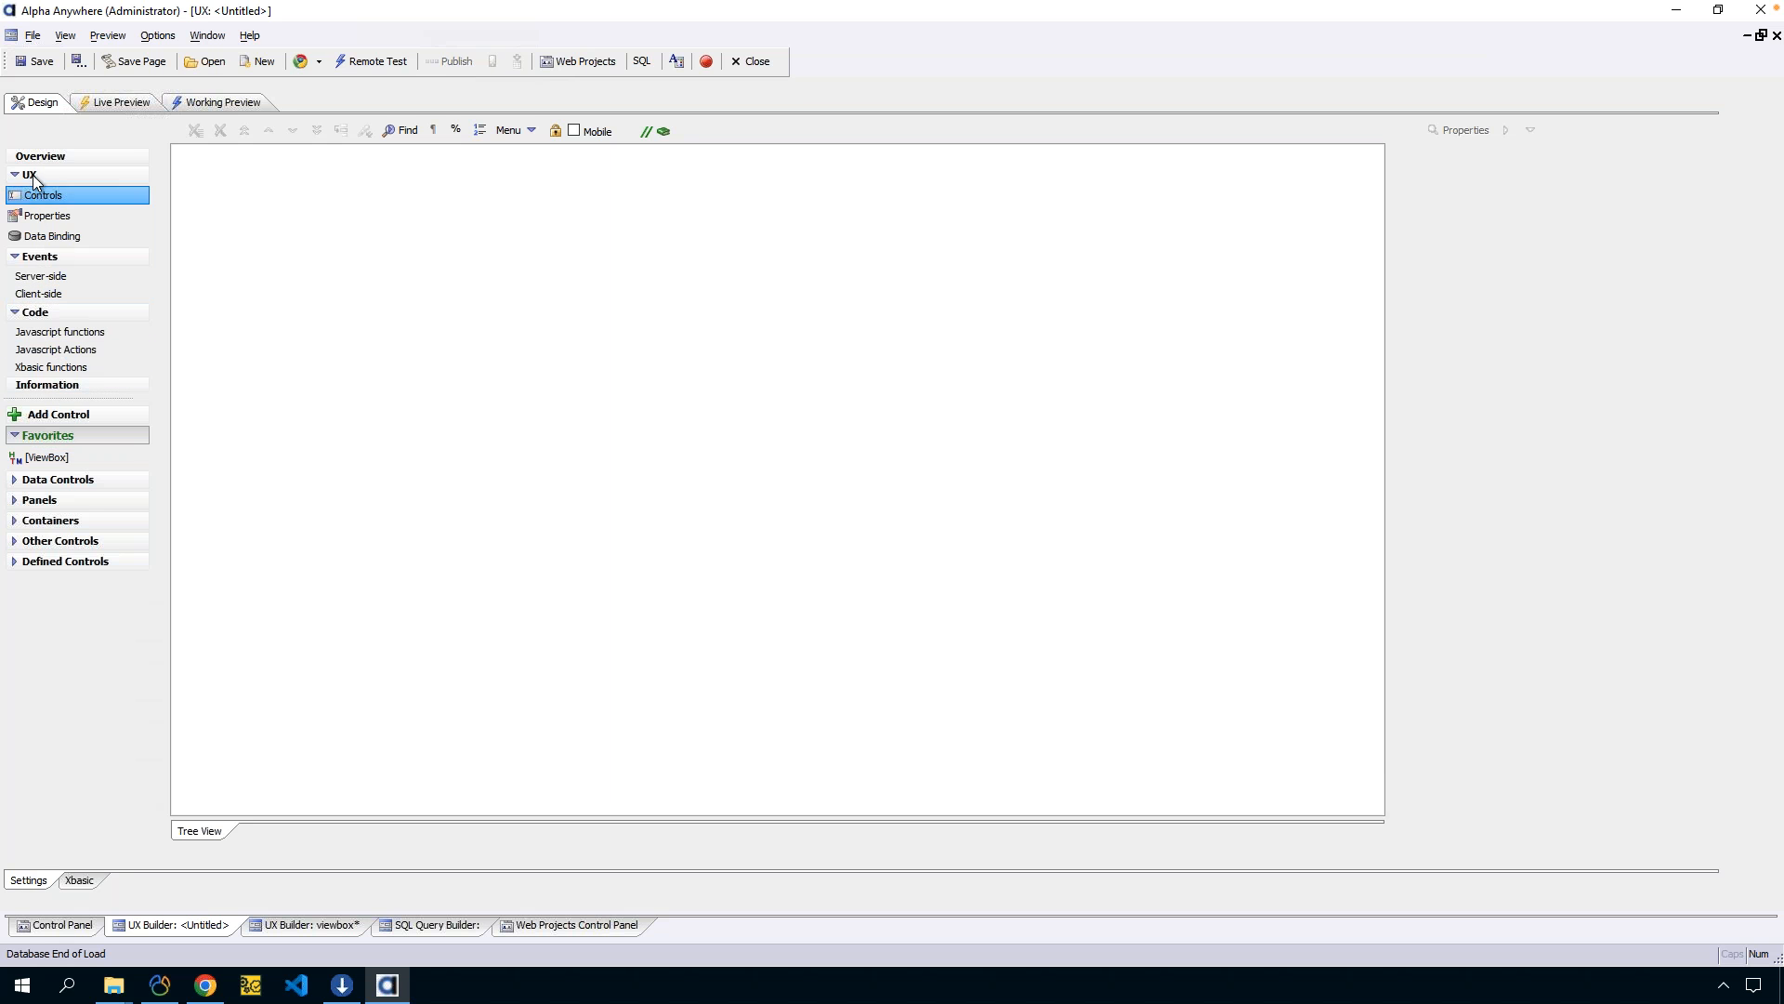
# Start adding multiple TextBox controls populated from a SQL table, using the AADemo-Northwind connection.
pyautogui.click(55, 414)
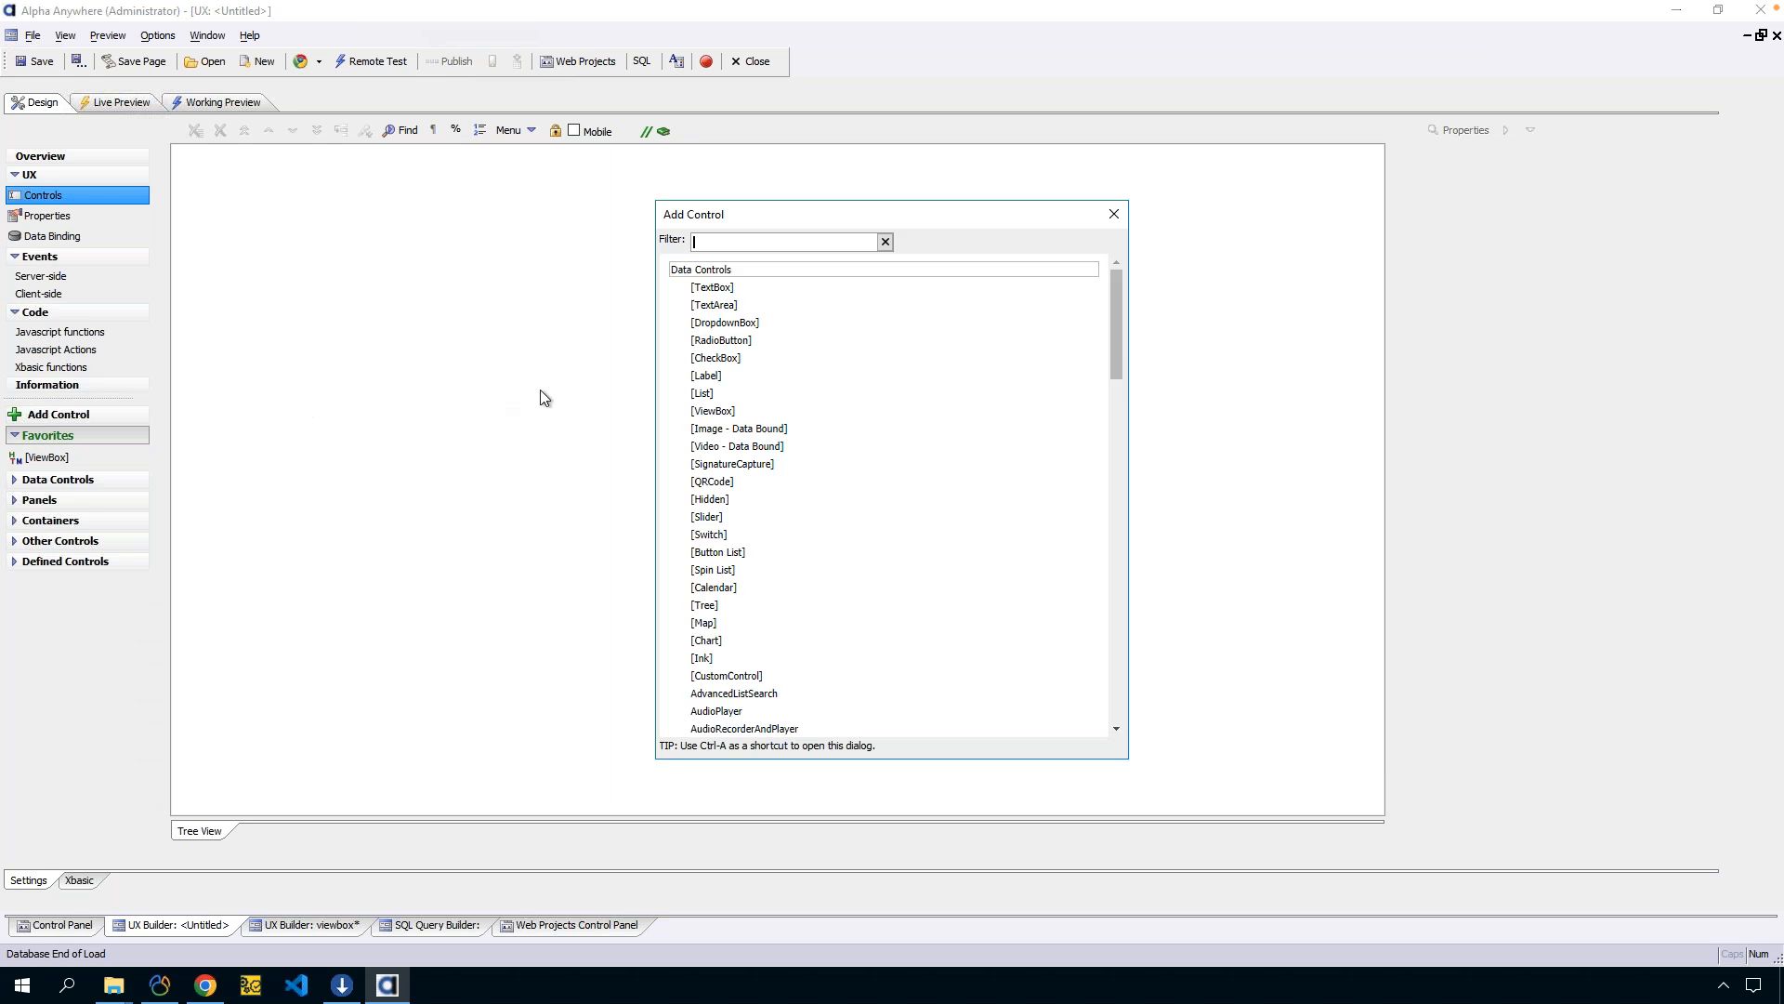
pyautogui.doubleClick(726, 294)
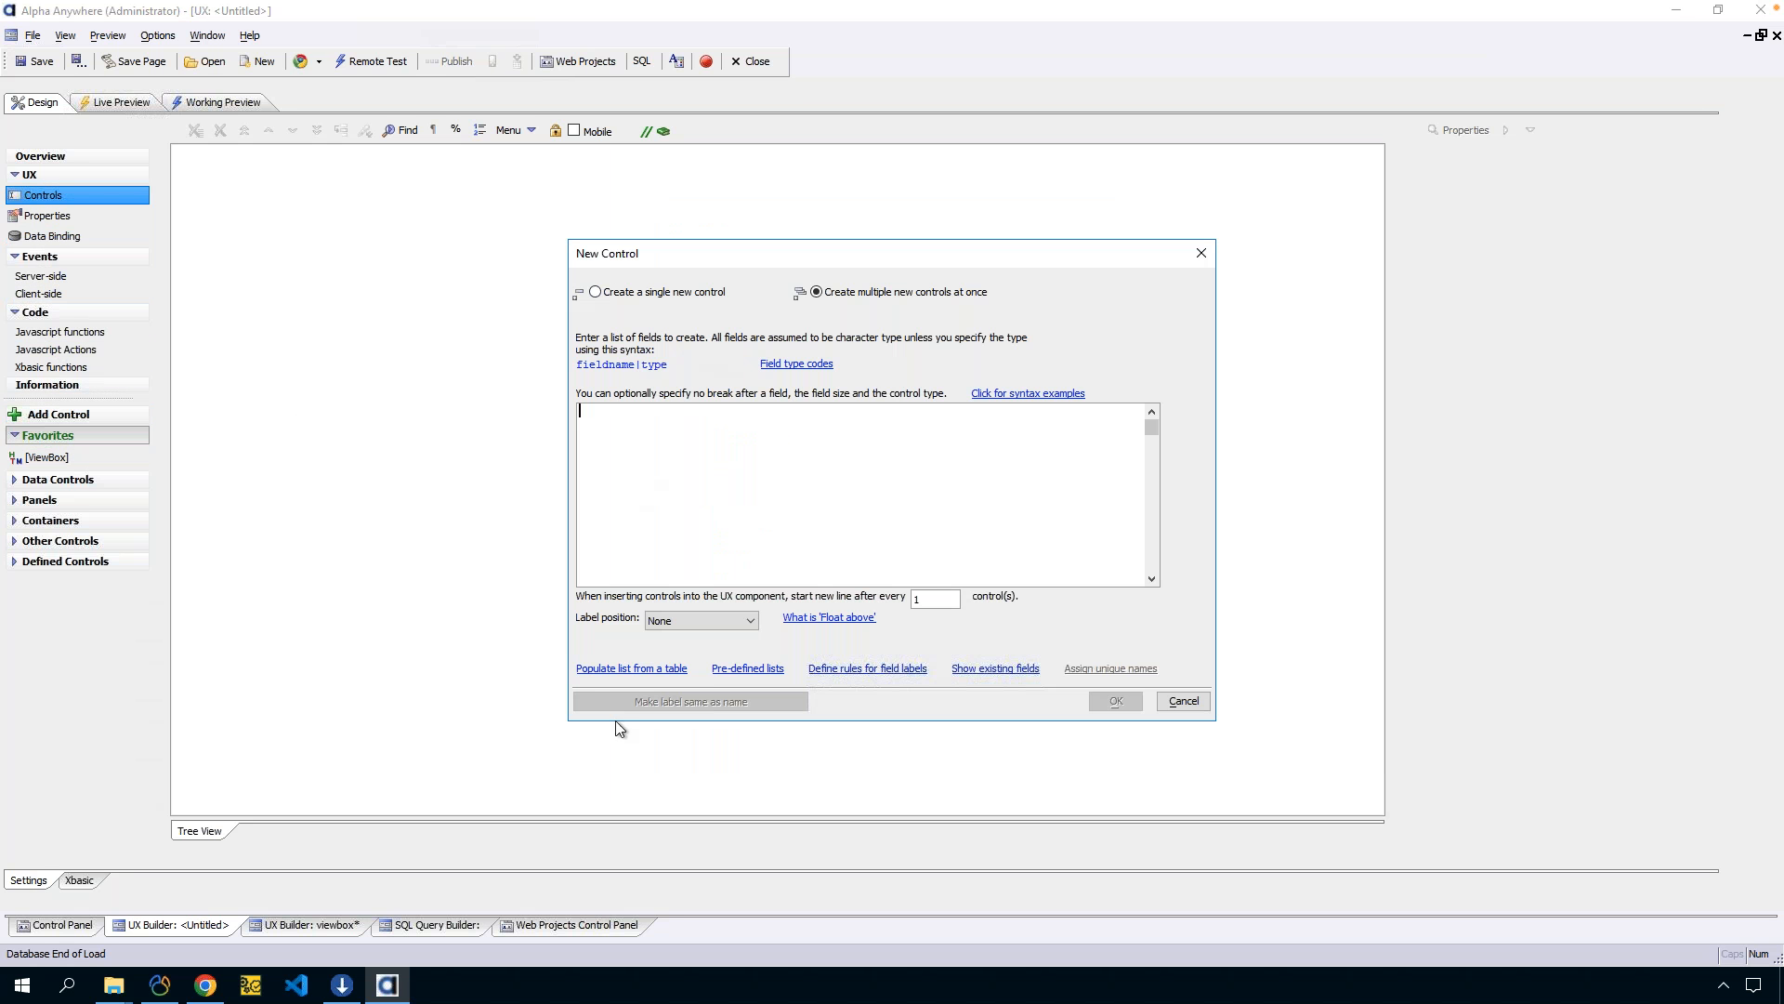
pyautogui.click(603, 669)
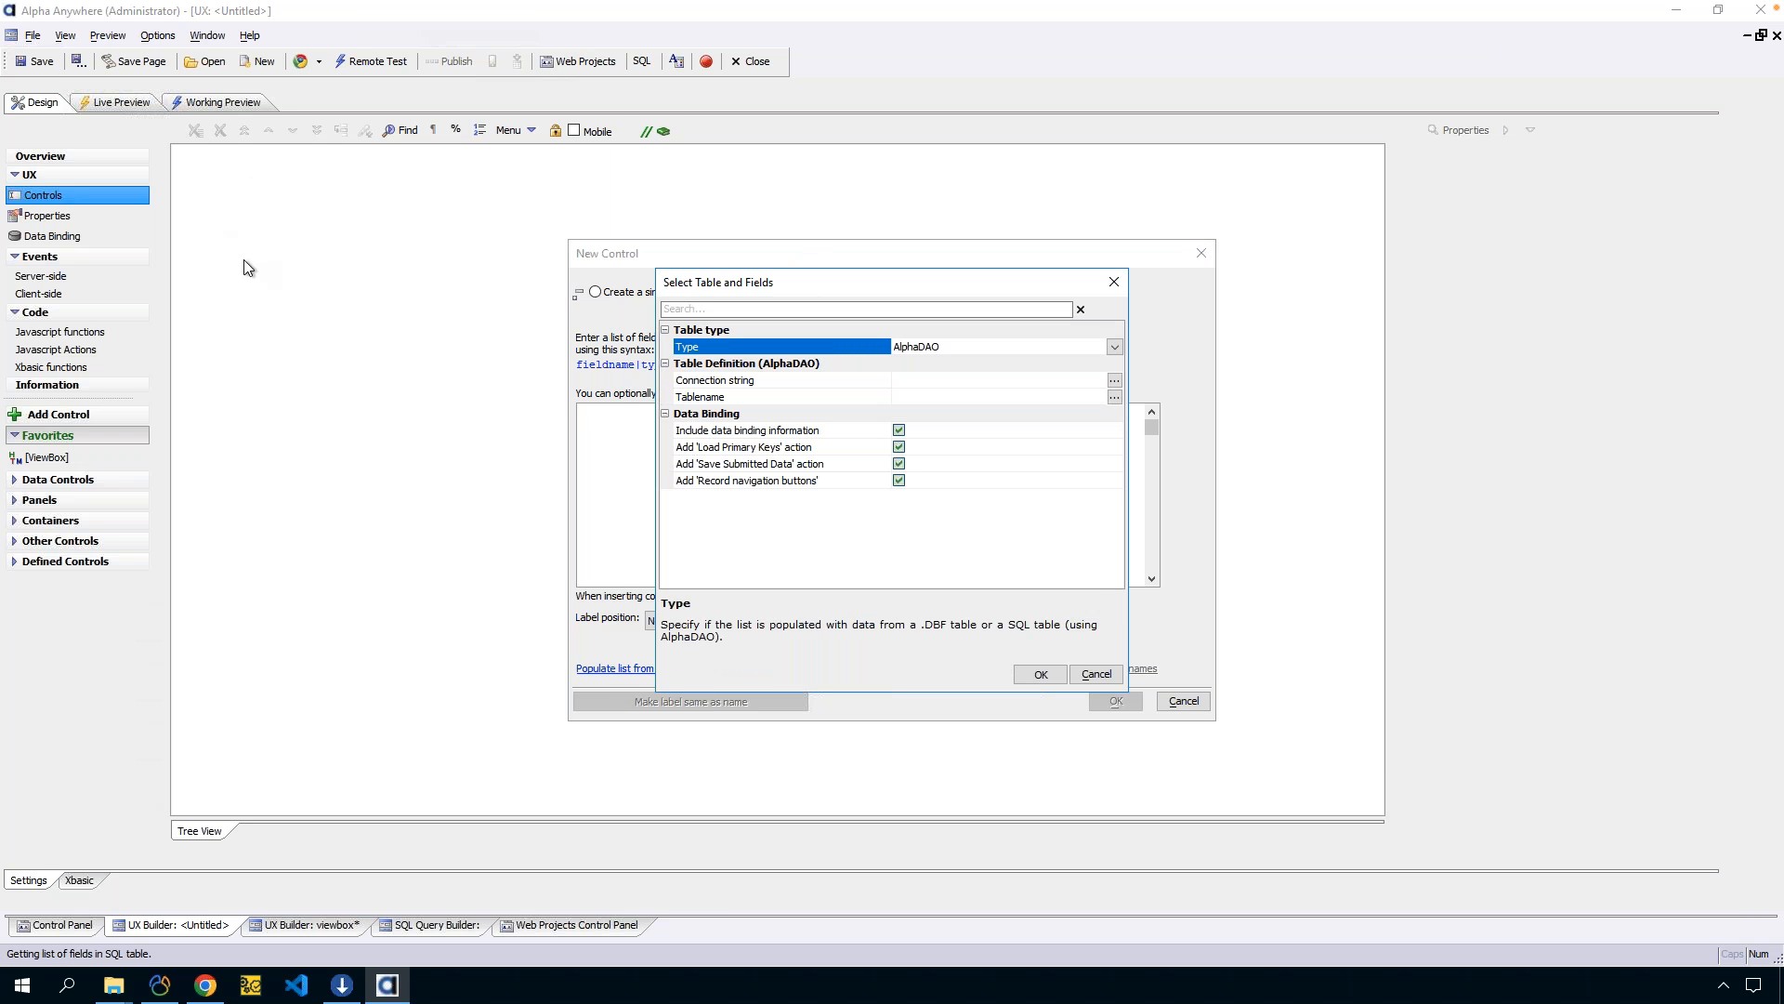
pyautogui.click(1114, 380)
pyautogui.doubleClick(548, 354)
# Choose the Customers table with all fields and data binding included, and insert its controls with the accompanying buttons.
pyautogui.click(670, 400)
pyautogui.doubleClick(669, 402)
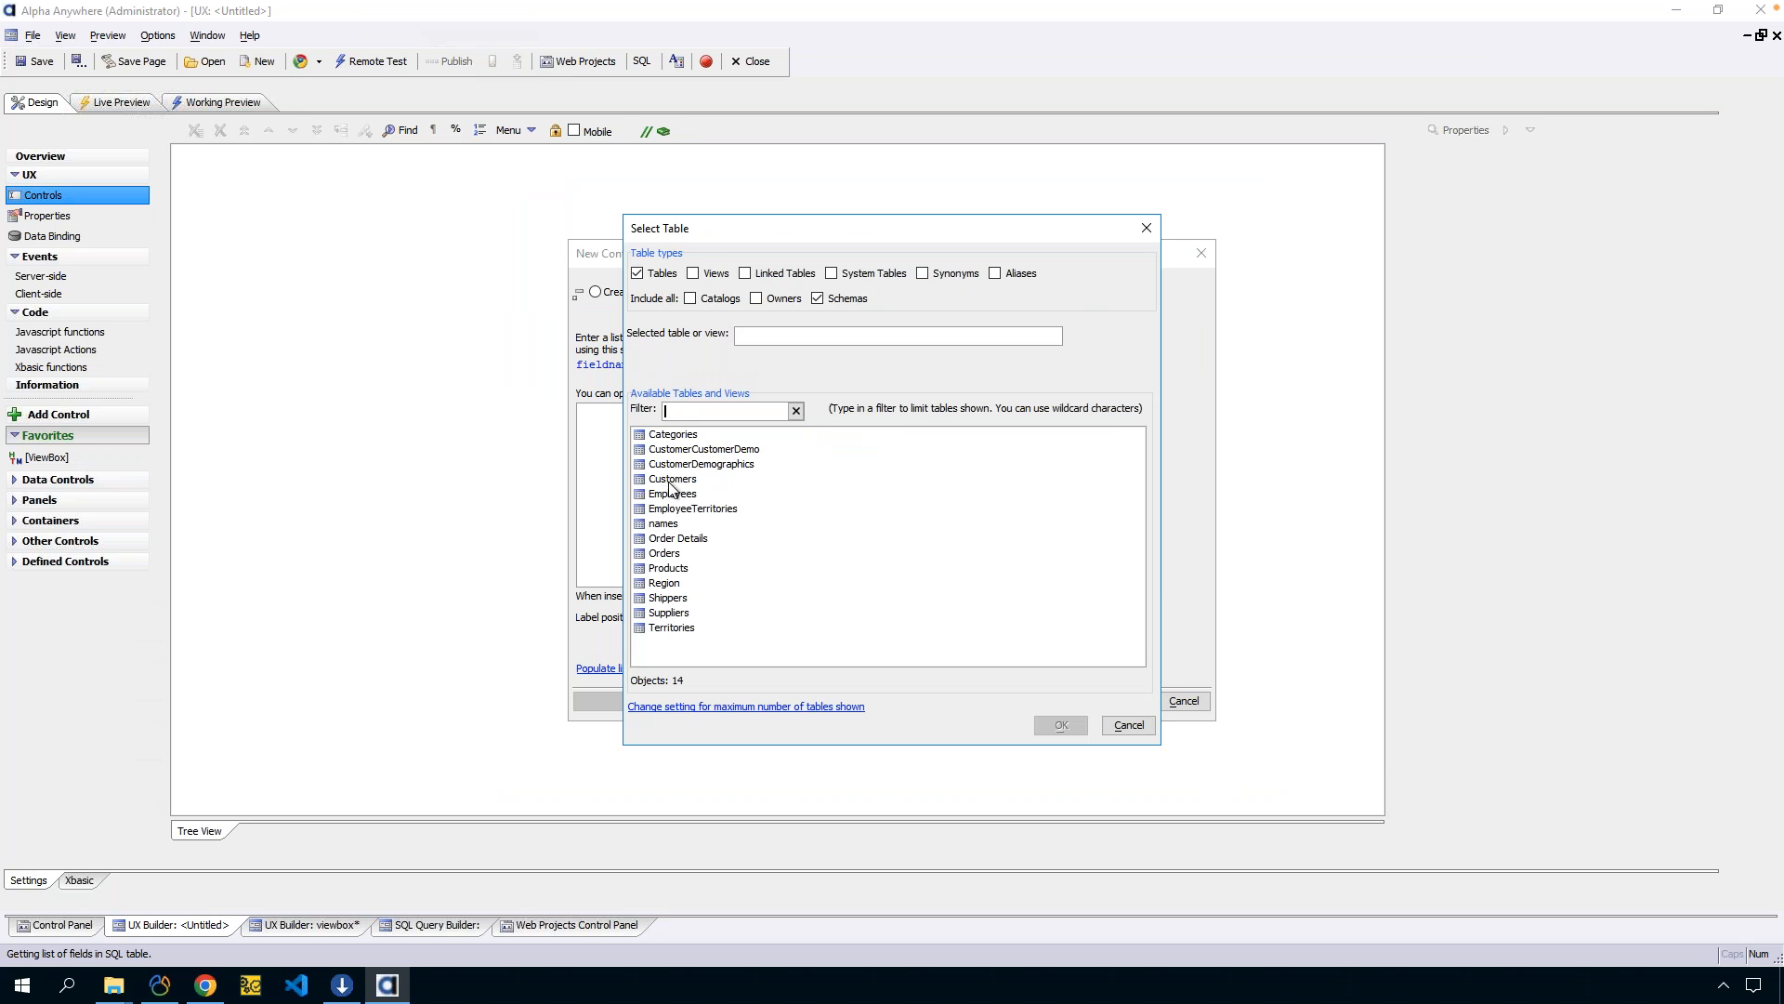
pyautogui.click(666, 480)
pyautogui.click(1060, 724)
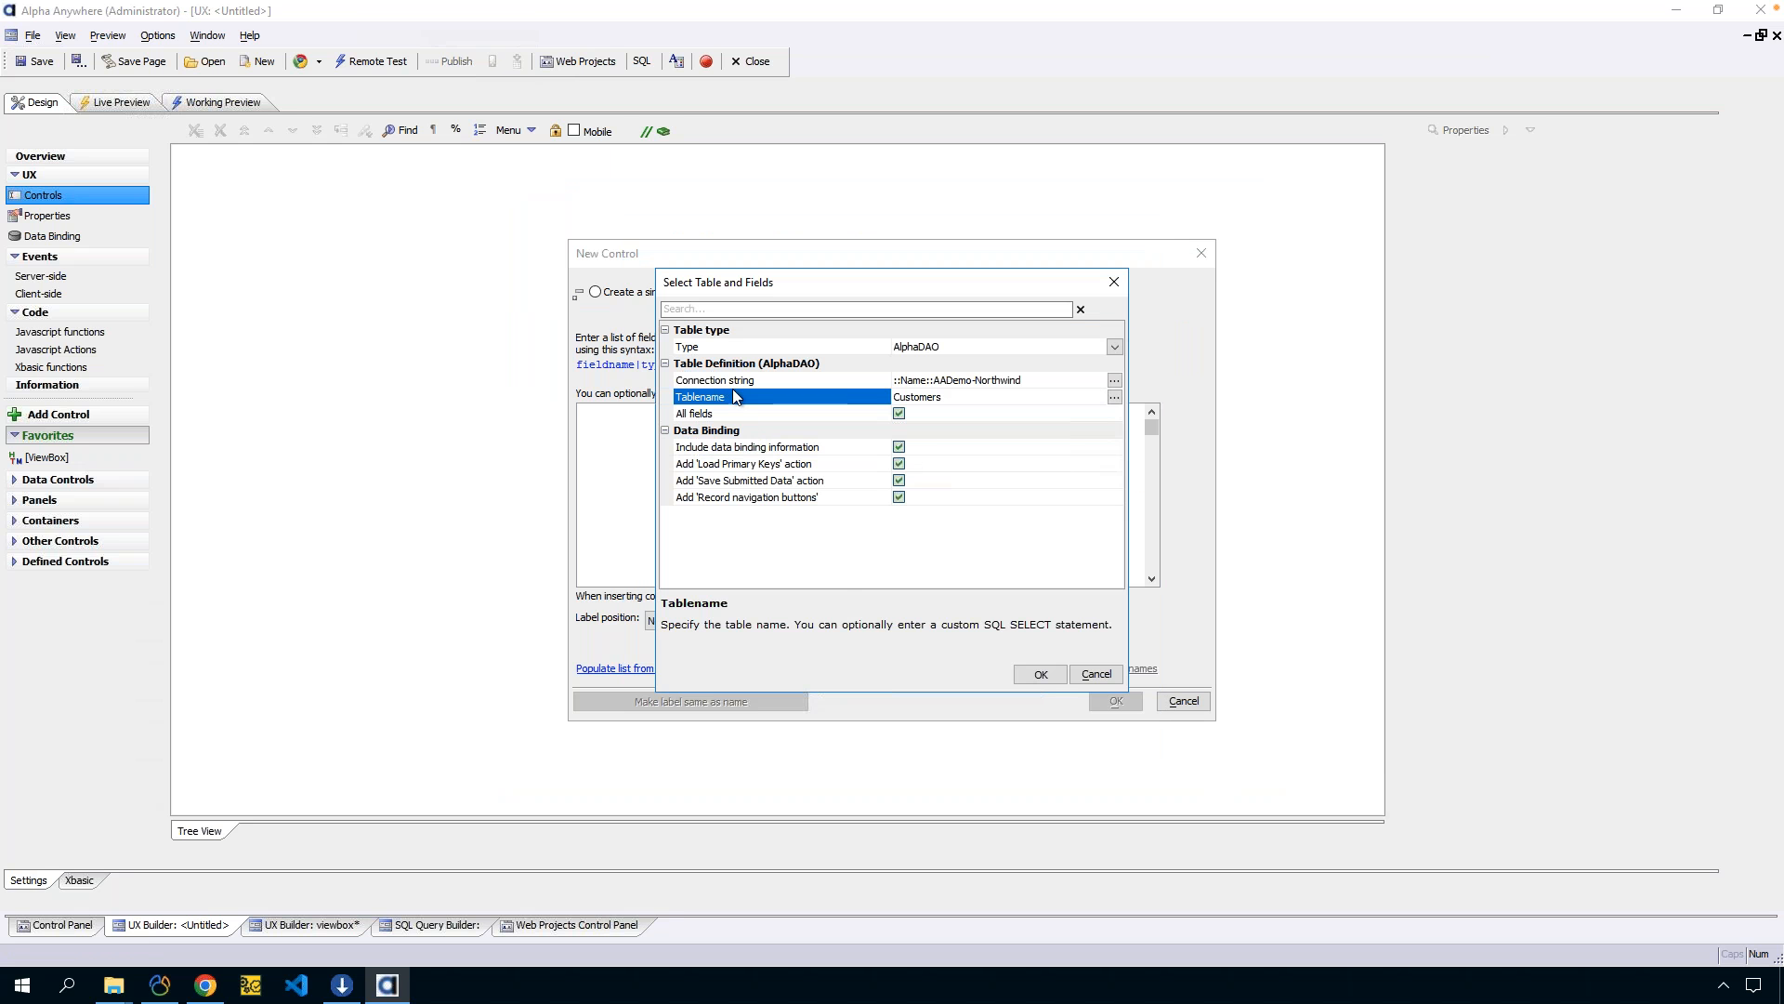
pyautogui.click(1041, 673)
pyautogui.click(1116, 702)
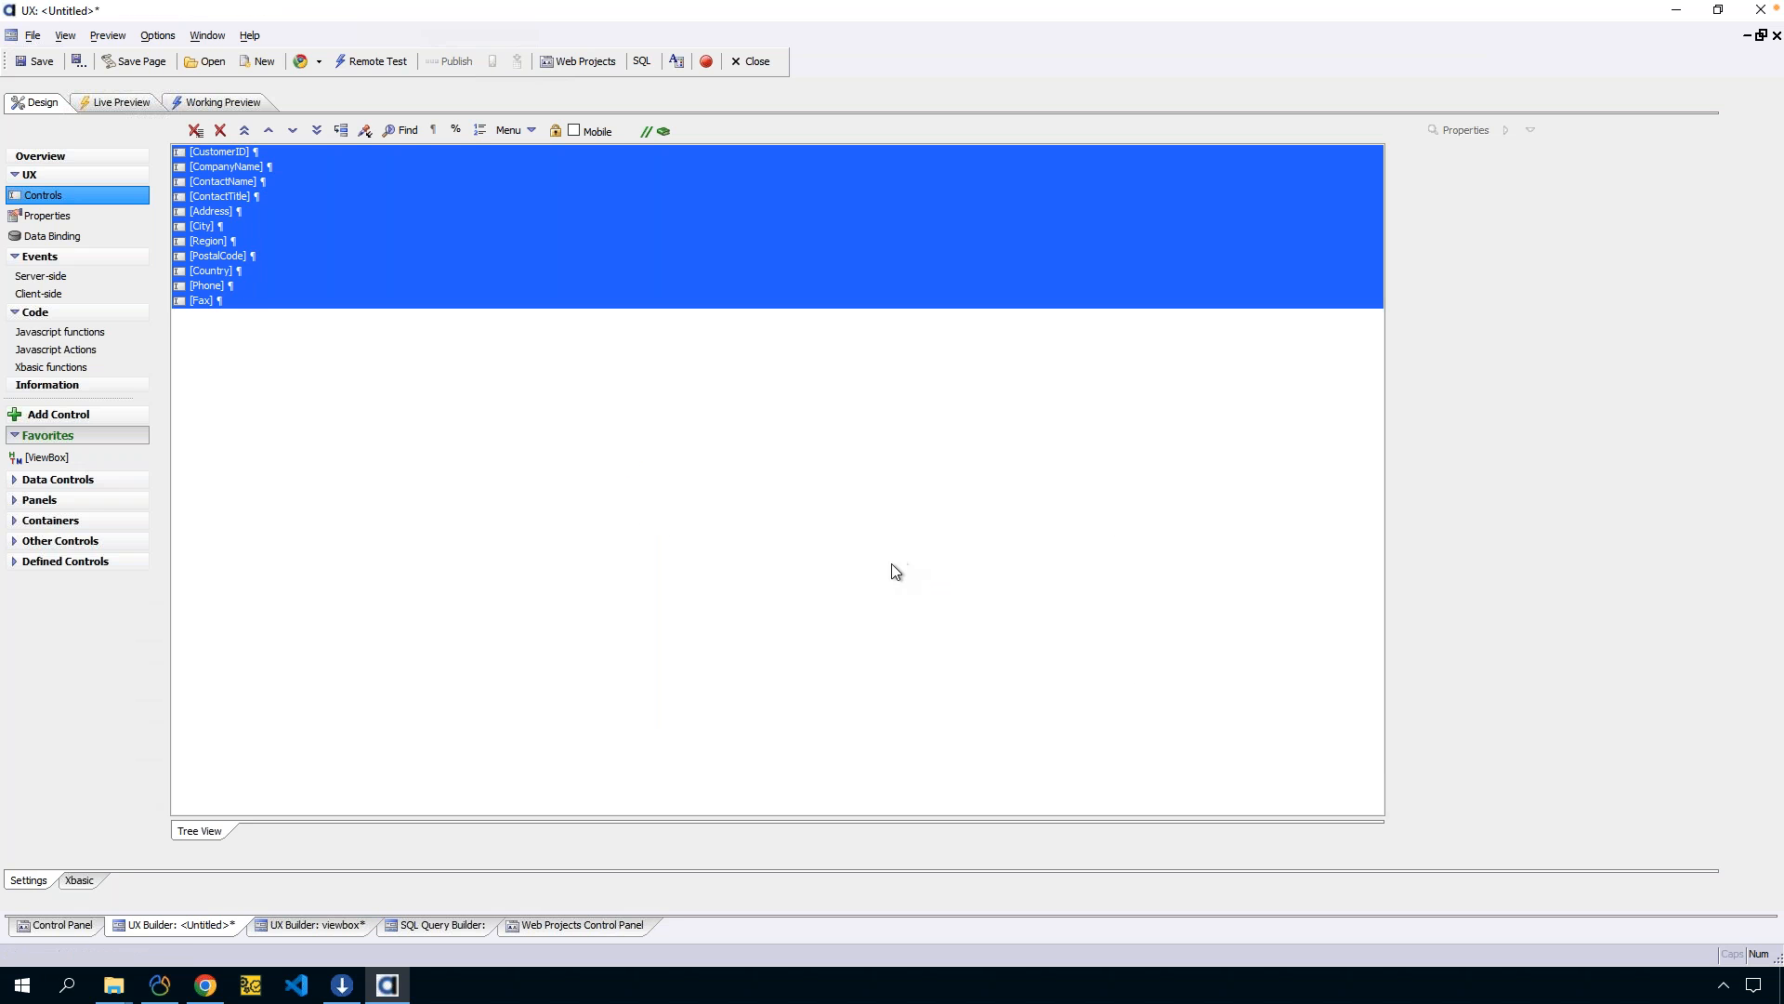
pyautogui.press('Return')
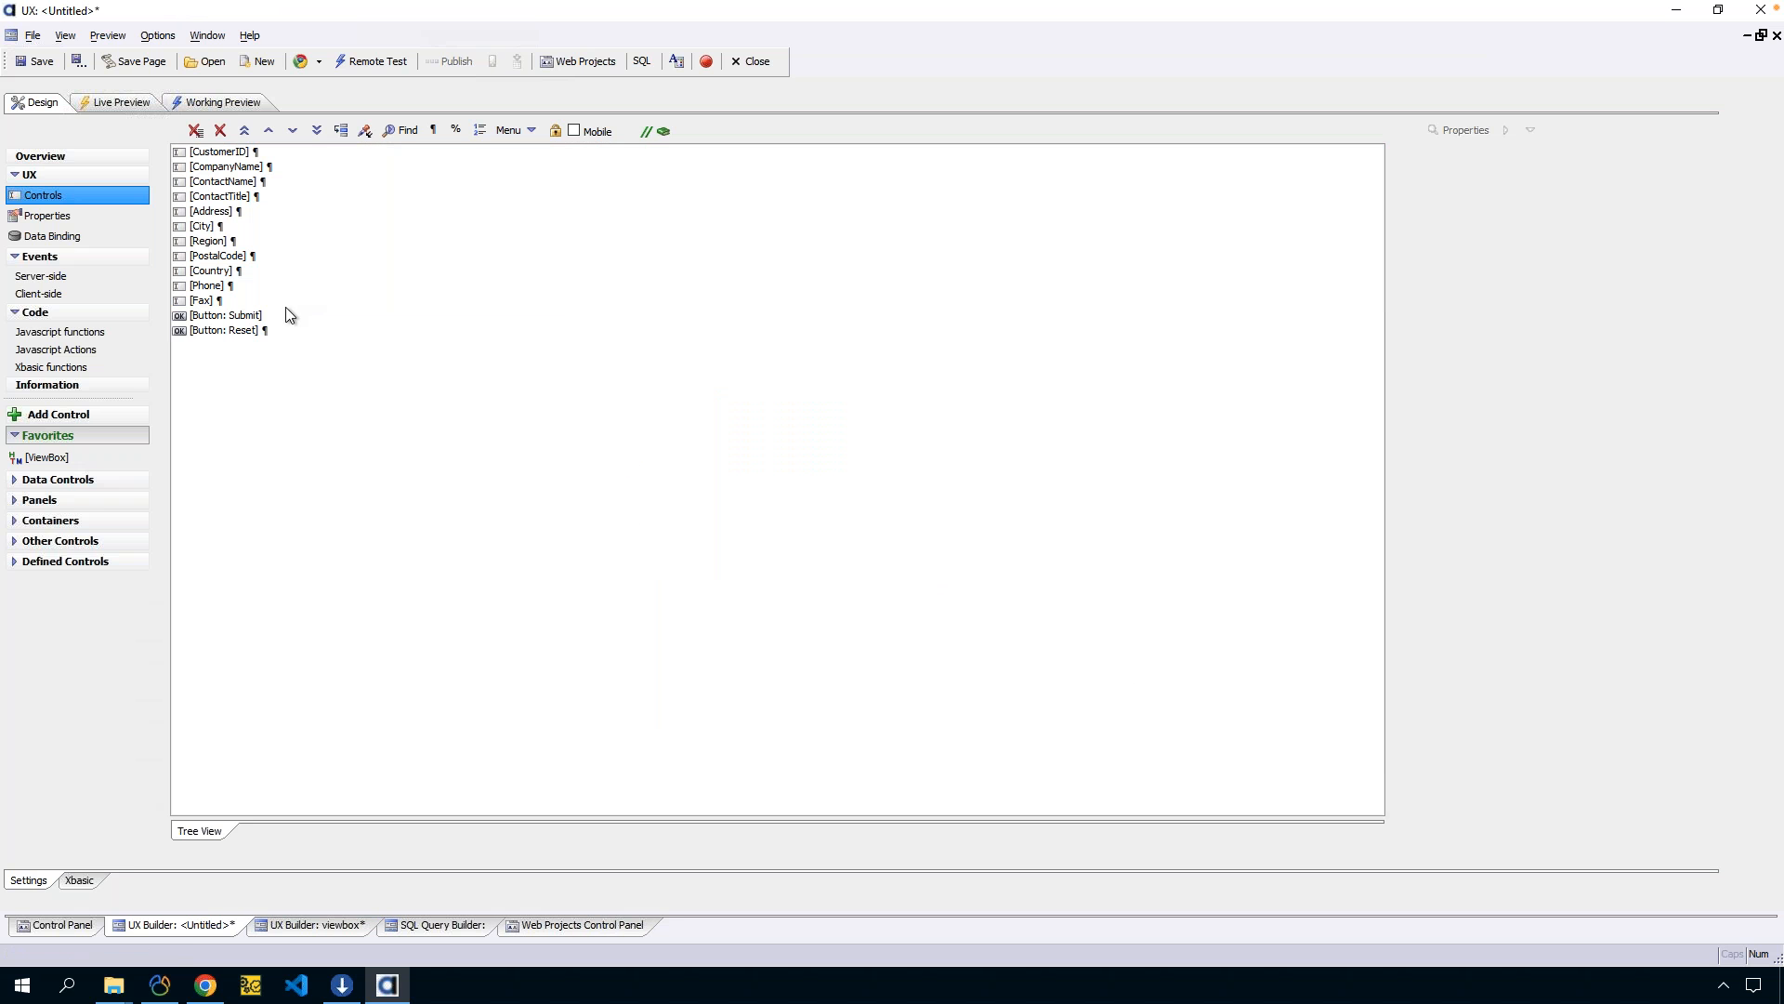
# Run the component in Working Preview and page forward through several customer records.
pyautogui.click(221, 104)
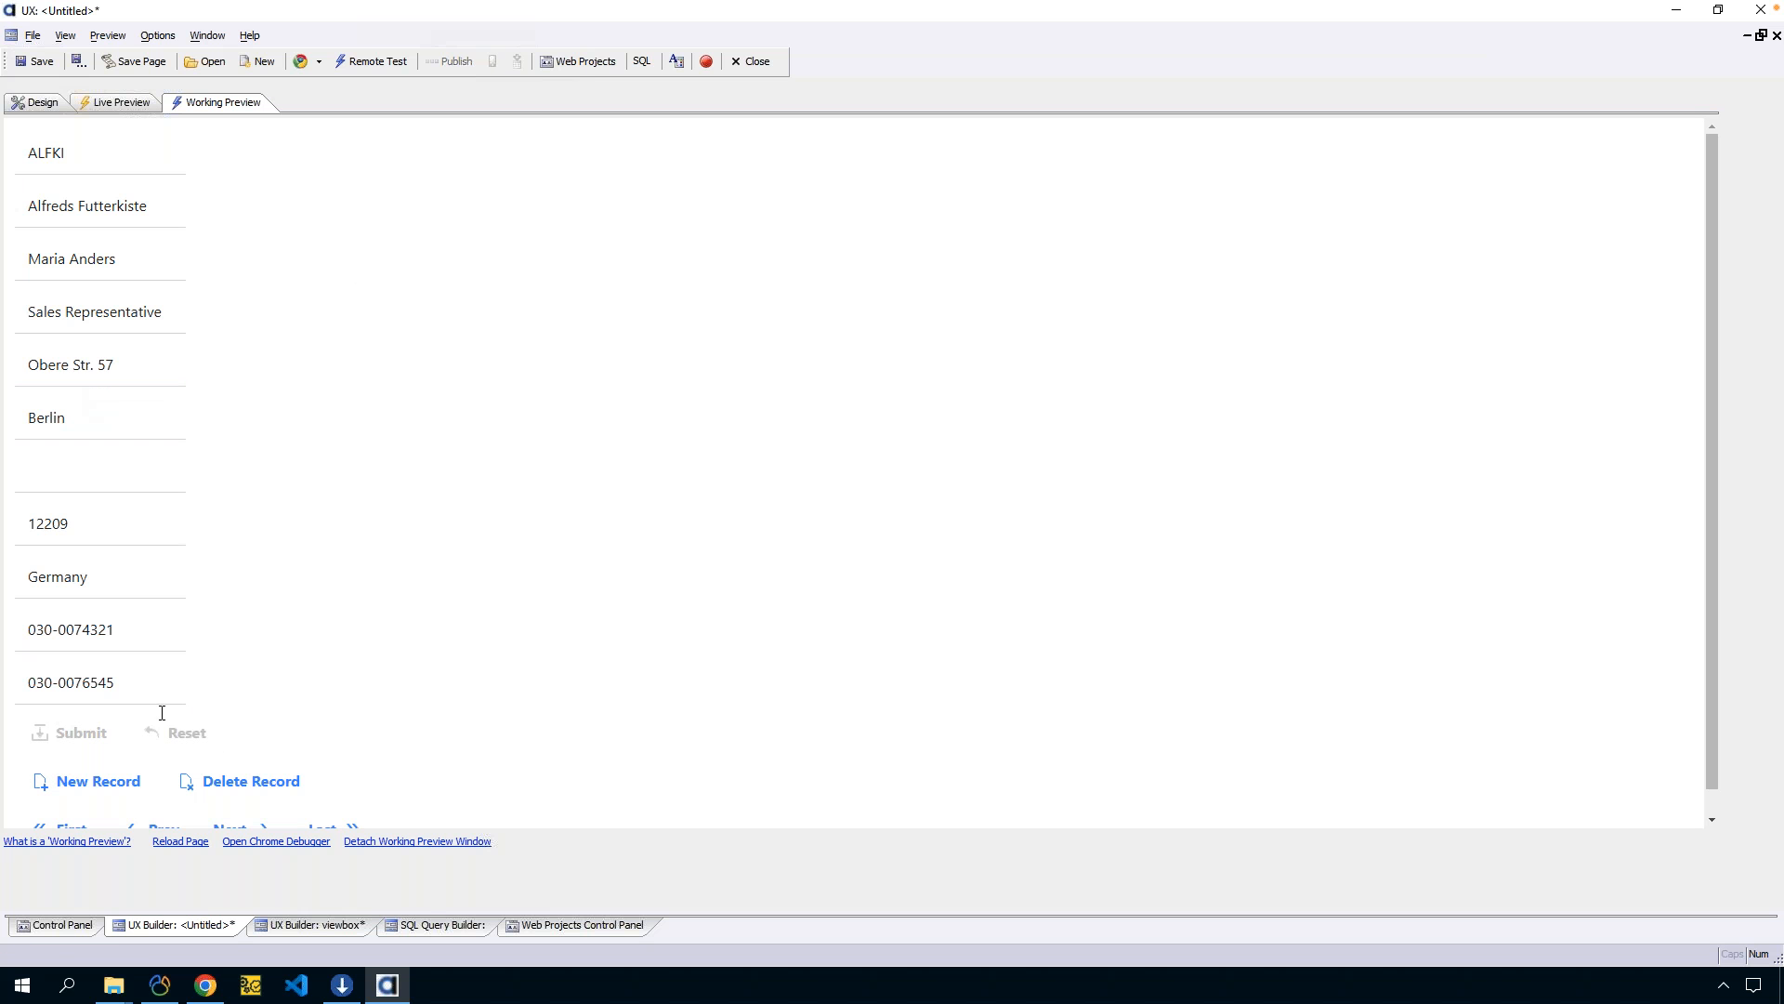
pyautogui.scroll(-1, 203, 726)
pyautogui.click(243, 804)
pyautogui.click(244, 804)
pyautogui.click(243, 804)
pyautogui.click(243, 804)
pyautogui.click(244, 804)
pyautogui.click(244, 804)
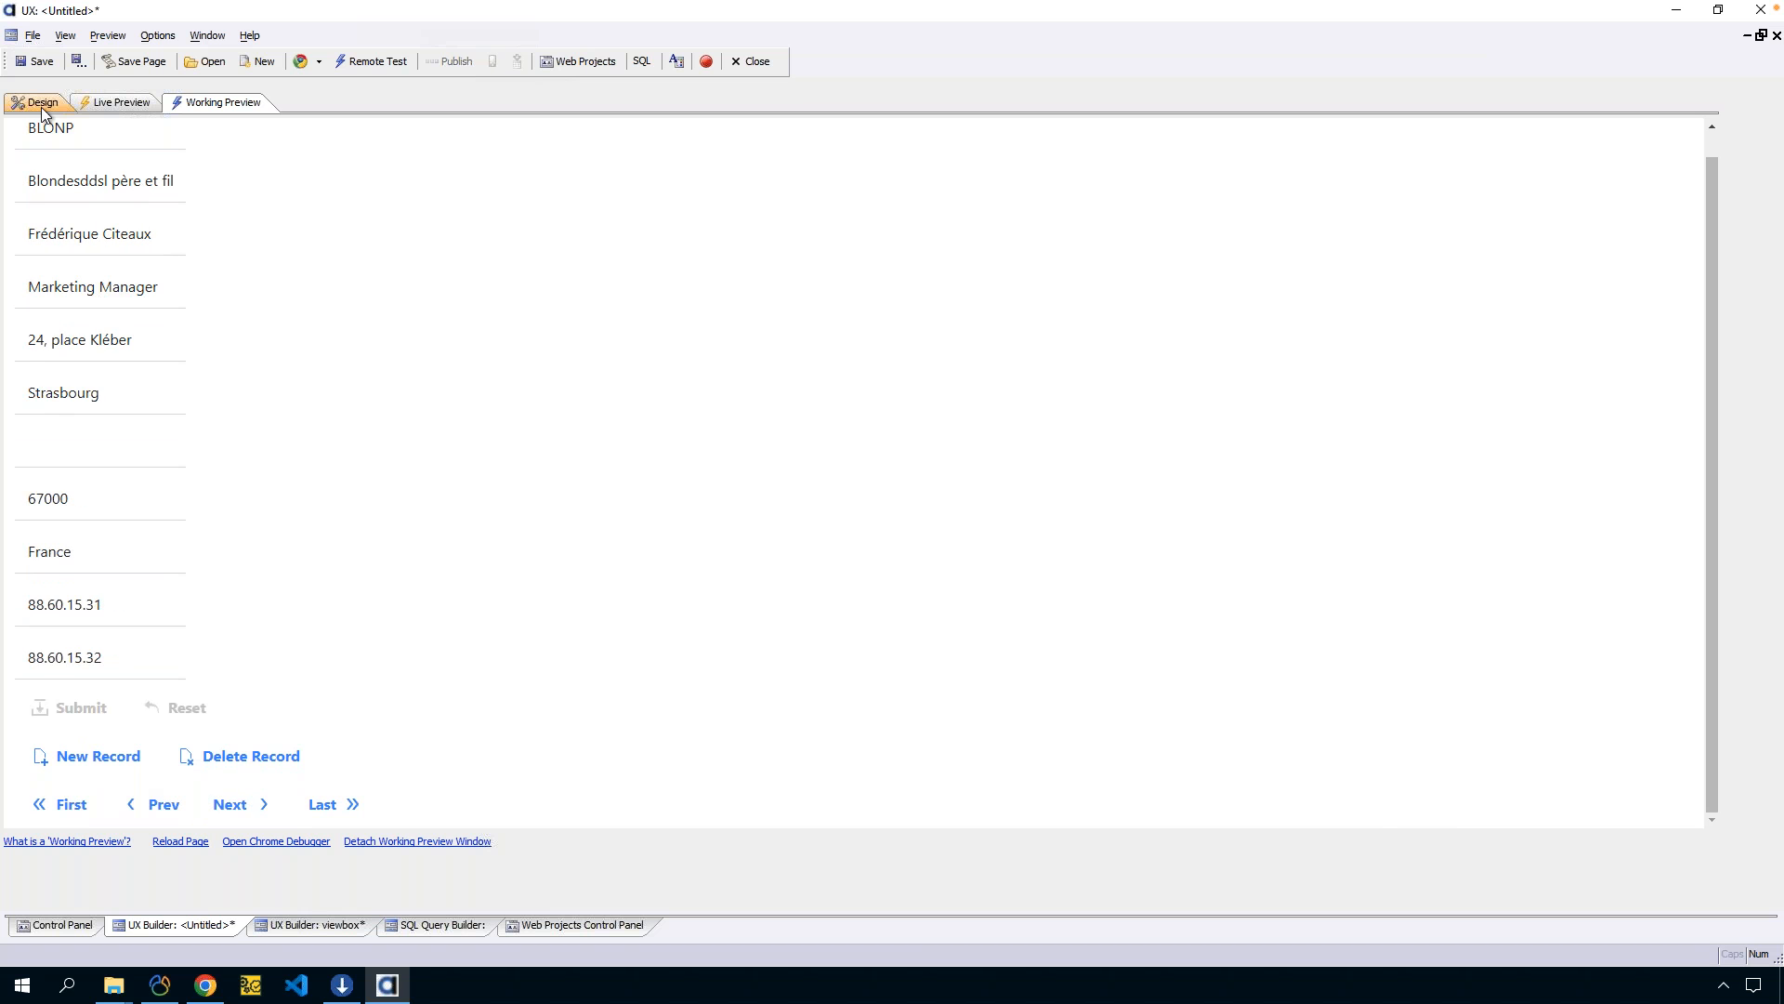
# Return to the design and review the data binding's table settings and control-to-field mapping, cancelling both without changes.
pyautogui.click(42, 105)
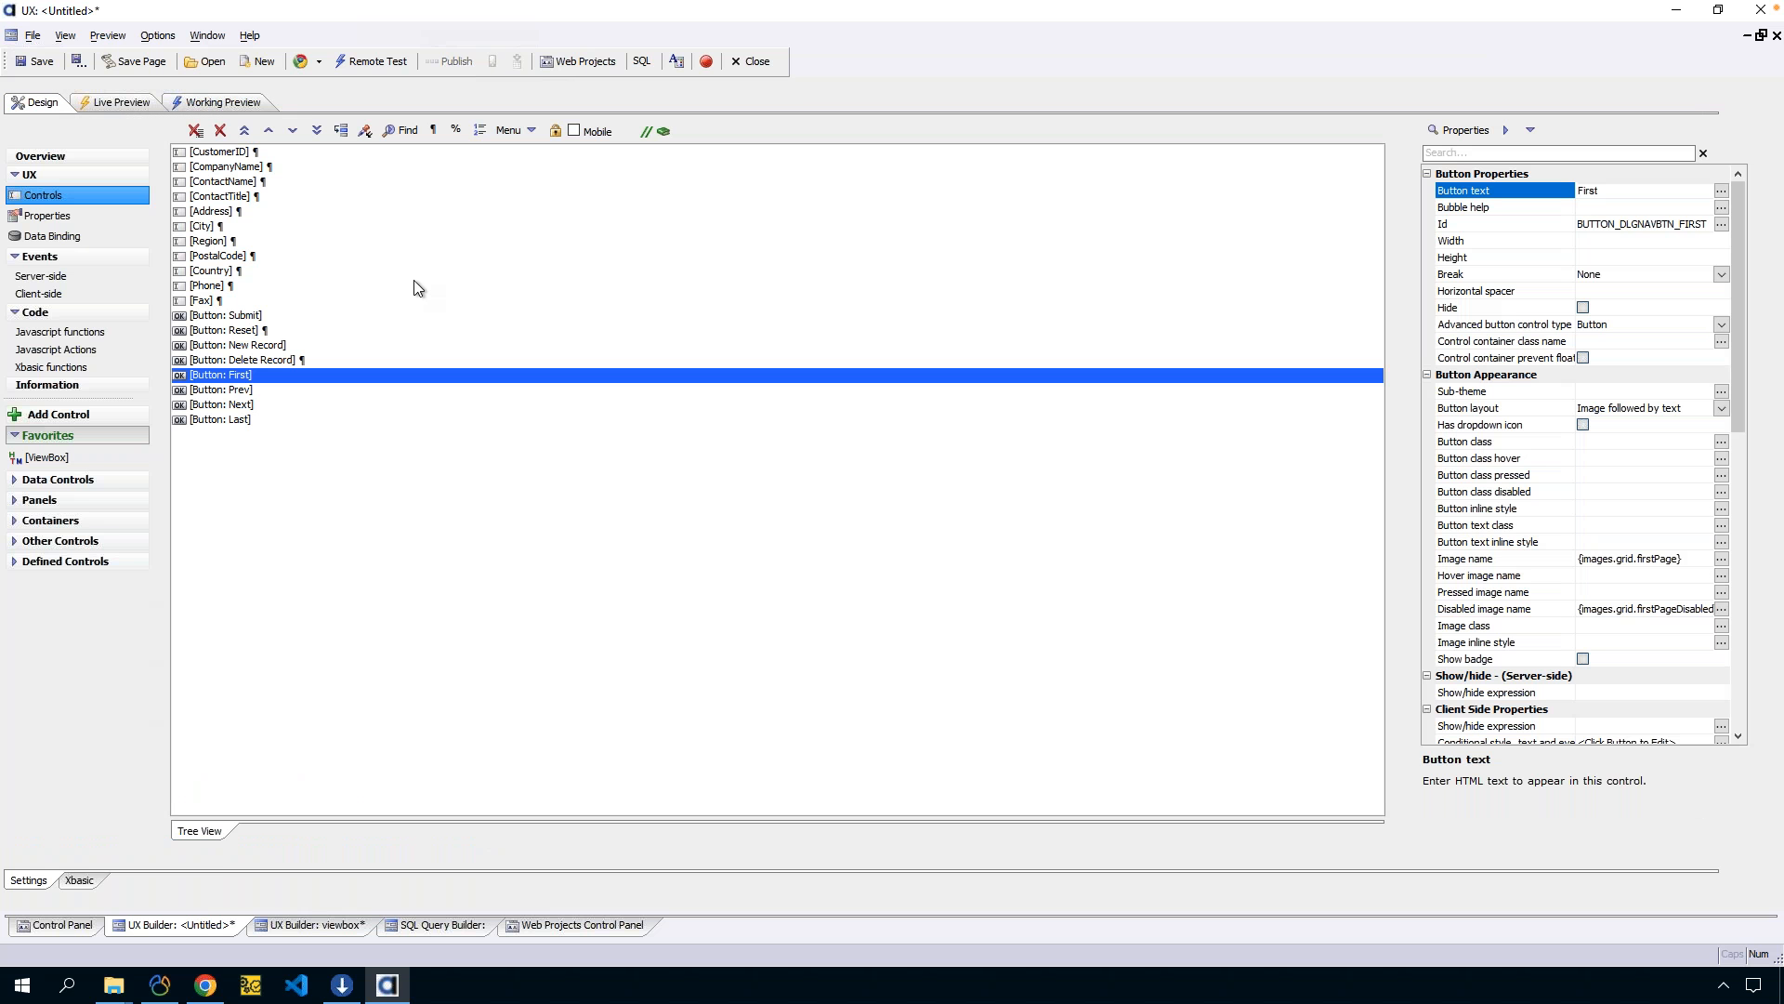
pyautogui.click(52, 235)
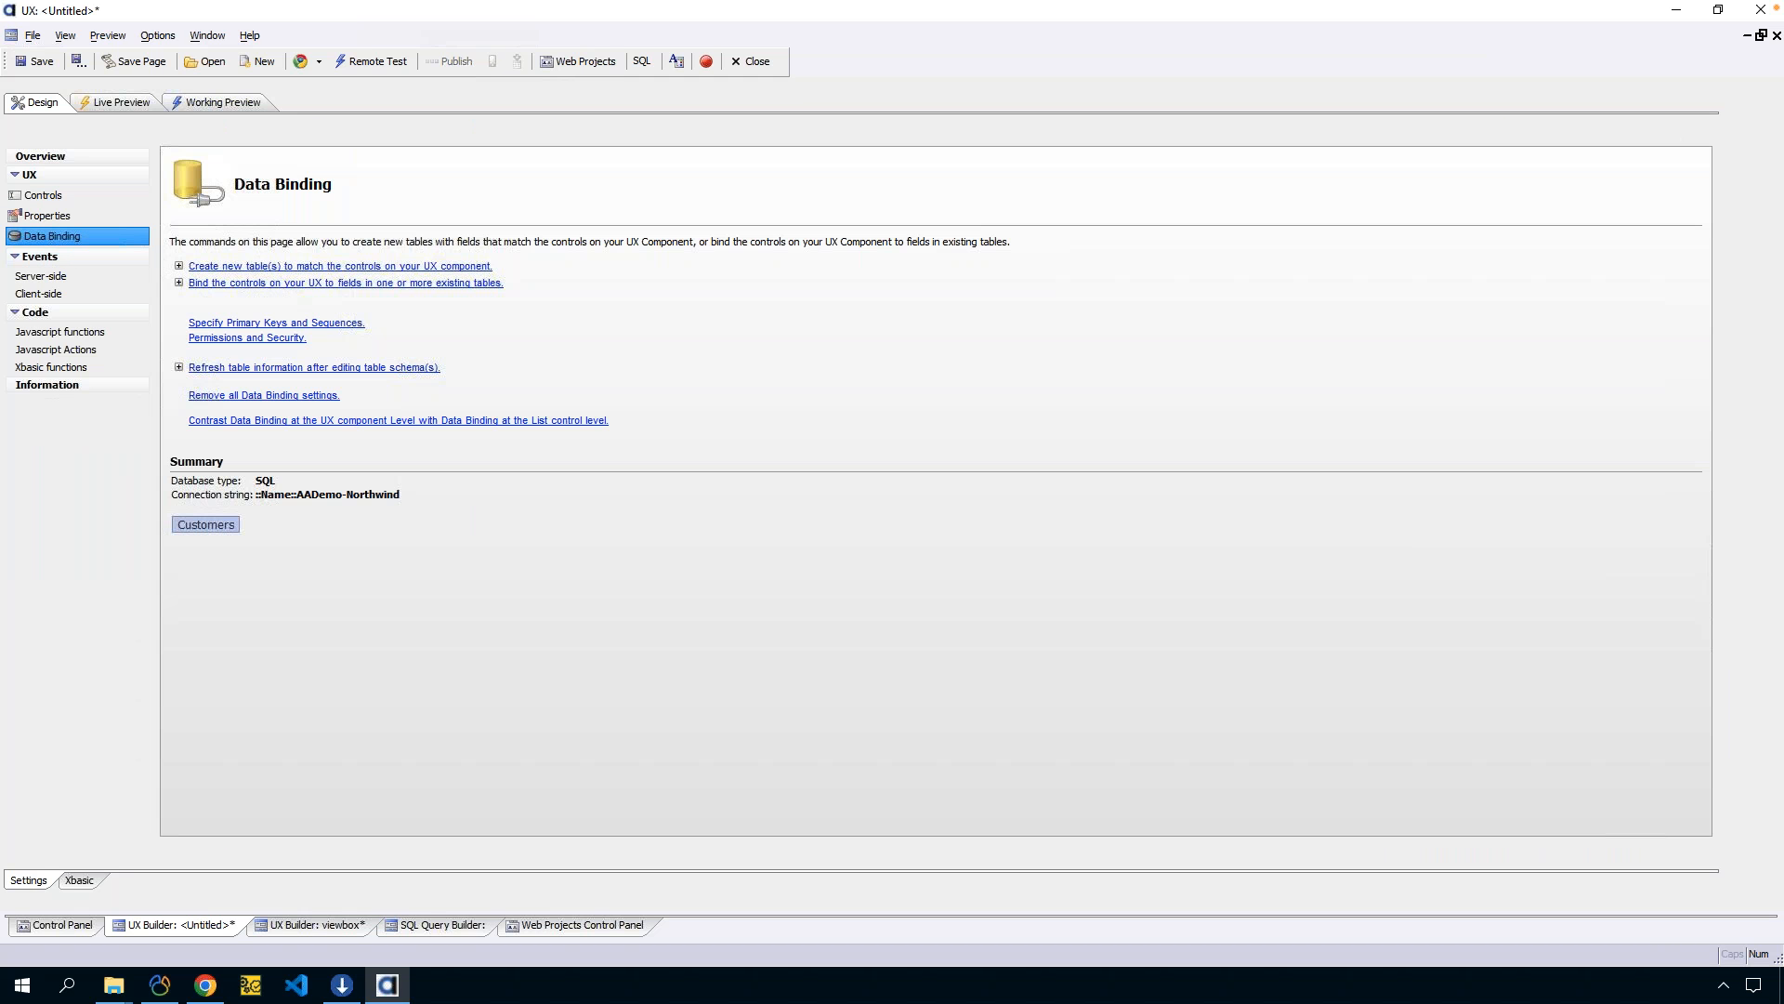
pyautogui.click(281, 288)
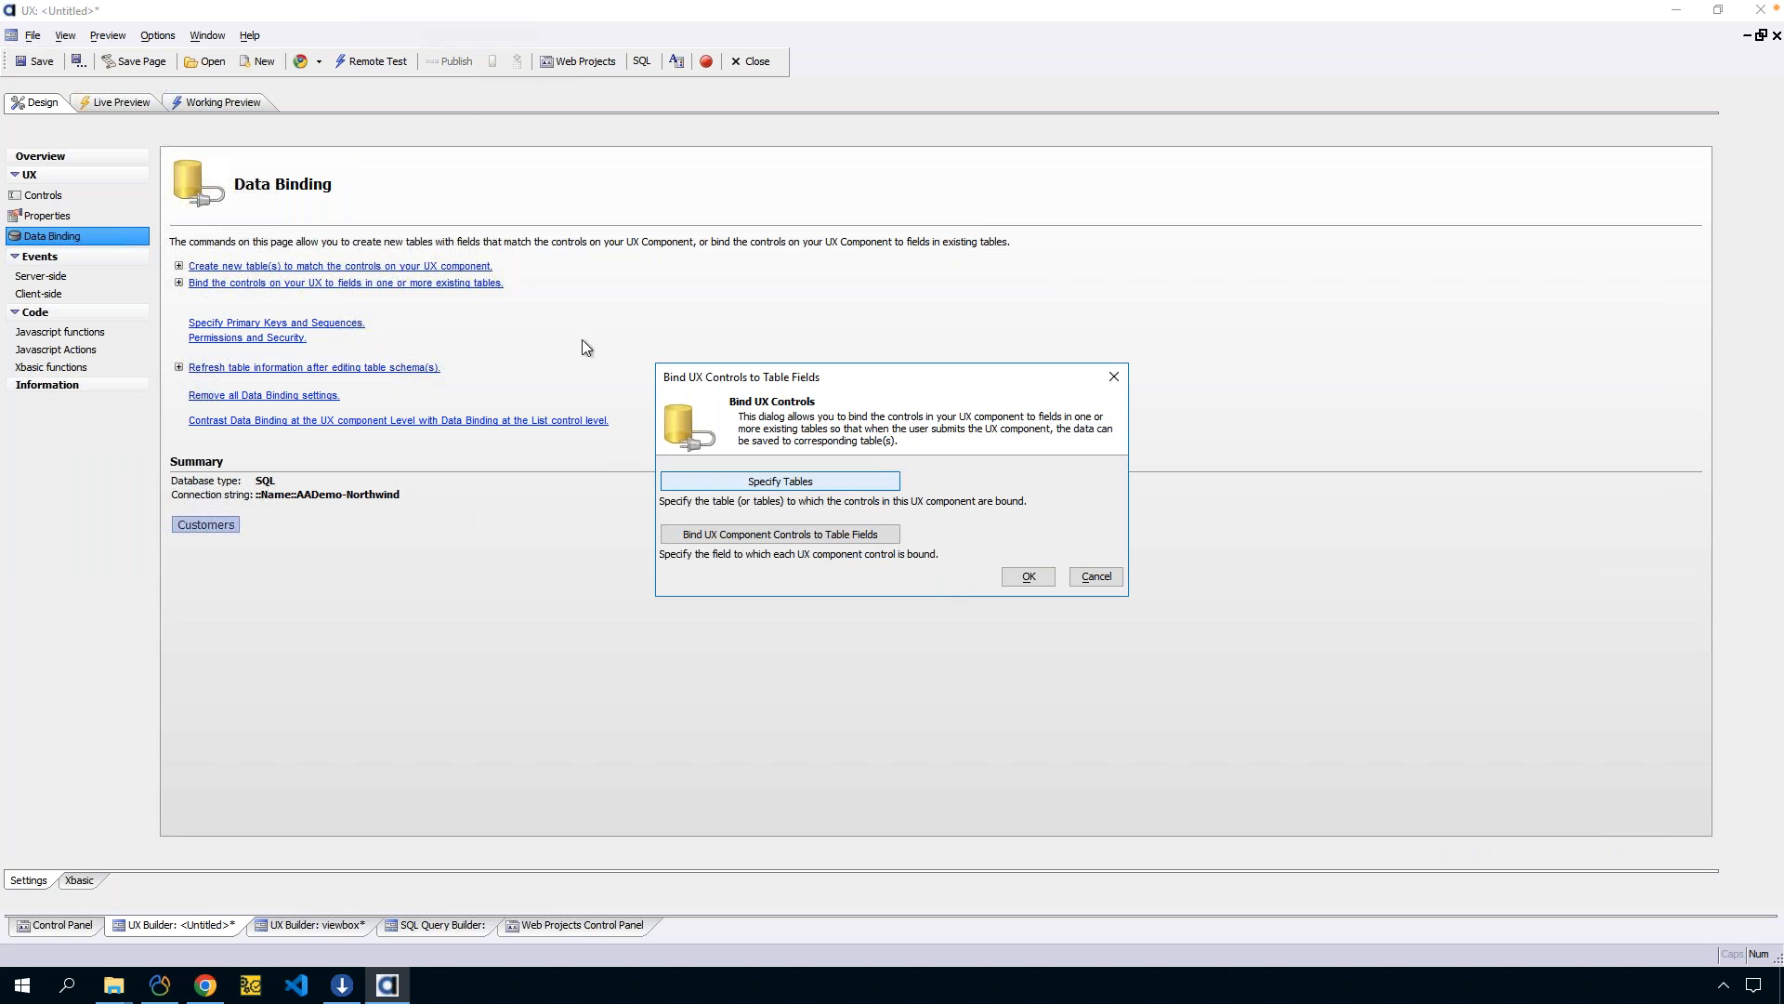
pyautogui.click(785, 484)
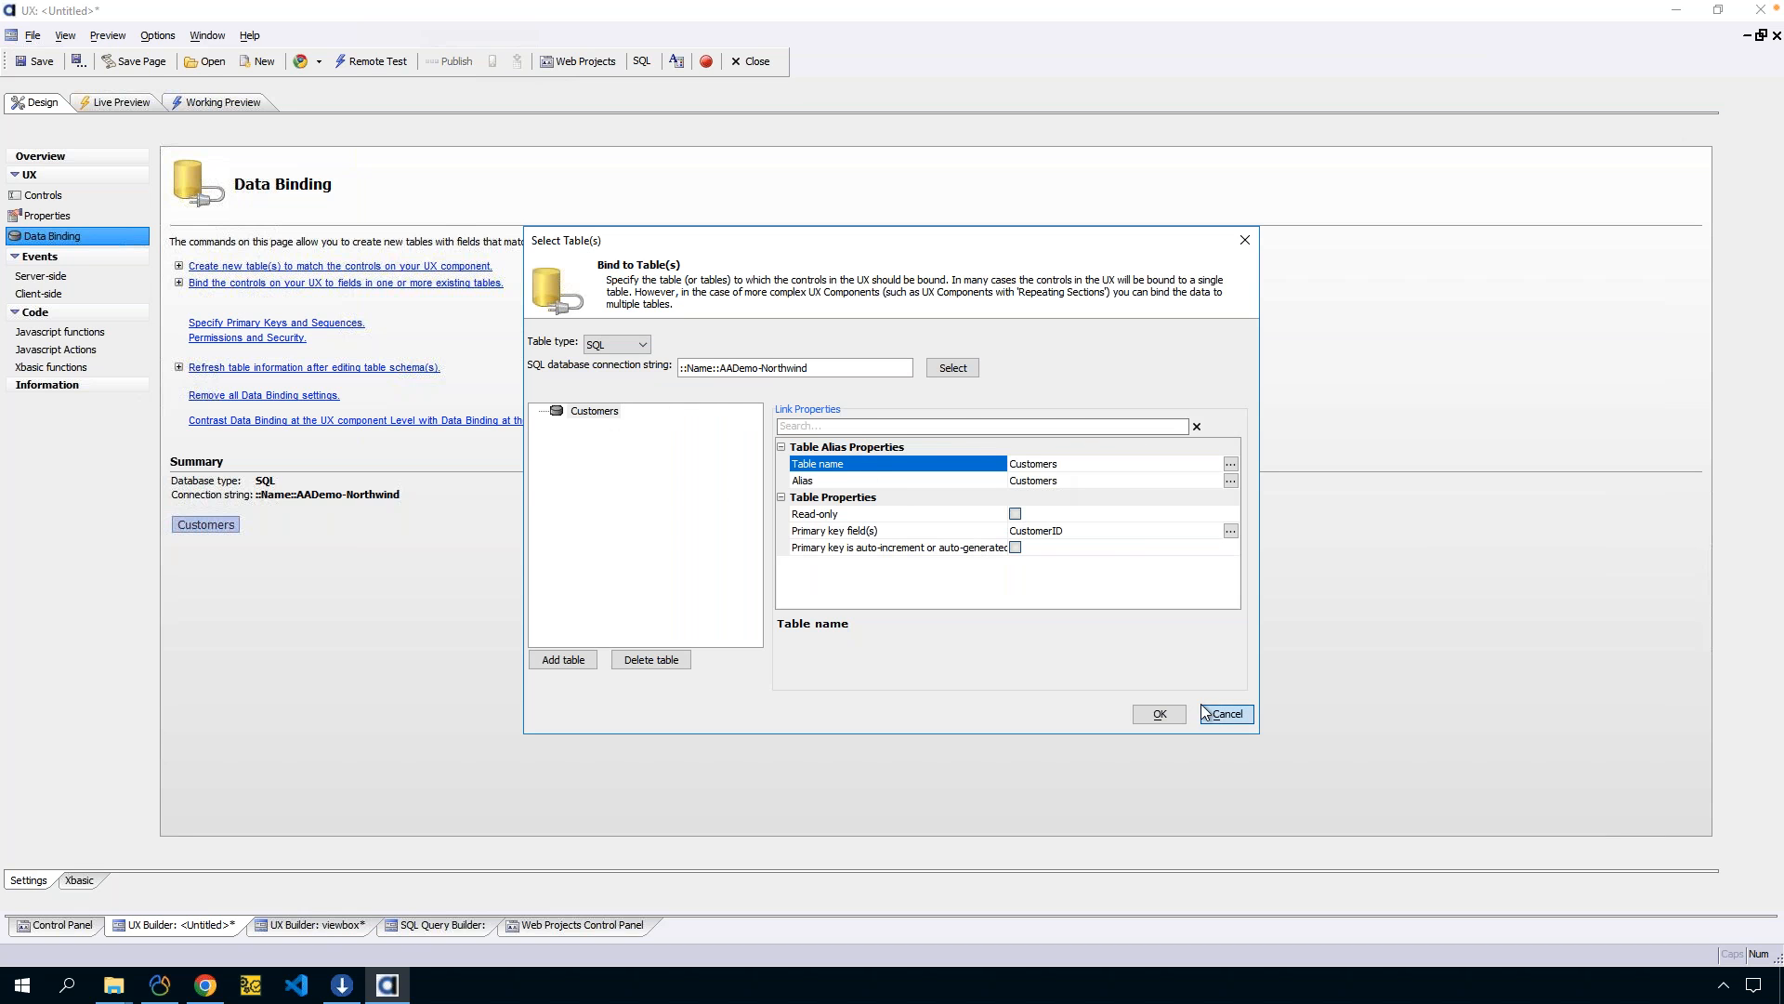
pyautogui.click(1225, 714)
pyautogui.click(839, 539)
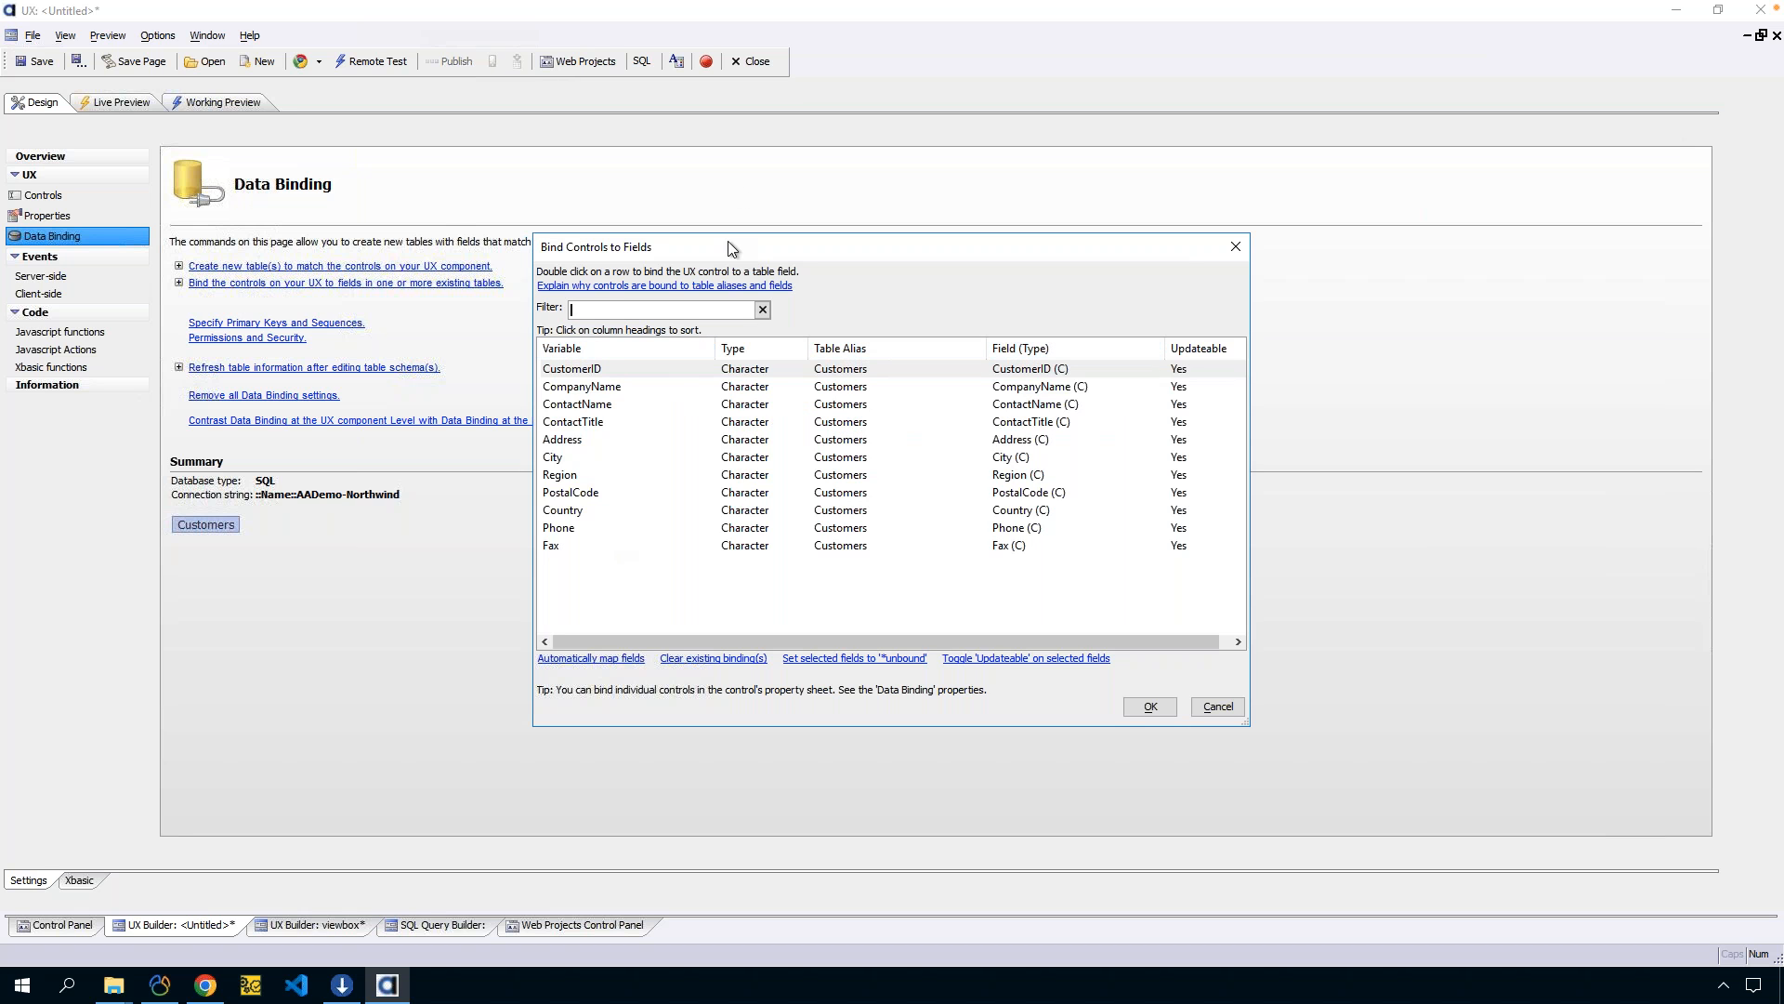
pyautogui.click(1222, 709)
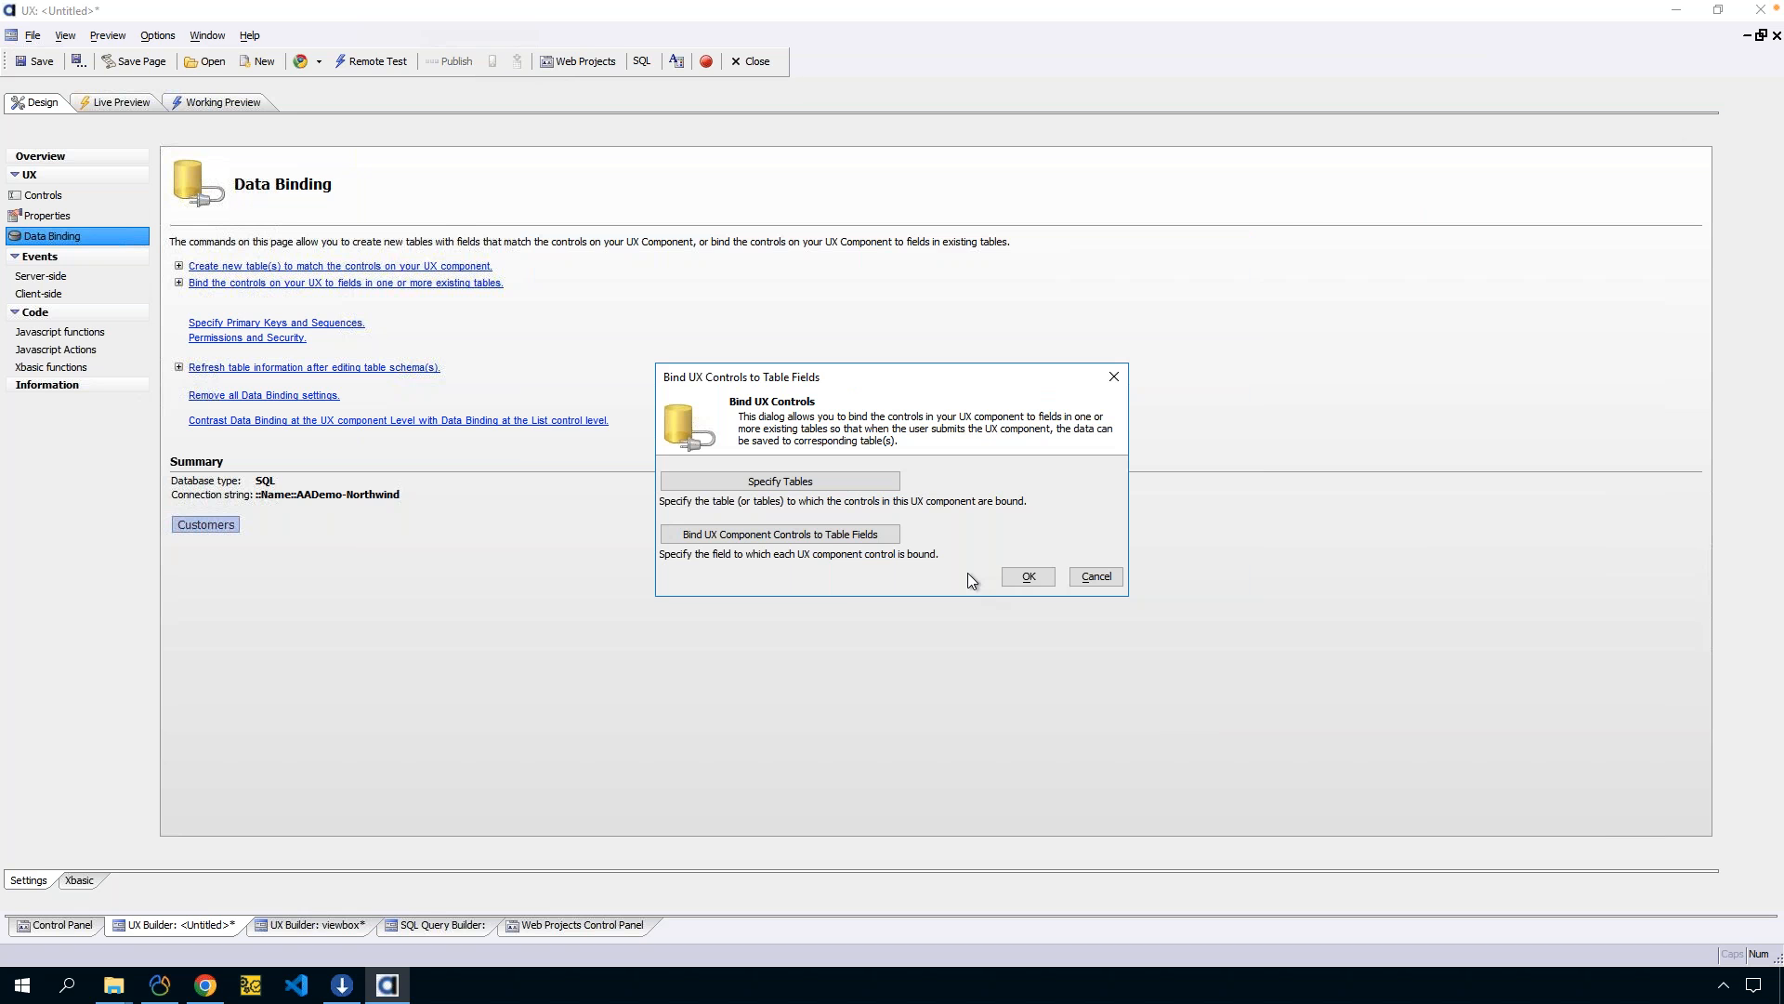
# Try to add Employees as a linked table in the component's table binding, look at the link type, and cancel.
pyautogui.click(807, 490)
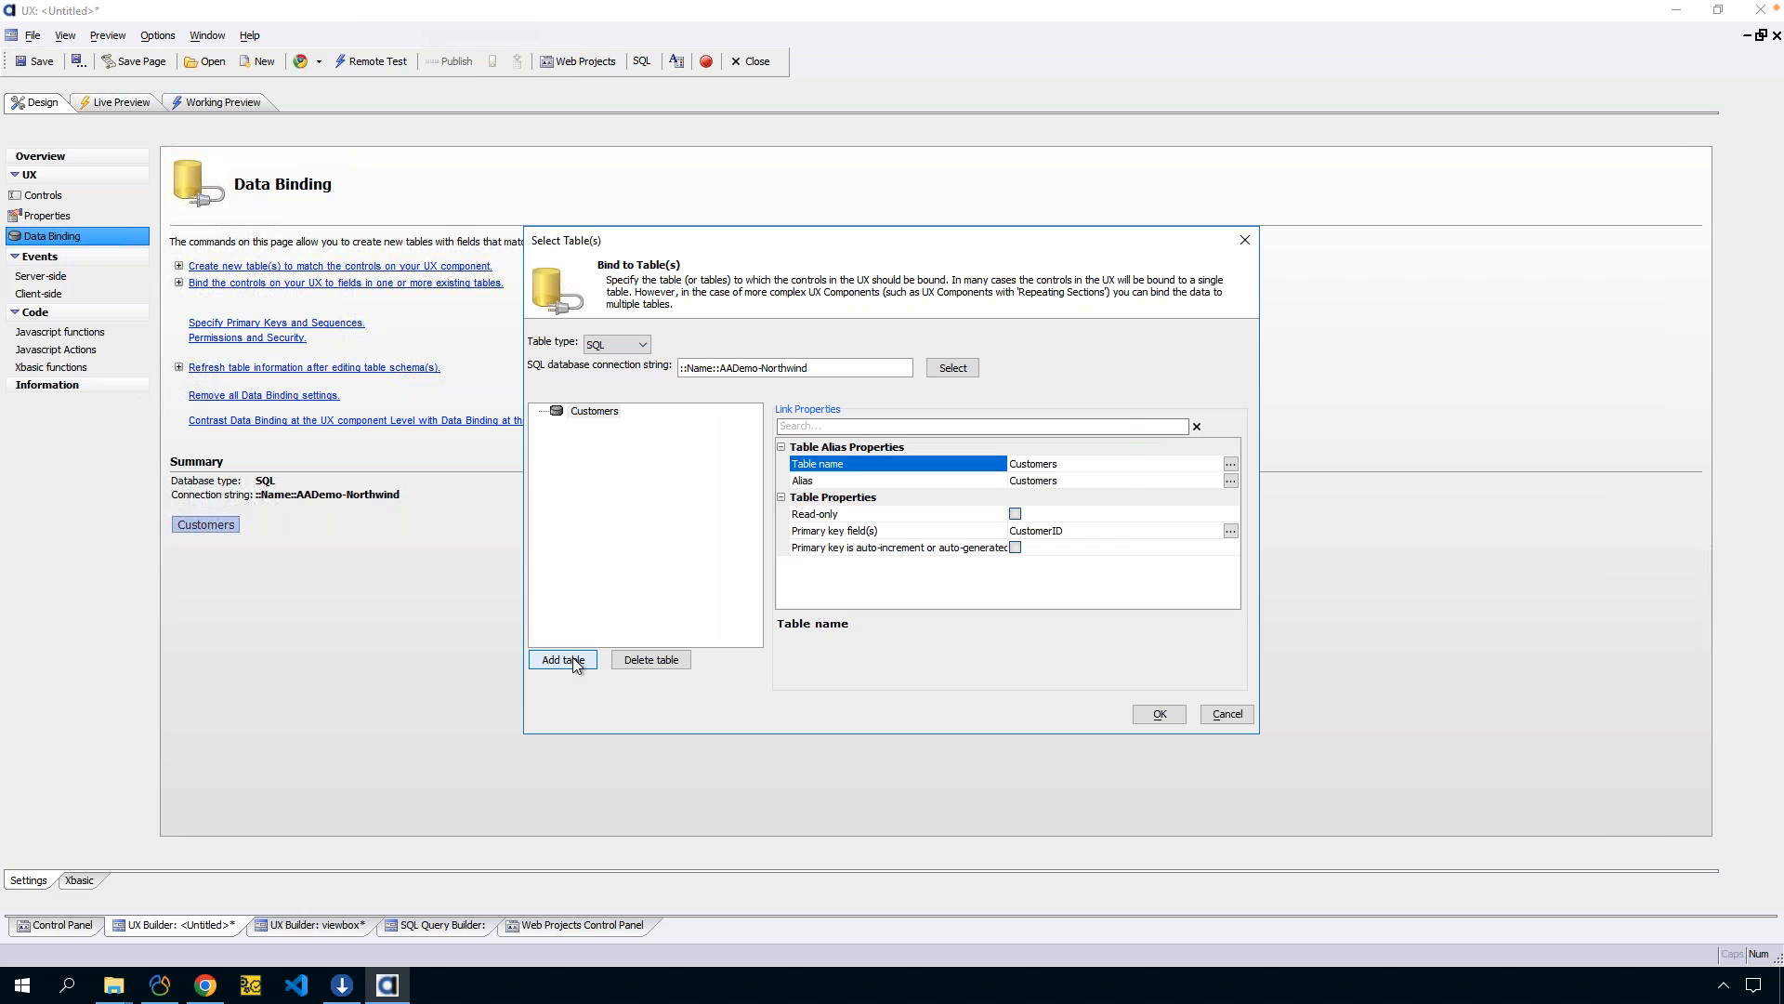
pyautogui.click(573, 659)
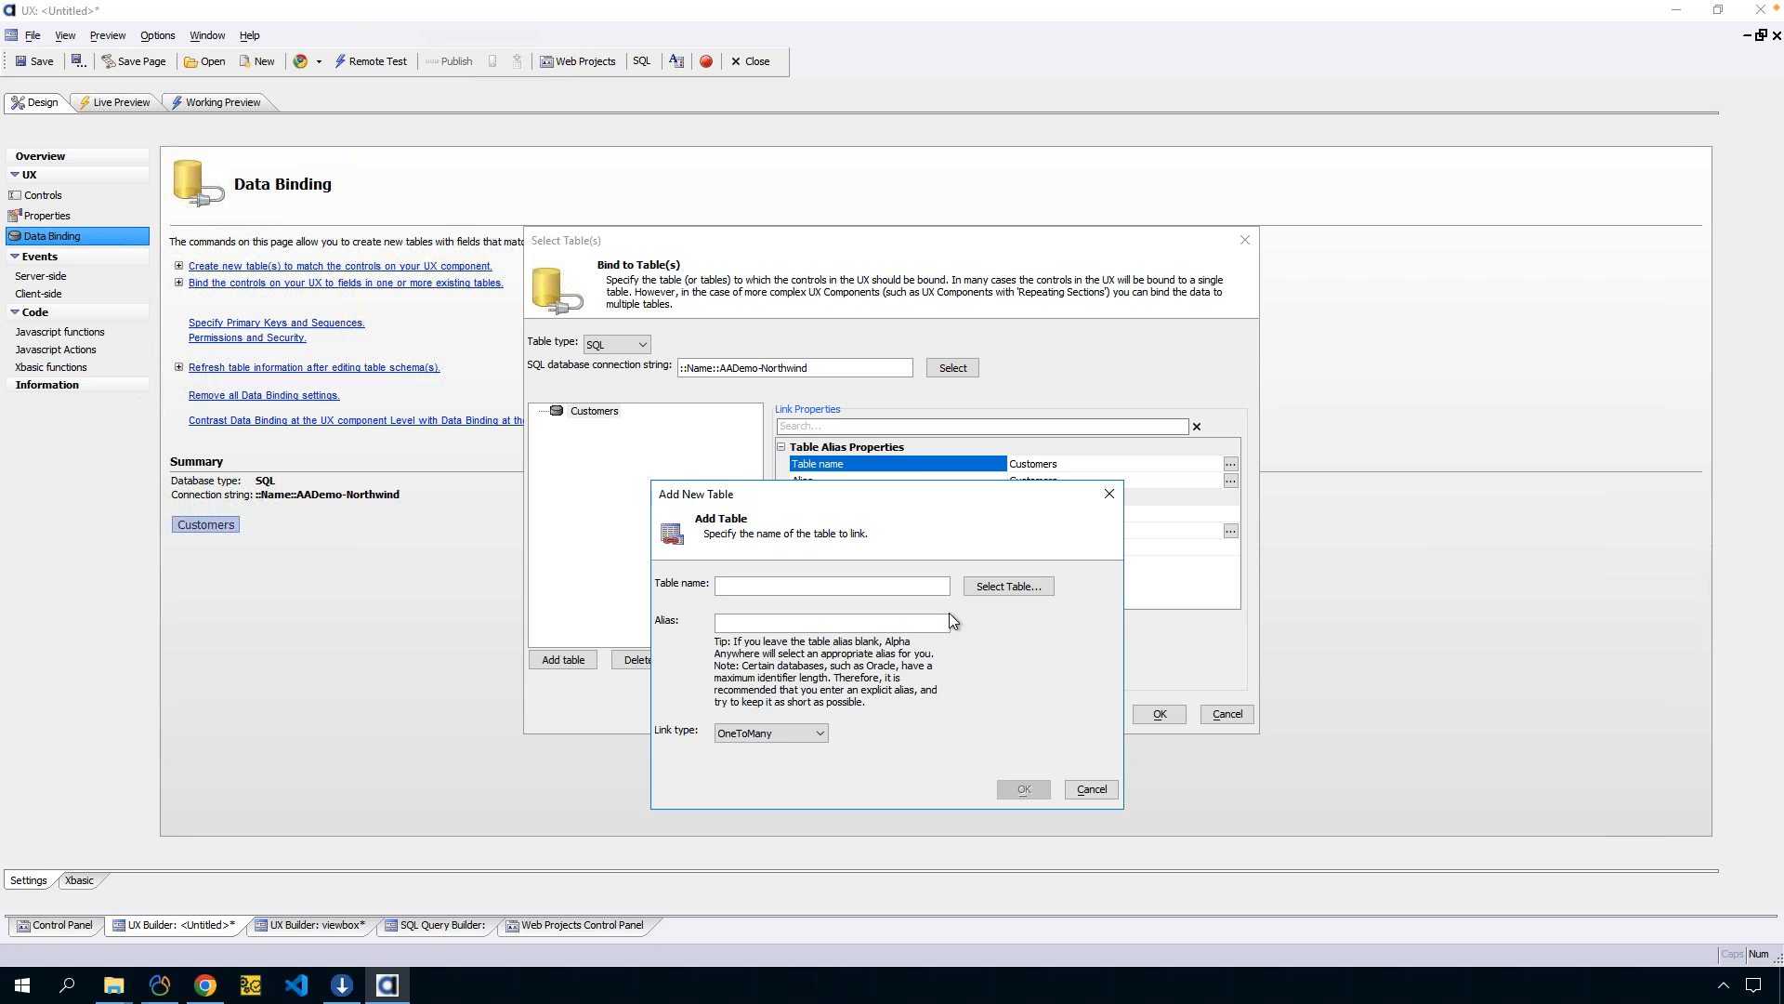
pyautogui.click(1091, 789)
pyautogui.click(563, 659)
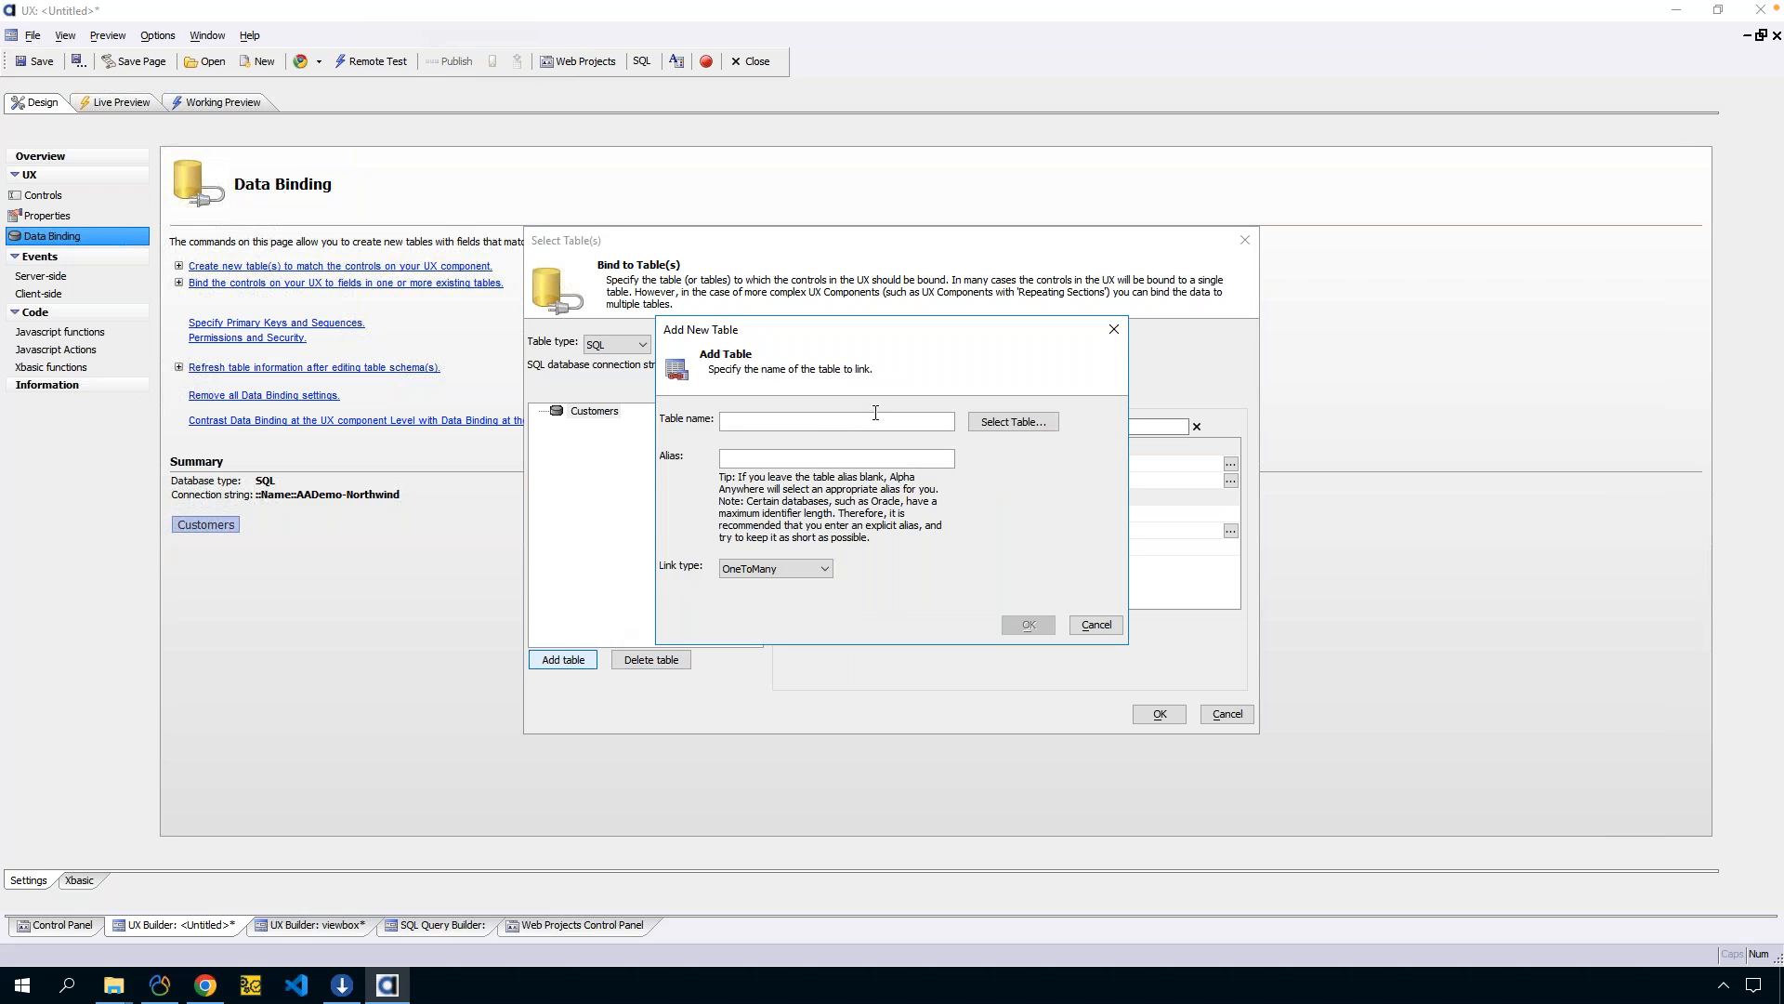
pyautogui.click(975, 425)
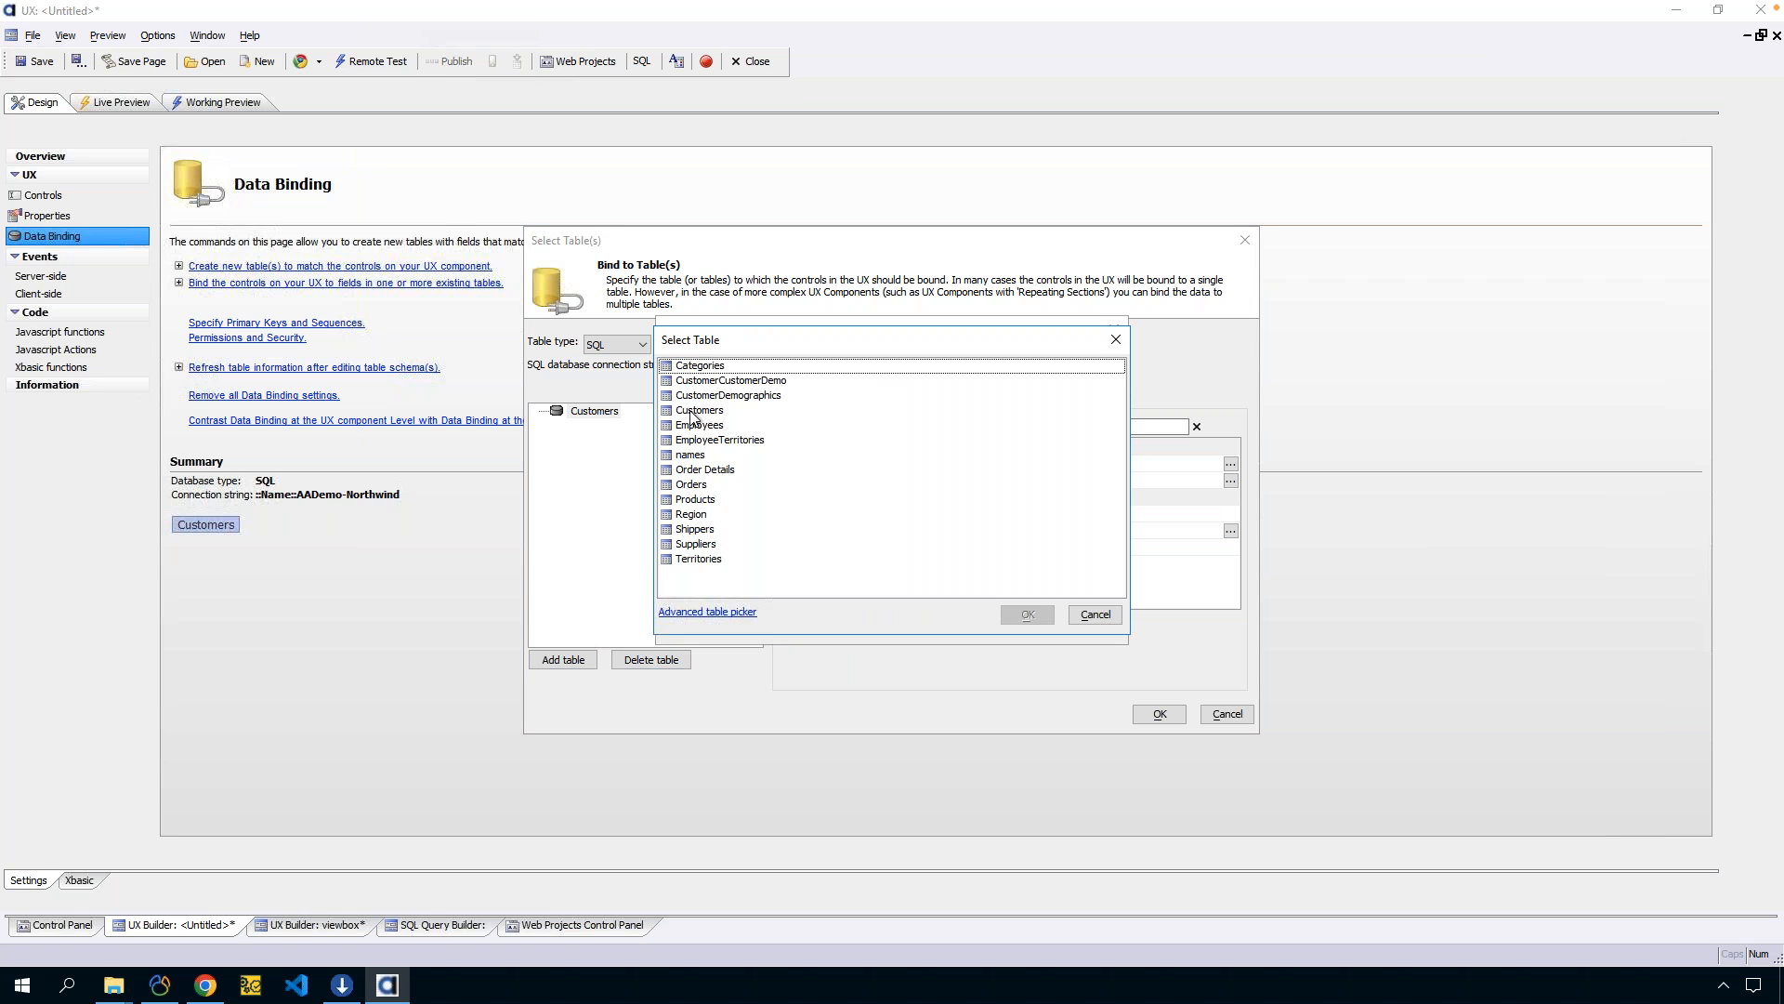
pyautogui.click(689, 428)
pyautogui.click(1022, 616)
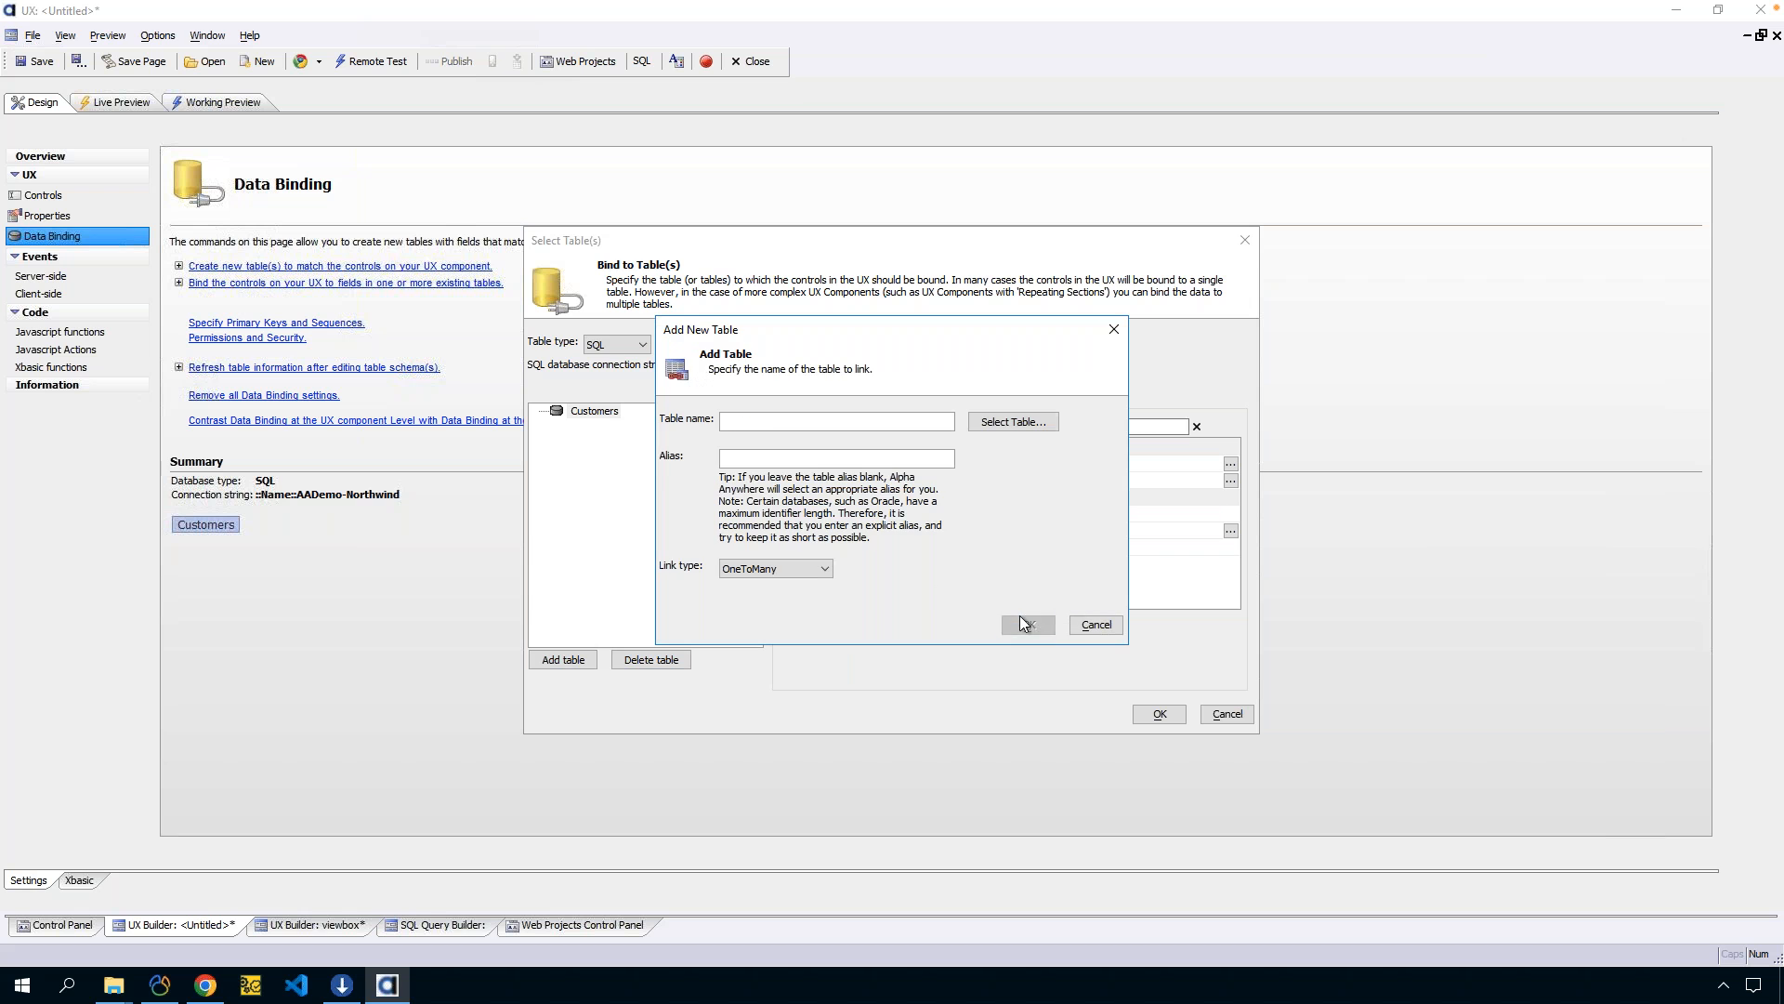
pyautogui.click(803, 565)
pyautogui.click(1063, 618)
pyautogui.click(1092, 625)
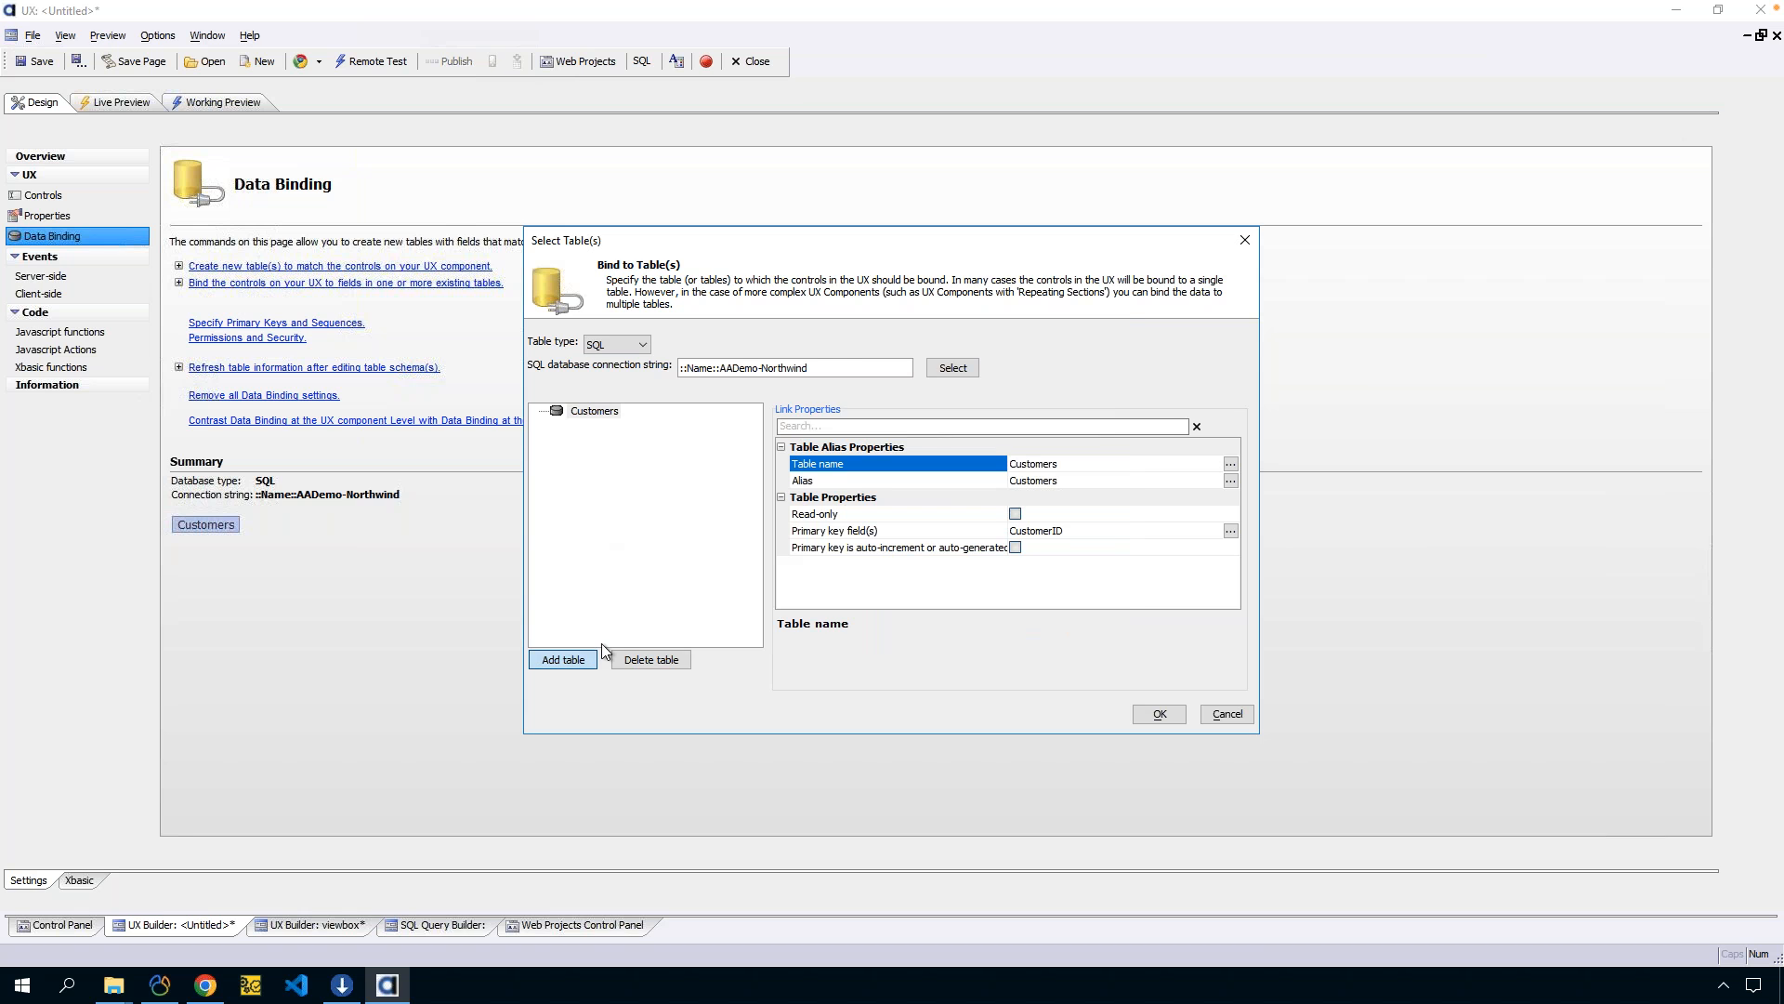
# Review the link type choices for adding another table to the binding, cancelling the table and binding dialogs.
pyautogui.click(571, 659)
pyautogui.click(787, 568)
pyautogui.click(799, 544)
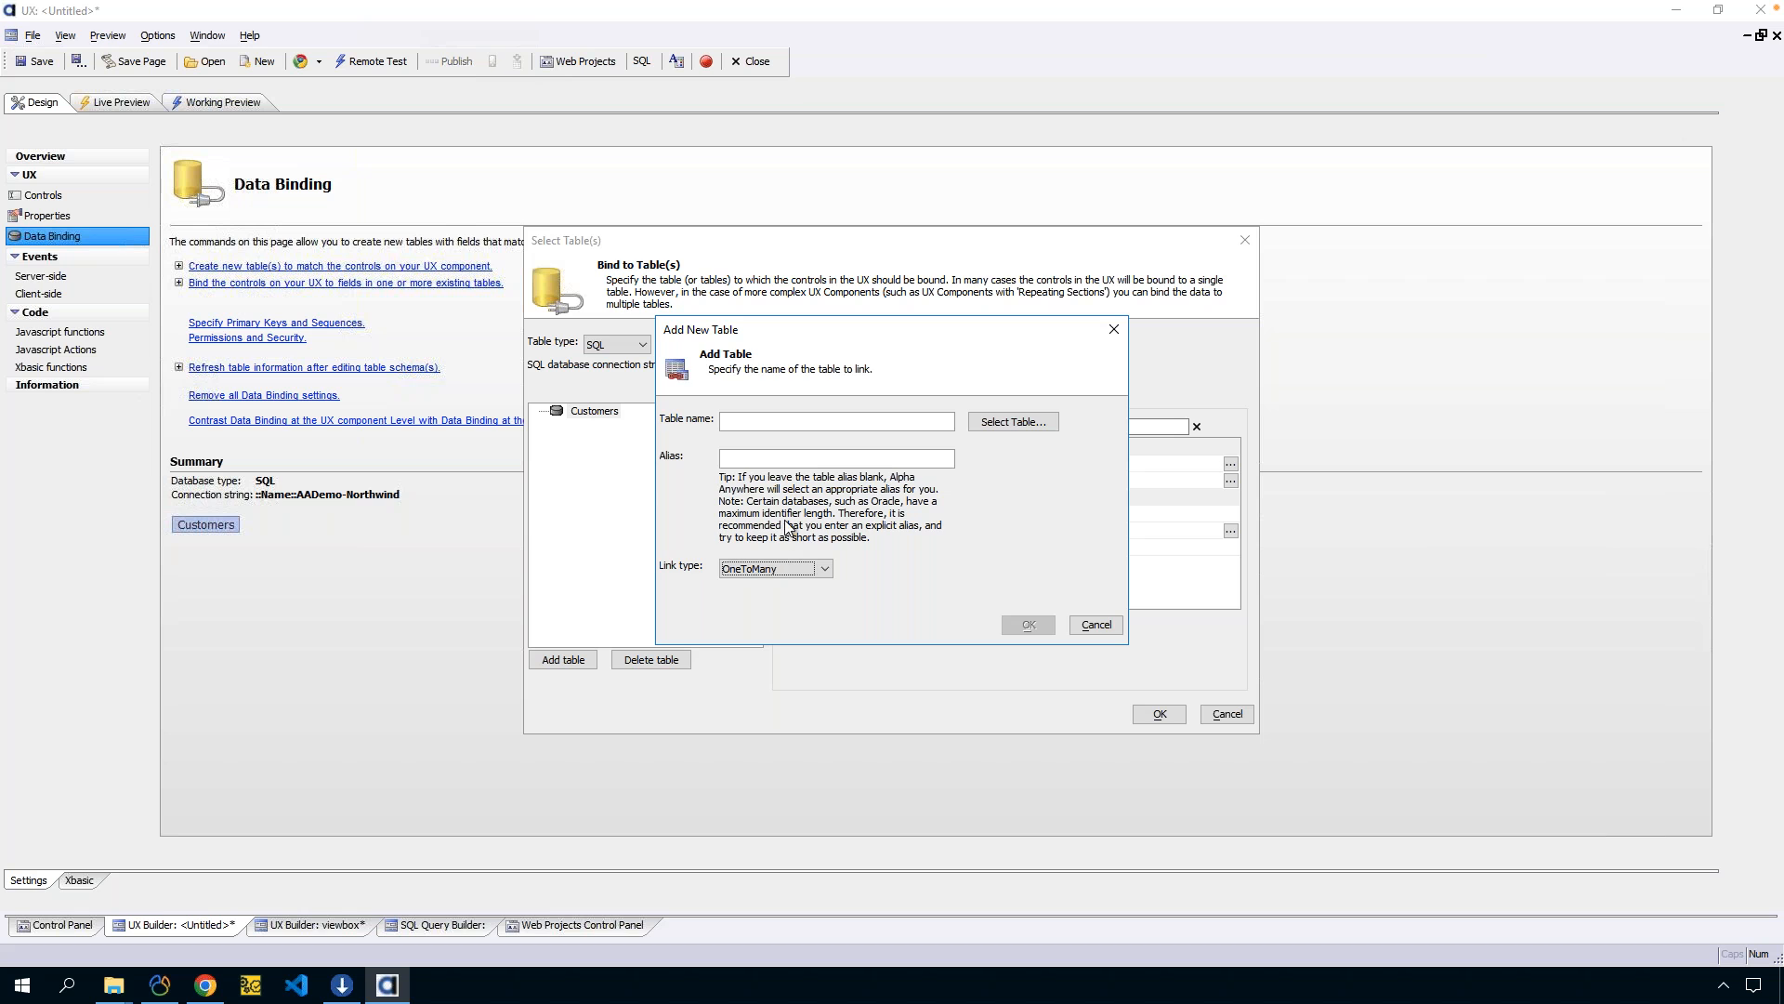
pyautogui.click(1094, 626)
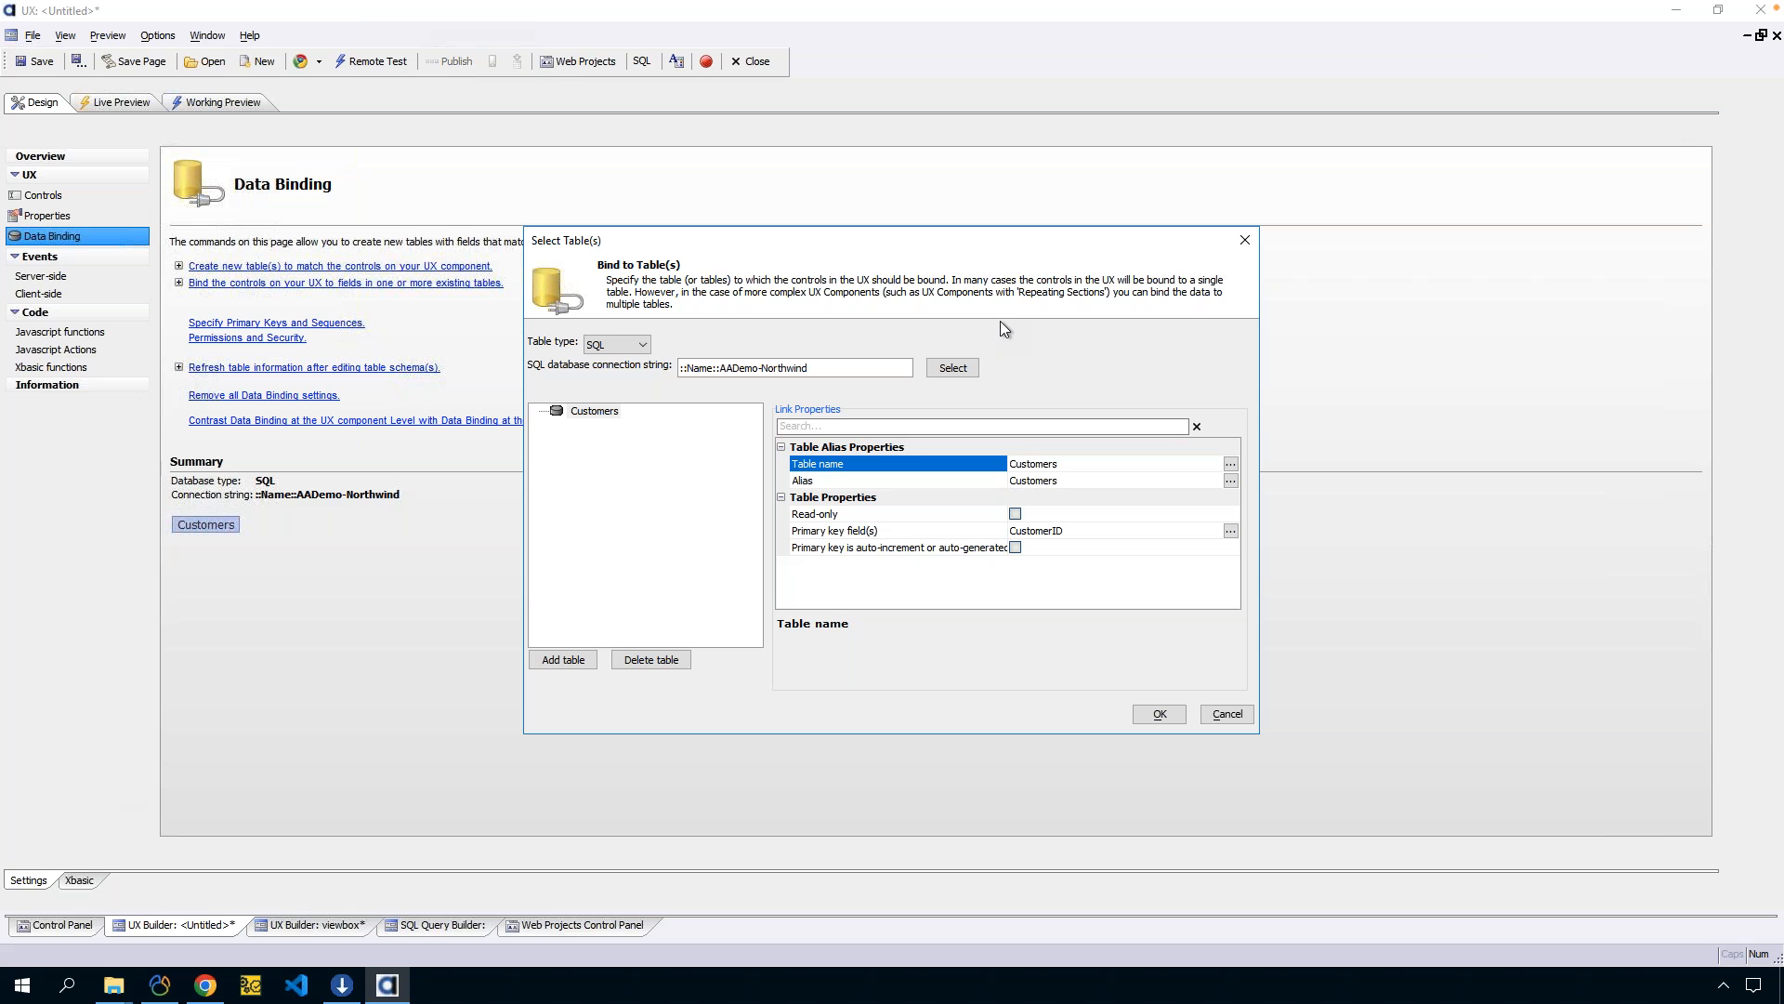
pyautogui.click(1217, 712)
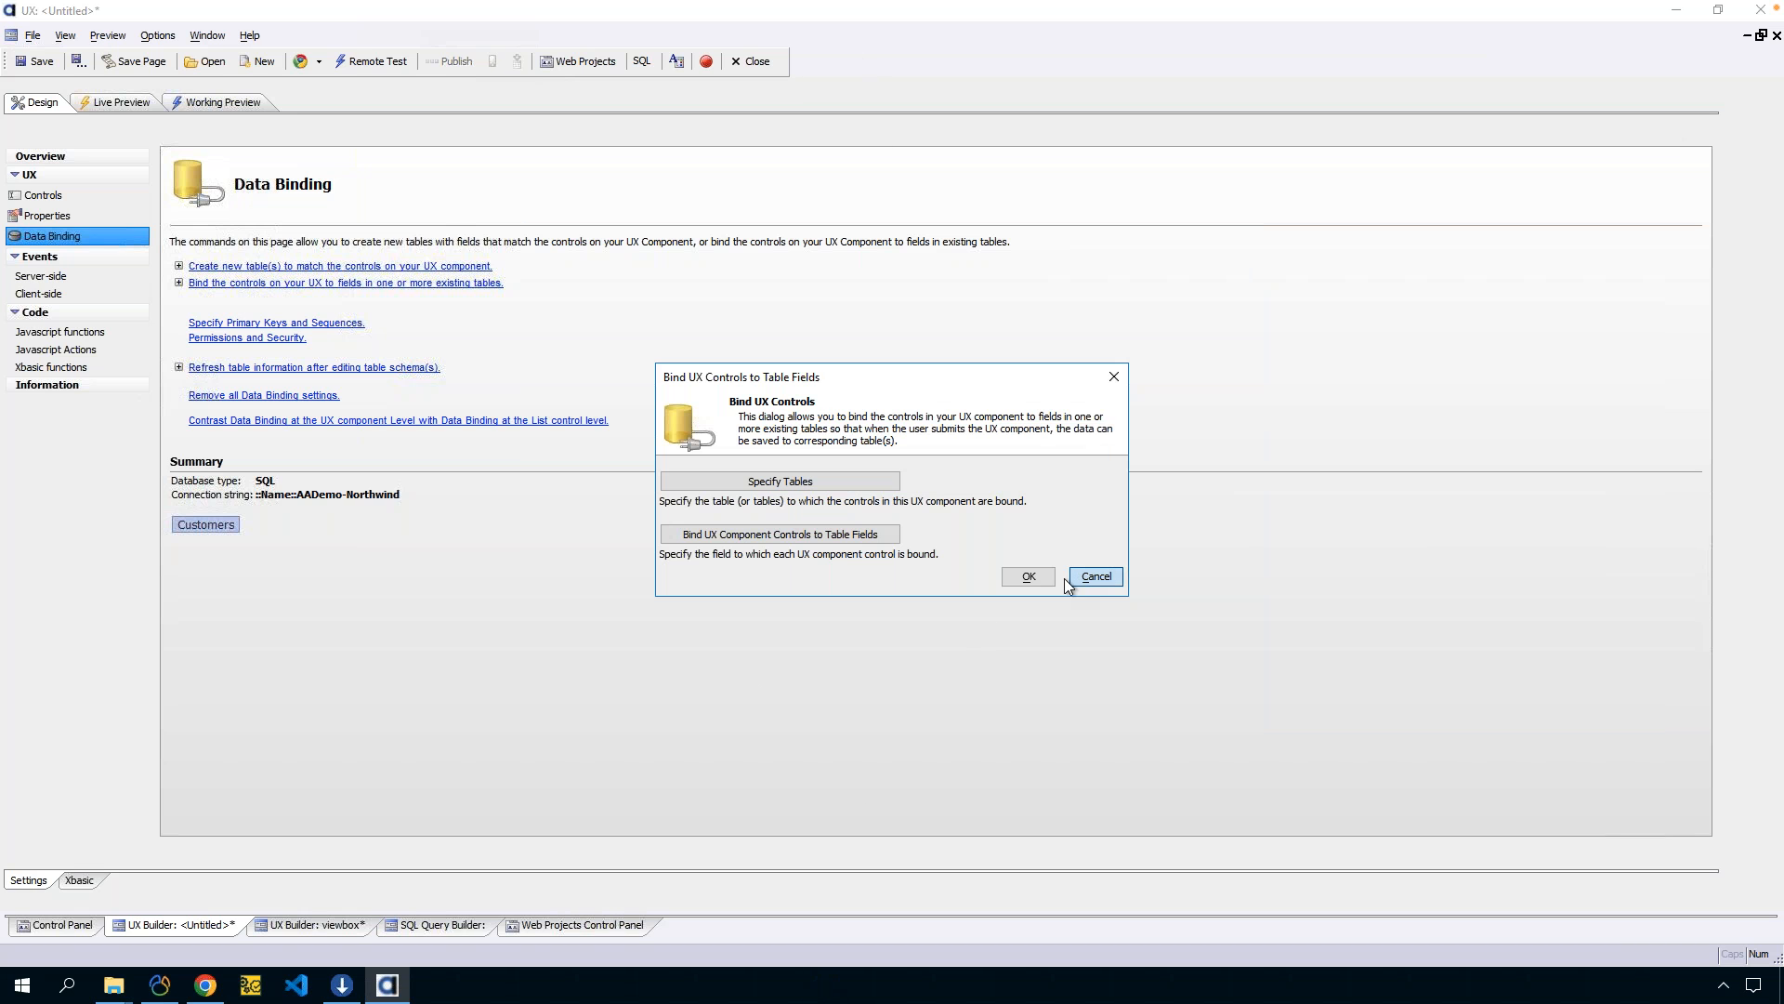
pyautogui.click(1070, 577)
# Return to the web projects and create a new blank UX component.
pyautogui.click(567, 922)
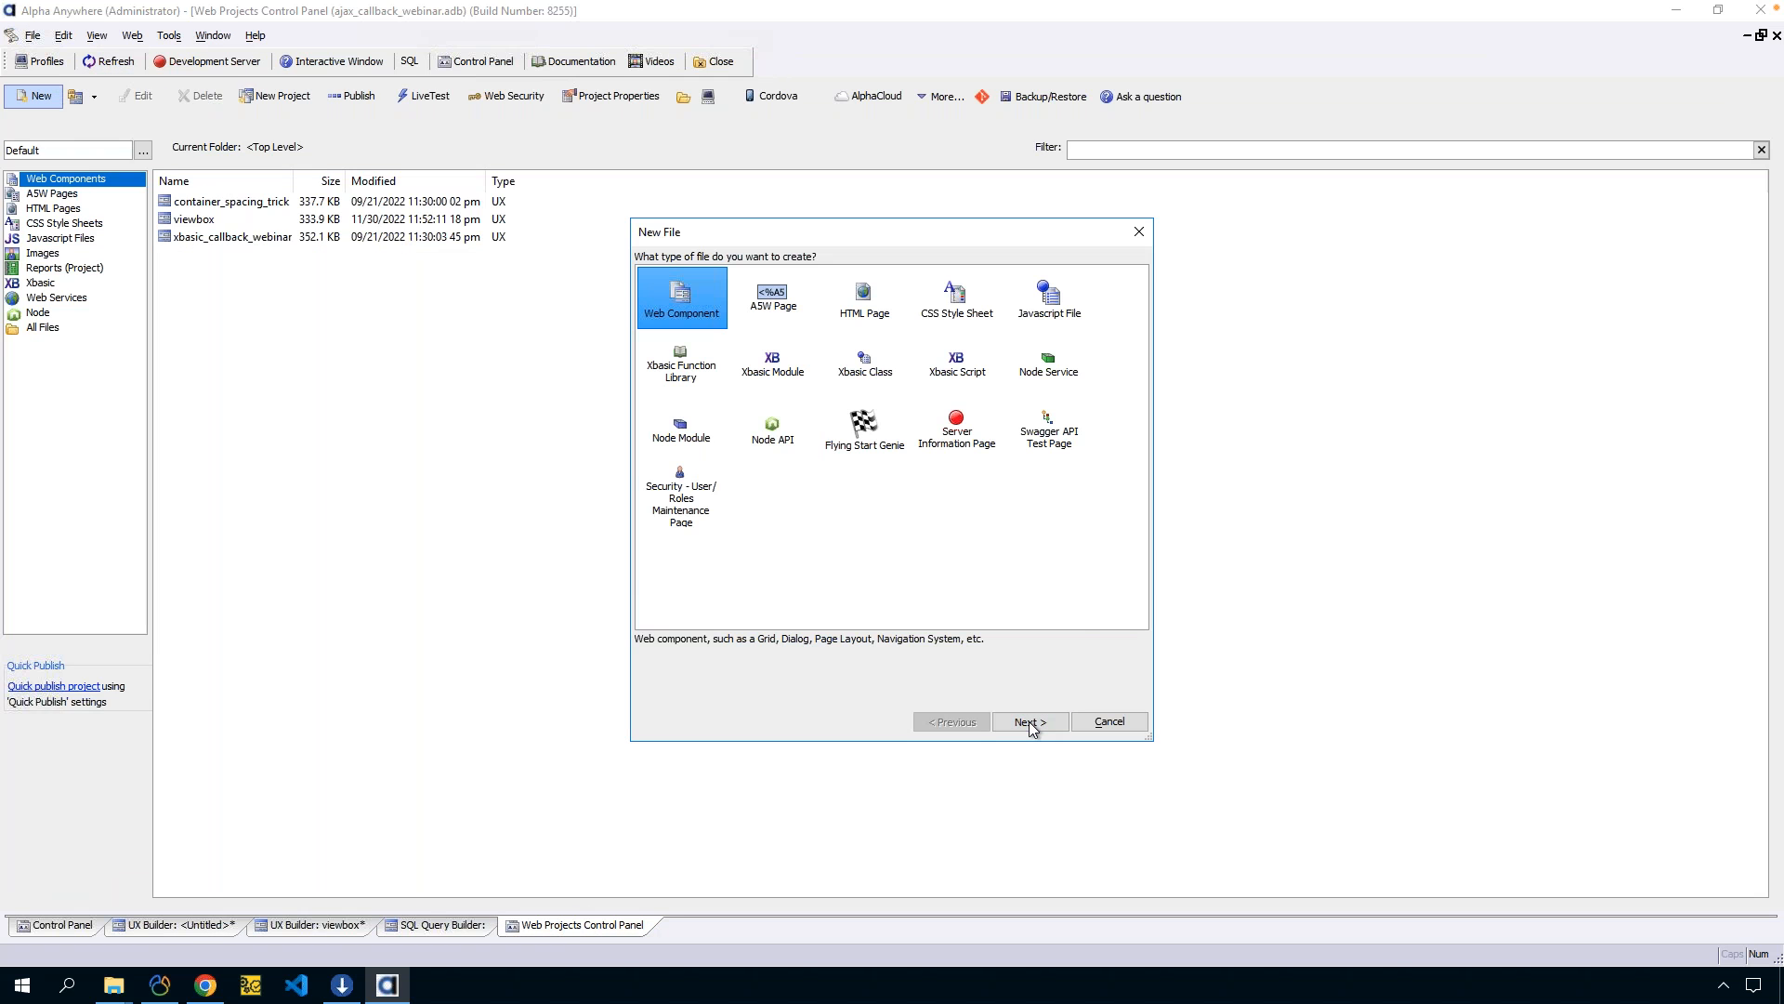
pyautogui.click(1029, 721)
pyautogui.click(1030, 721)
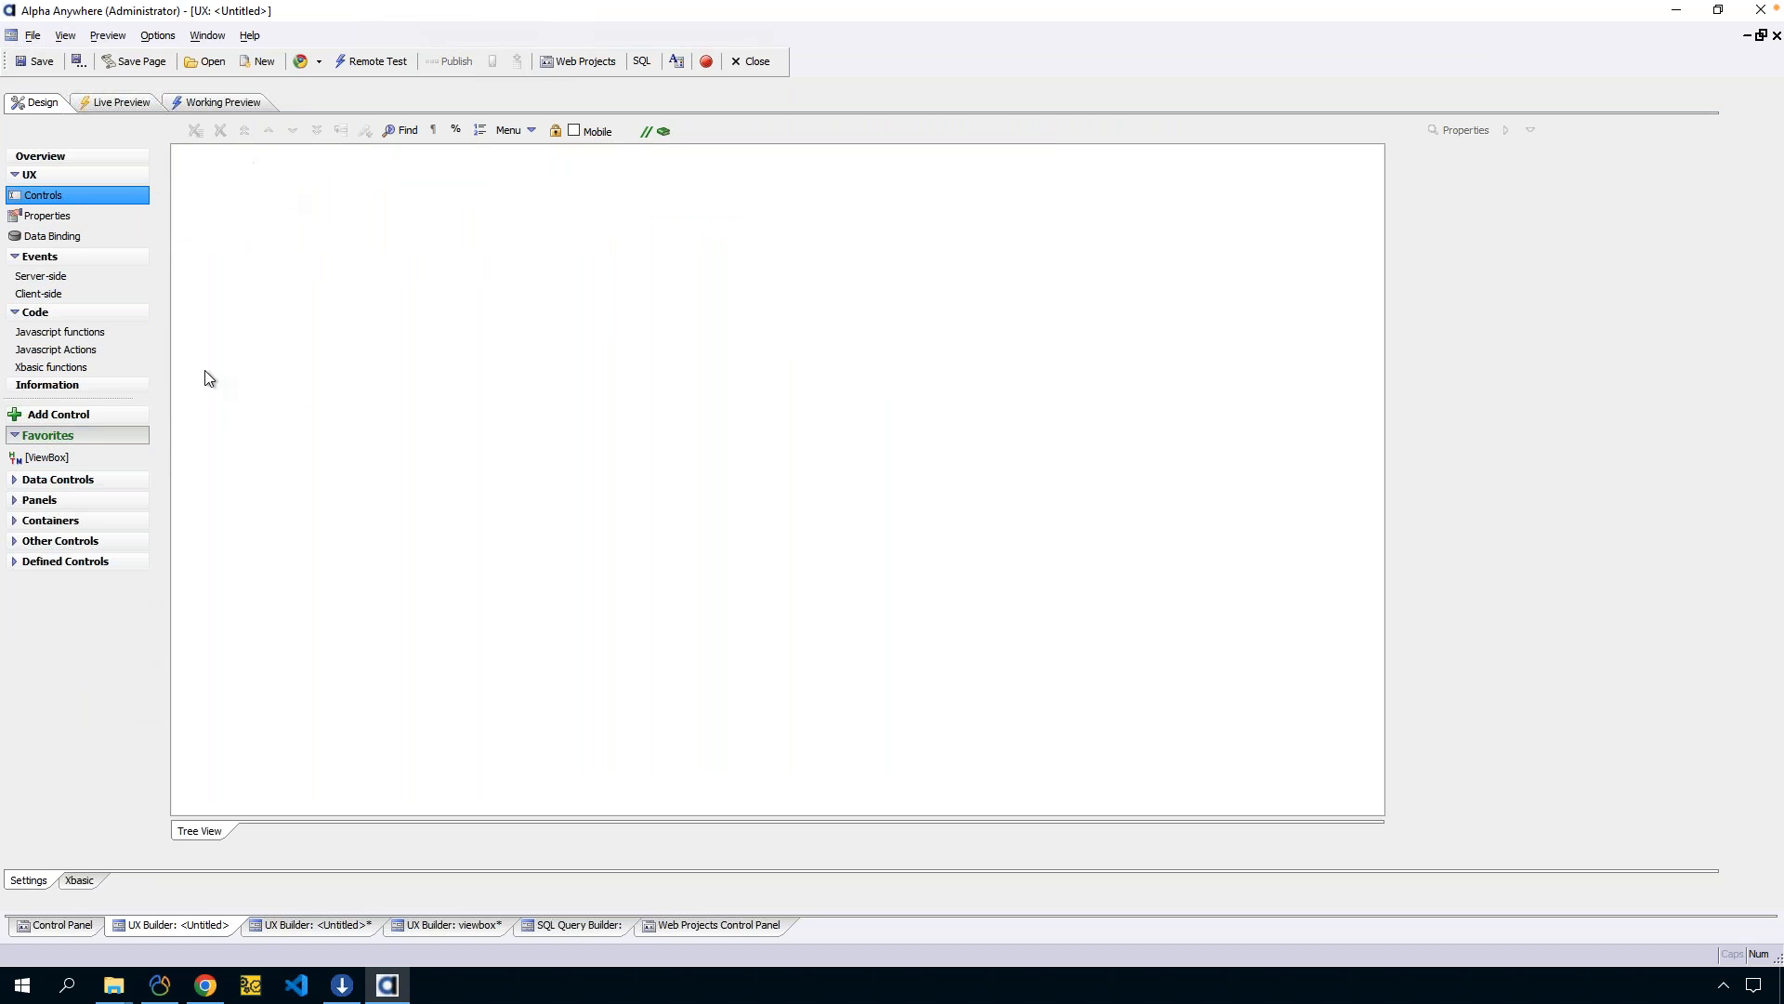
# Add a List control named list_customers and start its Quick Setup Genie.
pyautogui.click(69, 411)
pyautogui.write('list')
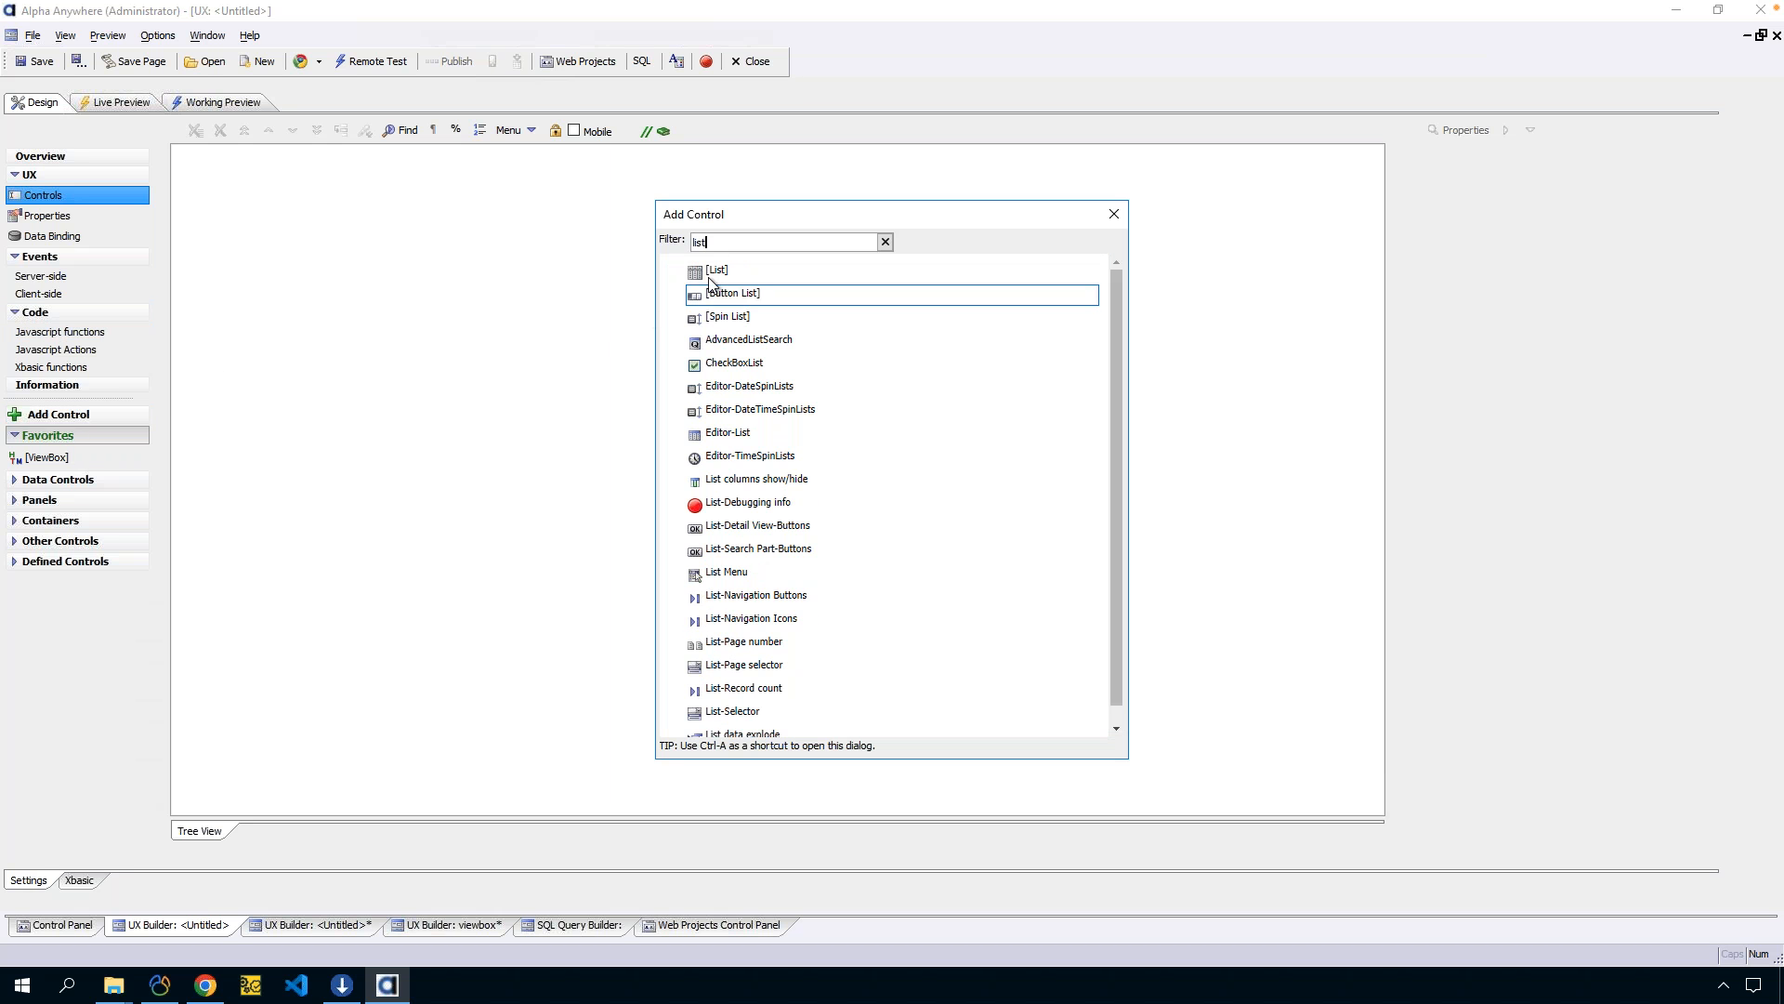
pyautogui.doubleClick(712, 270)
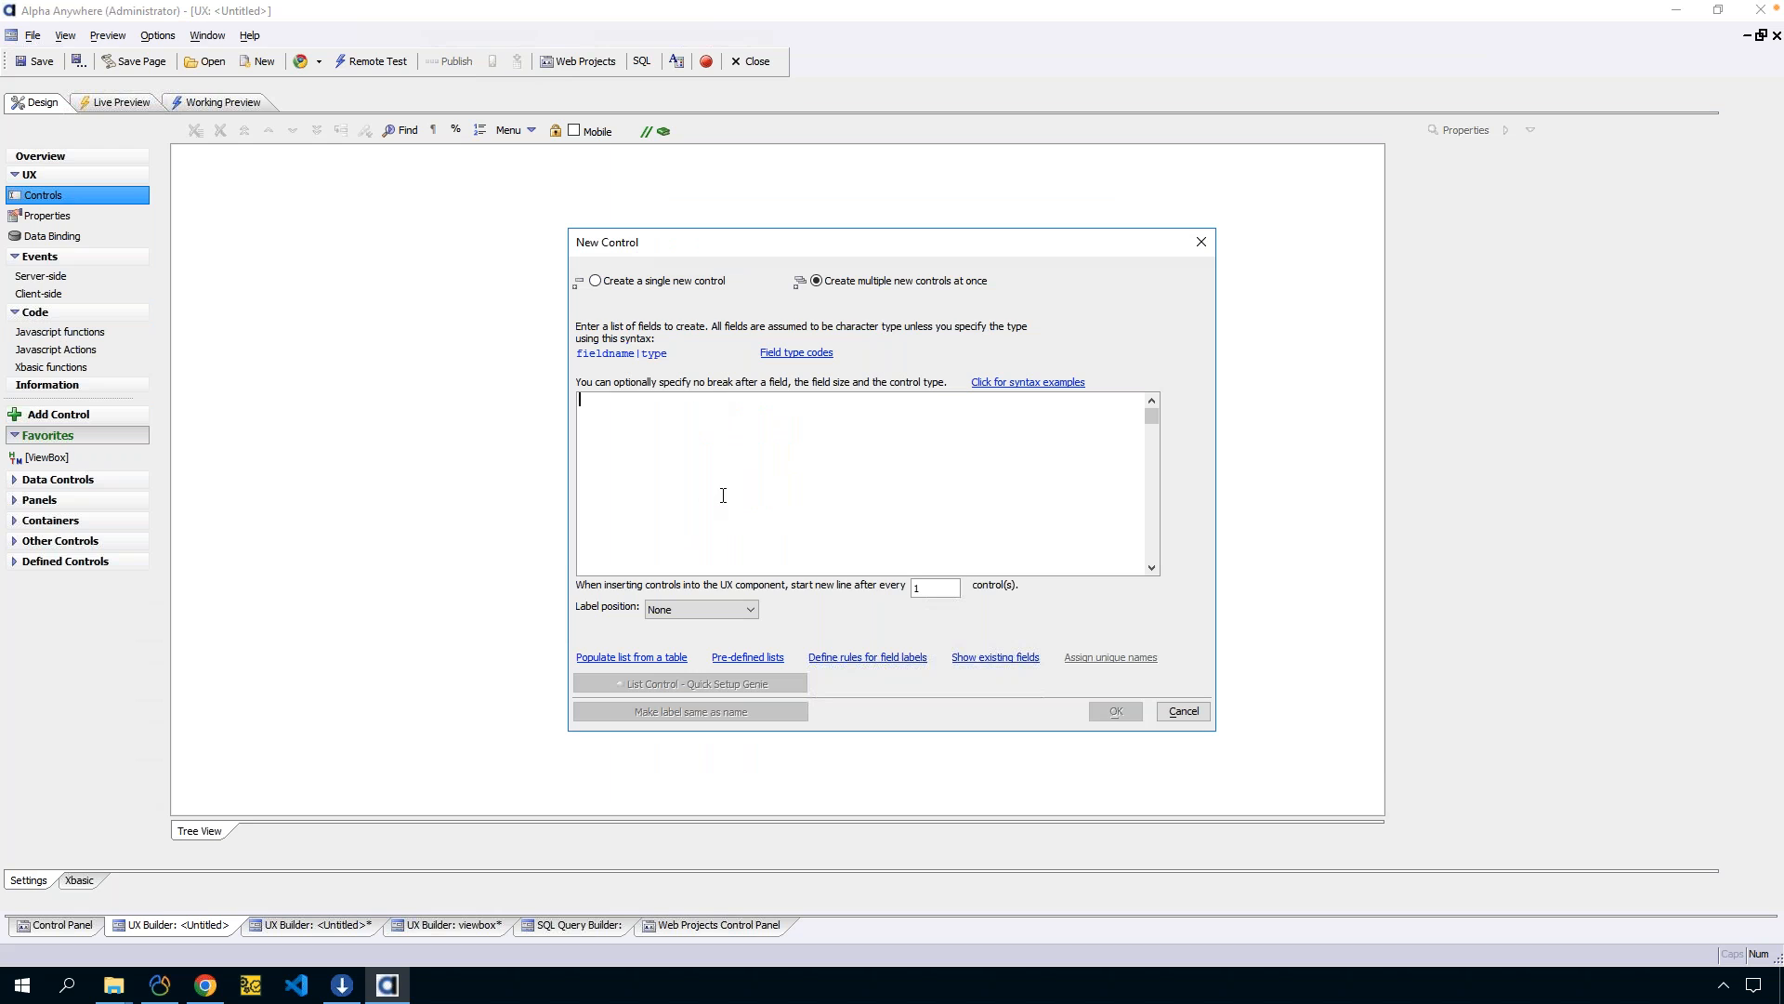
pyautogui.write('list_customers')
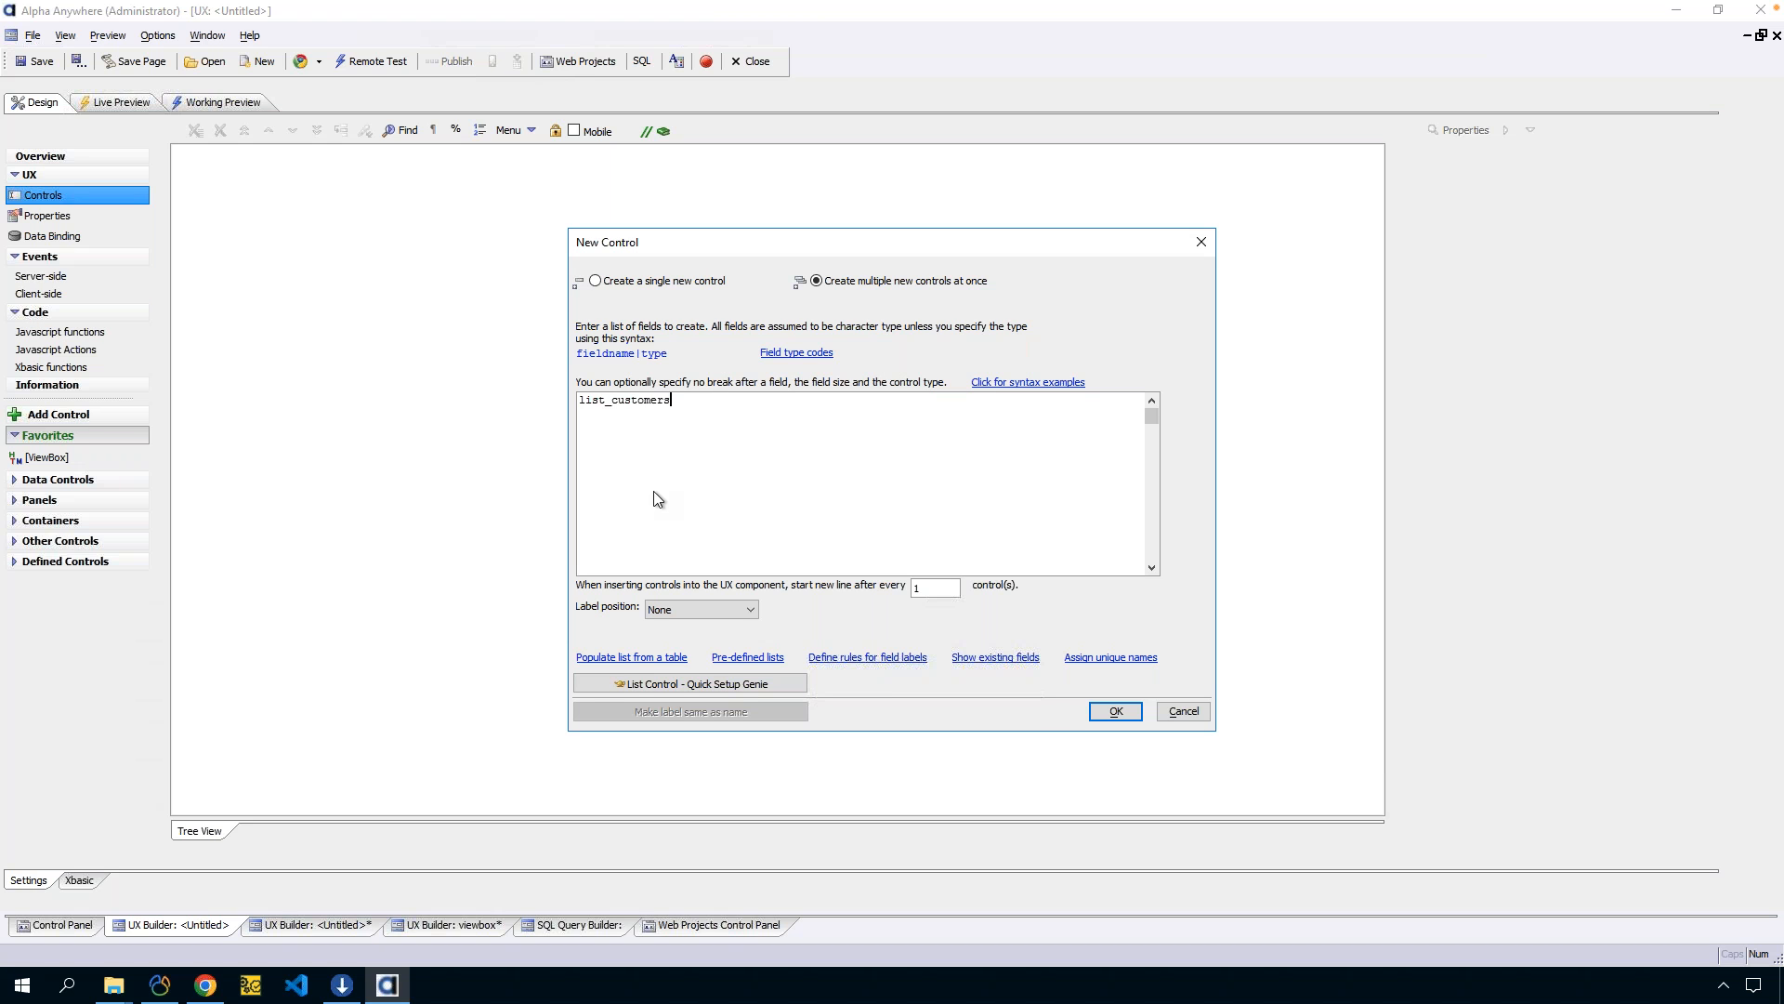
pyautogui.click(757, 684)
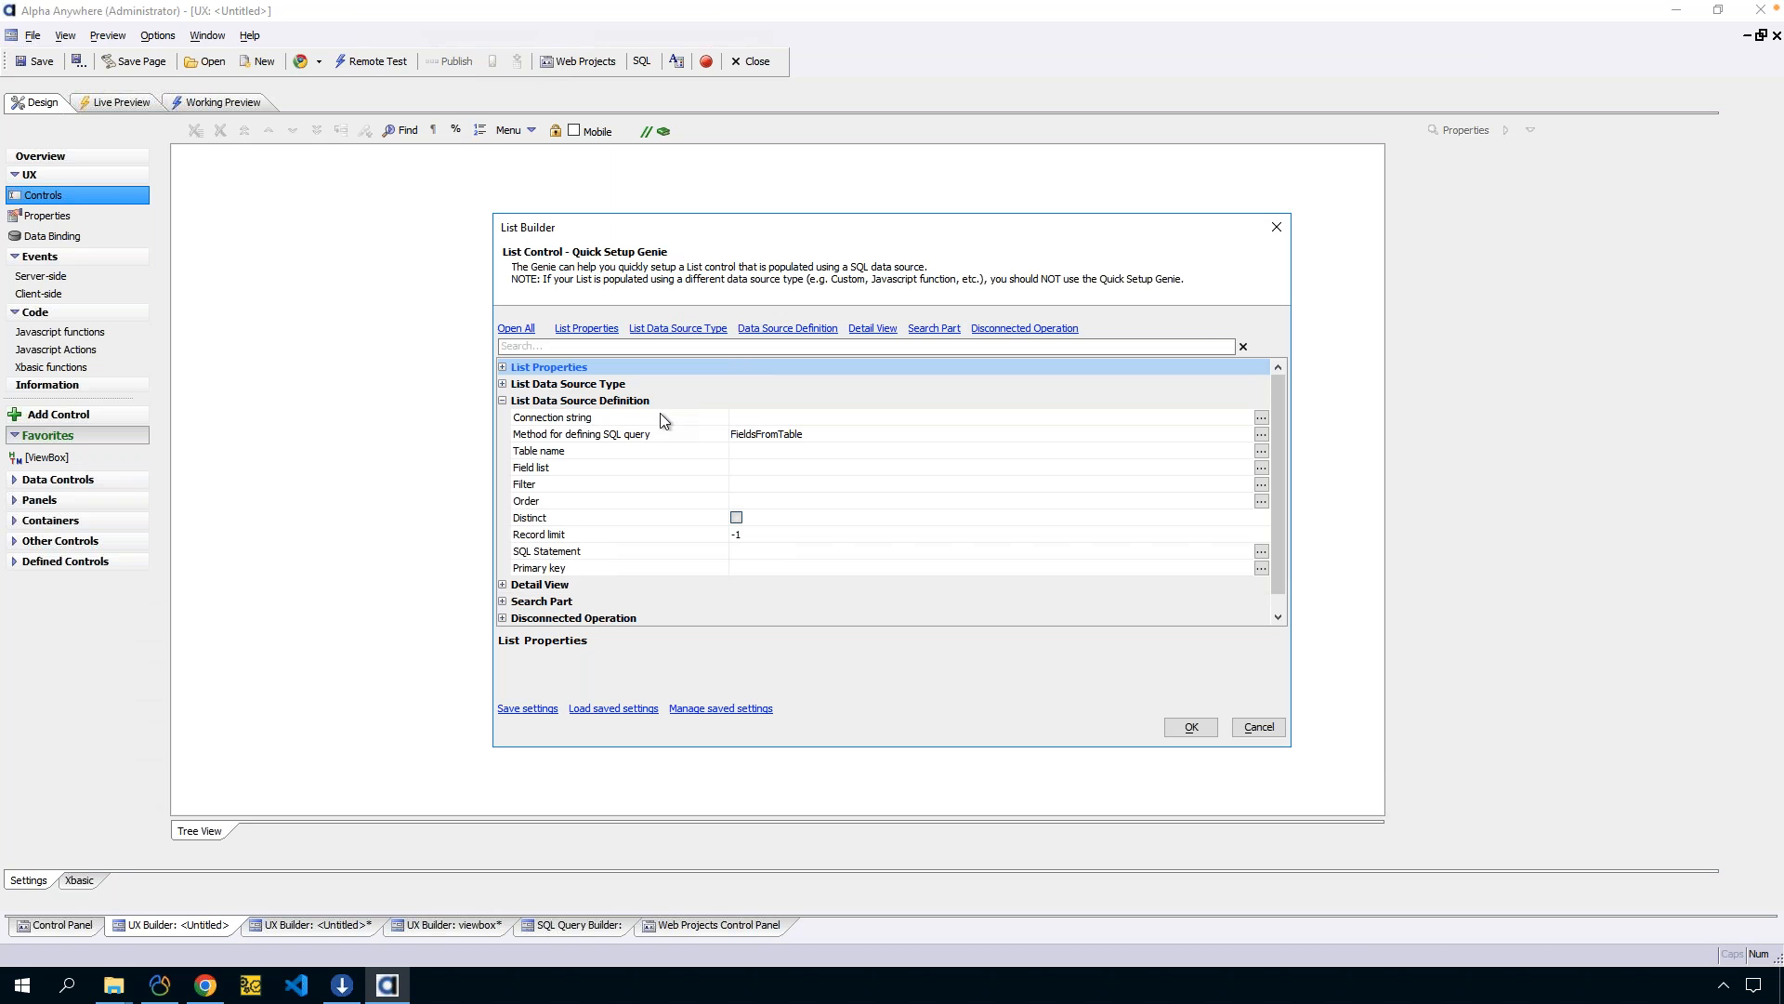
# Set the customers list's data source to the AADemo-Northwind connection and its Customers table.
pyautogui.click(657, 420)
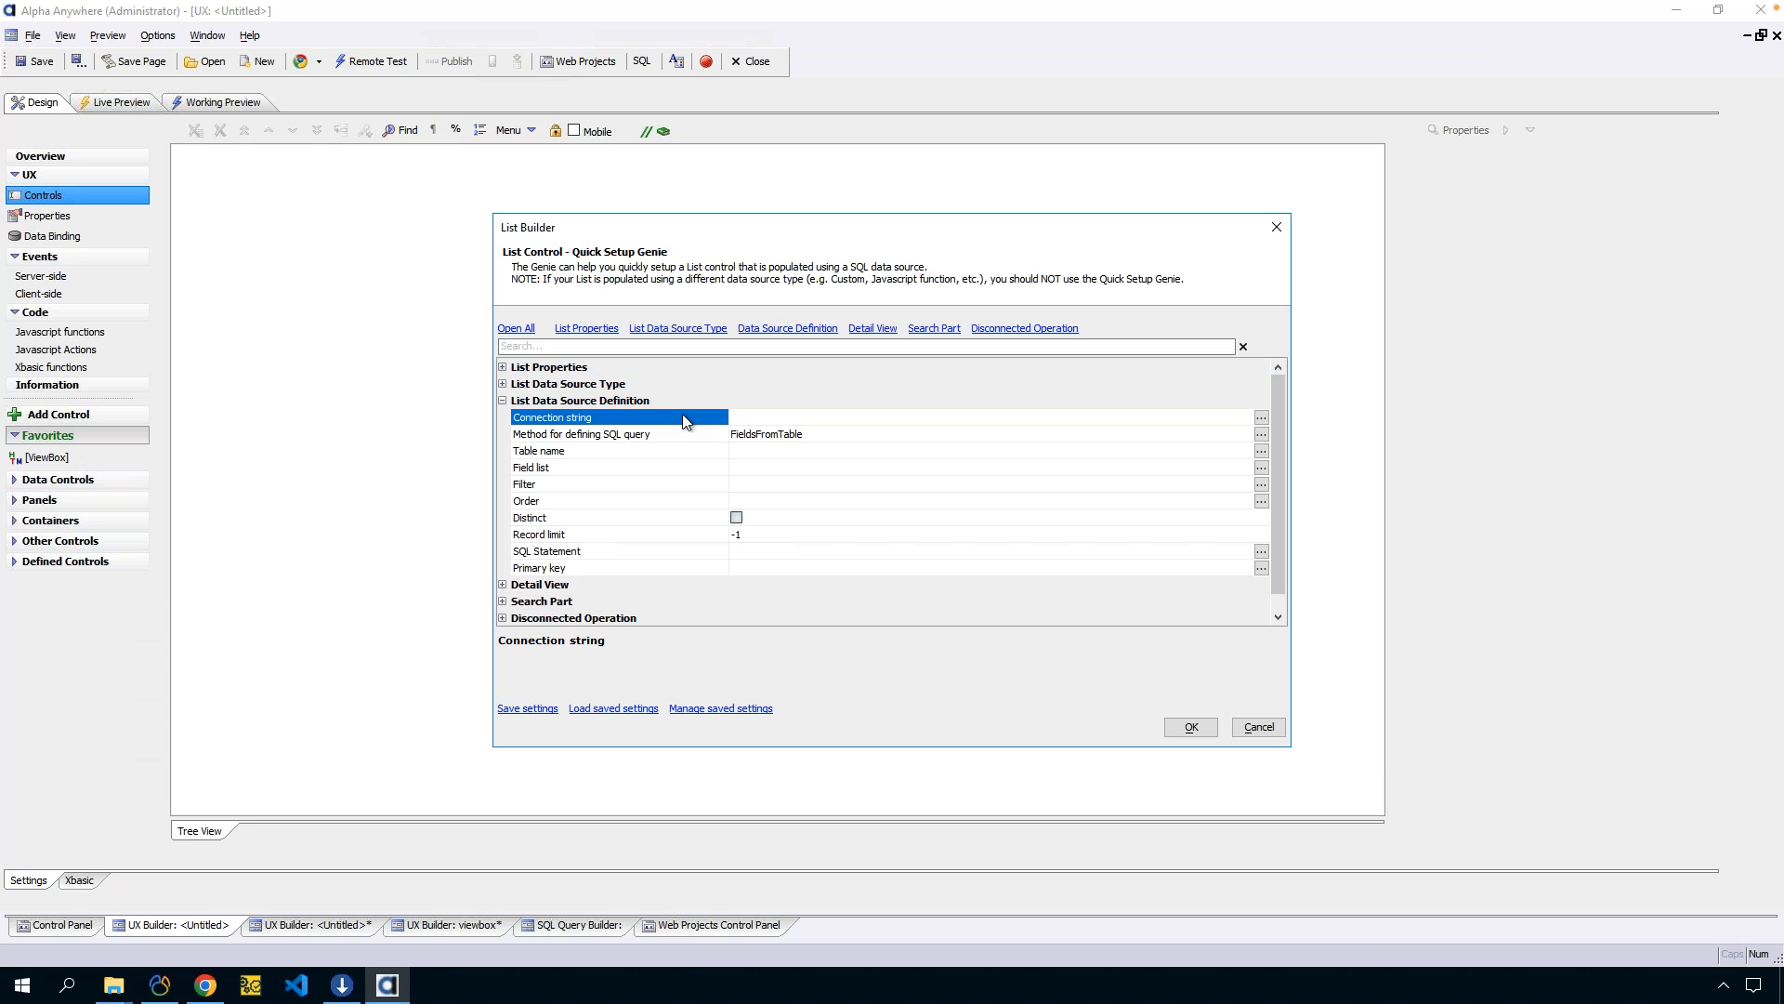
pyautogui.doubleClick(683, 415)
pyautogui.doubleClick(574, 355)
pyautogui.doubleClick(692, 454)
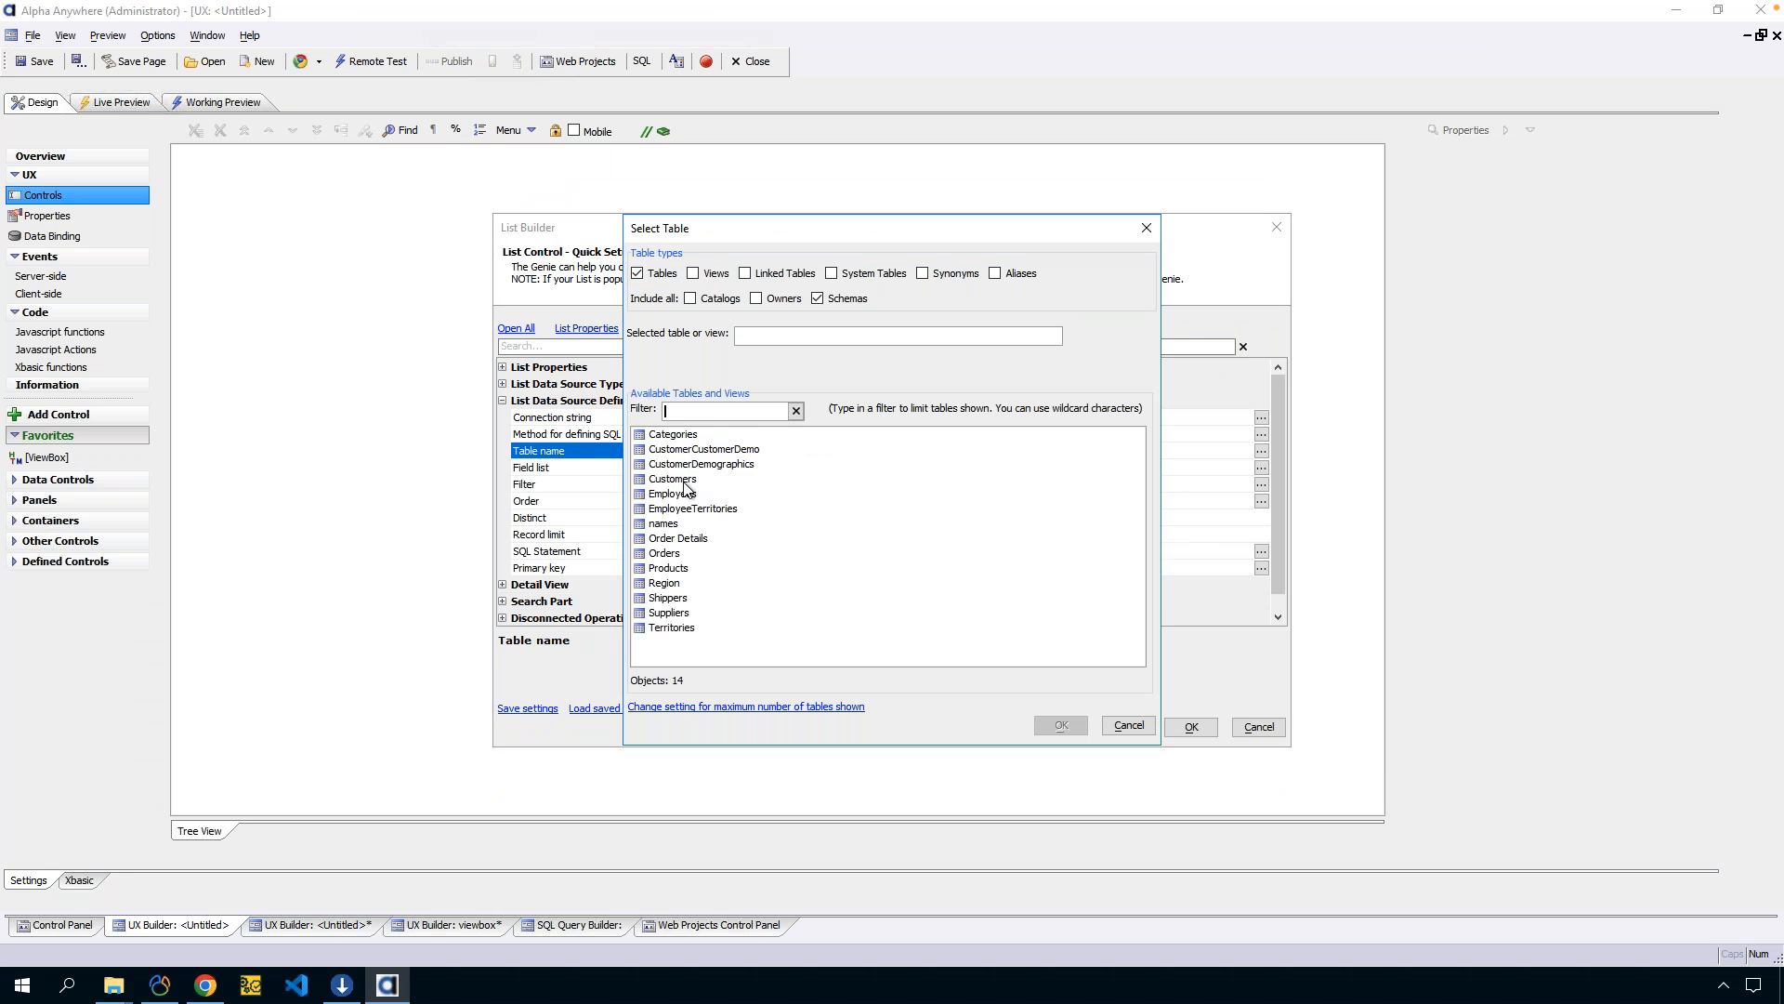
pyautogui.doubleClick(684, 481)
# Include the CustomerID, CompanyName and ContactName fields in the customers list's query.
pyautogui.doubleClick(678, 472)
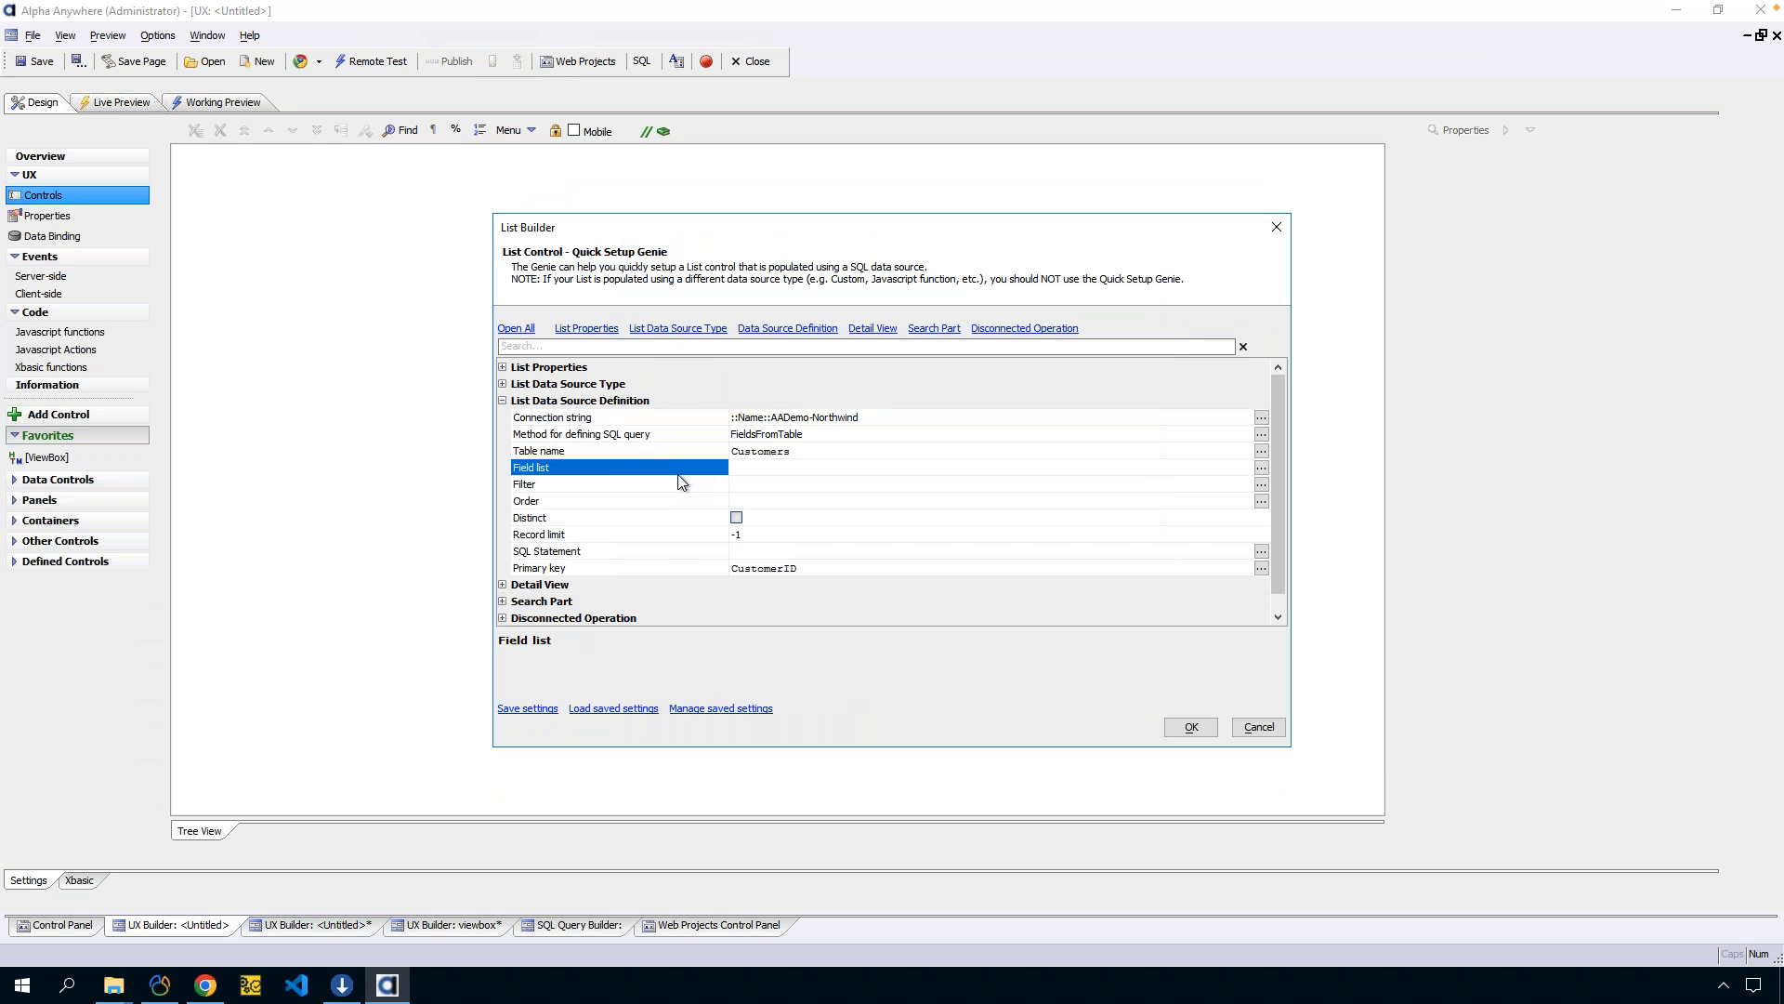
pyautogui.click(665, 385)
pyautogui.click(666, 400)
pyautogui.click(666, 414)
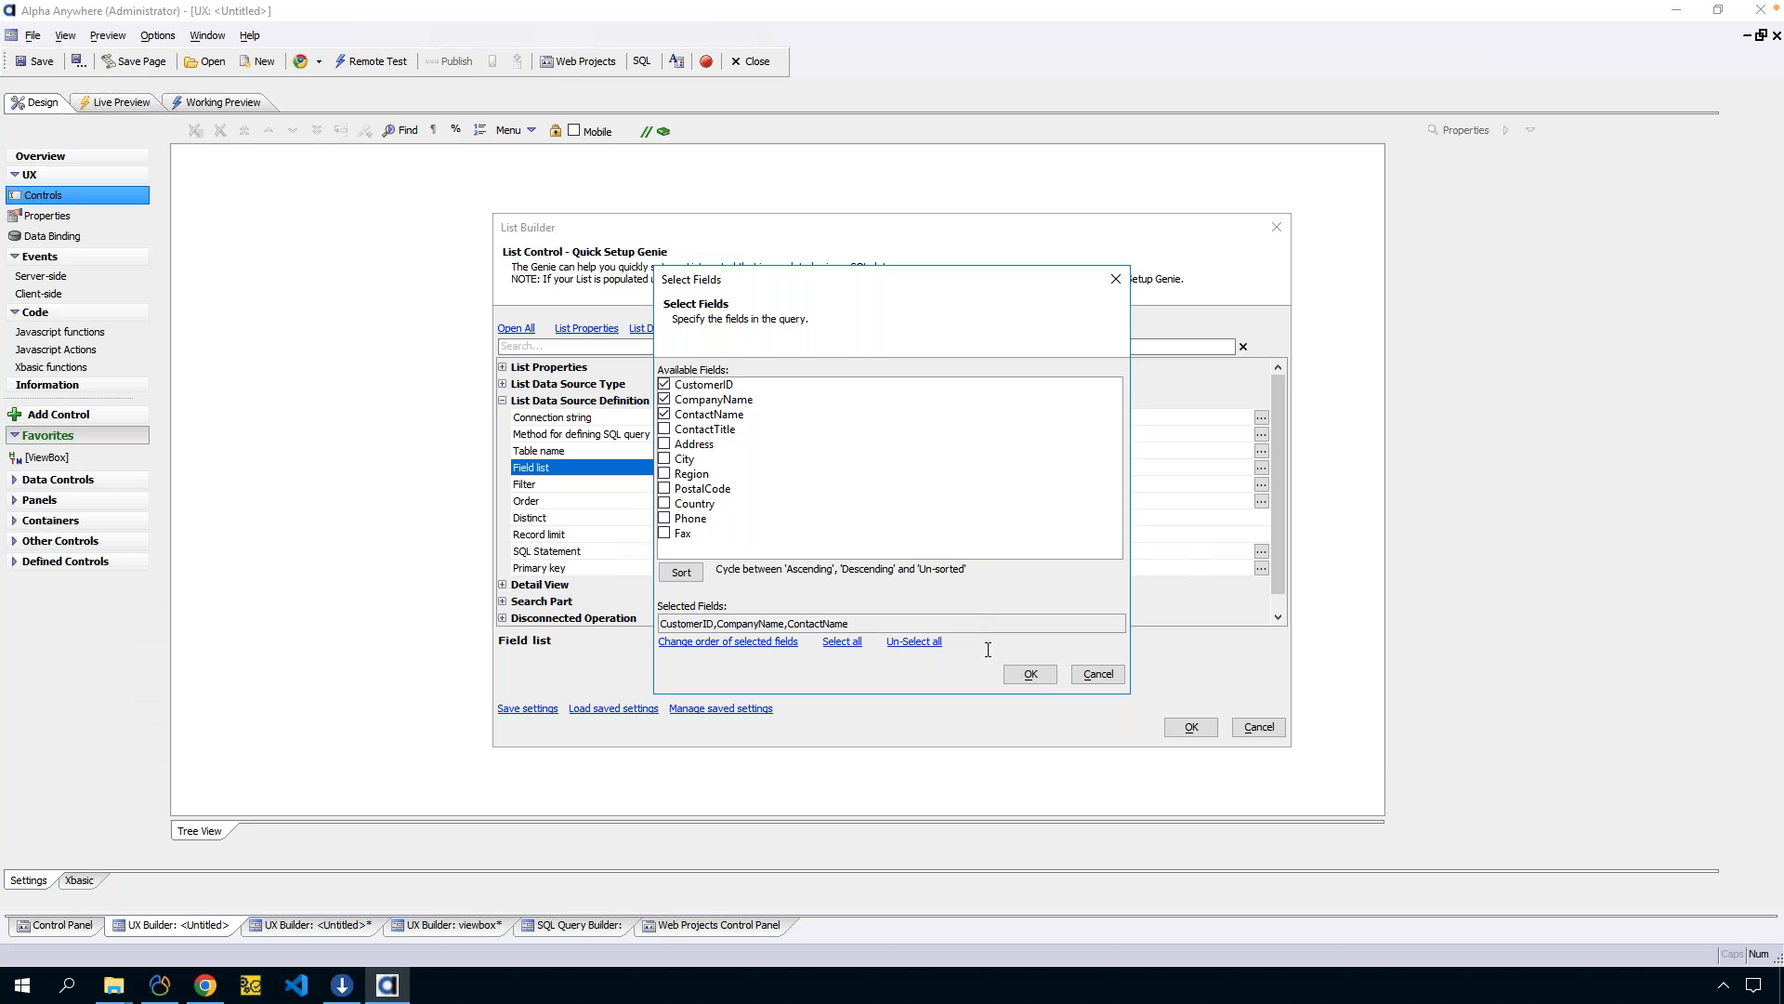
pyautogui.click(1031, 674)
# Enable a detail view for the customers list and finish the genie to insert its controls.
pyautogui.click(503, 585)
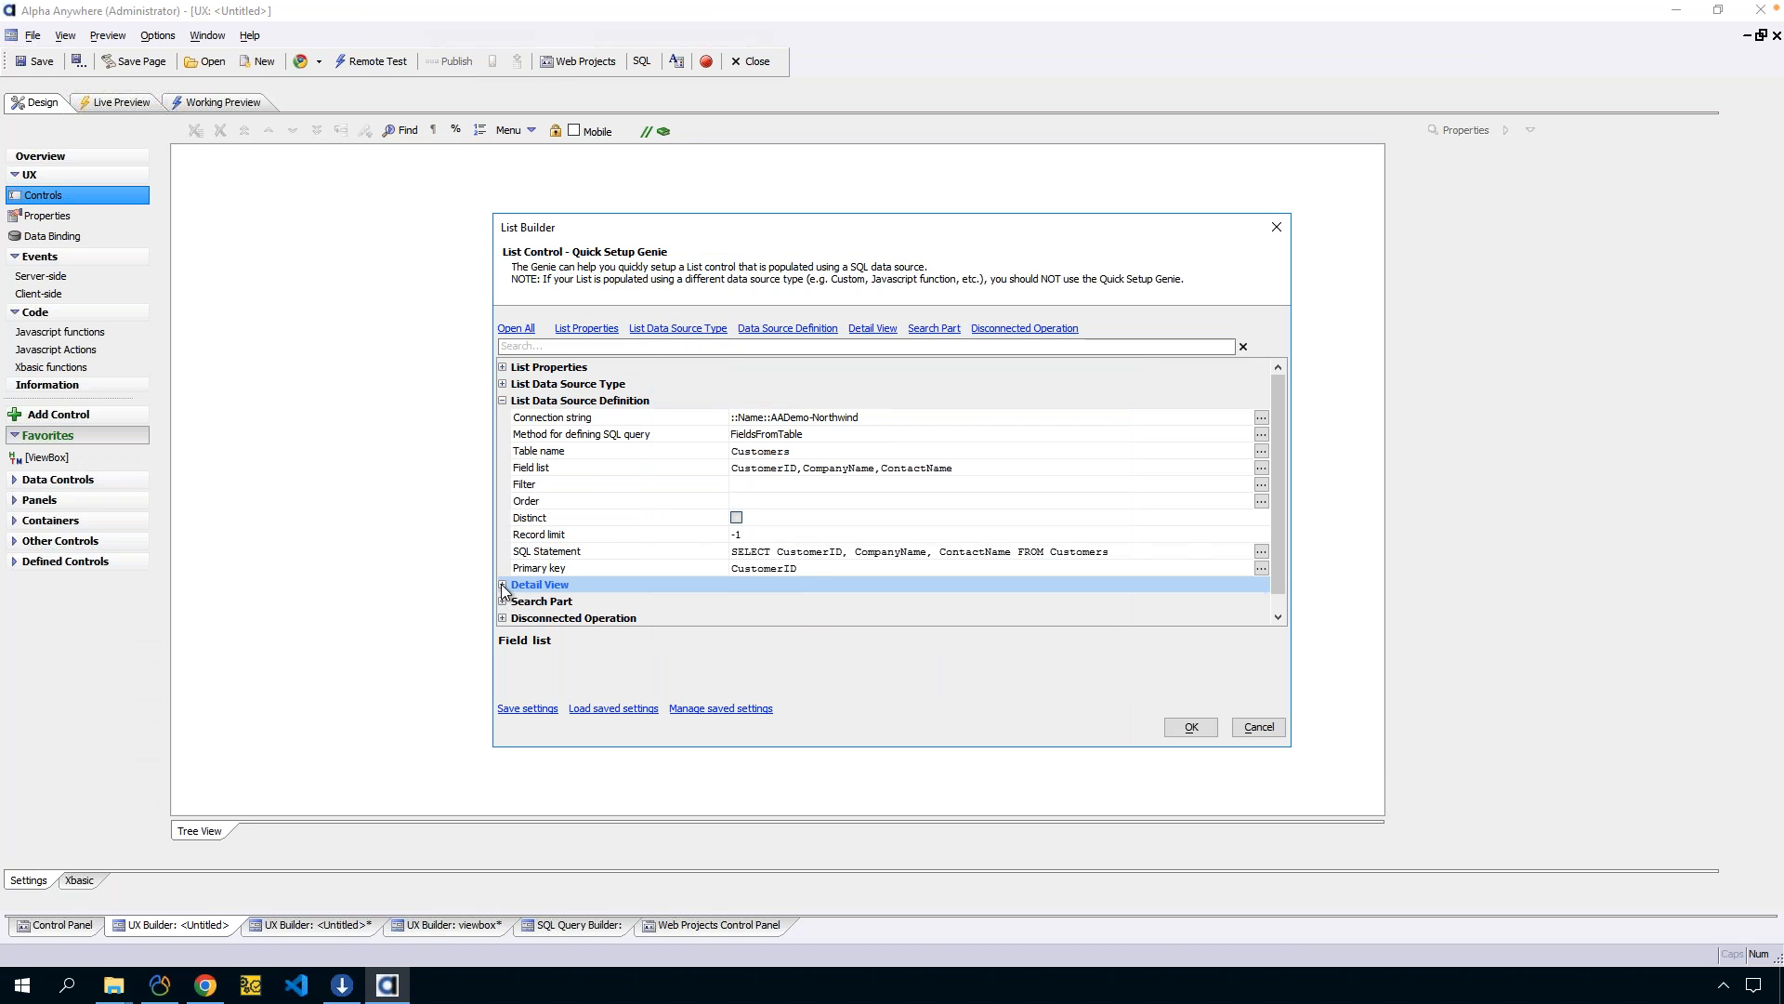
pyautogui.click(736, 601)
pyautogui.scroll(-3, 557, 604)
pyautogui.click(1199, 728)
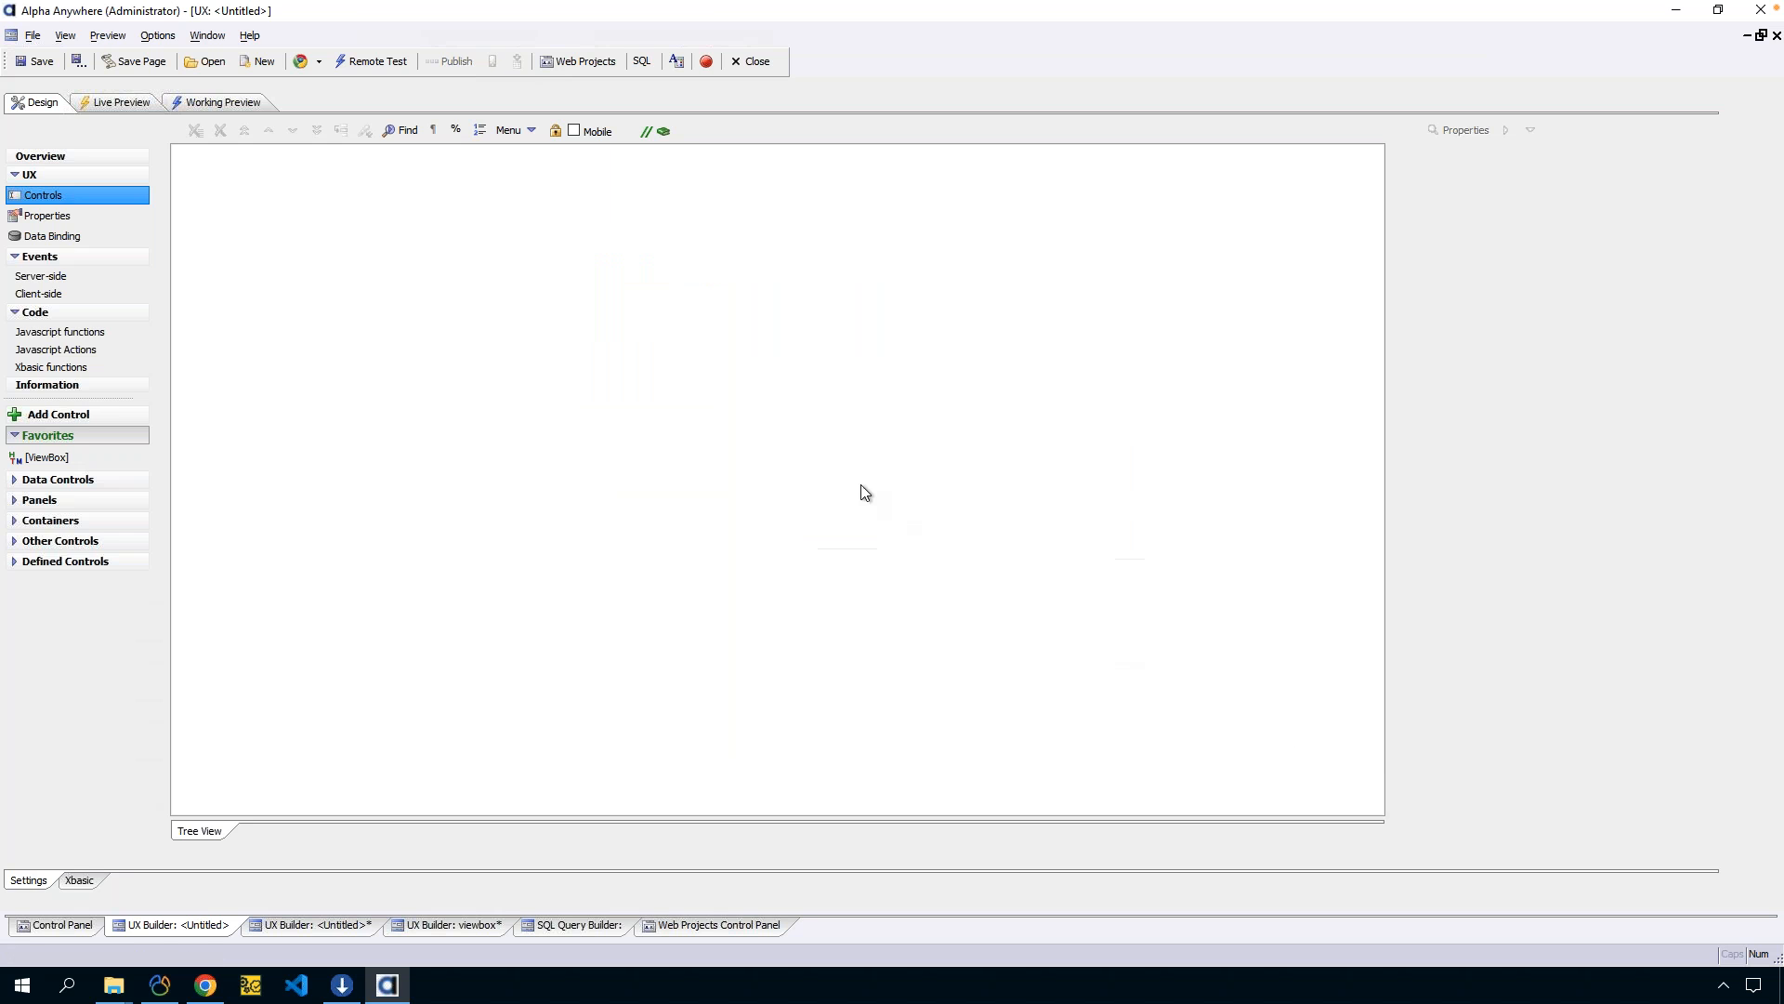
# Run the component in Working Preview and select several customer rows to check the detail view.
pyautogui.click(238, 99)
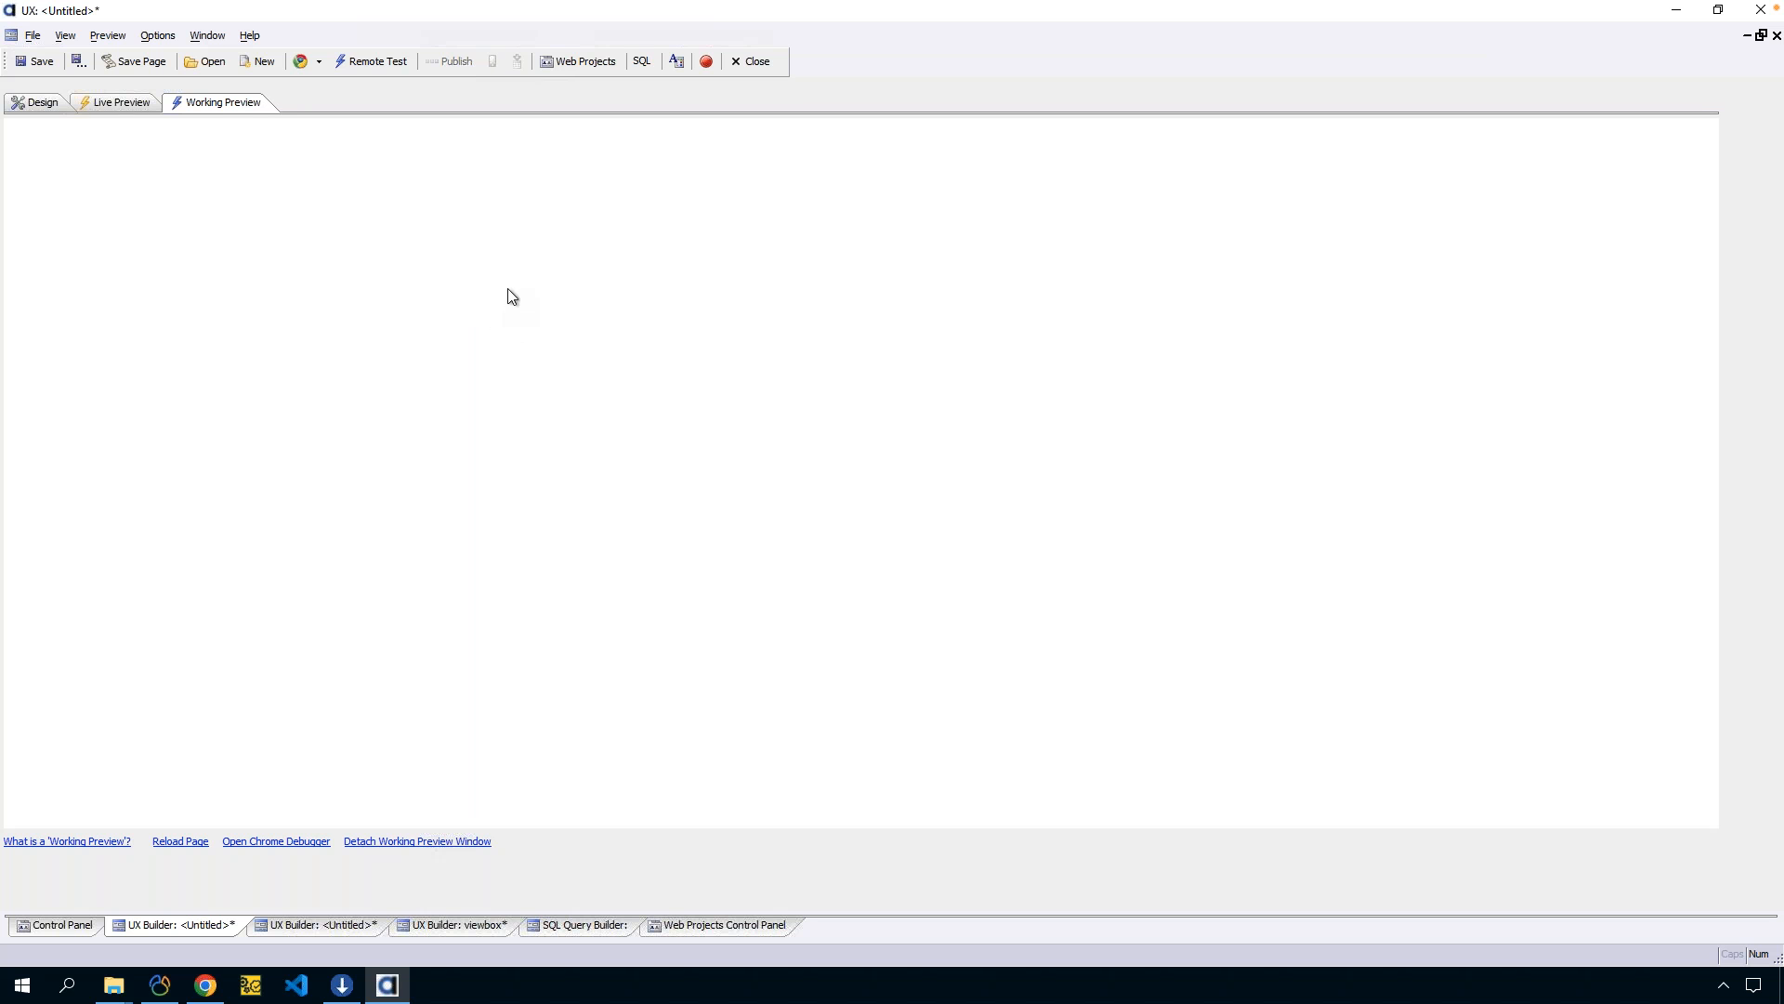
pyautogui.click(67, 245)
pyautogui.click(74, 288)
pyautogui.click(80, 331)
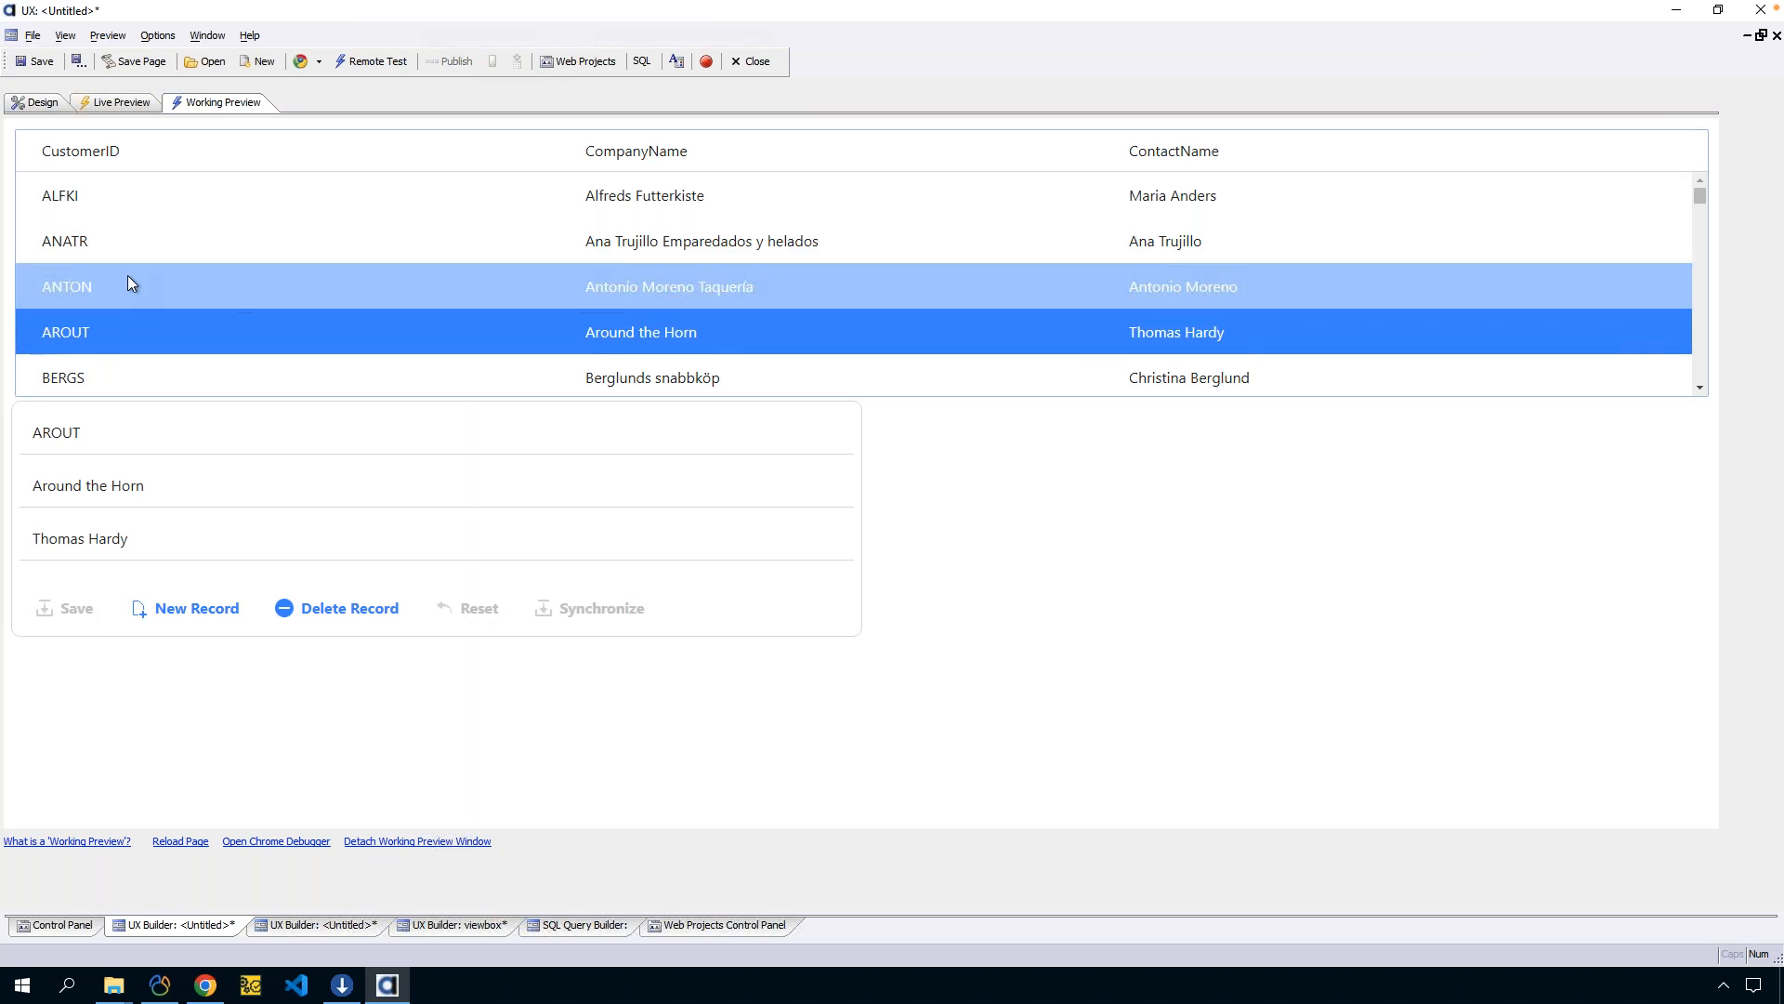
pyautogui.click(94, 199)
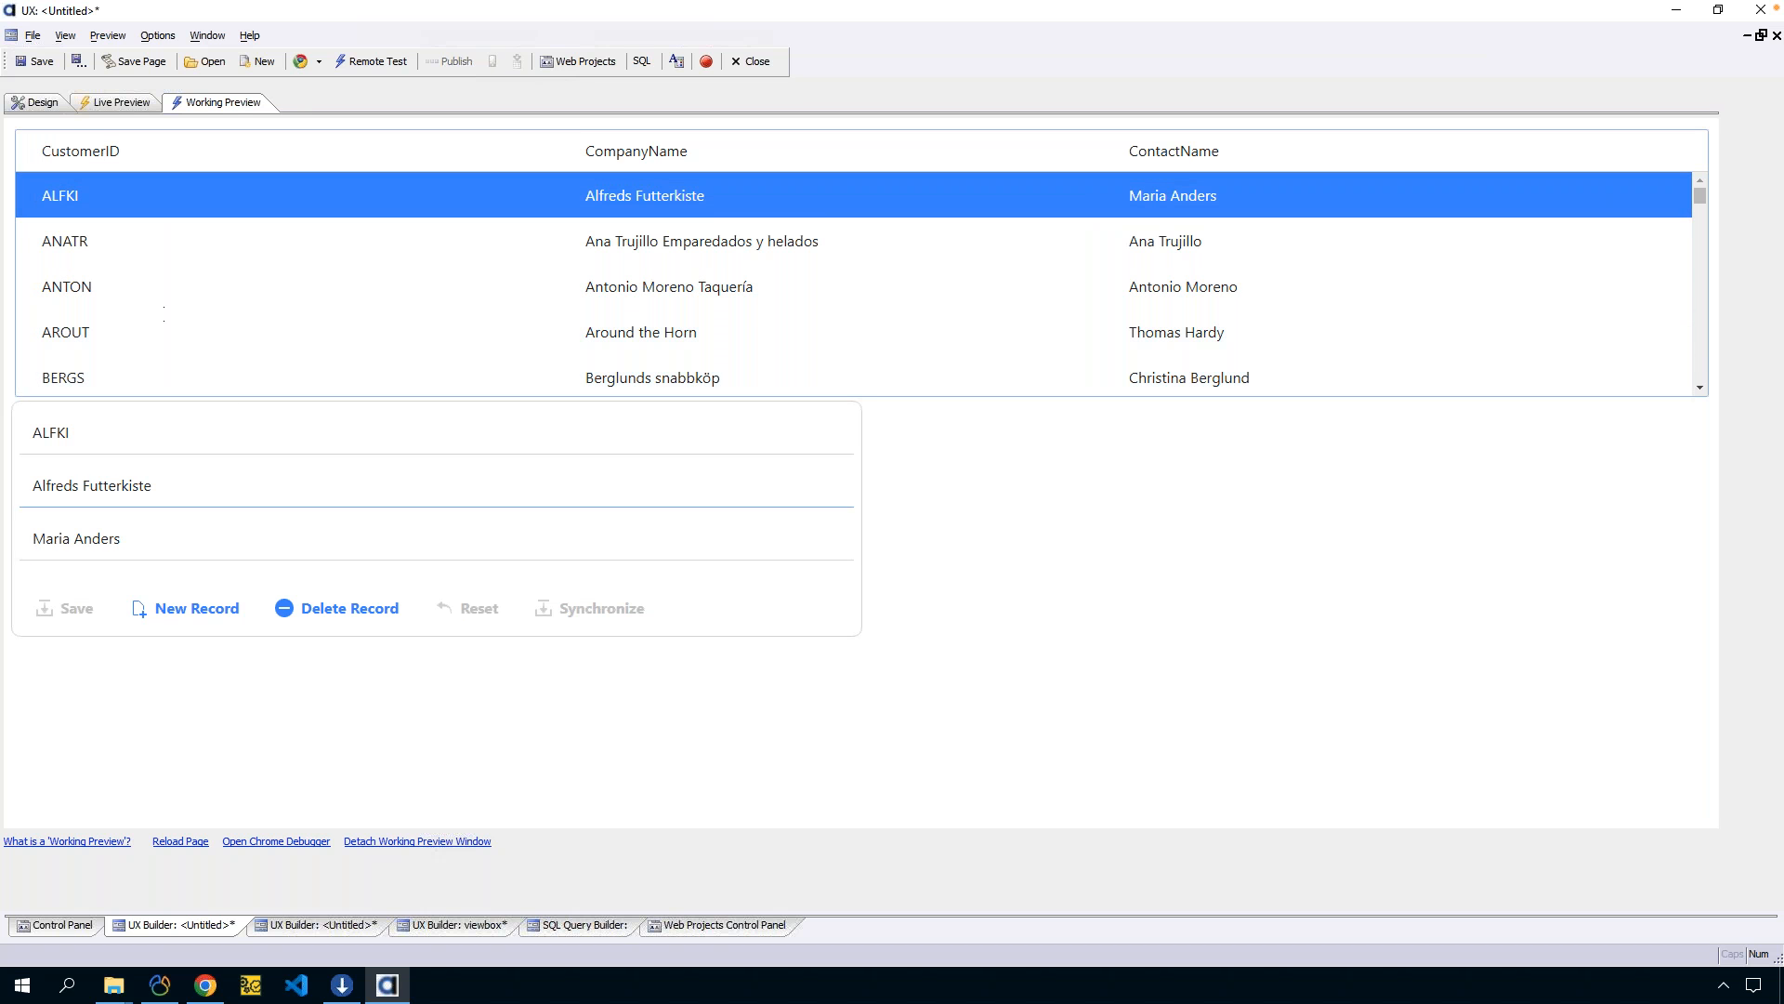
# Return to the design, add a List control named list_orders after the detail container, and start its Quick Setup Genie.
pyautogui.click(37, 103)
pyautogui.click(267, 334)
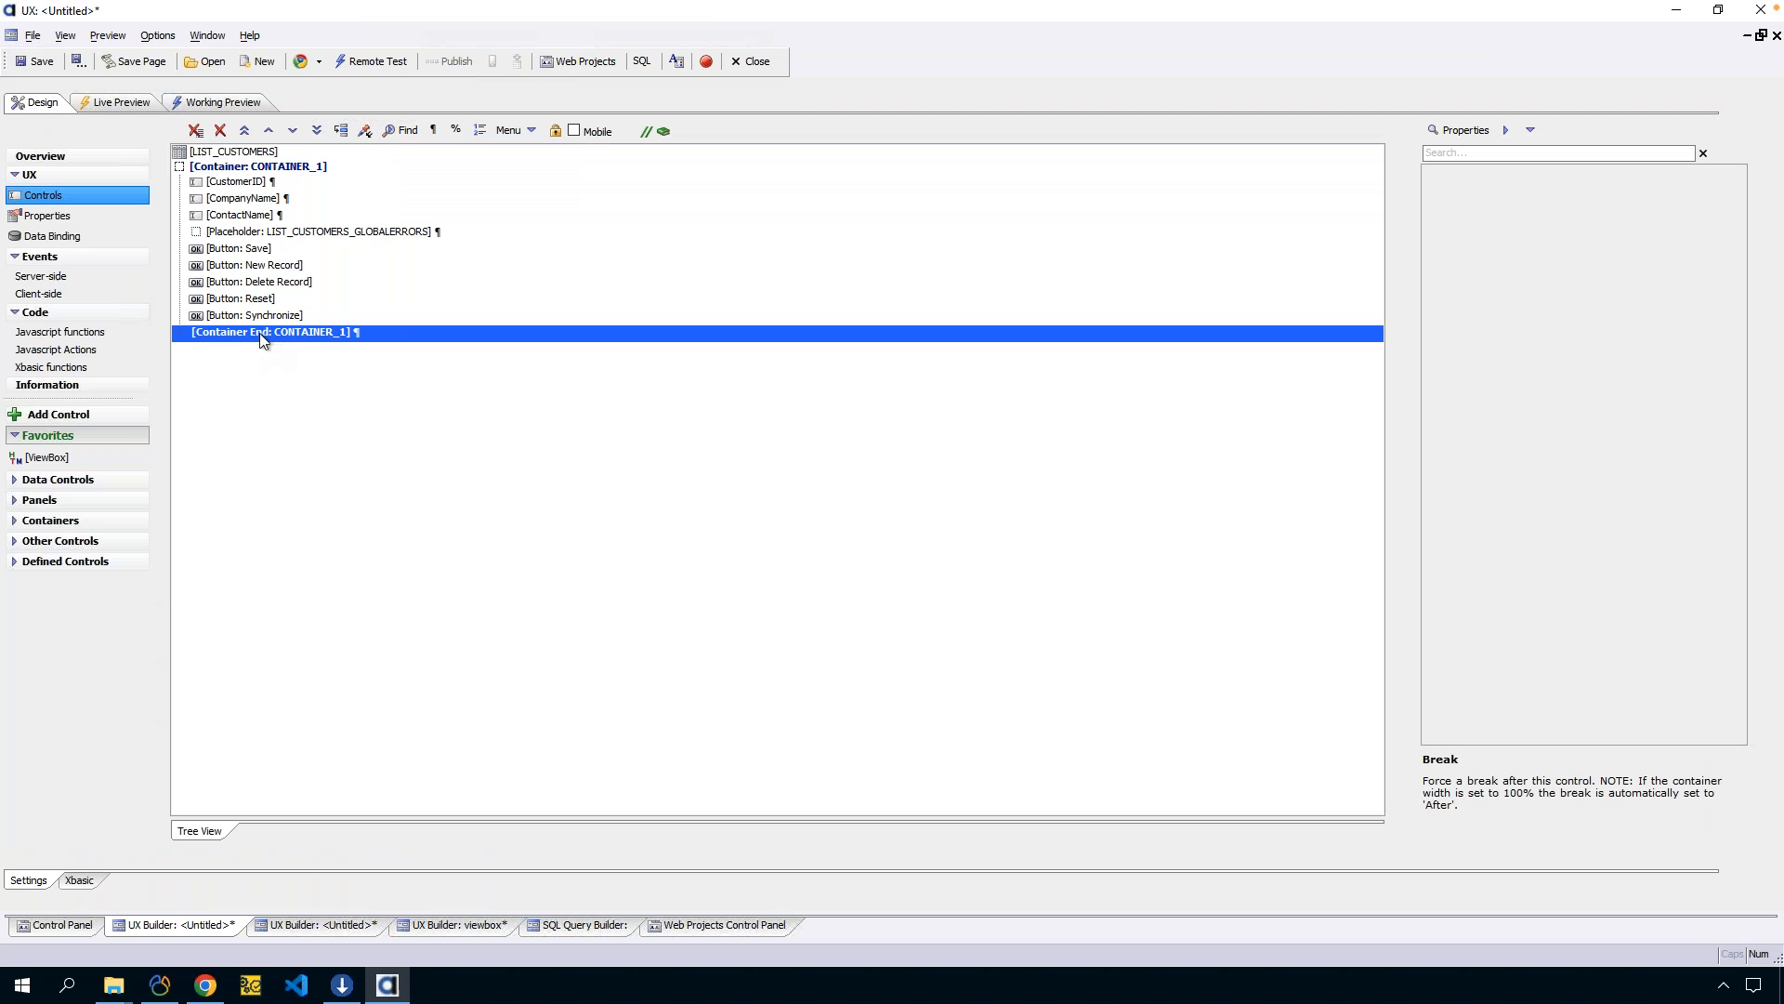
pyautogui.click(64, 416)
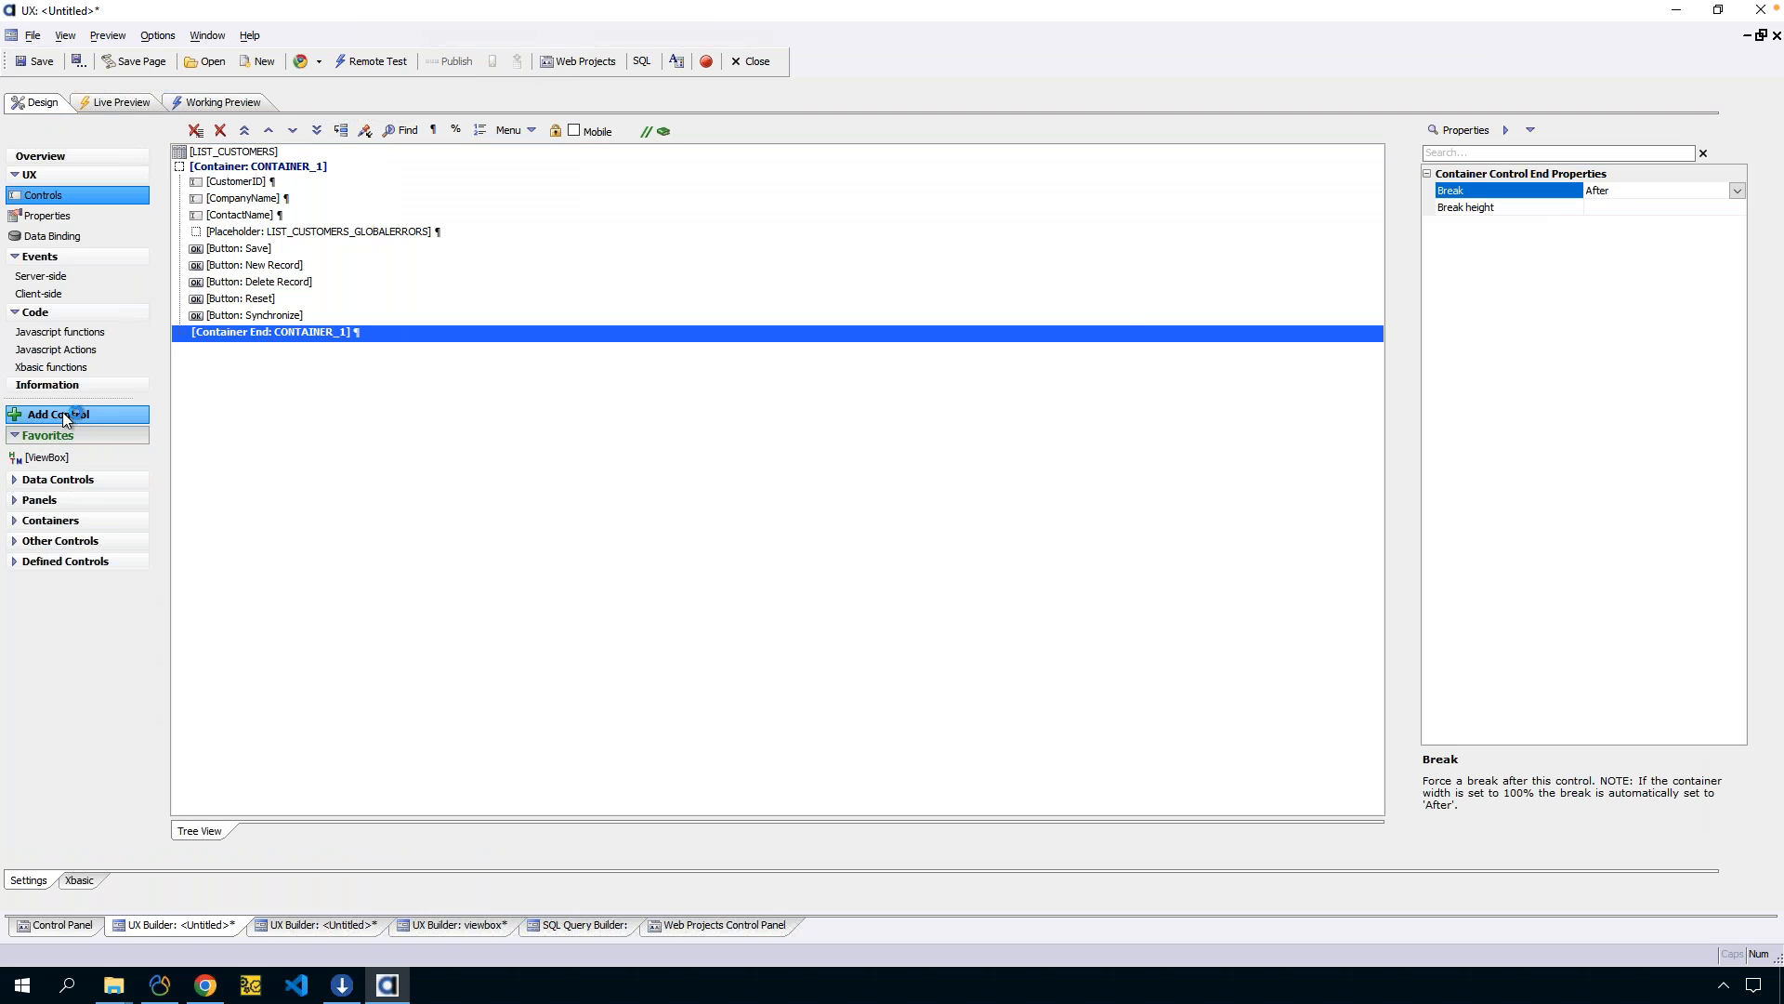
pyautogui.write('list')
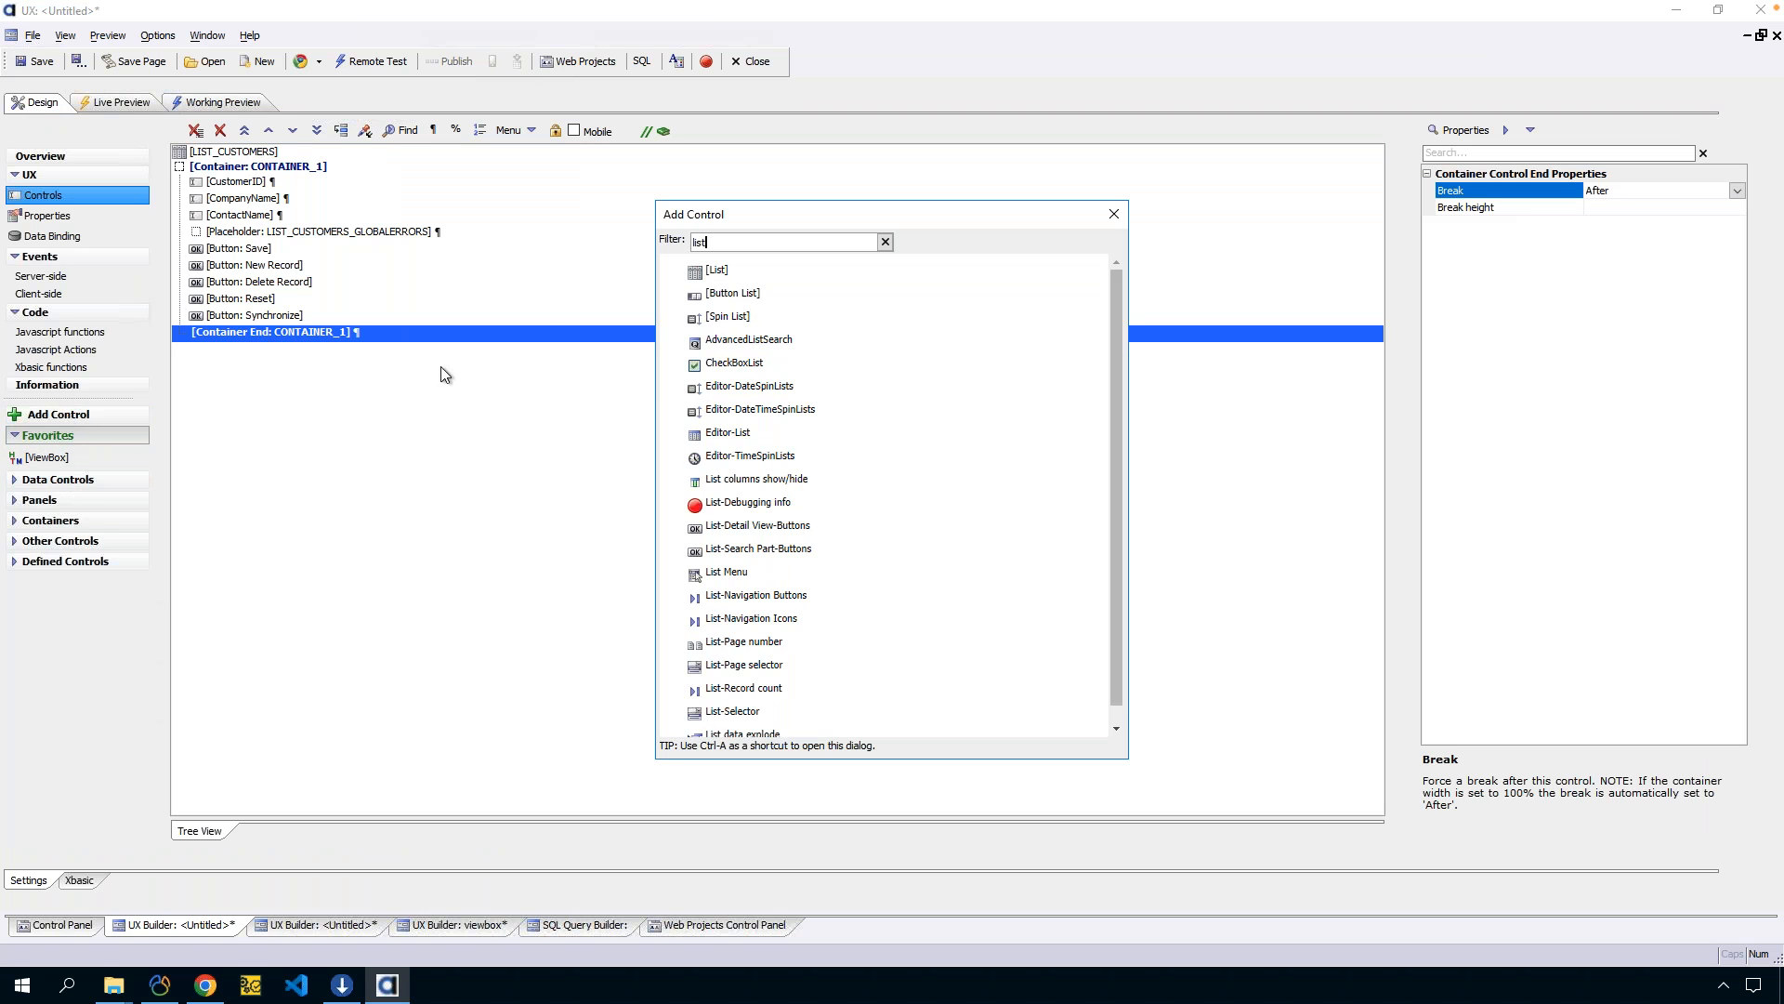
pyautogui.doubleClick(717, 269)
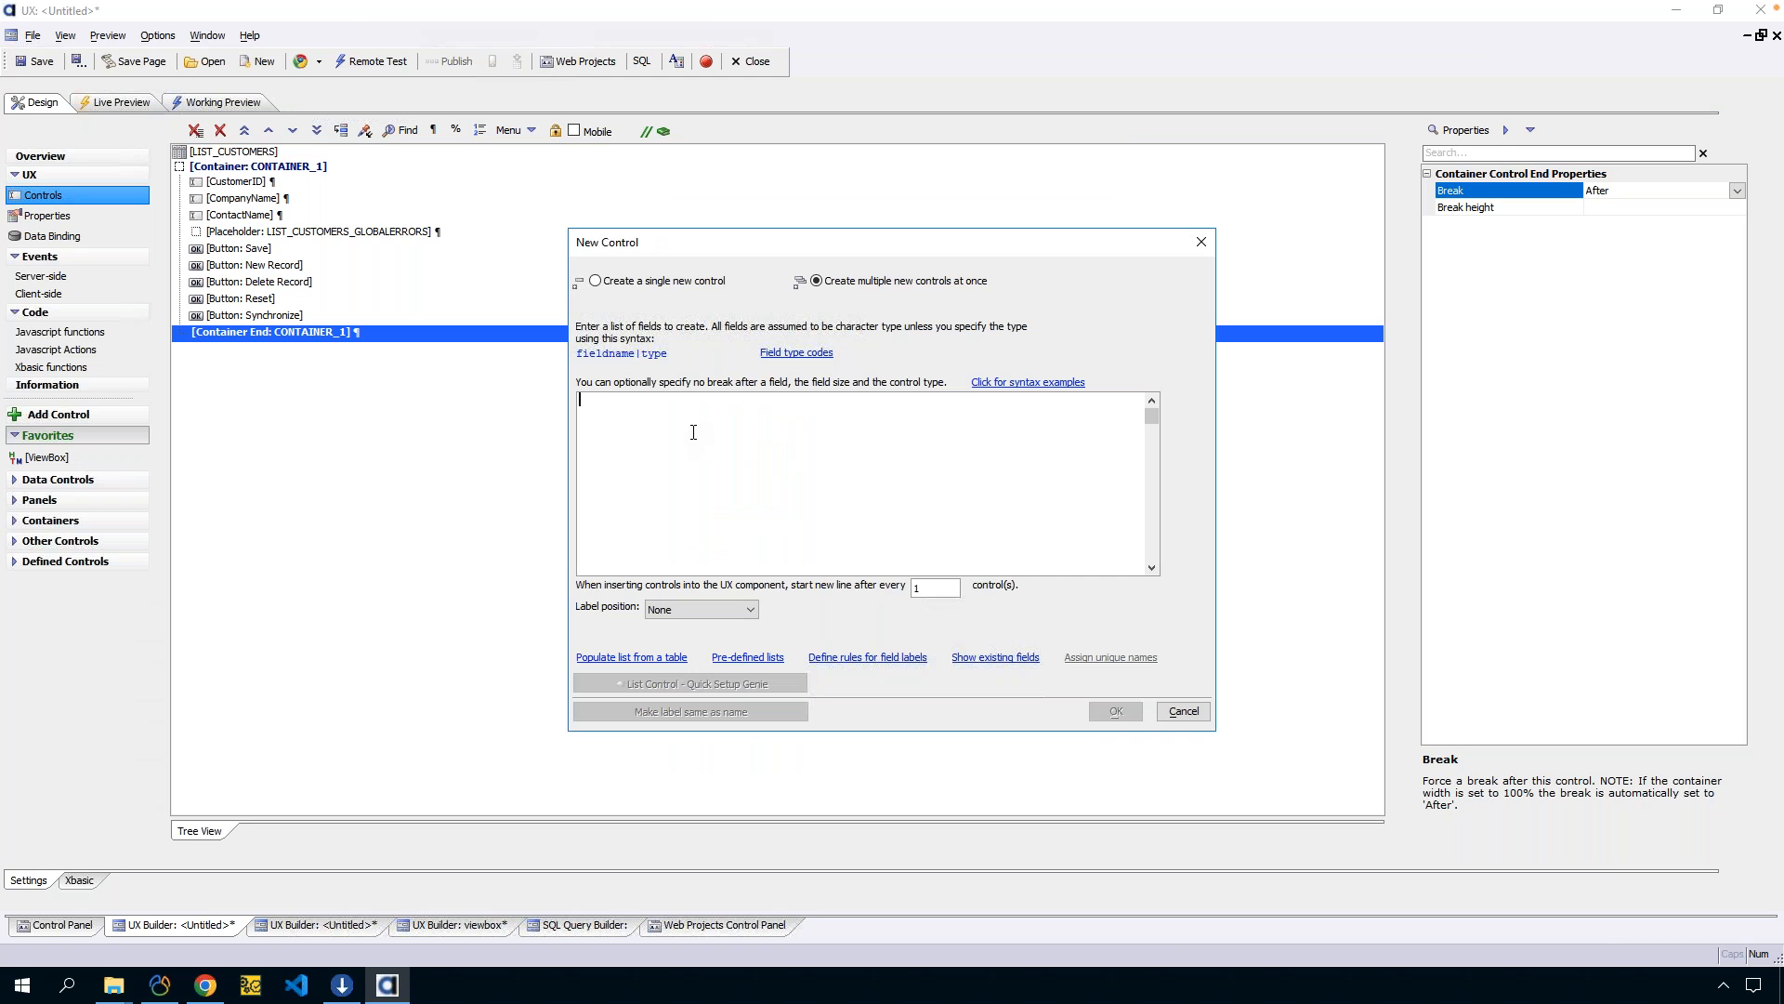
pyautogui.write('list_orders')
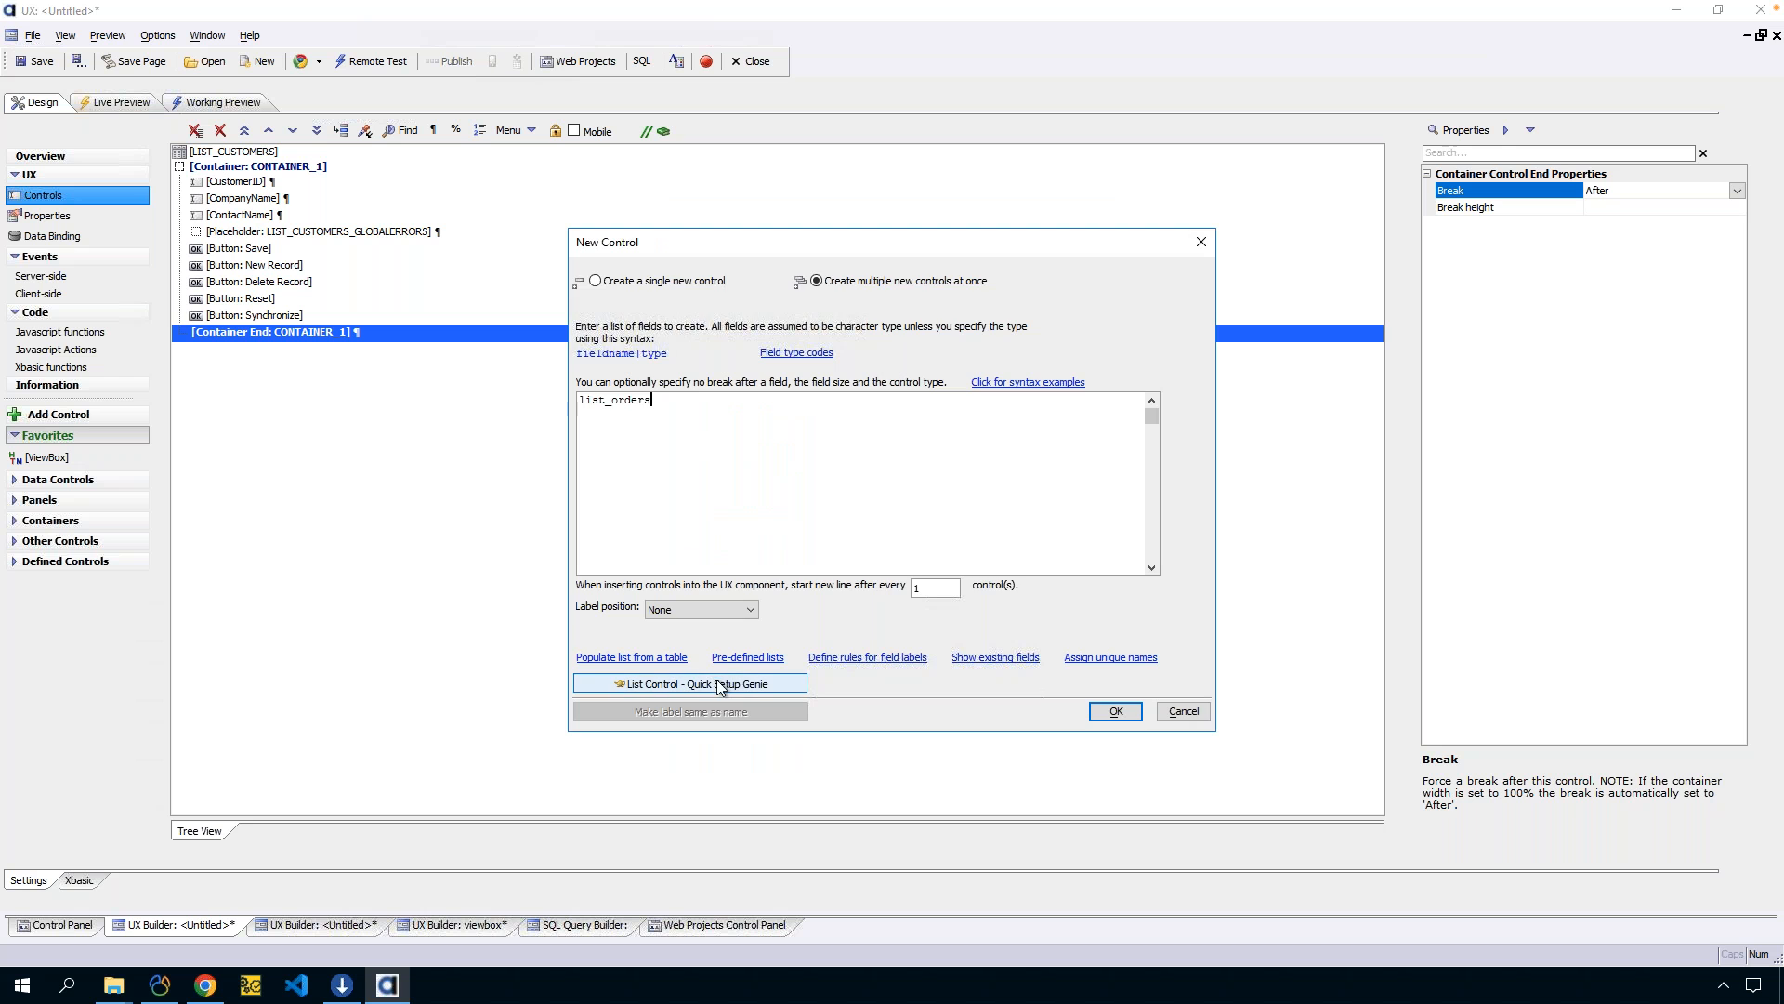
pyautogui.click(719, 680)
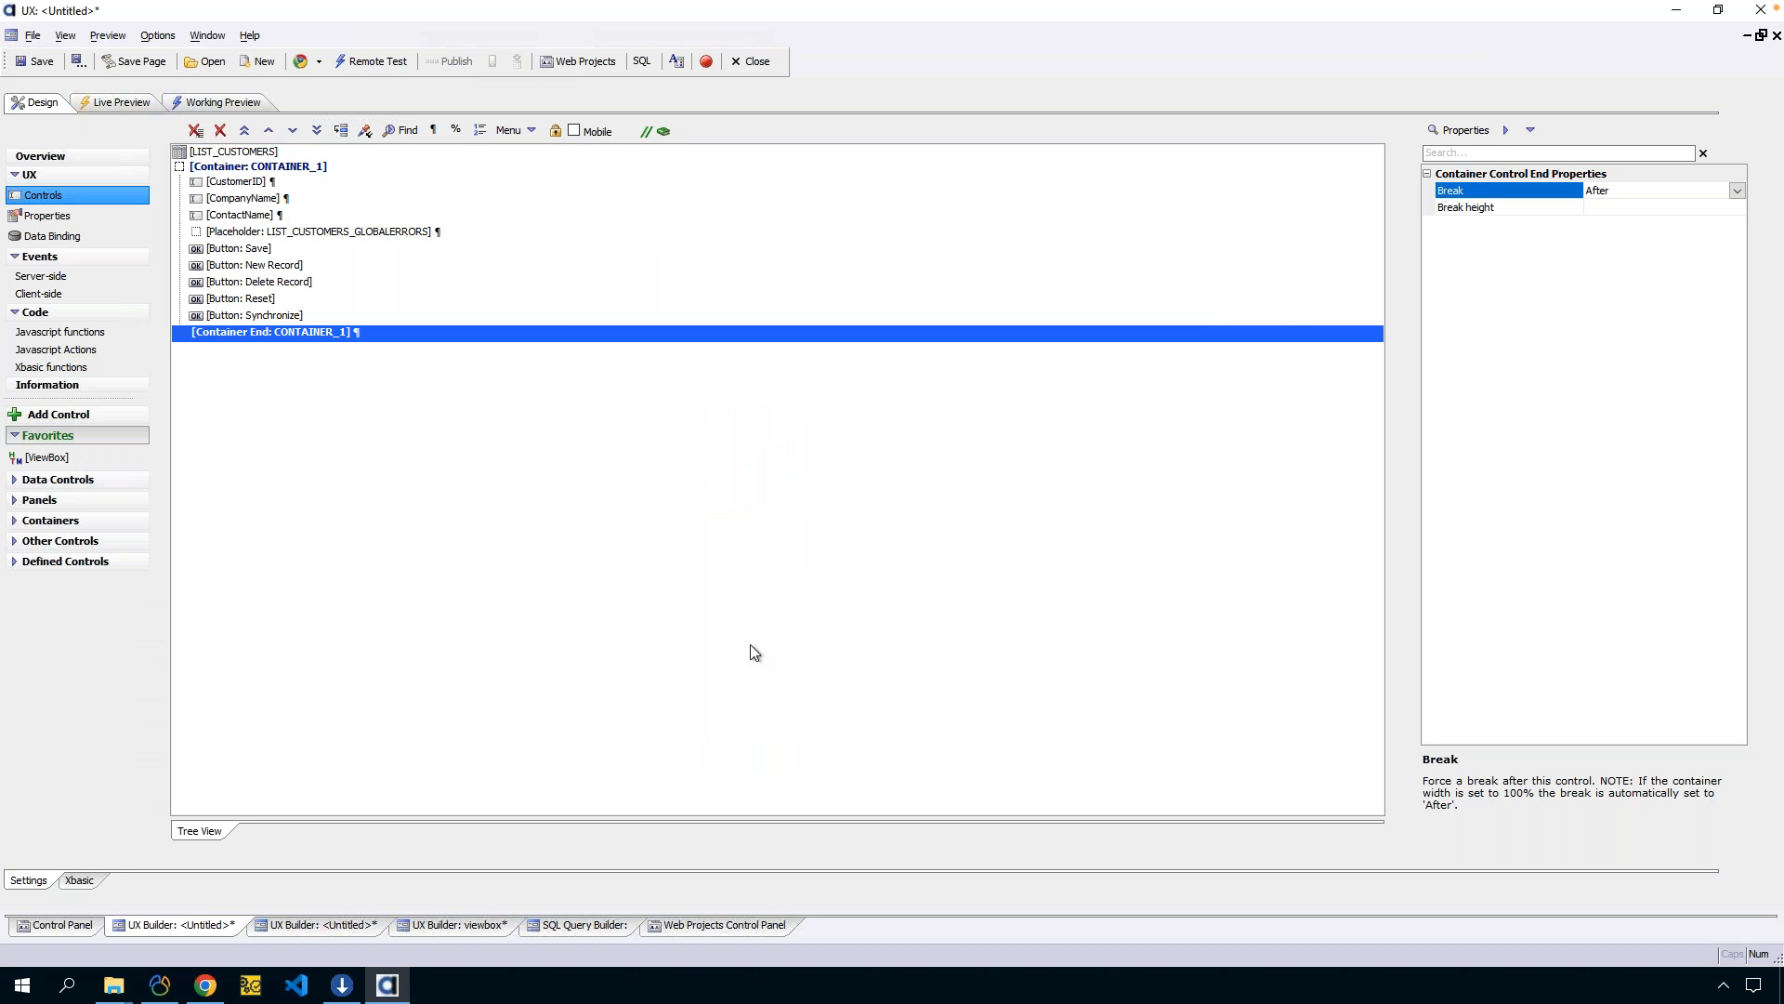
# Set the orders list's data source to the AADemo-Northwind connection and its Orders table.
pyautogui.doubleClick(621, 420)
pyautogui.doubleClick(584, 358)
pyautogui.doubleClick(671, 450)
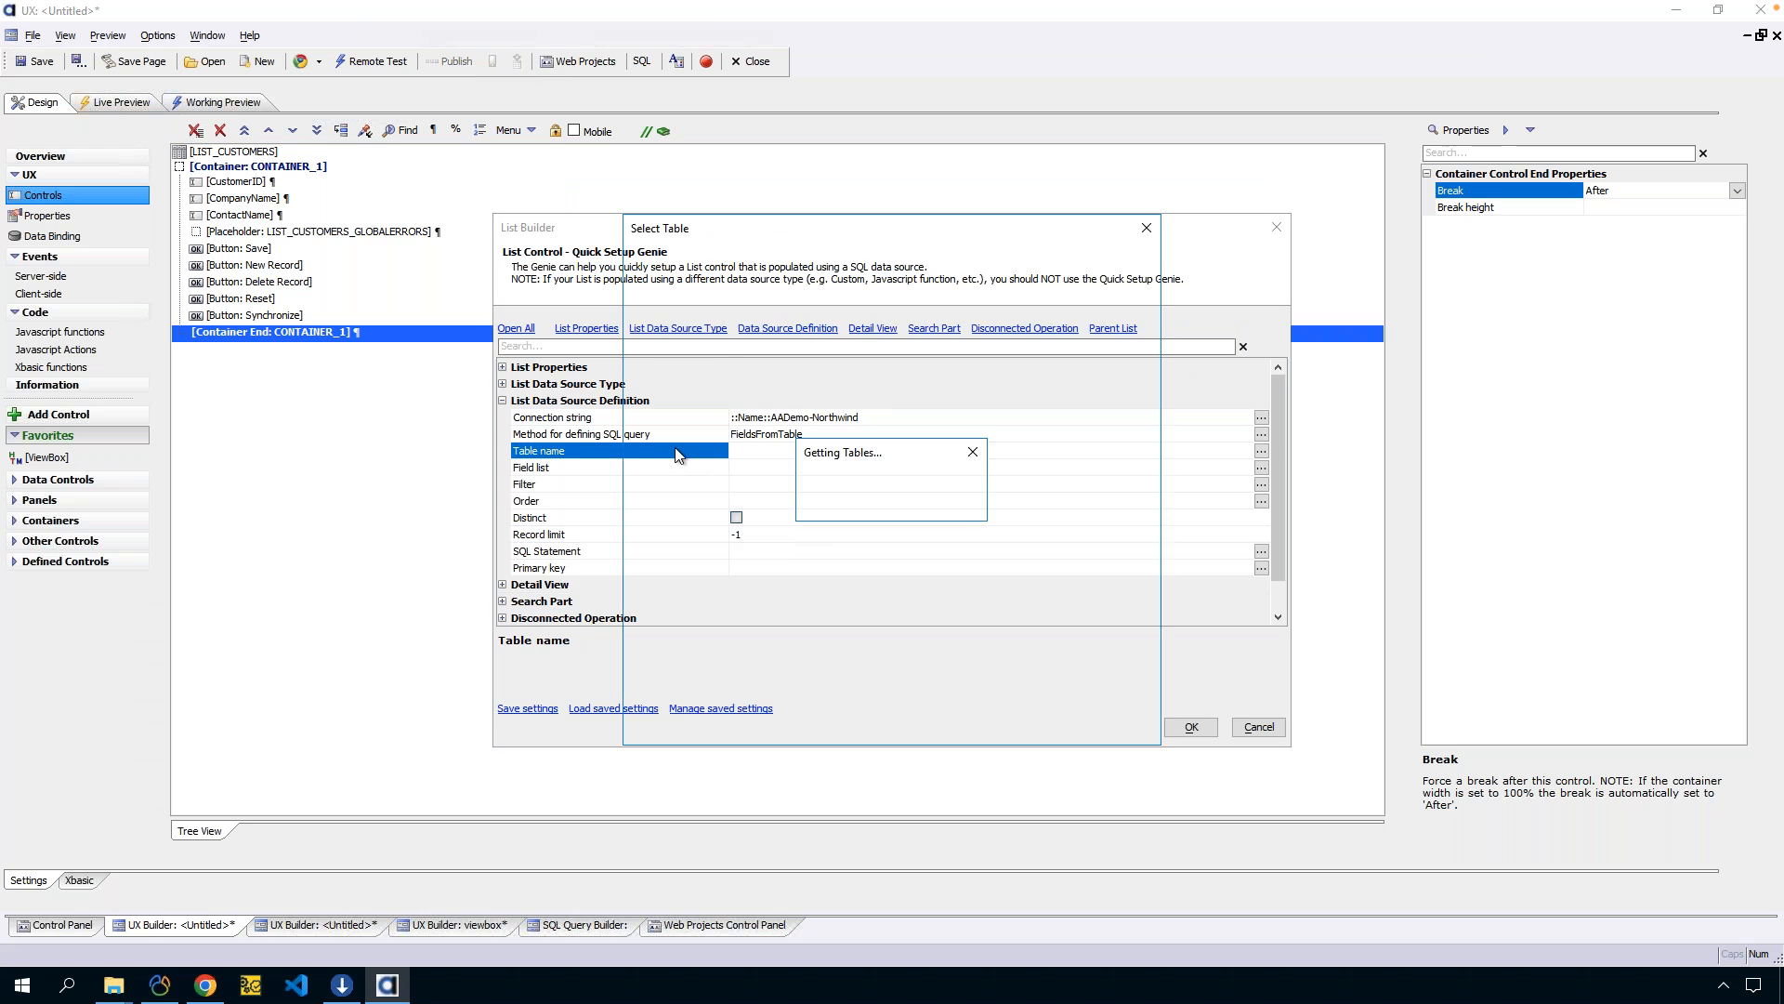
pyautogui.click(679, 553)
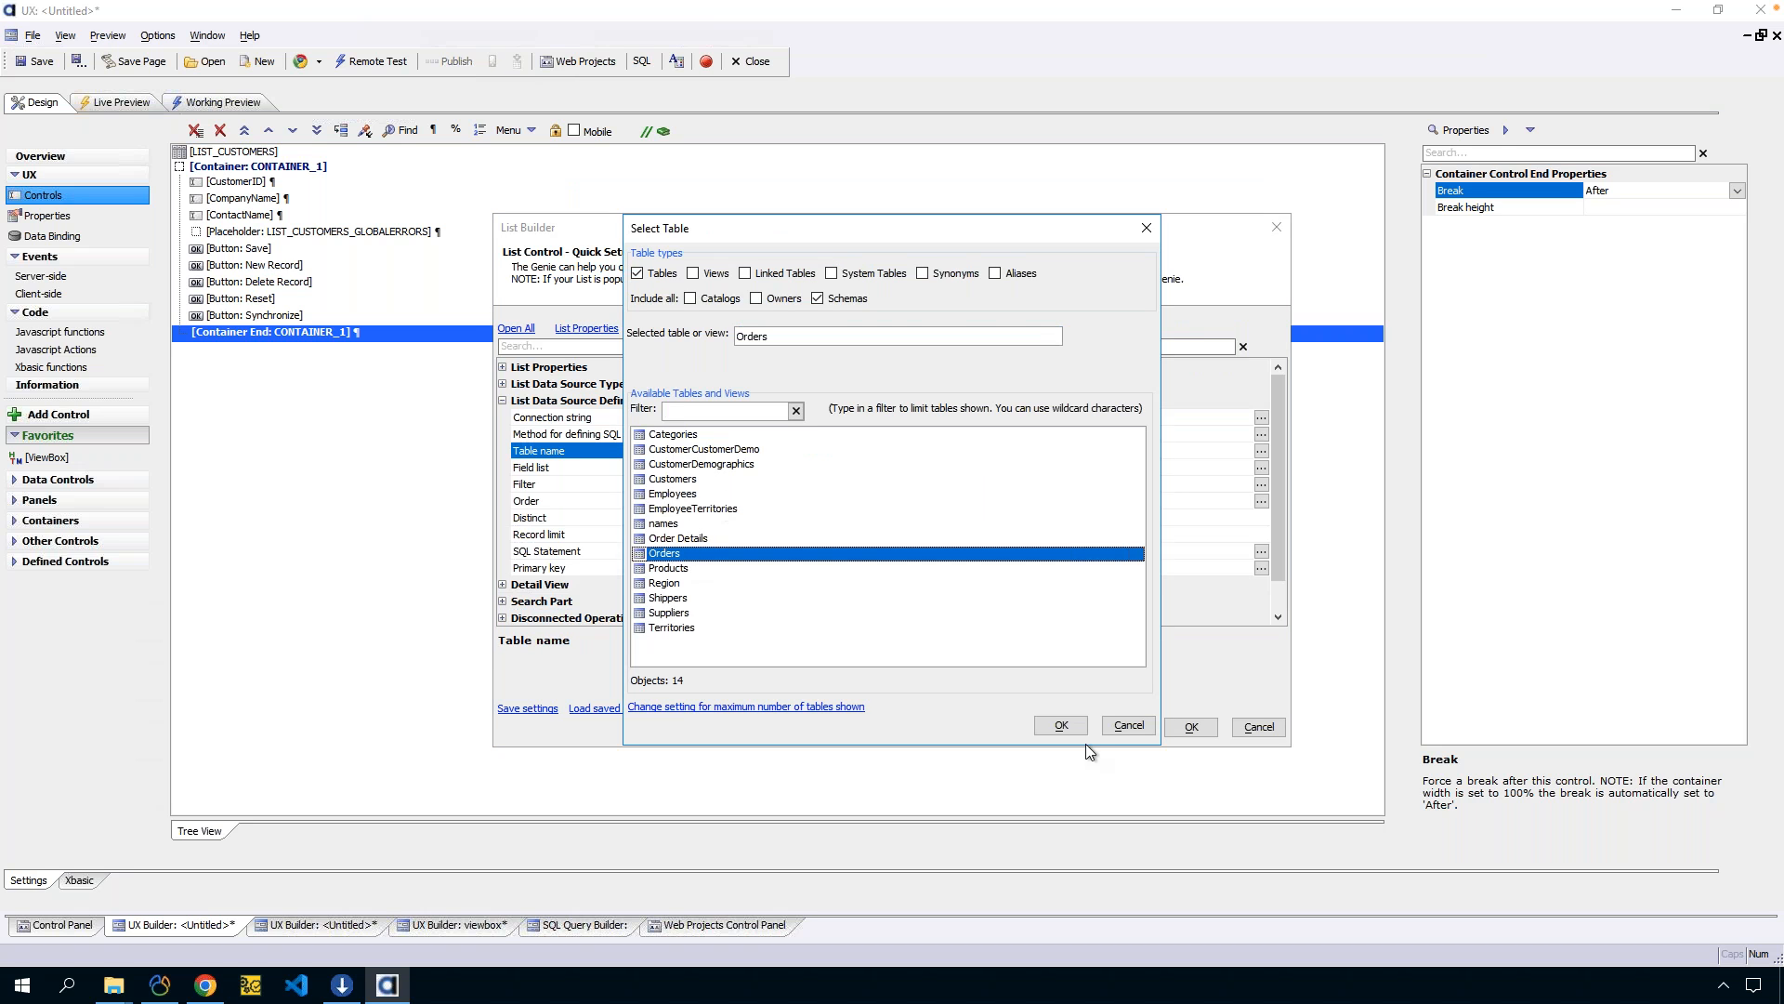
pyautogui.click(1062, 726)
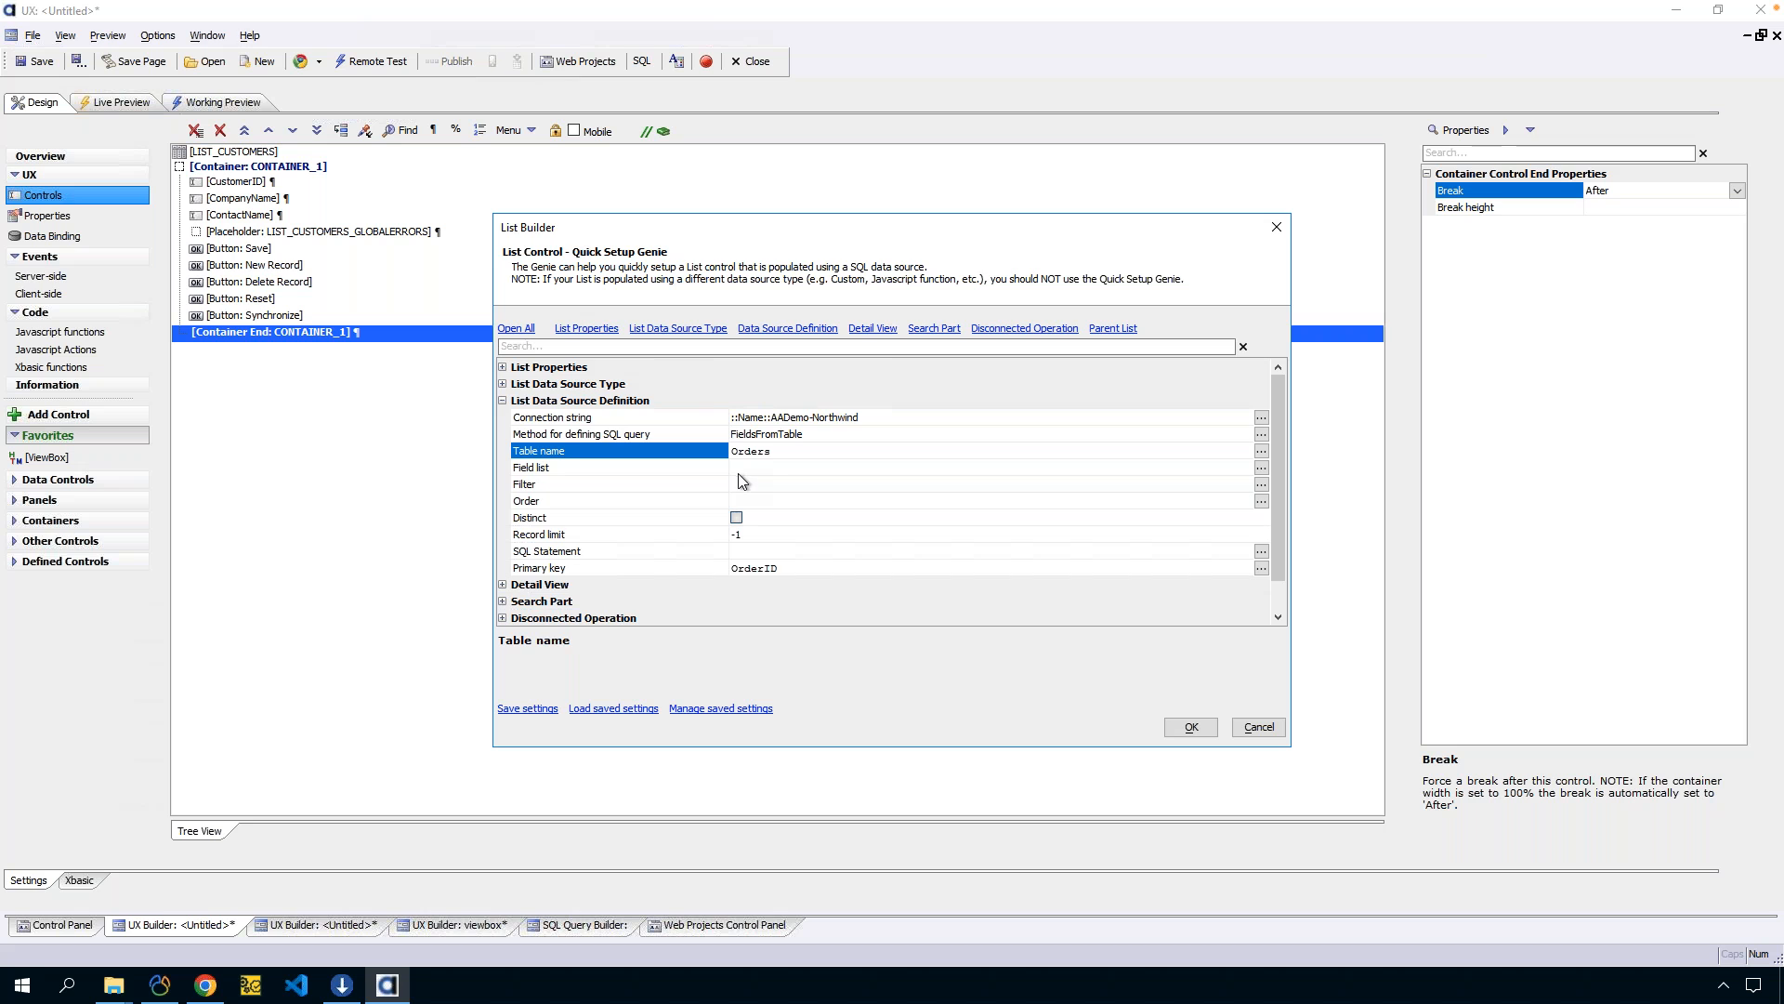
# Include the OrderID, OrderDate and RequiredDate fields in the orders list's query.
pyautogui.doubleClick(608, 467)
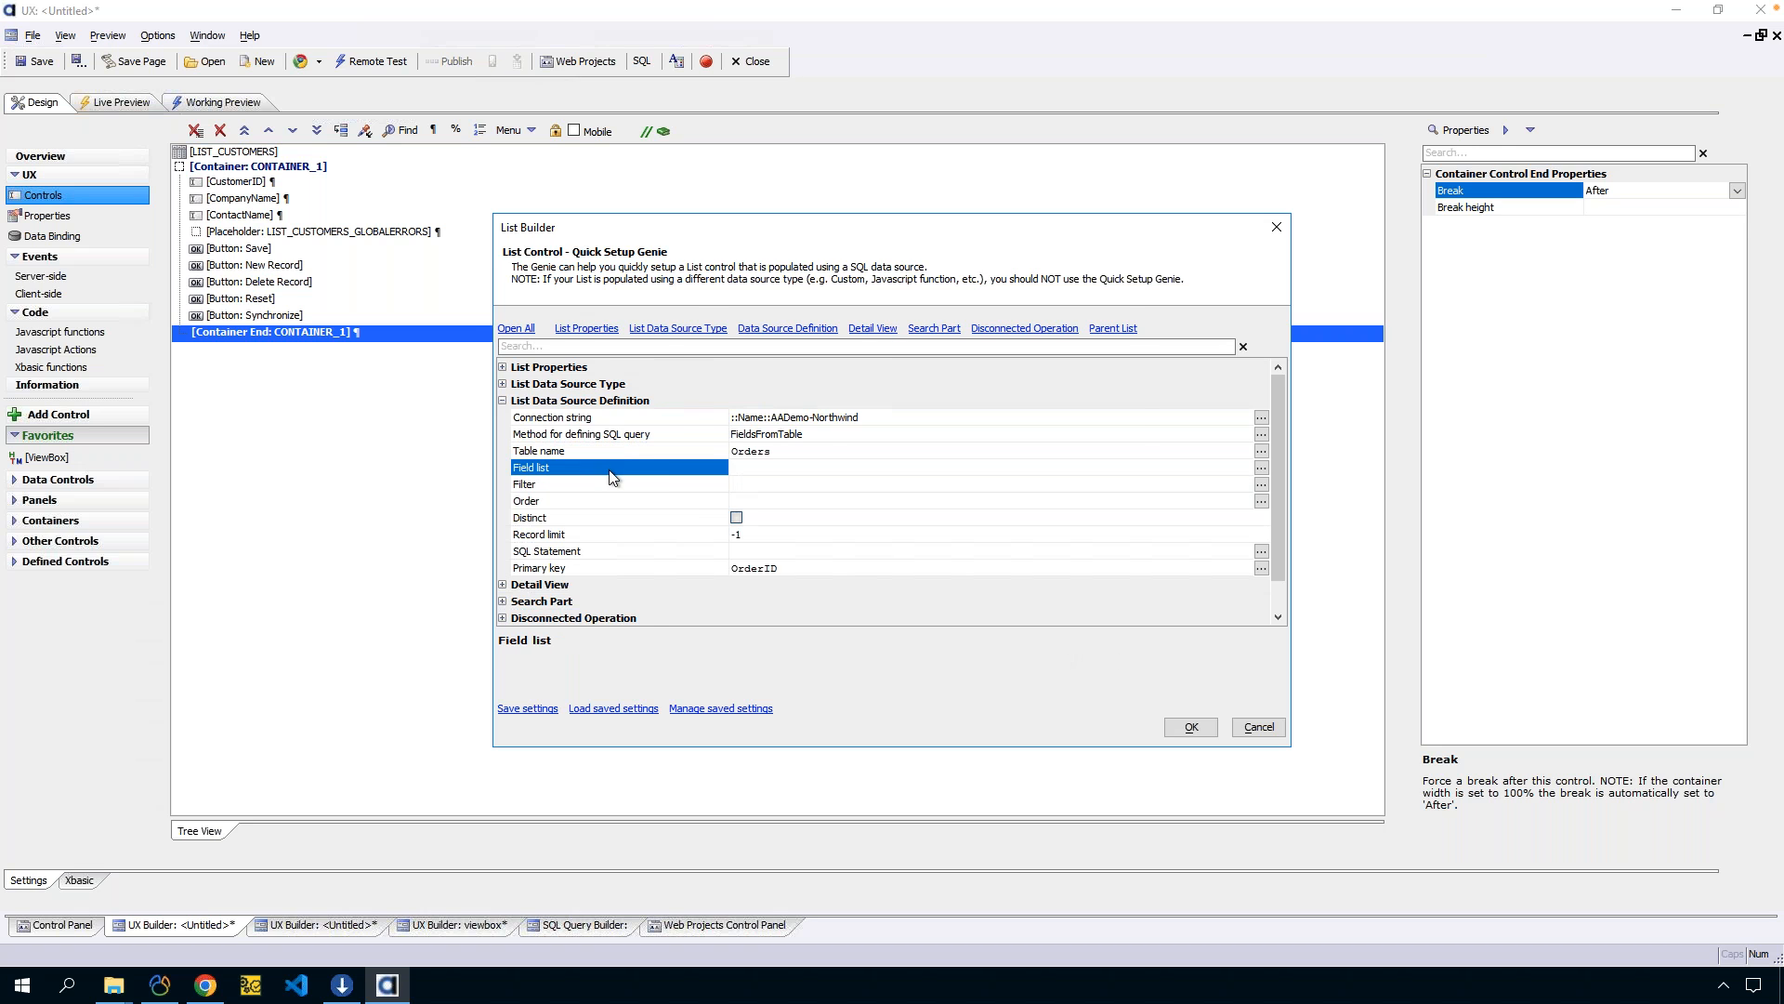
pyautogui.click(664, 385)
pyautogui.click(664, 429)
pyautogui.click(663, 445)
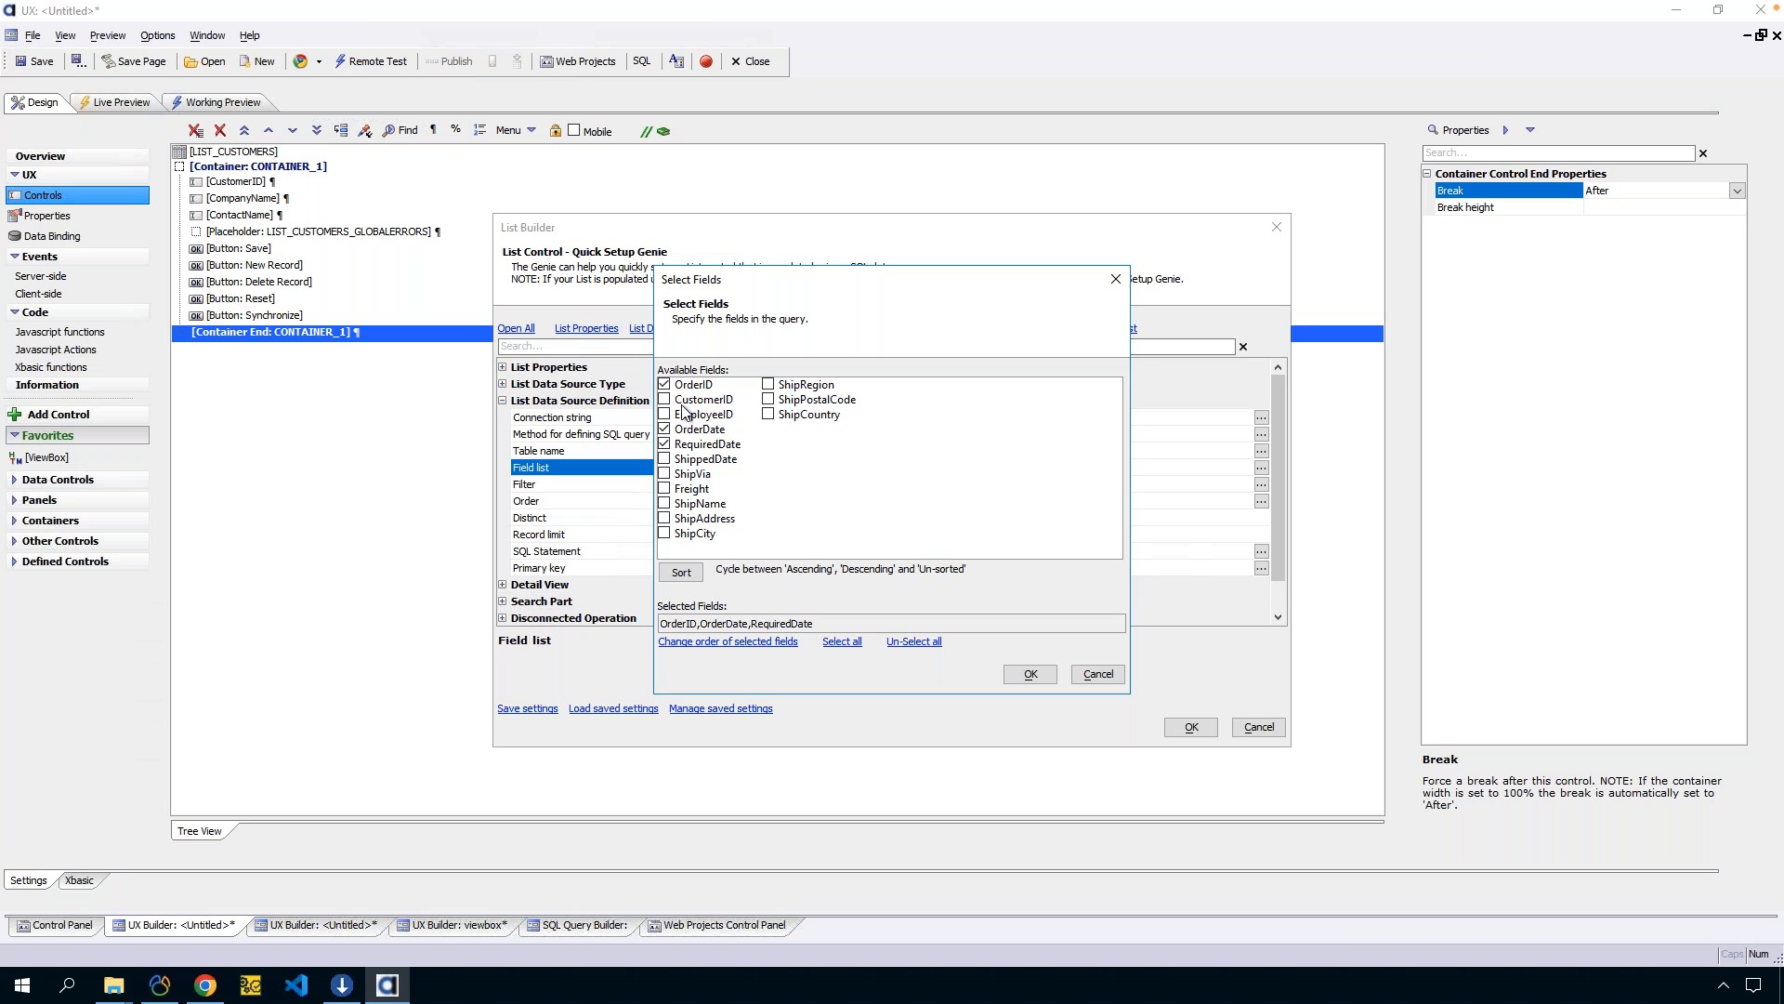
pyautogui.click(1031, 674)
# Mark the orders list as having a parent list and choose LIST_CUSTOMERS as its parent.
pyautogui.scroll(-1, 605, 602)
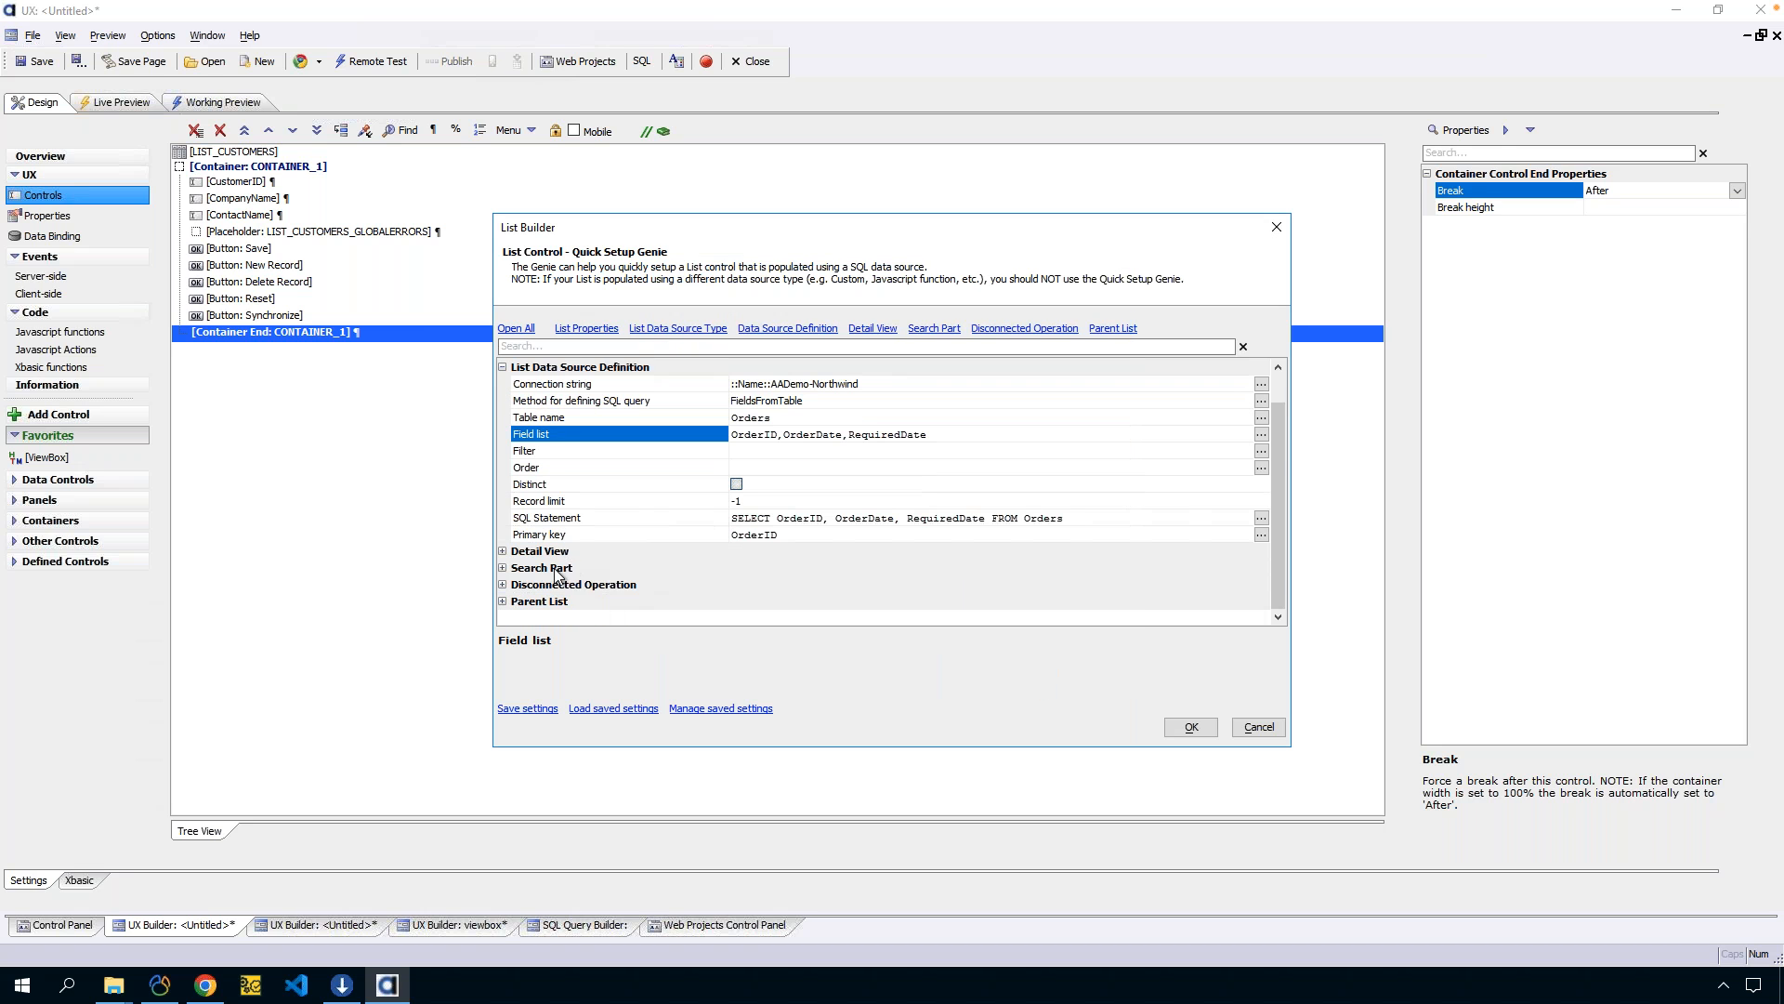
pyautogui.click(503, 552)
pyautogui.click(503, 552)
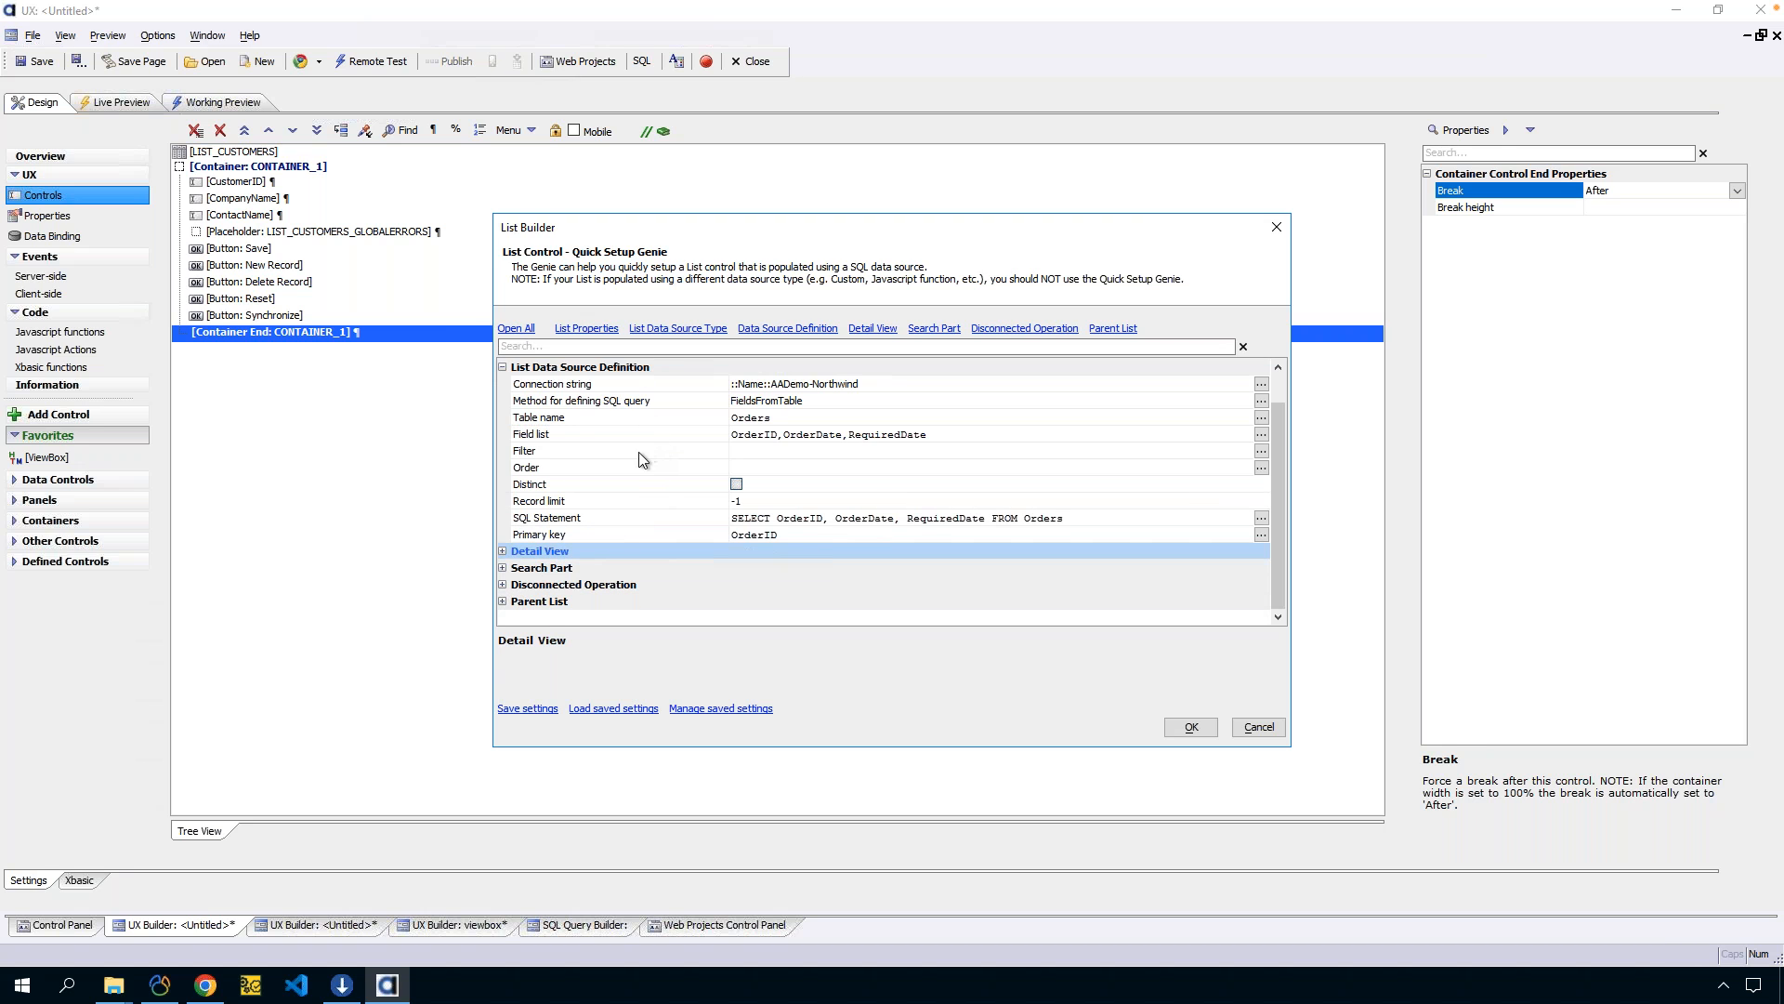
pyautogui.click(503, 585)
pyautogui.click(503, 602)
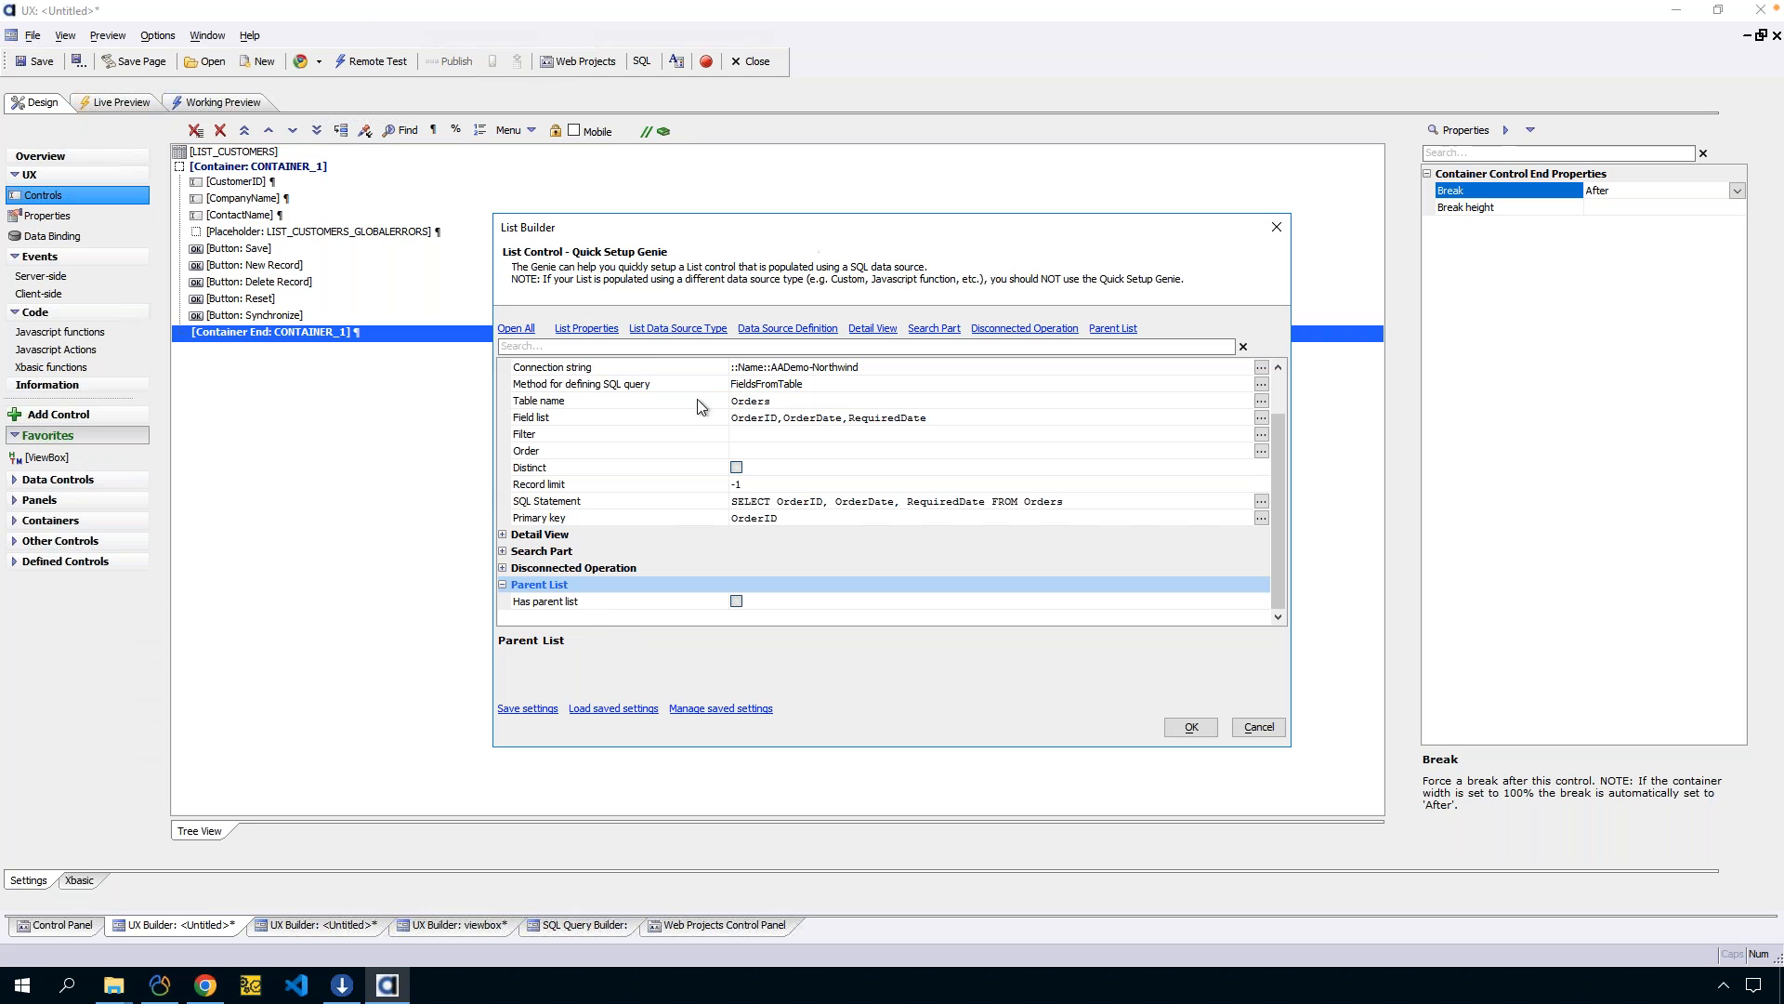
pyautogui.click(737, 601)
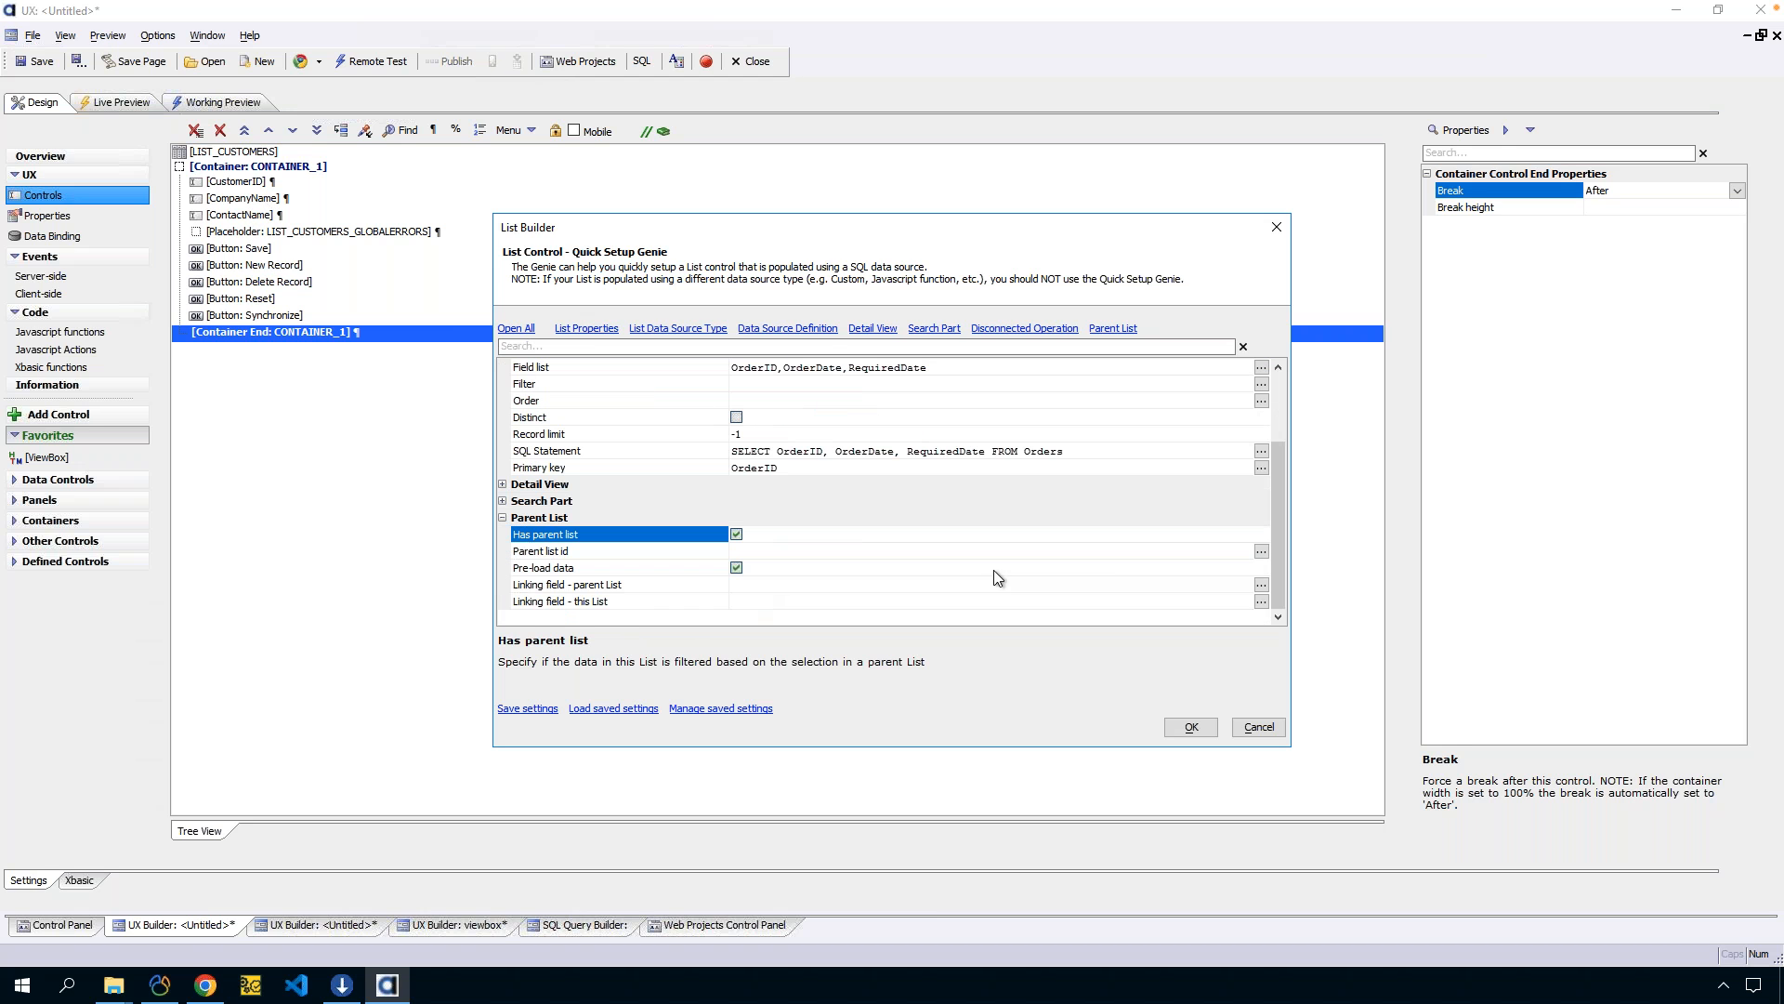
pyautogui.click(1264, 551)
pyautogui.click(834, 423)
pyautogui.click(919, 561)
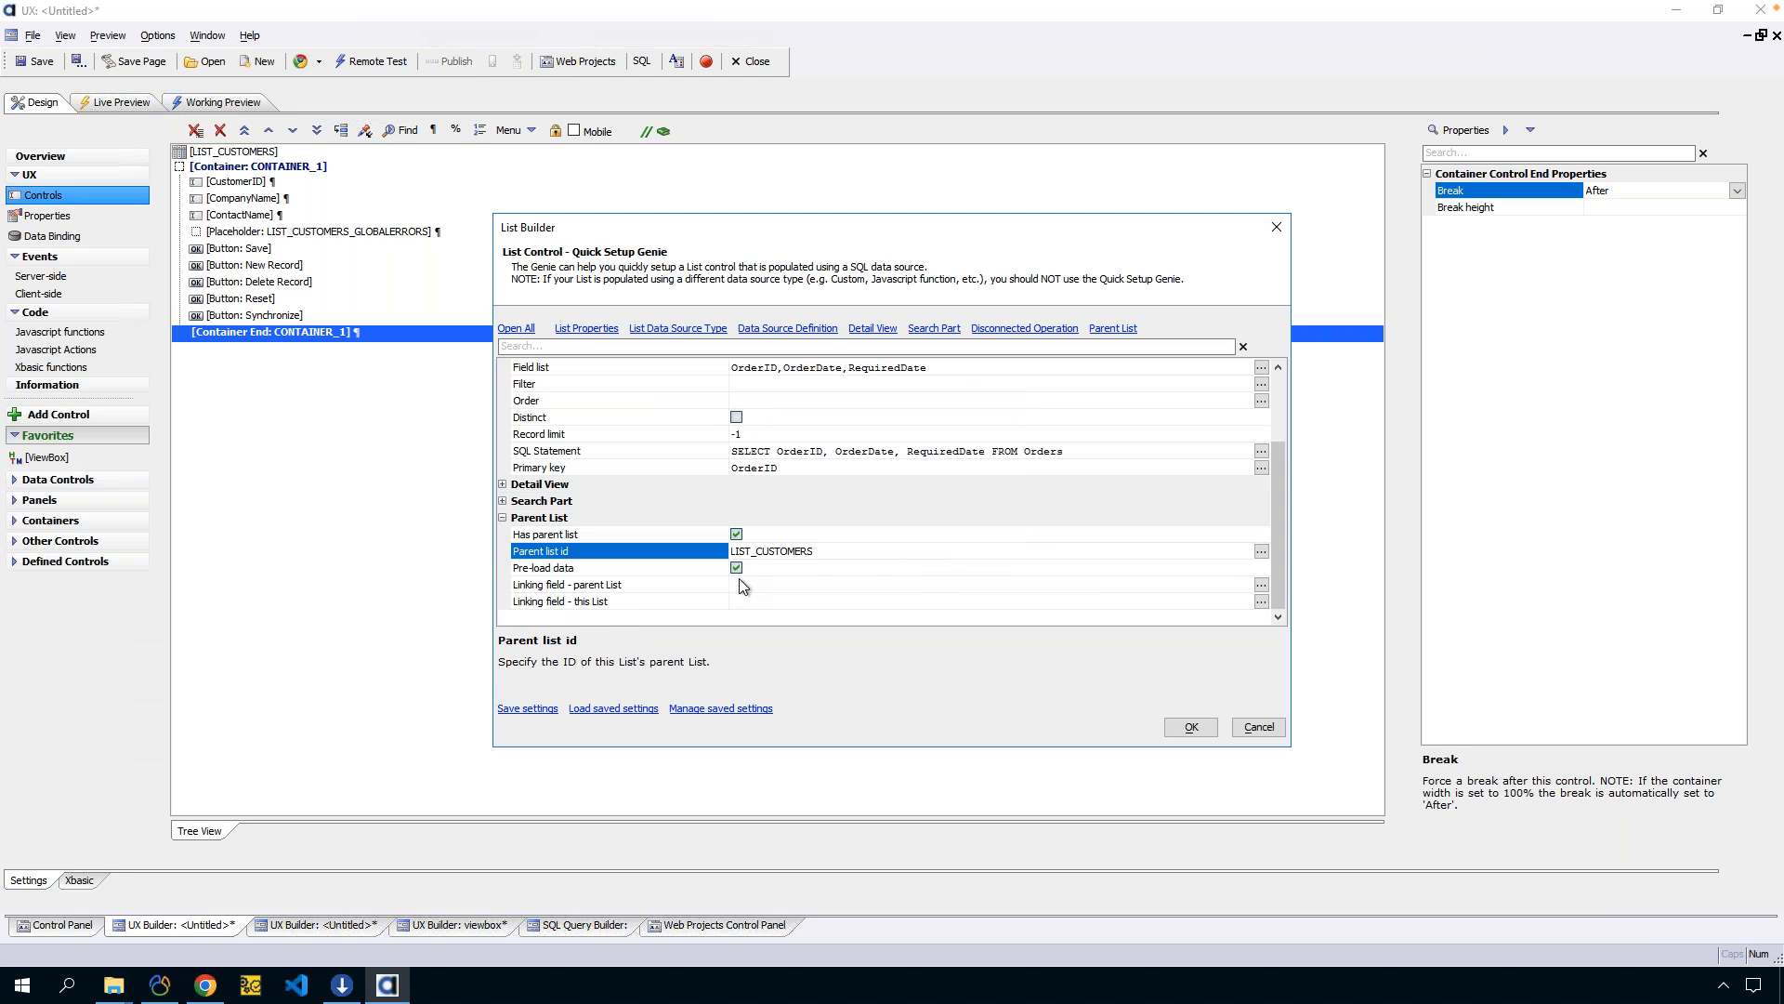
# Set the orders list's linking field in the parent list to CustomerID.
pyautogui.click(649, 584)
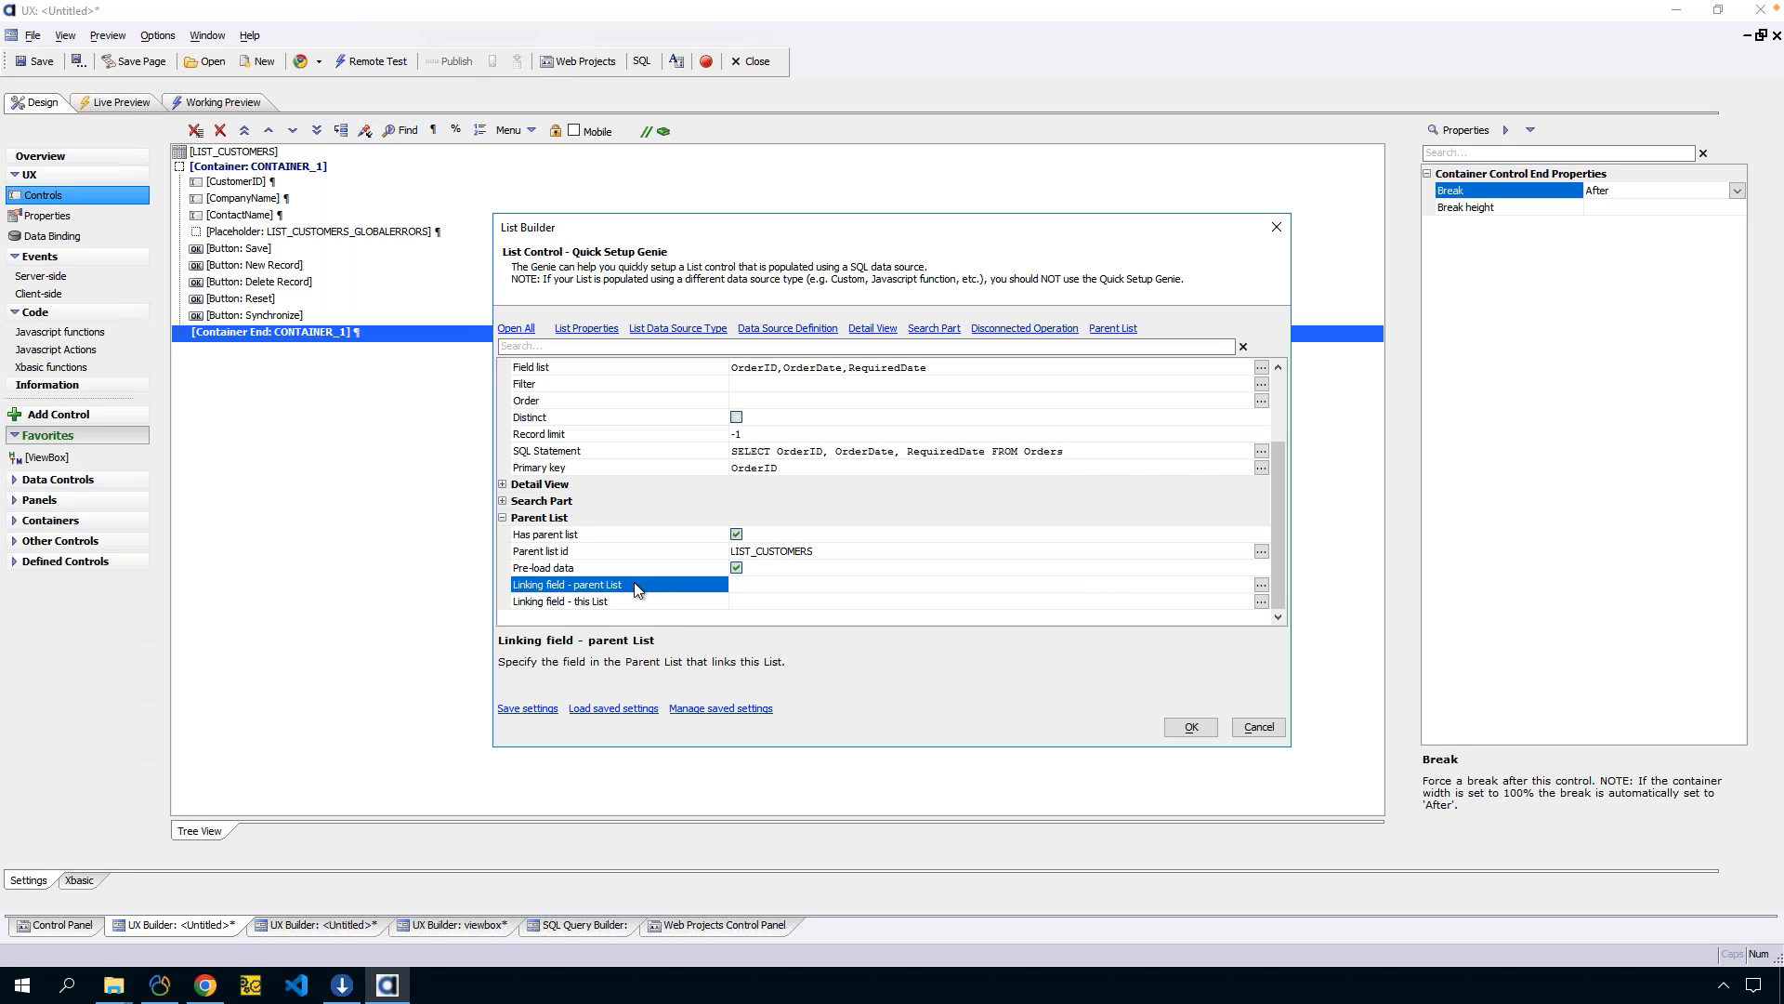
pyautogui.click(1264, 585)
pyautogui.click(749, 361)
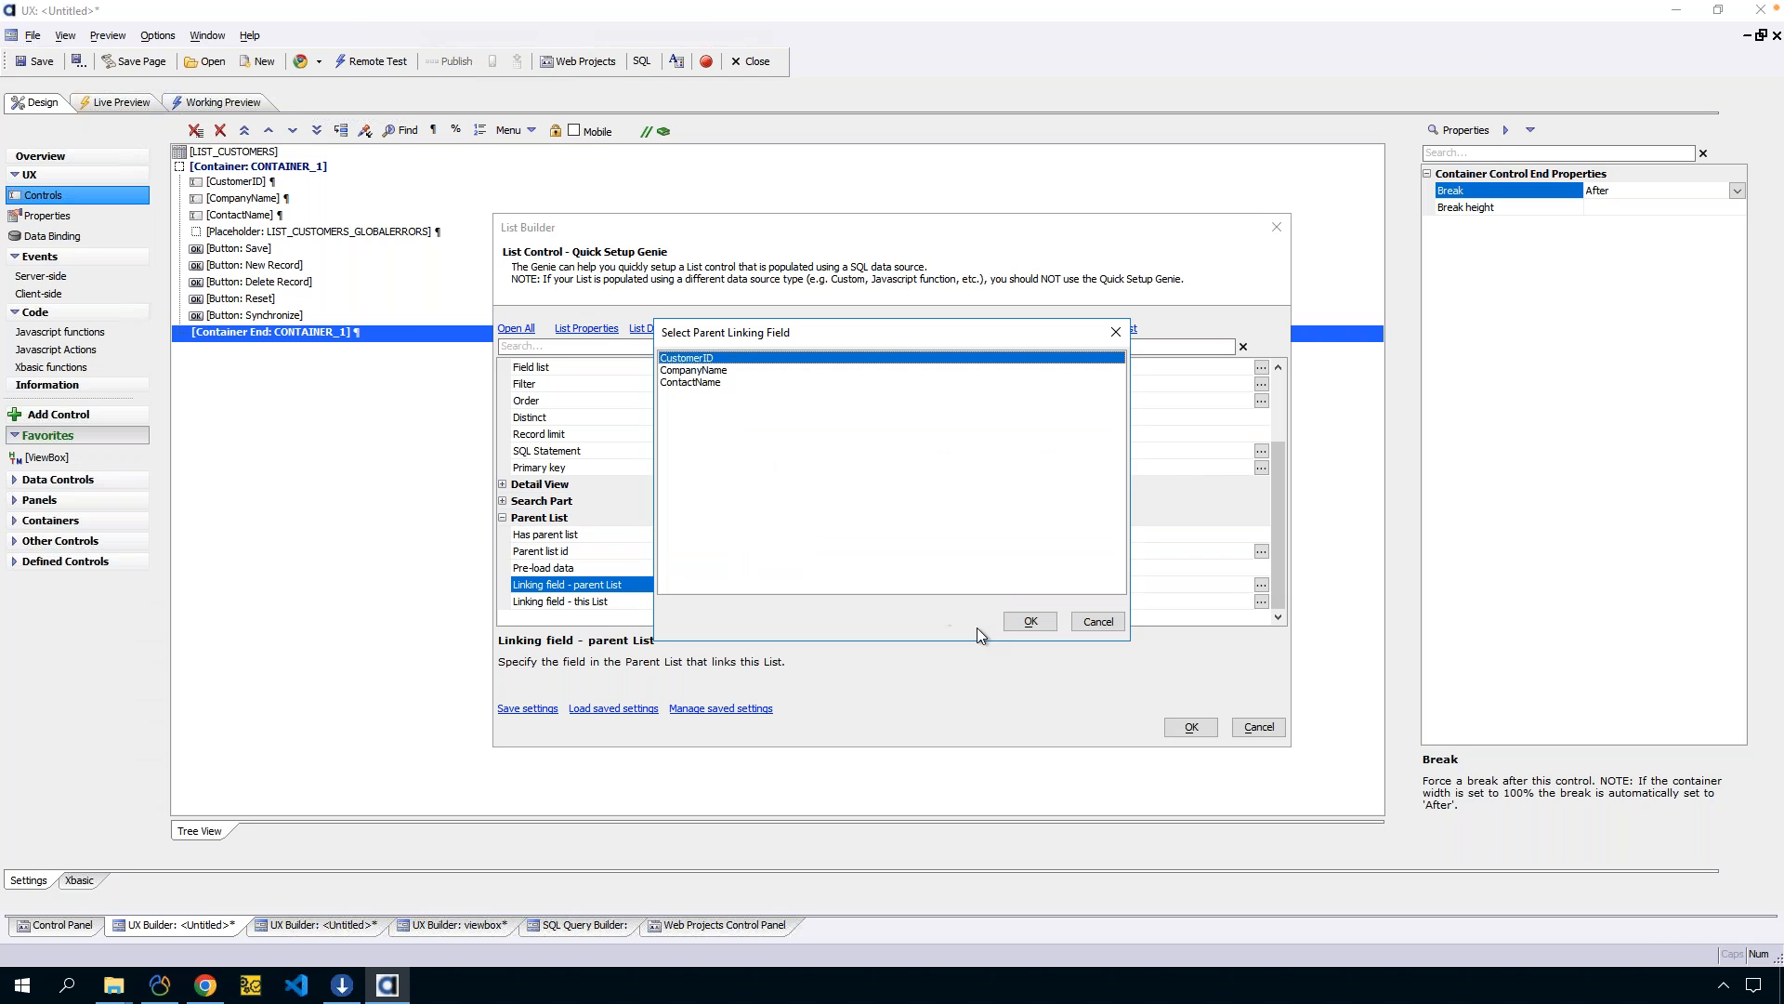
pyautogui.click(1031, 620)
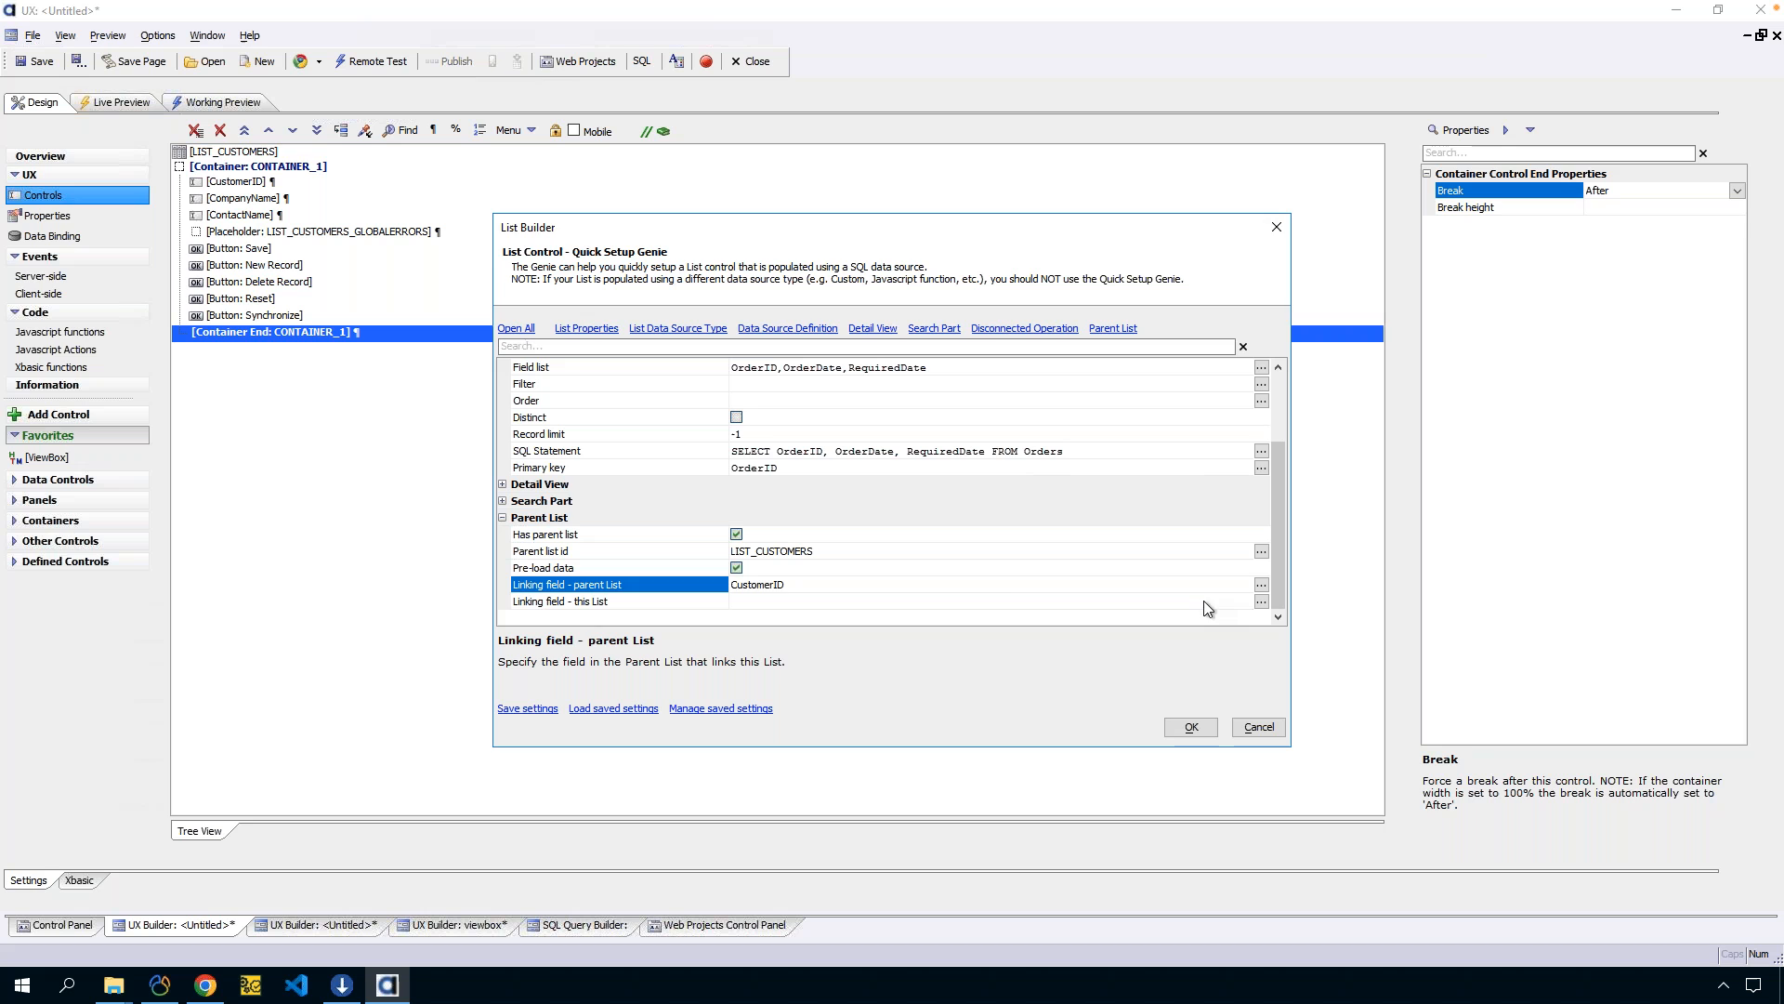
# Check the fields available for linking this list, and add CustomerID to the orders list's field list.
pyautogui.click(1261, 603)
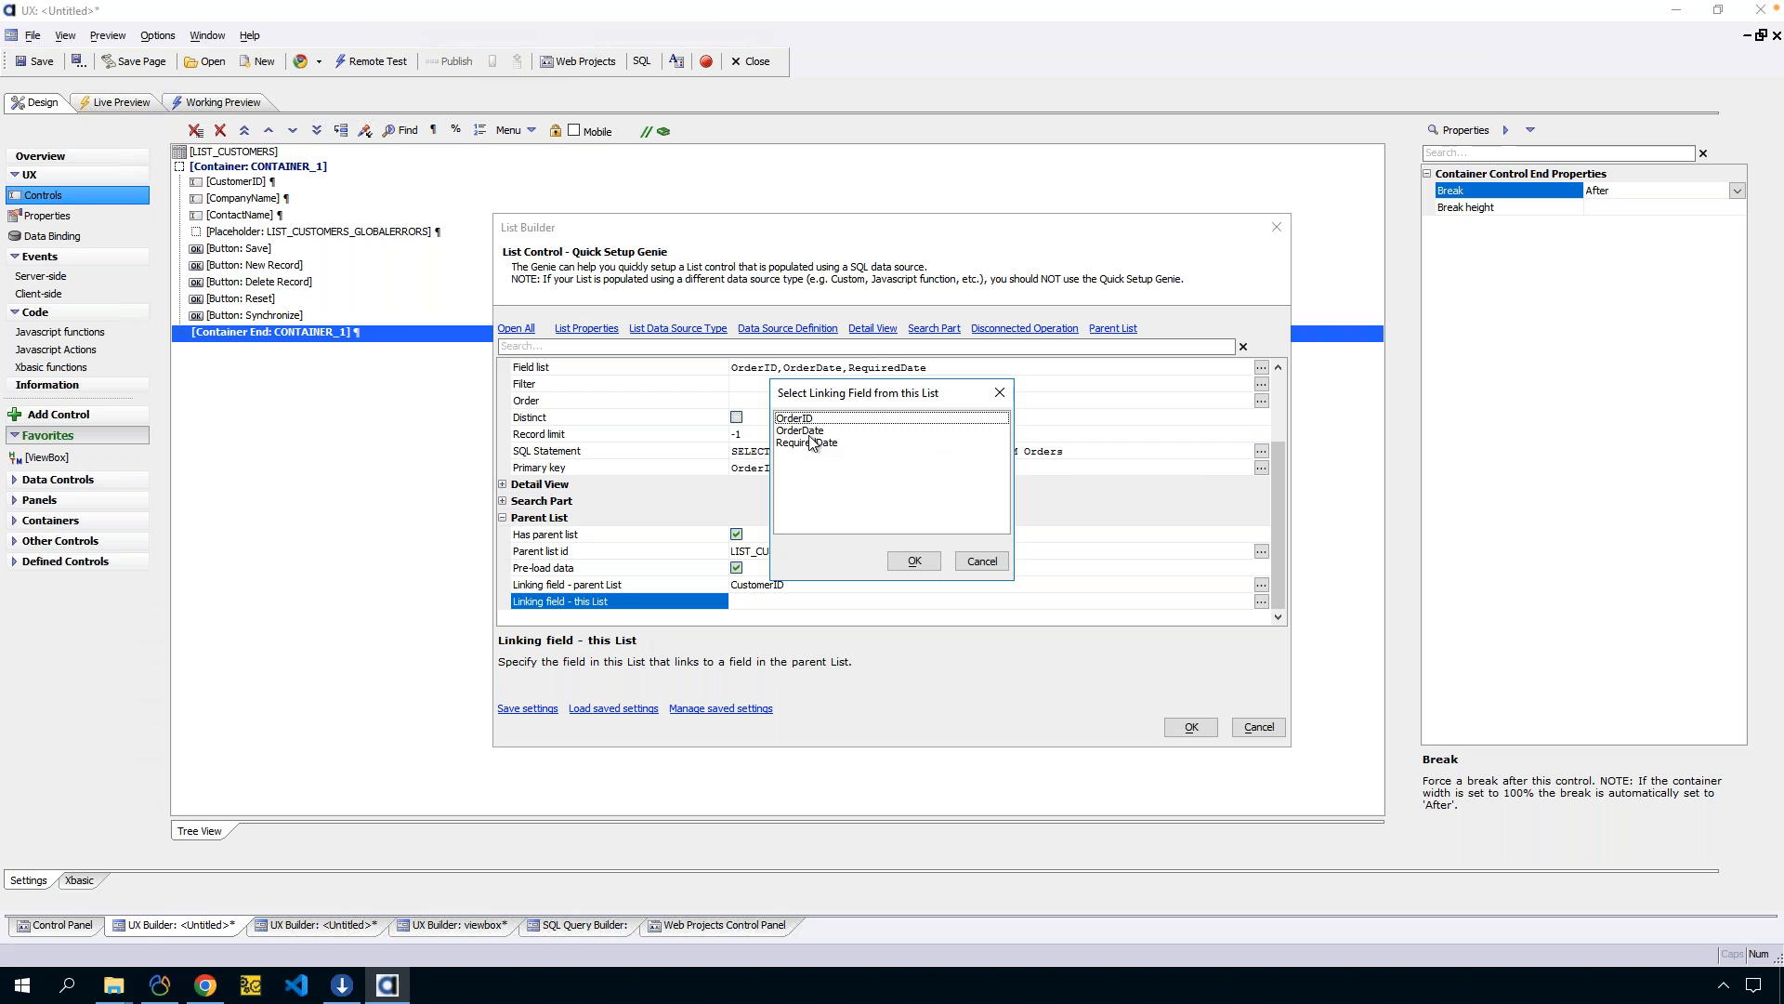
pyautogui.click(981, 561)
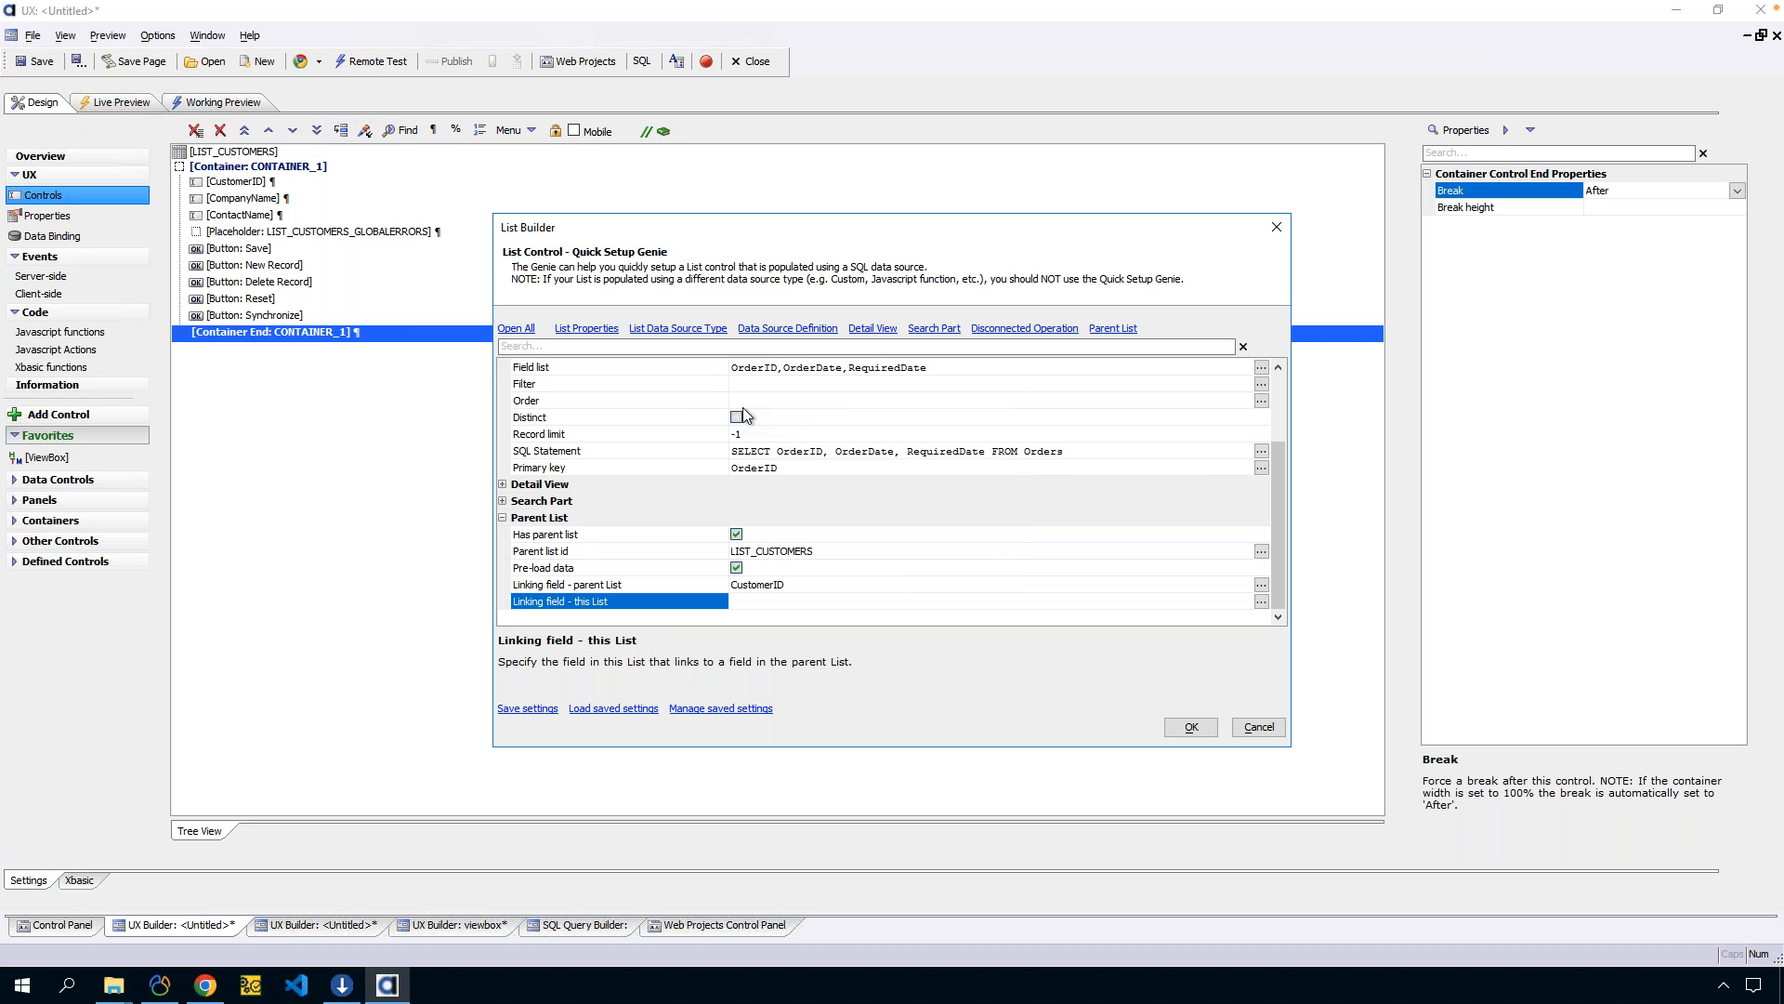
pyautogui.doubleClick(712, 369)
pyautogui.click(665, 402)
pyautogui.click(1030, 673)
# Set the orders list's own linking field to CustomerID.
pyautogui.click(647, 603)
pyautogui.doubleClick(643, 601)
pyautogui.click(800, 455)
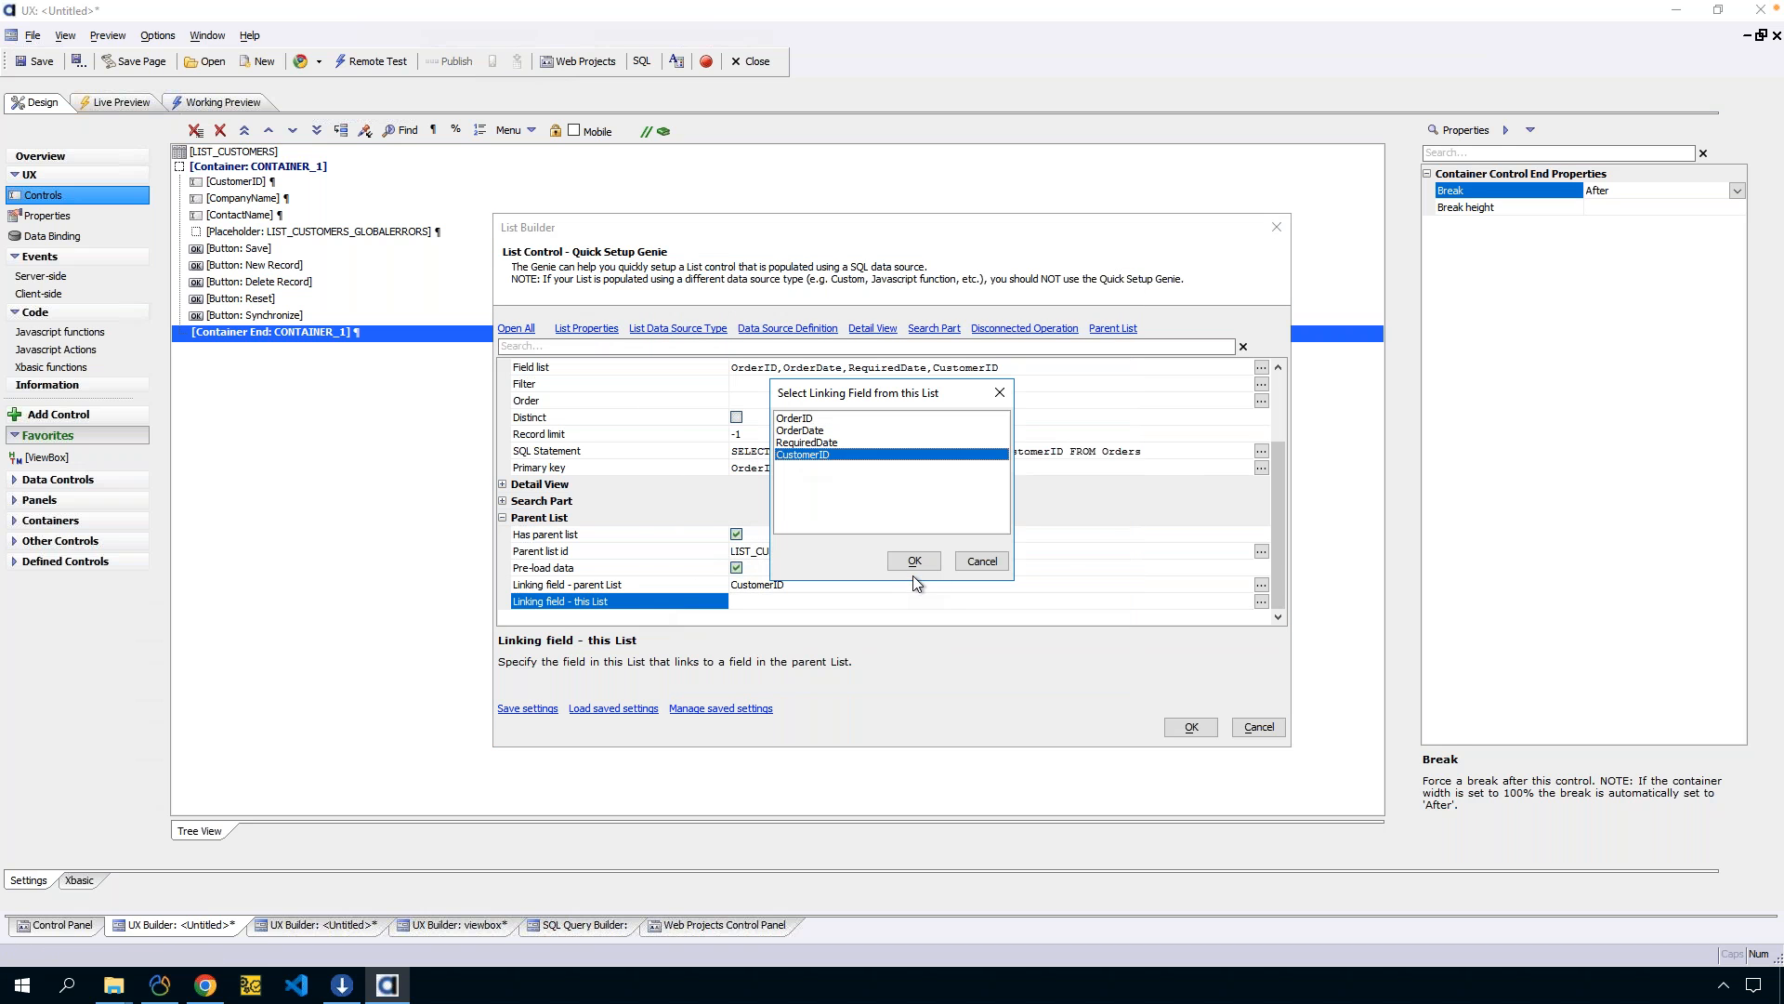
pyautogui.click(914, 562)
# Give the orders list a detail view with the default options and finish the Quick Setup Genie.
pyautogui.scroll(2, 666, 448)
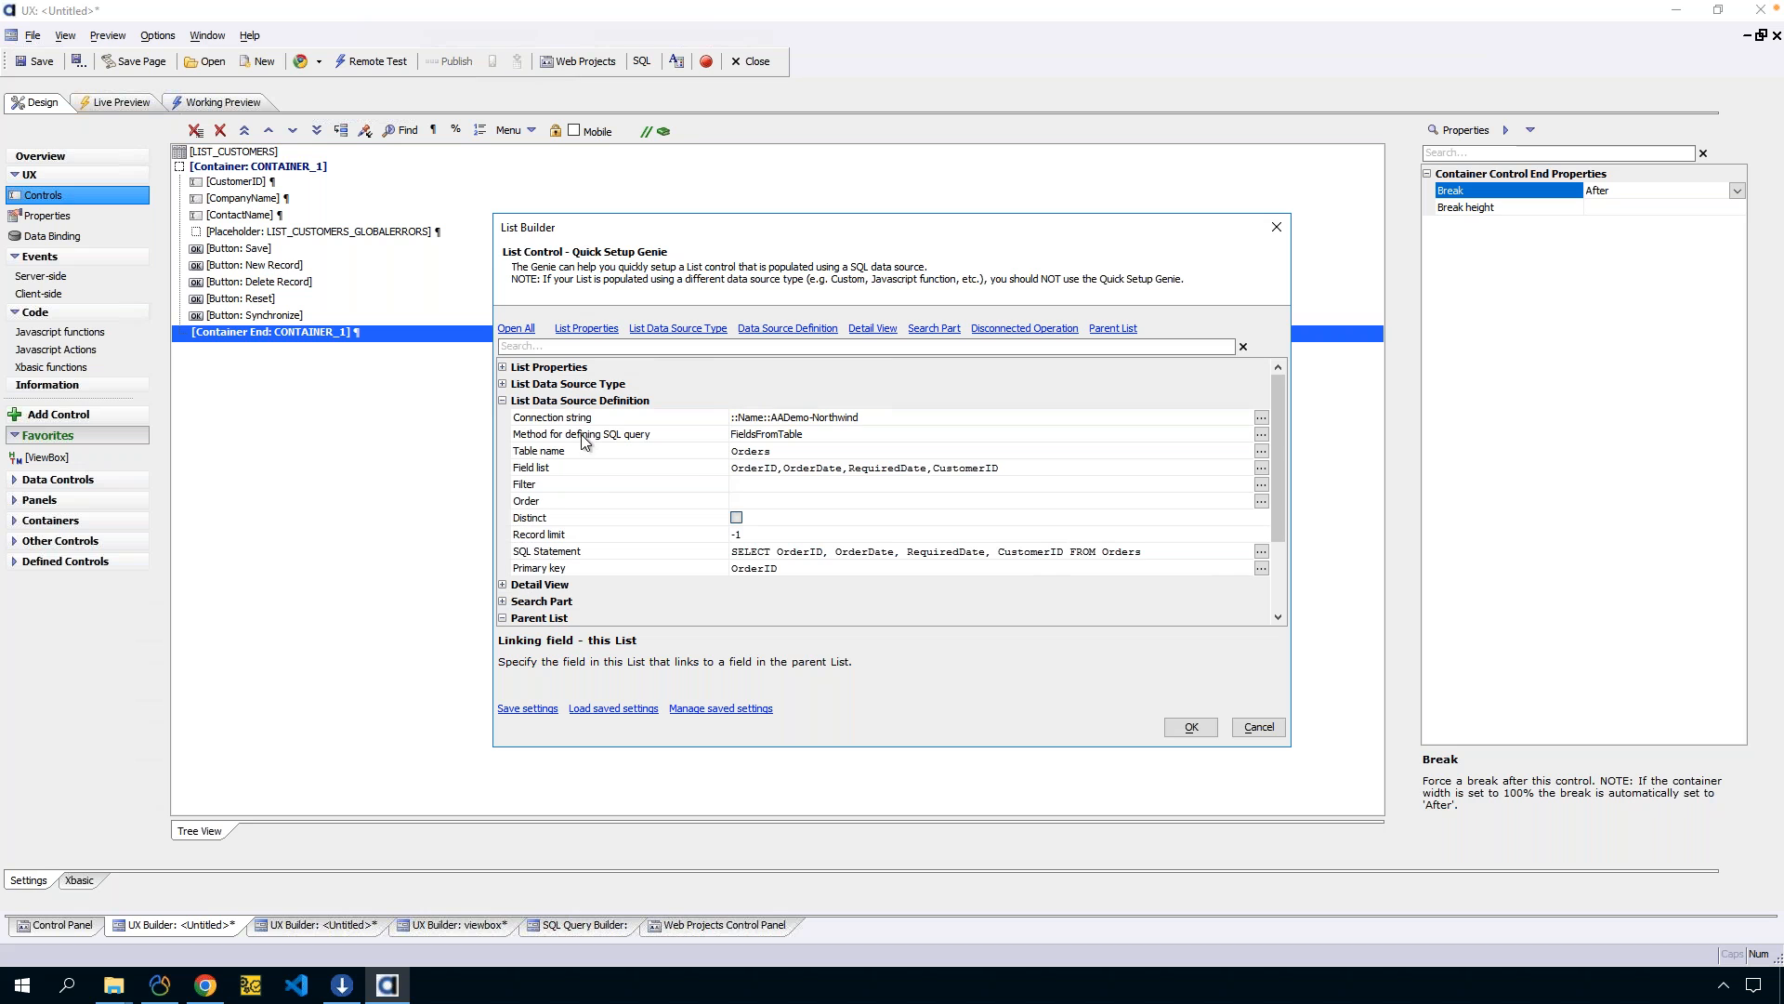
pyautogui.scroll(-2, 600, 502)
pyautogui.click(504, 484)
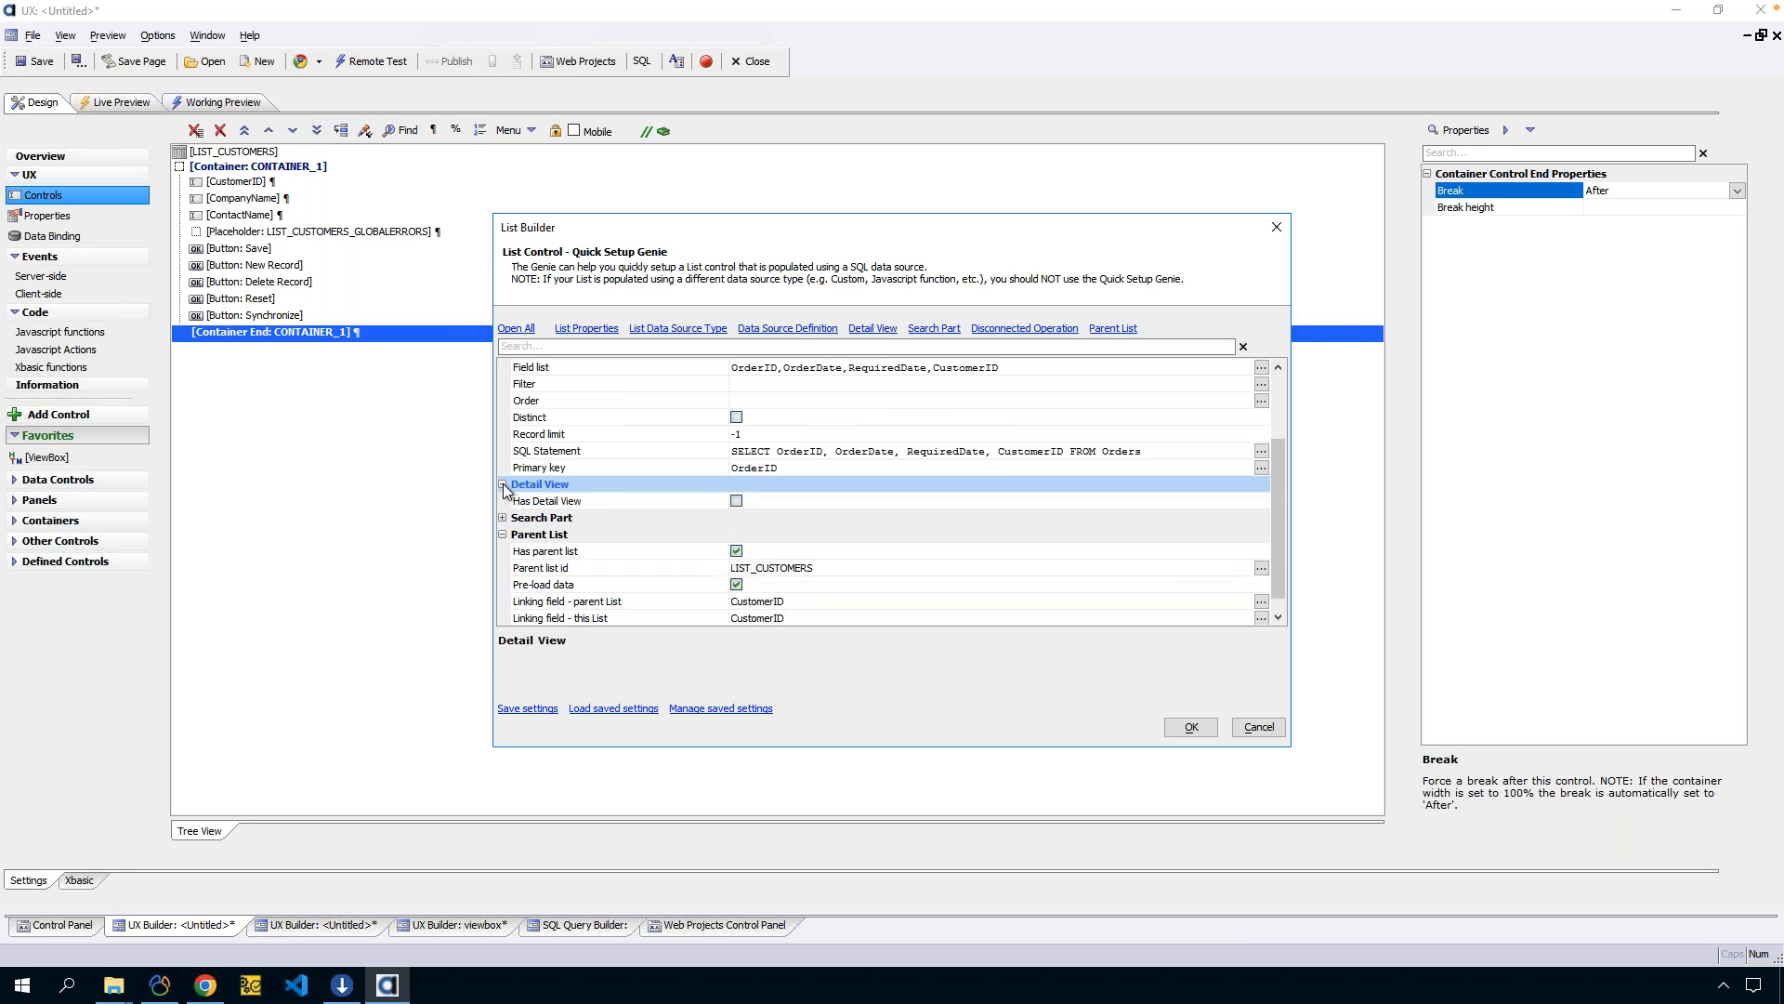
pyautogui.click(736, 501)
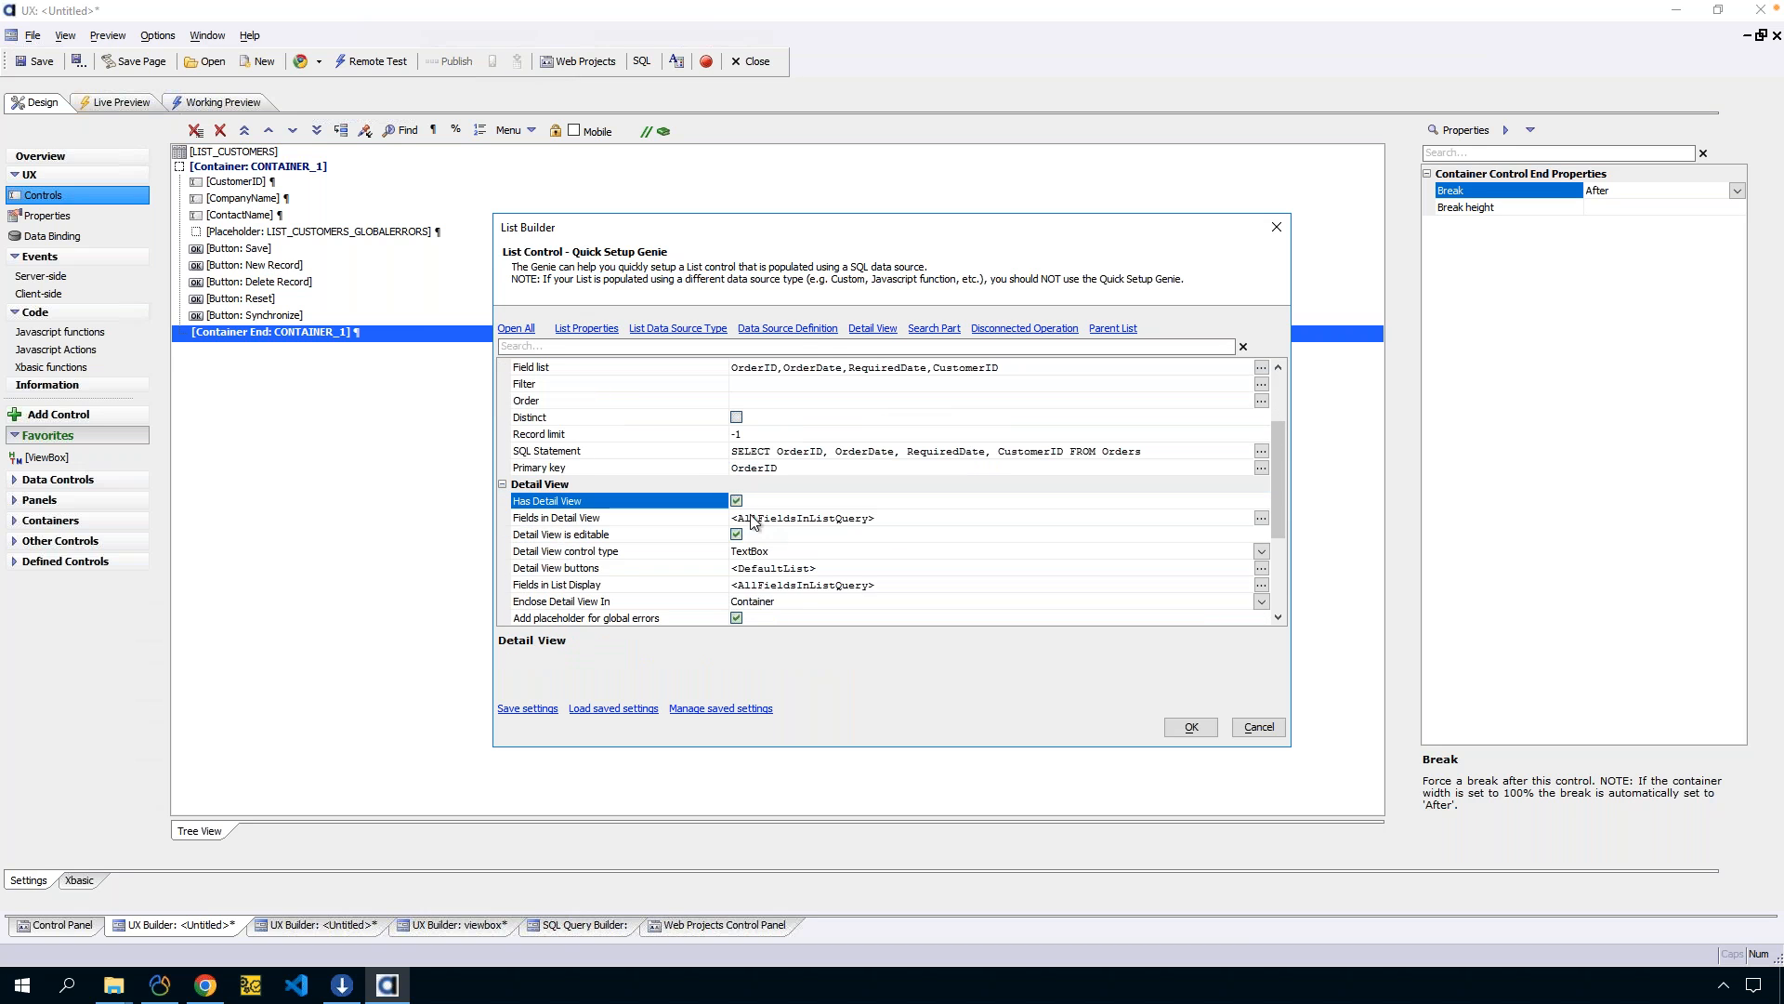
pyautogui.click(1190, 727)
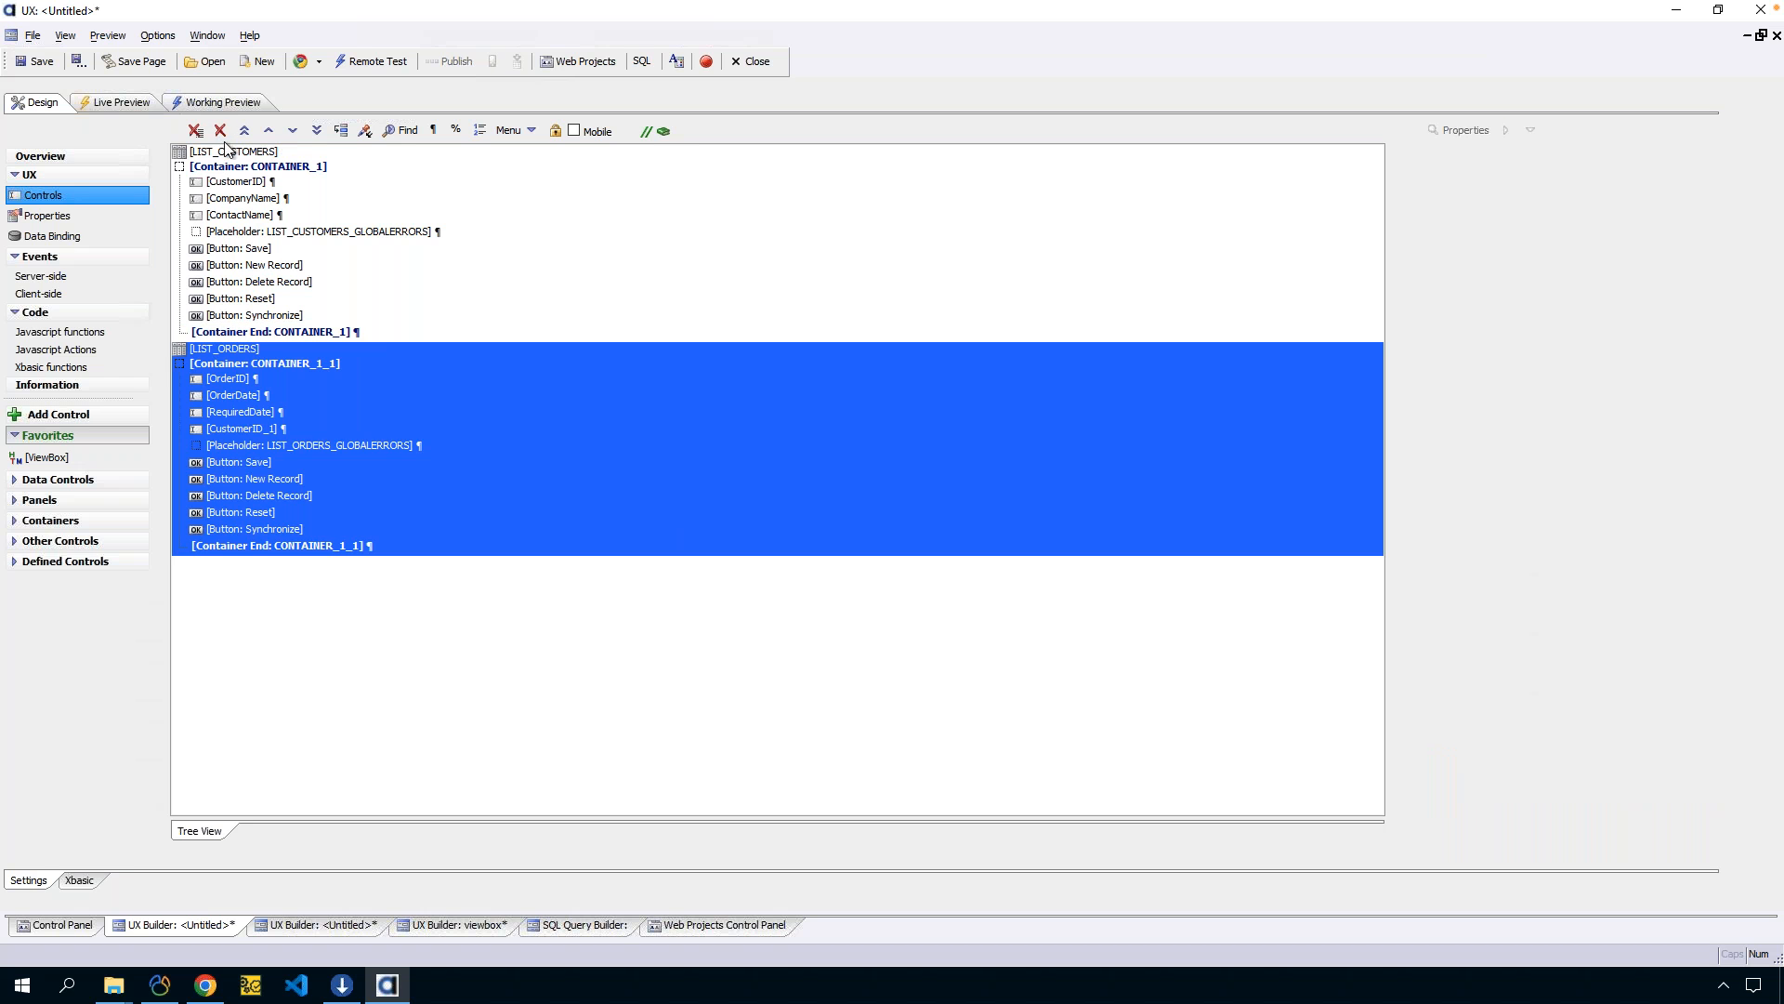
# Wrap the customers list and its detail container in a Panel Card.
pyautogui.moveTo(234, 153); pyautogui.dragTo(223, 339)
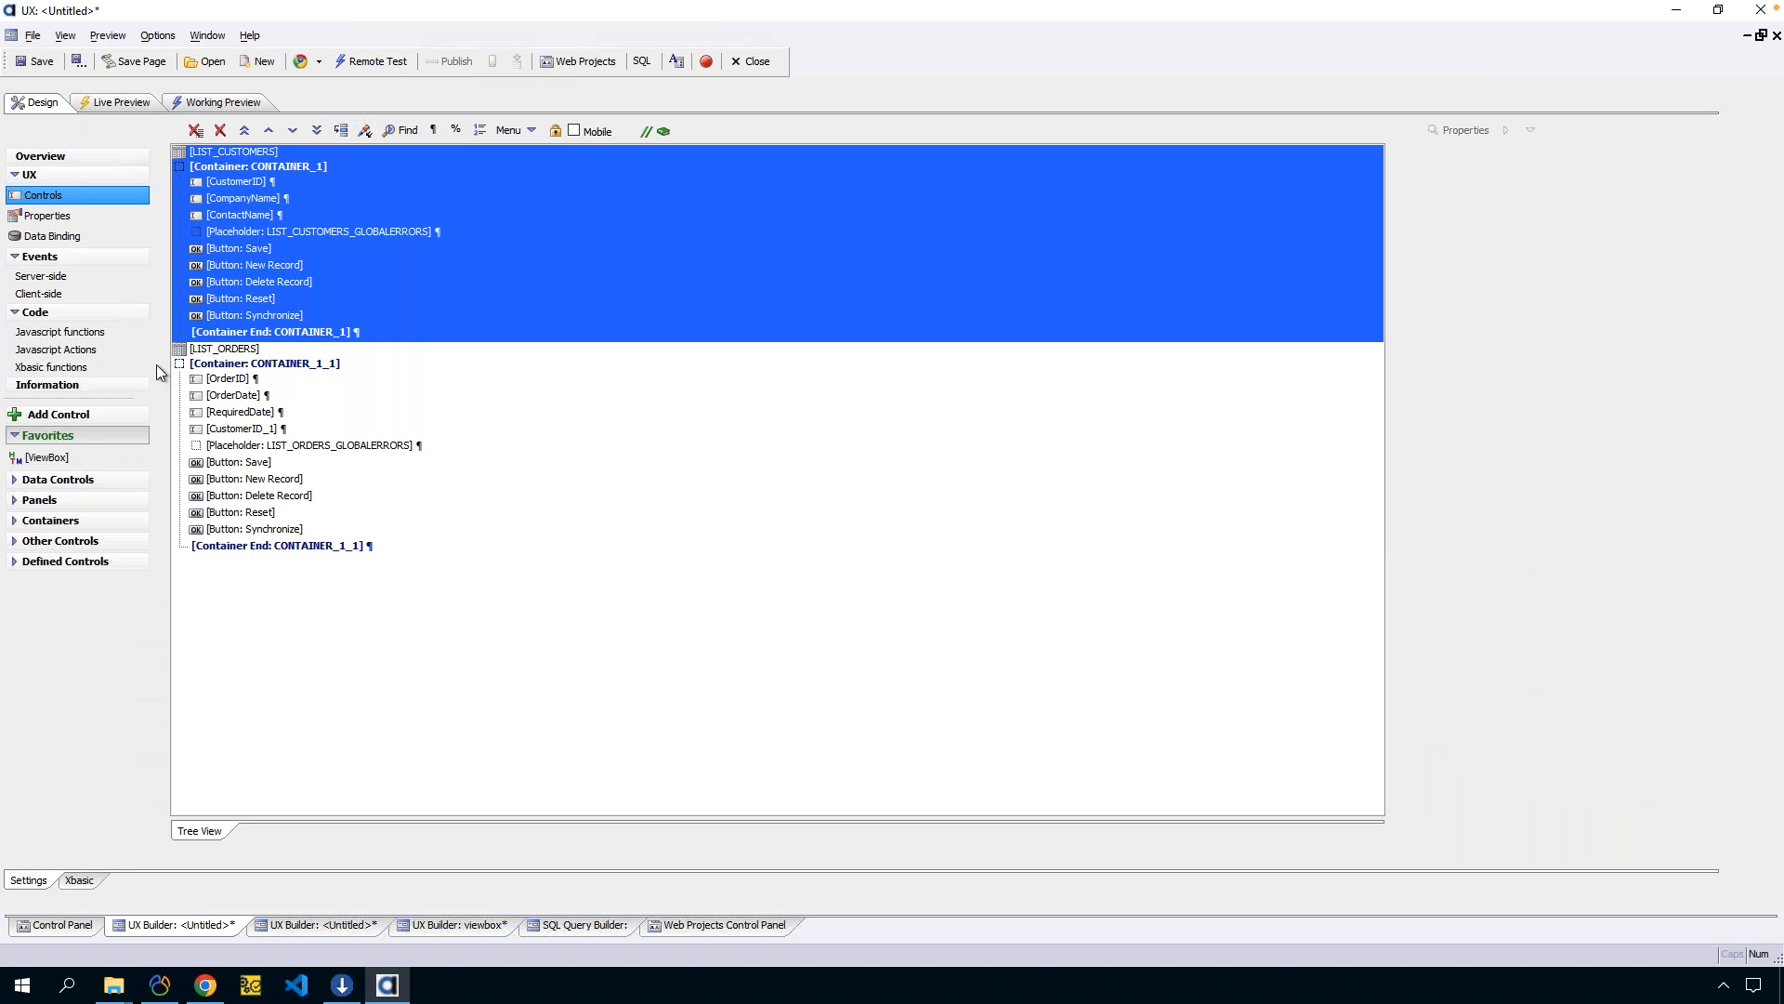
pyautogui.click(62, 502)
pyautogui.click(897, 522)
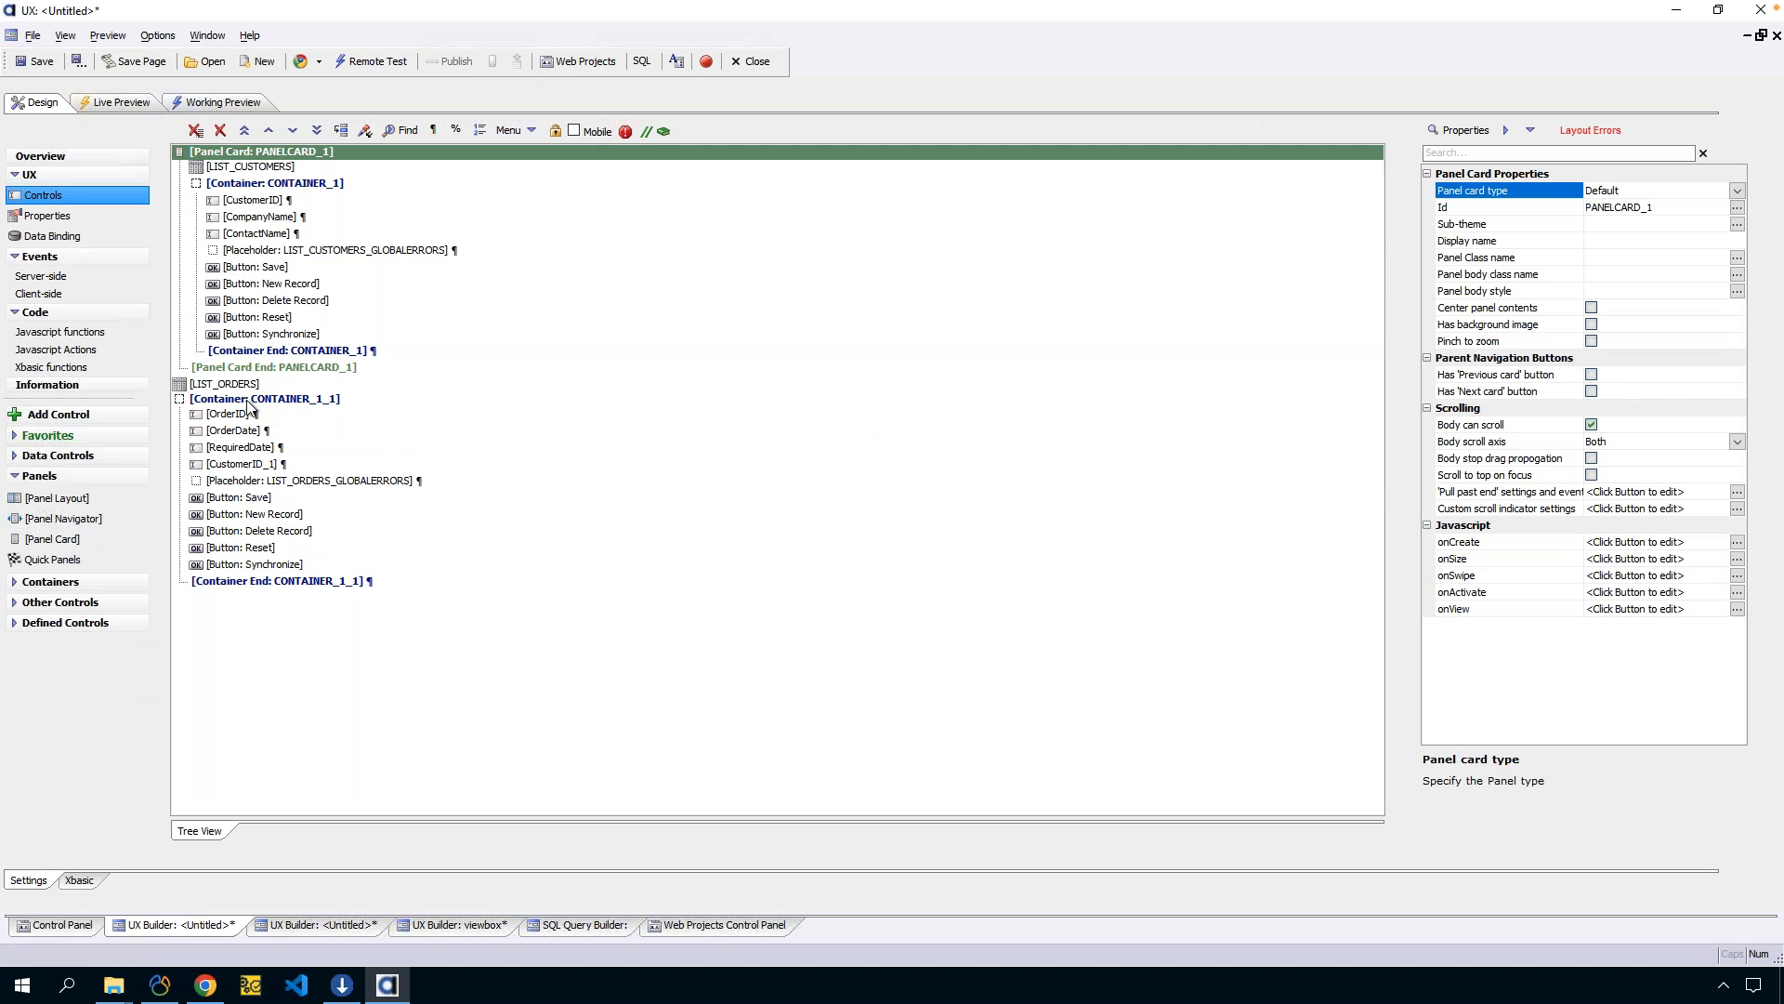
# Wrap the orders list and its detail container in a second Panel Card, and enclose both cards in a Panel Layout.
pyautogui.moveTo(250, 385); pyautogui.dragTo(254, 585)
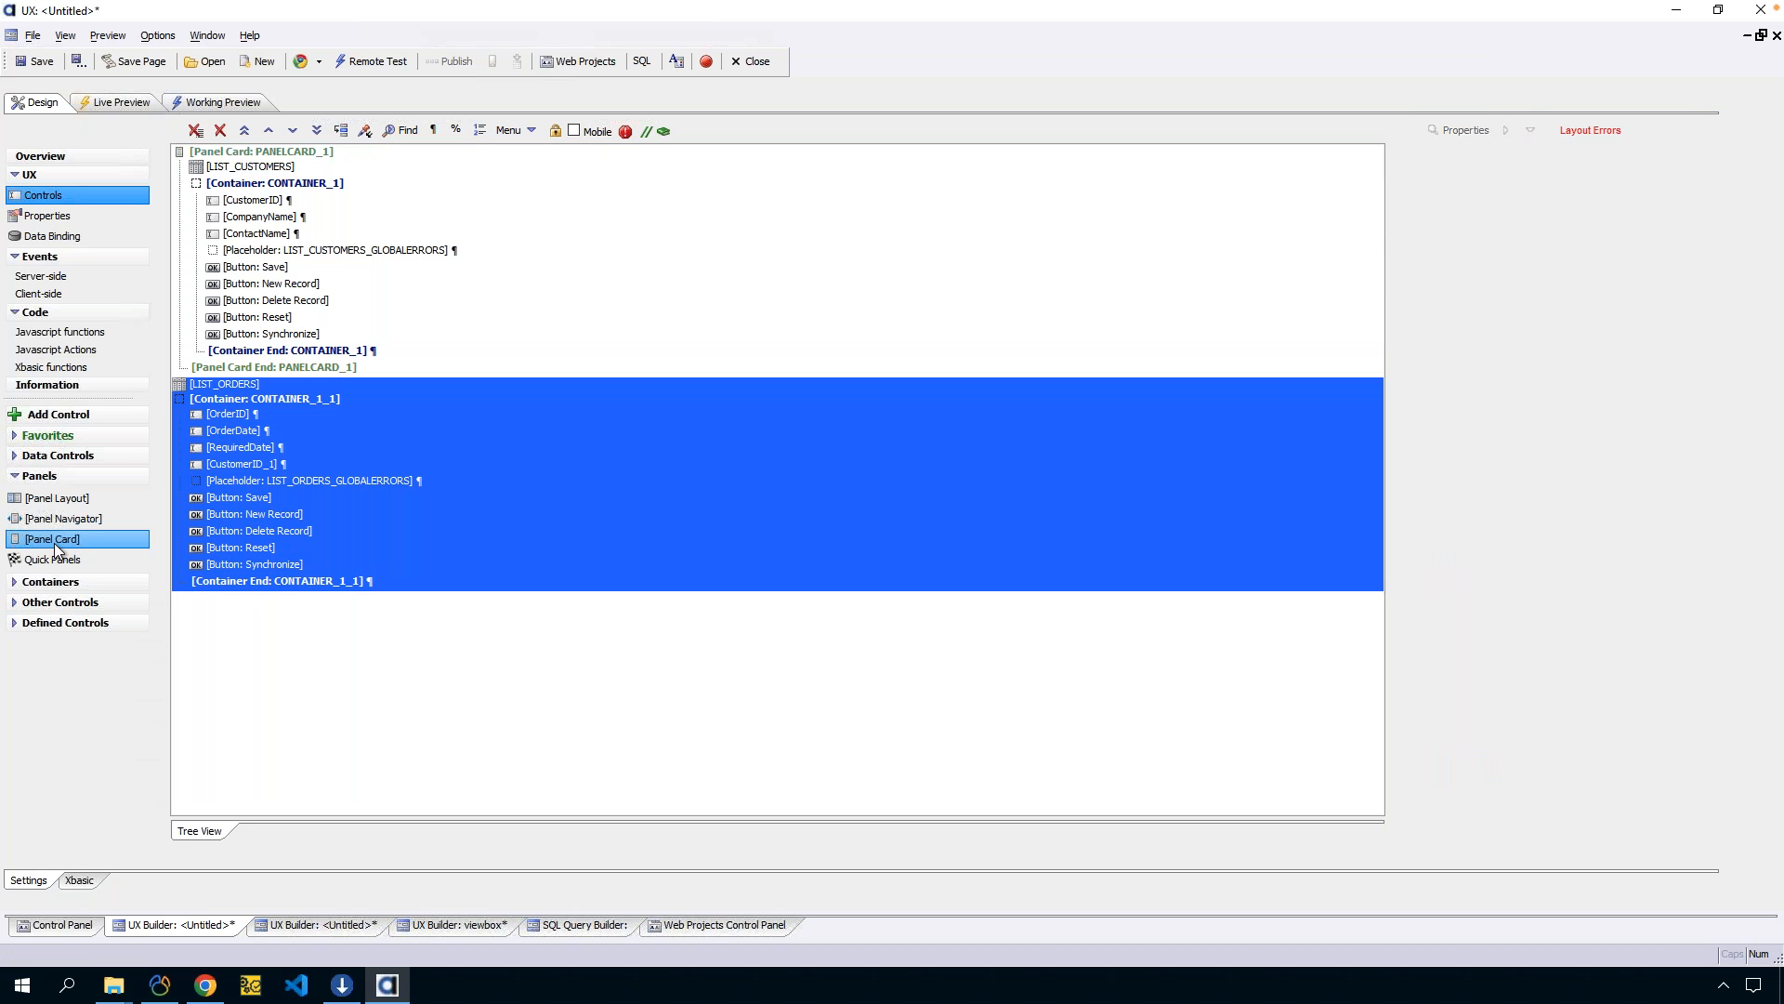
pyautogui.doubleClick(54, 540)
pyautogui.click(899, 525)
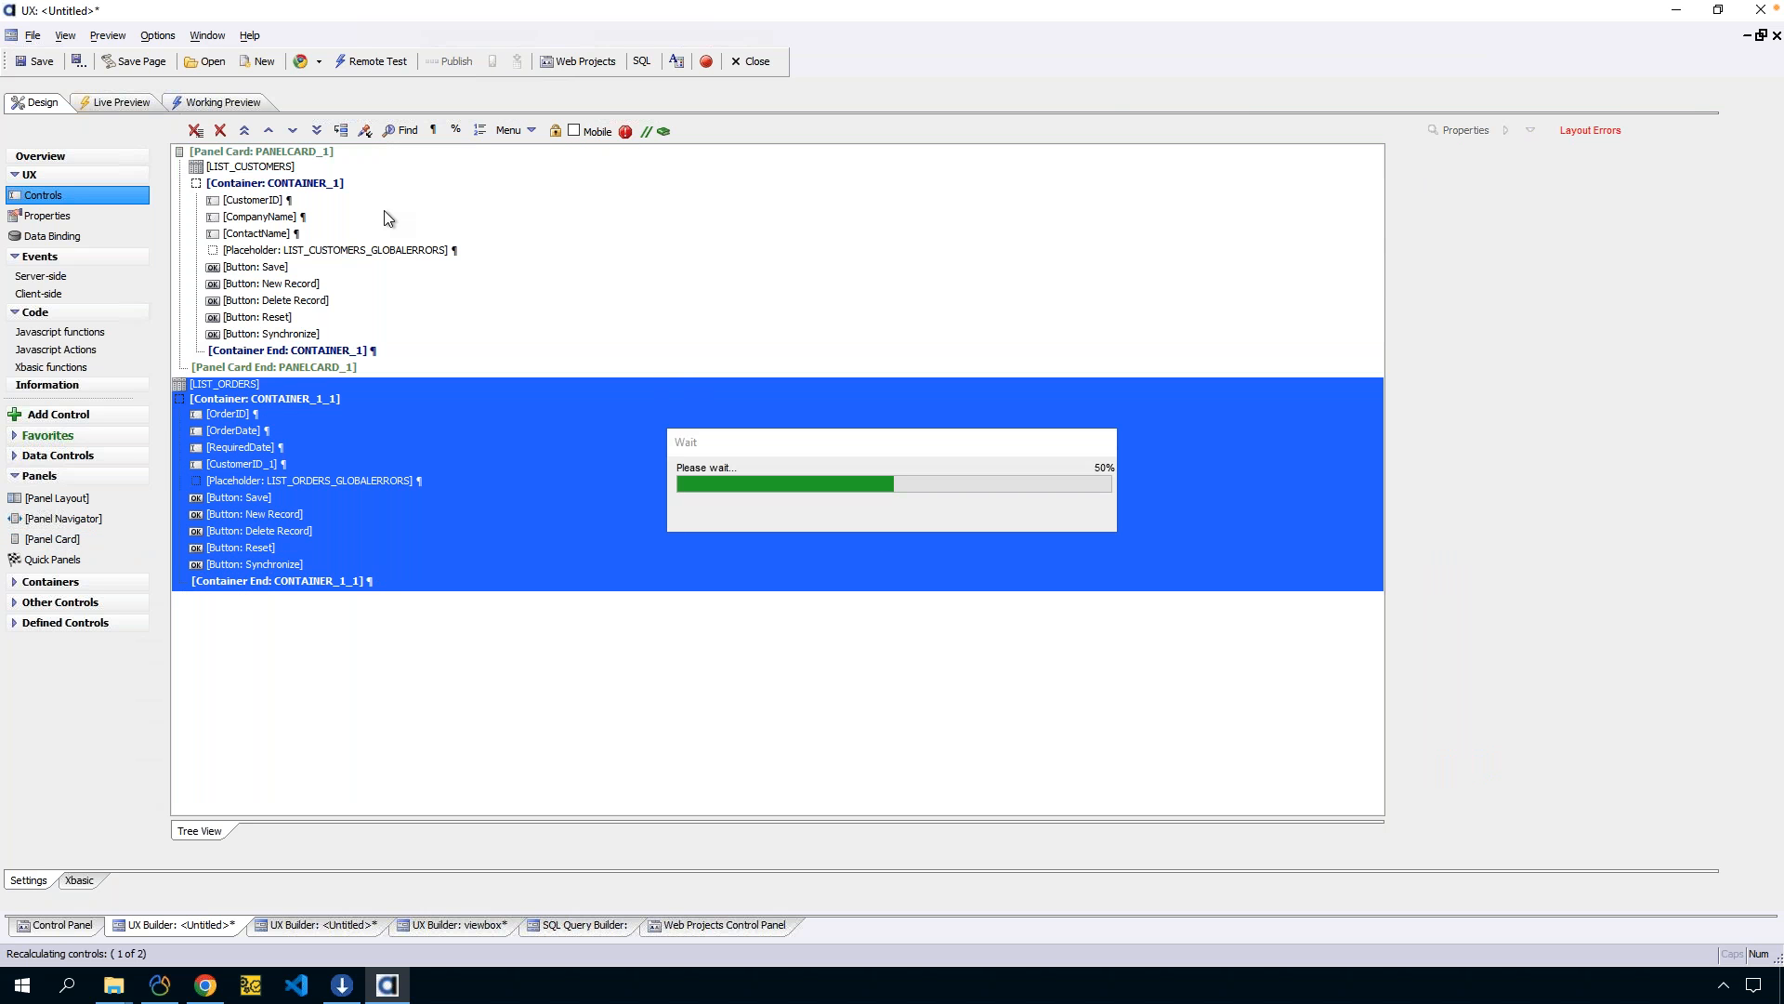
pyautogui.moveTo(293, 584); pyautogui.dragTo(286, 617)
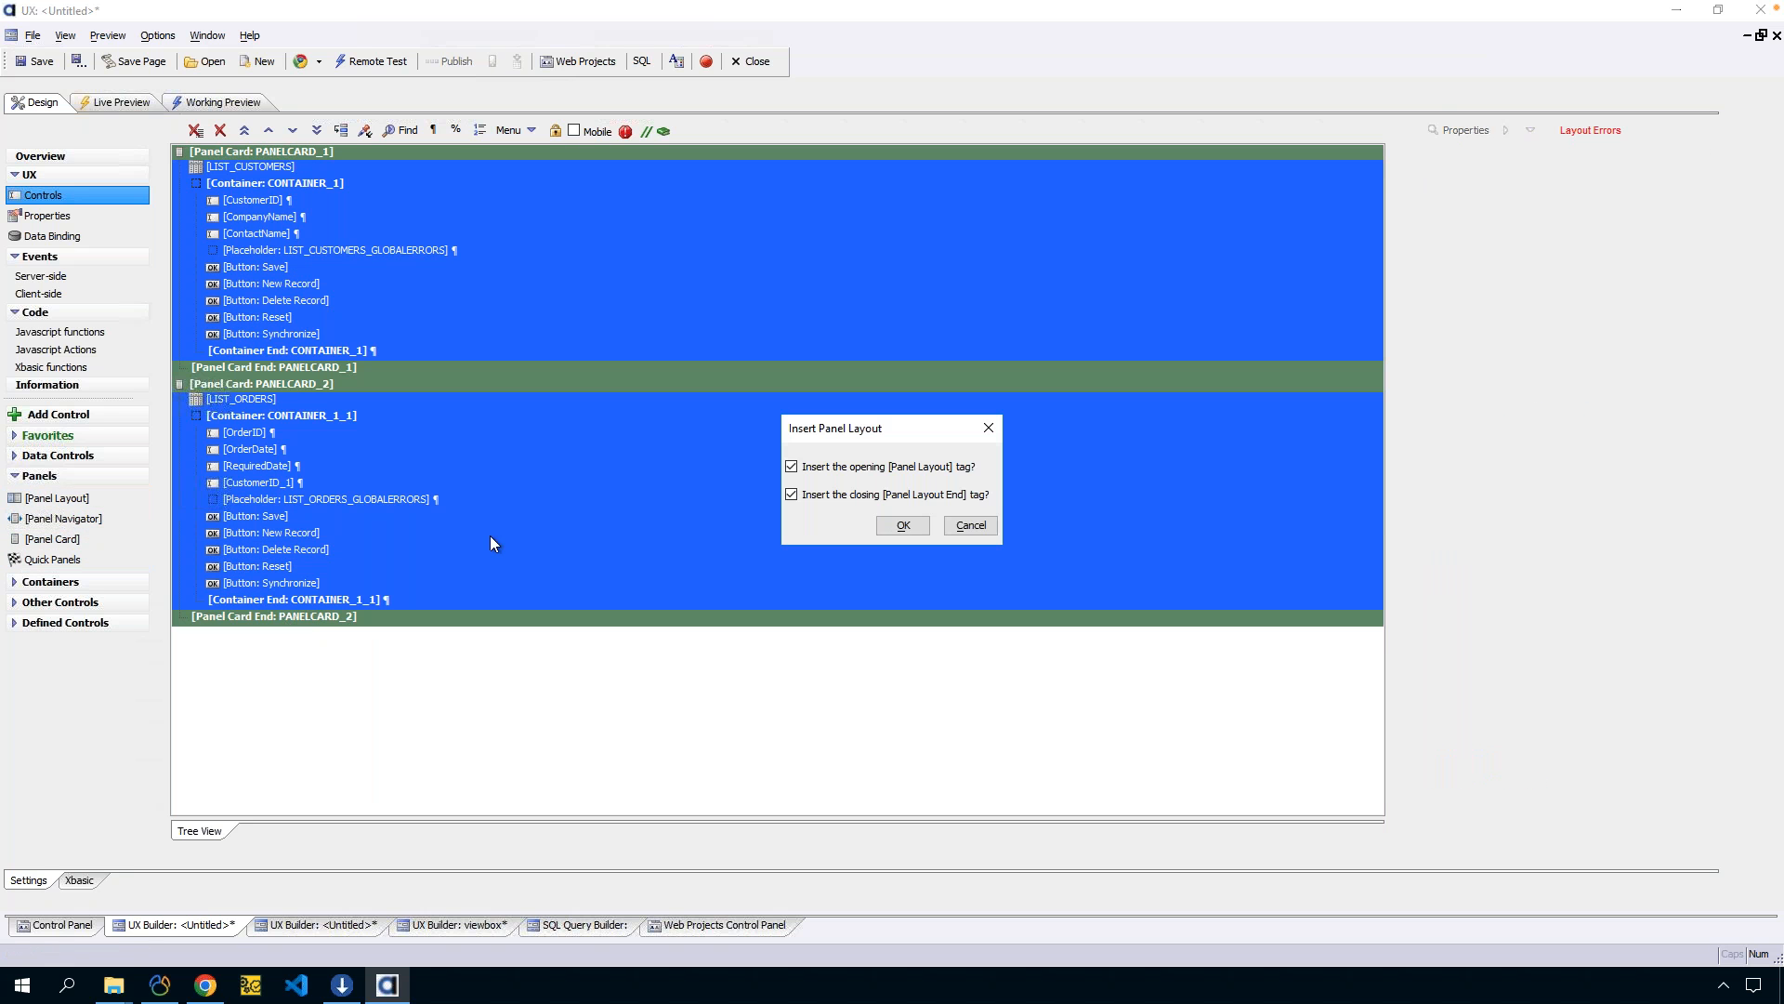
pyautogui.click(904, 523)
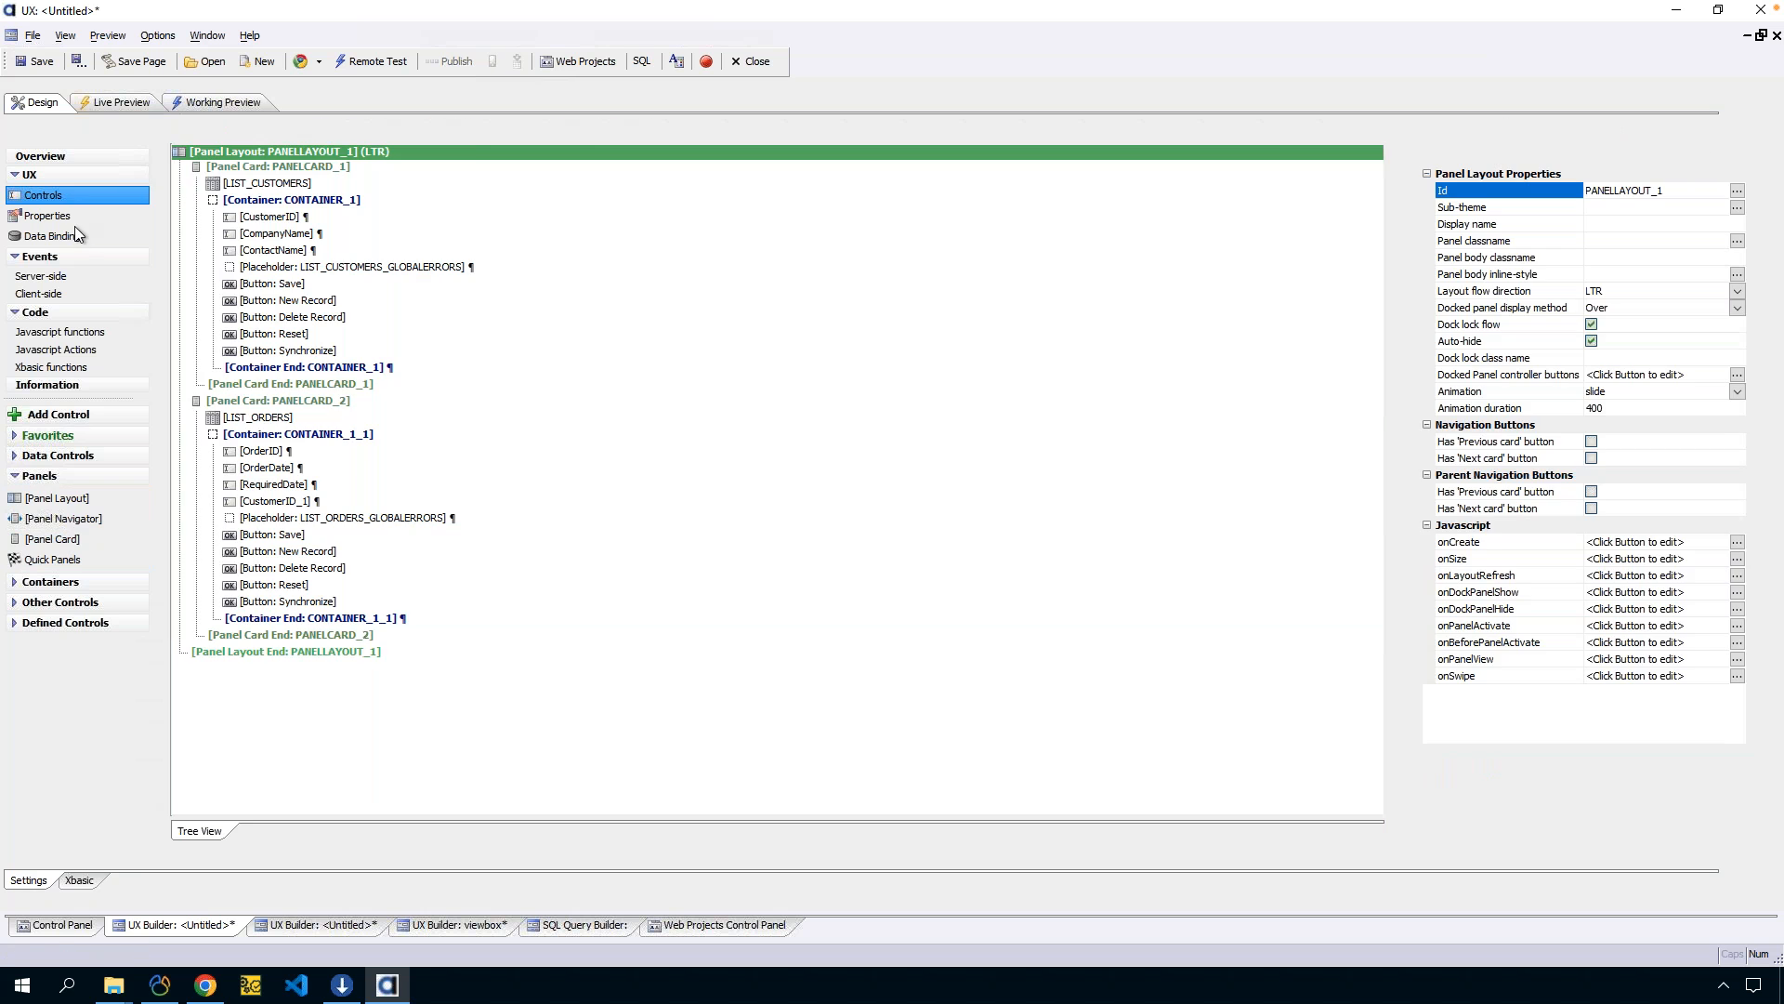
# Keep the Alpha-Blue2 style, enable its compact theme for the component, and return to the controls tree.
pyautogui.click(74, 223)
pyautogui.doubleClick(595, 263)
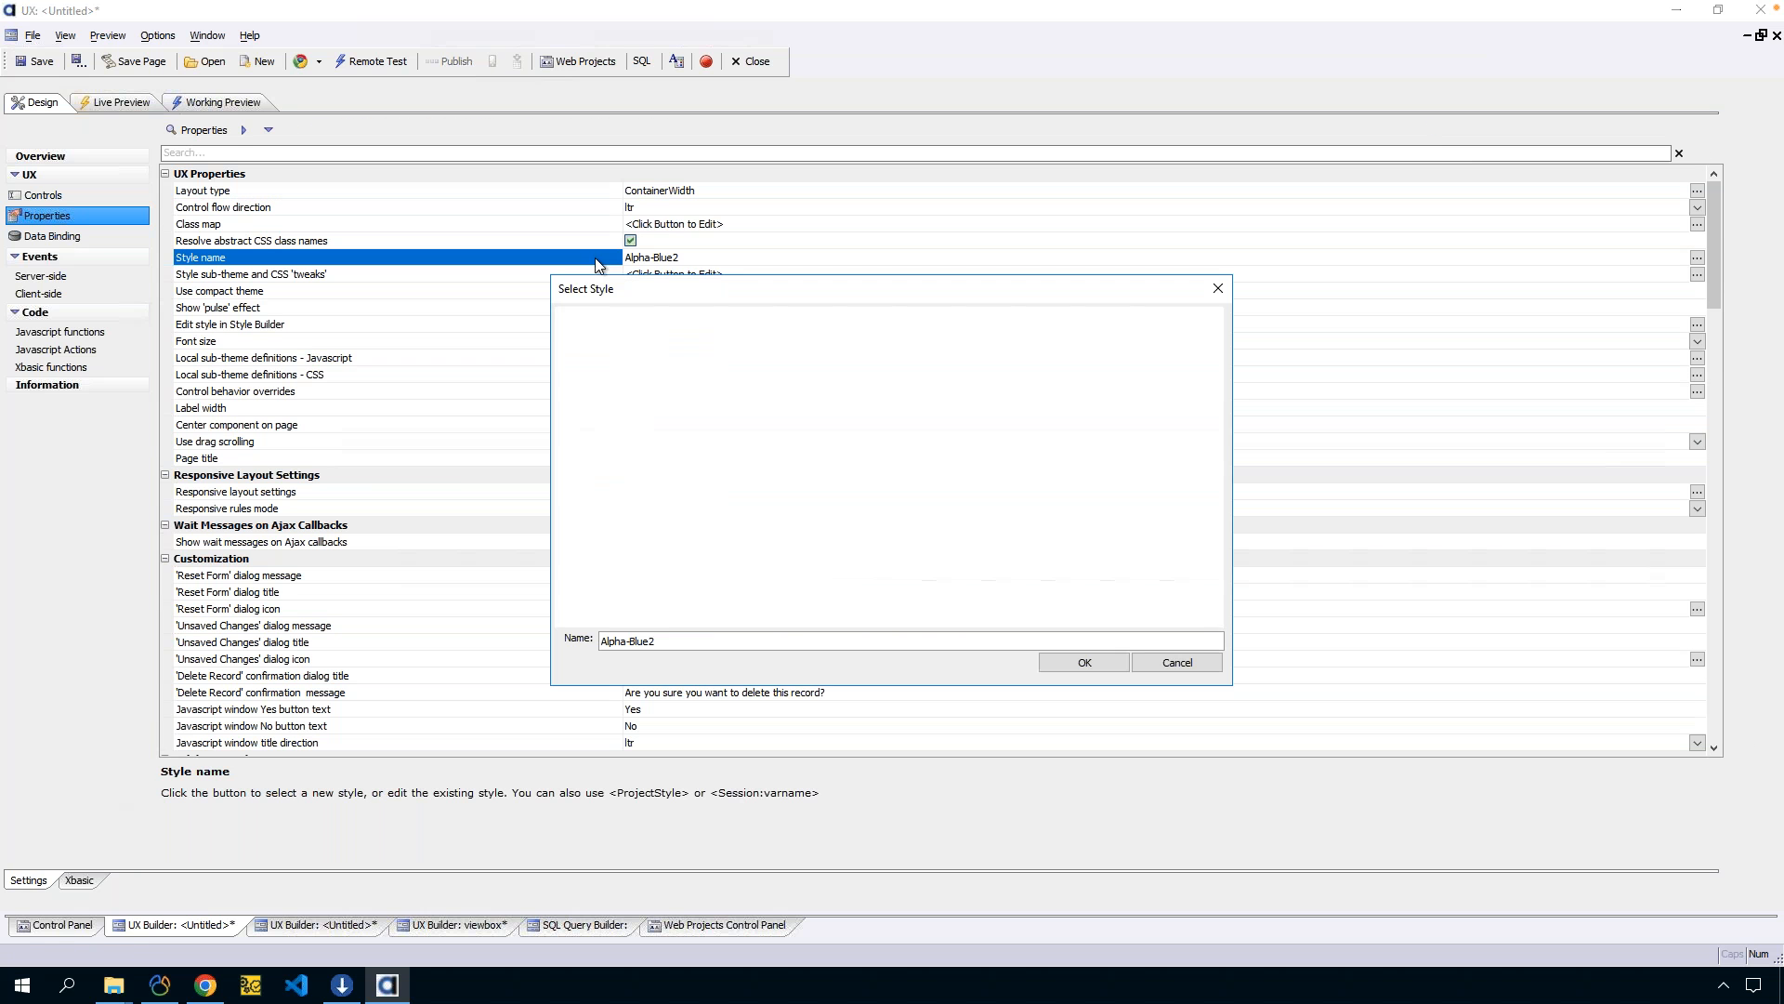
pyautogui.press('Return')
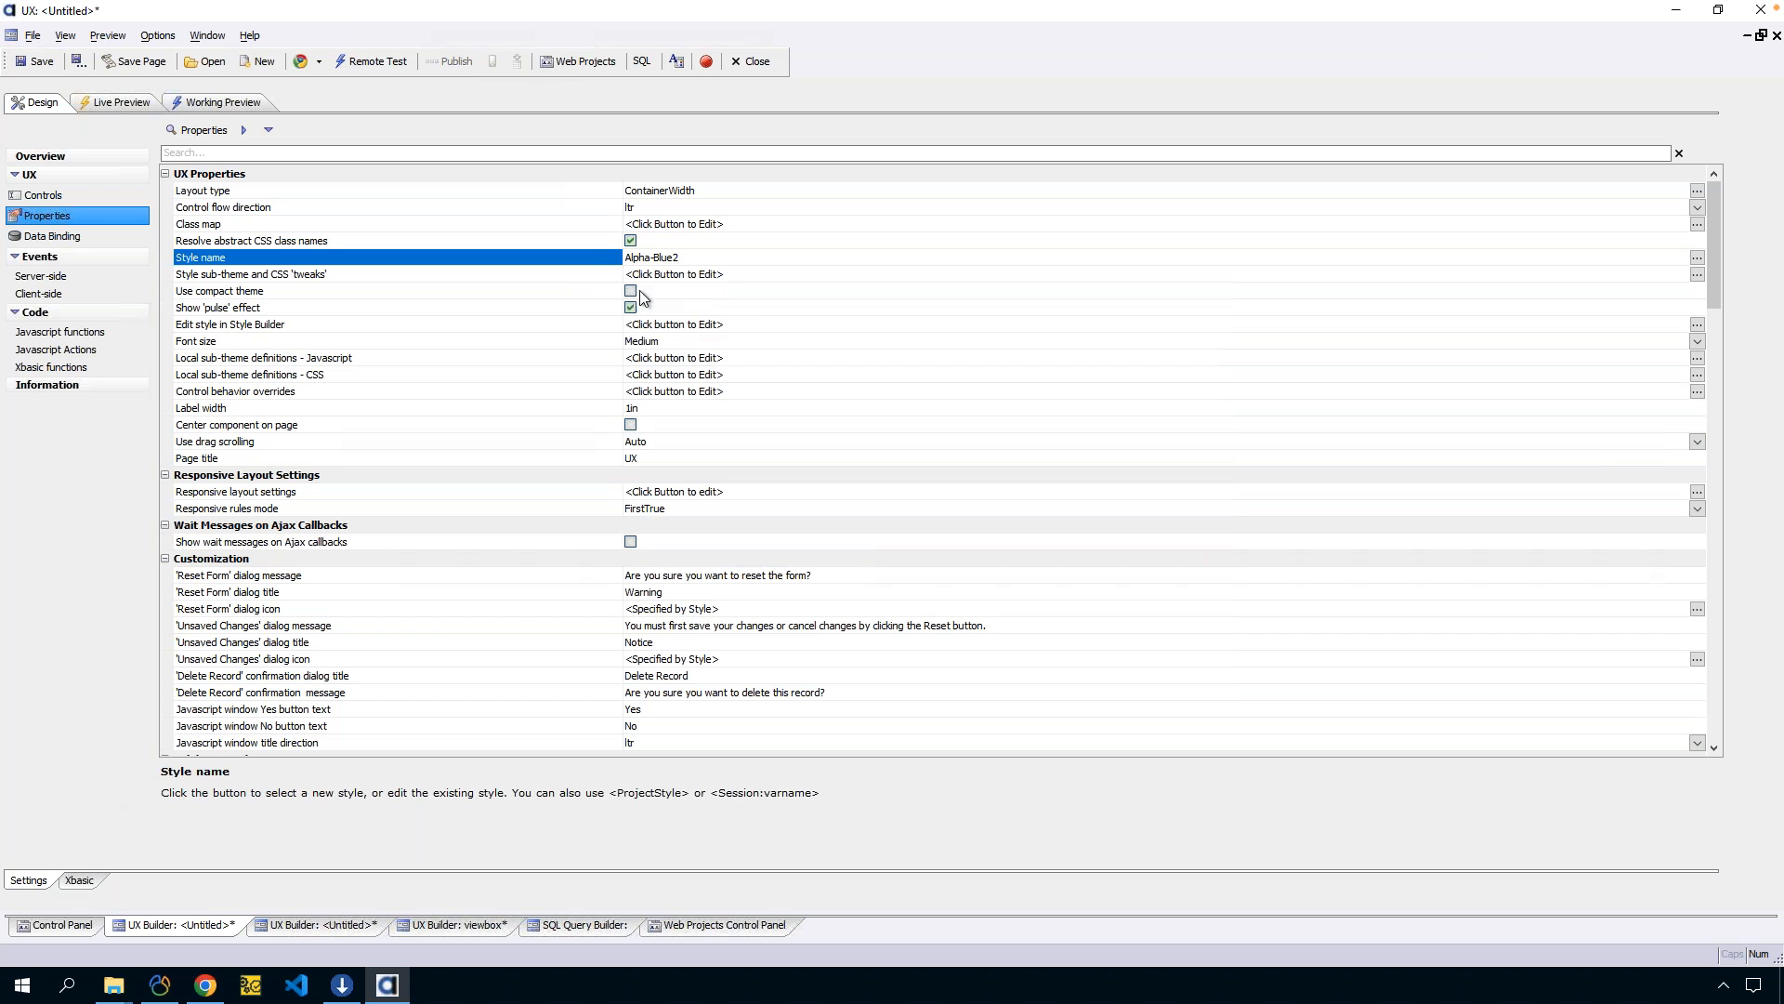
pyautogui.click(631, 290)
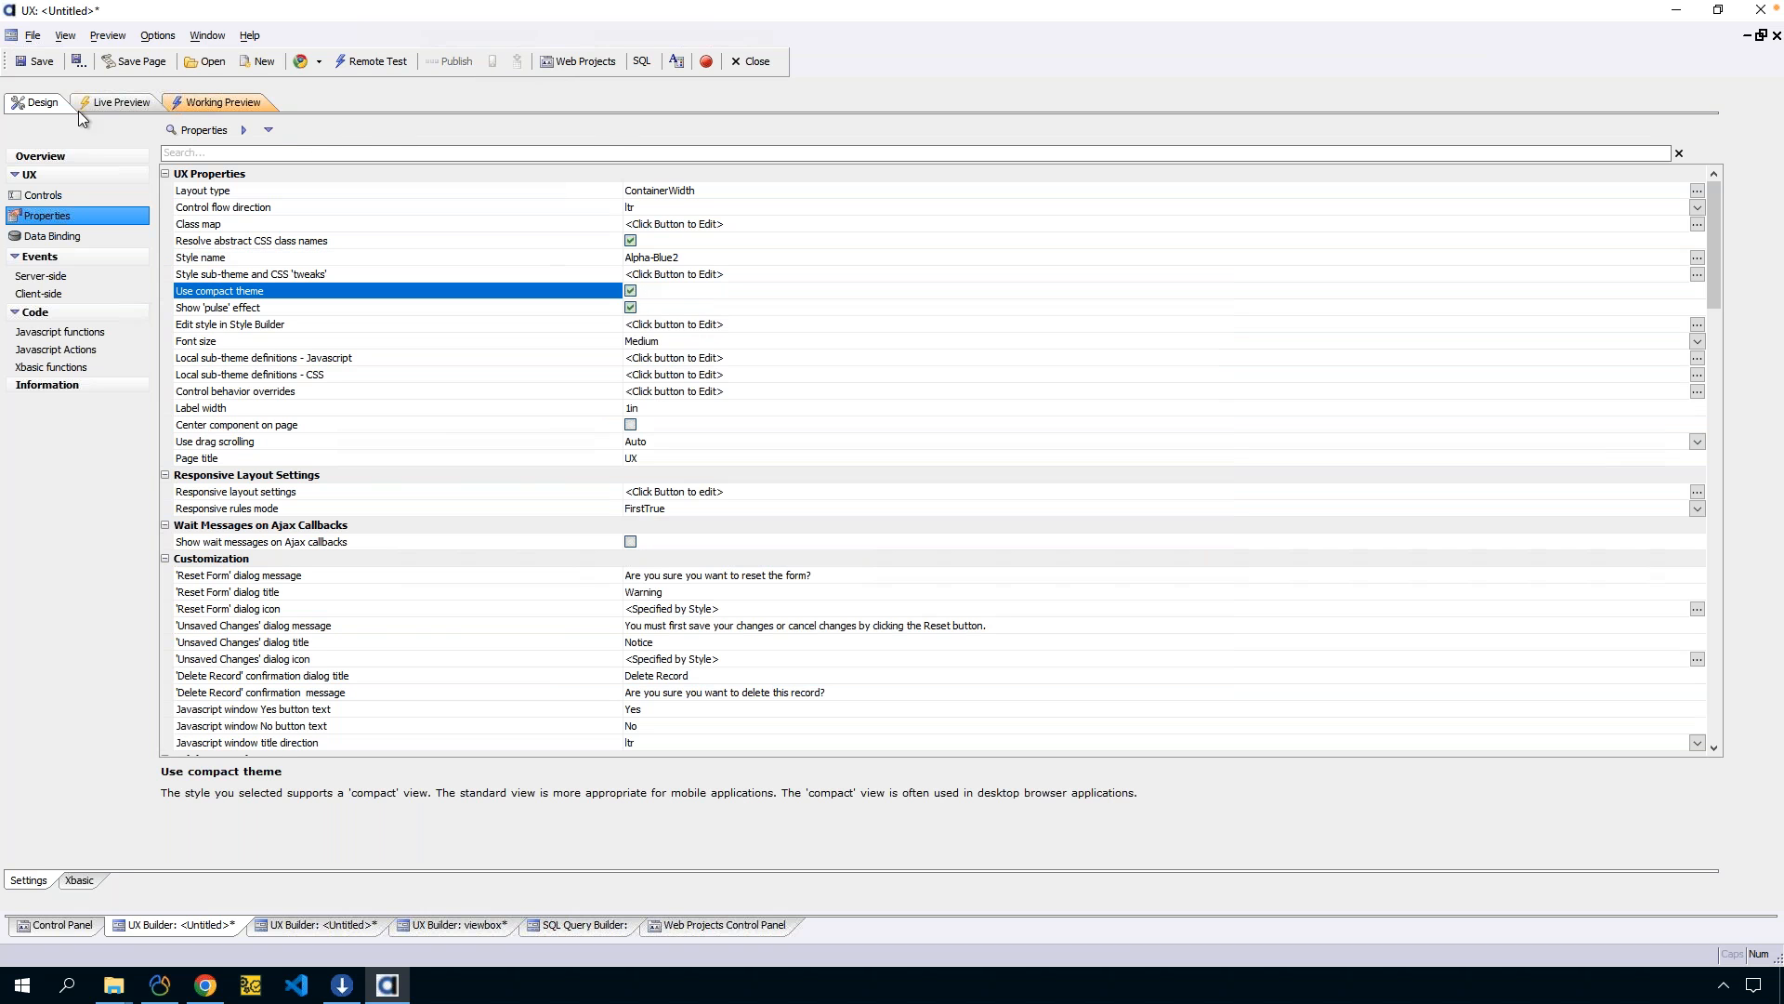
pyautogui.click(52, 196)
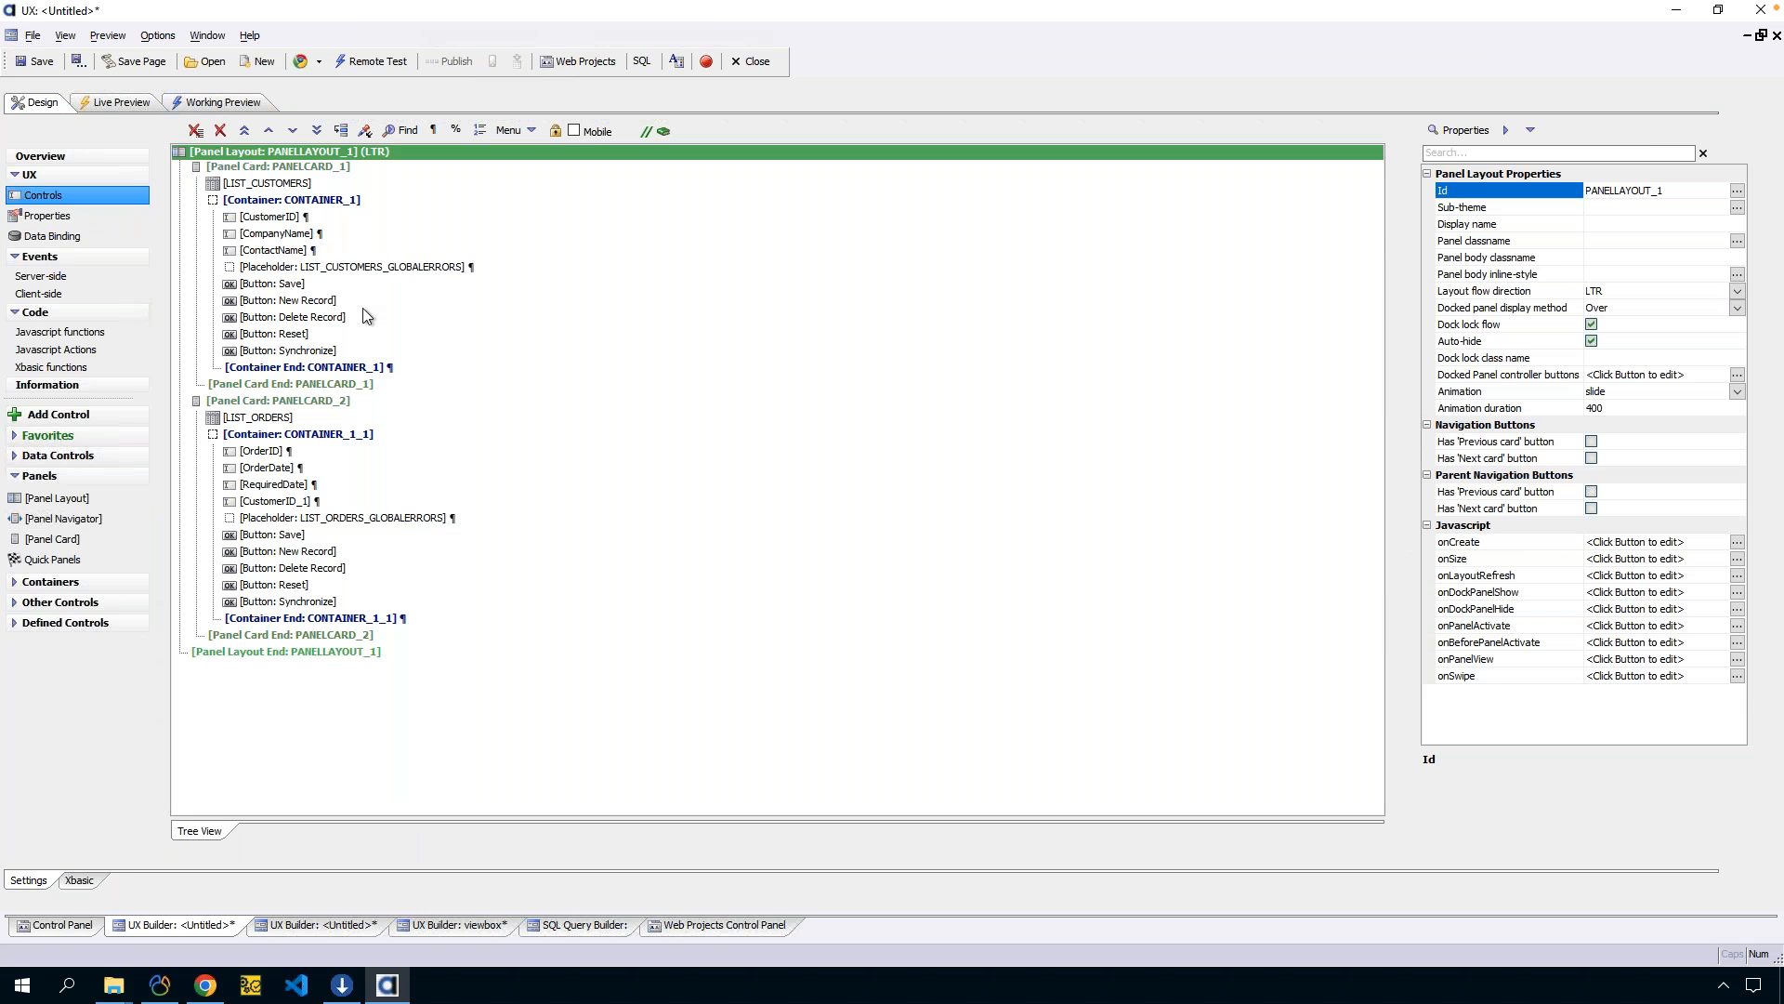
# Run the component in Working Preview and select several customers, ending with Berglunds snabbköp and one of its orders, to check the linked lists.
pyautogui.click(207, 103)
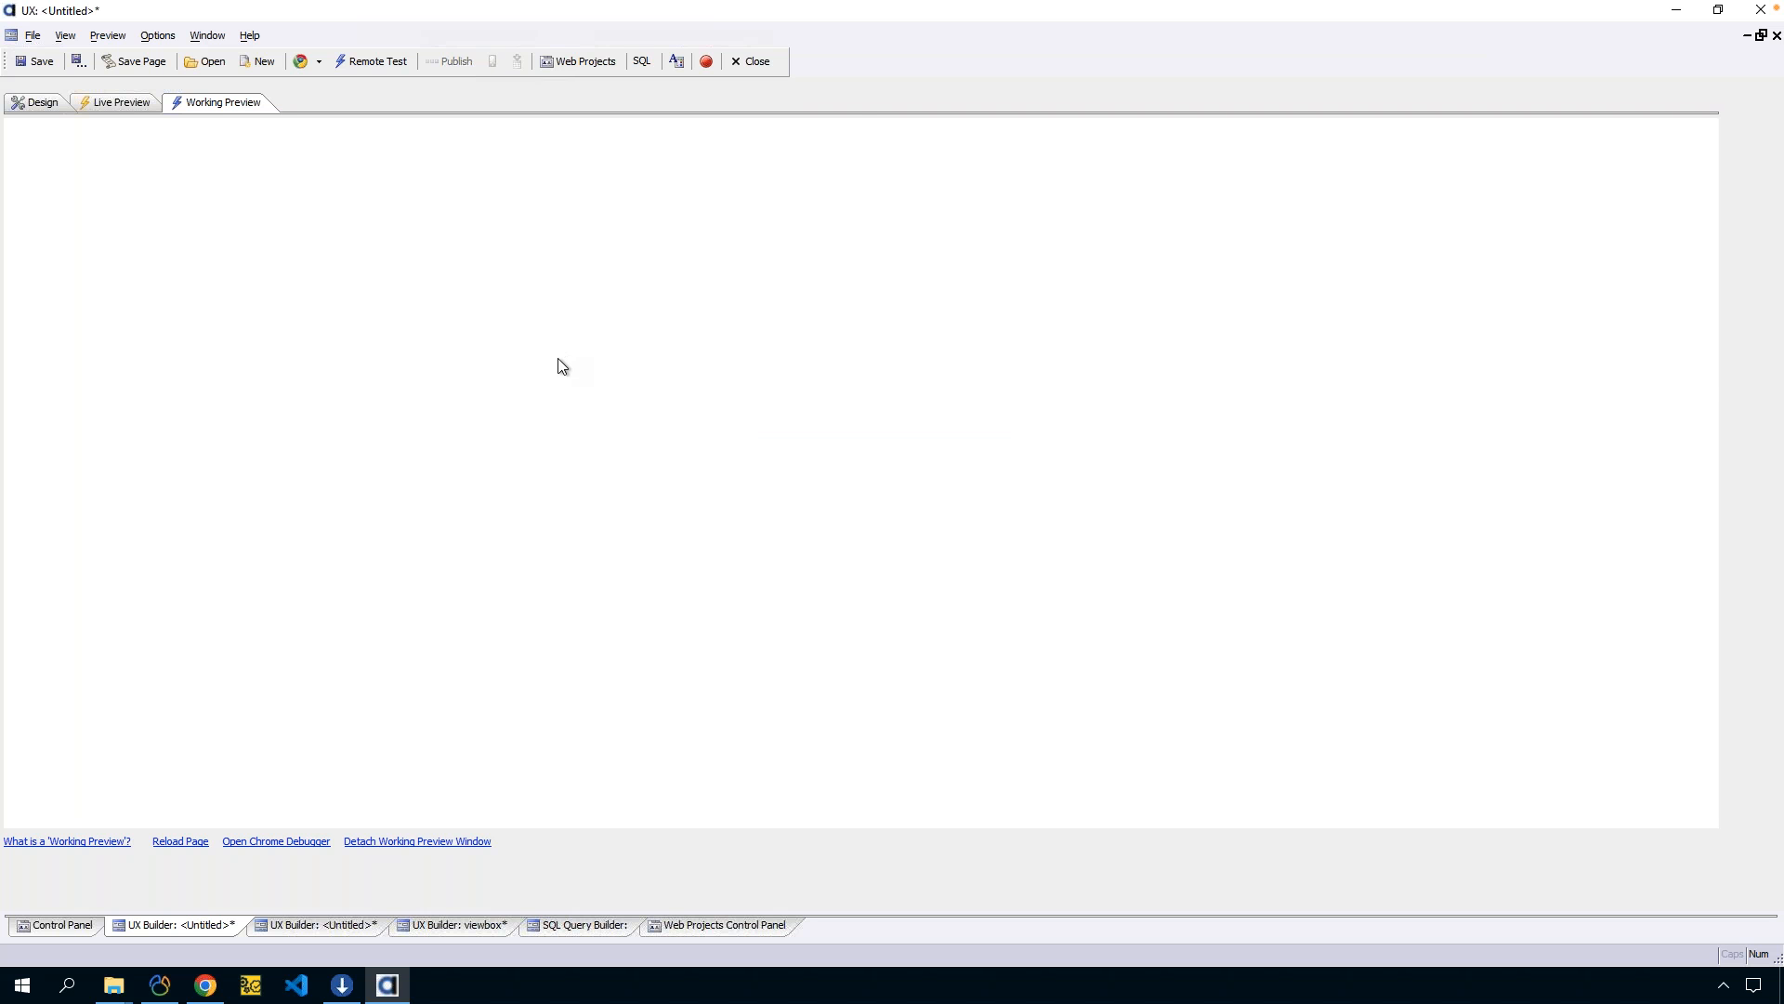
pyautogui.click(353, 245)
pyautogui.click(404, 312)
pyautogui.click(240, 160)
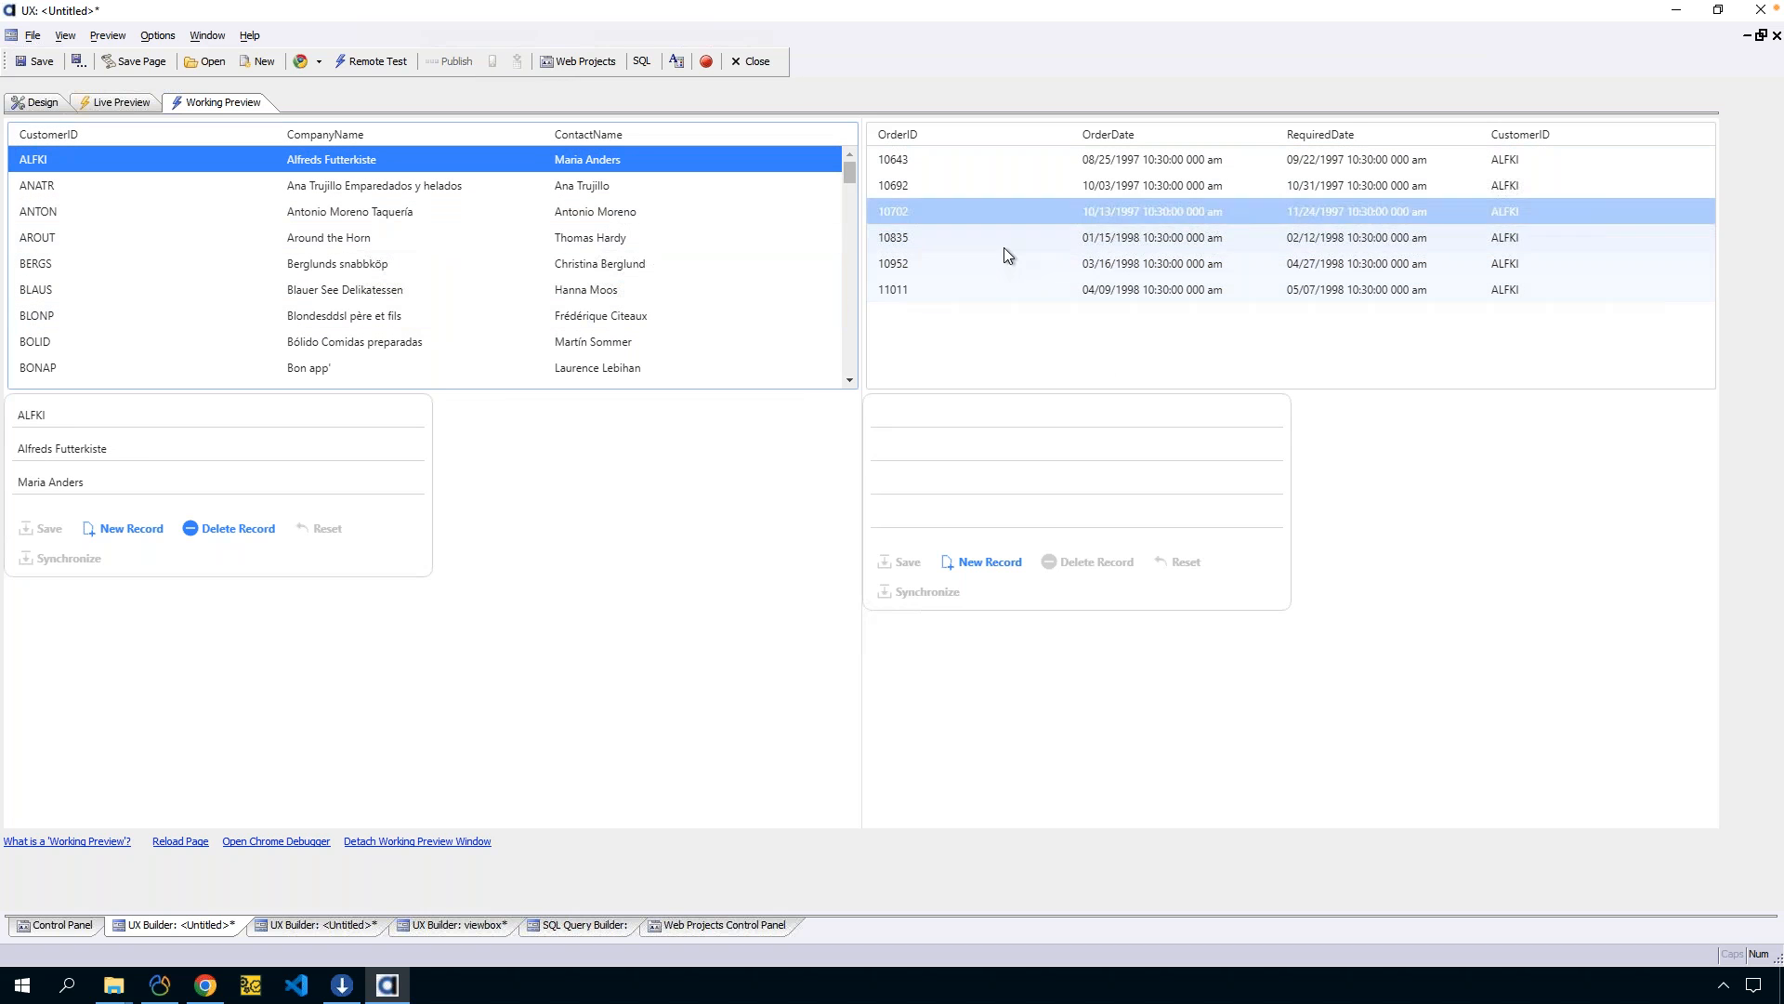
pyautogui.click(780, 238)
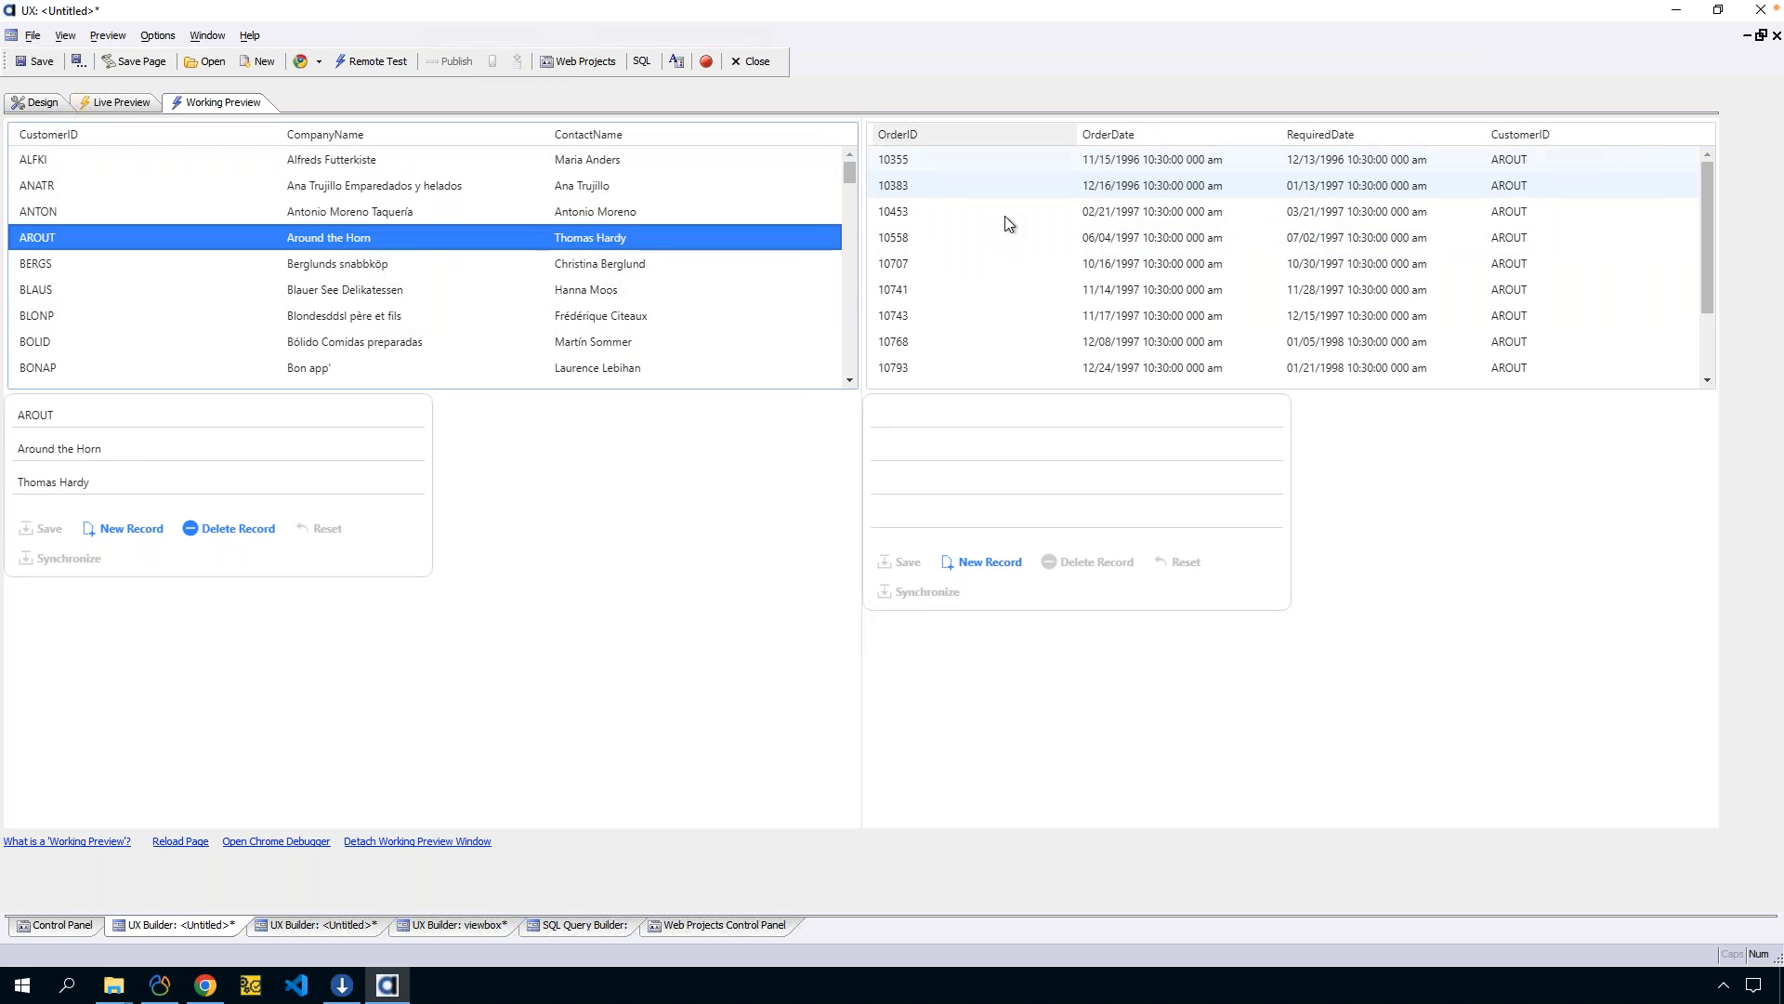
pyautogui.click(592, 186)
pyautogui.click(638, 268)
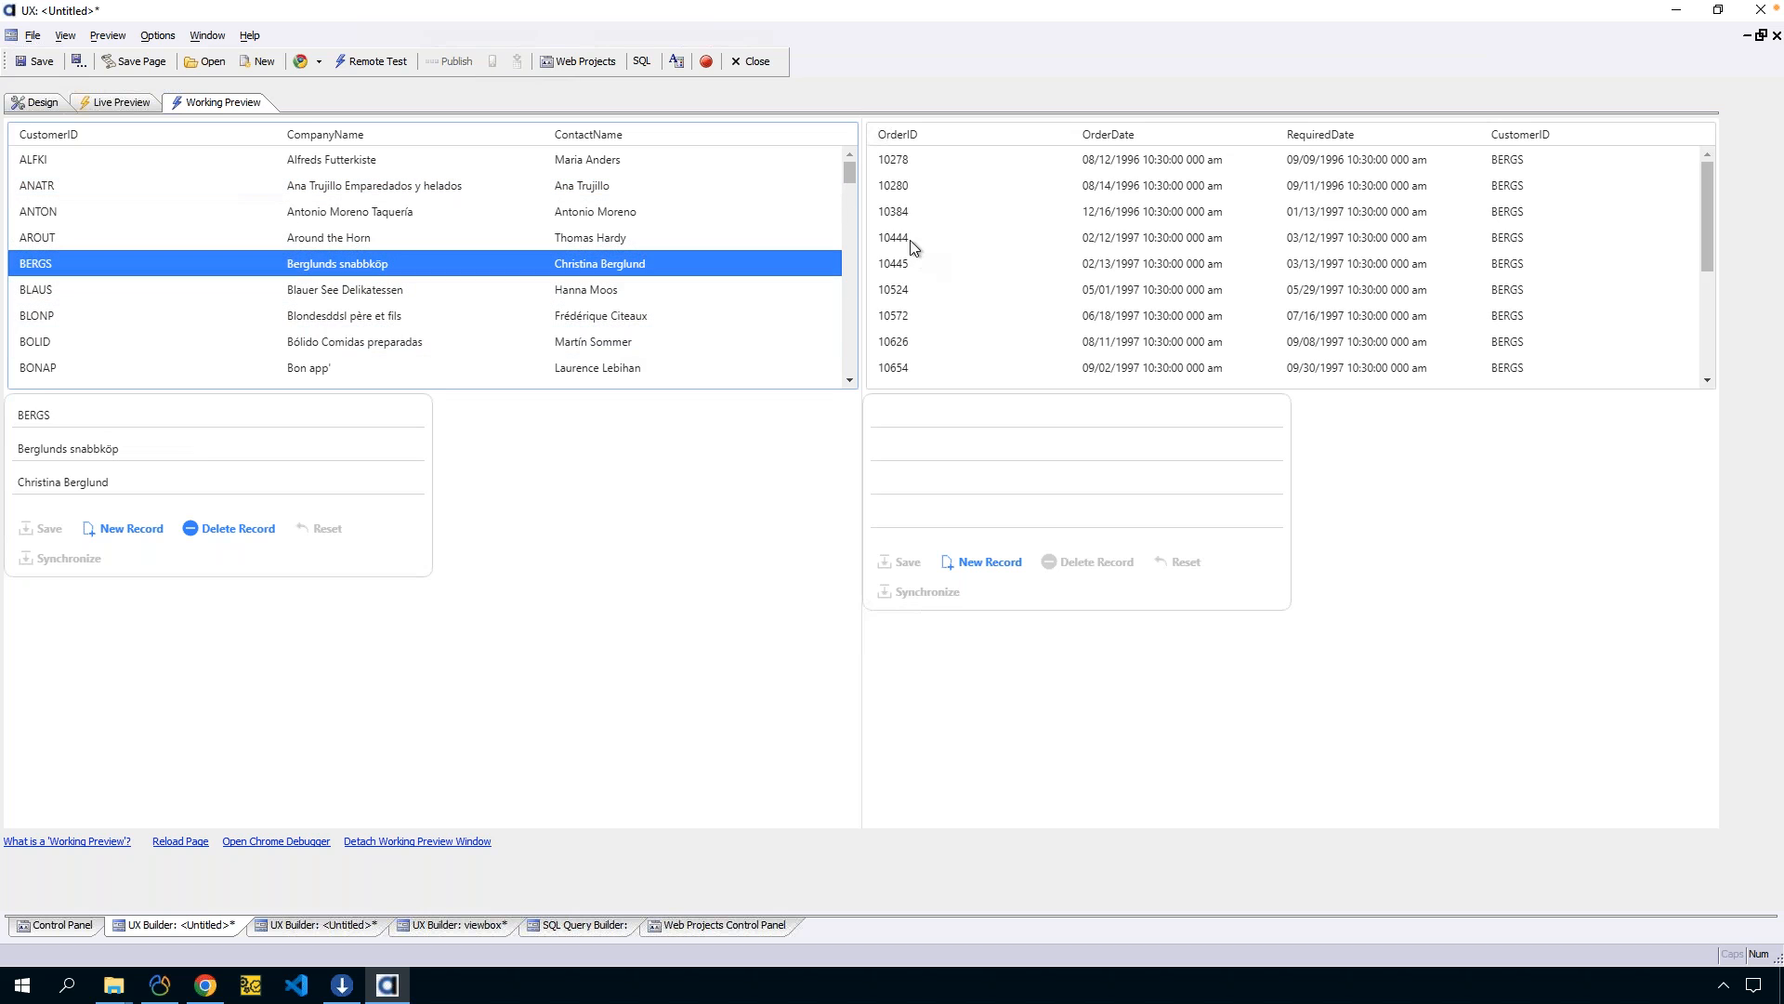
pyautogui.click(912, 280)
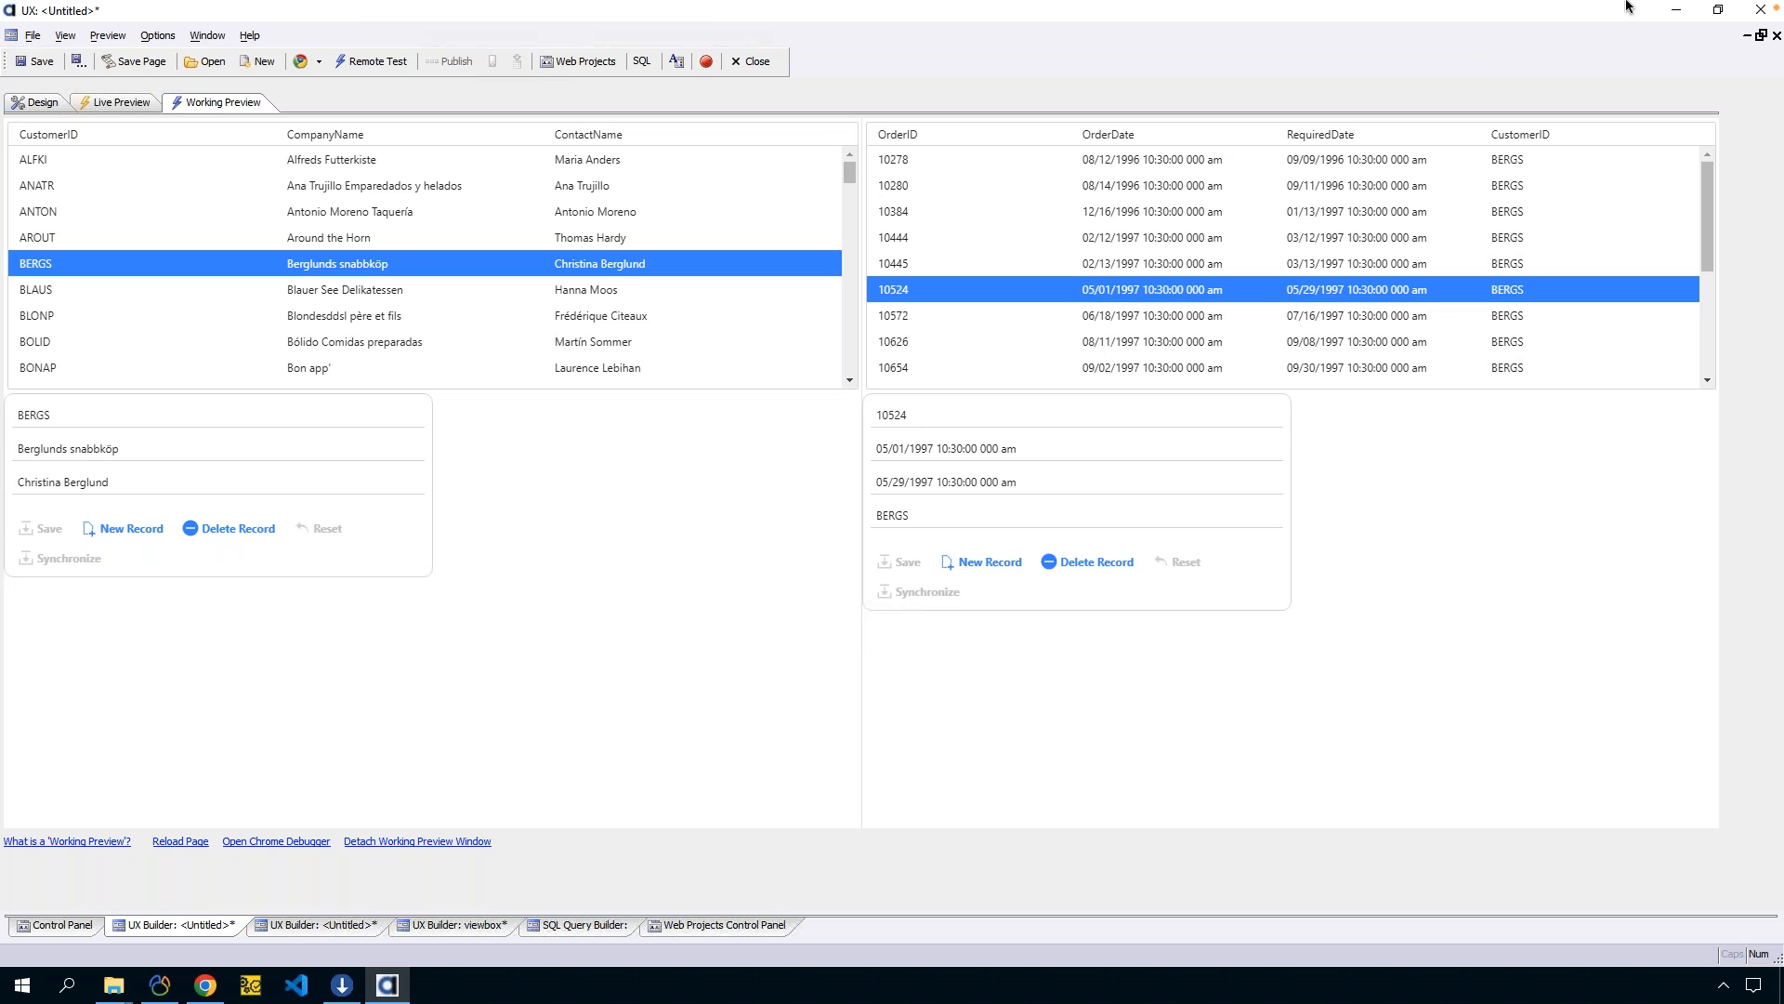
# Switch to the Alpha Anywhere Online presentation in Keynote and show its first slide.
pyautogui.hotkey('ctrl', 'Up')
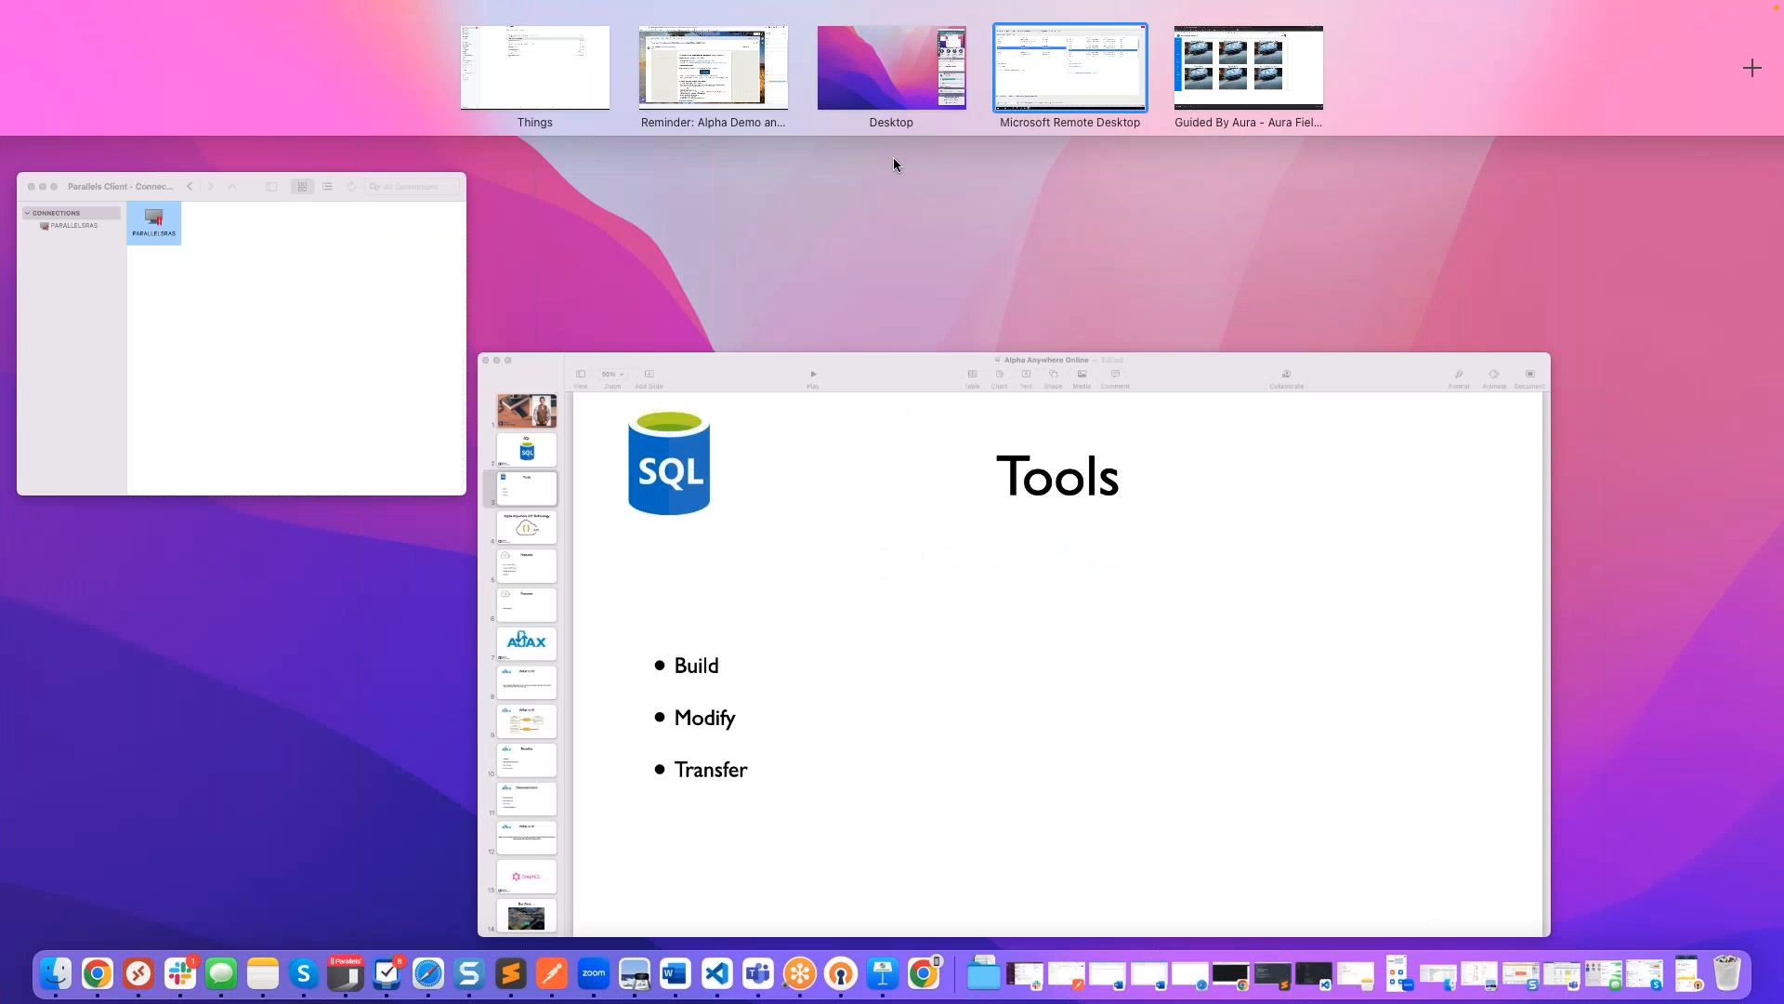
pyautogui.click(883, 439)
pyautogui.click(112, 147)
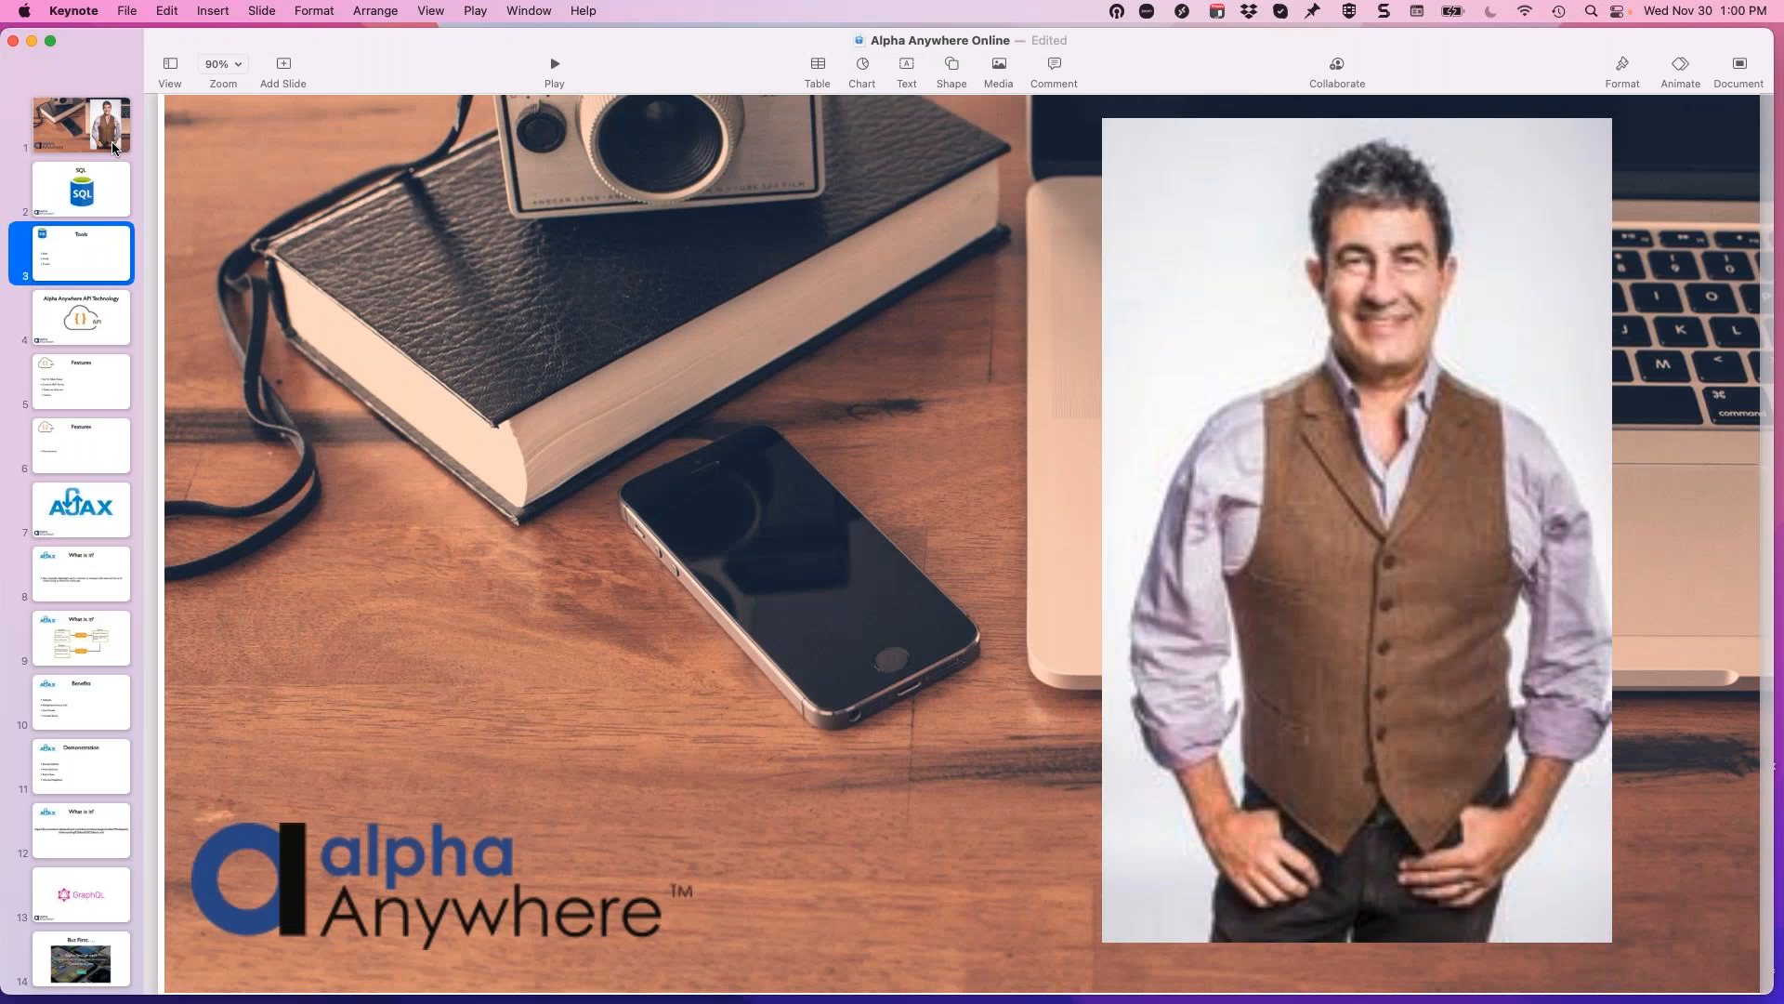